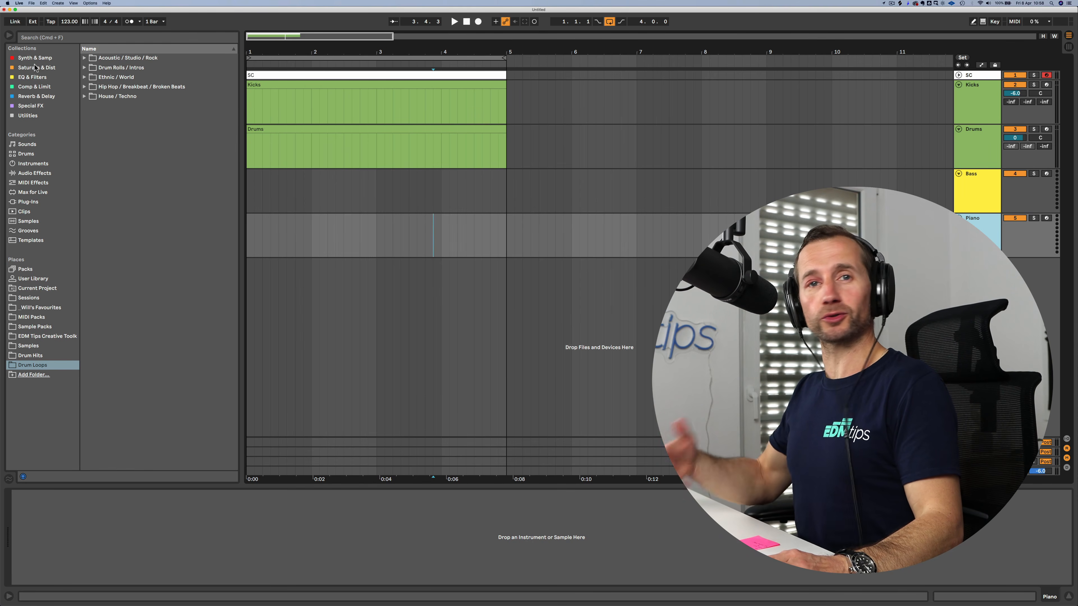
Step: Load the Grand Piano Equal Solo.adg instrument onto the Piano track and set the project tempo to 134 BPM
click(36, 60)
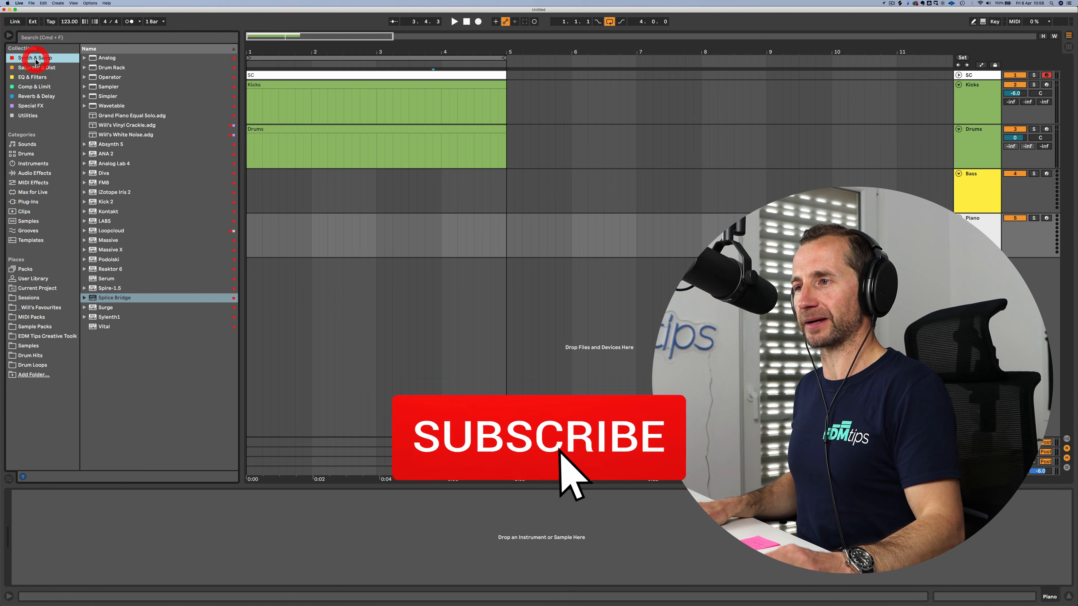
click(108, 116)
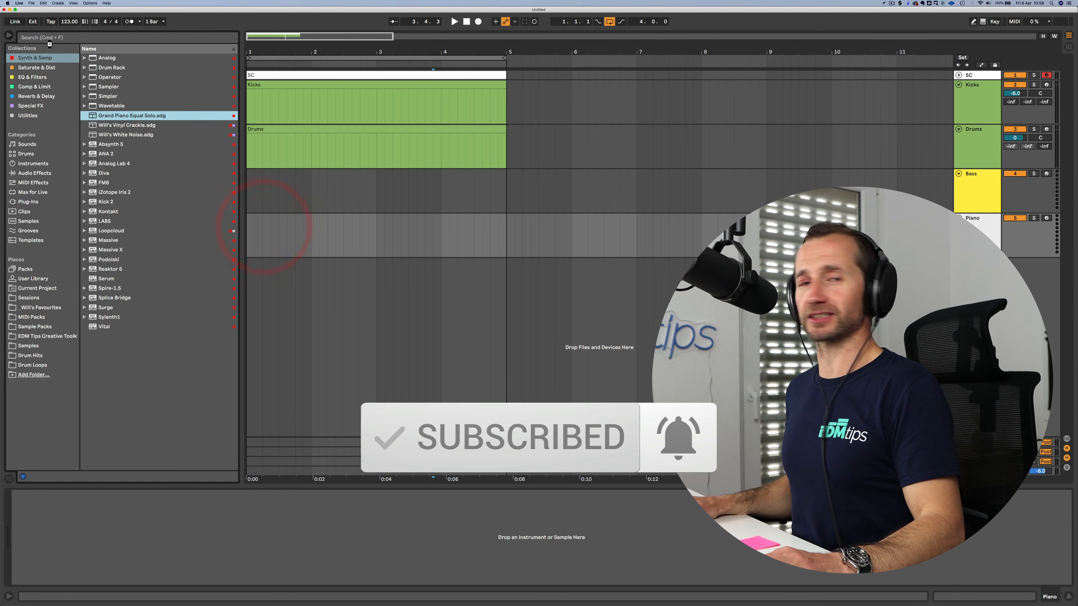
click(67, 23)
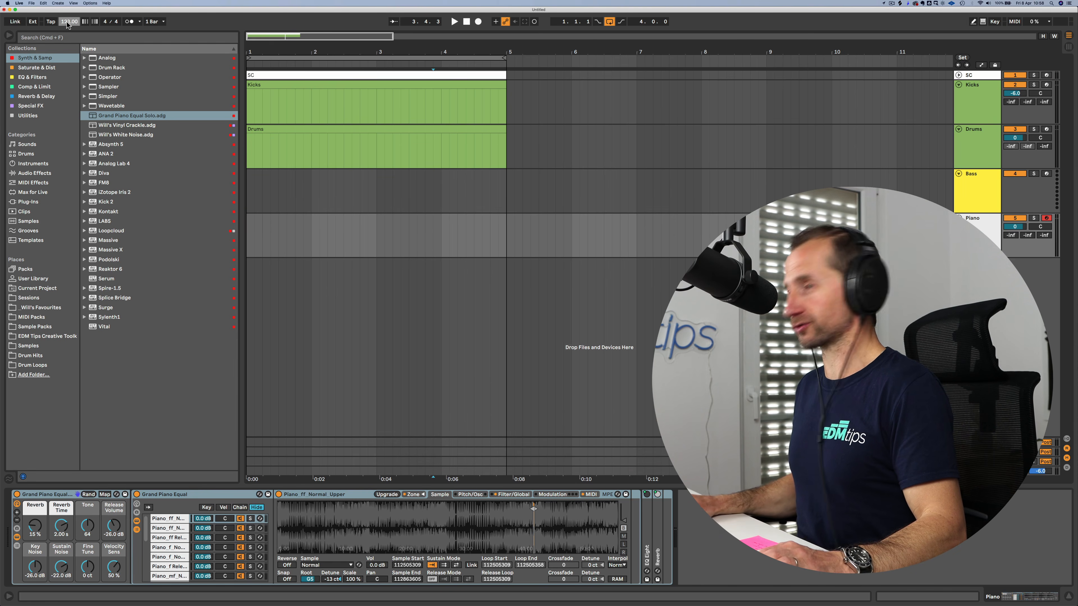
text(134)
key(Return)
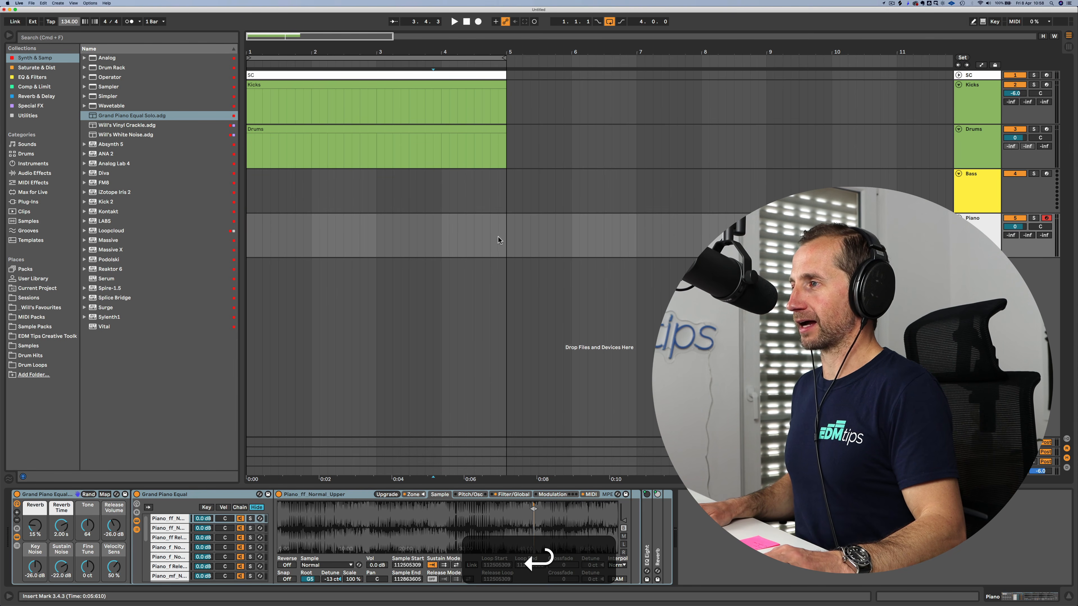
Step: Create a four-bar MIDI clip from bar 1 on the Piano track and set its scale to C Minor
drag(505, 234, 250, 227)
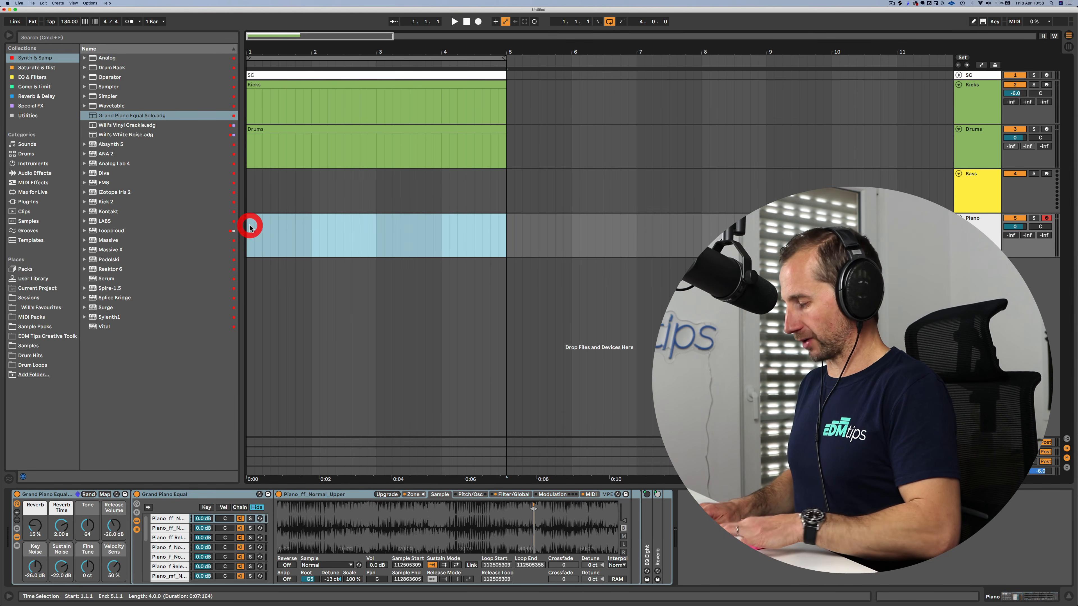
key(shift+super+m)
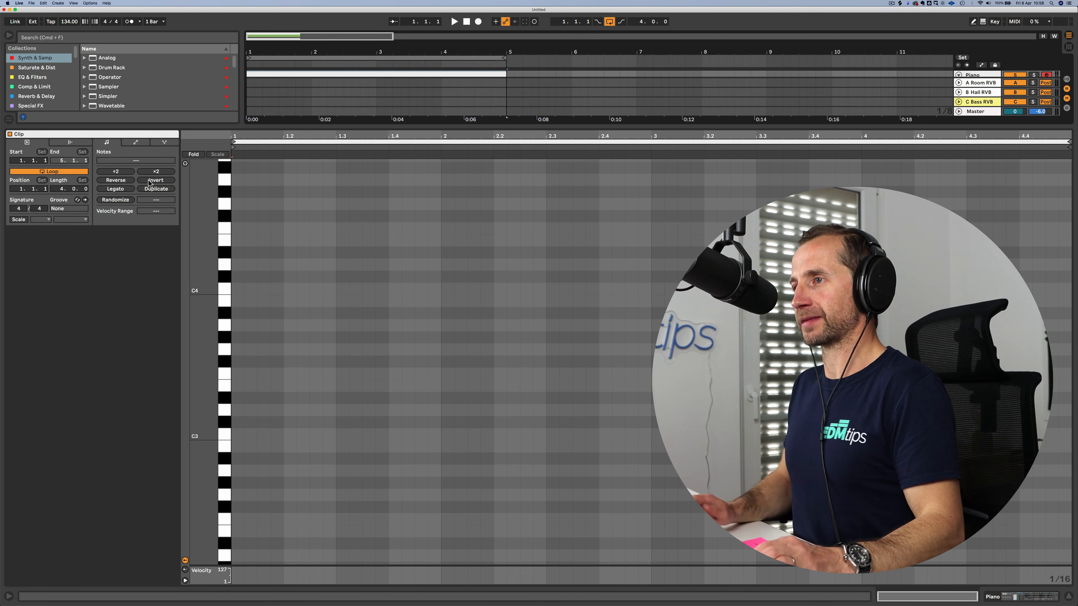
click(19, 220)
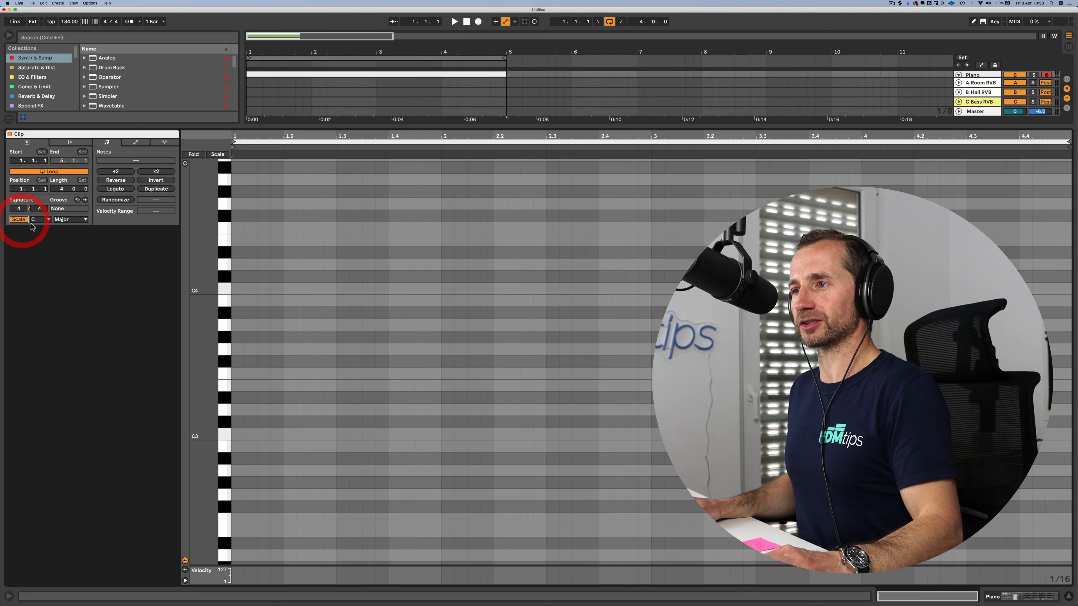
click(58, 220)
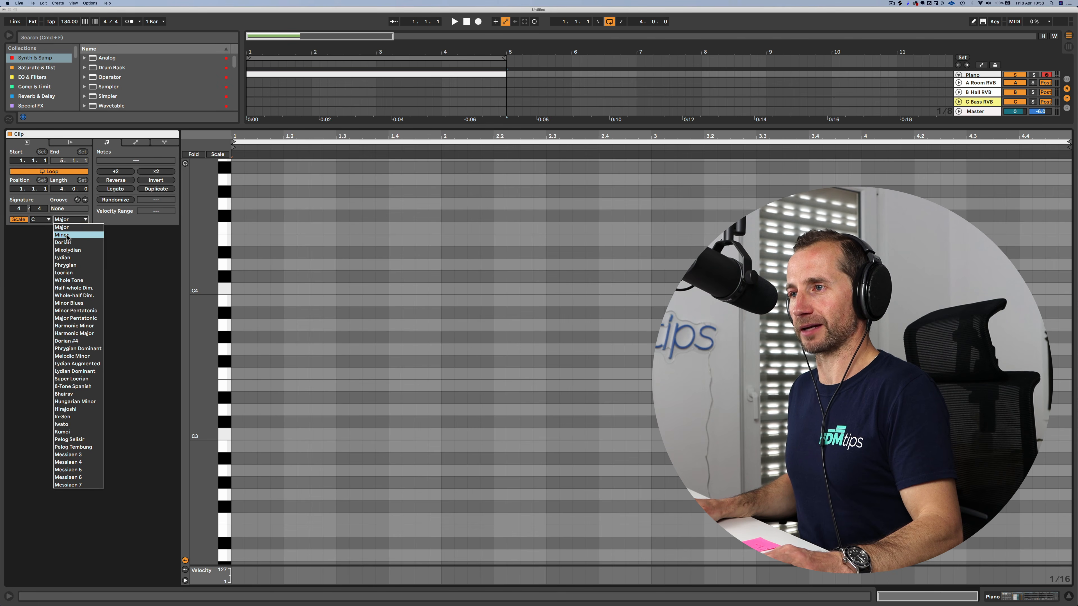
click(62, 234)
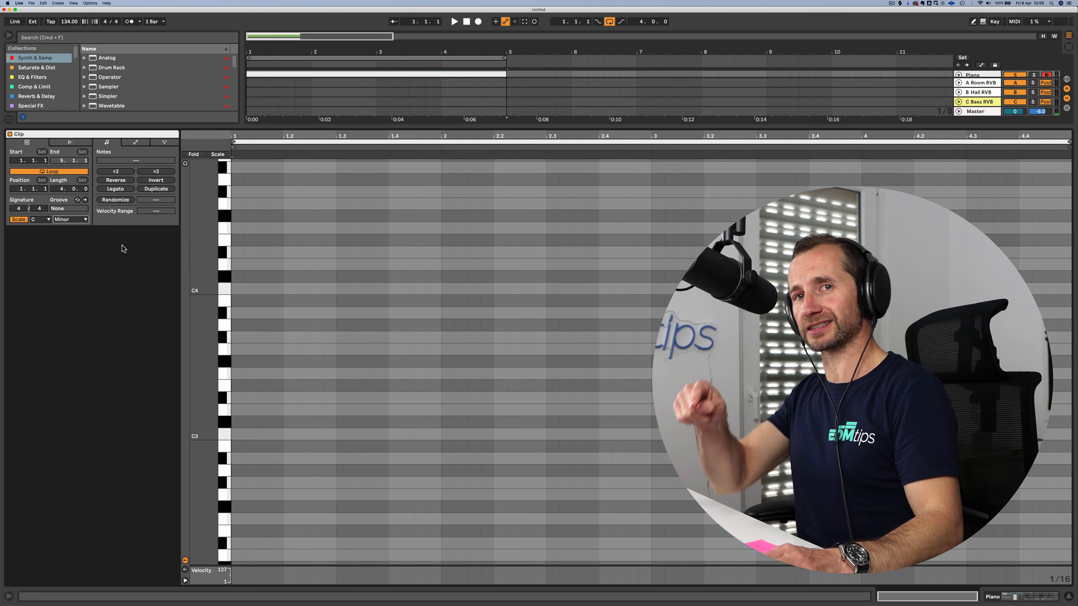
Step: Restrict the piano clip's note editor to the notes of the chosen scale
click(218, 154)
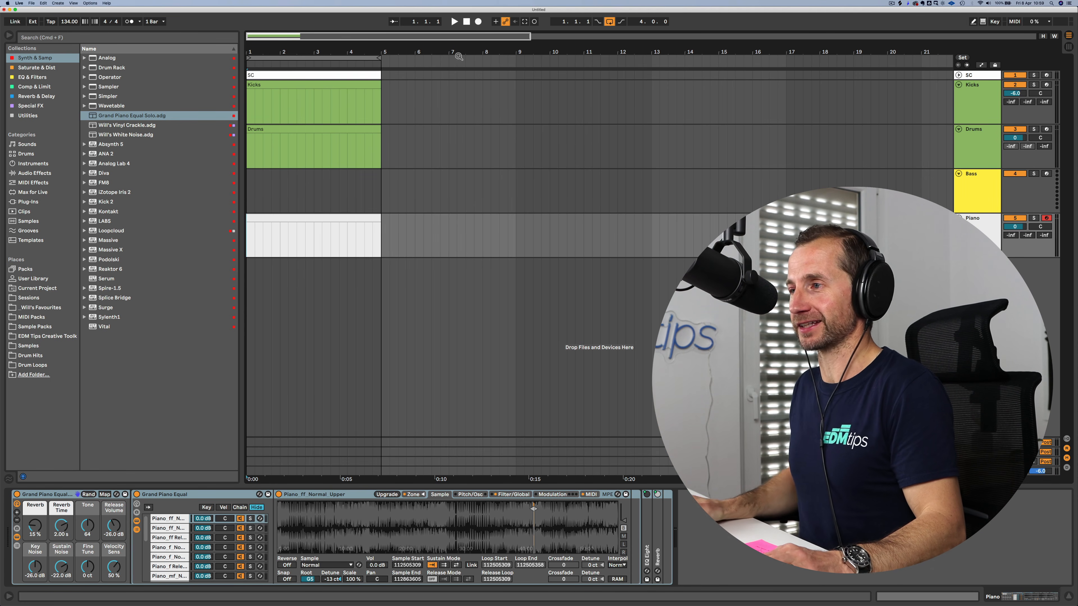
double_click(284, 225)
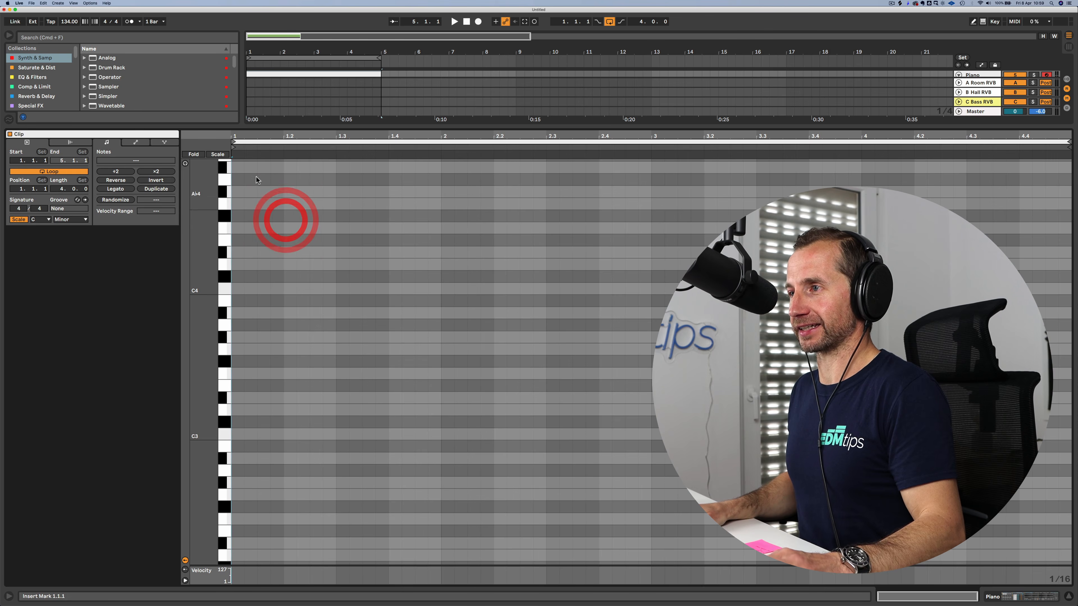
click(216, 155)
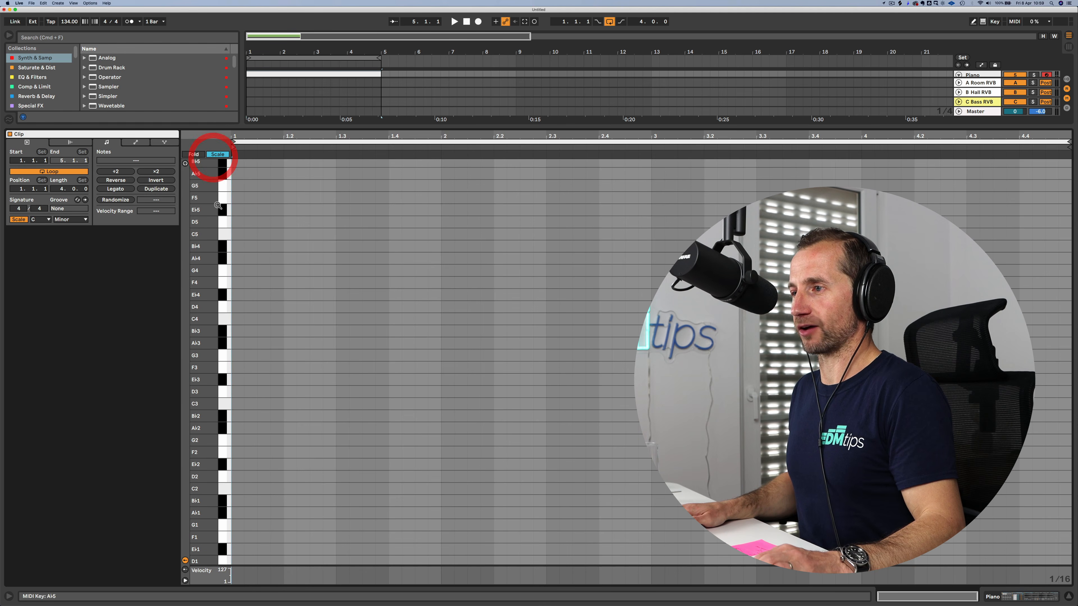
Step: Add a two-beat C4 note at the clip start with note preview on, transpose it down two octaves to C2, and play it
double_click(236, 319)
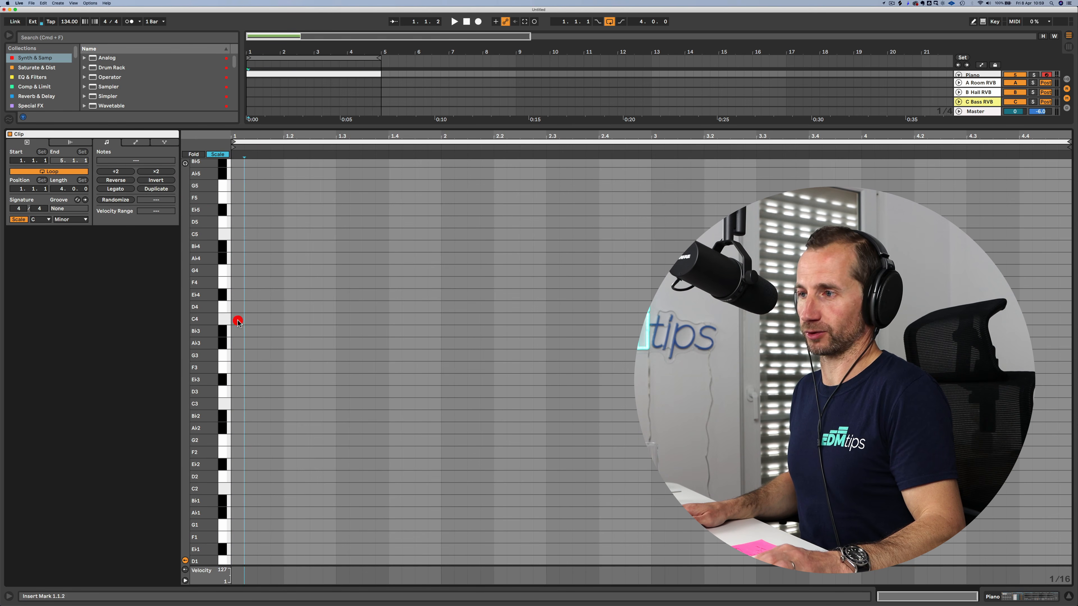
key(p)
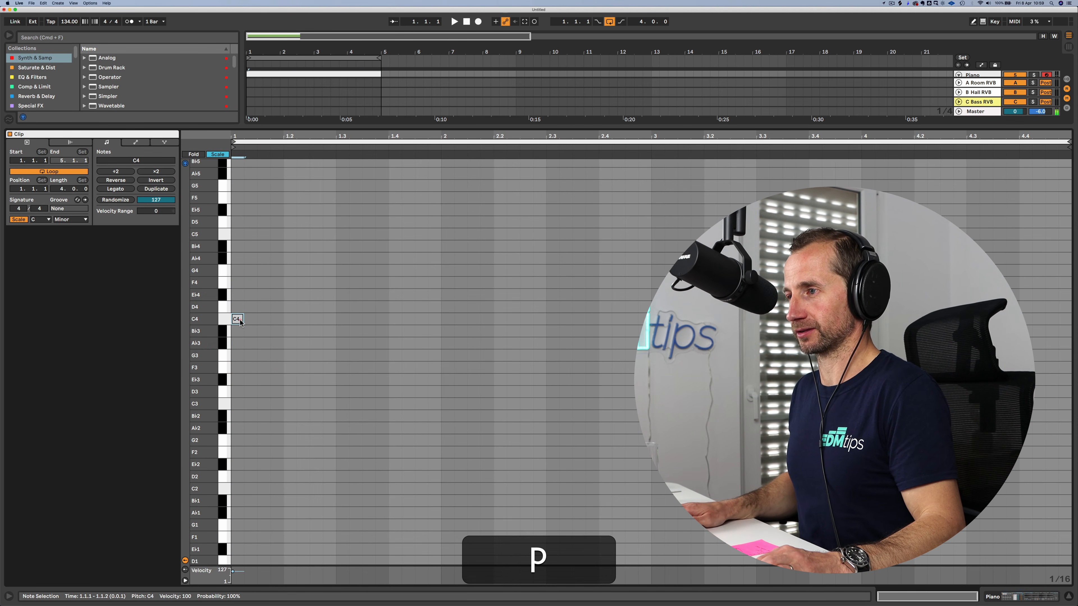
drag(240, 322, 334, 319)
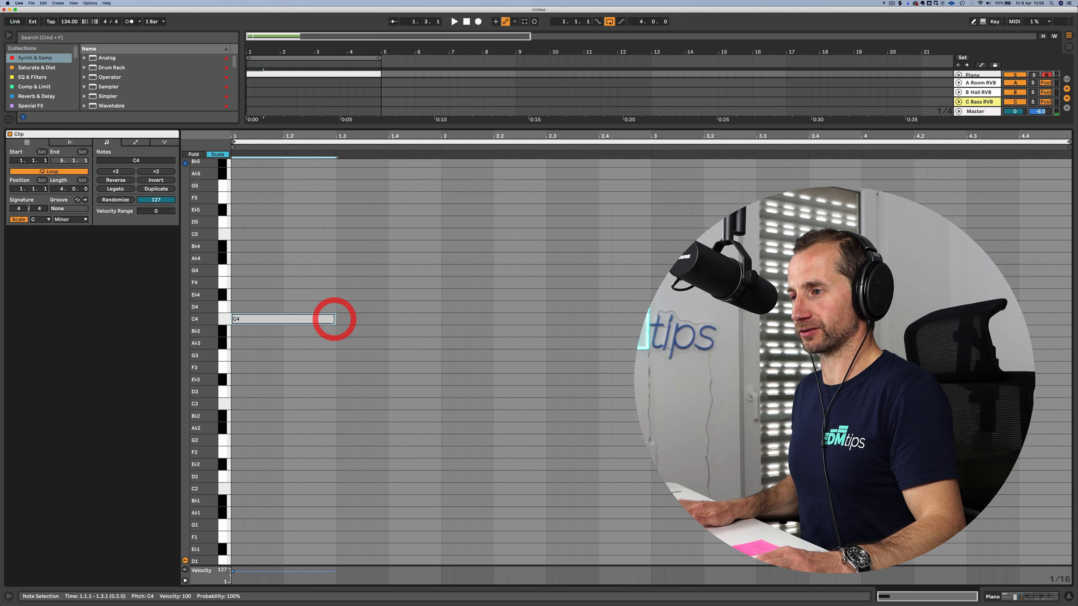
key(shift+Down)
key(shift+Down)
key(shift+space)
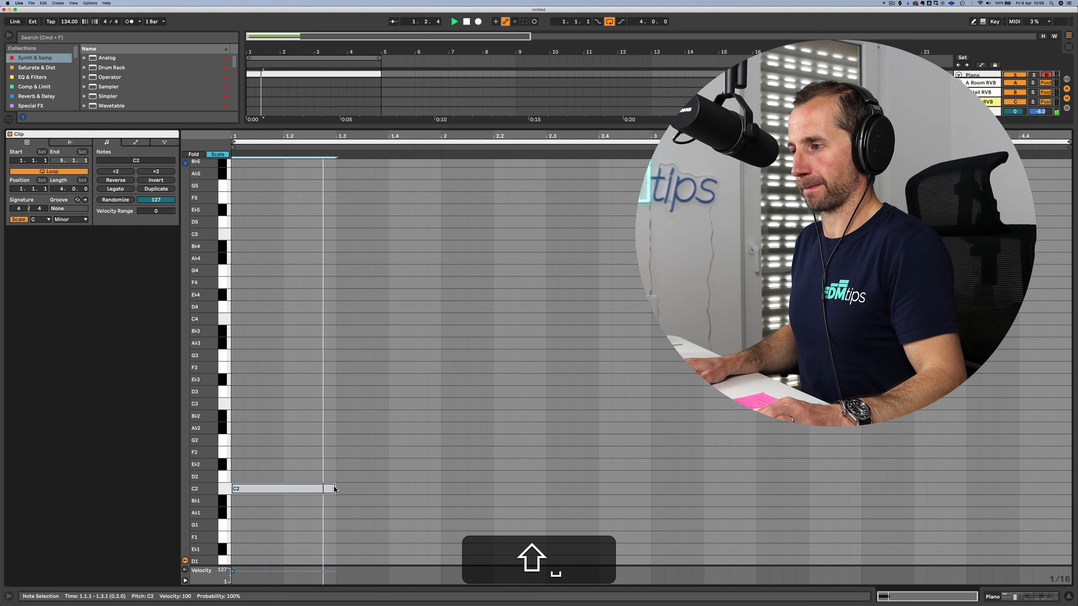
Step: Extend the C2 note to 1.4.3, add an A♭1 note until 2.4.1 and an F1 note from 2.4.3 to the clip's end
drag(335, 489, 576, 513)
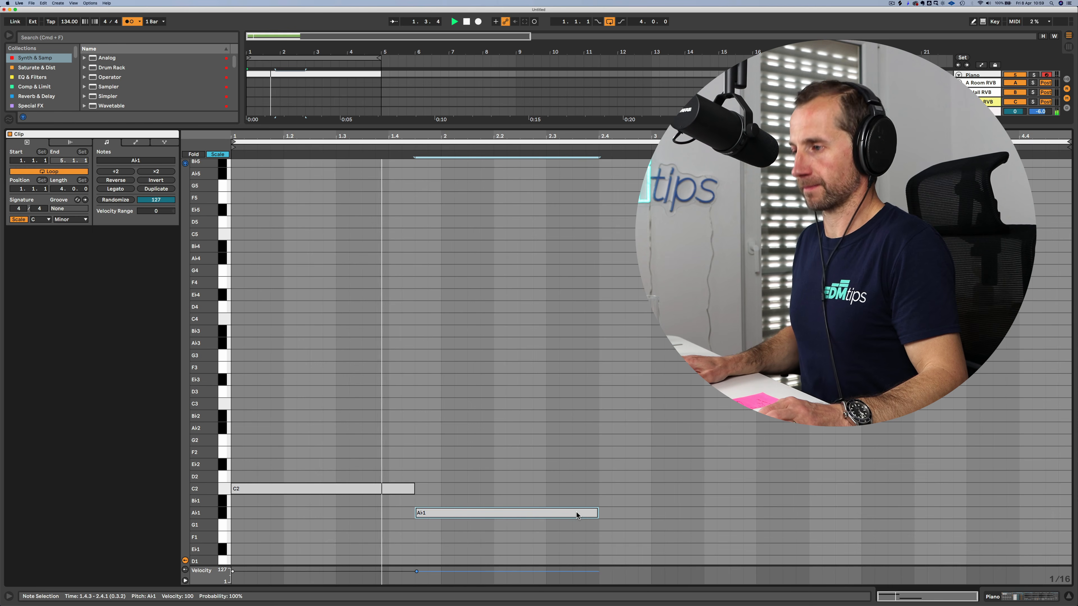
key(space)
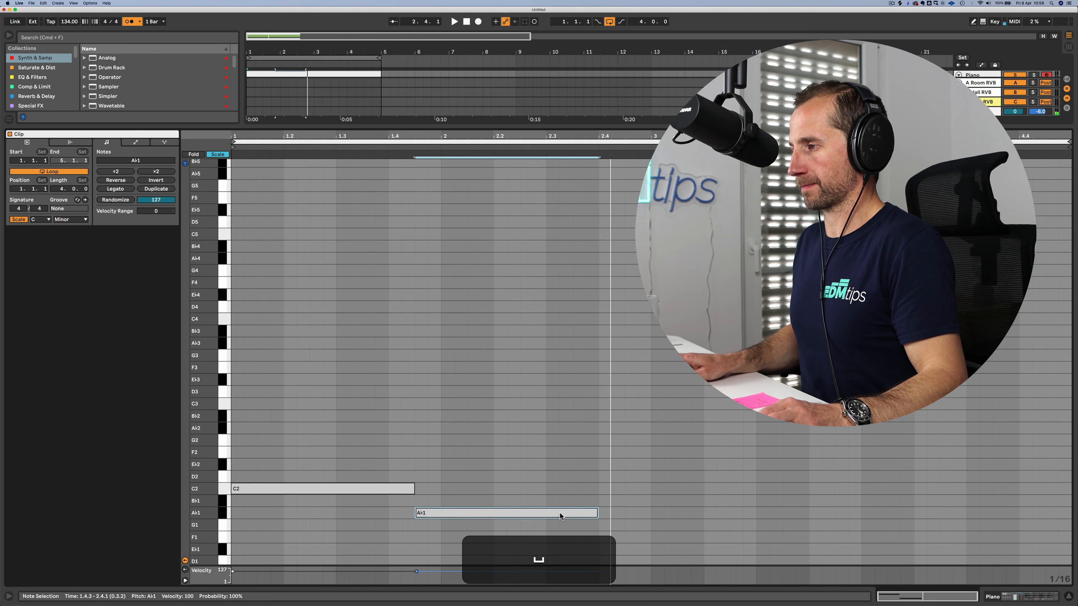
drag(560, 512, 753, 536)
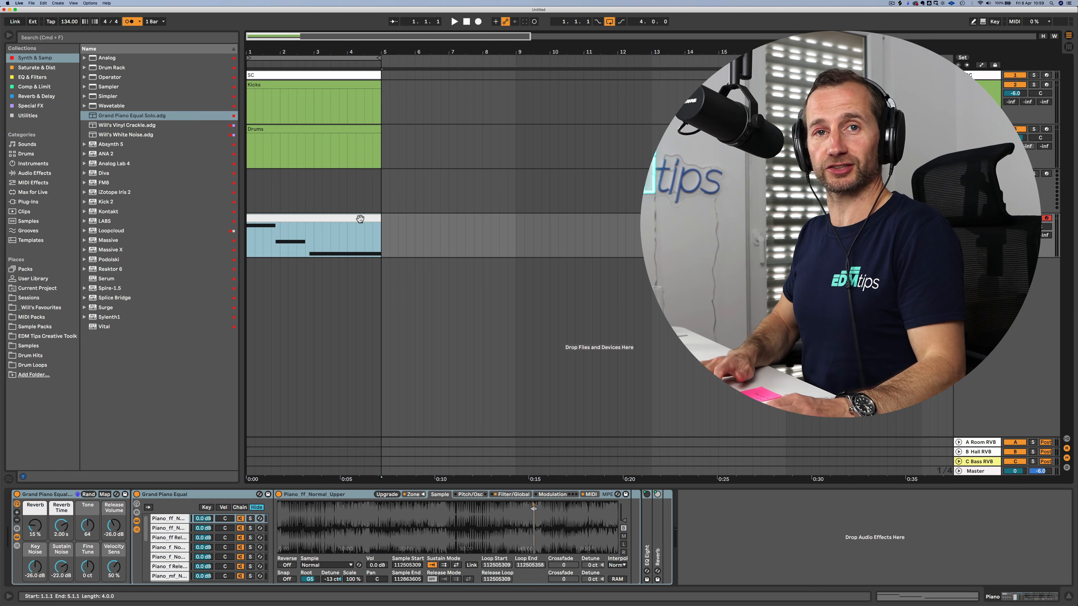
Step: Duplicate the four-bar piano clip and extend the arrangement loop to eight bars
key(super+d)
drag(376, 58, 513, 63)
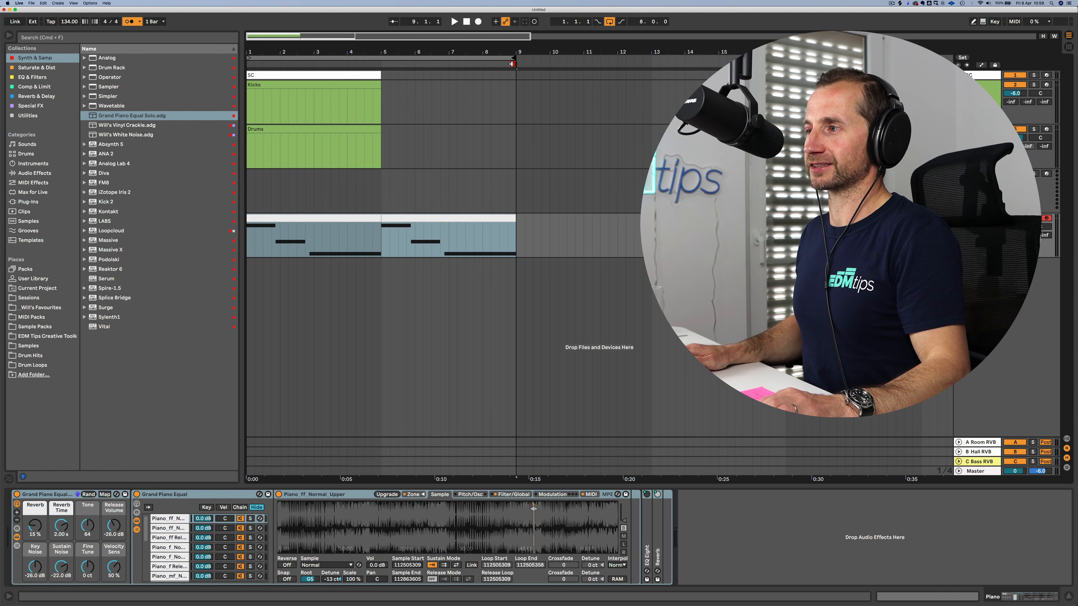
Step: In the second piano clip, shorten the F1 note and fill the rest of the last bar with a B♭1 note
double_click(486, 220)
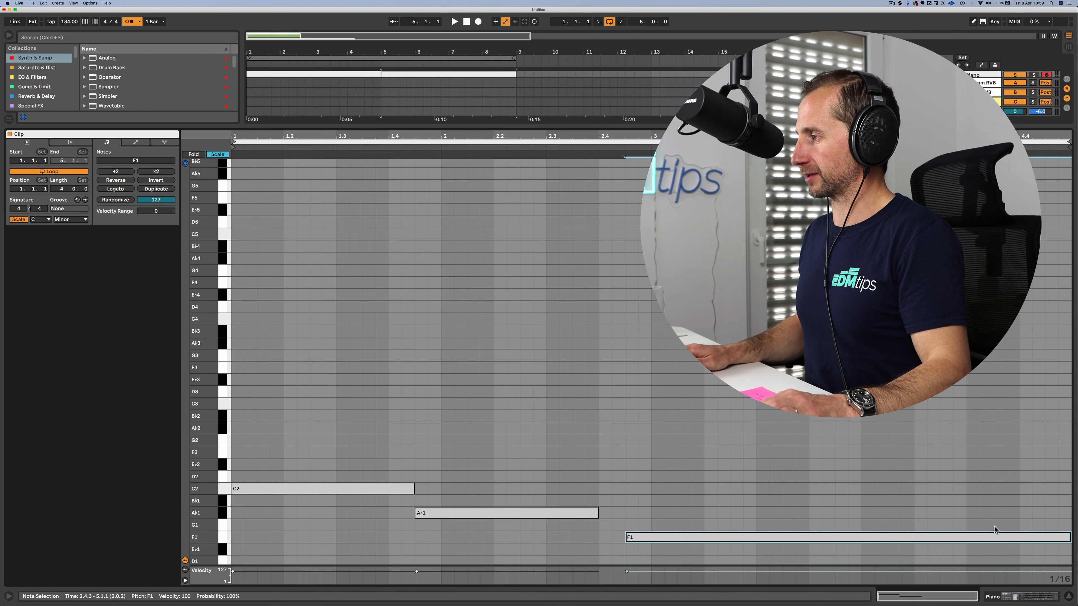
double_click(952, 516)
drag(1070, 538, 1072, 505)
key(Up)
key(Up)
key(Down)
key(shift+Tab)
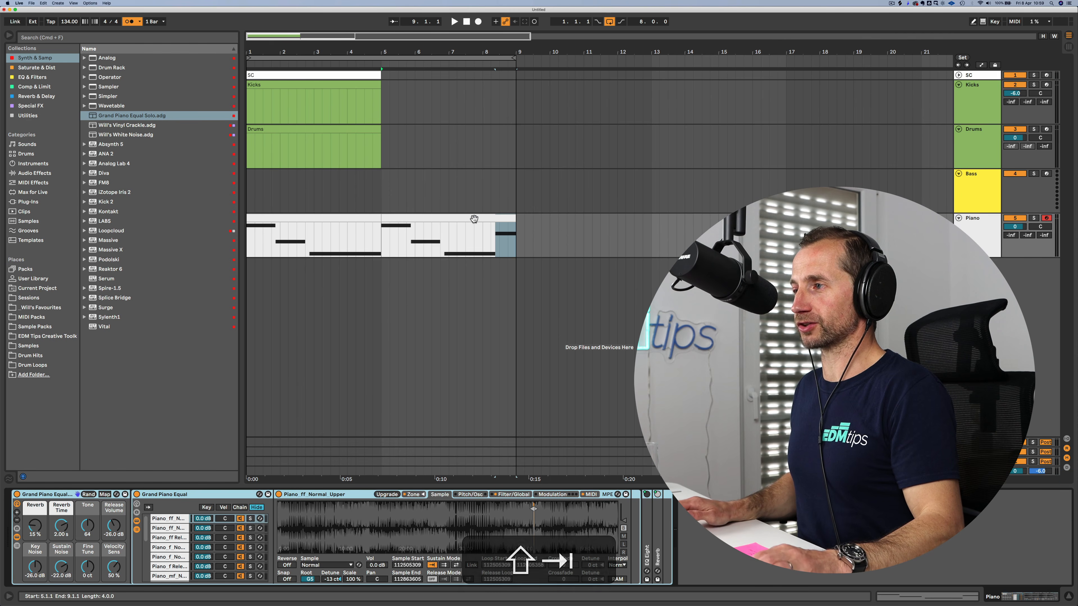
Step: Consolidate the two piano clips into a single eight-bar clip
click(471, 217)
shift+click(351, 217)
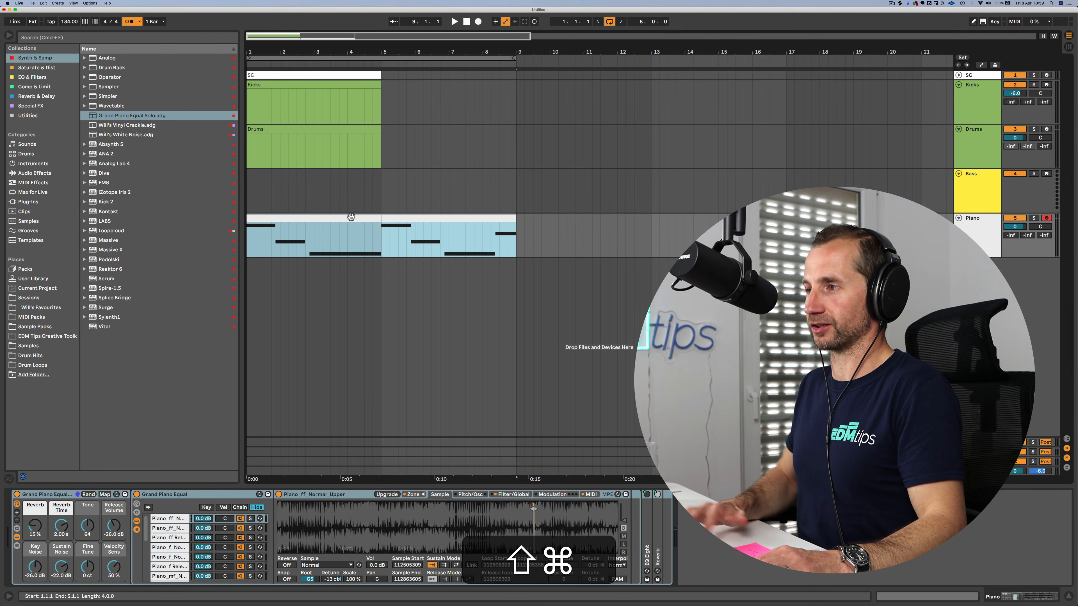
key(super+j)
Step: Open the eight-bar piano clip and play back the bass notes while trying out melody notes over them
double_click(317, 218)
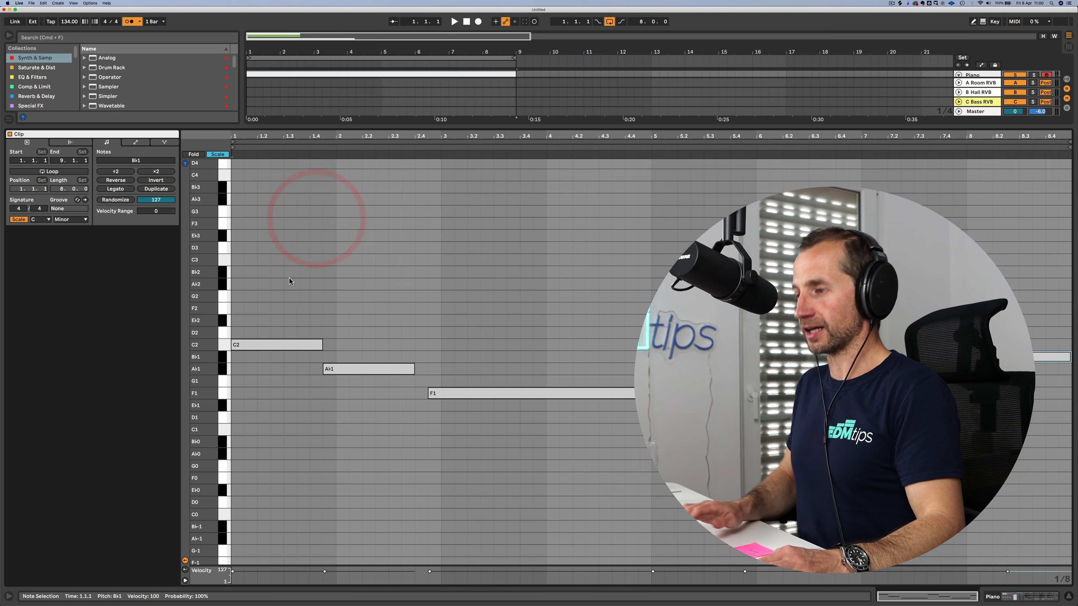
scroll(289, 267, up, 2)
click(290, 259)
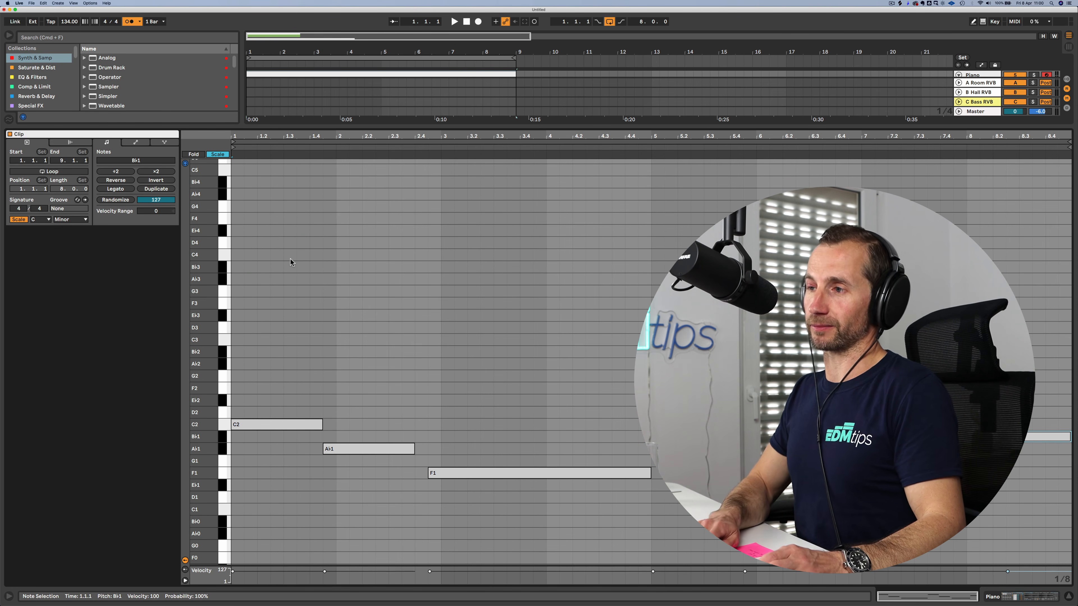
key(shift+Tab)
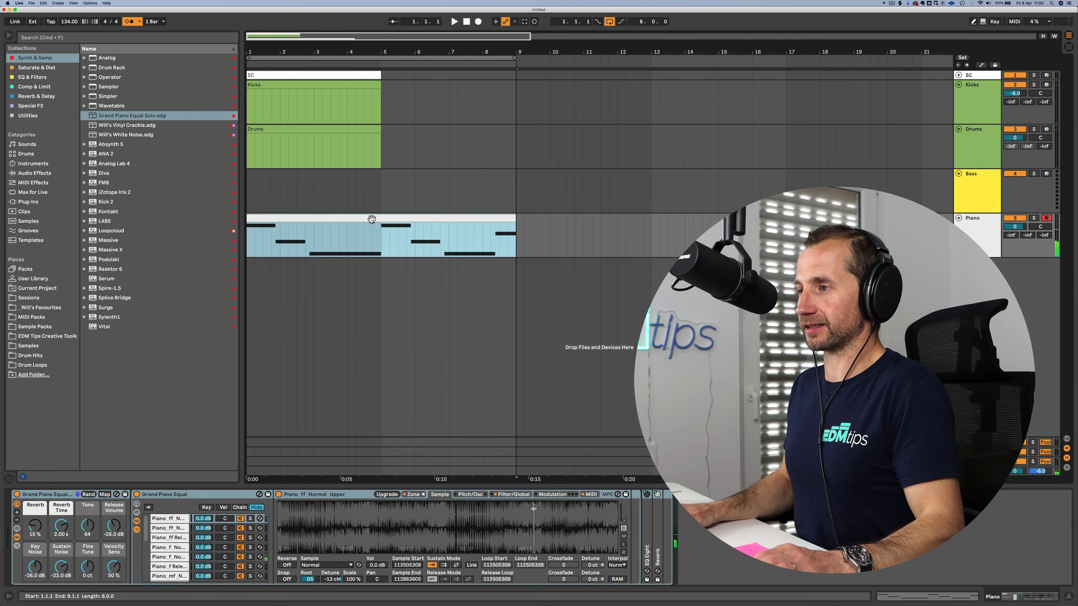
double_click(369, 218)
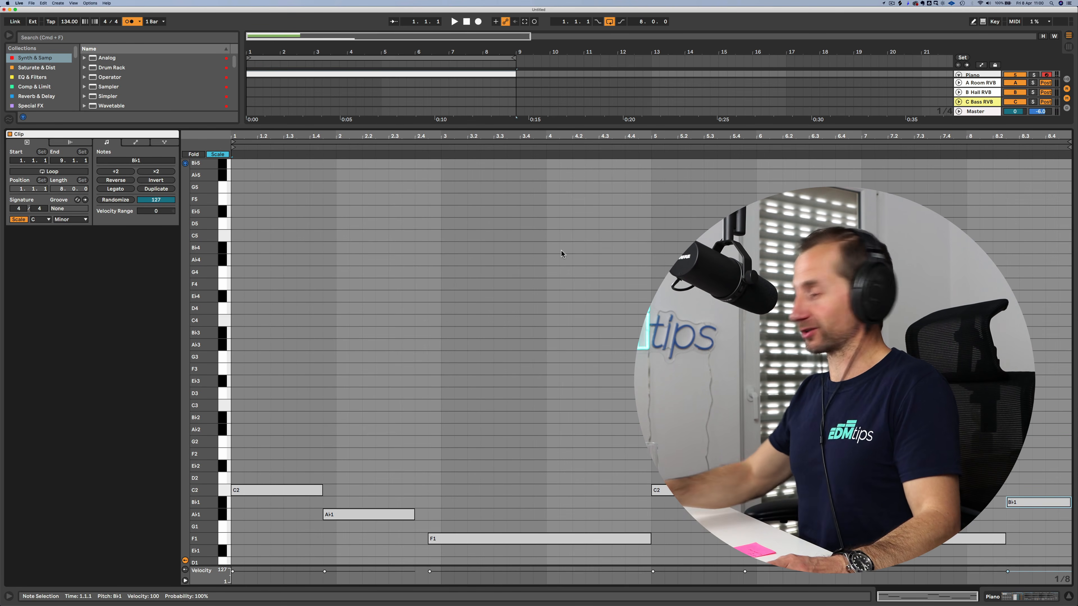
key(space)
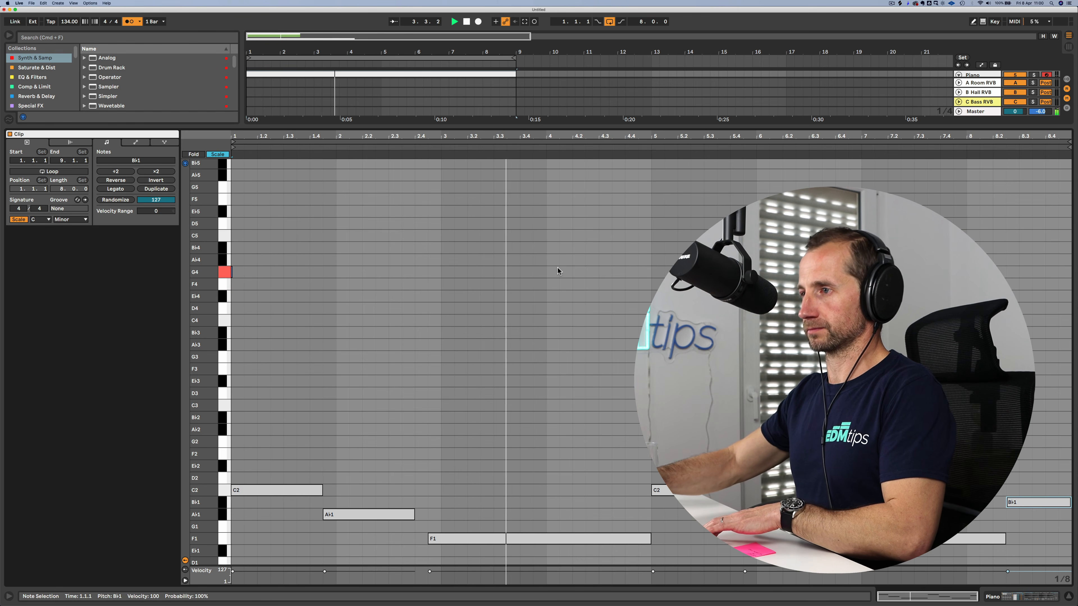
key(space)
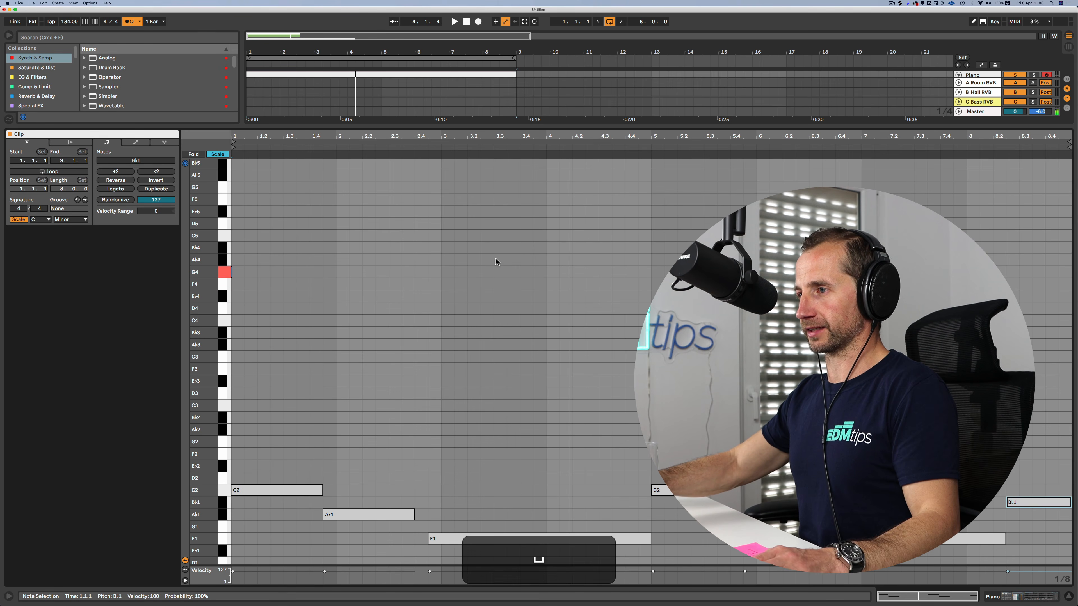
Step: Draw a melody of short G4, F4 and E♭4 notes ending on a long E♭4, and repeat it from bar 5
double_click(396, 271)
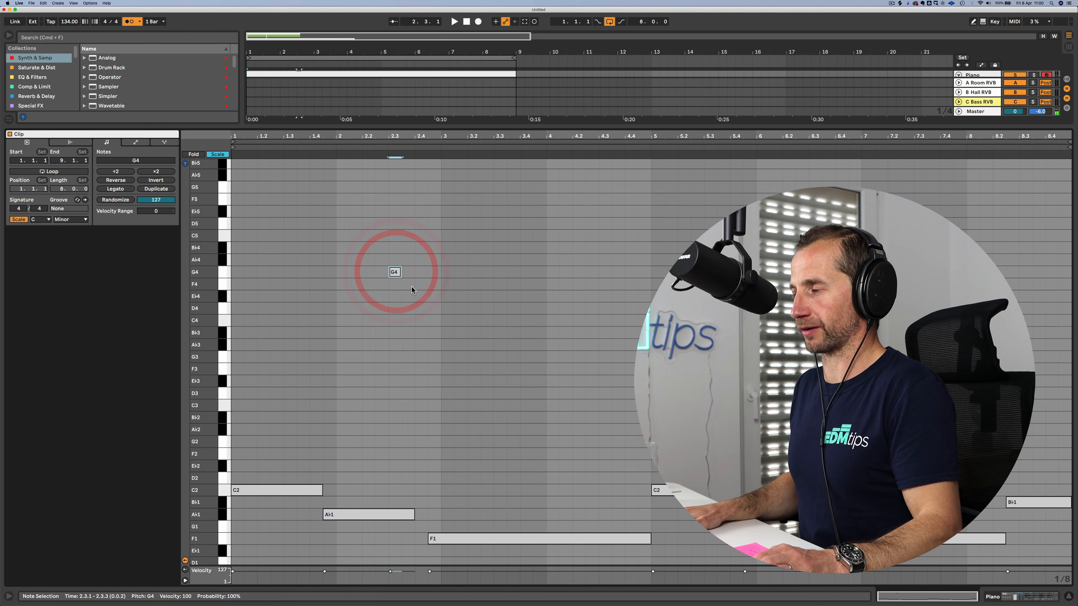
double_click(409, 284)
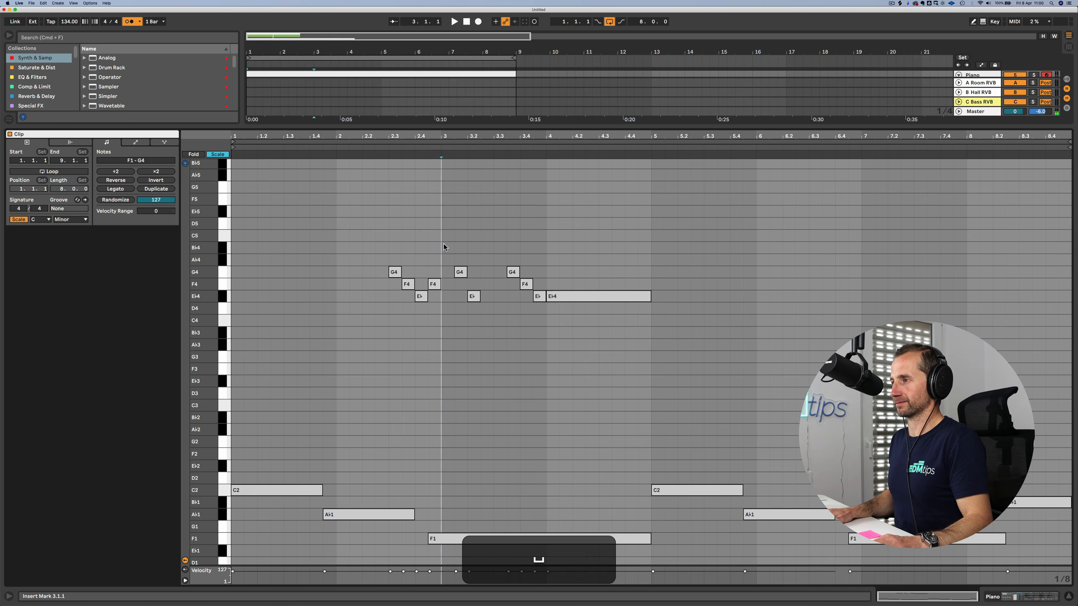
double_click(289, 272)
double_click(366, 293)
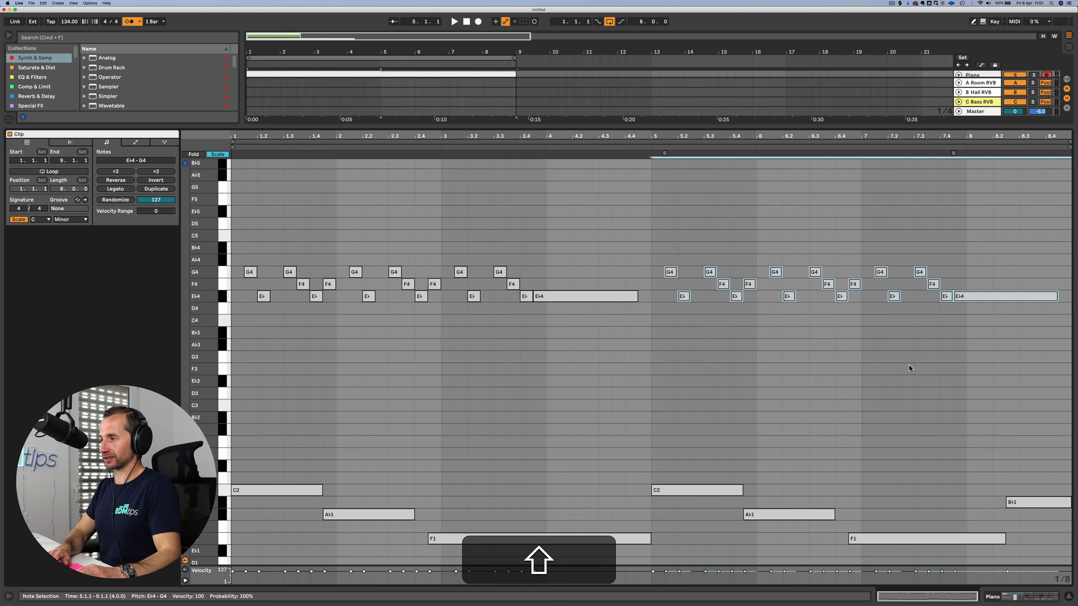
key(shift+Tab)
click(326, 215)
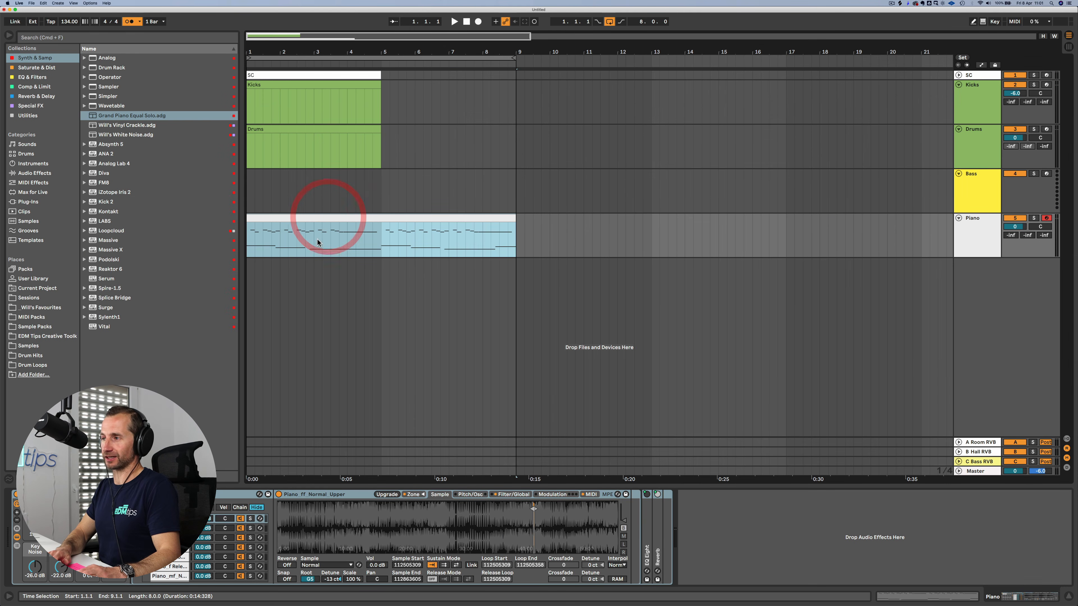
key(shift+Tab)
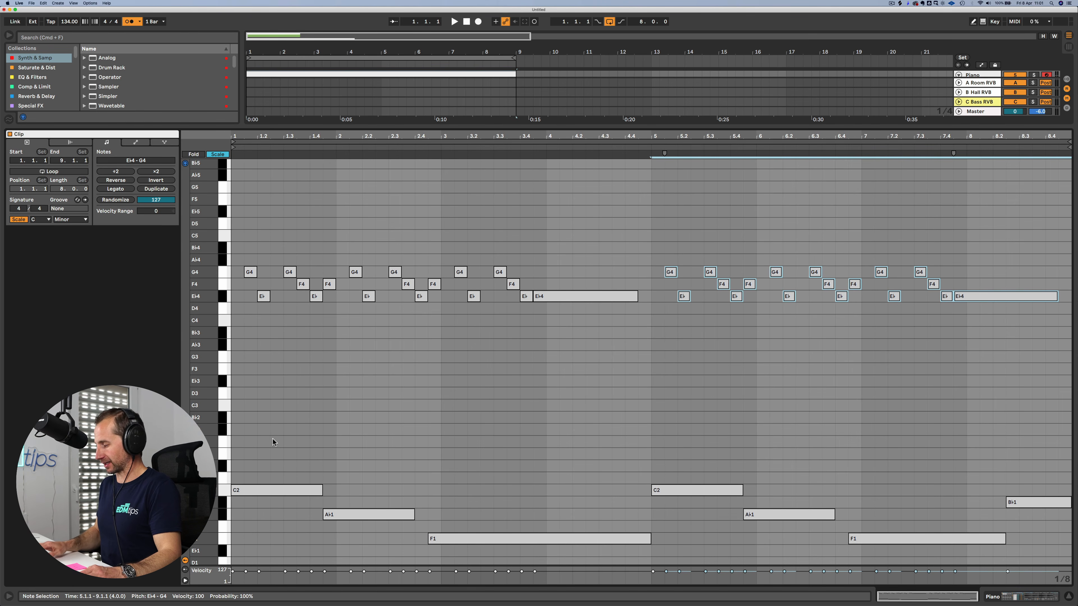
Step: Duplicate all the root notes of the eight-bar clip one octave lower, at C1, A♭0, F0 and B♭0
key(p)
drag(272, 434, 1057, 546)
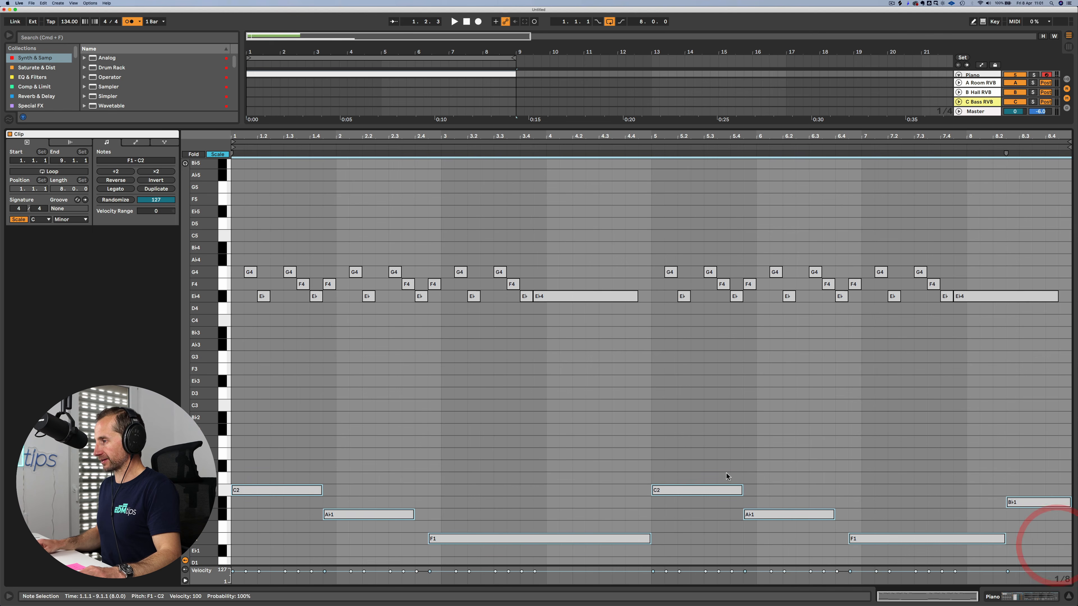
key(alt)
drag(707, 493, 706, 481)
key(Right)
key(Left)
key(Down)
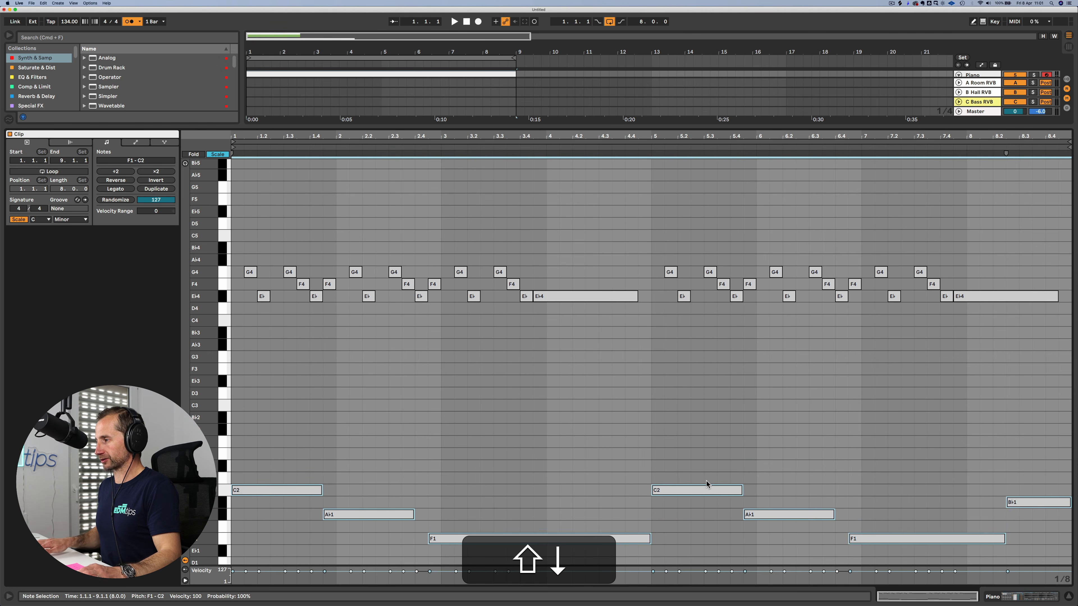
key(shift+Down)
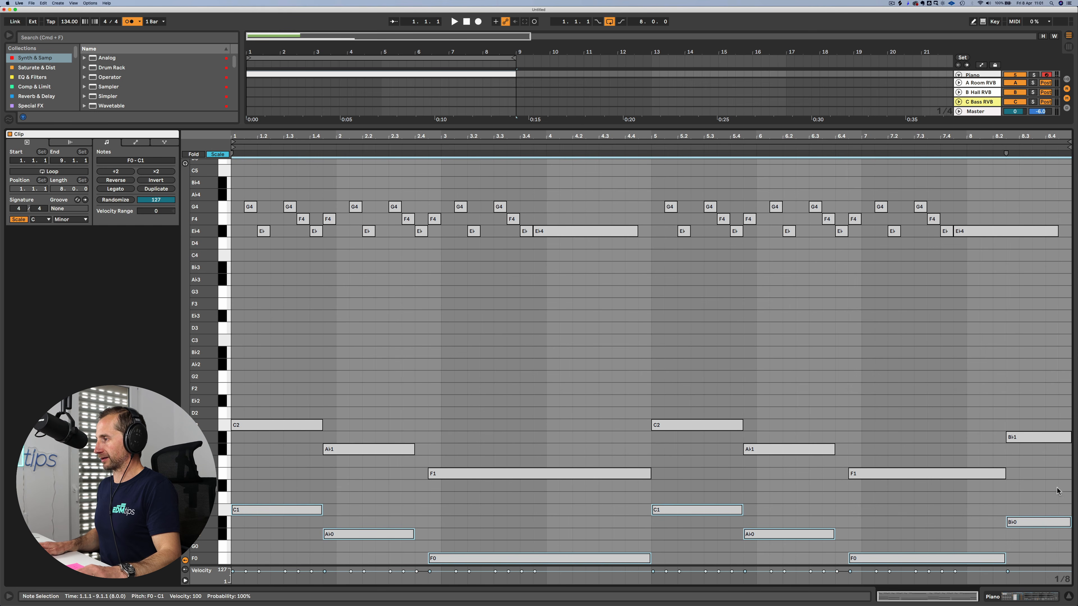
Step: Raise the upper set of root notes one octave to C3, A♭2, F2 and B♭2, and play the clip briefly
key(shift+Up)
key(shift+Up)
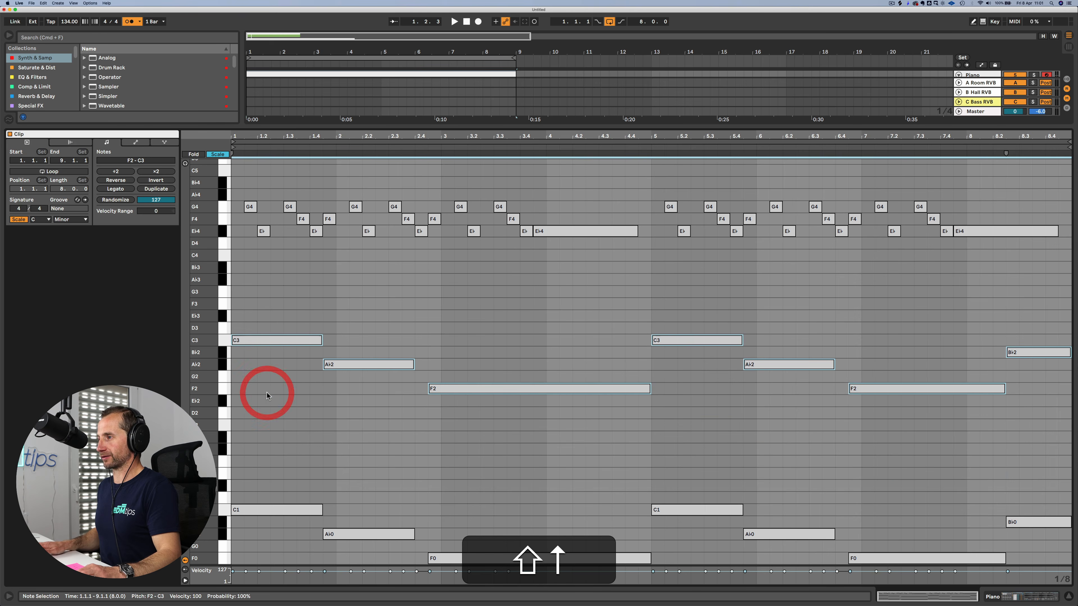
click(298, 298)
key(space)
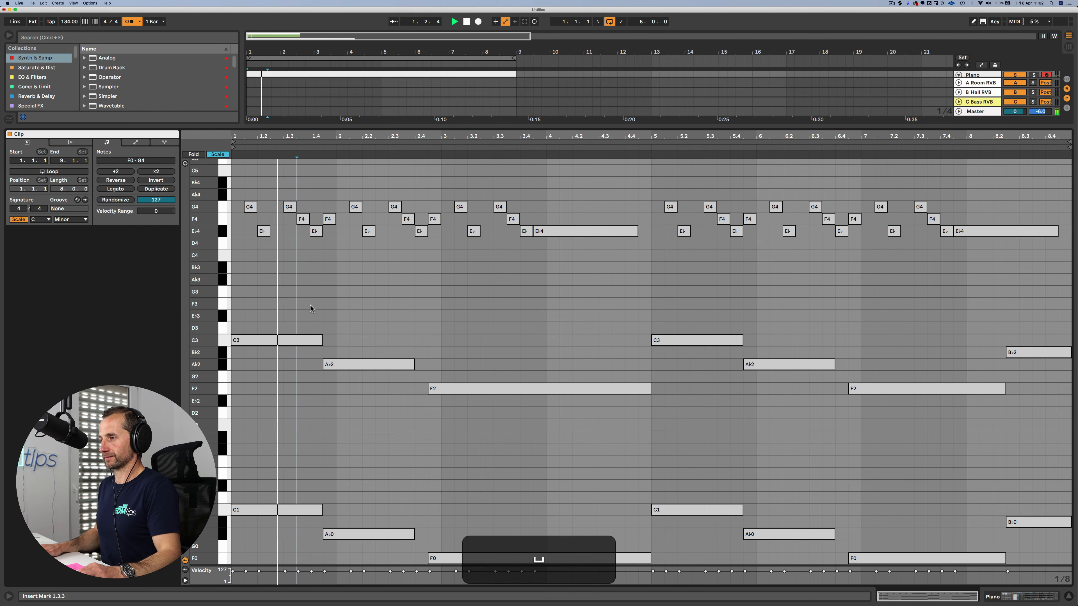
key(space)
scroll(369, 405, up, 3)
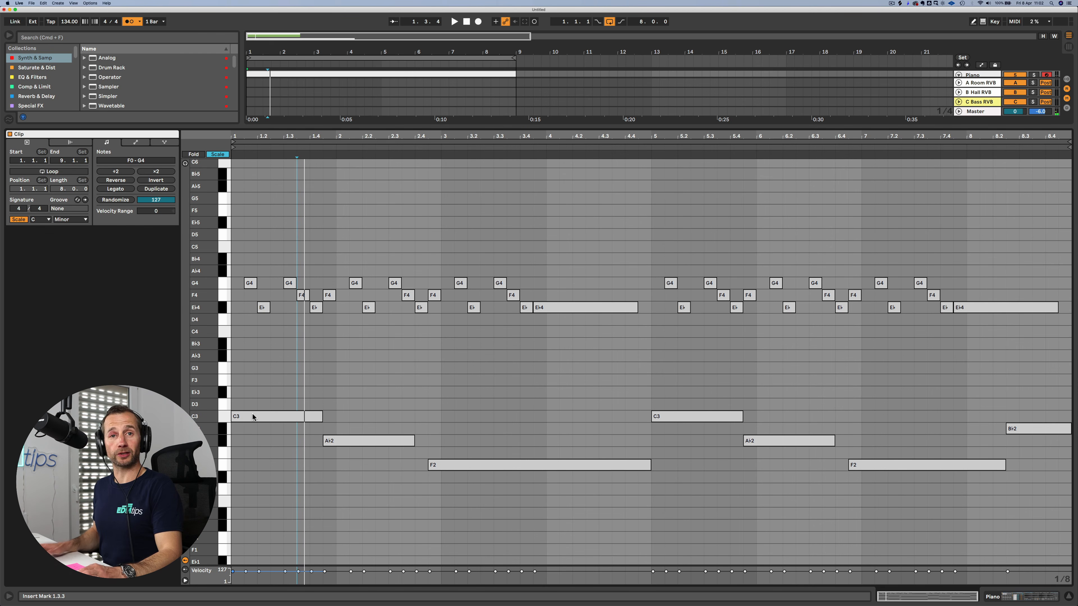
Step: Build triads on the first two upper root notes: E♭3 and G3 above C3, then C3 and E♭3 above A♭2
key(p)
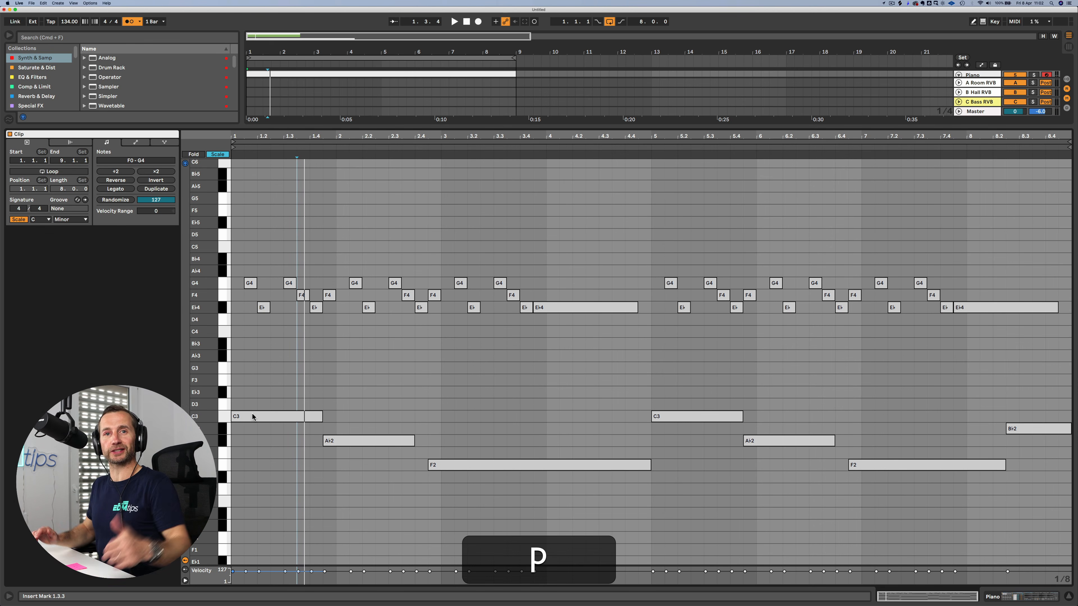
click(259, 398)
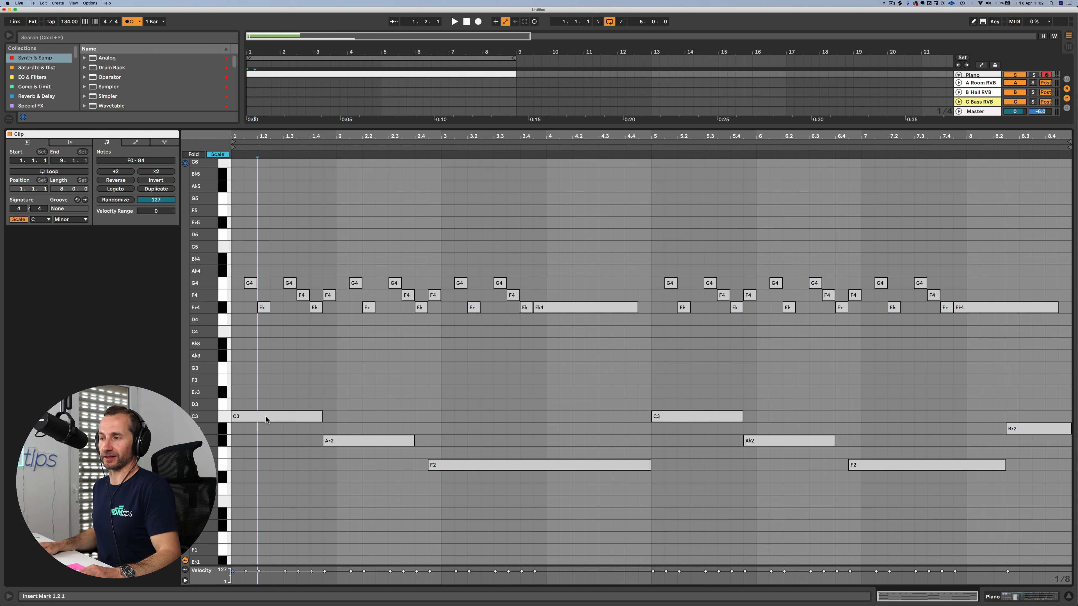
scroll(259, 403, up, 1)
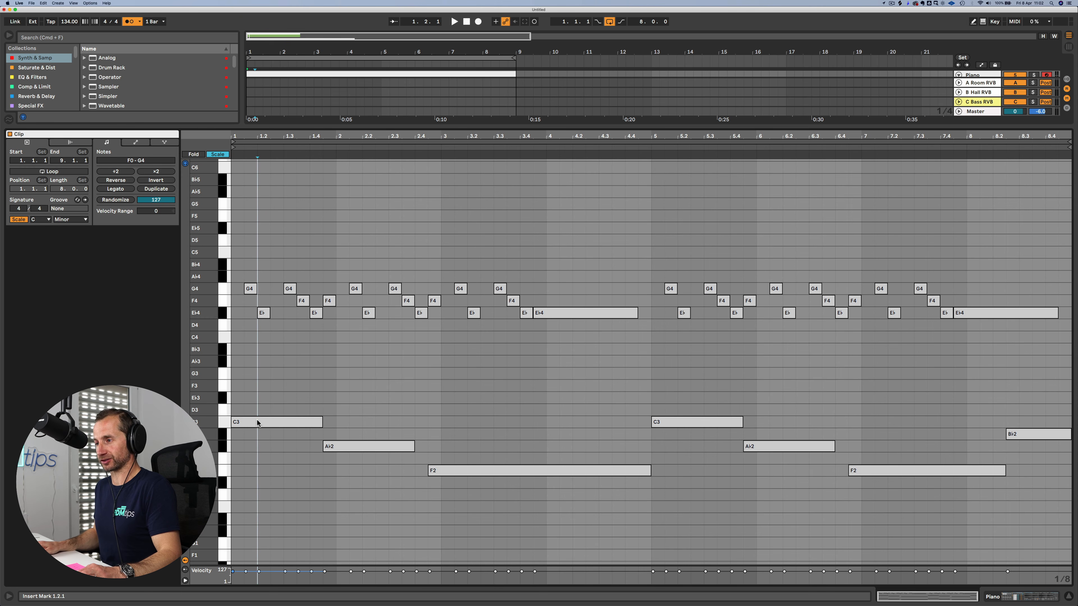
drag(258, 423, 260, 376)
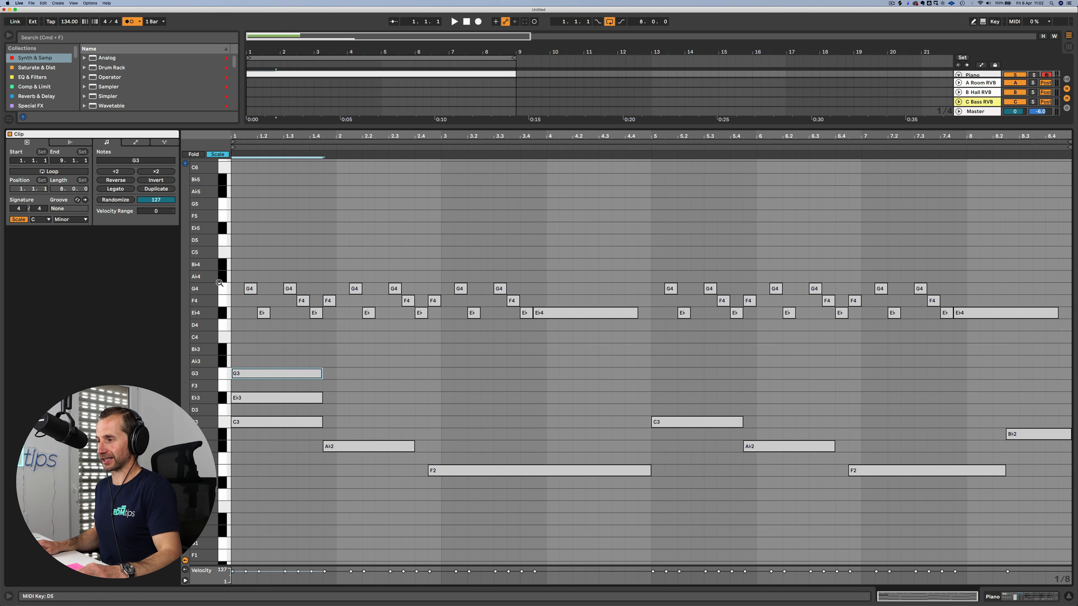
drag(349, 446, 354, 401)
key(alt+Left)
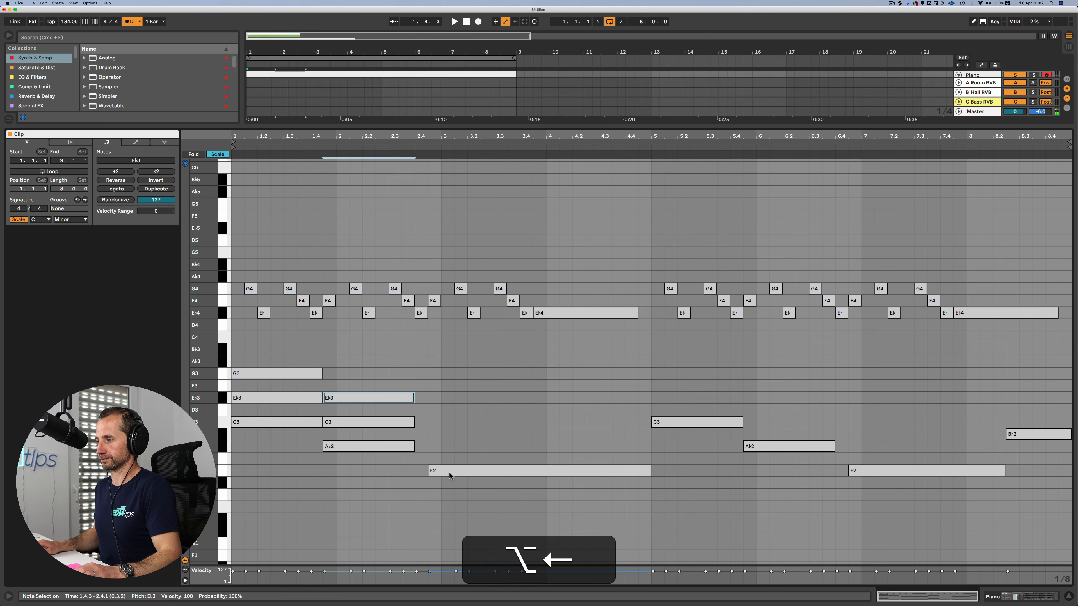
Step: Add A♭2 and C3 above the first F2 note, matching its length, and play back the three chords
drag(449, 472, 455, 422)
click(445, 435)
key(Down)
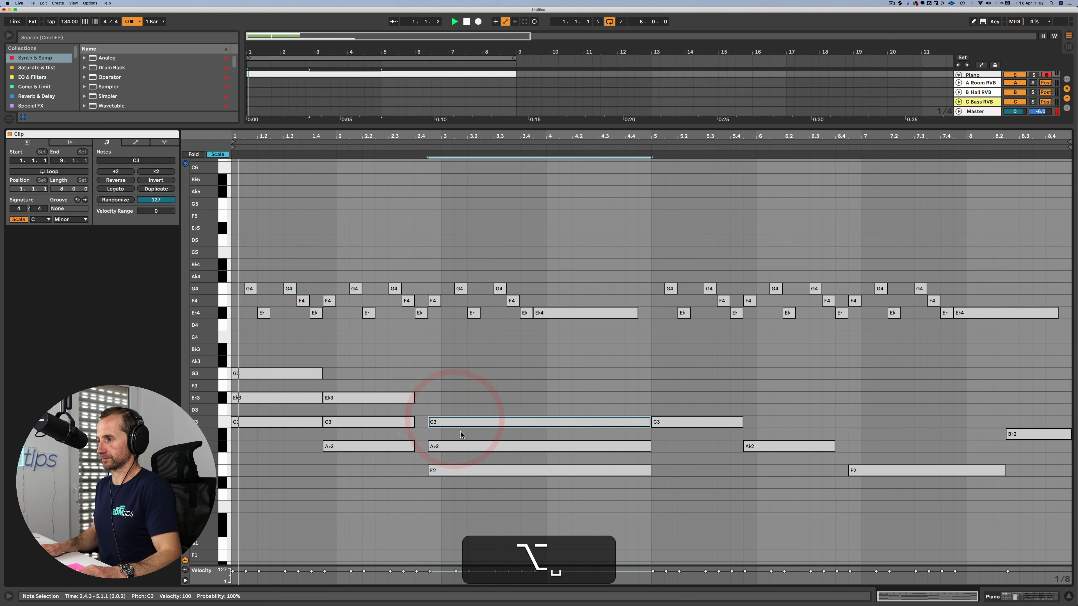
key(space)
click(459, 397)
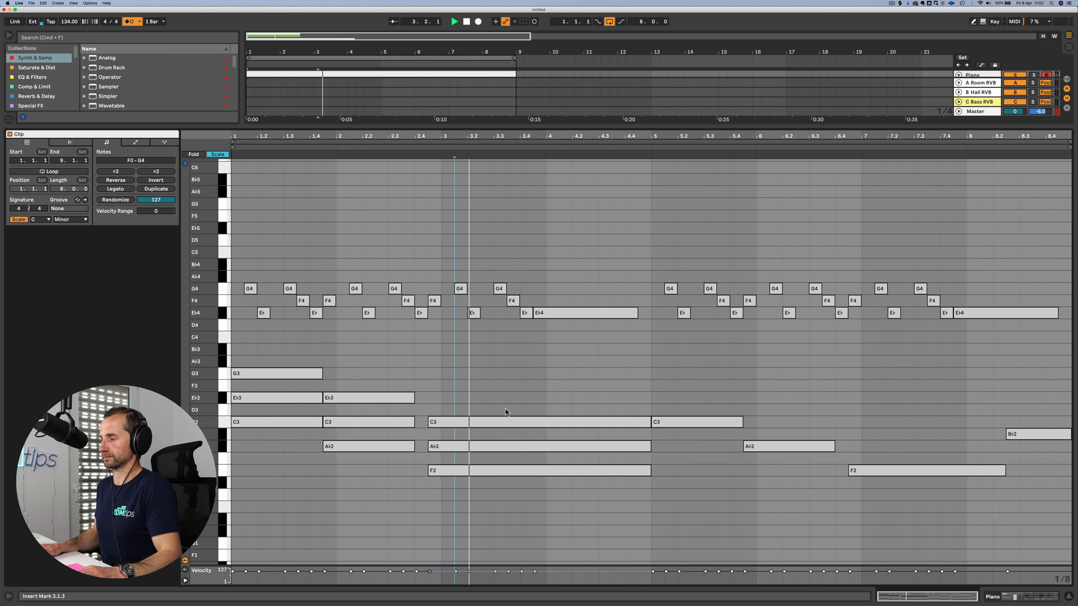
key(space)
Step: Show all notes instead of only the scale notes, raise the A♭2 of the first F chord to A2, and play it back
click(494, 445)
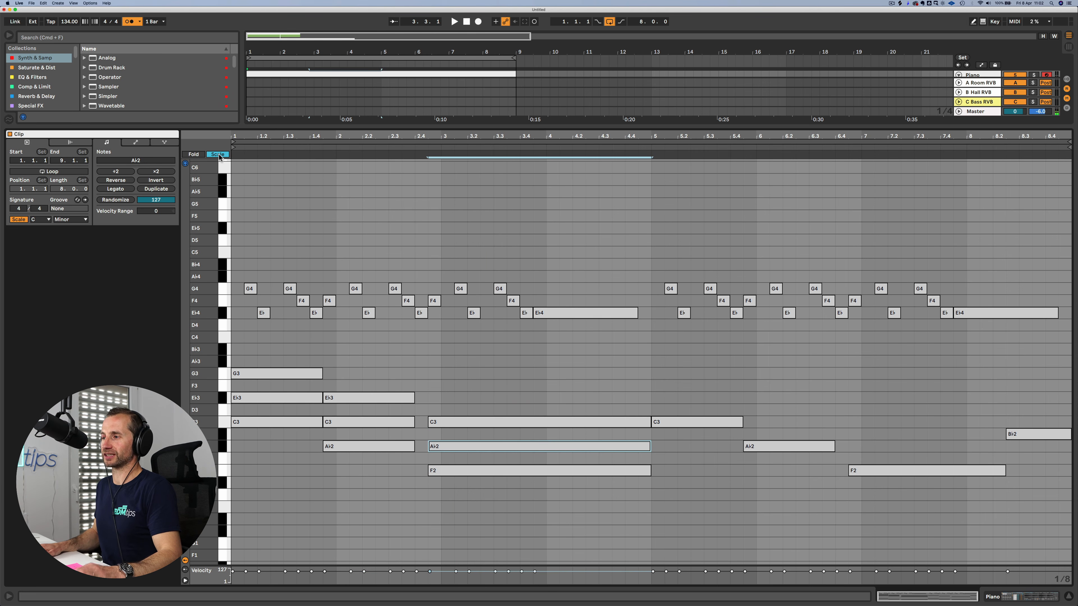
click(219, 155)
click(443, 346)
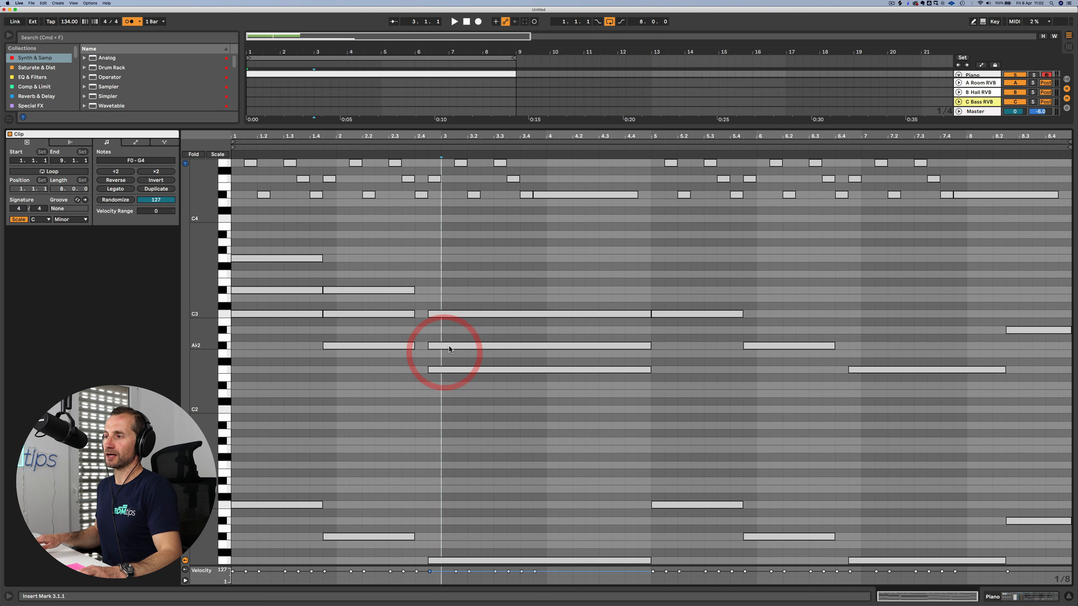
click(445, 345)
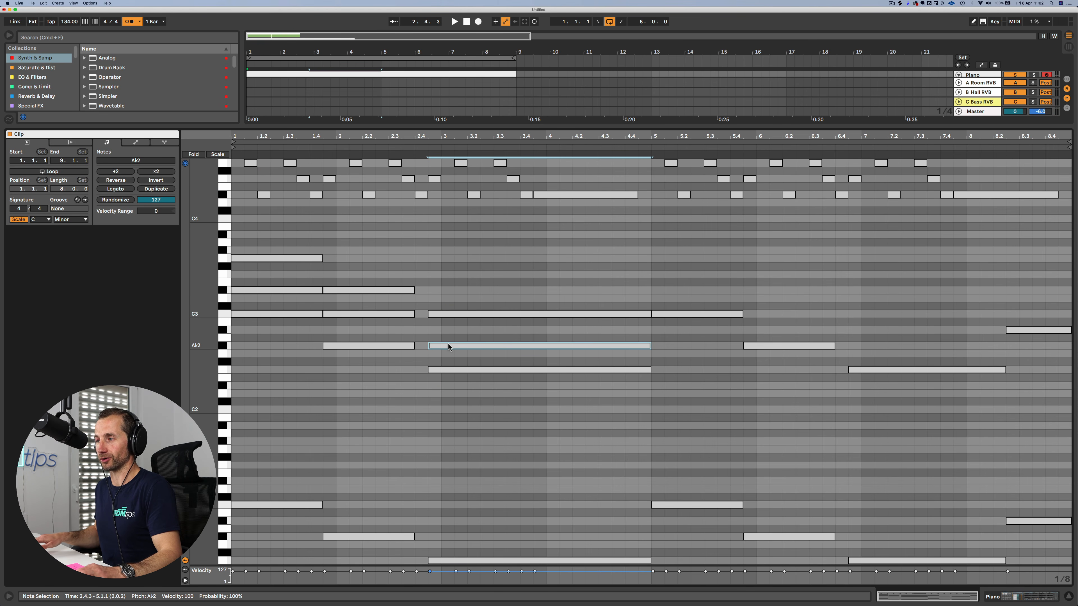
key(Up)
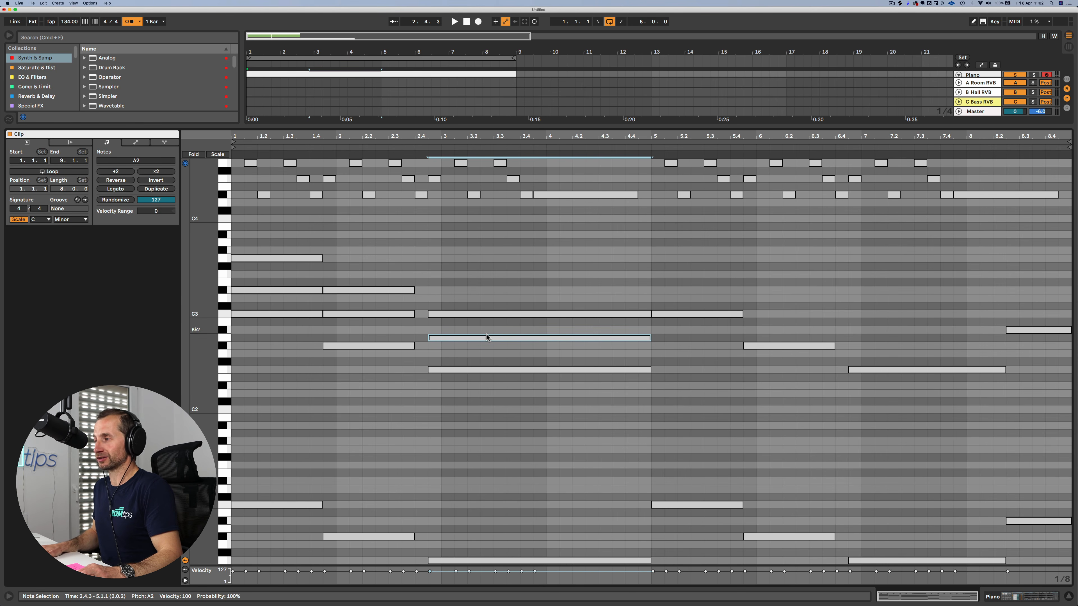
key(space)
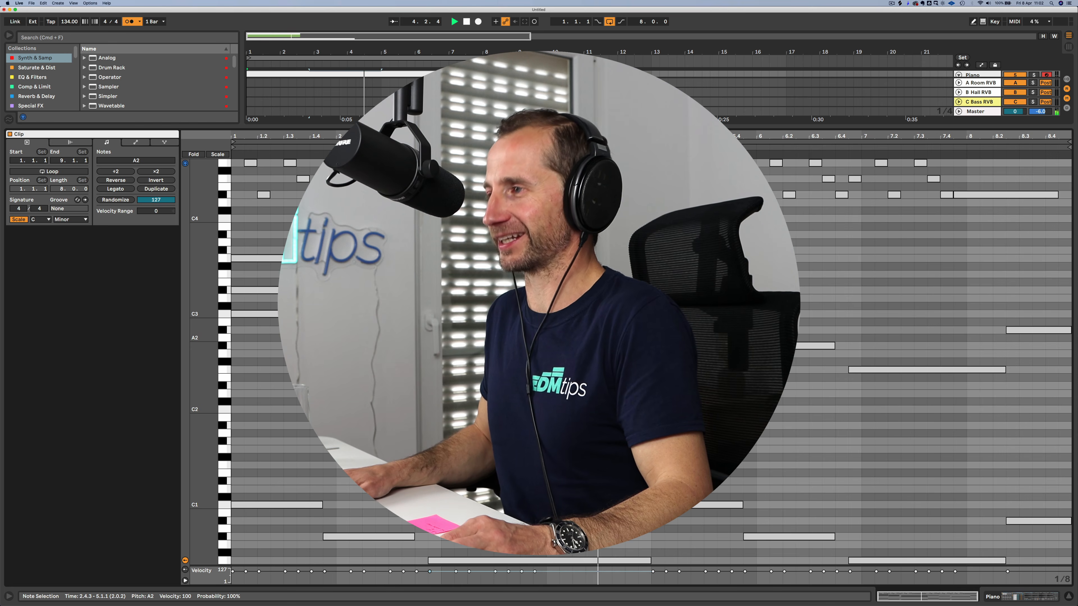
Step: Name the eight-bar piano clip Piano and save the Live Set as "Trance would be a fine thing"
click(357, 220)
key(Return)
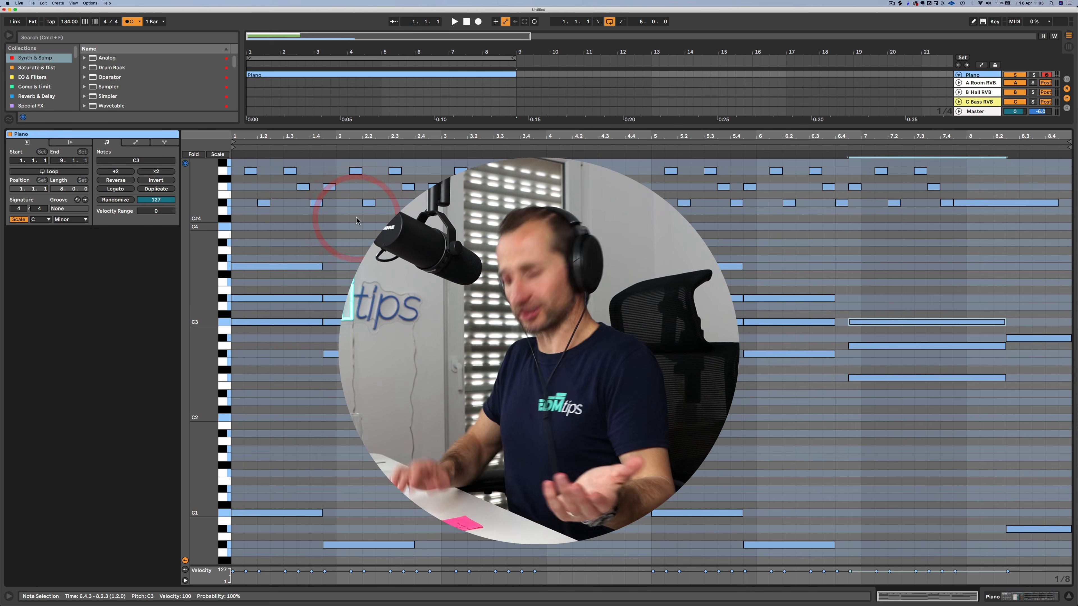
key(shift+Tab)
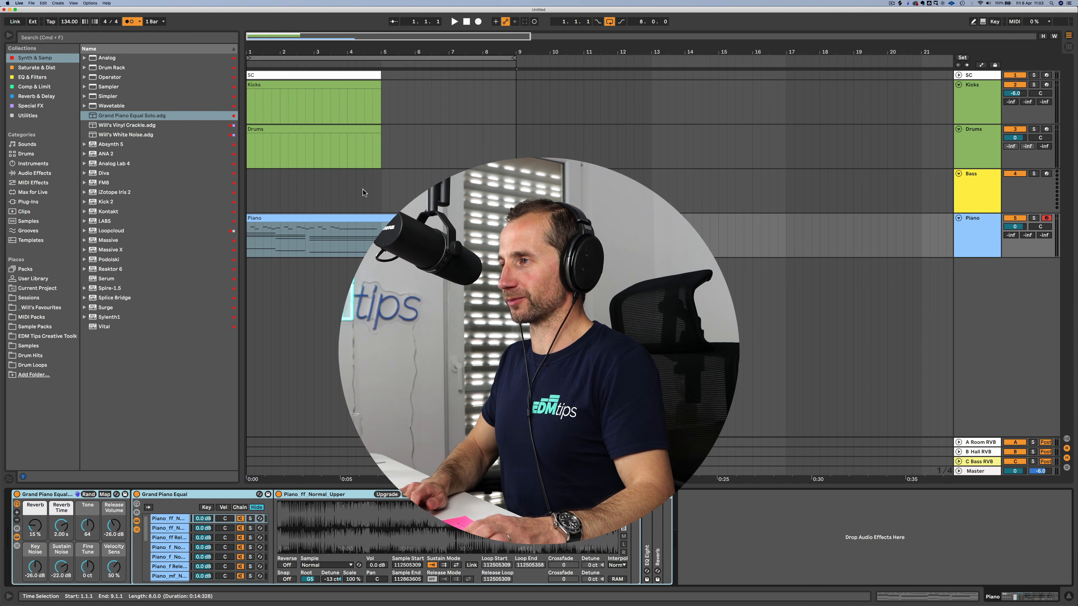
click(363, 190)
key(super+s)
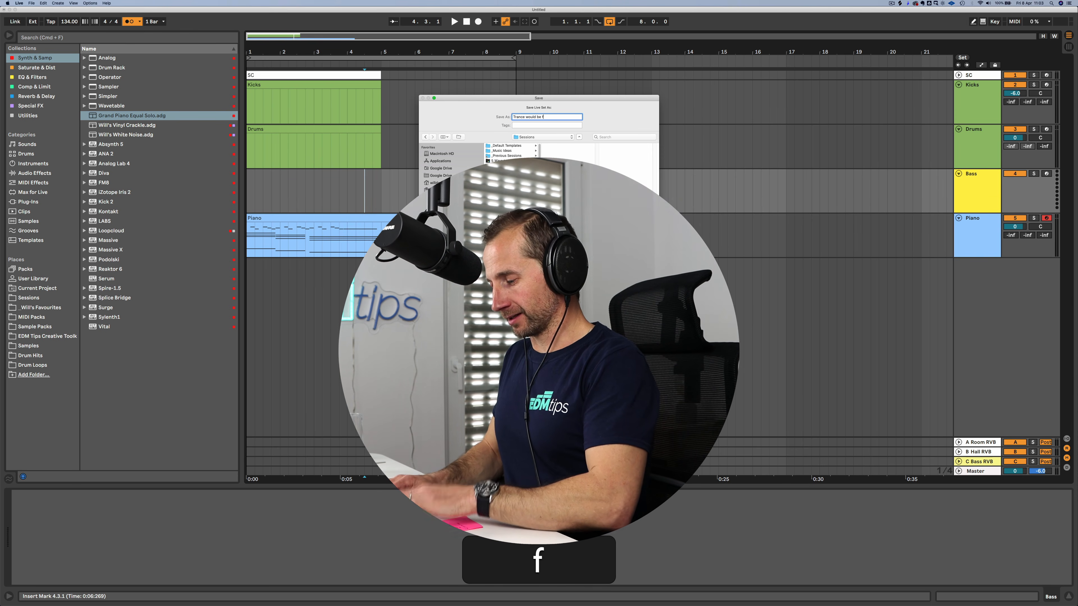
text(ine)
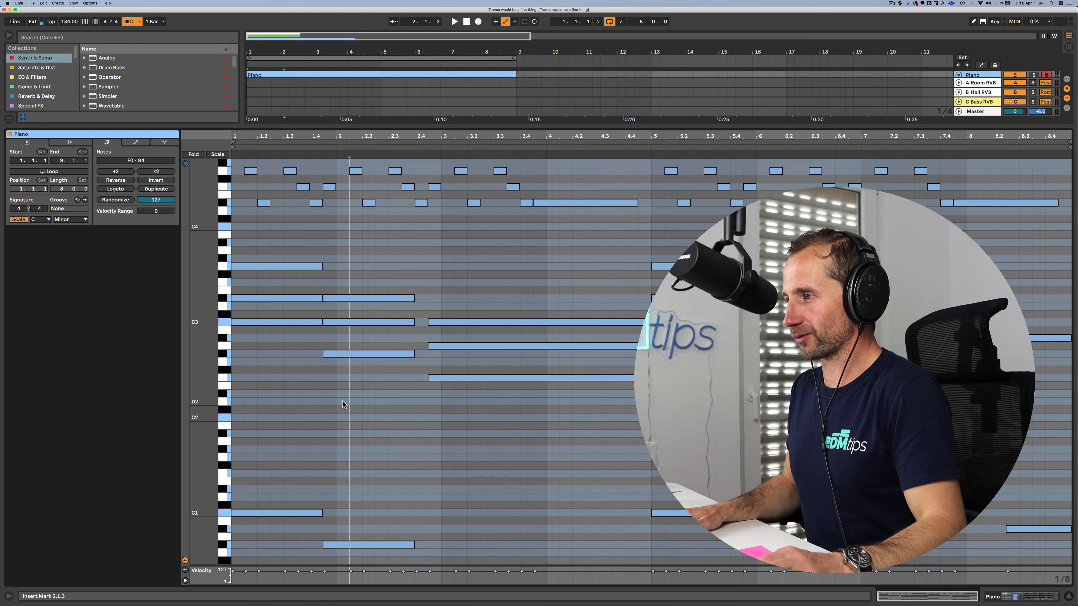
Step: Extend the first two chords by adding a B♭3 to the C minor chord and a G3 to the A♭ chord
click(342, 402)
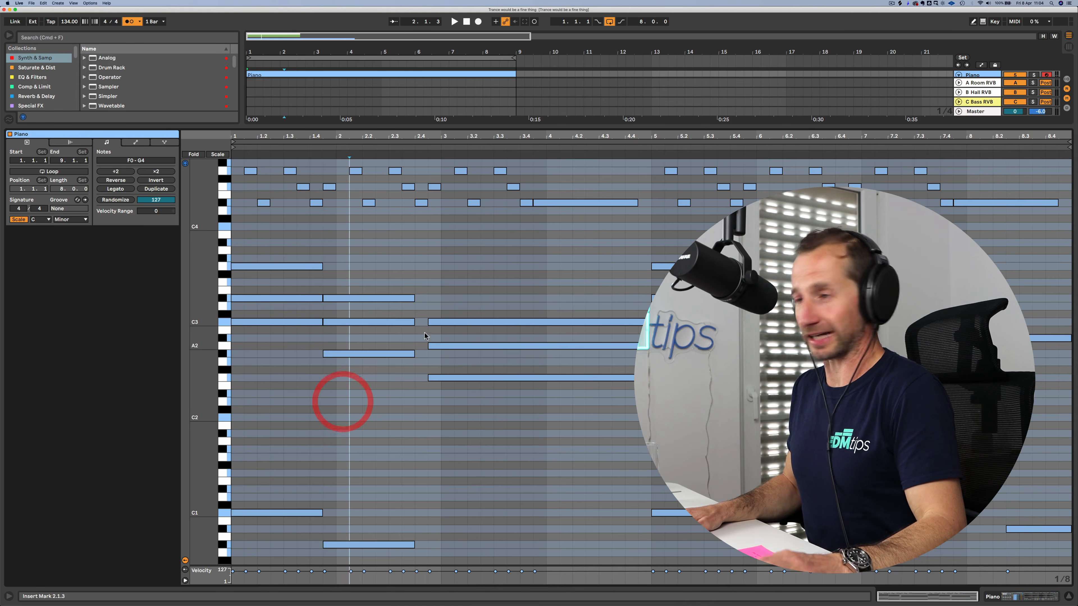
drag(292, 325, 287, 243)
key(space)
drag(355, 304, 358, 272)
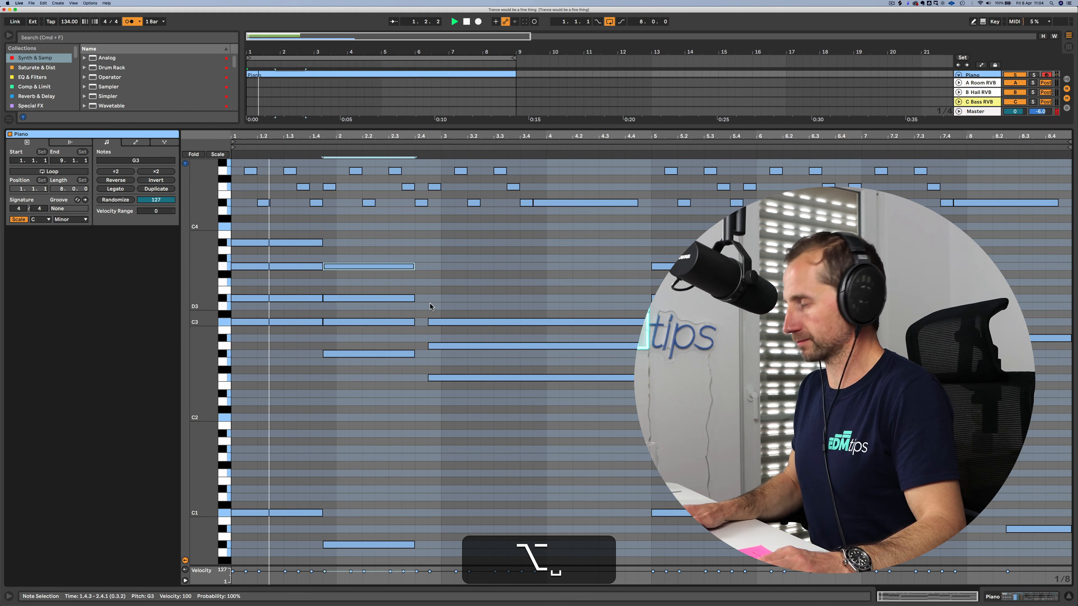
key(p)
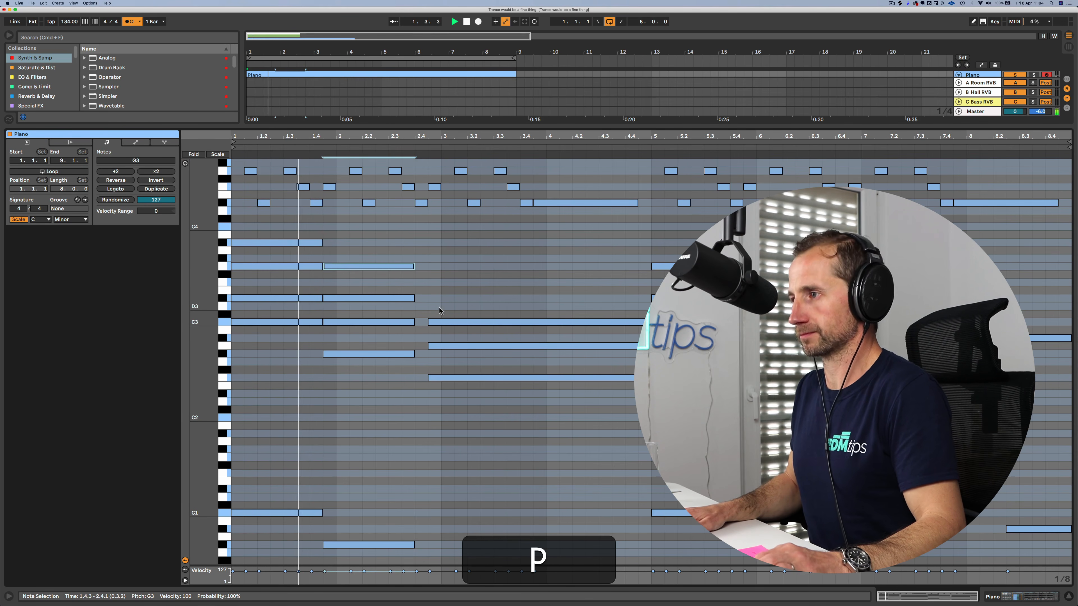
Step: Add an F3 on top of the first F chord and play back the extended chords
click(464, 323)
key(p)
drag(463, 322, 470, 282)
key(space)
click(567, 260)
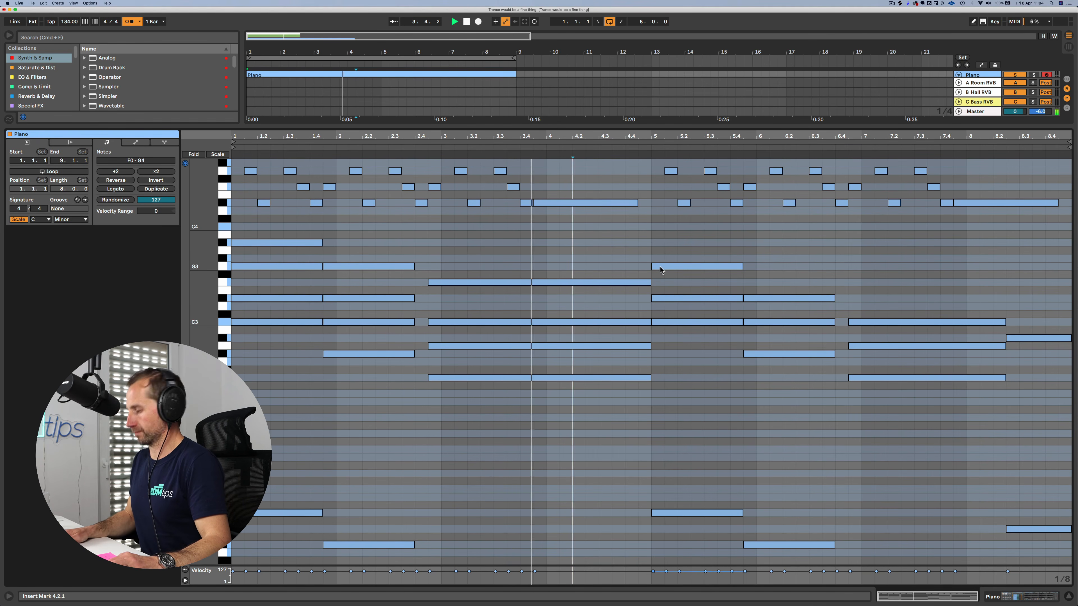
key(space)
key(space)
Step: Copy the whole E♭4 to G4 melody and delete it from the piano clip, leaving only the chords
drag(1070, 243, 234, 174)
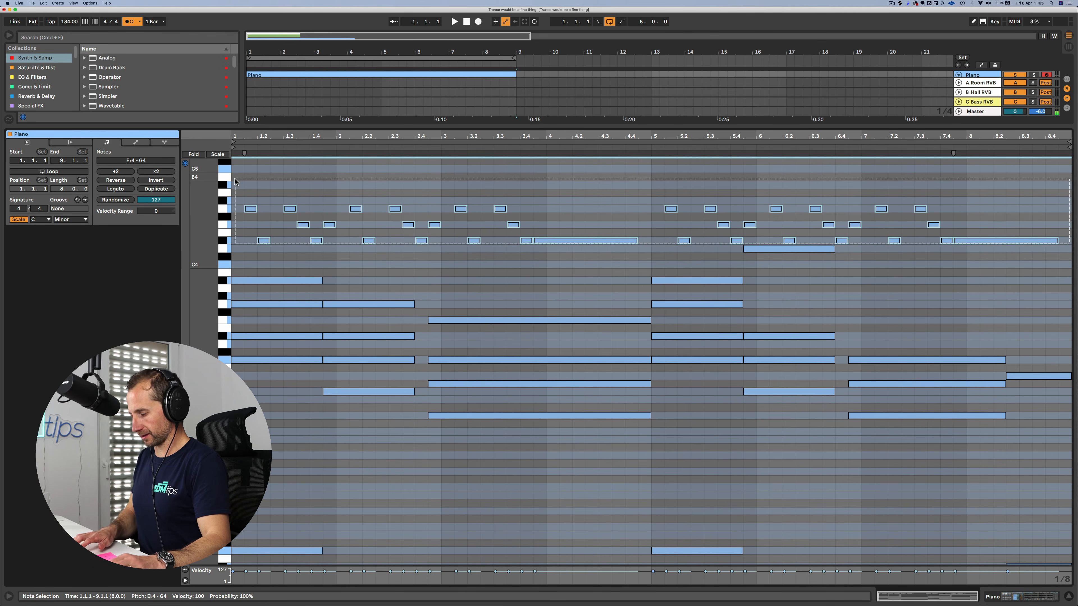
key(super+c)
key(super+BackSpace)
Step: Add a new MIDI track below the Piano track in the arrangement and name it Melody
key(shift+Tab)
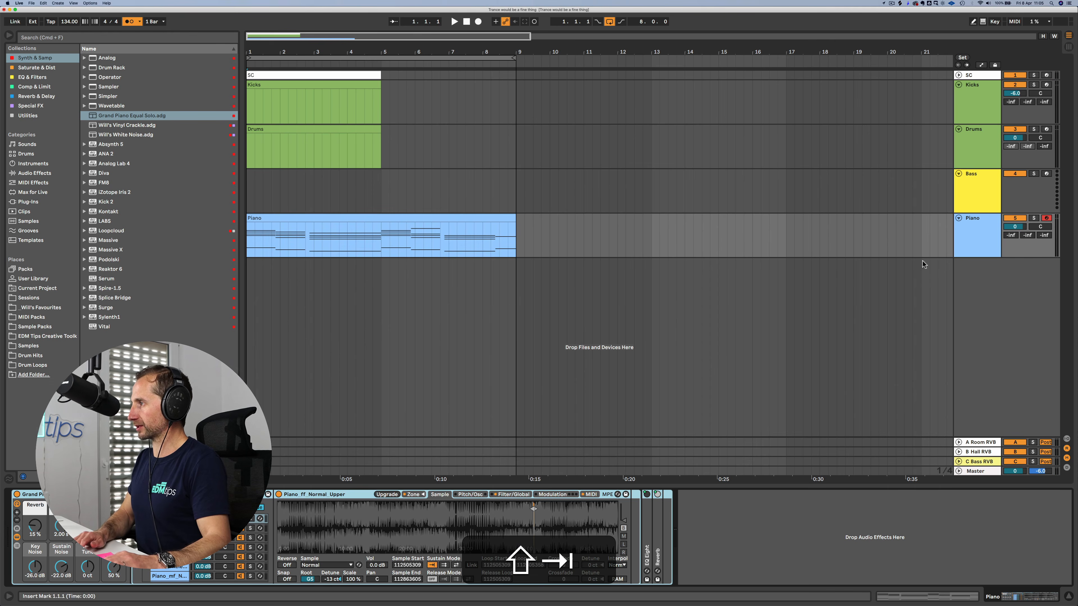
click(971, 249)
key(super+shift+t)
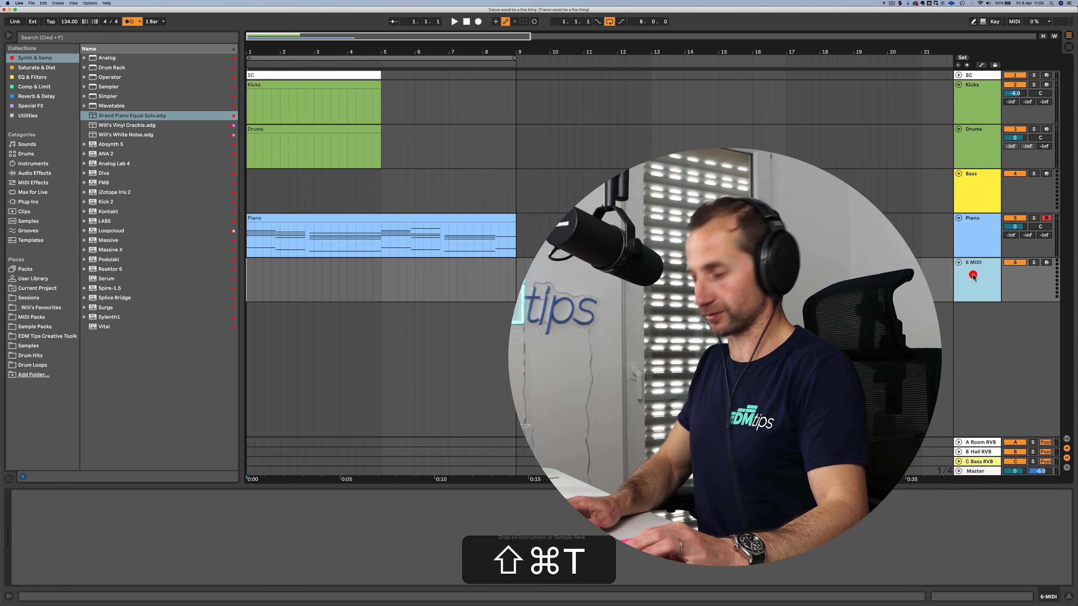
click(973, 274)
key(super+r)
text(Melody)
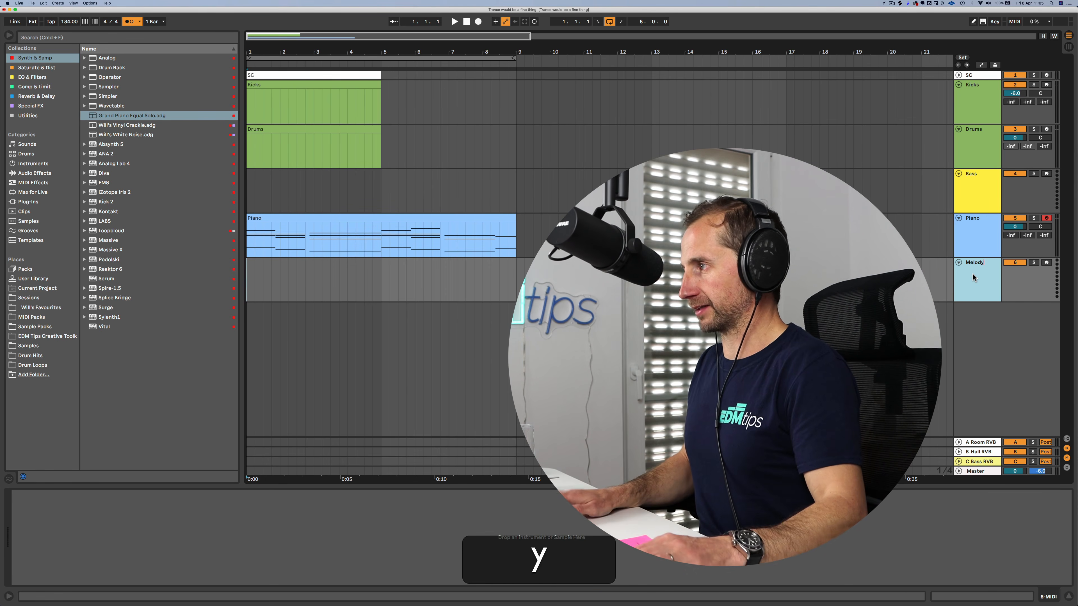
key(Return)
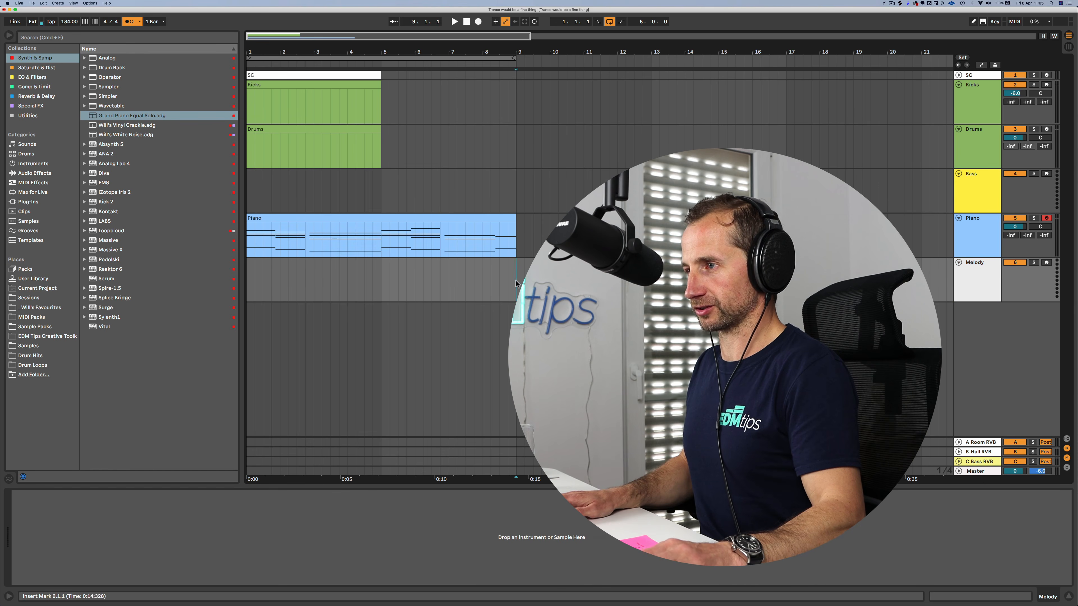
Step: Create an empty MIDI clip over bars 1 to 8 on the Melody track and set its insert mark at 1.1.1
drag(517, 282, 264, 274)
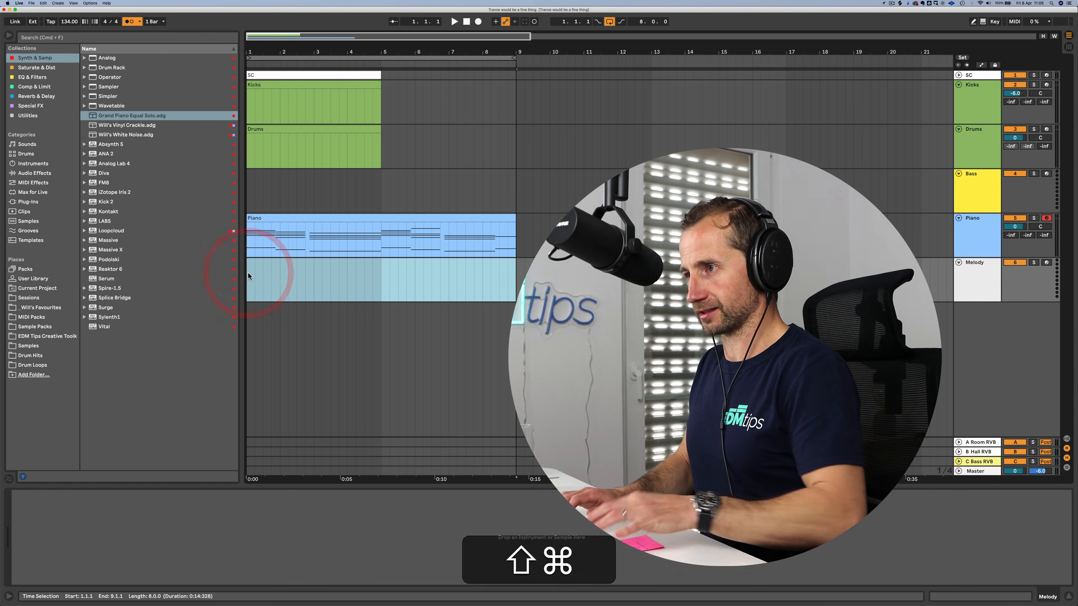
key(super+shift+m)
click(233, 270)
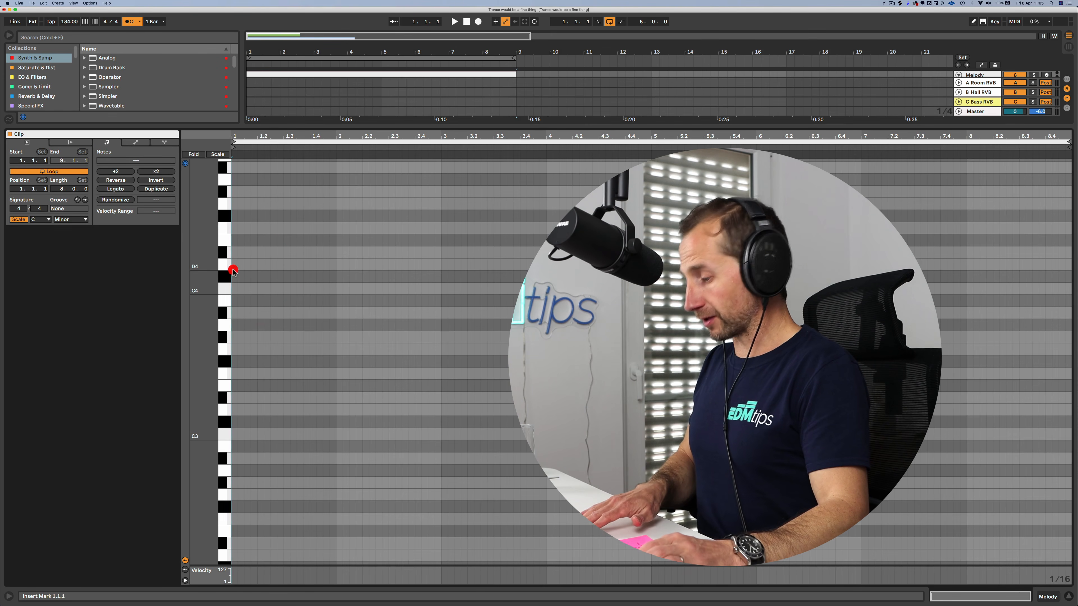
Step: Paste the copied melody into the Melody clip and load the Grand Piano Equal Solo preset onto the Melody track
key(super+v)
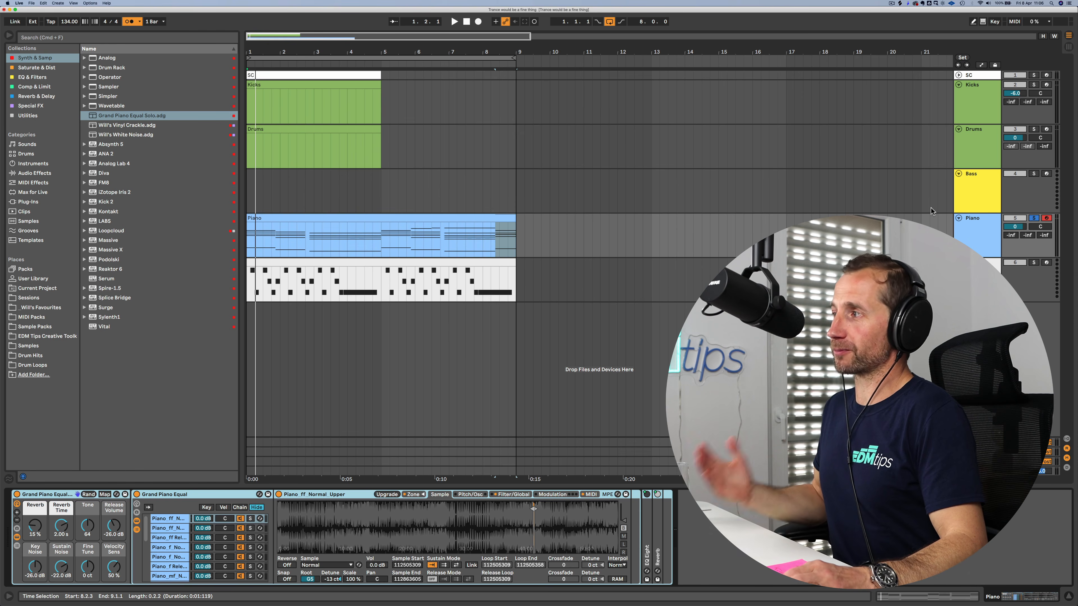
click(967, 232)
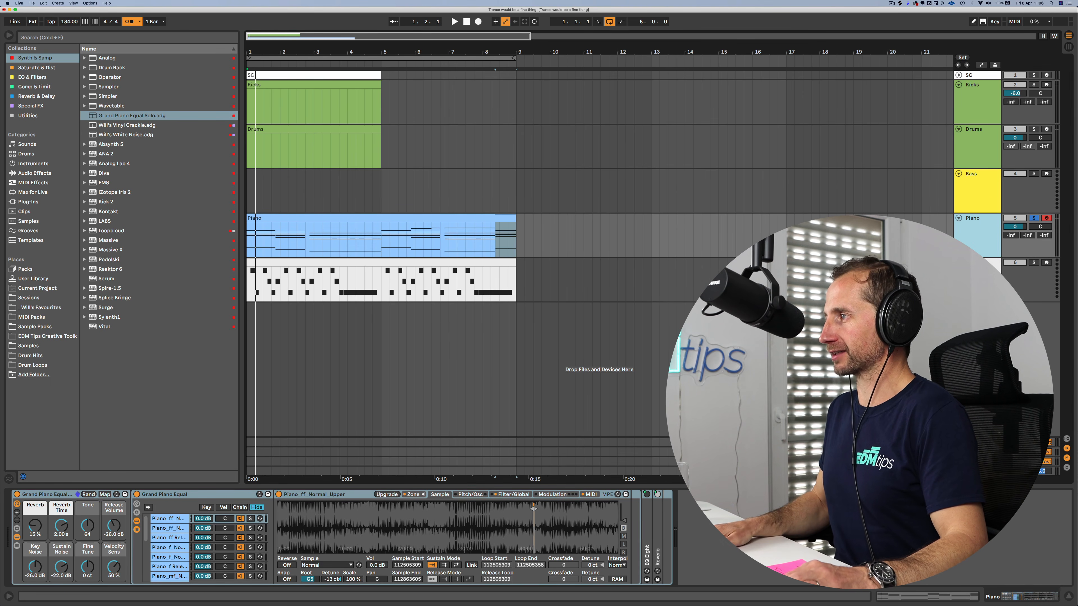
click(970, 274)
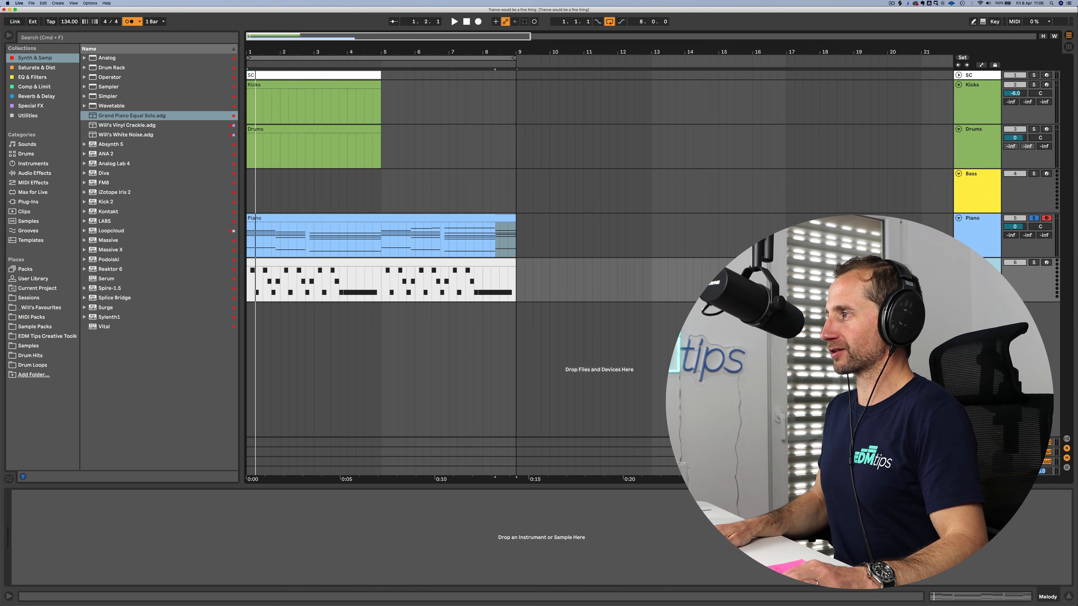
click(137, 117)
drag(281, 271, 282, 282)
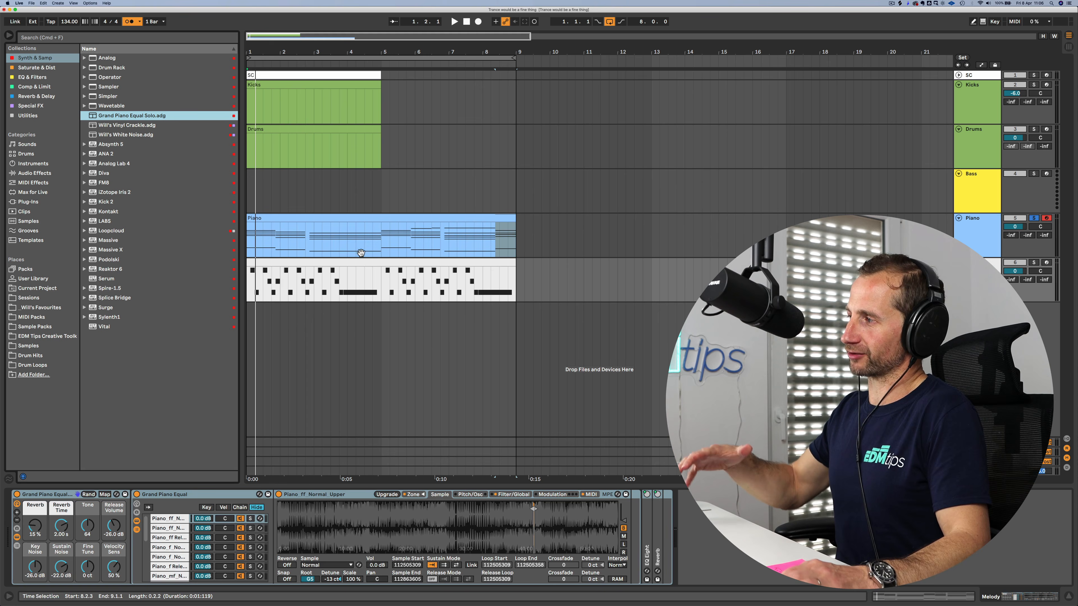
Step: Give the Melody track and its clip the same blue colour as the Piano track
click(971, 234)
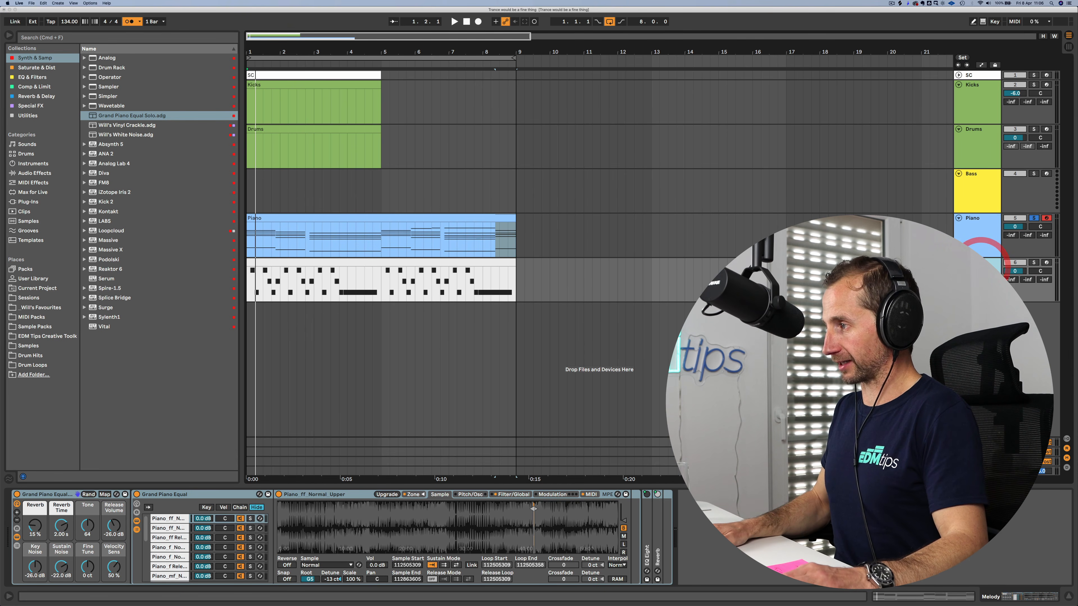
click(925, 463)
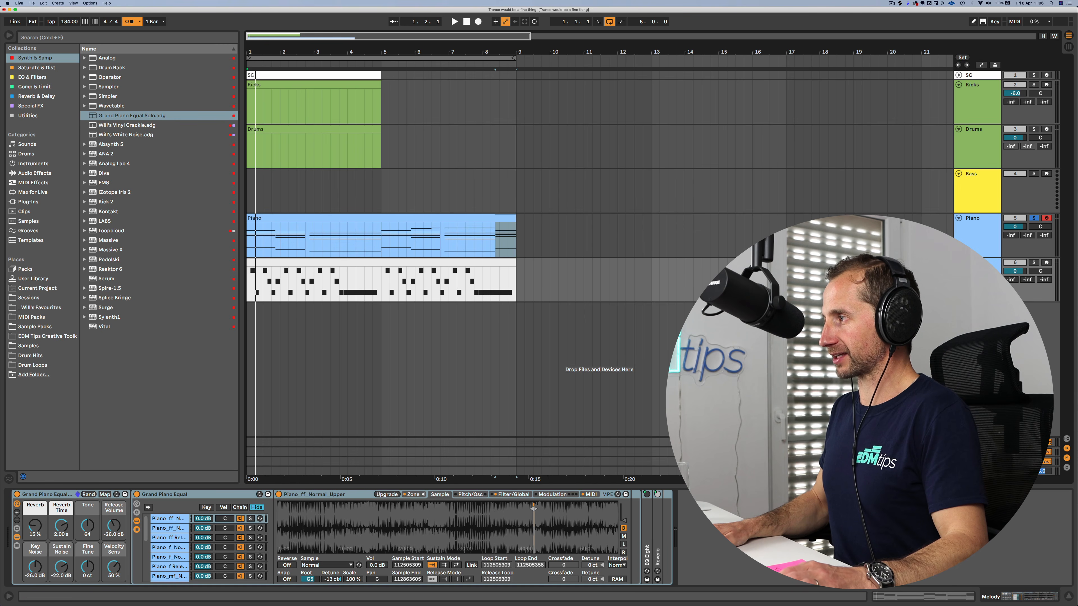
click(933, 450)
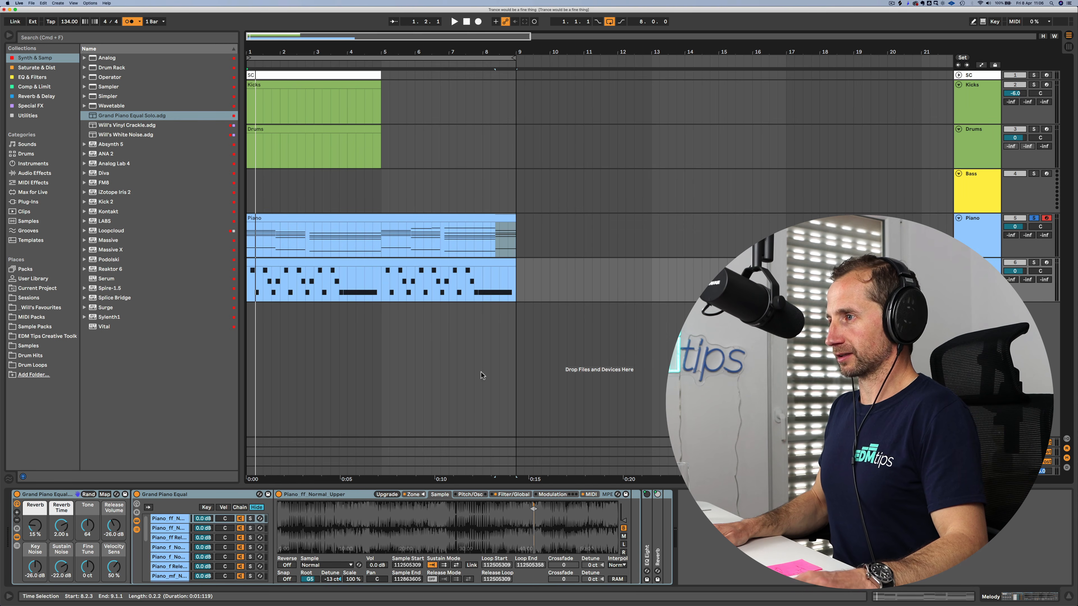
Step: Solo the Melody track and play back the pasted melody
click(1034, 263)
key(space)
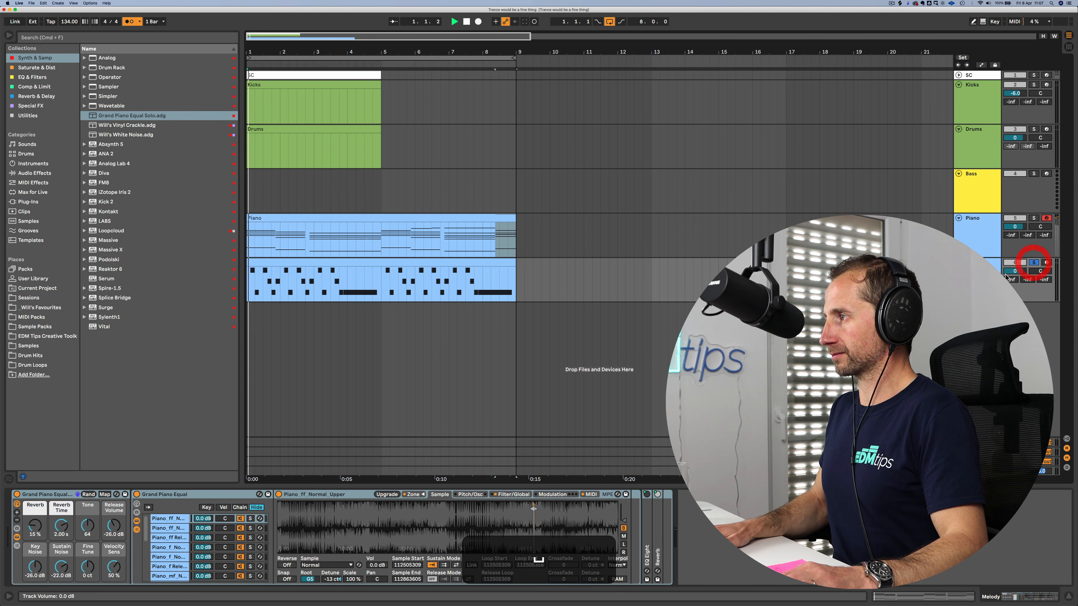
key(space)
Step: Layer a copy of the whole melody one octave higher at E♭5 to G5, play it and turn off the Melody track's solo
double_click(398, 262)
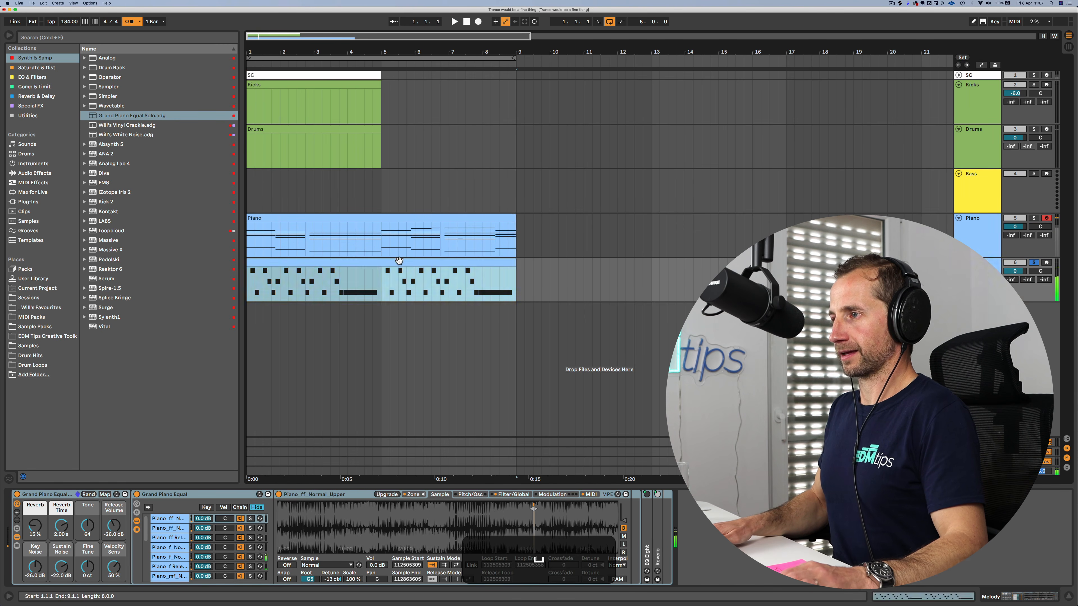
click(335, 272)
key(ctrl+a)
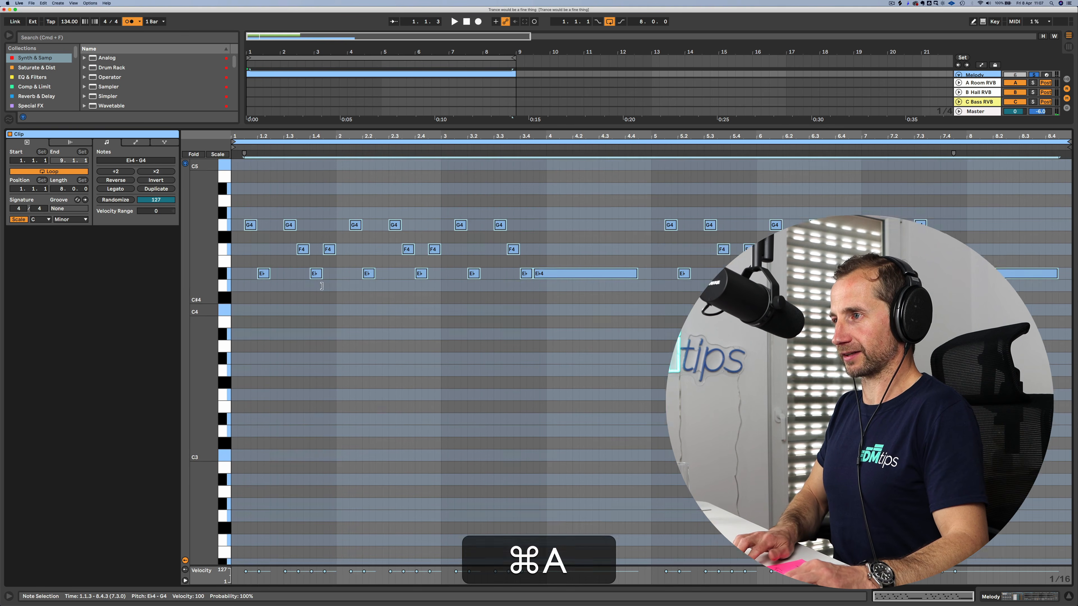
scroll(277, 272, up, 3)
drag(253, 265, 253, 256)
key(shift+Up)
key(Down)
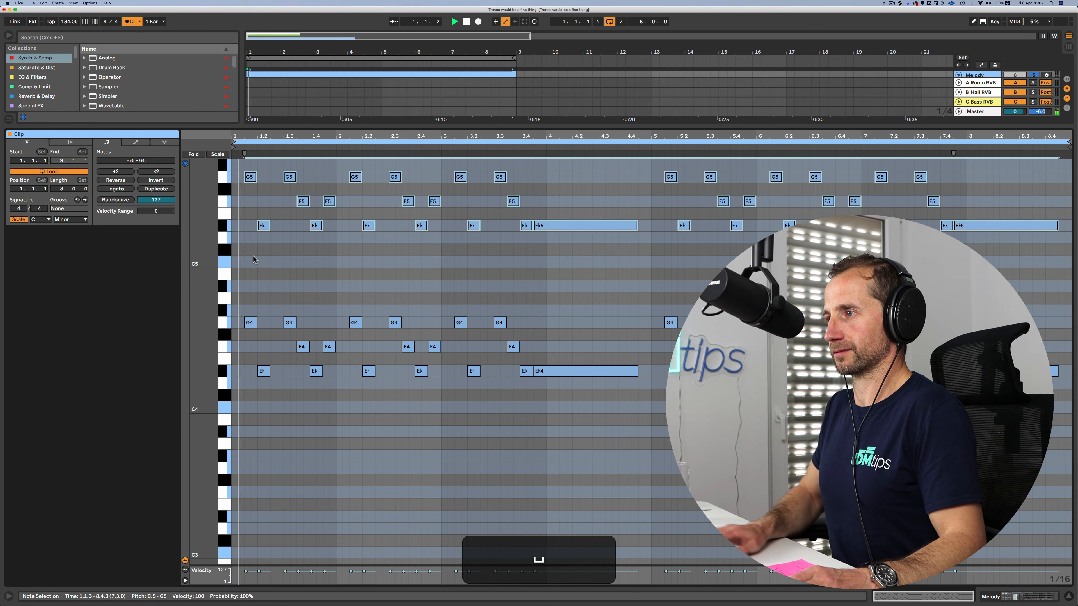
key(shift+Tab)
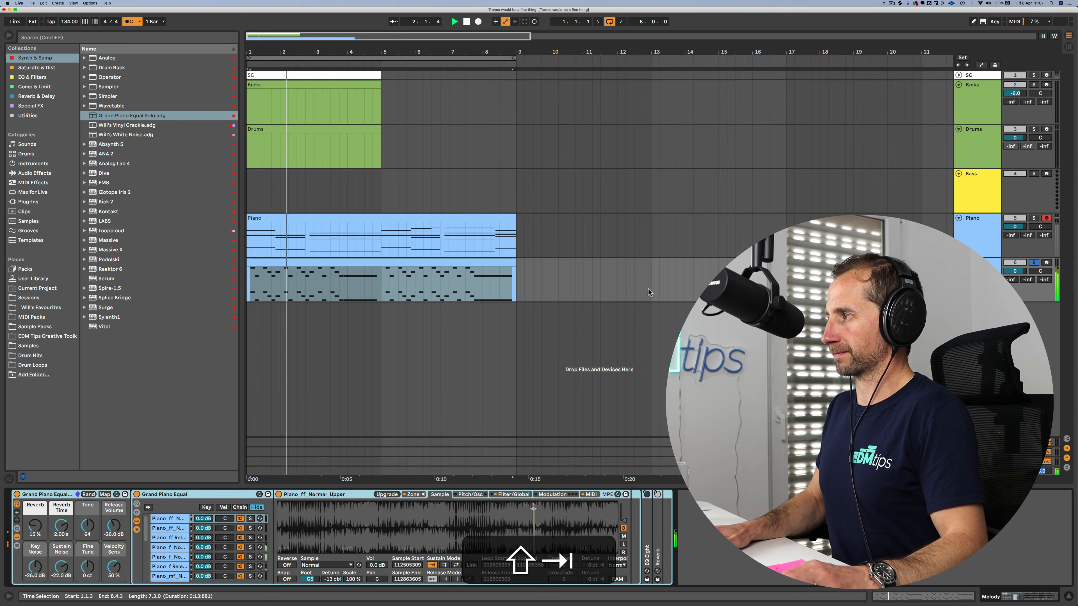
click(1034, 263)
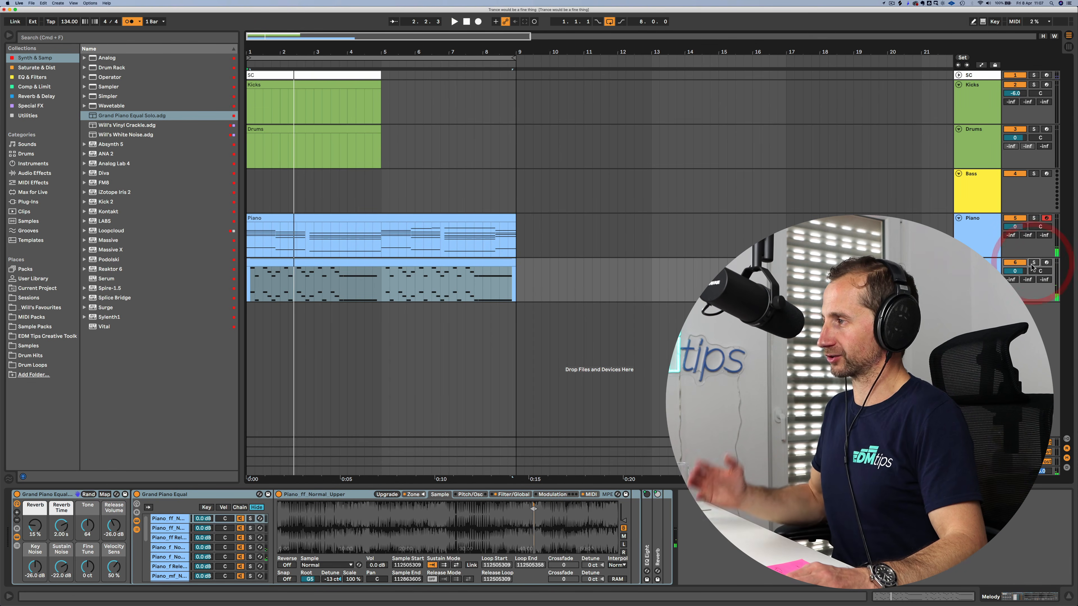
Step: Examine the Room and Hall reverb return tracks in the mixer and the command for inserting a return track
key(Tab)
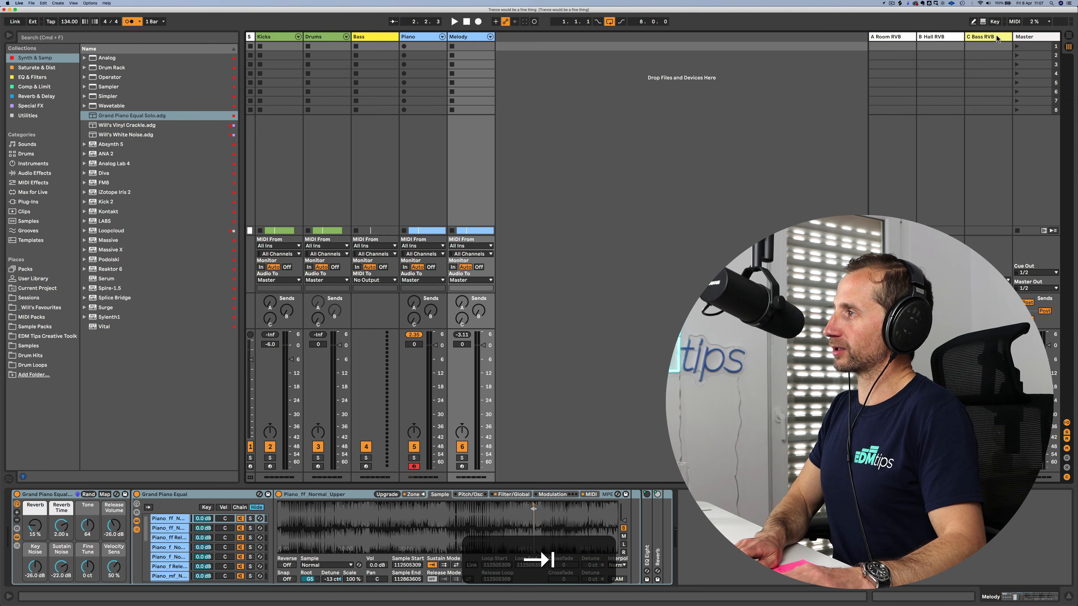
click(940, 44)
click(902, 41)
click(934, 38)
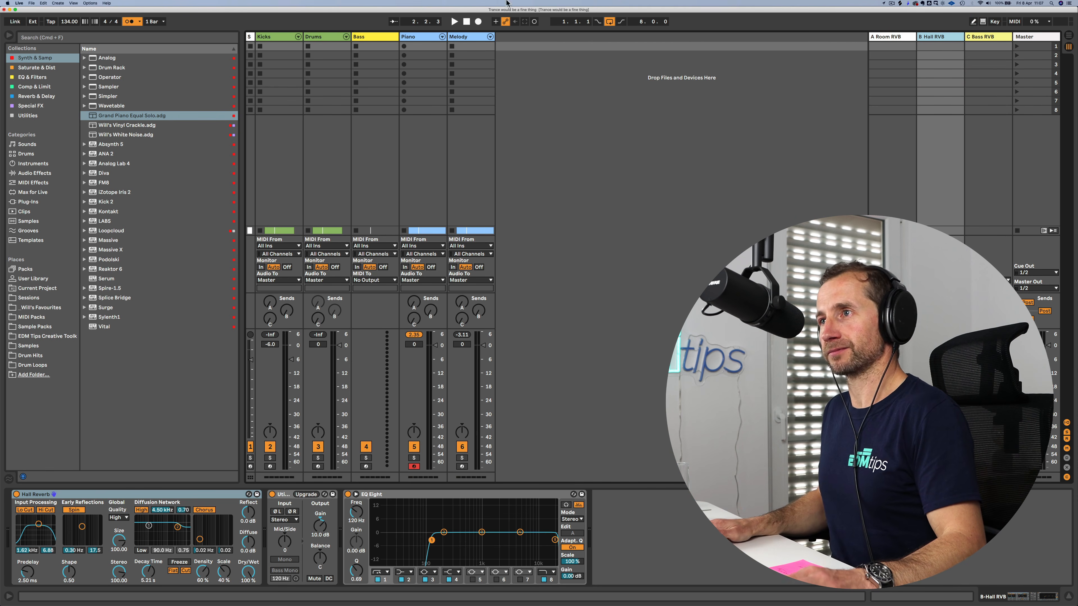
click(59, 4)
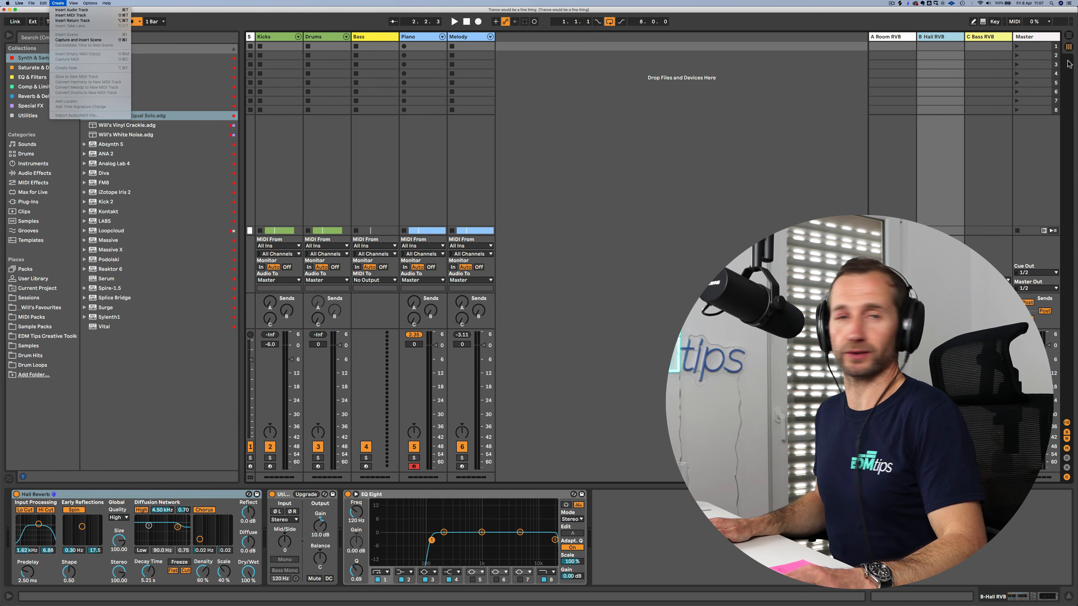
Step: Send the Melody track to the B Hall RVB return at -8.0 dB and set the Hall Reverb's decay time to 8.19 s
click(938, 39)
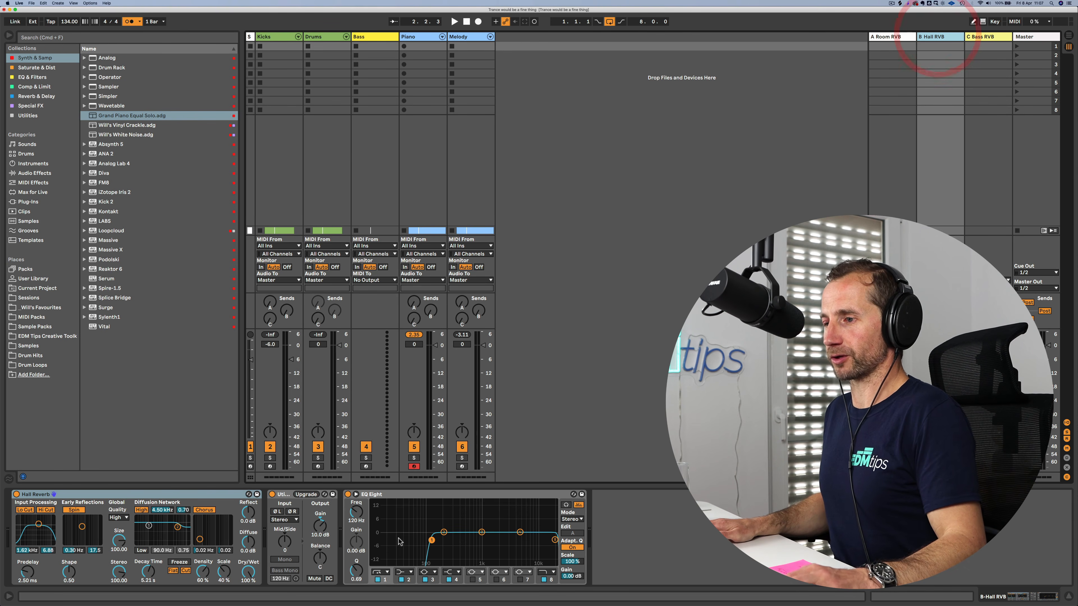
click(129, 497)
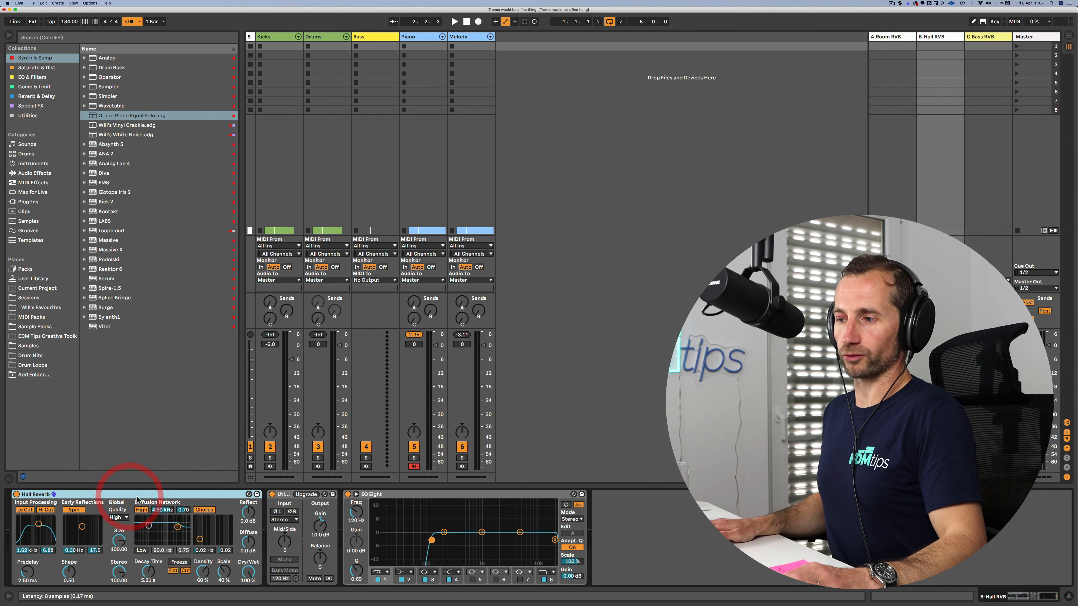
drag(242, 572, 241, 579)
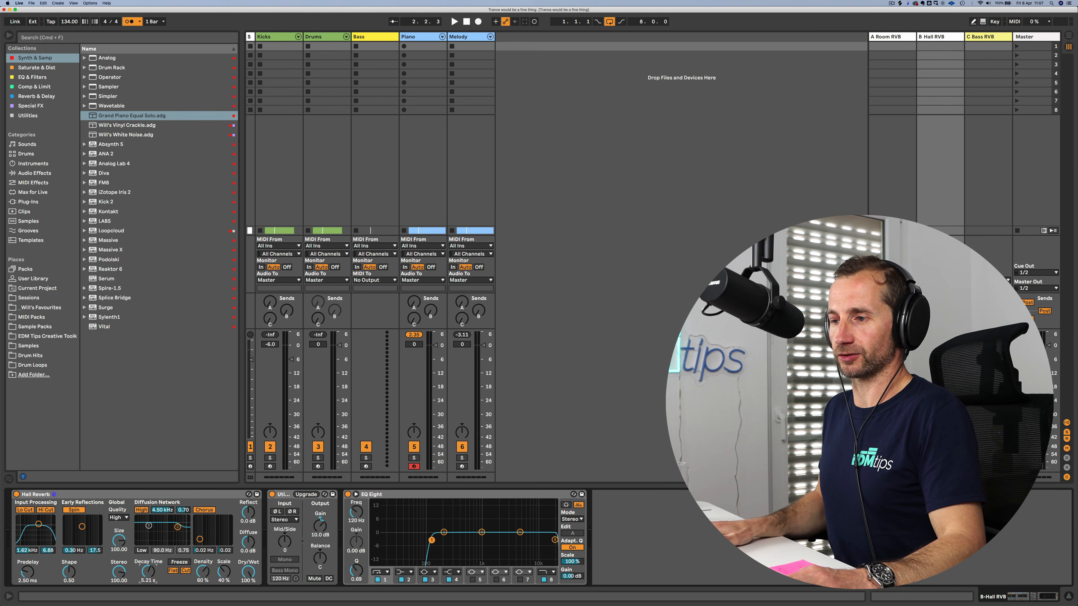
click(400, 499)
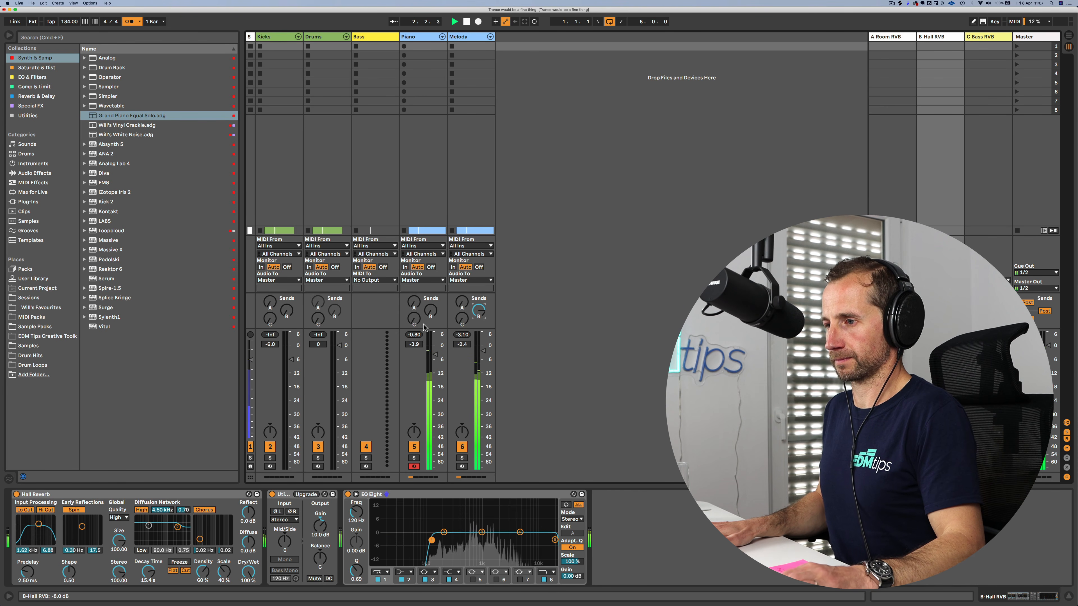
drag(151, 574, 150, 585)
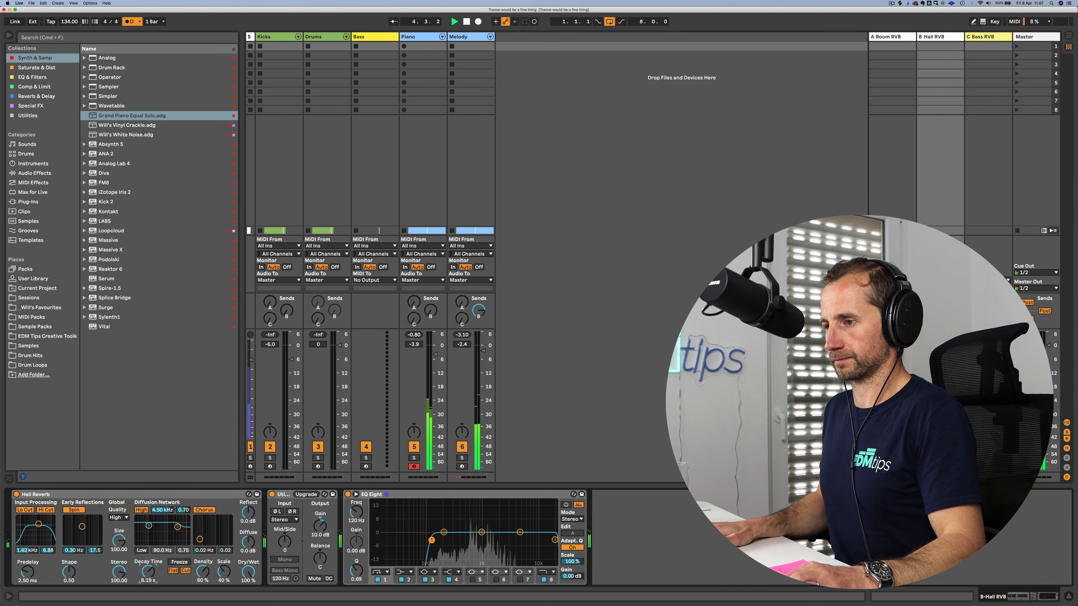
key(Tab)
Step: Replace the Piano track's instrument with Wavetable, using a 70% Basic Shapes position and an amp envelope with 0.00 ms attack and 0.0 dB sustain
click(998, 236)
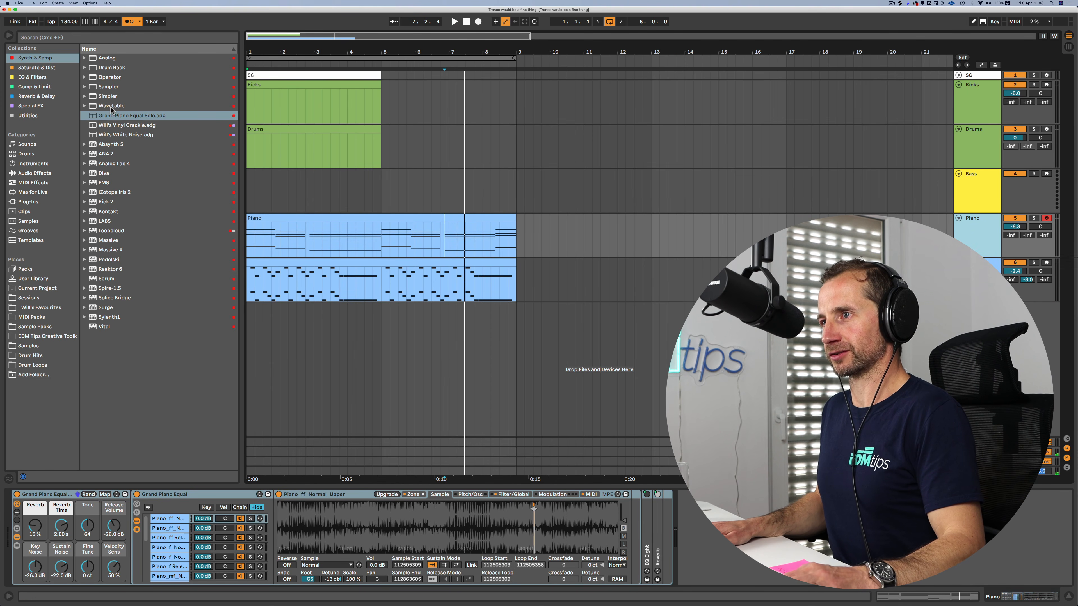
drag(111, 106, 117, 301)
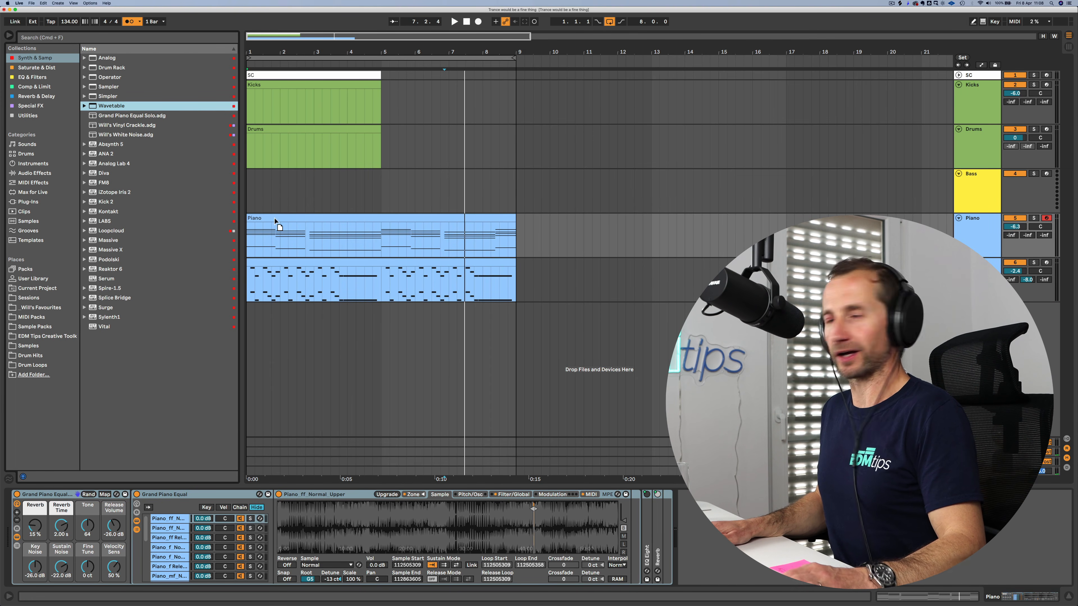
drag(275, 220, 274, 219)
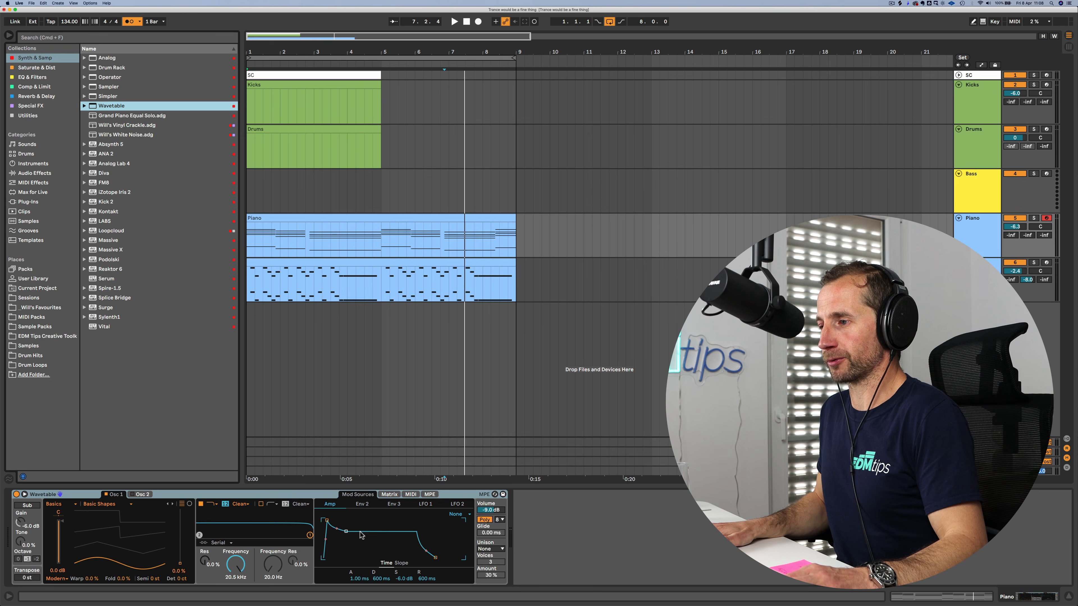
drag(345, 532, 347, 530)
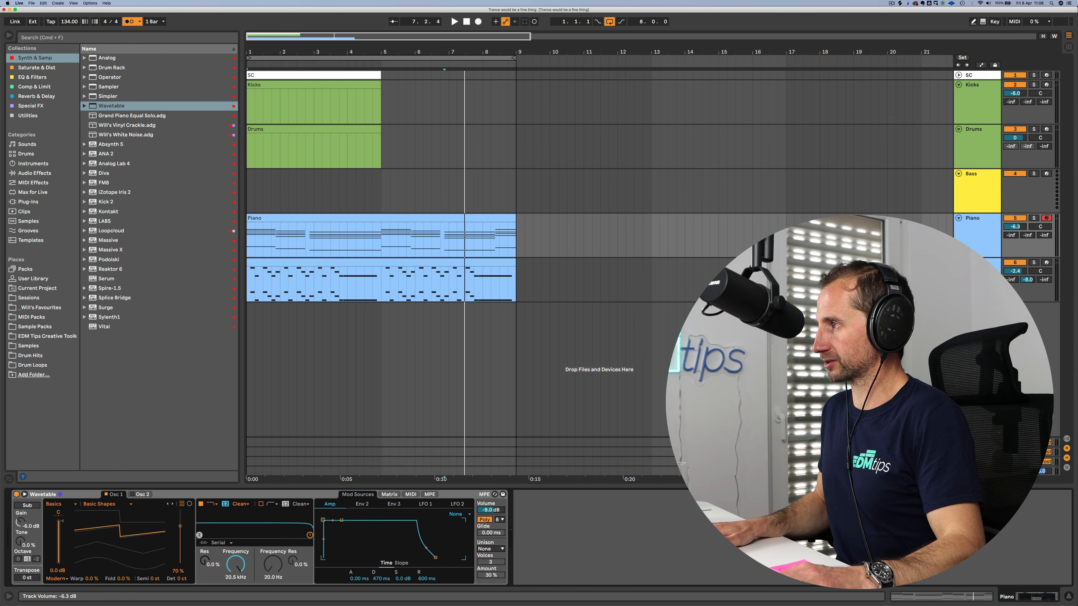
Step: Lower the Piano track to -8.3 dB and the Melody track to -4.2 dB, and mute the Melody during playback
drag(1015, 226, 1020, 240)
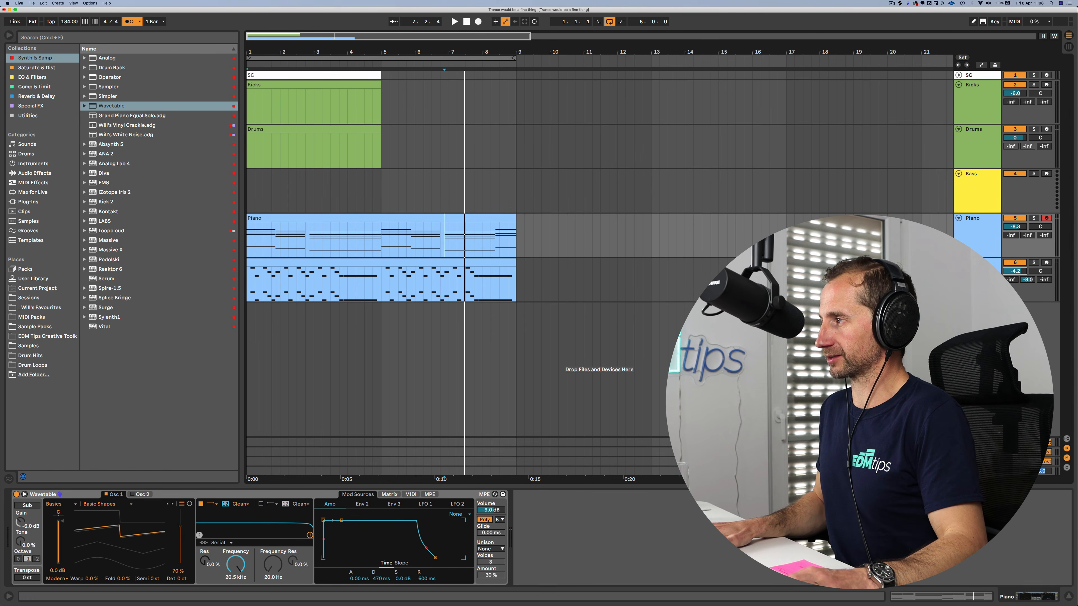
key(space)
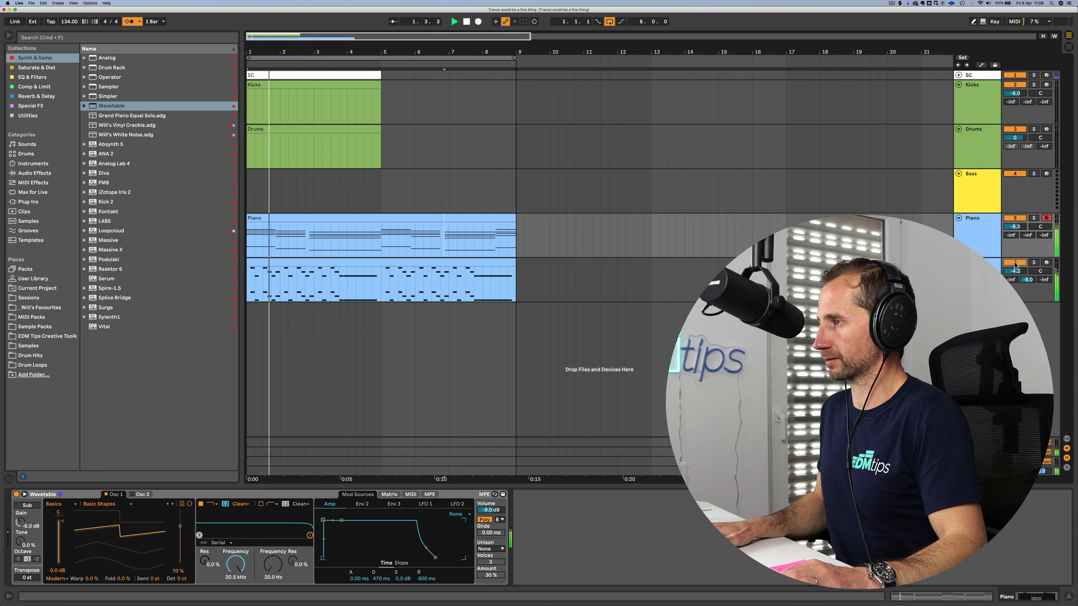
click(1015, 263)
key(space)
Step: Play and open the Piano clip, and delete the low bass notes around C1 beneath the chords
click(325, 220)
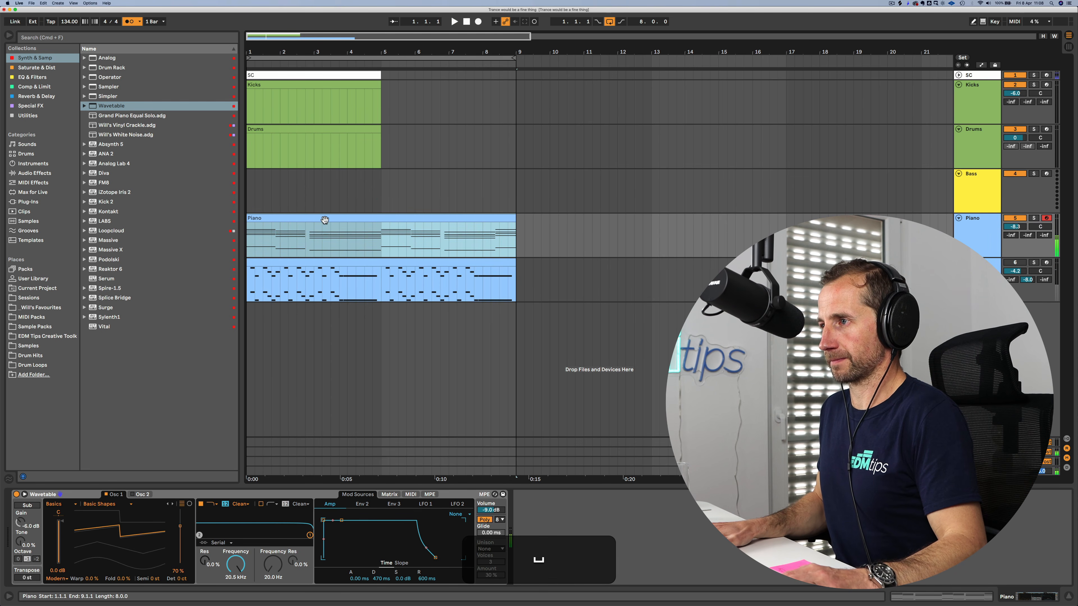
key(space)
double_click(325, 219)
key(space)
drag(299, 252, 296, 385)
scroll(296, 233, down, 1)
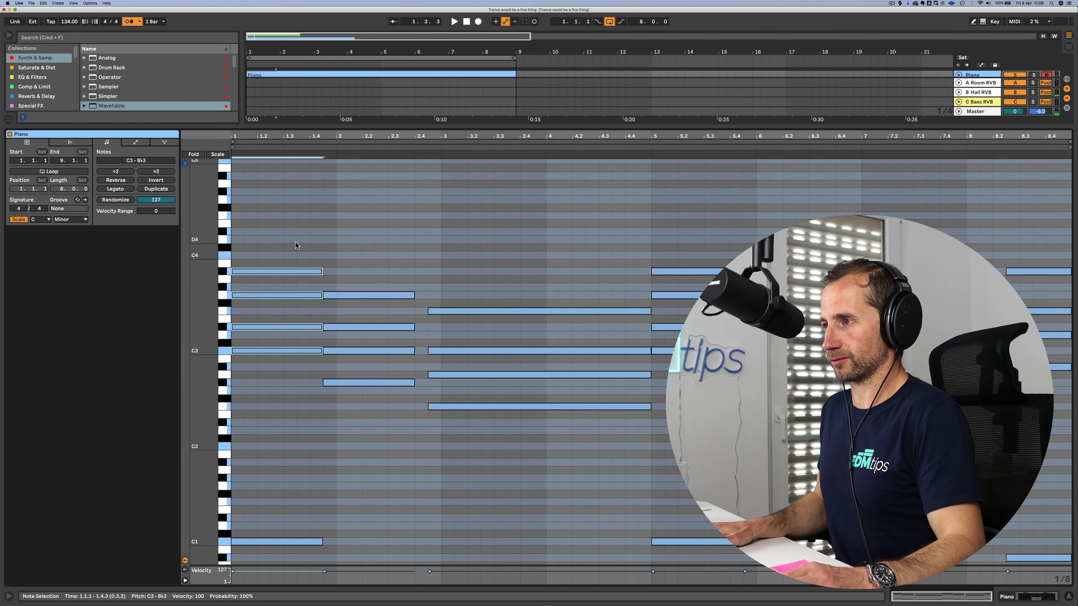
click(296, 249)
drag(294, 246, 1057, 603)
scroll(290, 467, down, 3)
key(BackSpace)
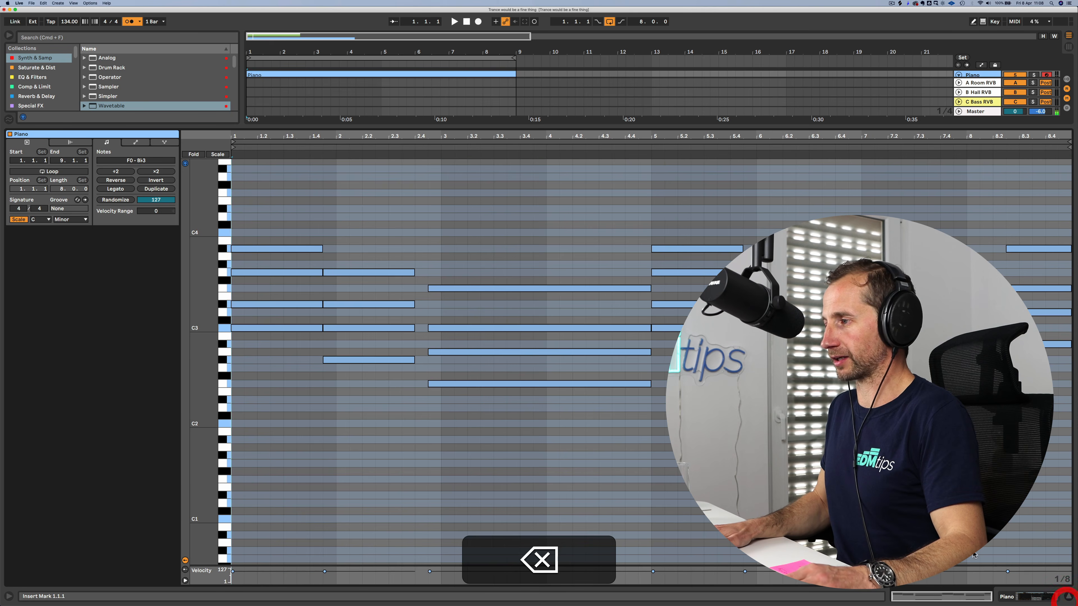
Step: Delete the remaining F0 bass notes from the Piano clip
scroll(530, 382, down, 11)
drag(504, 457, 558, 478)
click(530, 488)
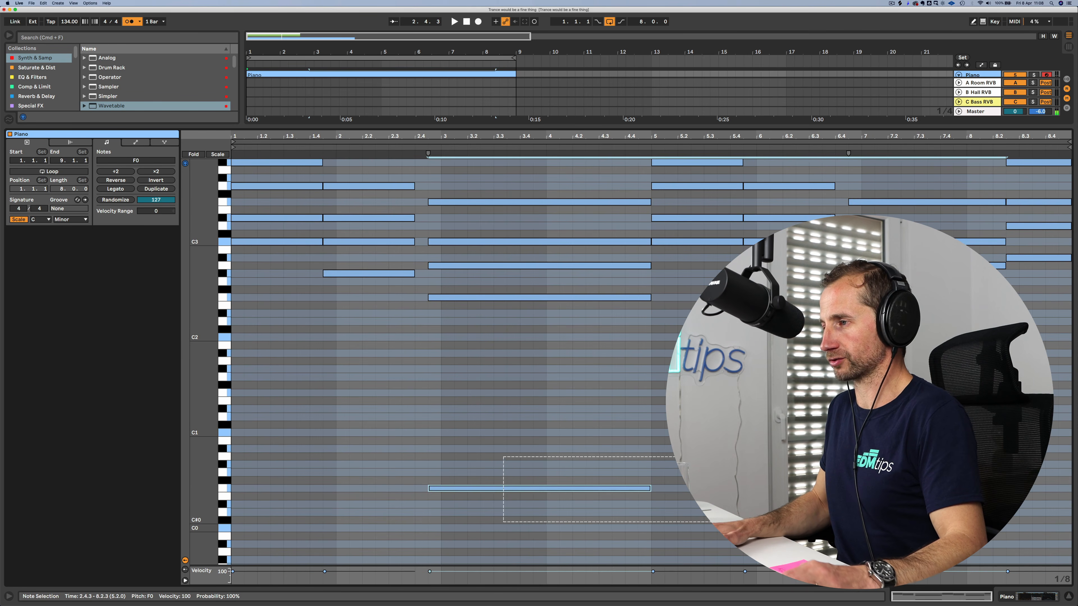
key(BackSpace)
Step: Shorten the first chord to end at 1.4.1, play it back, and trim the other chords to leave short gaps between them
scroll(418, 495, up, 17)
drag(306, 286, 288, 438)
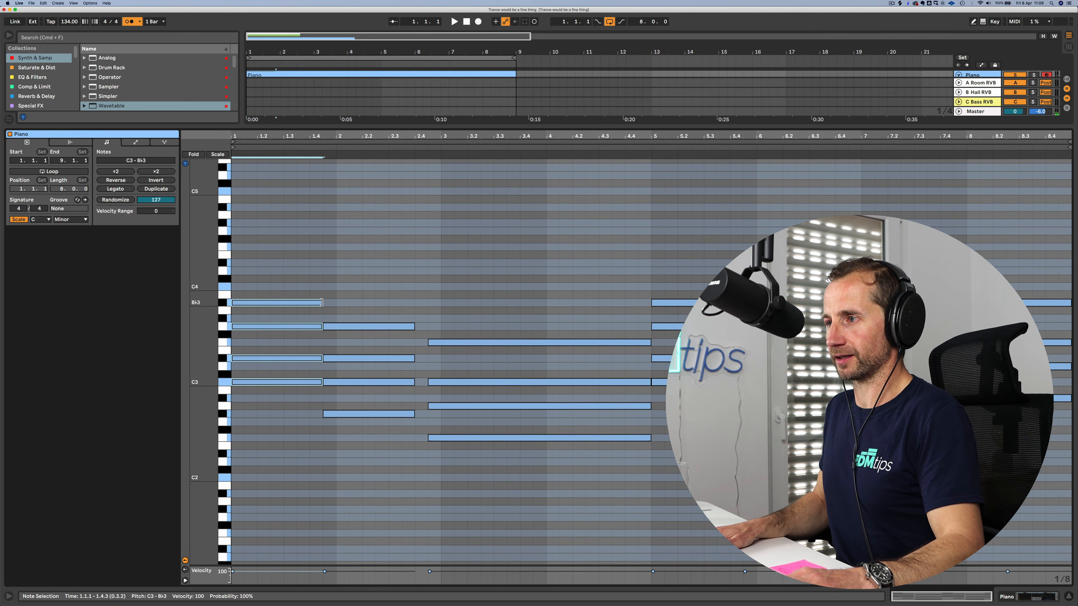
drag(322, 303, 309, 302)
key(space)
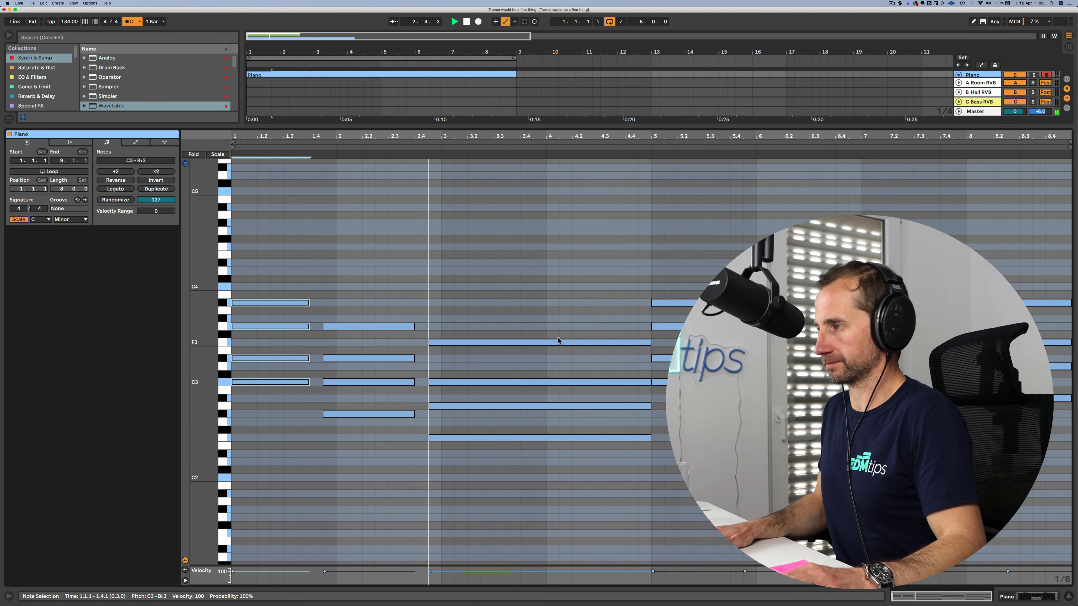
key(p)
drag(609, 318, 617, 487)
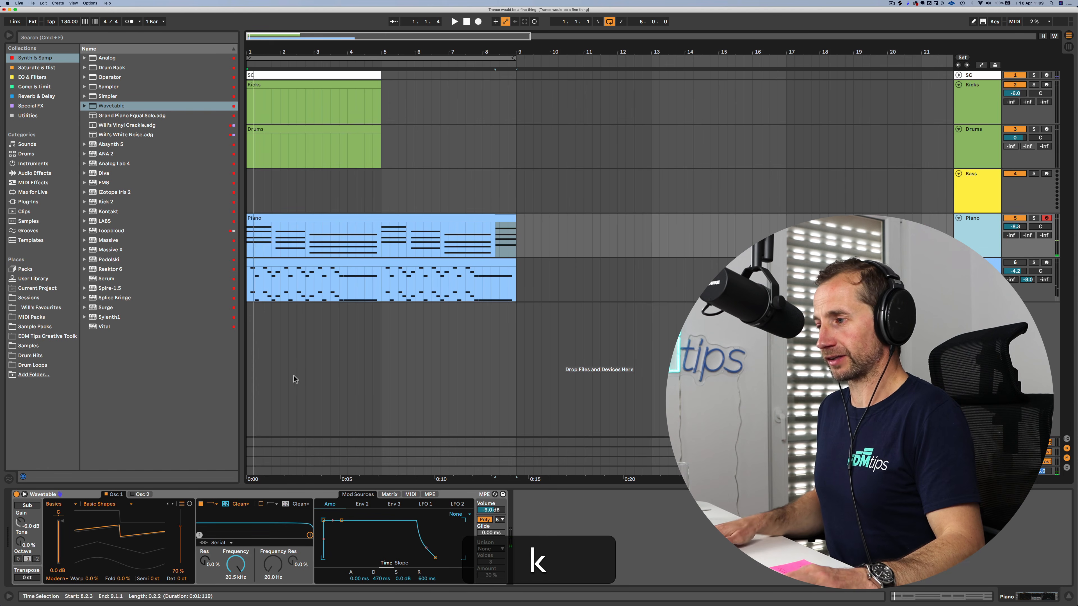
Step: Set Wavetable's unison mode to Classic with 5 voices while the Piano track plays
click(295, 493)
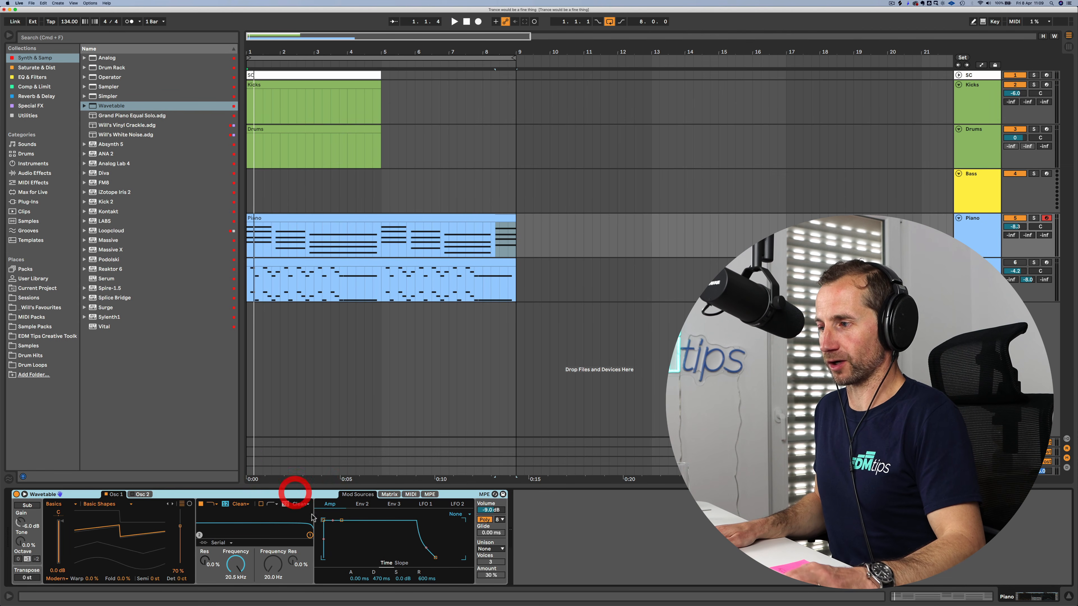
click(495, 549)
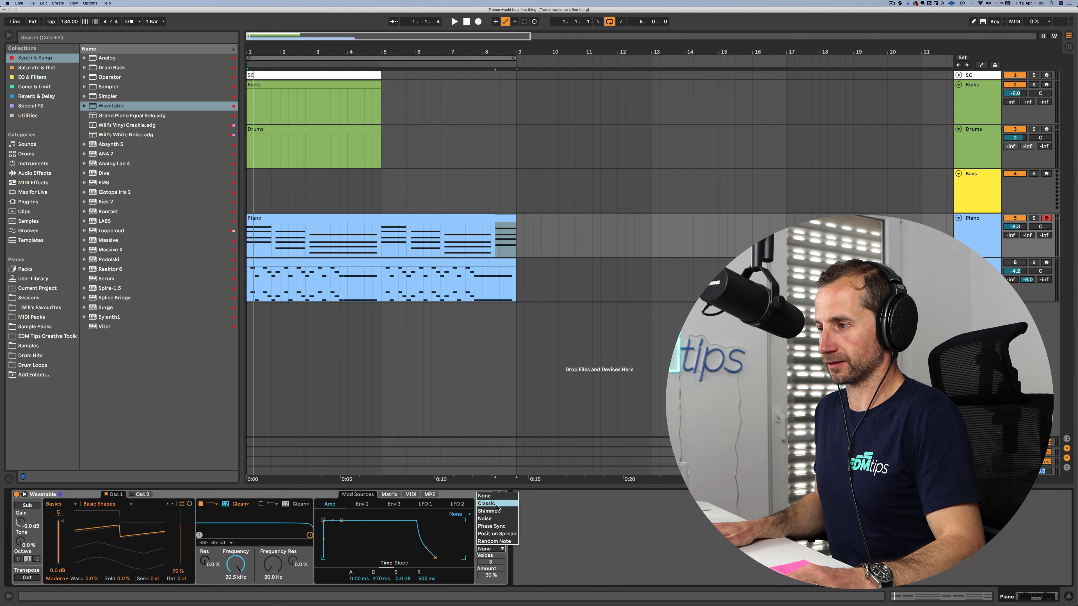
click(487, 503)
key(space)
drag(490, 567, 490, 564)
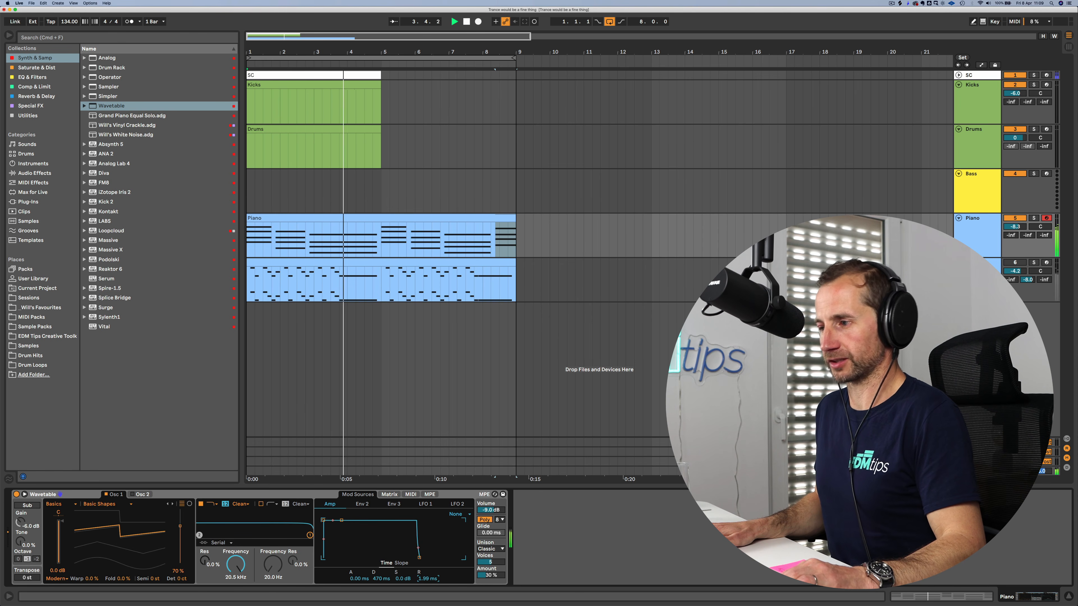
Step: Shorten Wavetable's amp envelope release to 1.55 ms and play the chords back
key(space)
drag(428, 579, 428, 580)
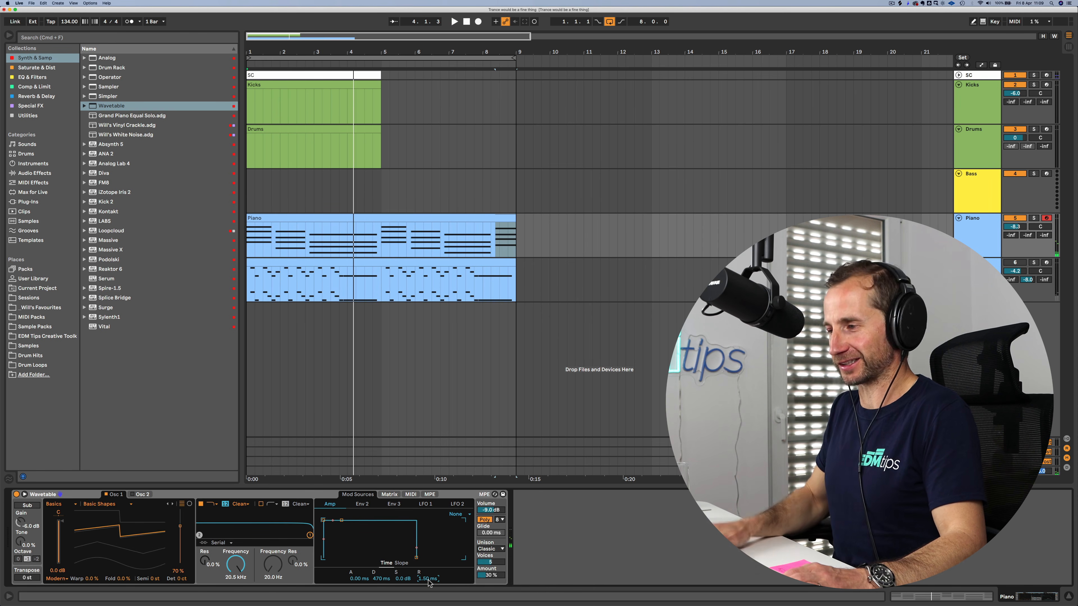
key(space)
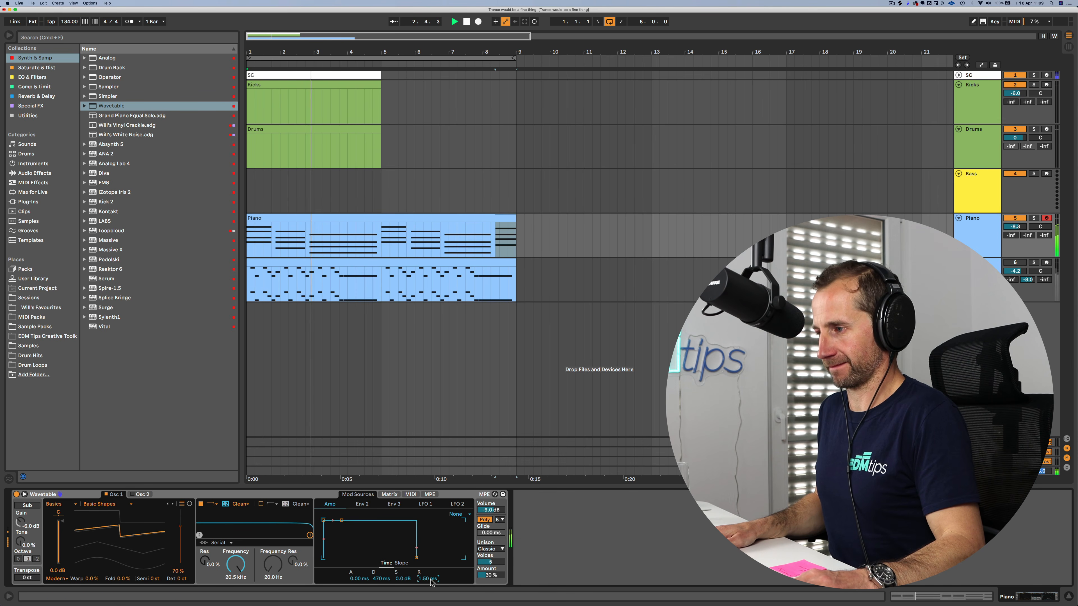
drag(430, 580, 430, 580)
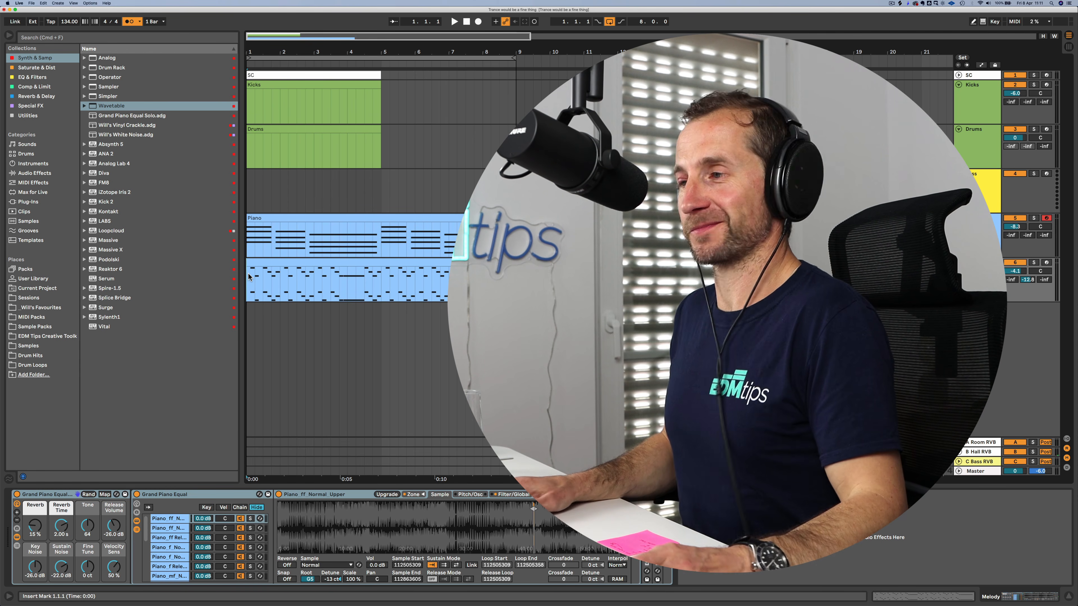
Step: Play the loop, set the Piano track to -8.8 dB with its B Hall RVB send at -24.0 dB, and save the set
key(space)
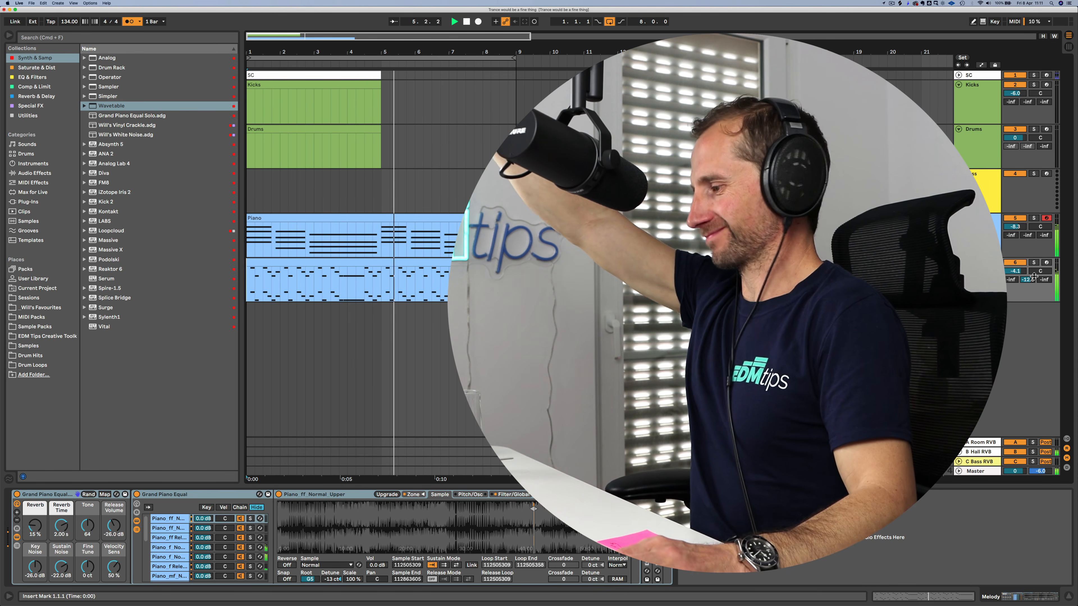
key(k)
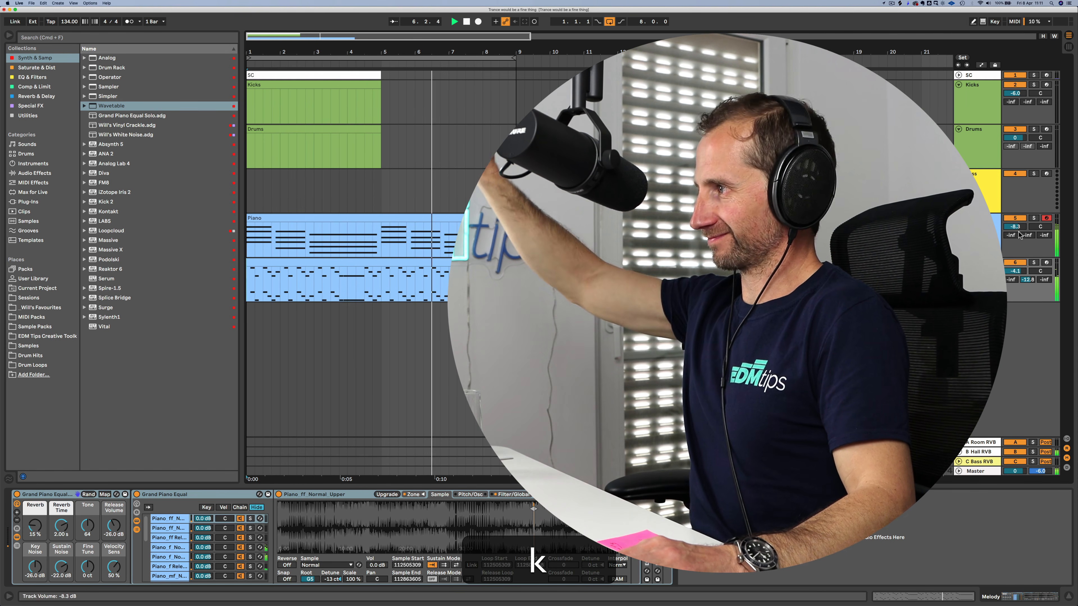
drag(1015, 227, 1027, 246)
key(space)
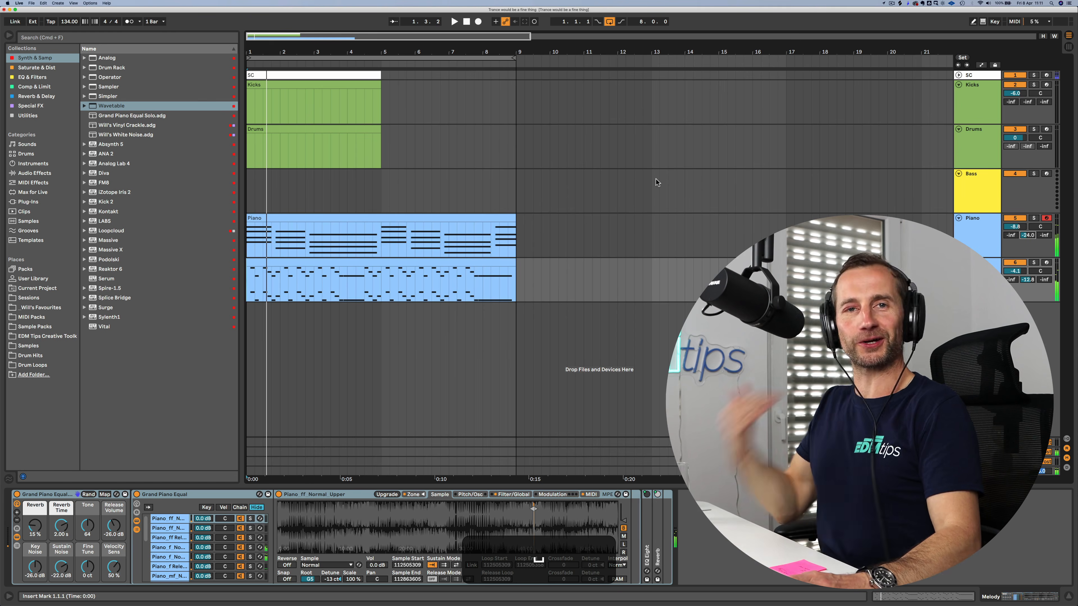
key(super+s)
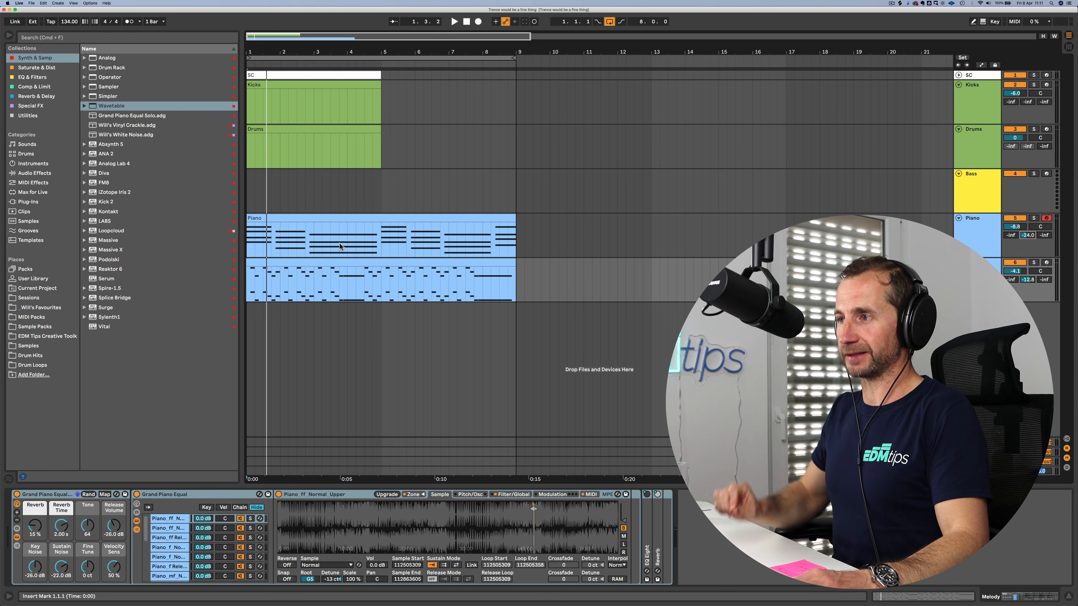
Step: Copy the Piano and Melody clips together so that the duplicates start at bar 9
click(272, 216)
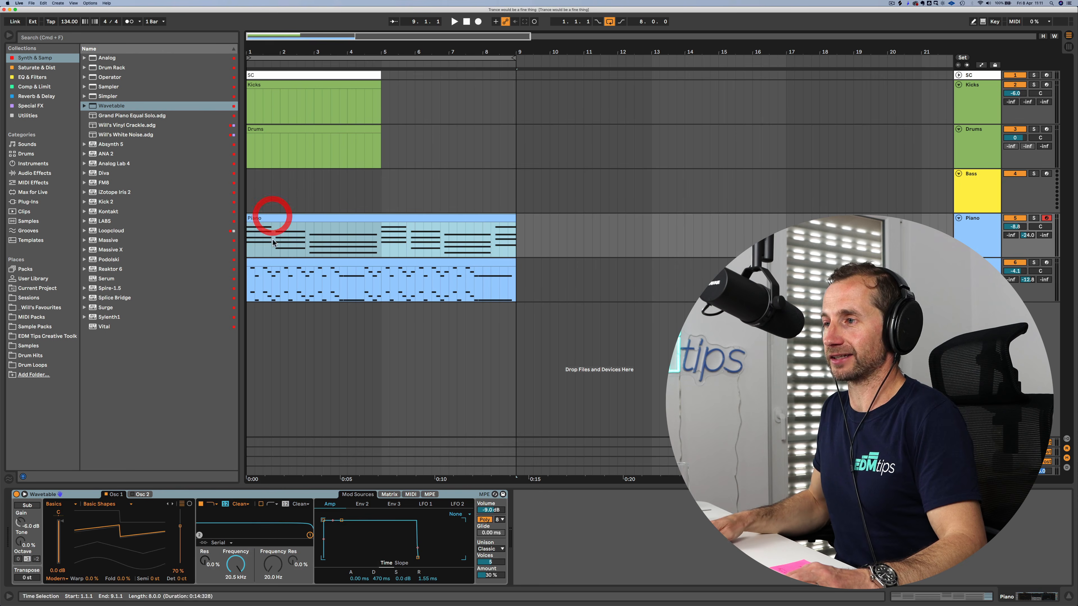
click(270, 261)
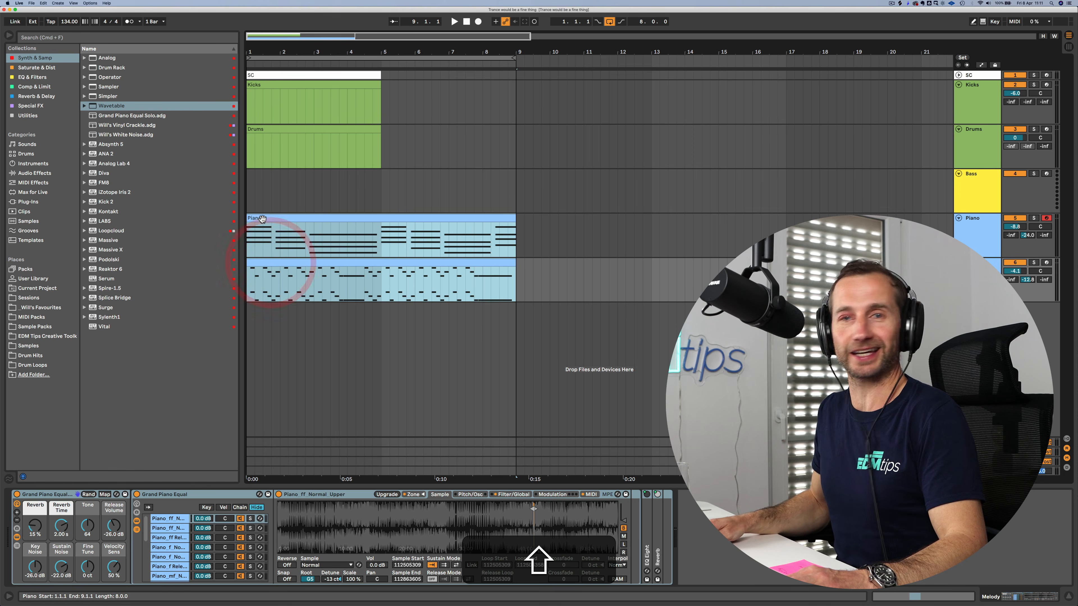
drag(262, 218, 531, 230)
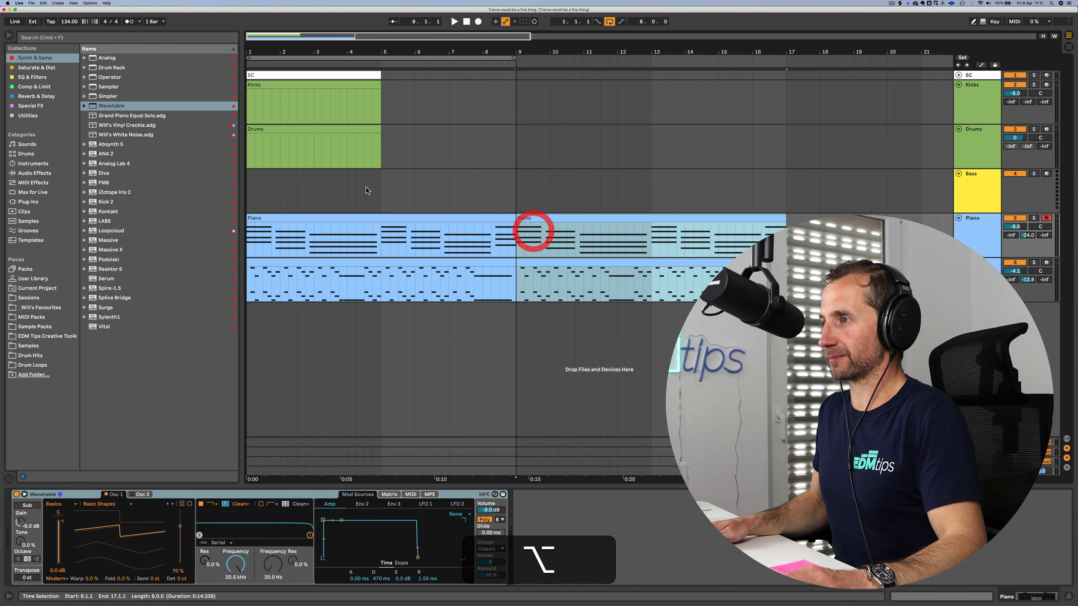
Step: Open the first Piano clip and delete all of its chord notes
click(385, 218)
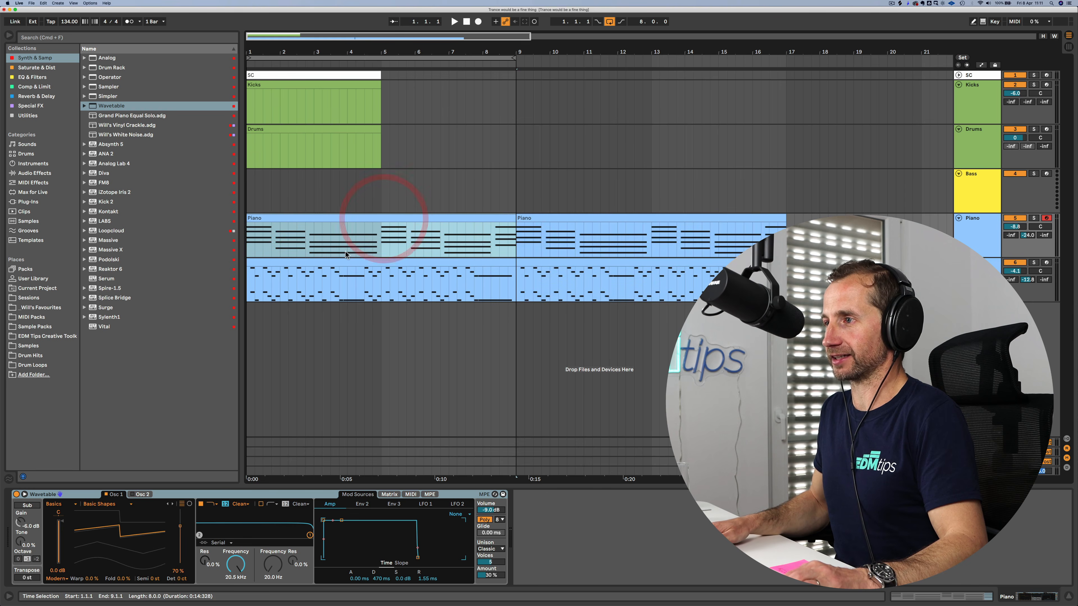
click(343, 264)
click(344, 264)
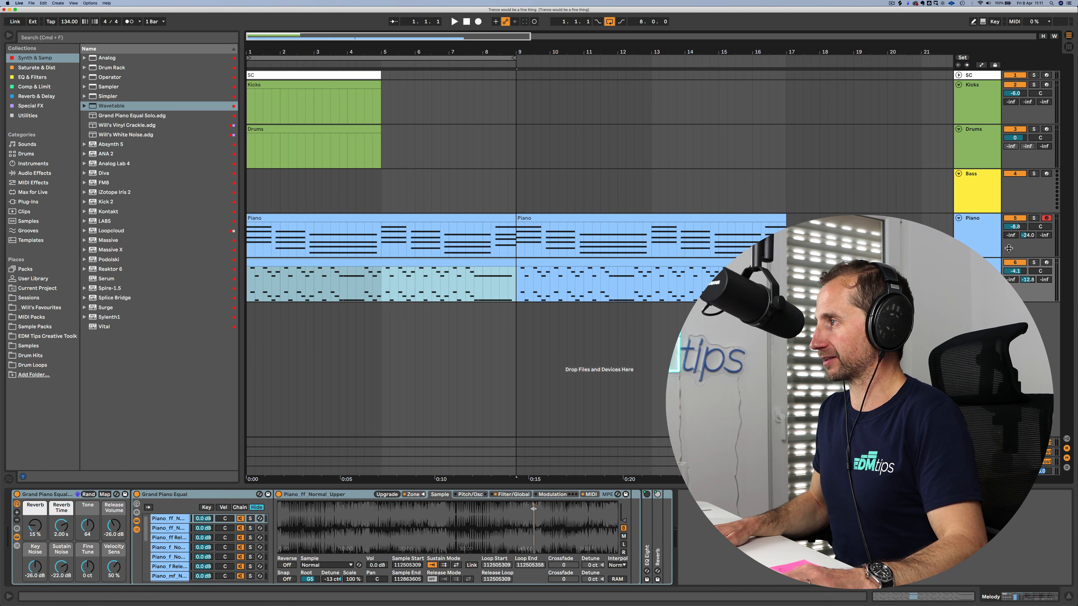
double_click(431, 218)
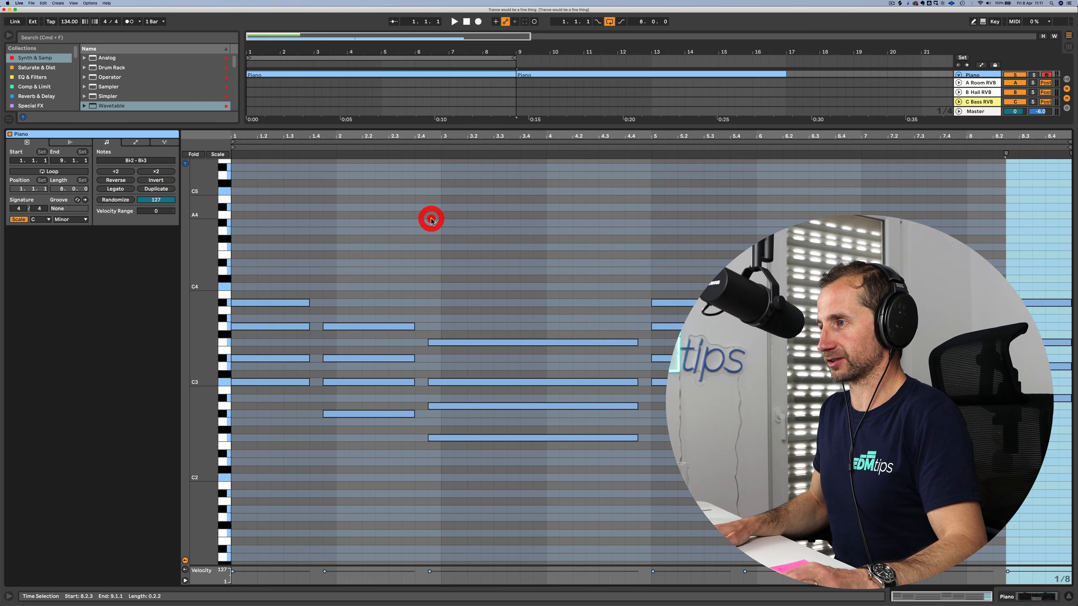
click(404, 260)
key(cmd+a)
key(cmd+BackSpace)
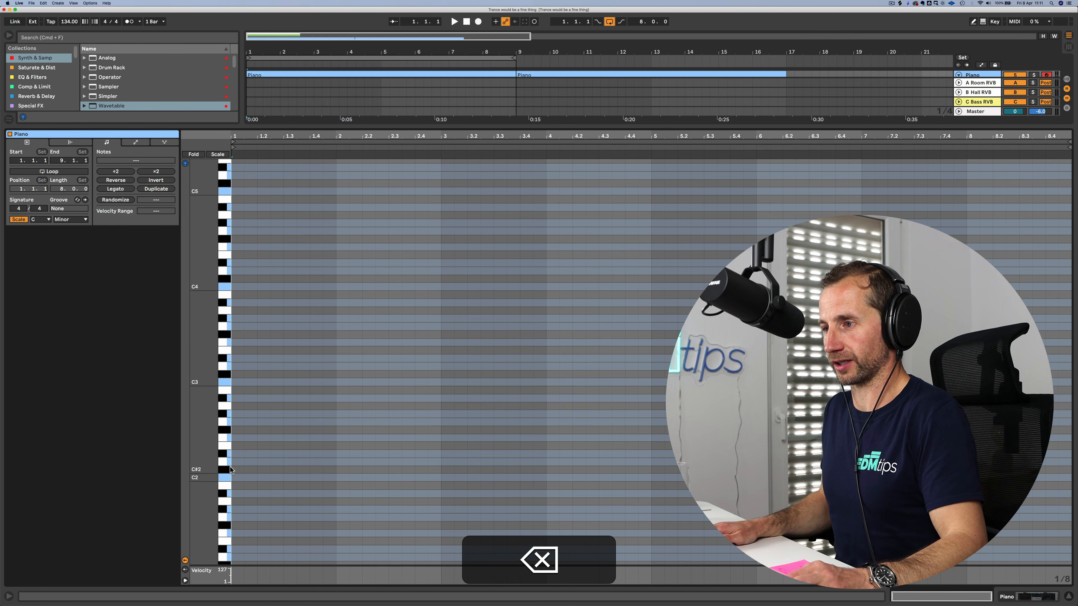
Step: Draw a sustained C2 note from 1.1.1 to 9.1.1 in the emptied Piano clip and audition it under the melody
double_click(233, 478)
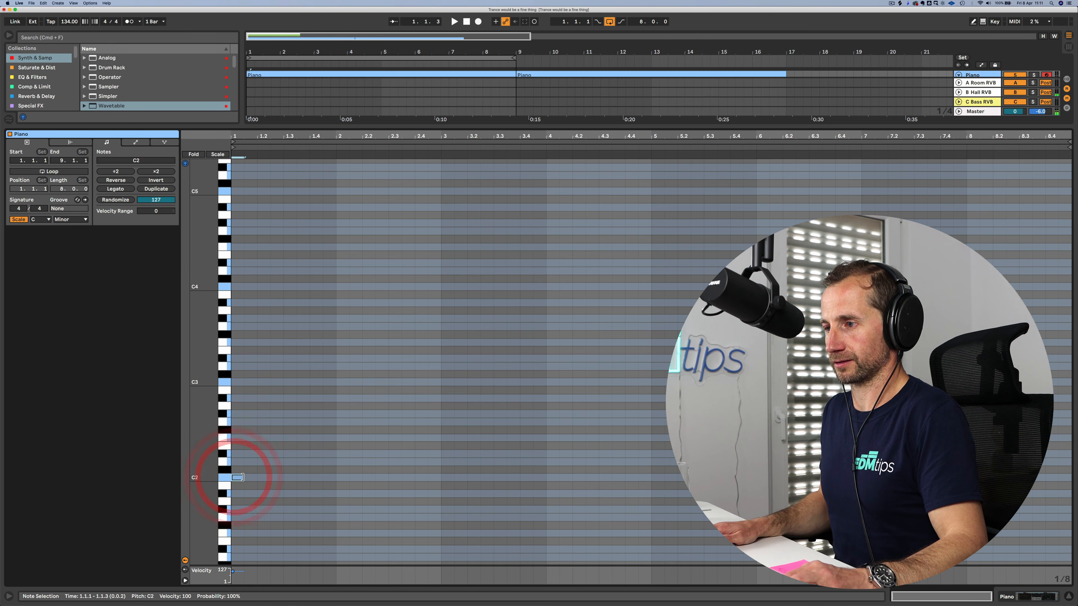
drag(237, 478, 539, 479)
key(space)
click(472, 476)
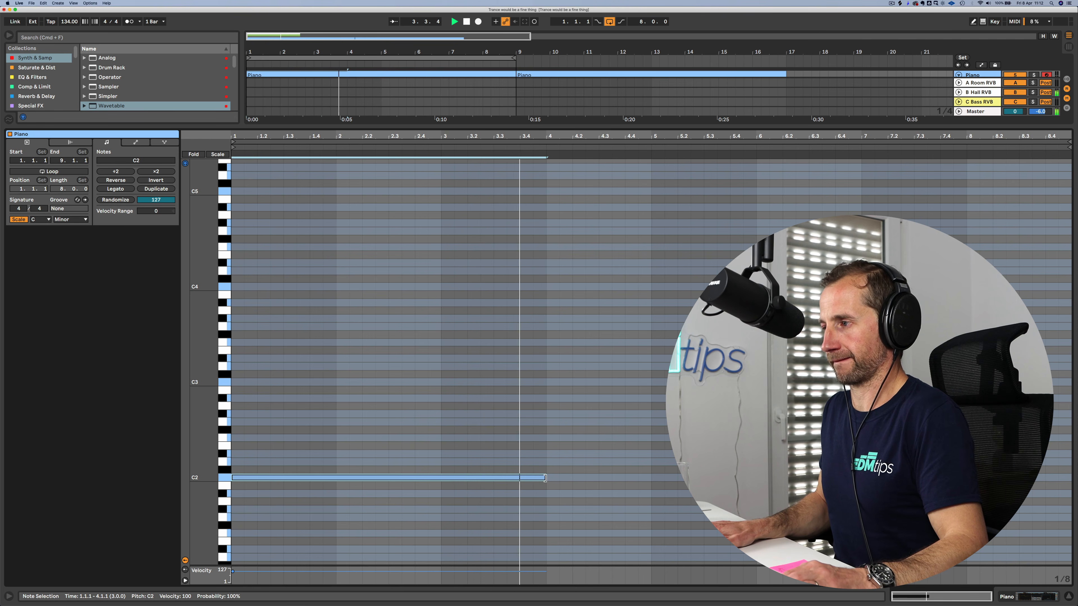
drag(544, 479, 1071, 470)
key(space)
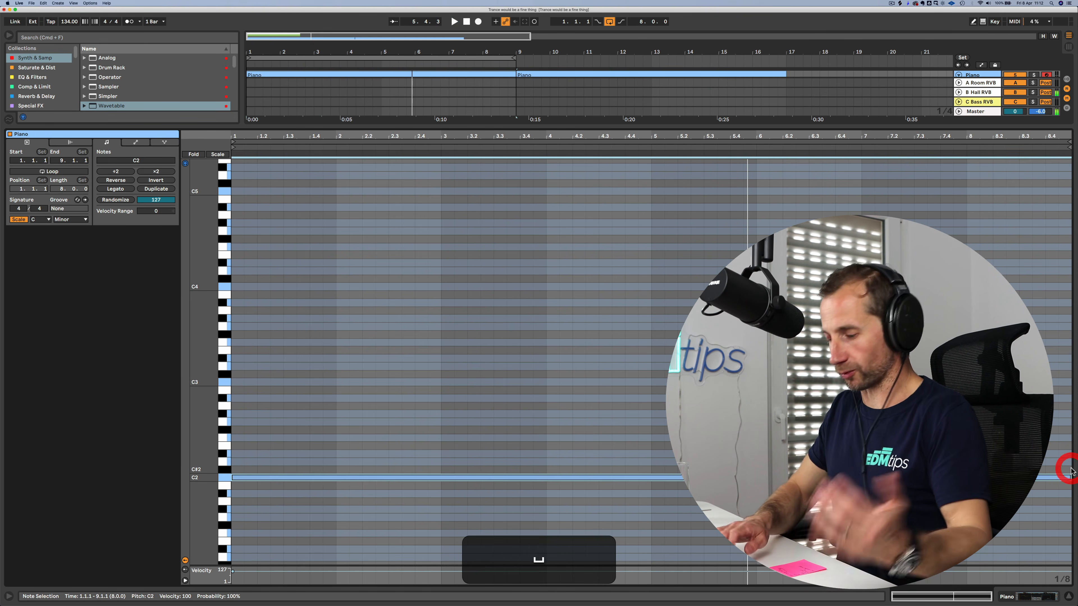
Step: Return to the track's device view and delete the first Piano clip from bars 1 to 8
key(shift+Tab)
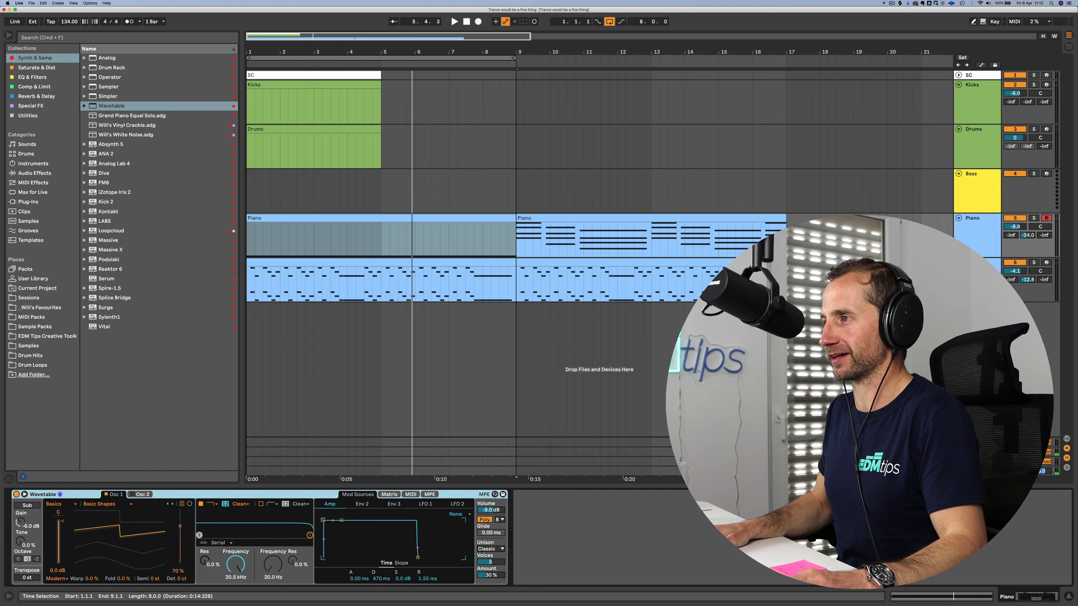
click(479, 218)
key(BackSpace)
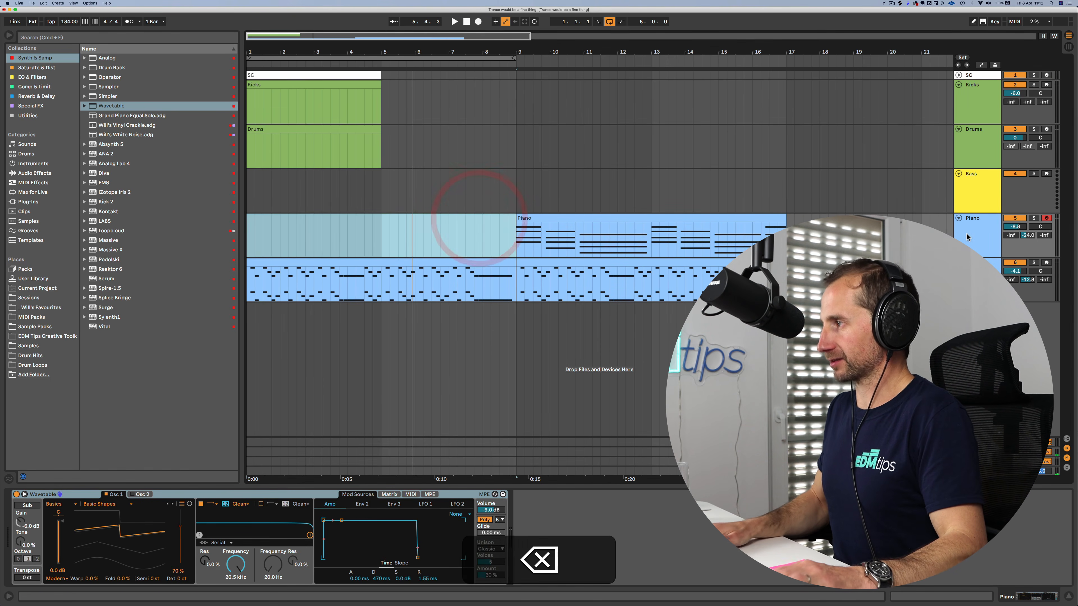
Step: Rename the Piano track and its remaining clip at bar 9 to Saw
click(965, 235)
key(super+r)
text(S)
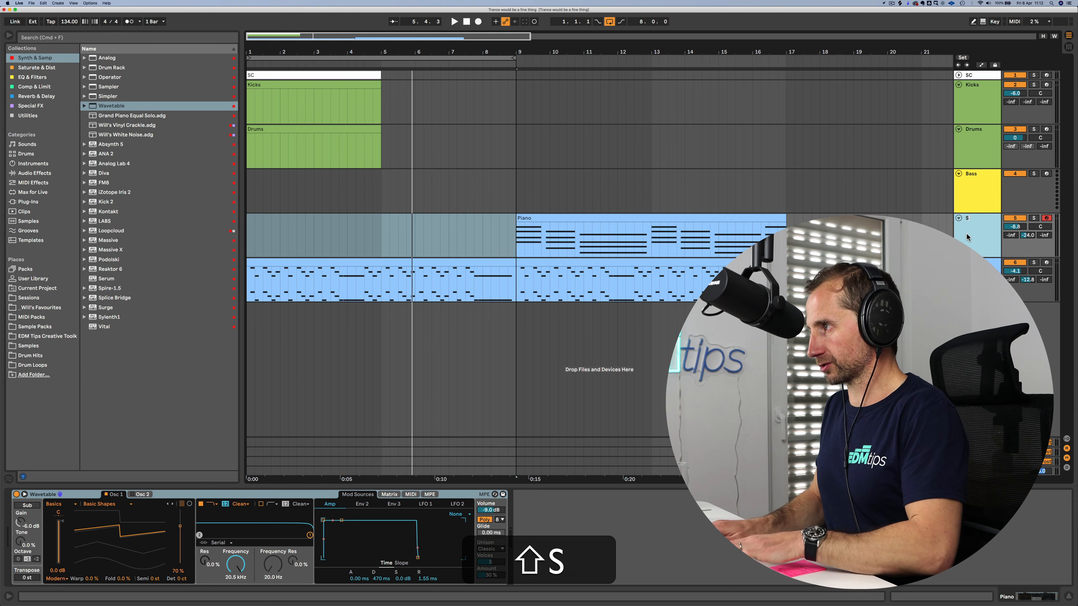
text(aw)
key(Return)
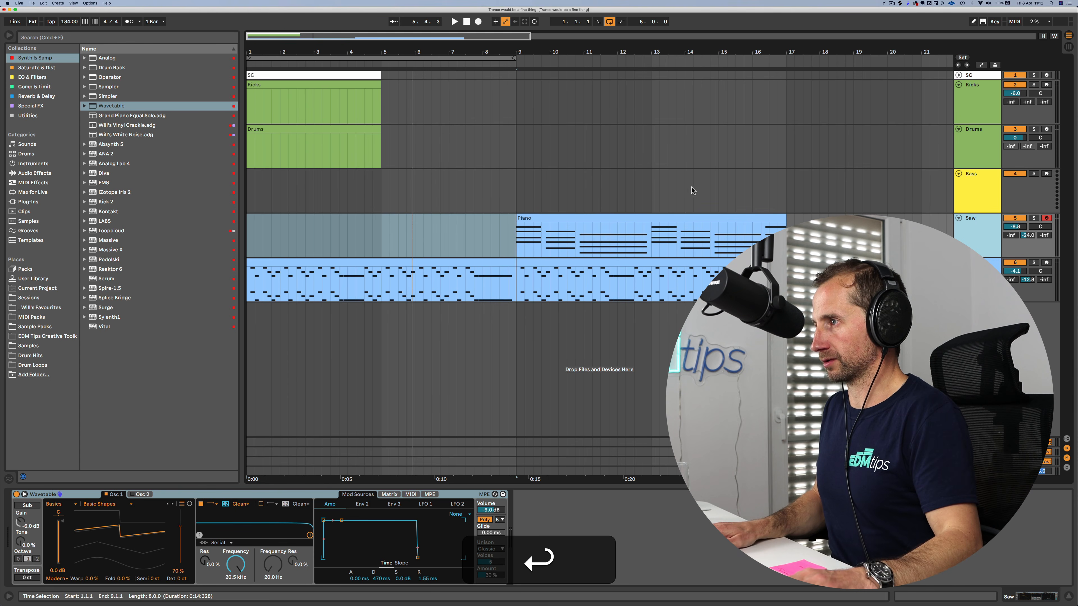
click(570, 215)
key(super+r)
text(Saw)
key(Return)
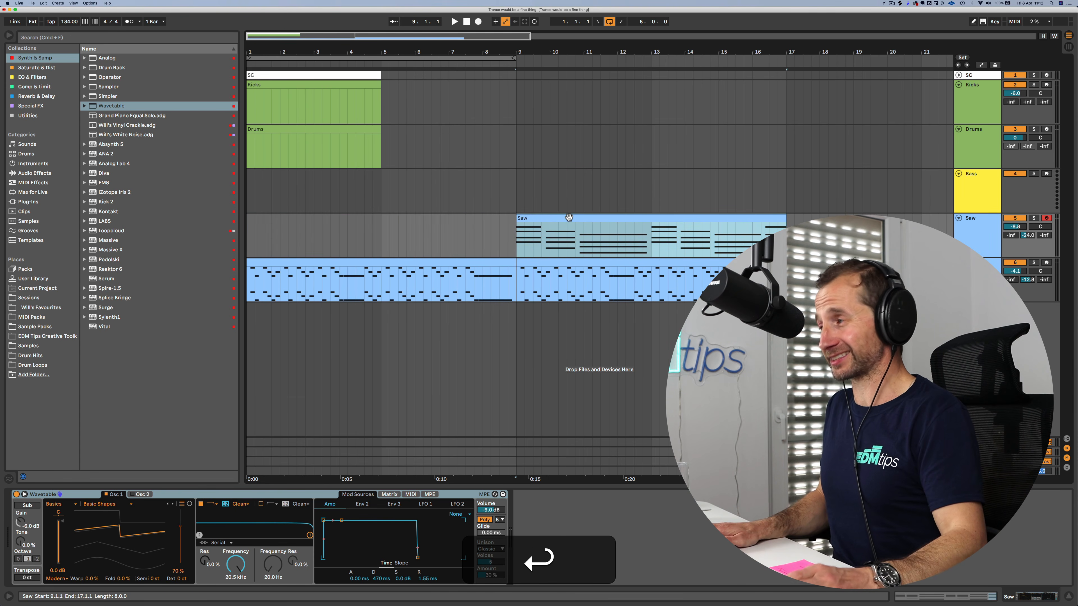
Step: Colour the Saw track turquoise and apply the track colour to its clip
right_click(576, 217)
key(Escape)
click(980, 235)
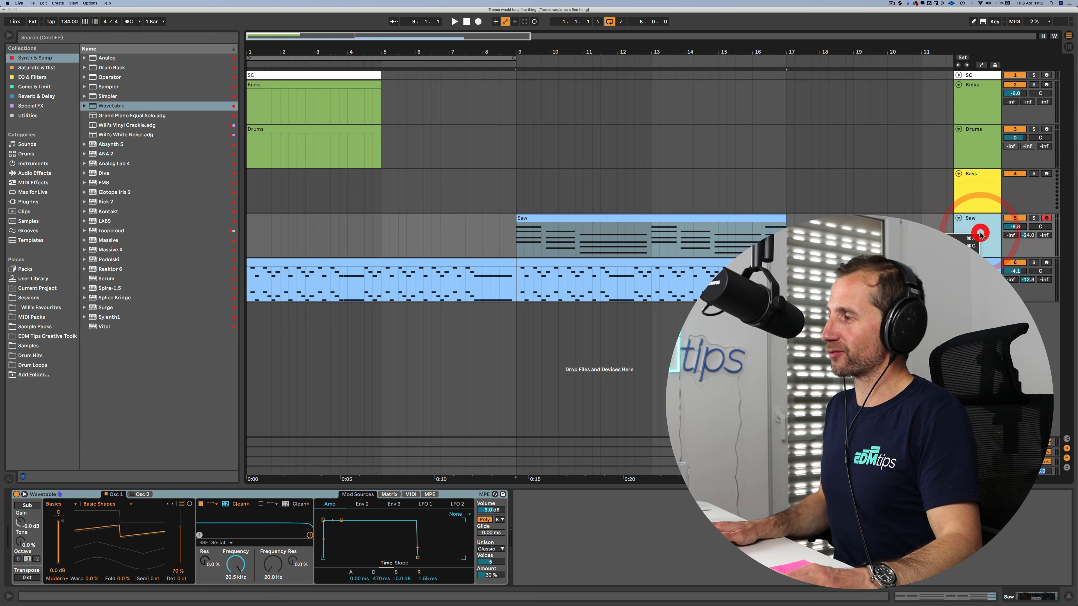
right_click(980, 235)
click(921, 382)
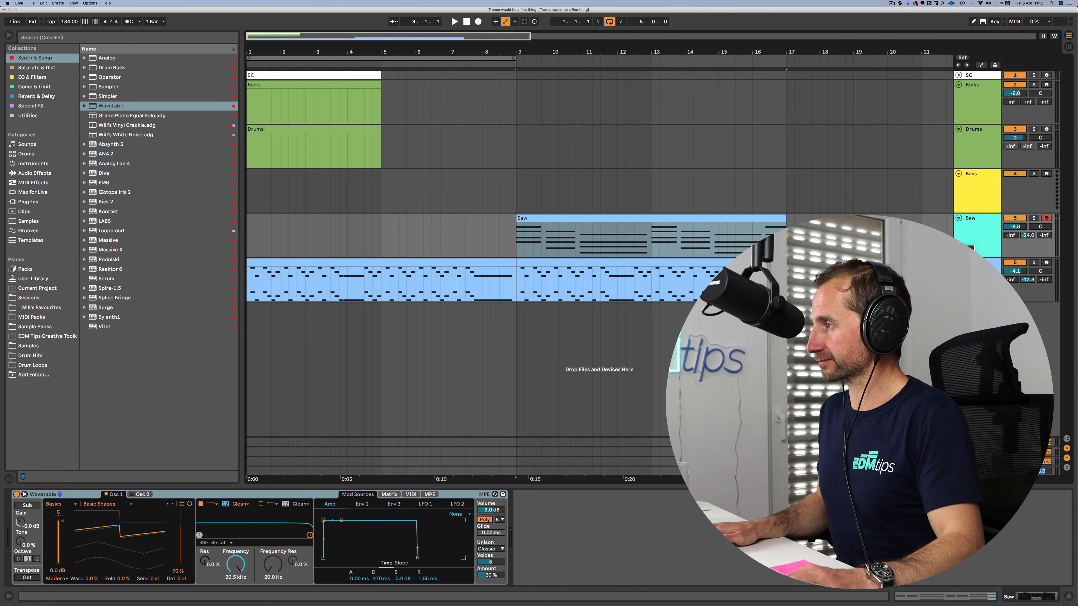
click(921, 434)
Step: Move the Saw track below the Melody track
click(974, 187)
click(974, 226)
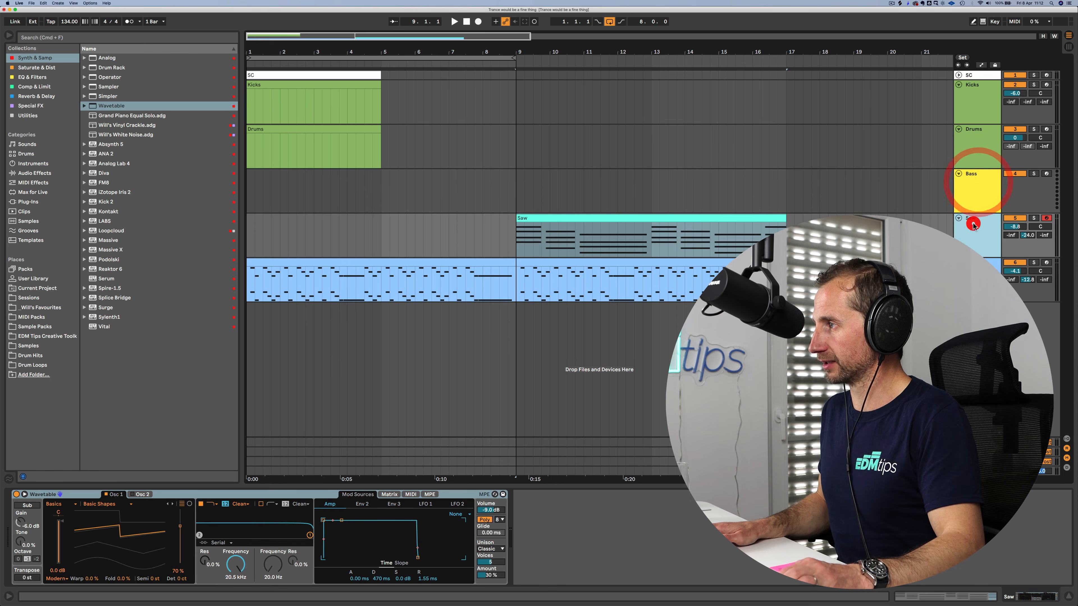
drag(974, 226, 975, 297)
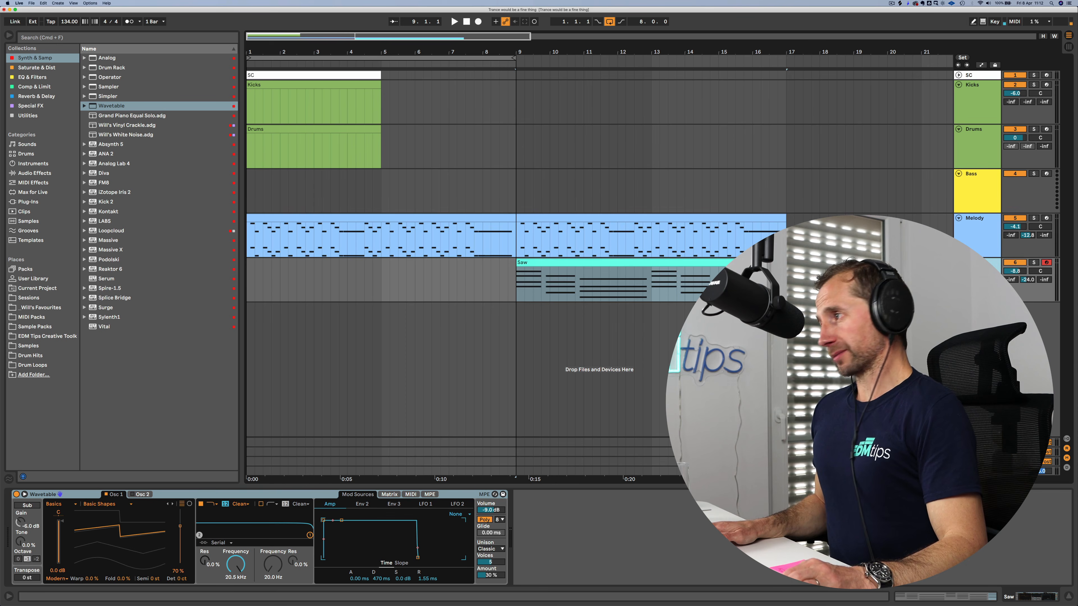
Step: Insert three new MIDI tracks directly below the Bass track
click(978, 197)
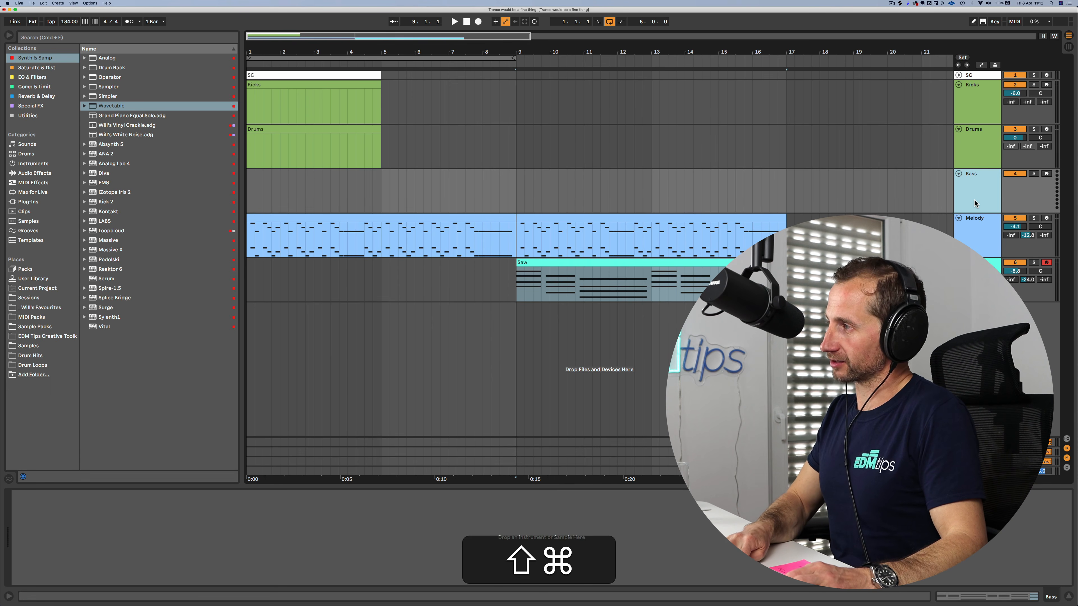
key(shift+super+t)
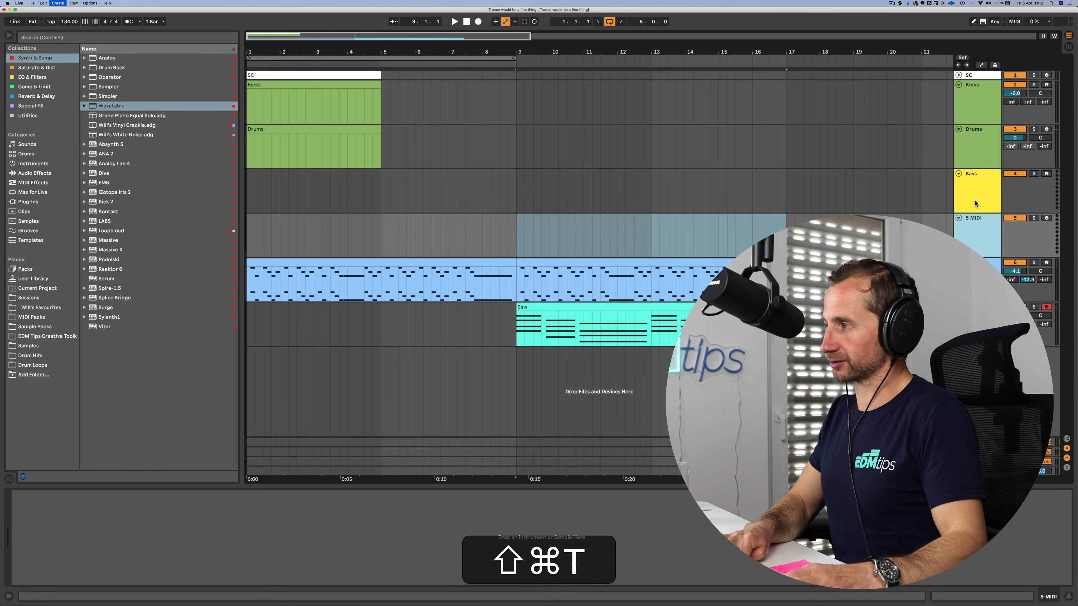
key(shift+super+t)
key(shift+super+t)
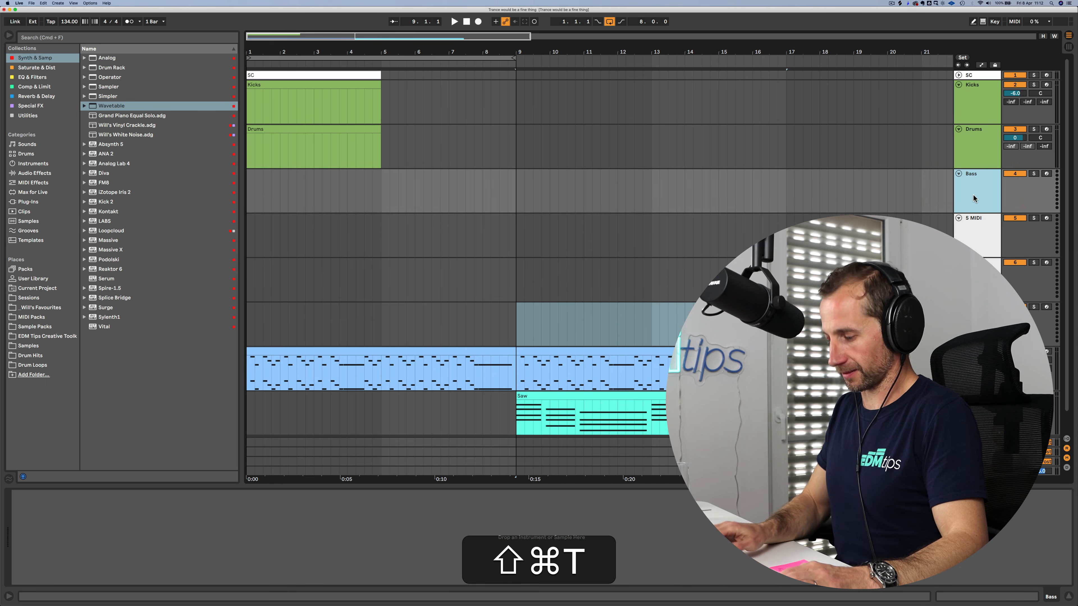
Step: Copy the Bass track's name and use it to rename the first new MIDI track as Bass 2
click(972, 194)
key(super+r)
key(super+c)
click(975, 219)
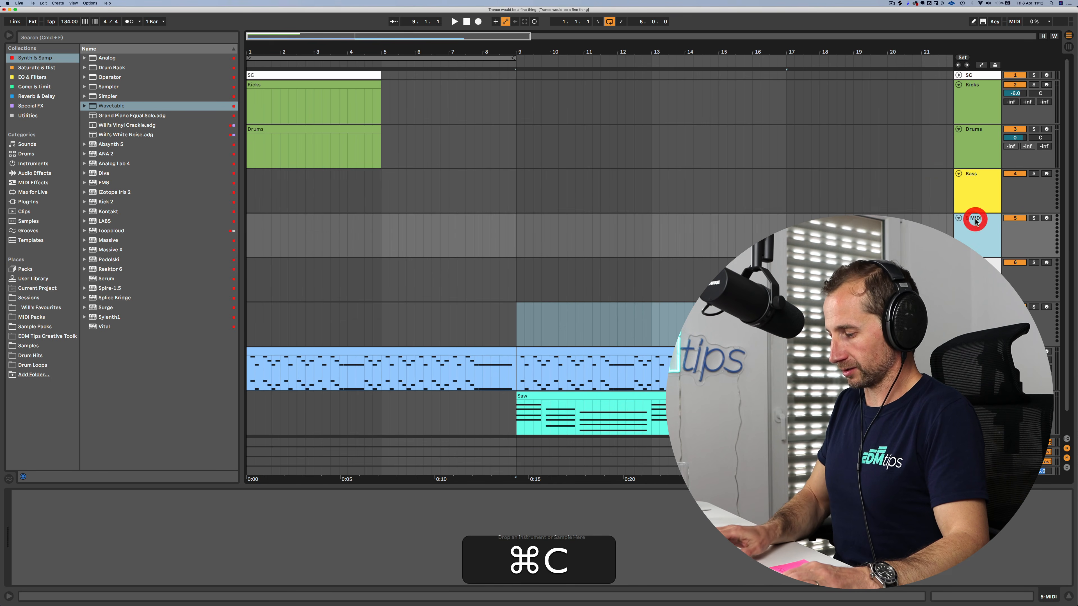
key(super+r)
key(super+v)
key(Return)
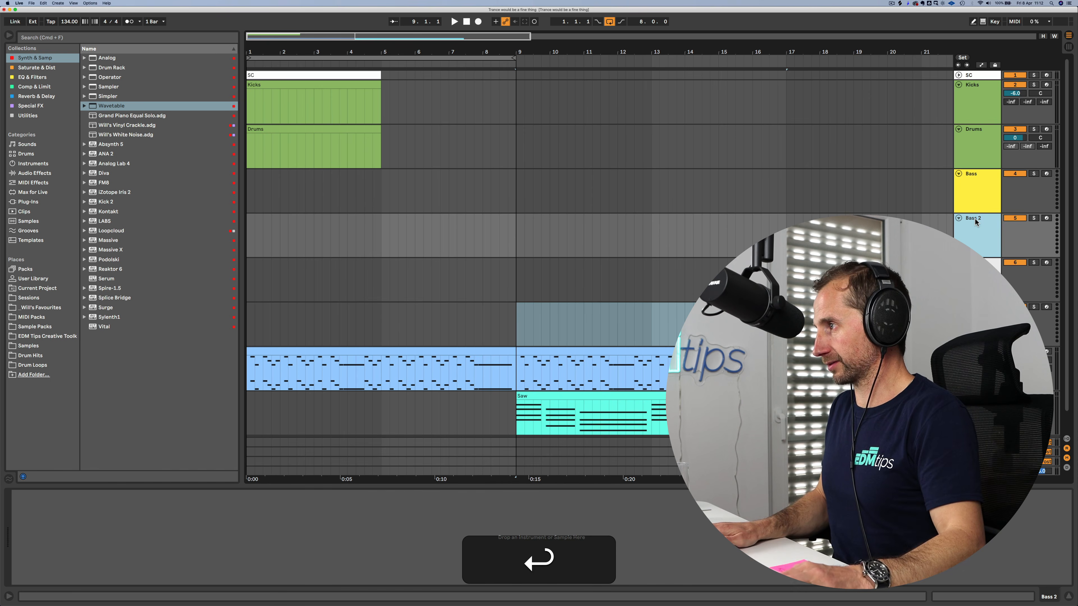
Step: Rename the remaining two new MIDI tracks Bass 3 and Bass 4, and colour the three new bass tracks yellow
click(980, 266)
key(super+r)
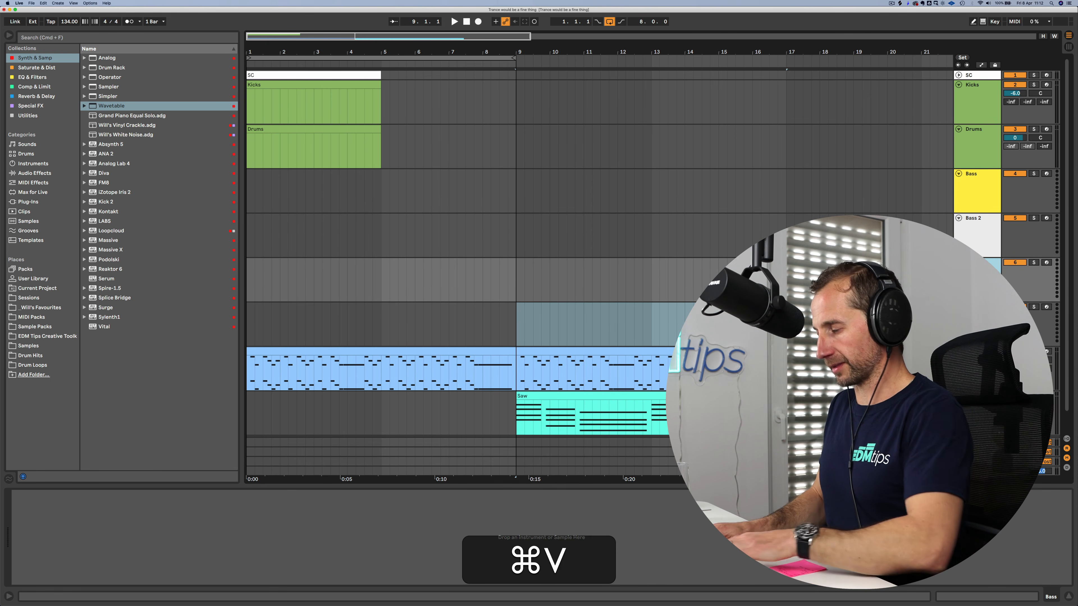
click(978, 310)
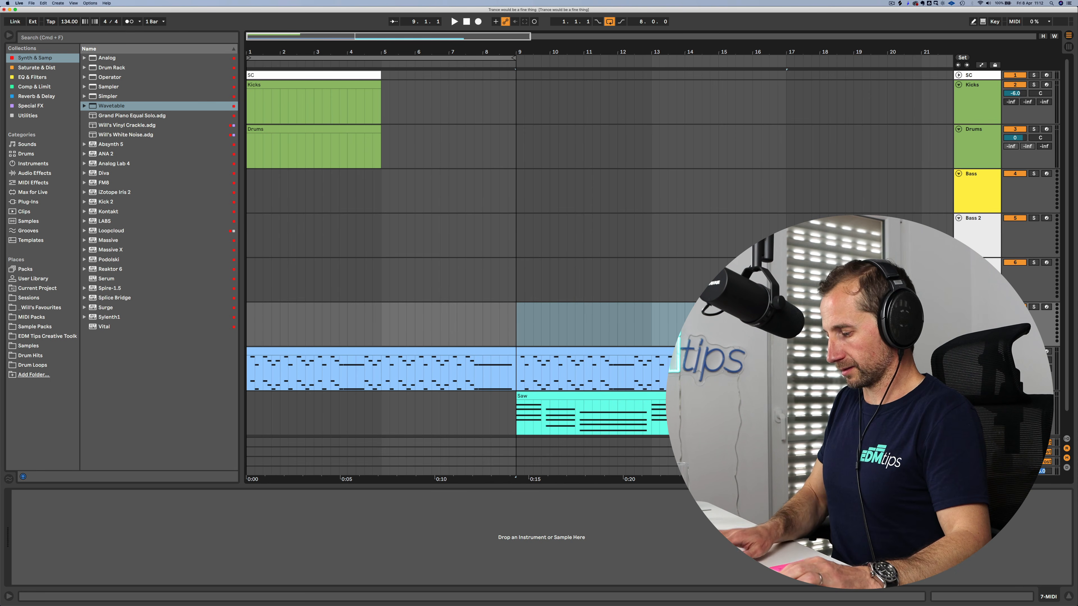
key(super+r)
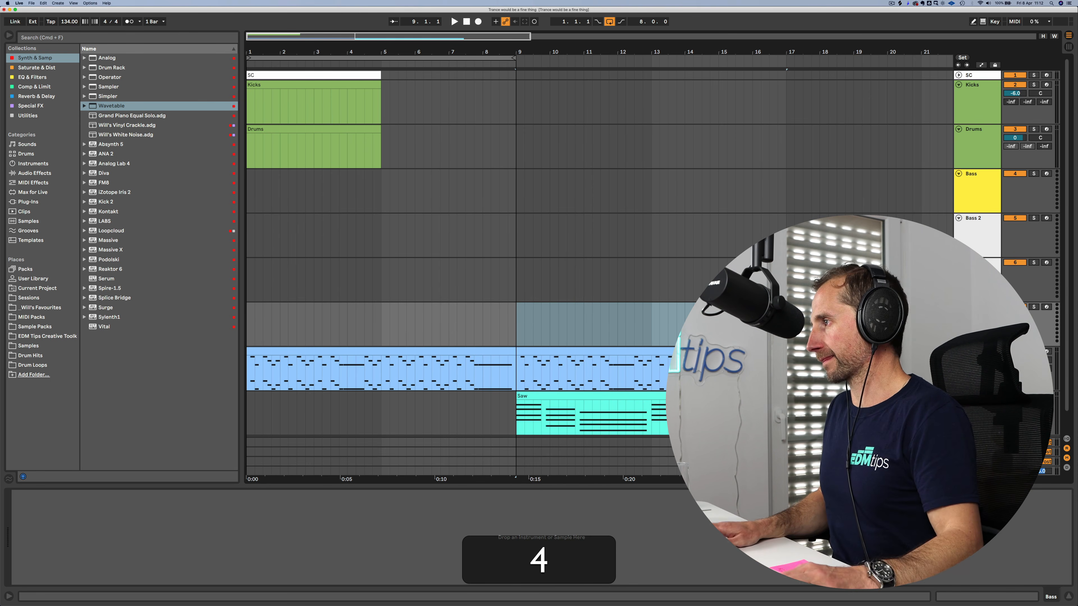
shift+click(975, 236)
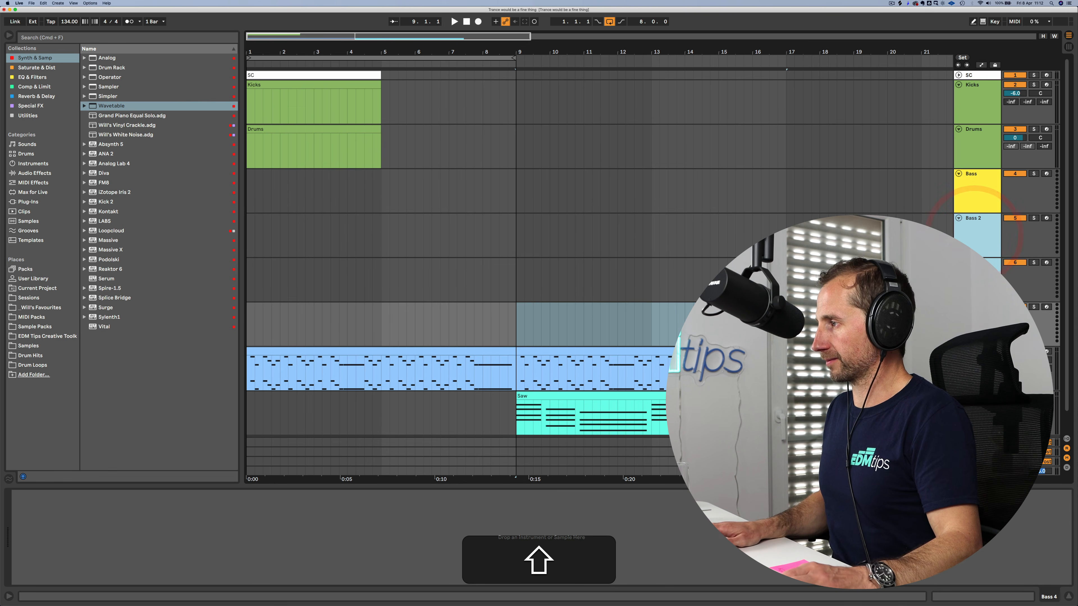
click(887, 479)
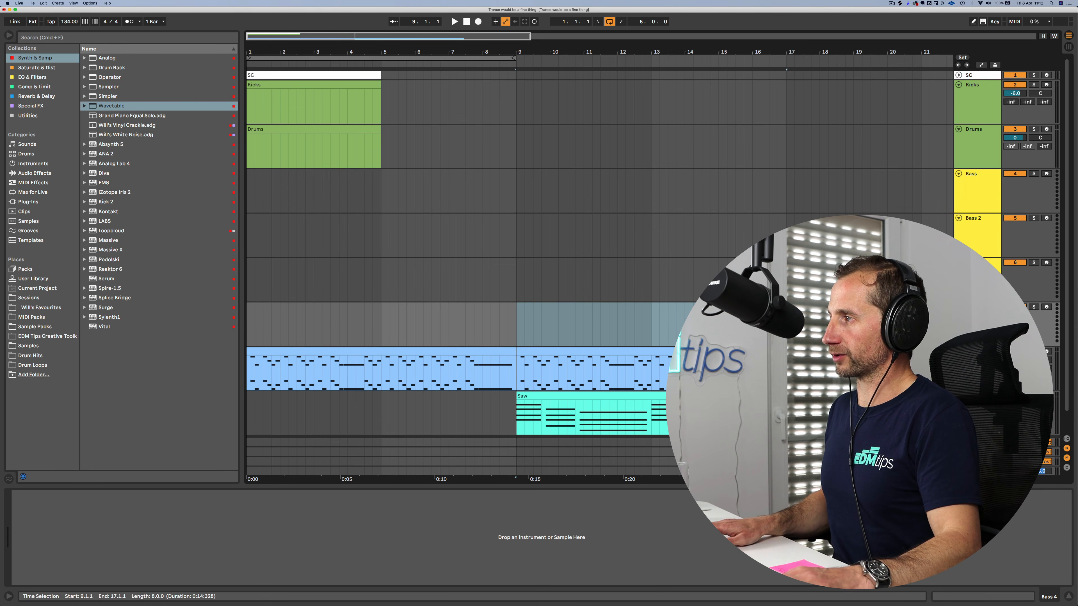
Step: Group the four bass tracks, from Bass through Bass 4
click(991, 205)
shift+click(981, 321)
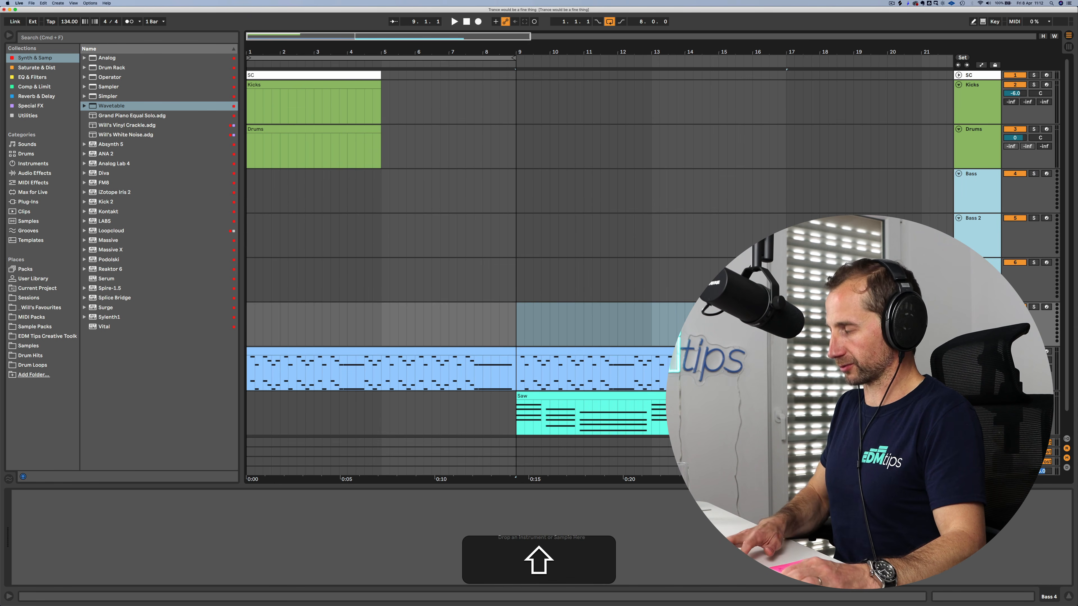
key(shift+super+g)
key(super+g)
Step: Rename the new bass group as BASS and colour it orange
click(977, 175)
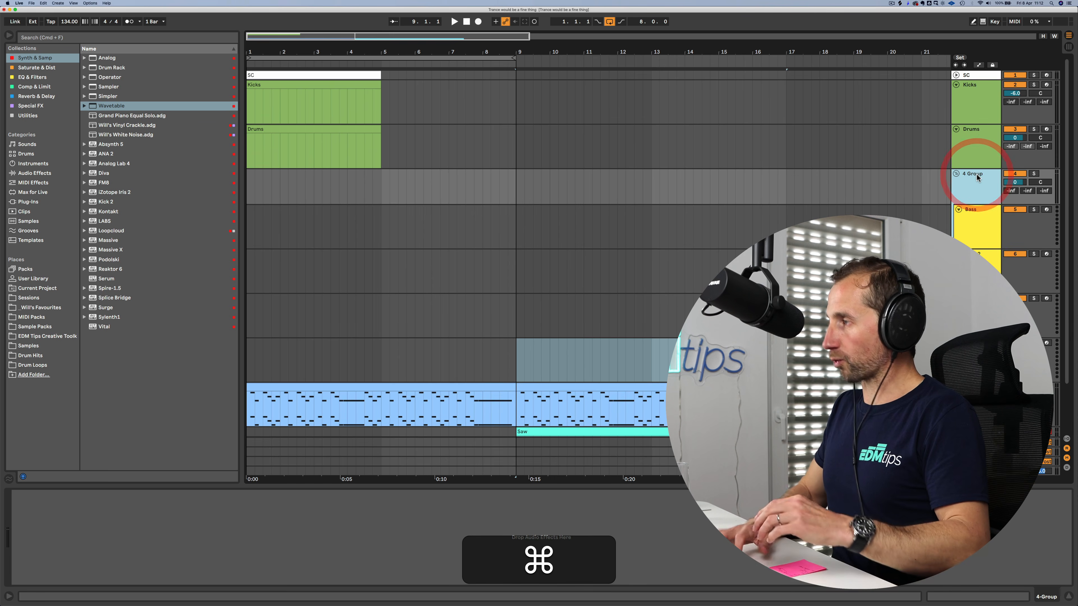
key(super+r)
text(B)
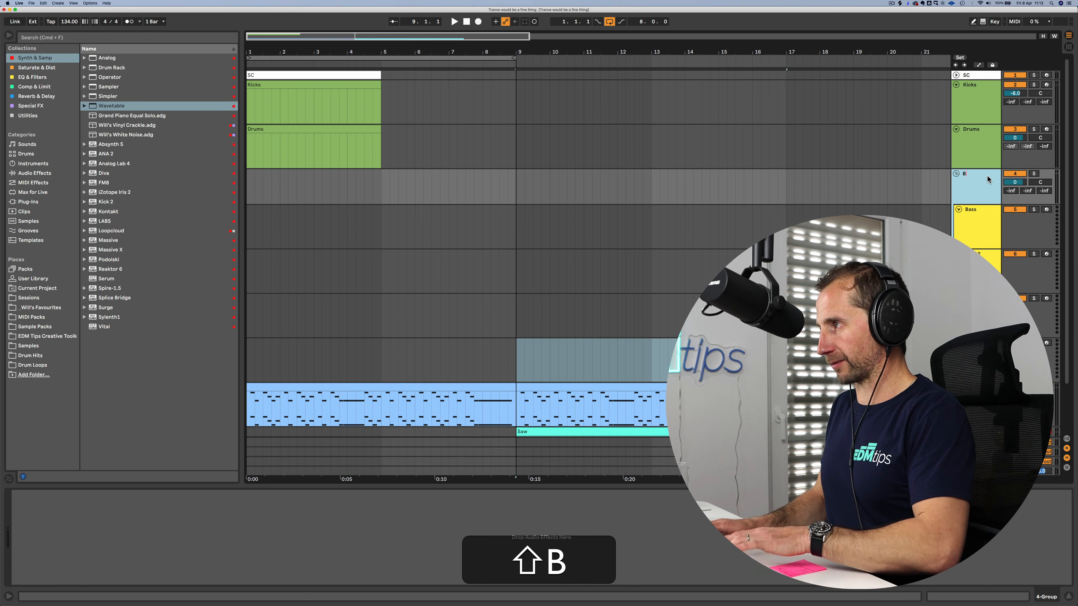
key(Return)
right_click(987, 178)
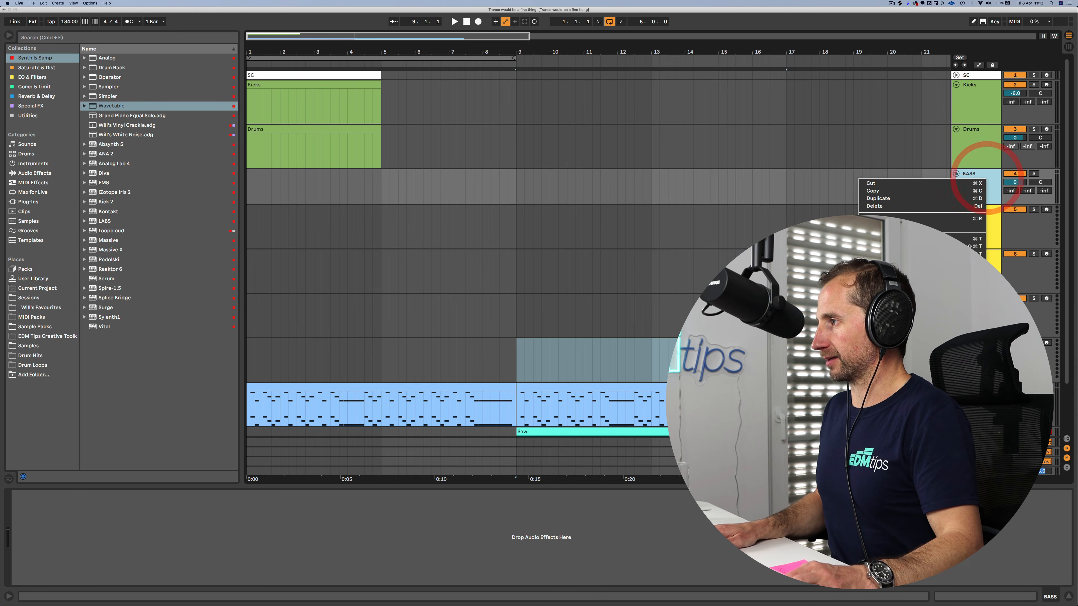
click(877, 327)
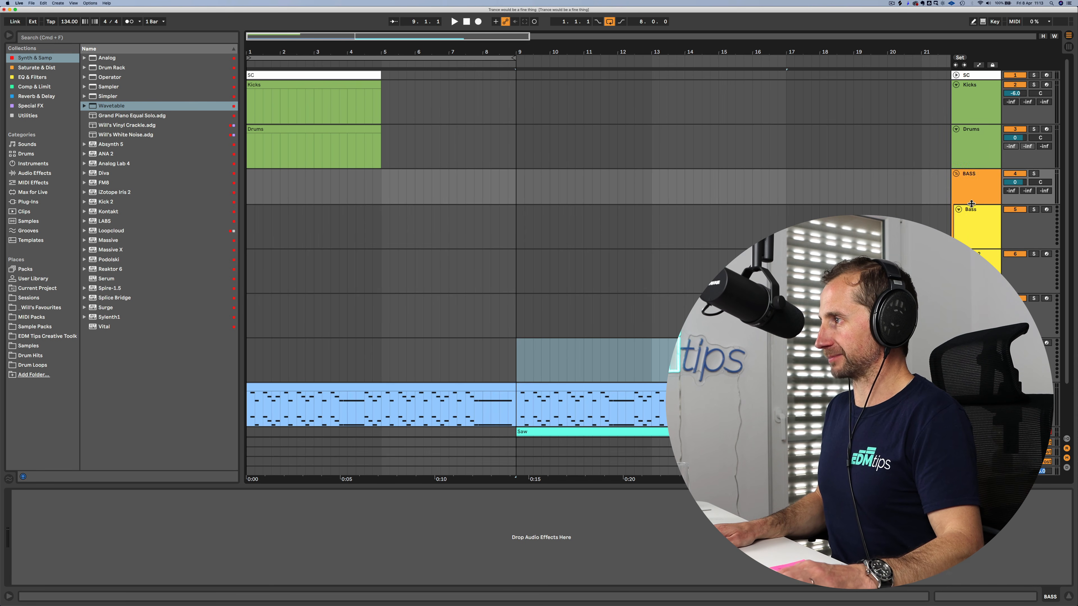
Step: Duplicate the SC, Kicks and Drums clips from bars 1–4 into bars 5–8 and save the project
click(972, 227)
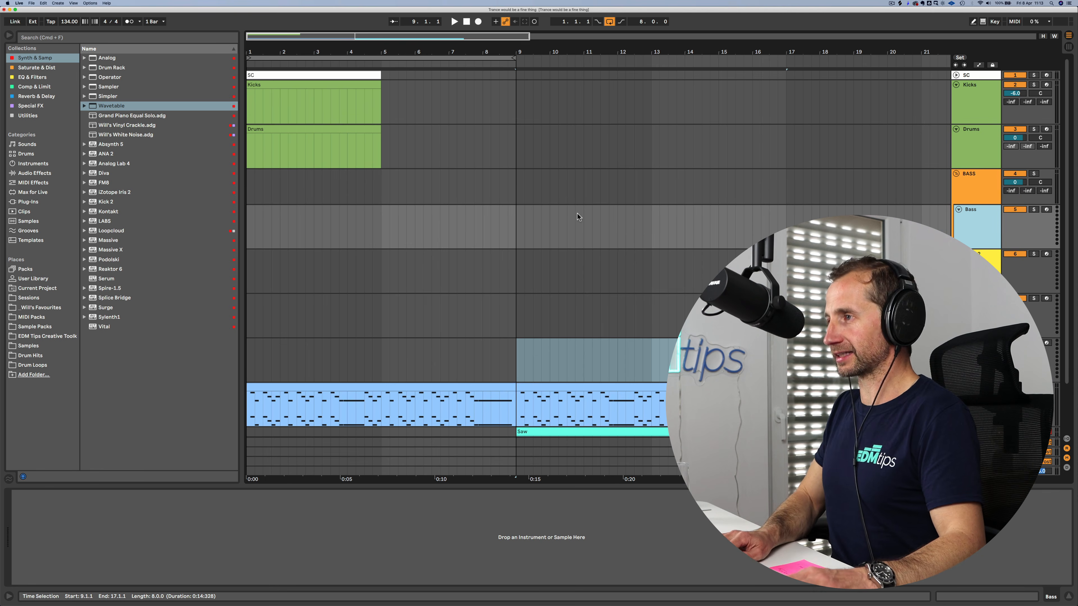
drag(360, 53, 377, 63)
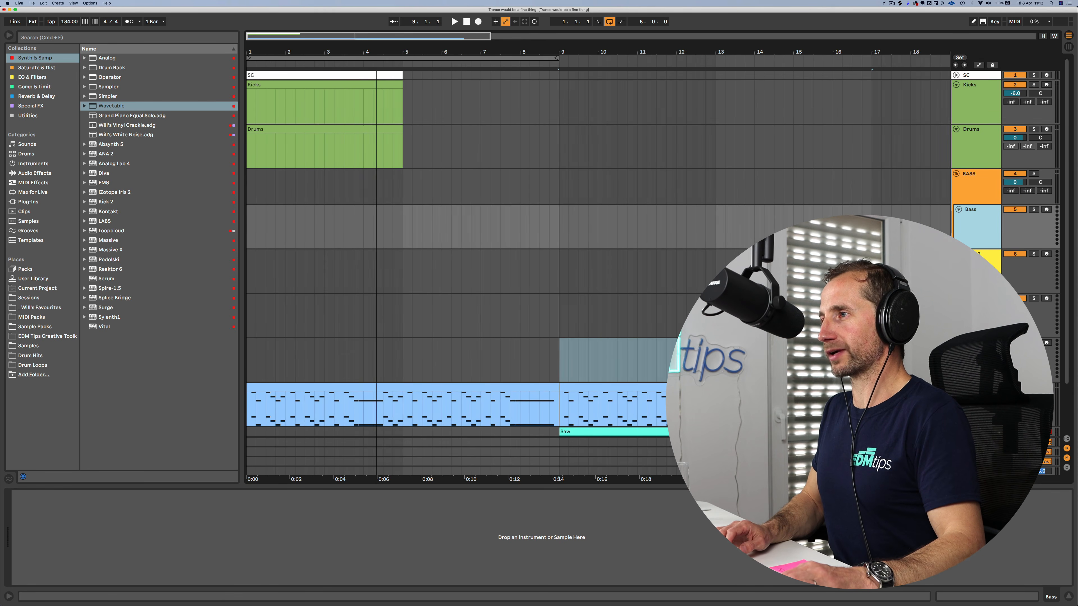
drag(402, 144, 244, 80)
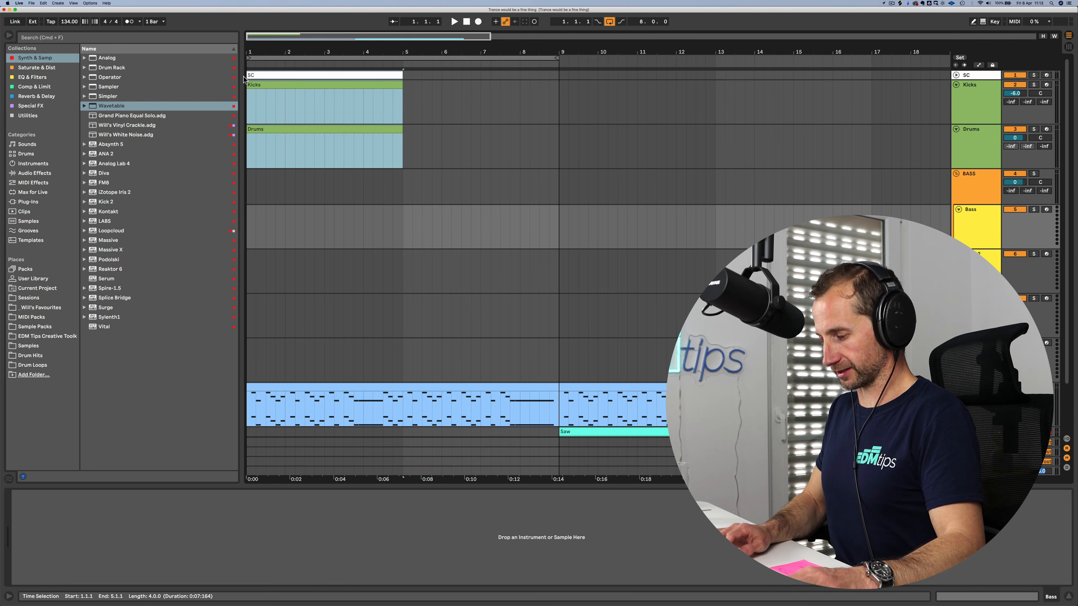
key(super+d)
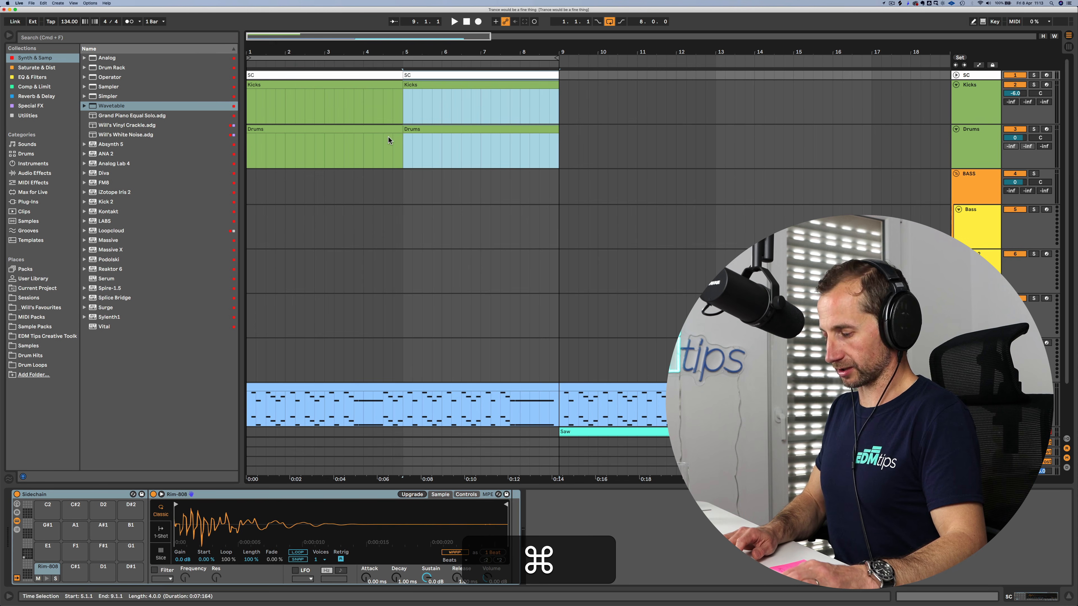
key(super+s)
Step: Play the arrangement from bar 1 to hear the Will Kick 3 kick against the melody
click(402, 109)
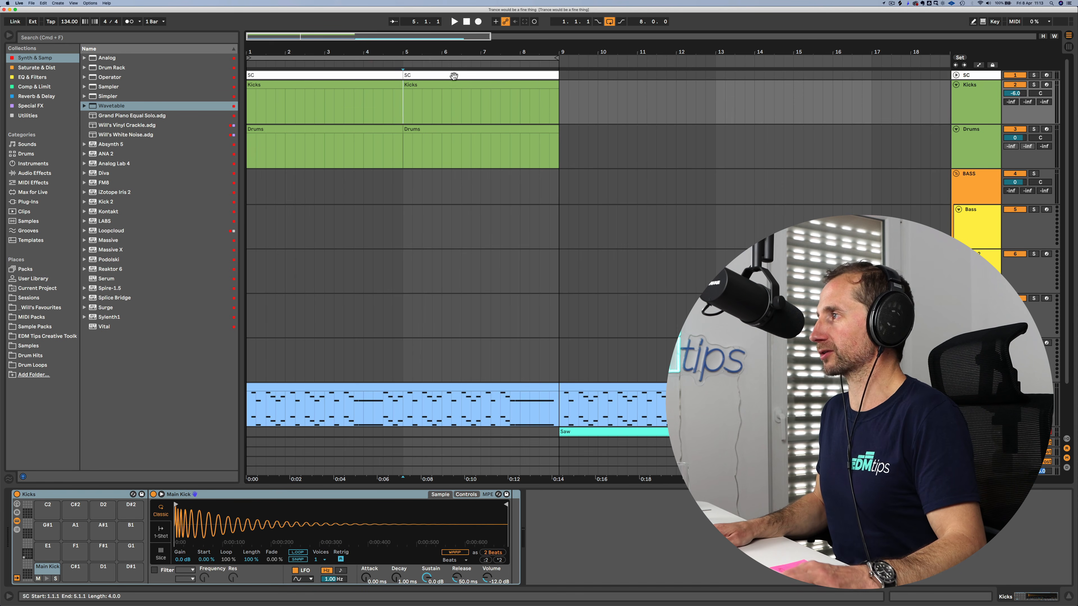
click(981, 101)
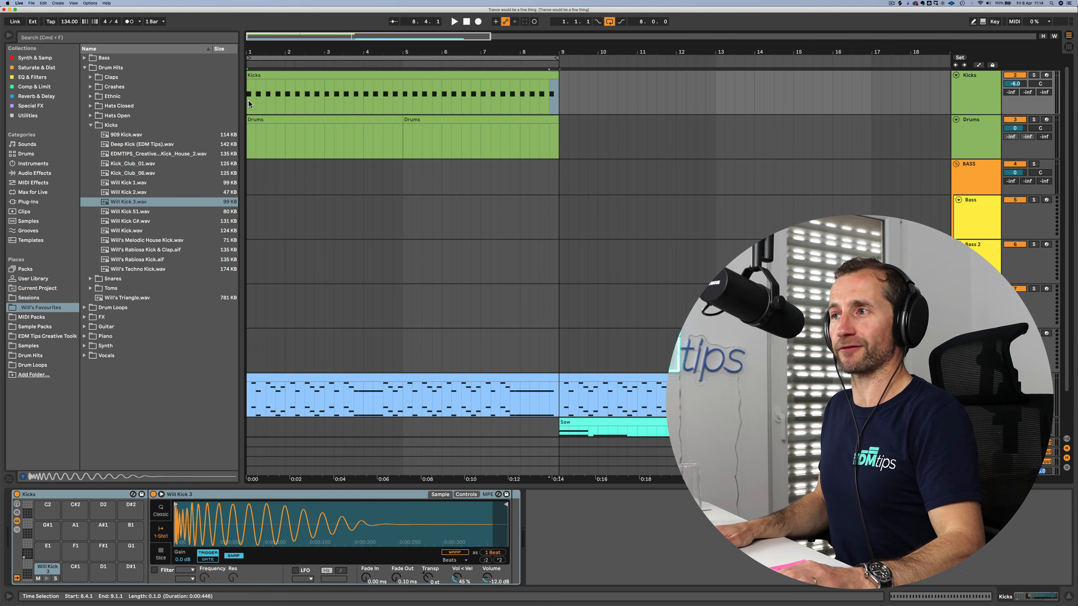
click(248, 98)
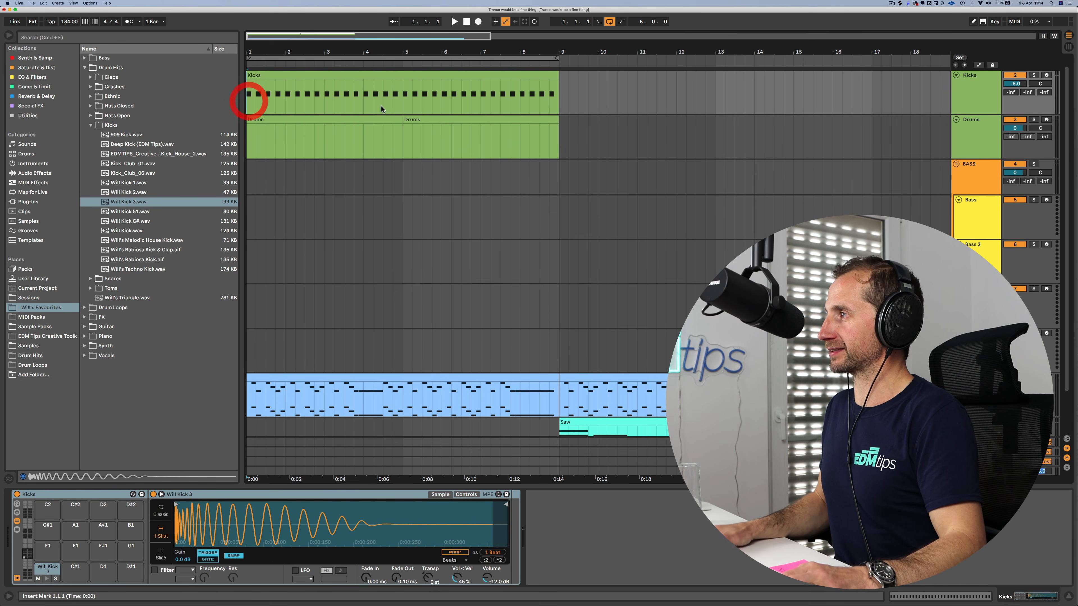
key(space)
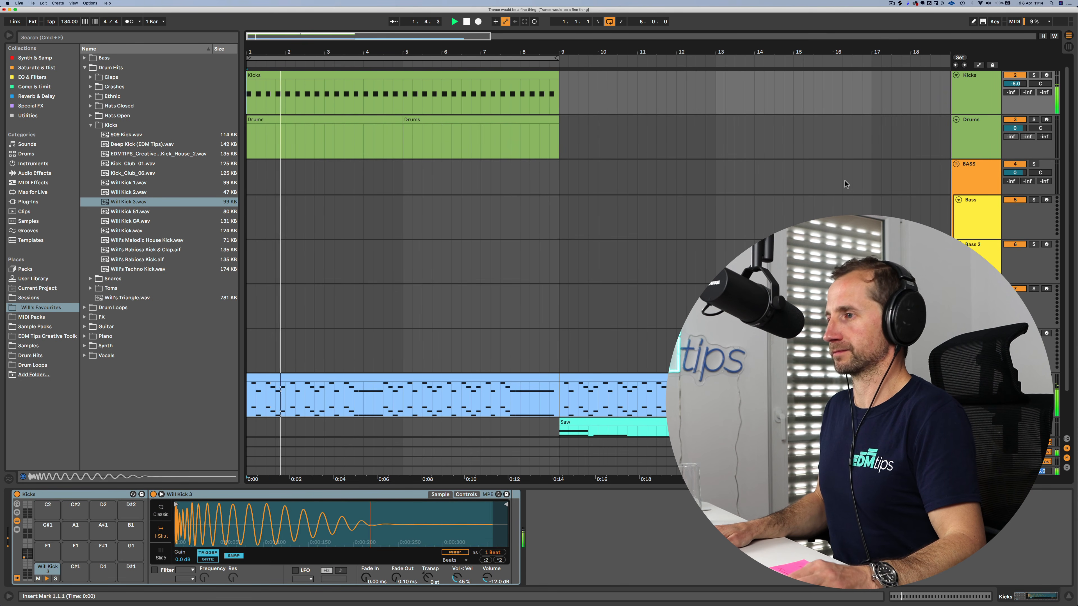
scroll(844, 181, down, 2)
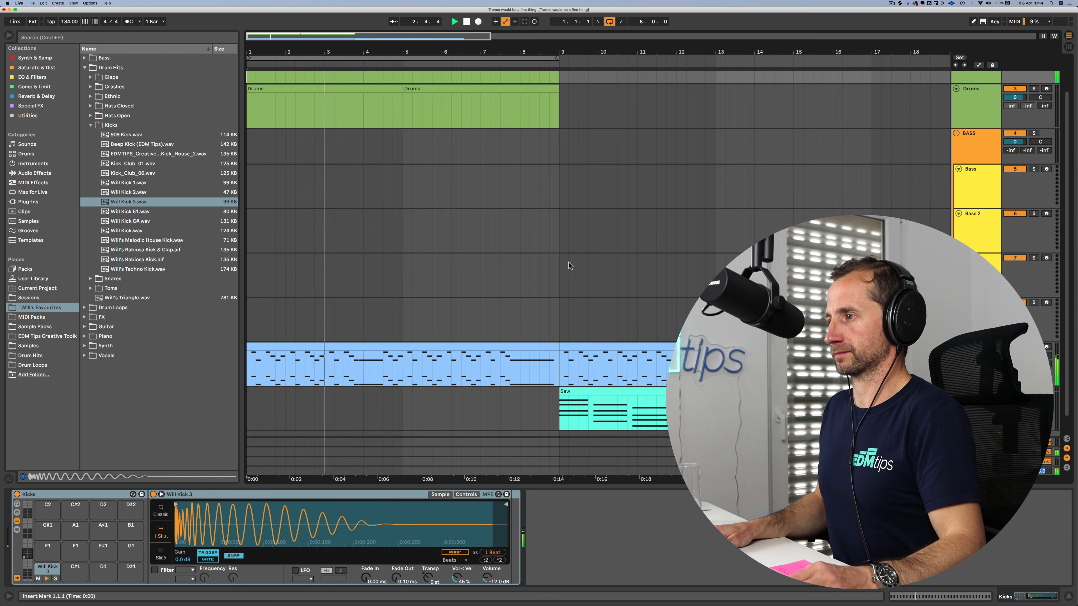
scroll(539, 262, up, 1)
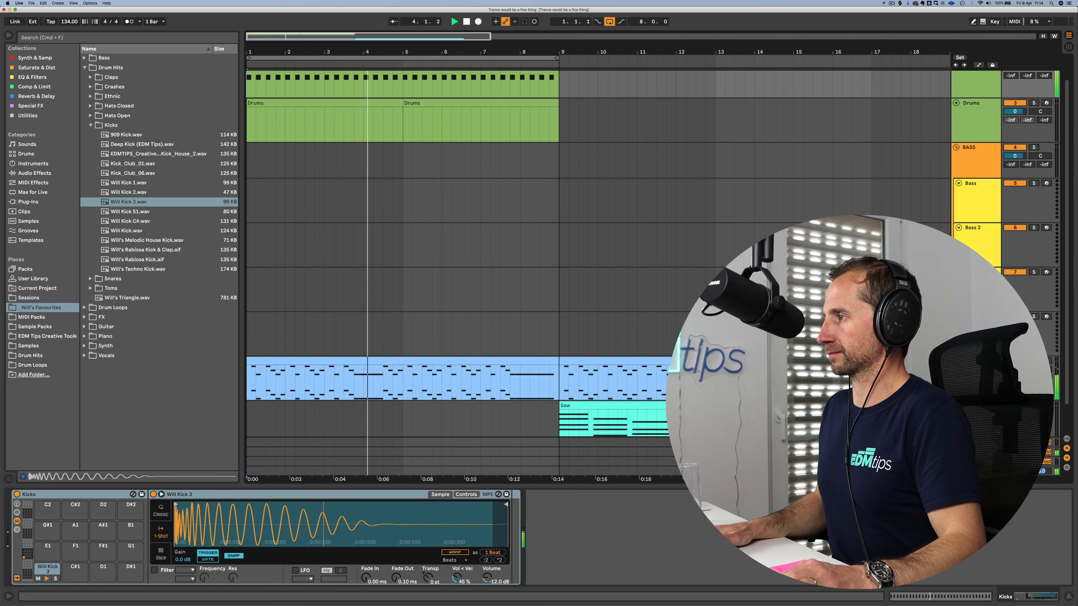
key(space)
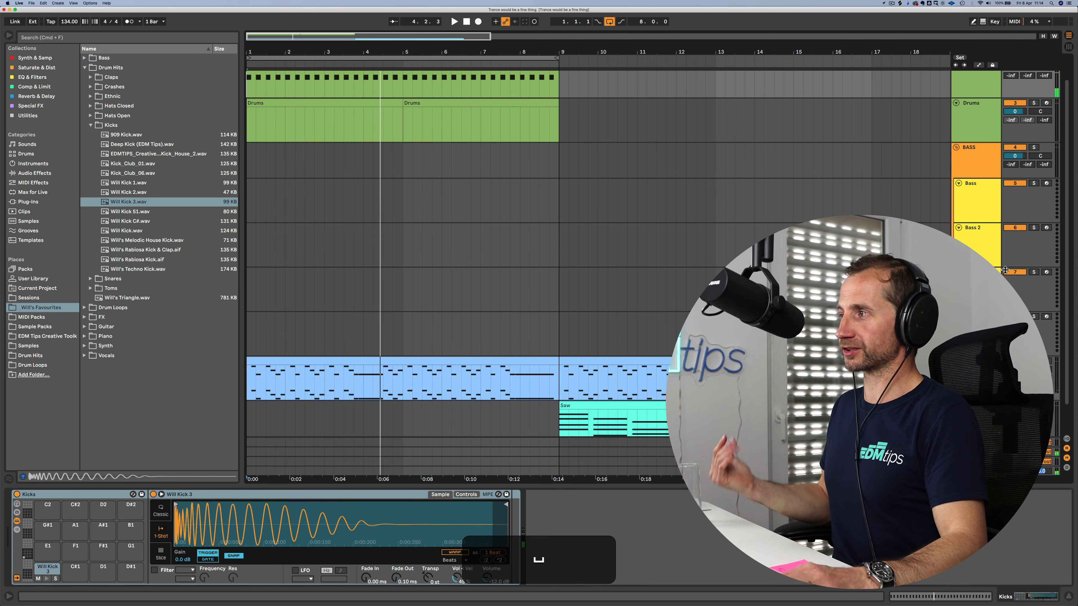
Step: Load Wavetable onto the Bass track and set oscillator 1's Basic Shapes position to 65%
click(975, 165)
click(973, 194)
click(35, 58)
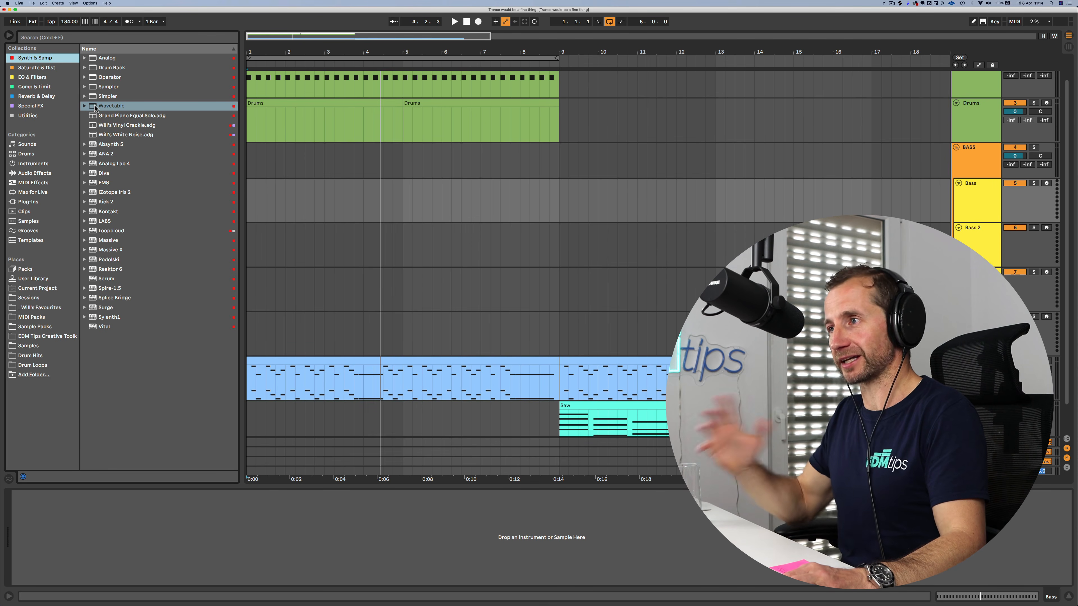
drag(96, 107, 205, 149)
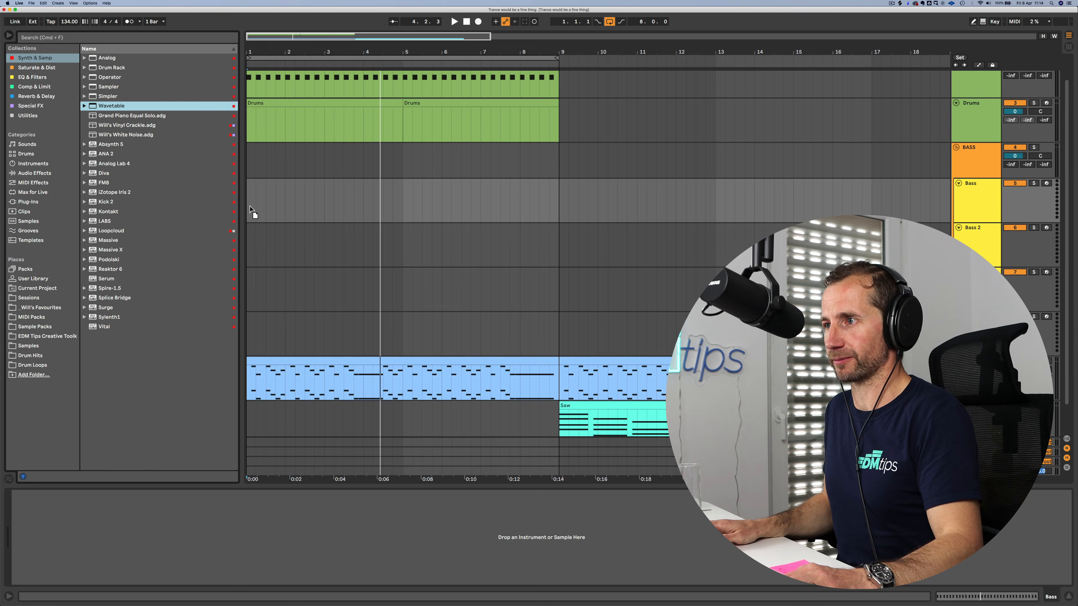
drag(249, 204, 250, 205)
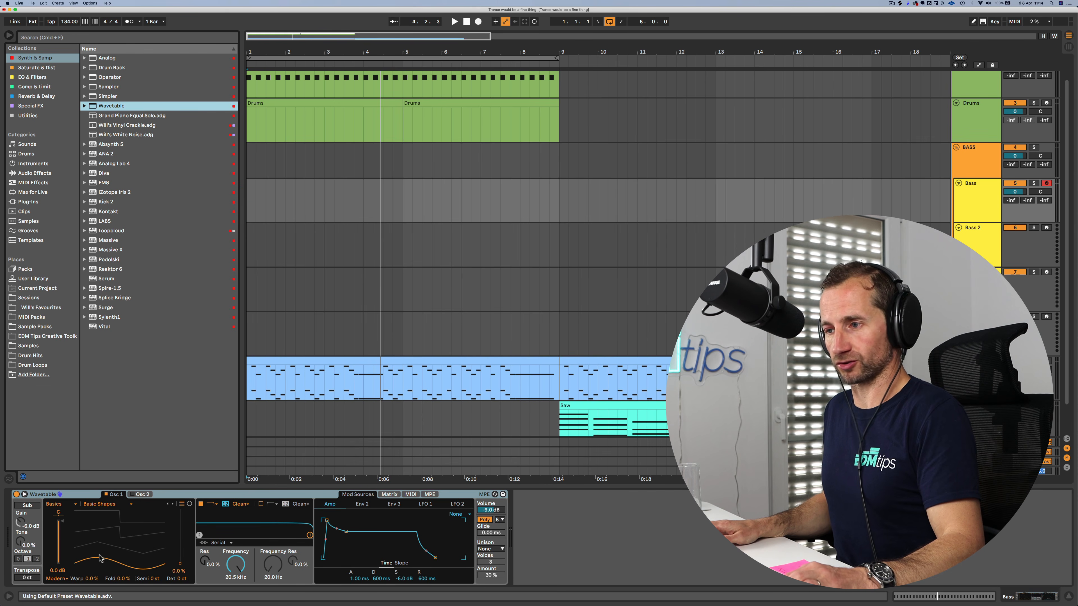
drag(99, 558, 100, 537)
click(181, 494)
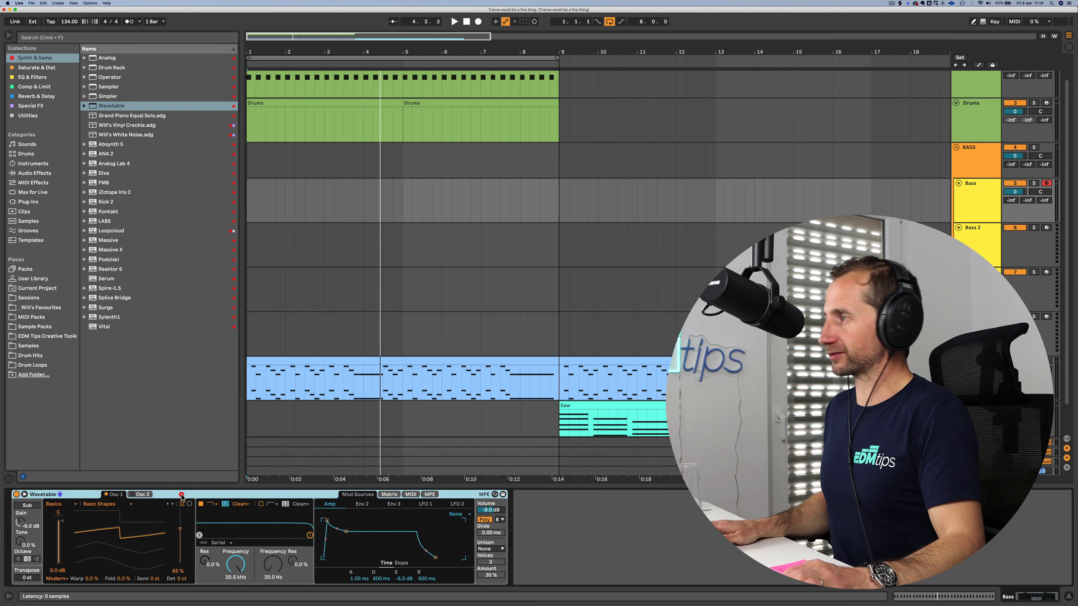
Step: Set the Bass track volume to -6 dB and its amp envelope to 0 ms attack, 0 dB sustain and 1.50 ms release
scroll(933, 197, up, 1)
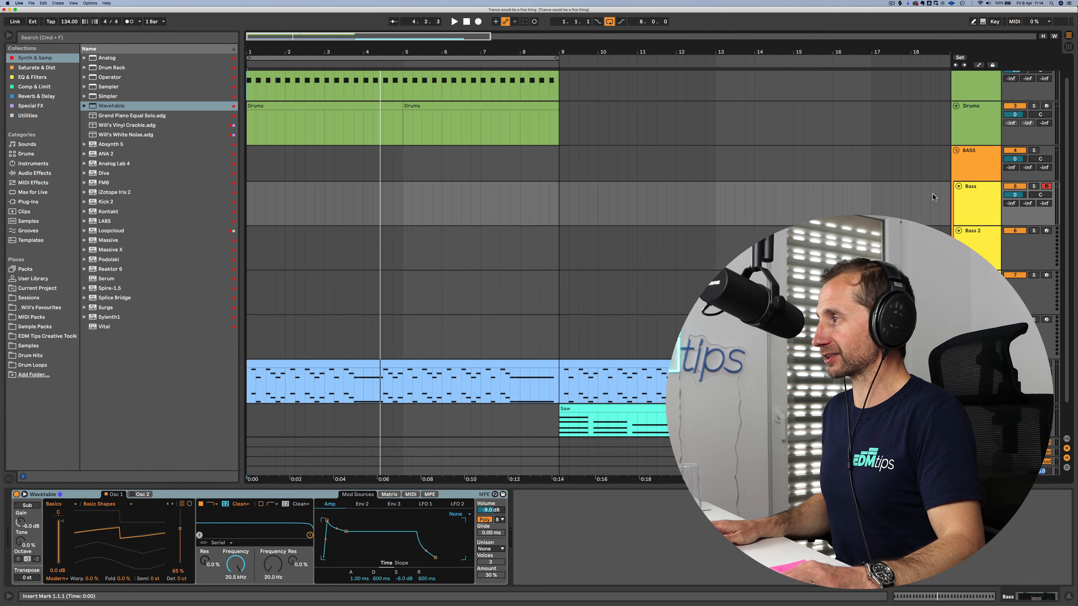
click(1013, 195)
text(-6.)
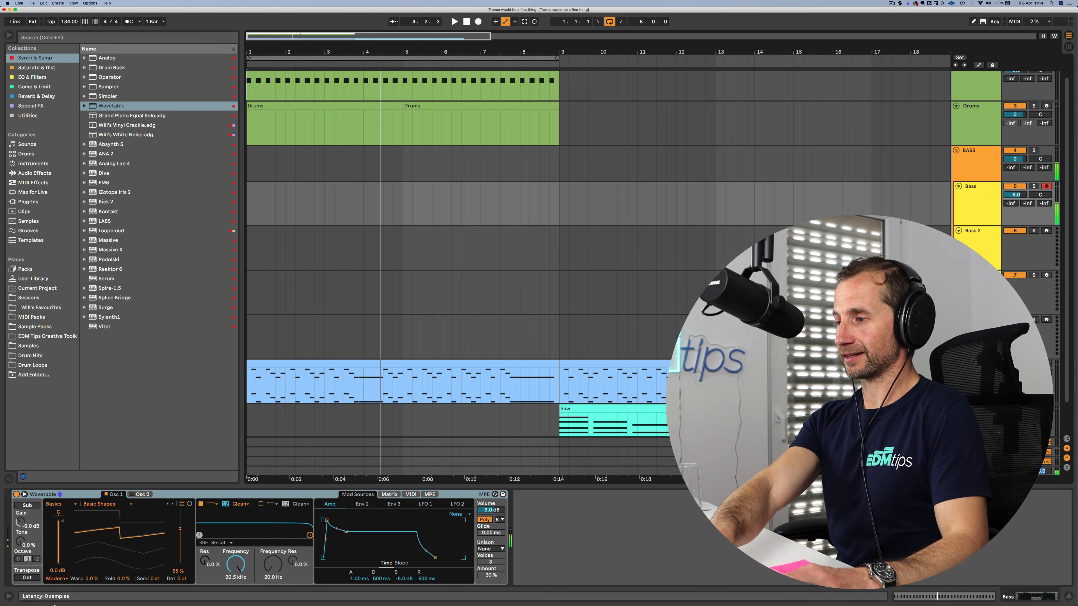
drag(421, 581, 423, 582)
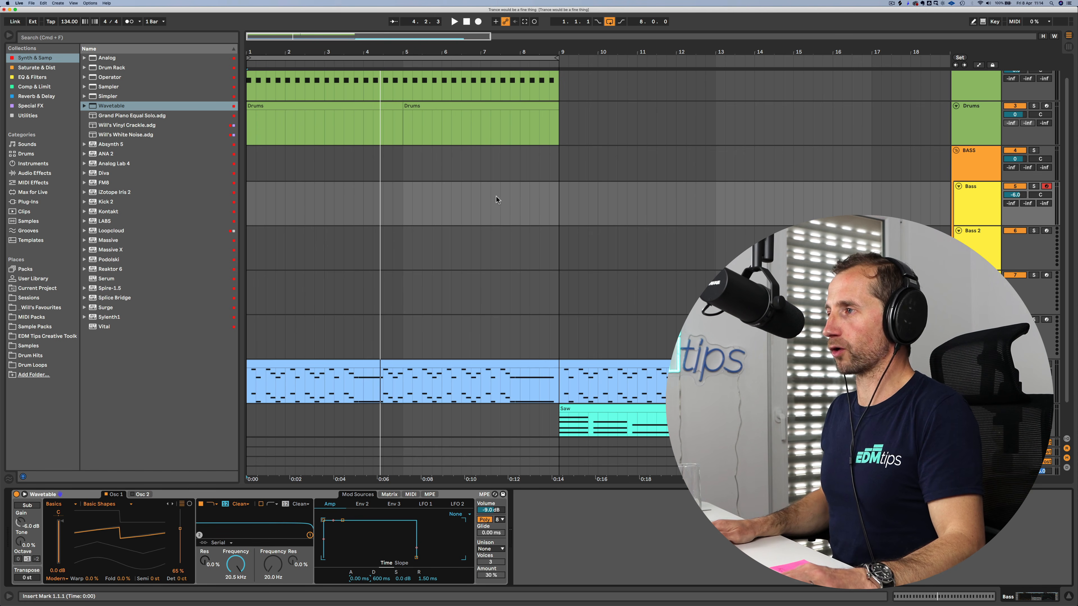
Step: Create an empty eight-bar MIDI clip on the Bass track, starting at bar 1
drag(559, 202, 320, 209)
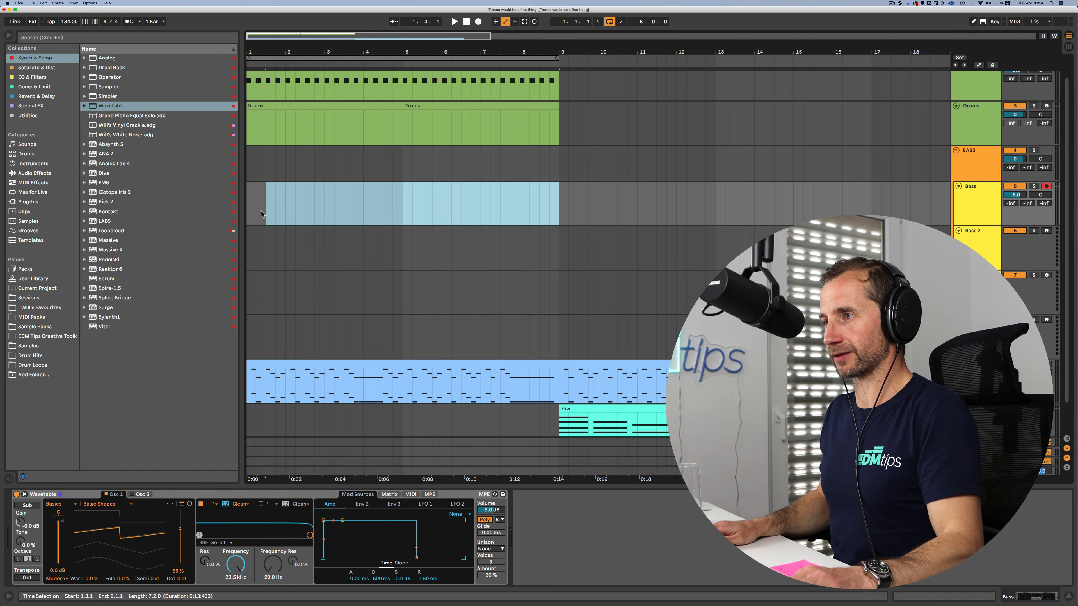
click(249, 211)
key(super+shift+m)
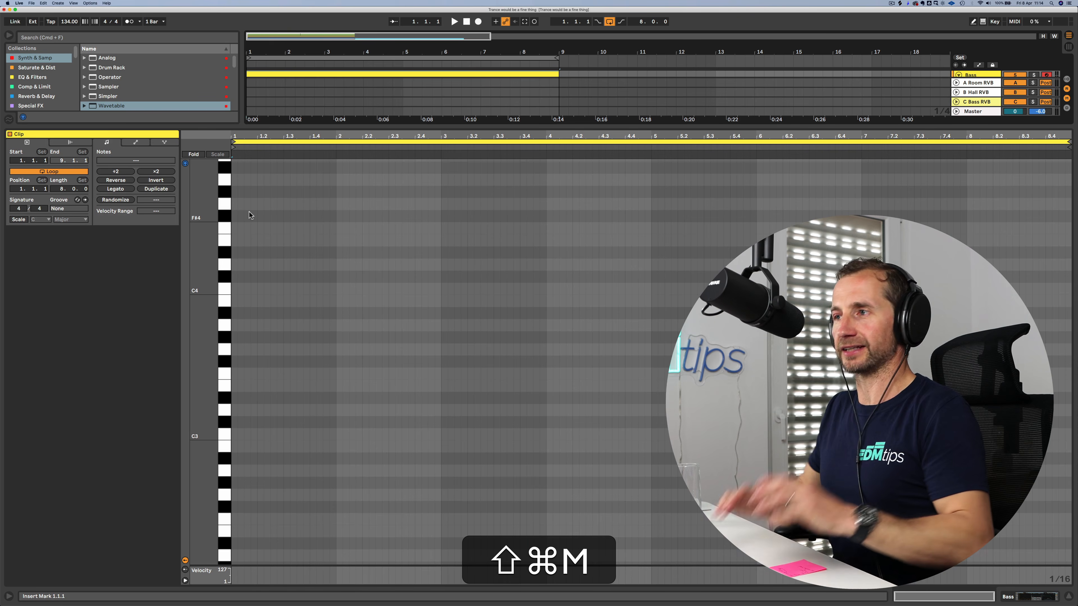
Step: Rename the new MIDI clip on the Bass track as Bass
key(shift+Tab)
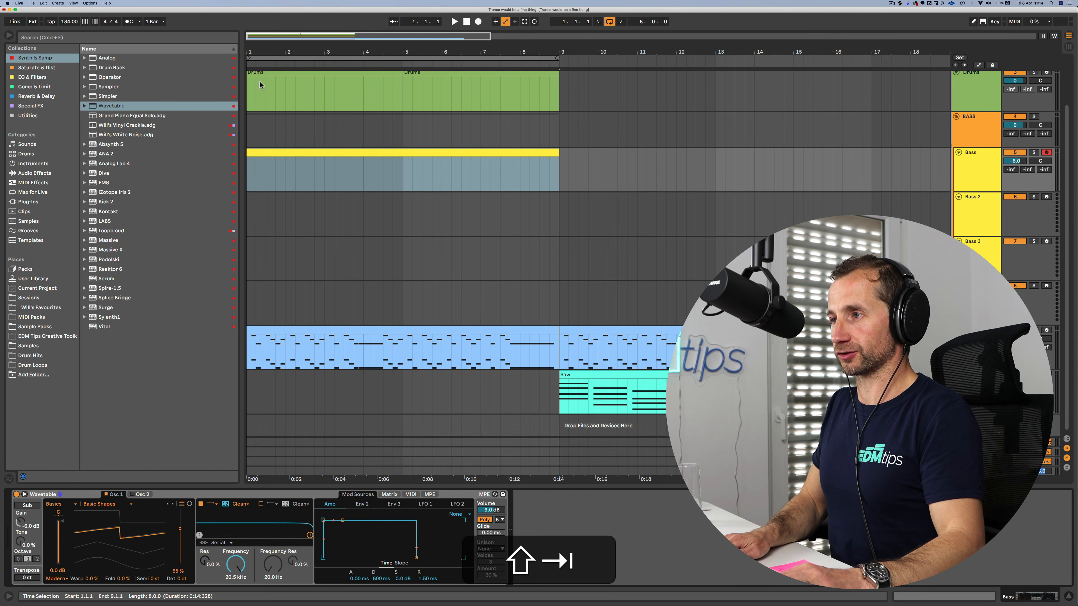
click(262, 152)
key(super+e)
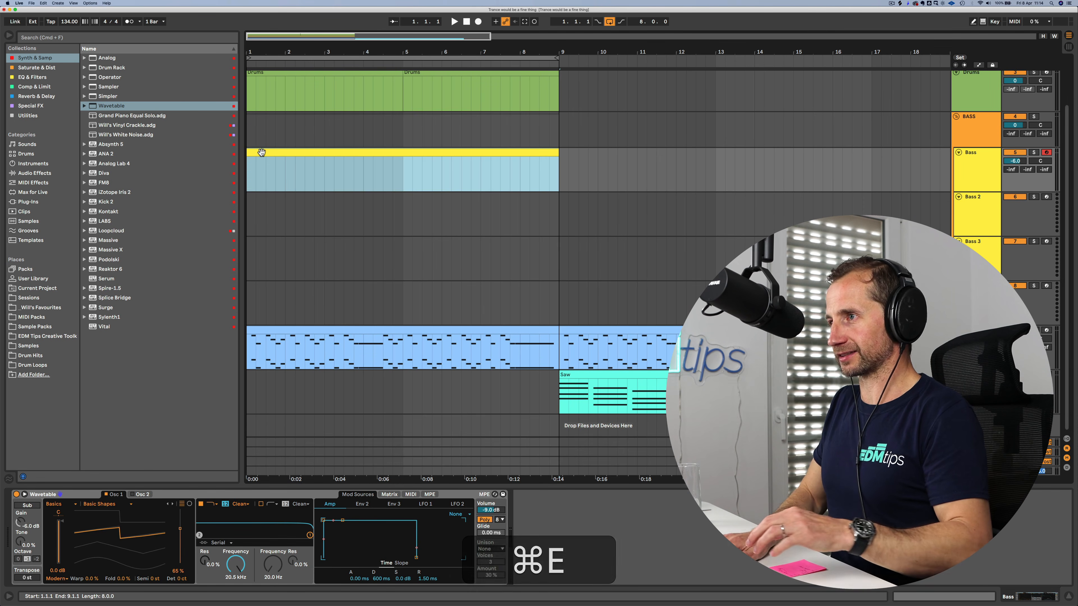
key(super+r)
text(Bass)
key(Return)
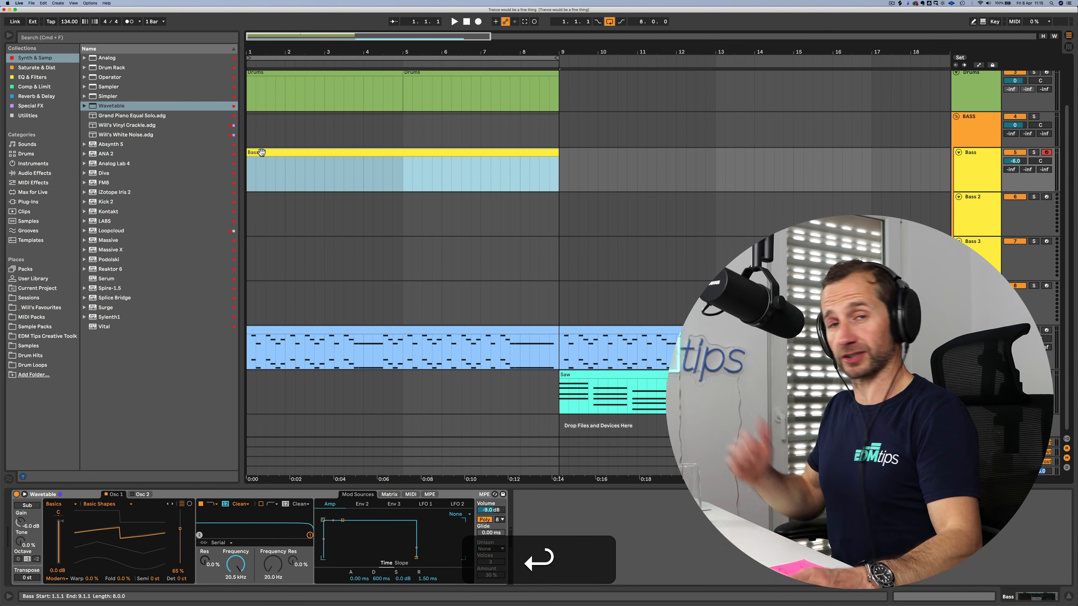
Step: Enter C2 notes in bar 1 of the Bass clip: one beat long at 1.1.1, sixteenths at 1.2.3, 1.3.2 and 1.3.4
key(shift+Tab)
key(space)
double_click(272, 389)
double_click(292, 390)
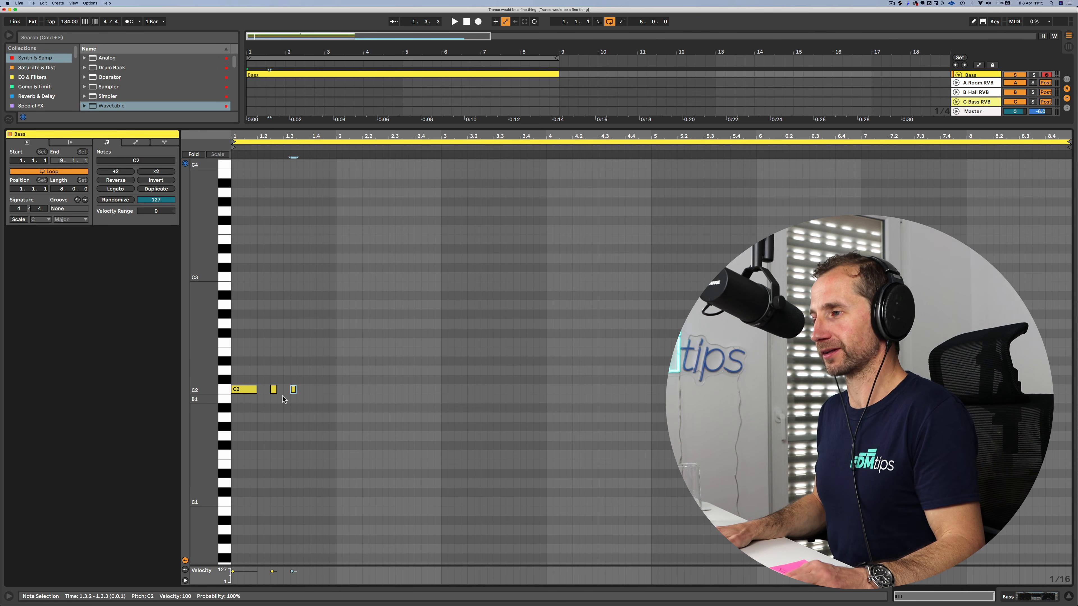
key(space)
key(space)
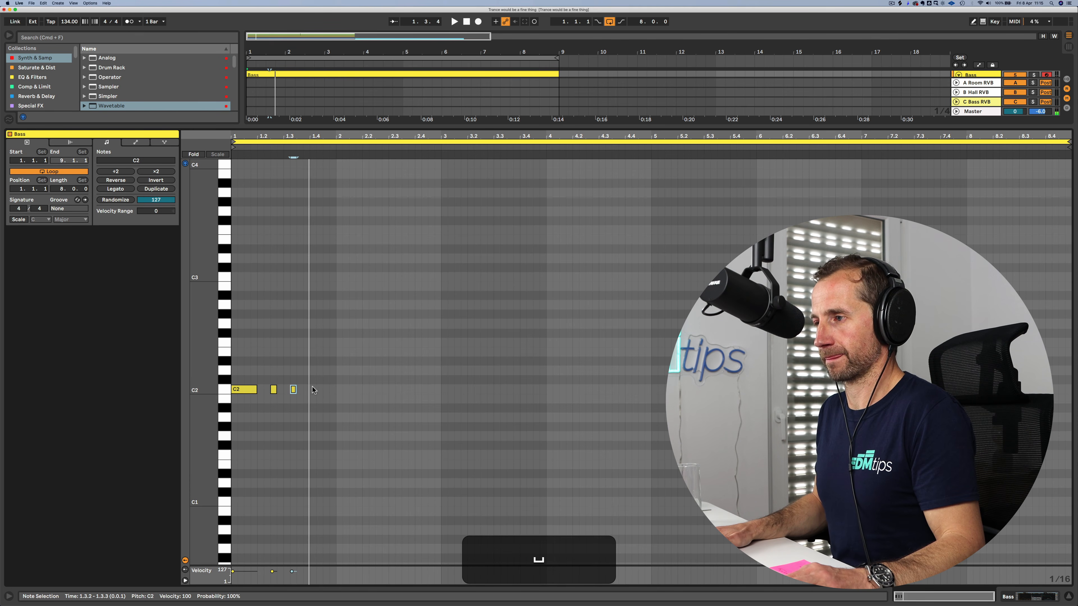
double_click(307, 389)
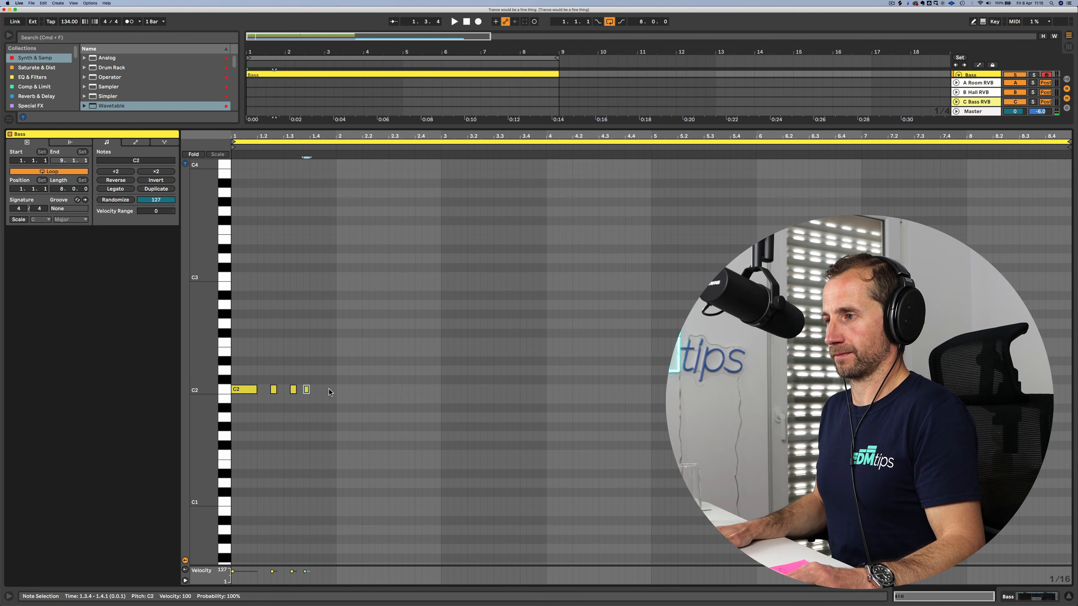
key(space)
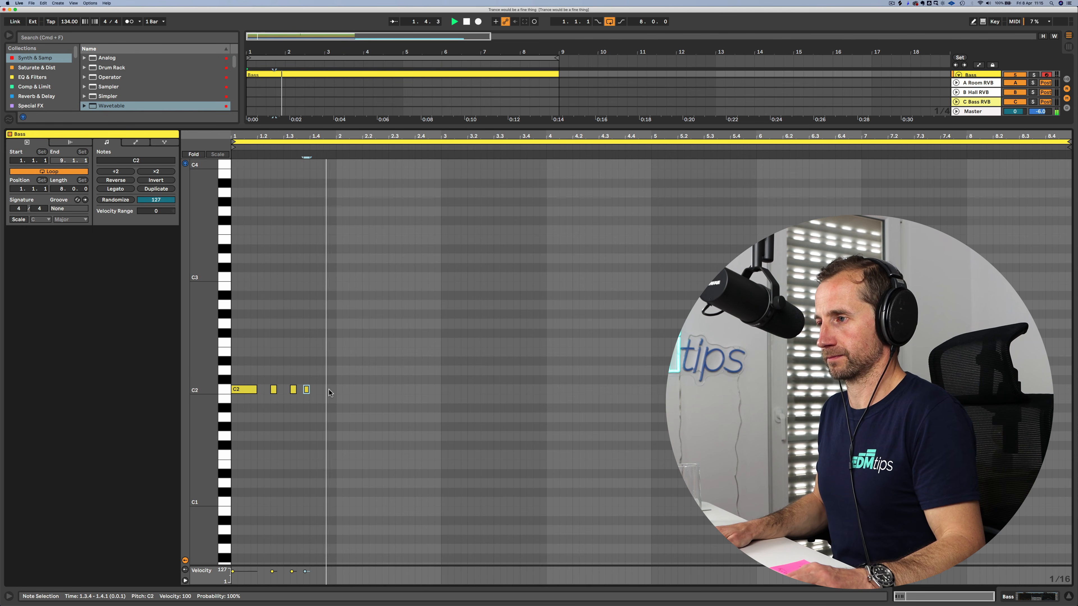
key(space)
Step: Add a C2 note from 1.4.4 to 2.2.1 and sixteenth C2 notes at 2.2.3, 2.3.2 and 2.3.4
double_click(333, 389)
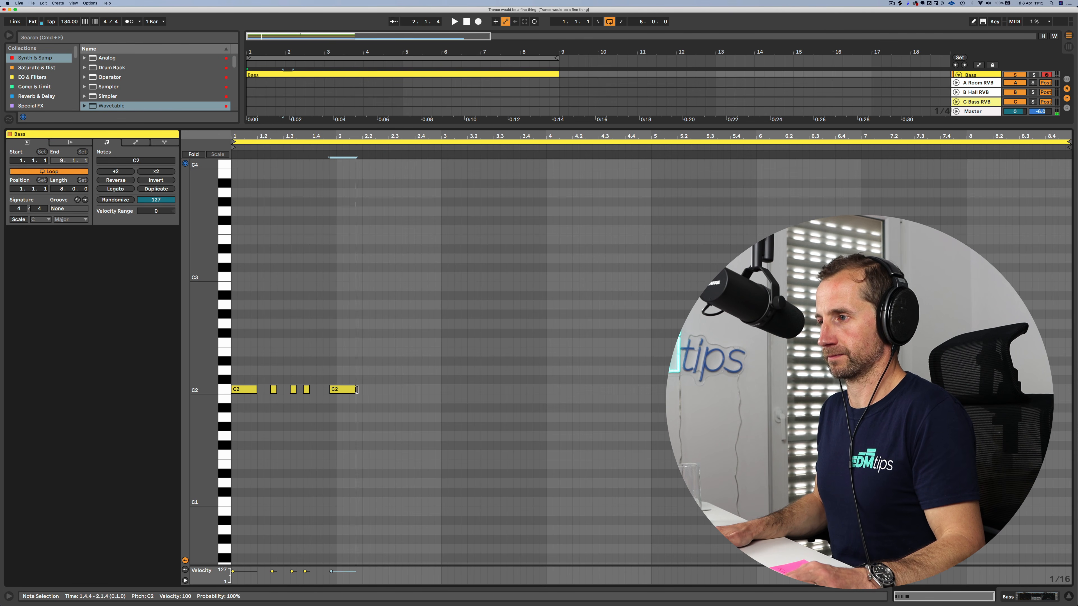
drag(357, 389, 362, 390)
key(space)
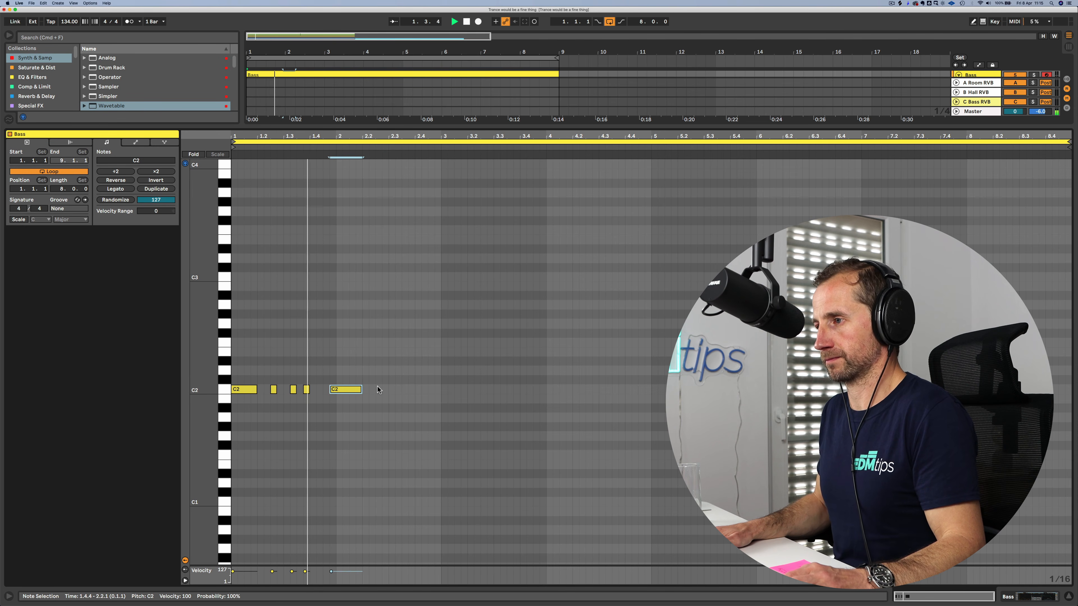
key(space)
double_click(384, 390)
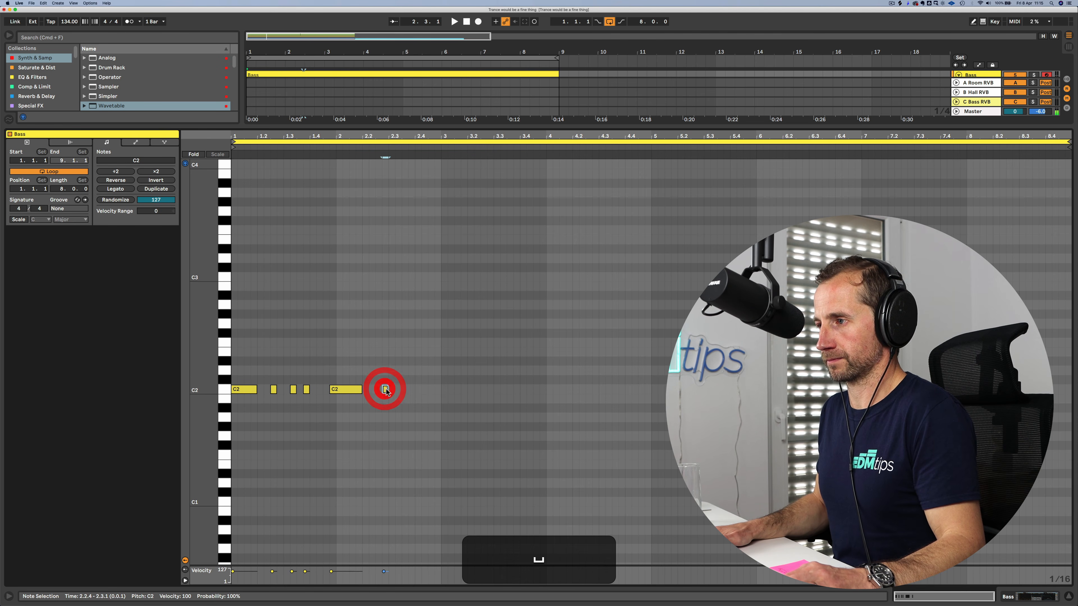
double_click(398, 389)
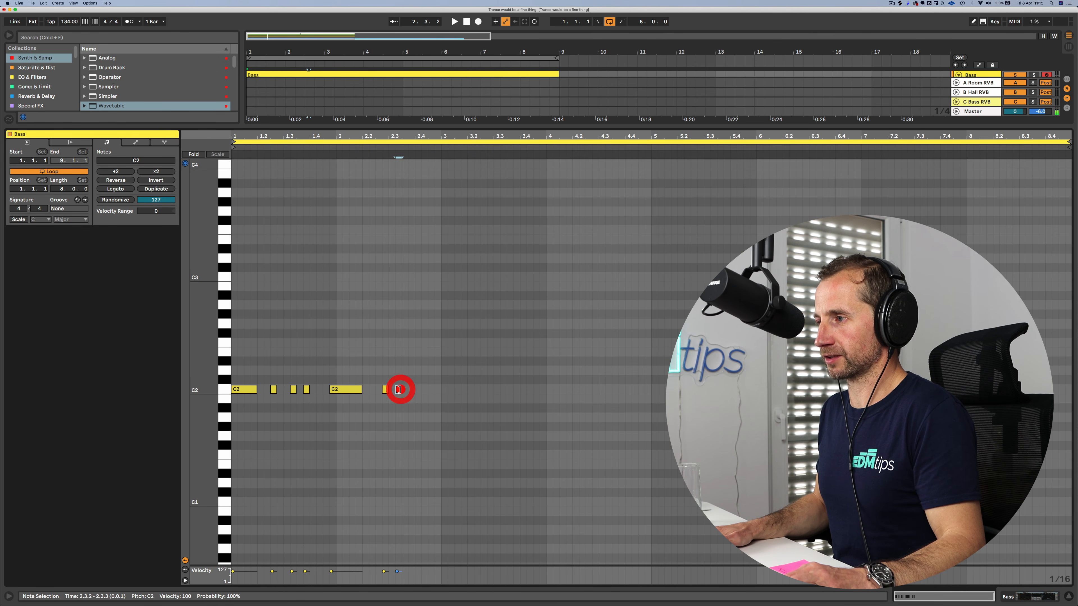
double_click(411, 389)
click(440, 391)
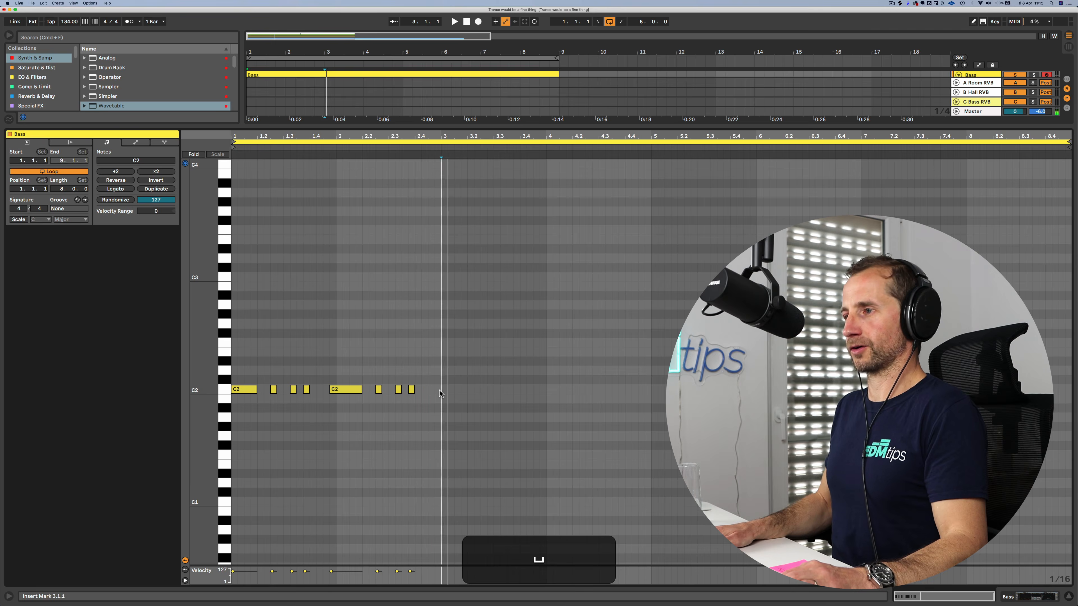
key(space)
Step: Transpose the two long C2 notes down two octaves to C0 and play the bass pattern
drag(440, 391, 233, 374)
click(272, 366)
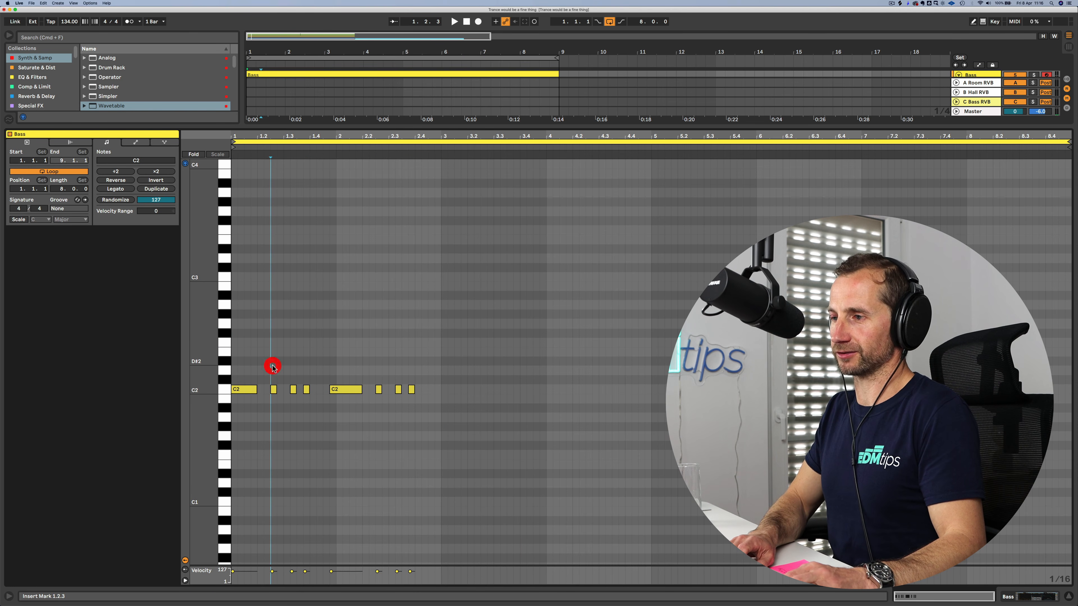
click(242, 389)
super+click(335, 389)
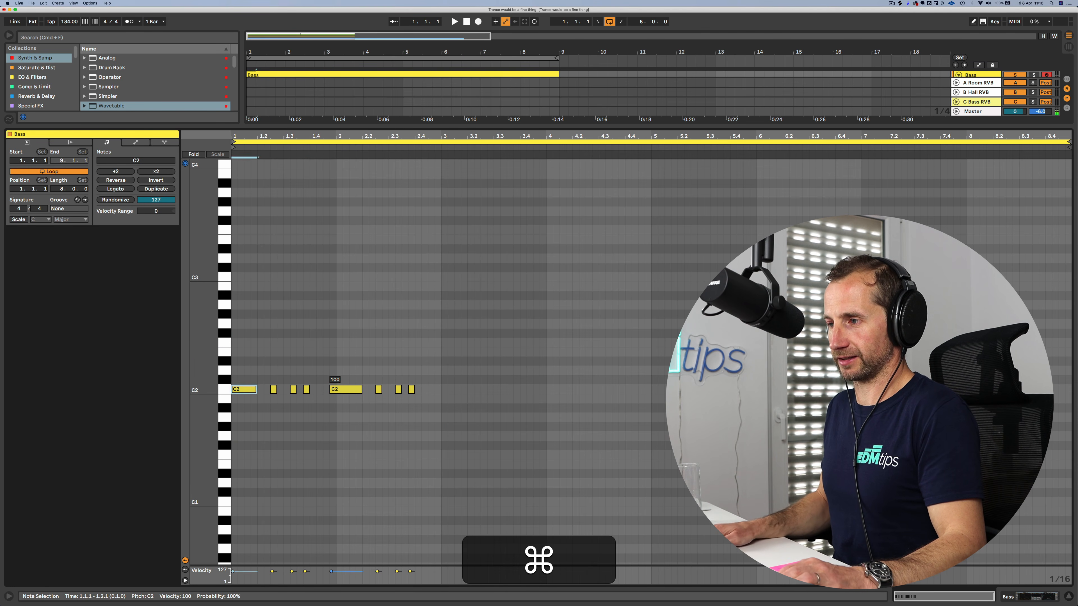
shift+click(244, 390)
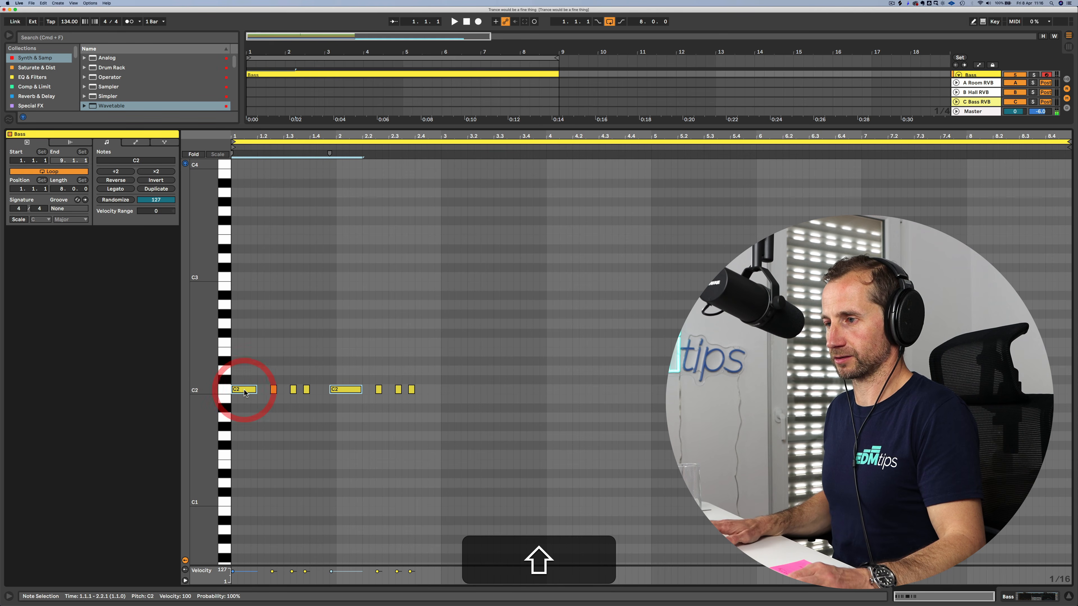
key(shift+Down)
key(shift+Down)
key(space)
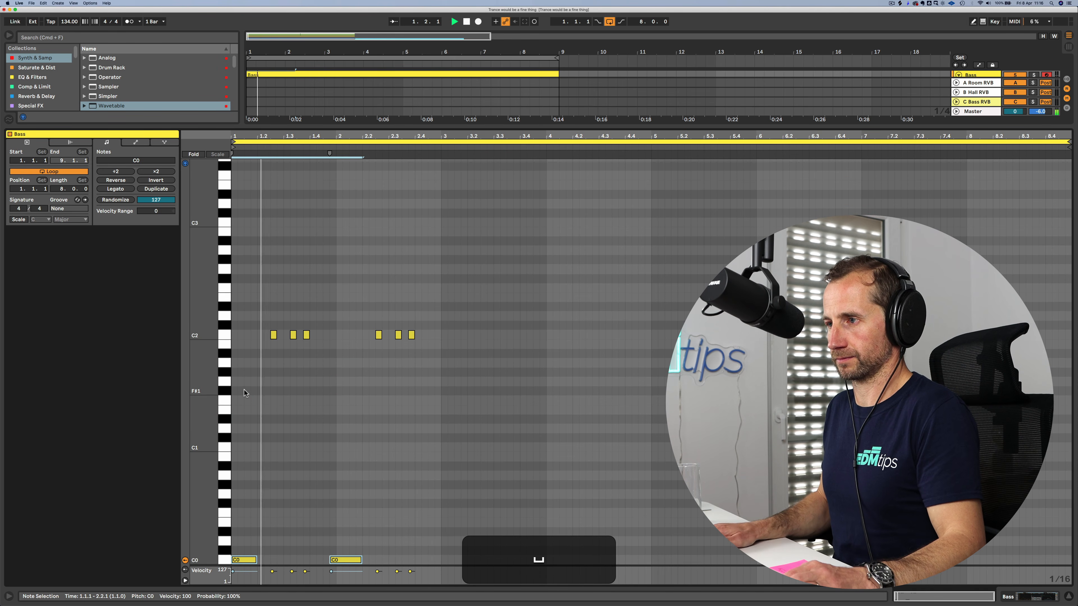
drag(257, 335, 417, 339)
Step: Load Serum onto the Bass 2 and Bass 3 tracks and close both plug-in windows
key(shift+Tab)
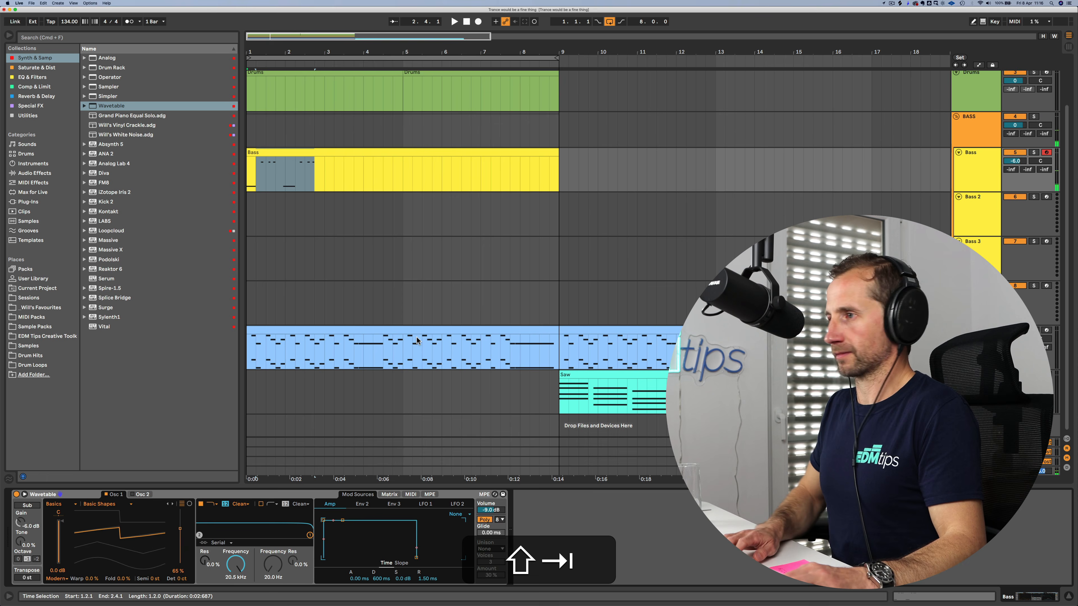
click(754, 231)
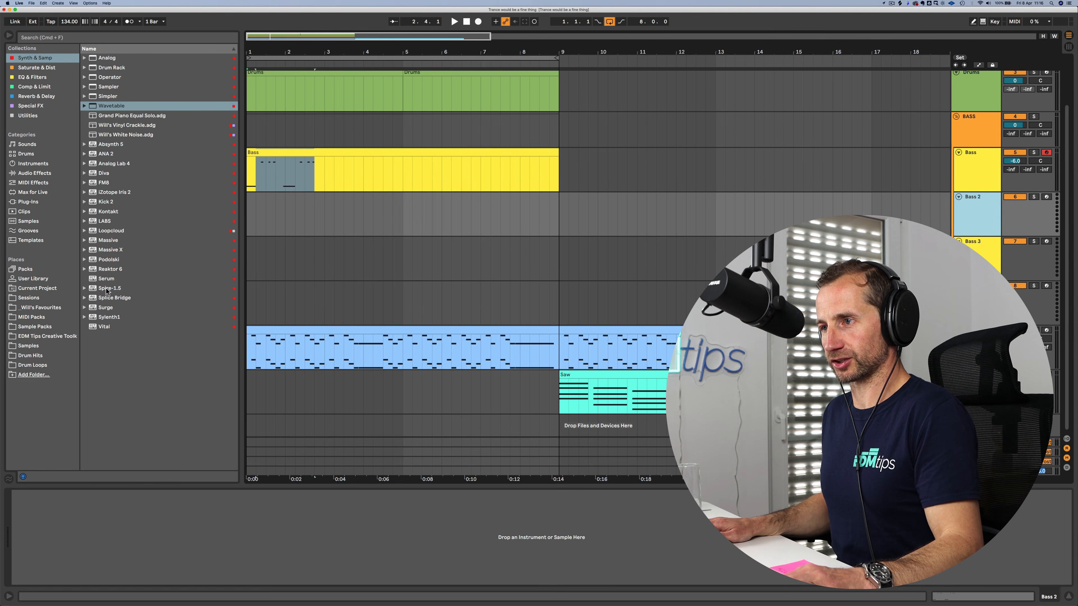
drag(104, 280, 255, 226)
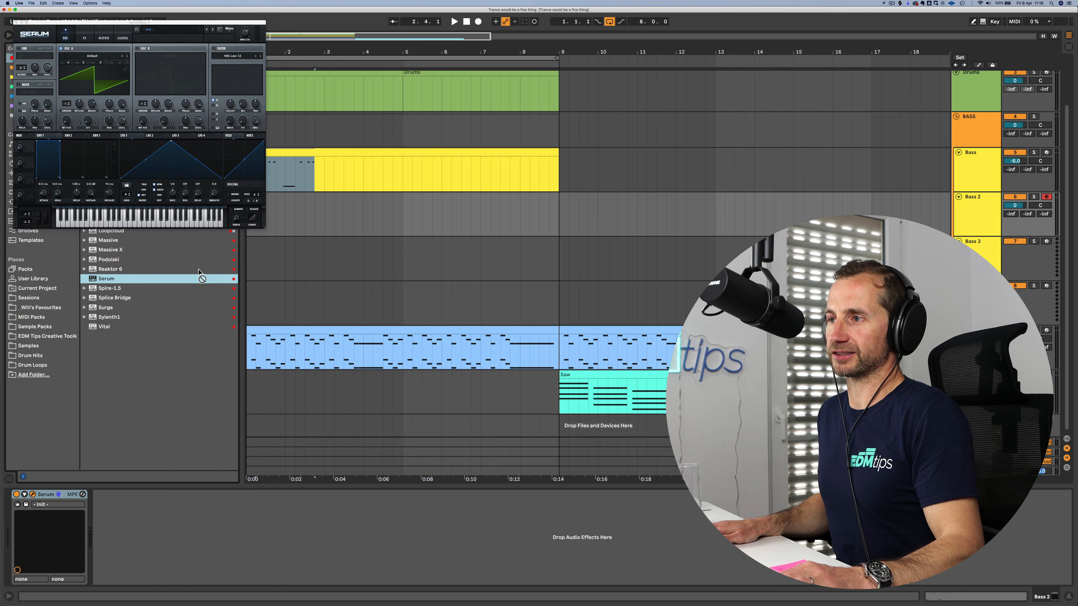
drag(262, 268, 262, 268)
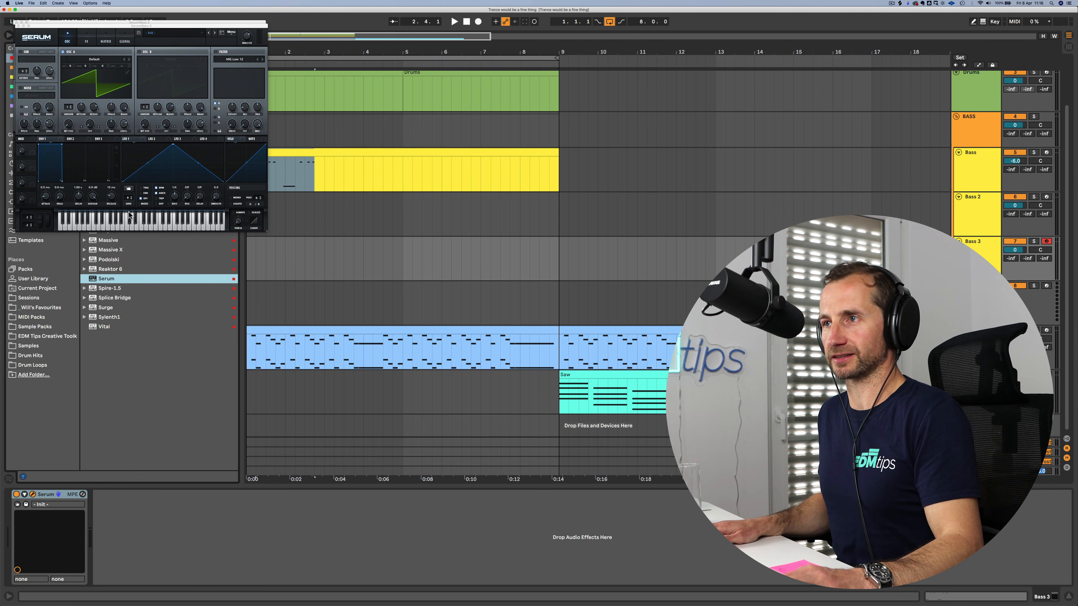
drag(40, 26, 247, 193)
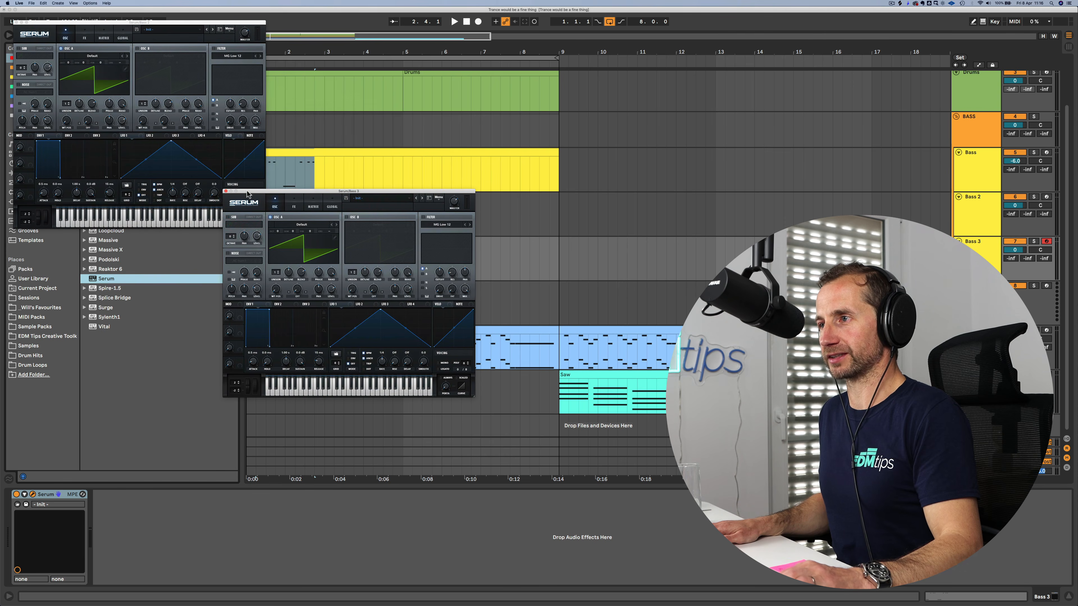
click(225, 191)
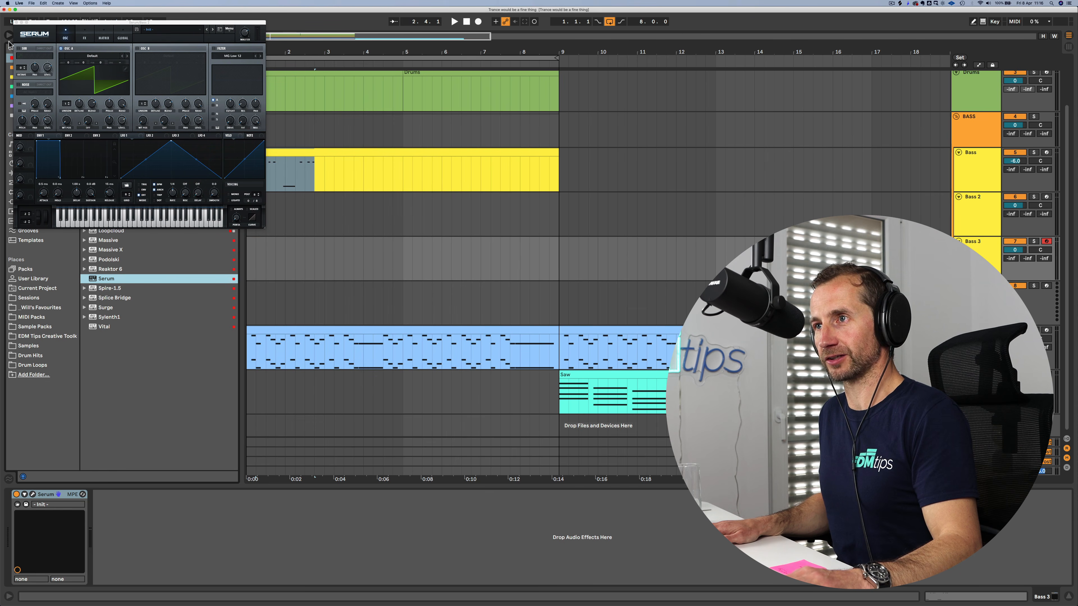
click(16, 23)
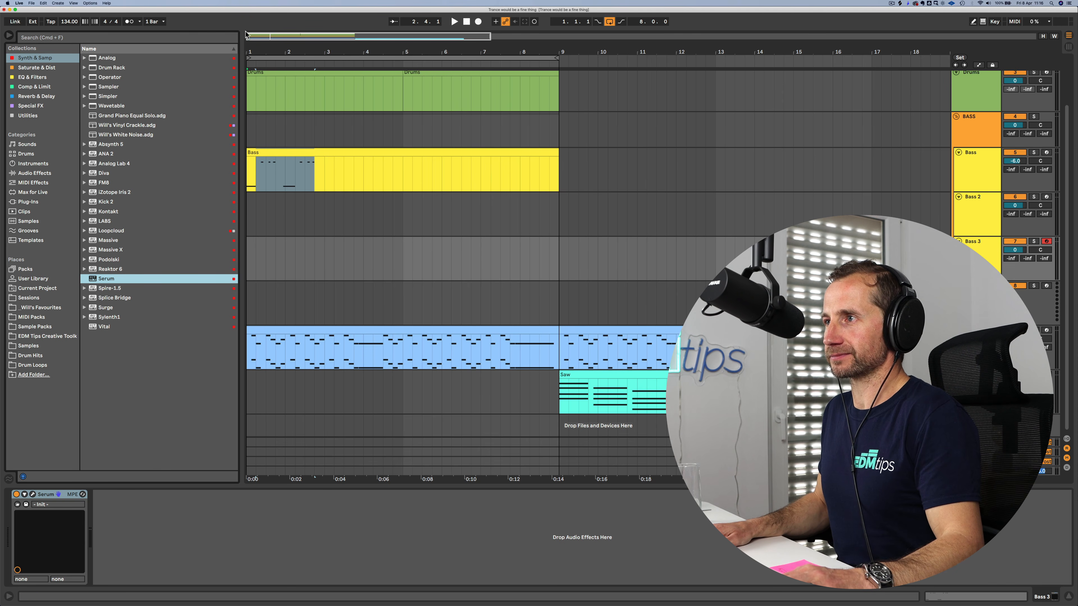
Step: Move the Bass clip segment between 1.2.1 and 1.3.1 to the same position on the Bass 2 track
drag(251, 53, 248, 52)
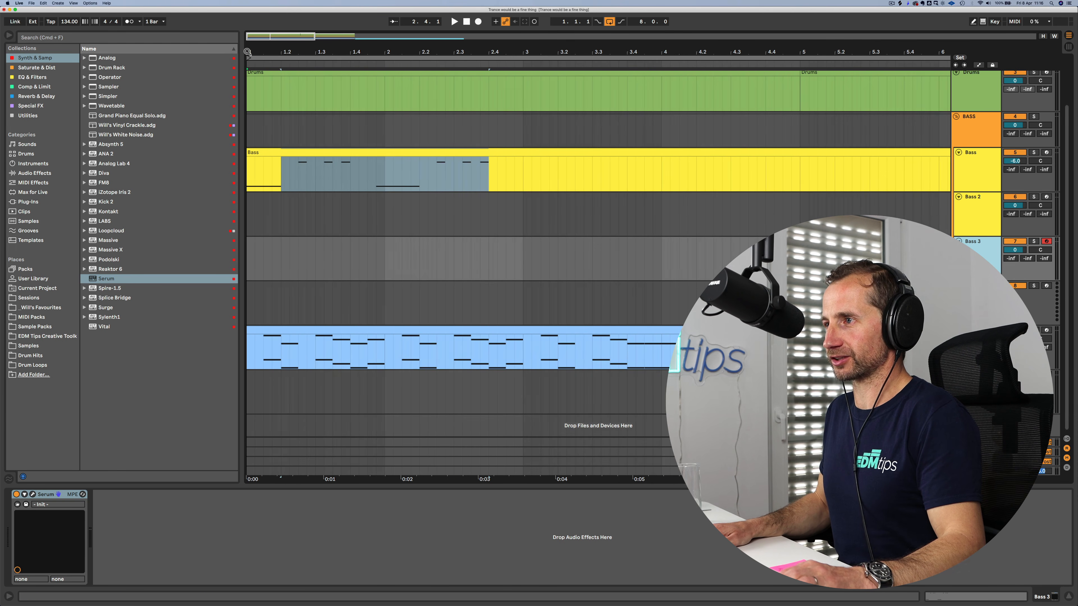
drag(286, 164, 315, 166)
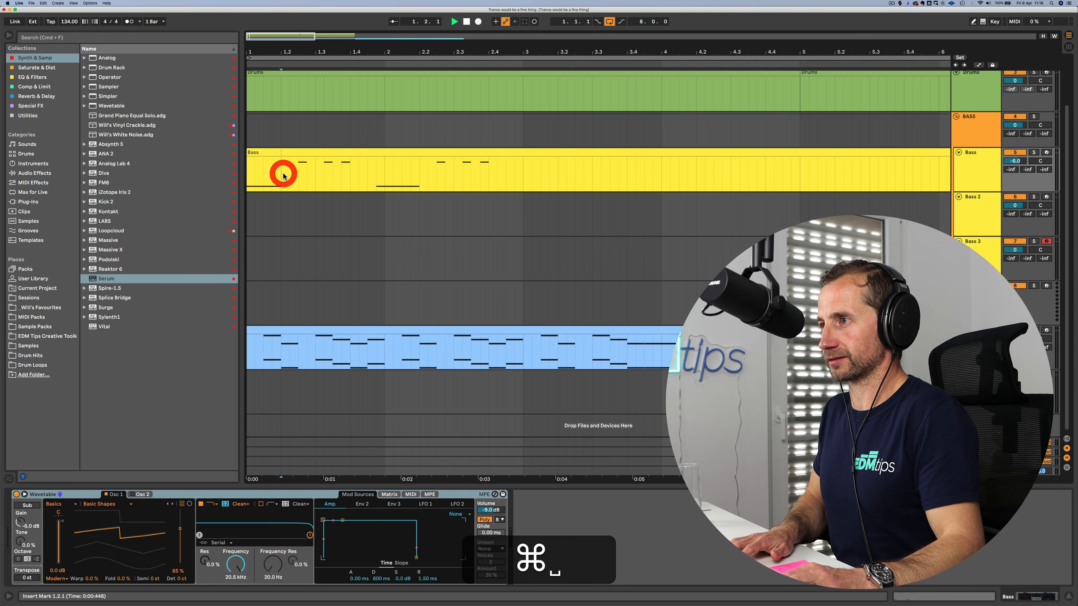
drag(282, 170, 313, 175)
click(308, 173)
key(super+c)
click(282, 208)
key(super+v)
key(BackSpace)
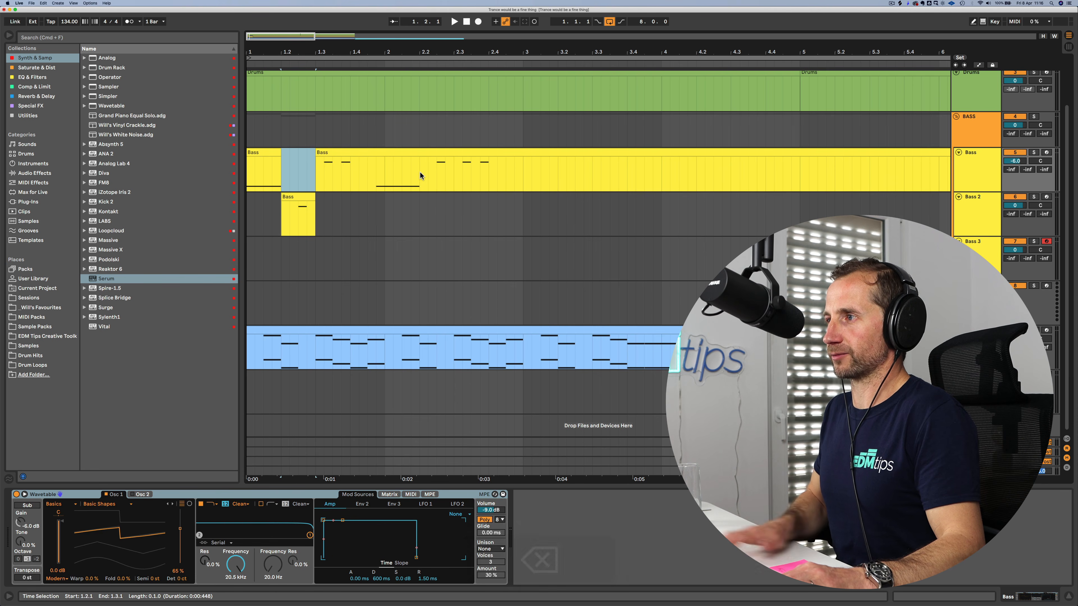
Step: Move the Bass clip segment between 2.2.1 and 2.3.1 to the same position on the Bass 2 track
drag(419, 172, 453, 176)
key(super+c)
click(420, 215)
key(super+v)
click(422, 182)
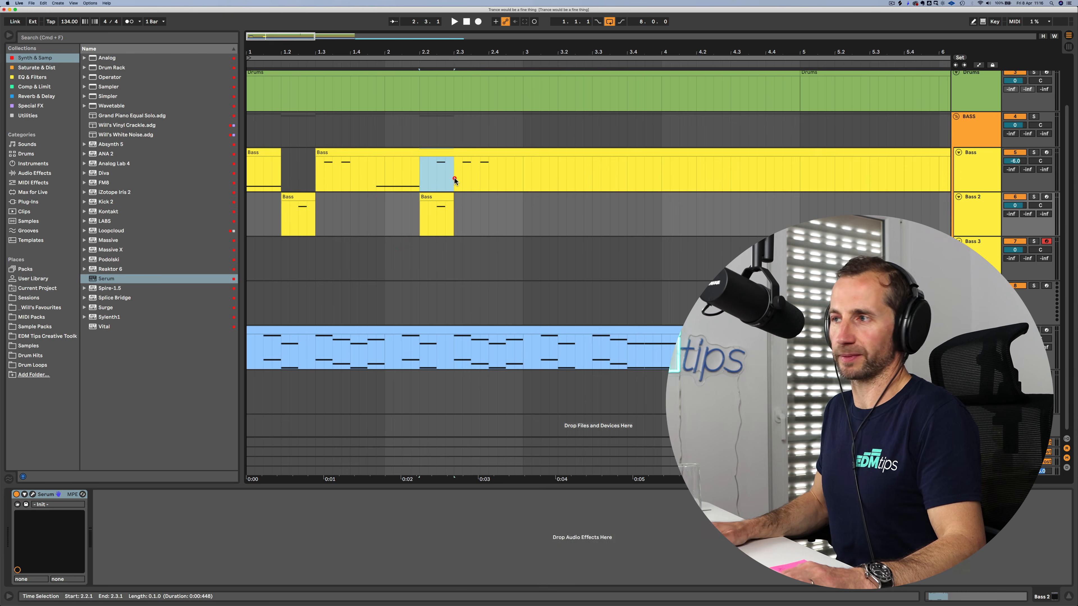
key(BackSpace)
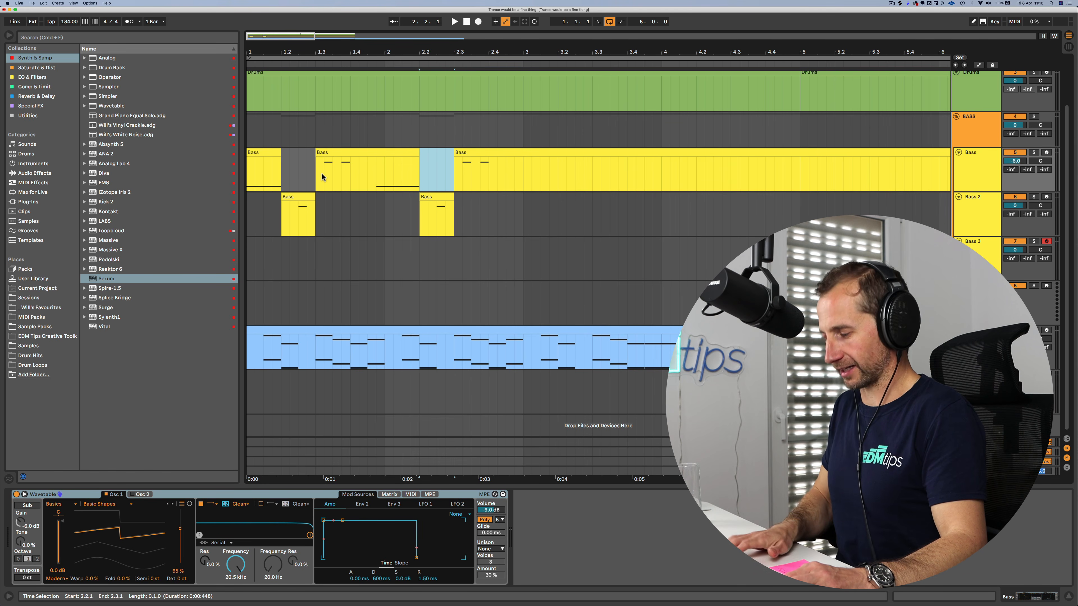
Step: Move the Bass clip segment between 1.3.1 and 1.4.1 to the same position on the Bass 3 track
drag(316, 172, 344, 171)
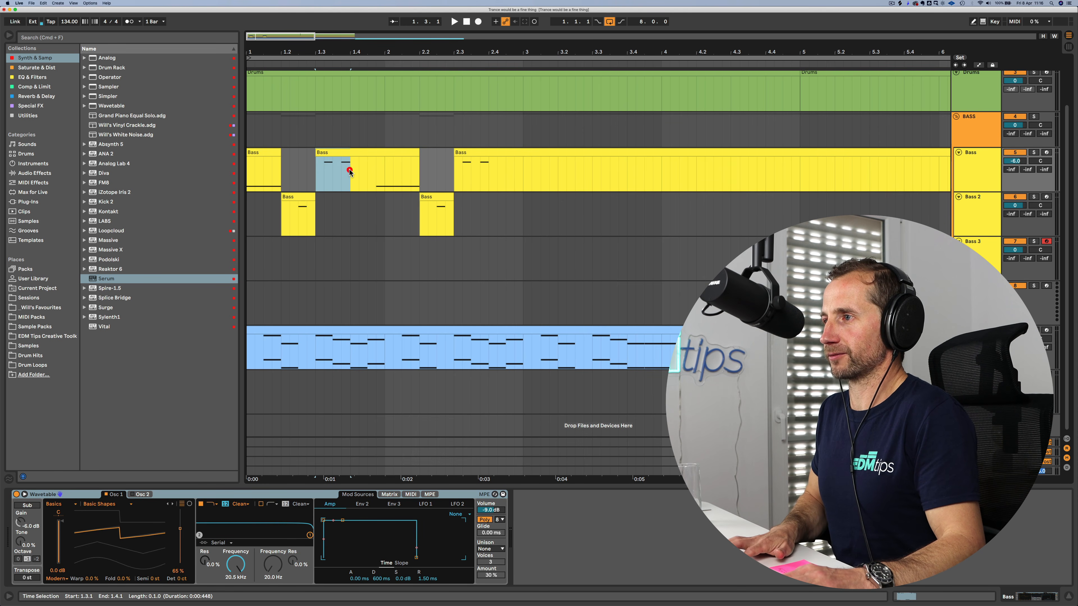
key(super+c)
click(316, 255)
key(super+v)
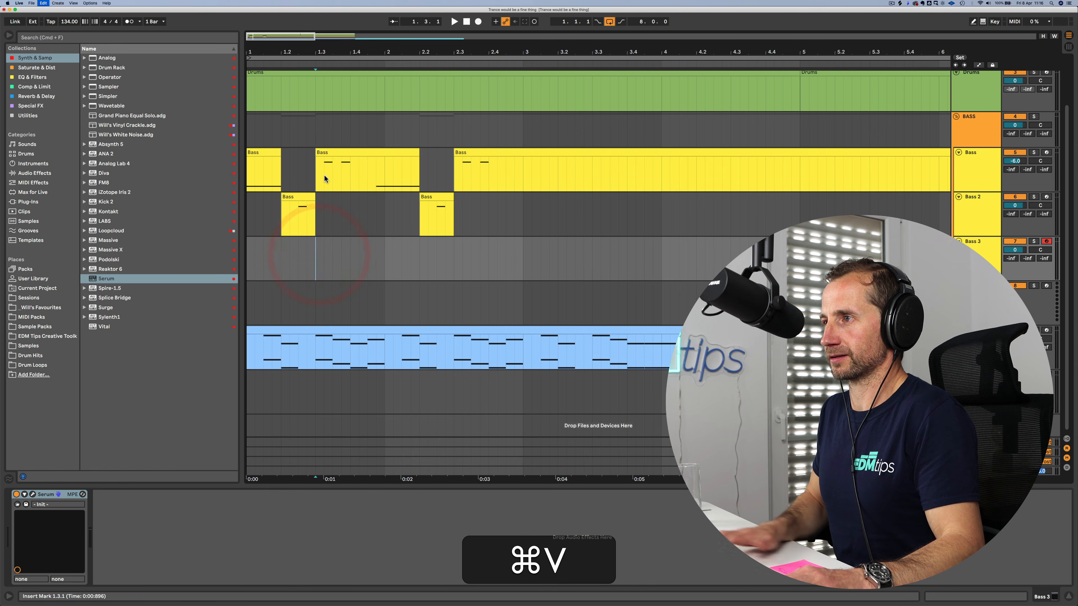
click(338, 173)
key(BackSpace)
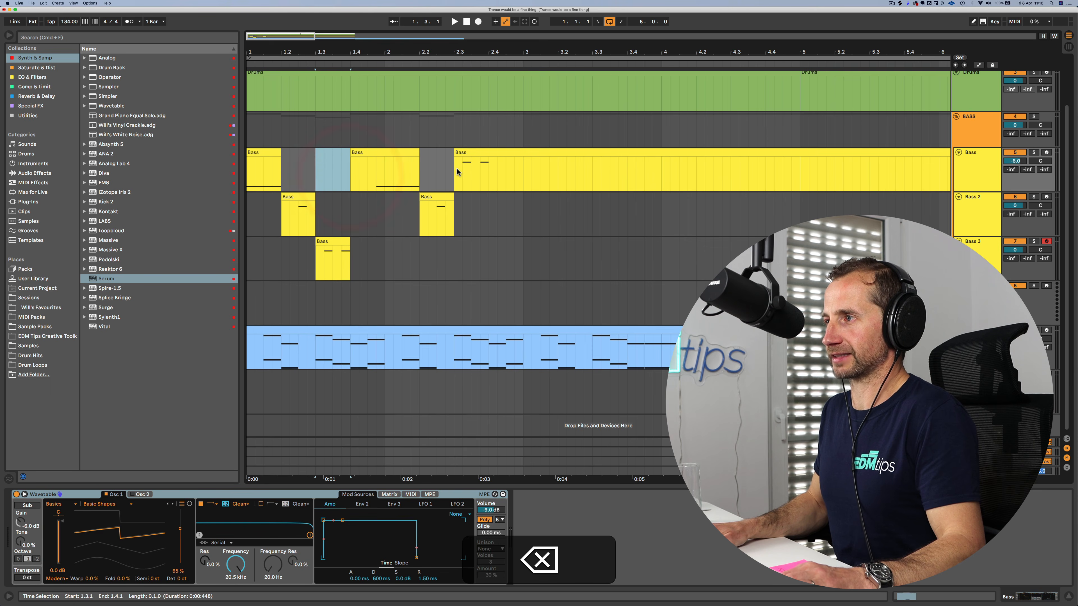
Step: Move the Bass clip segment between 2.3.1 and 2.4.1 to the same position on the Bass 3 track
drag(454, 170, 471, 170)
key(super+c)
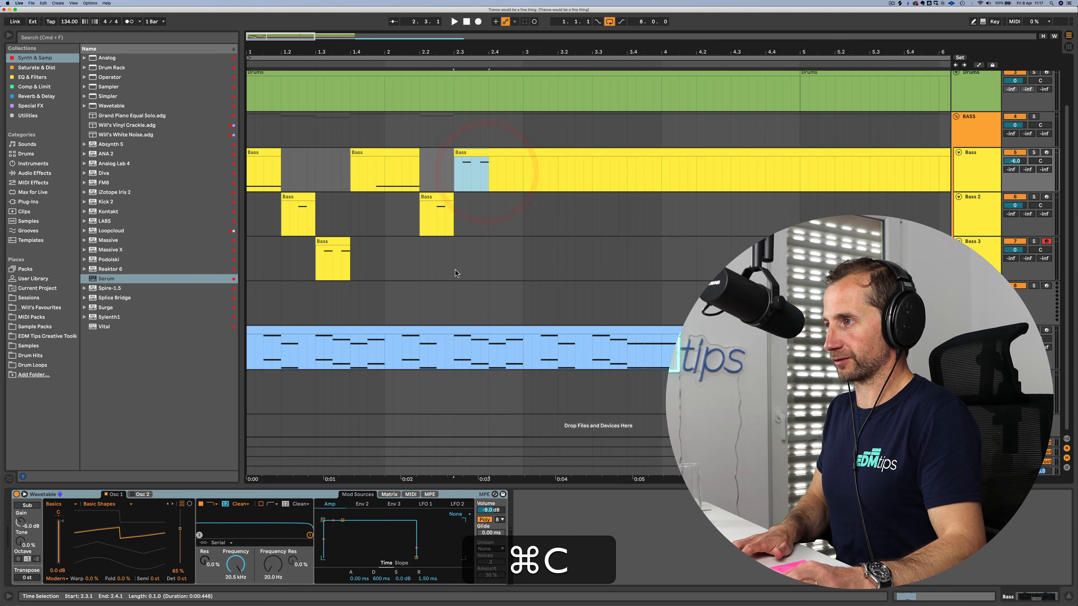
click(455, 267)
key(super+v)
drag(455, 179, 491, 180)
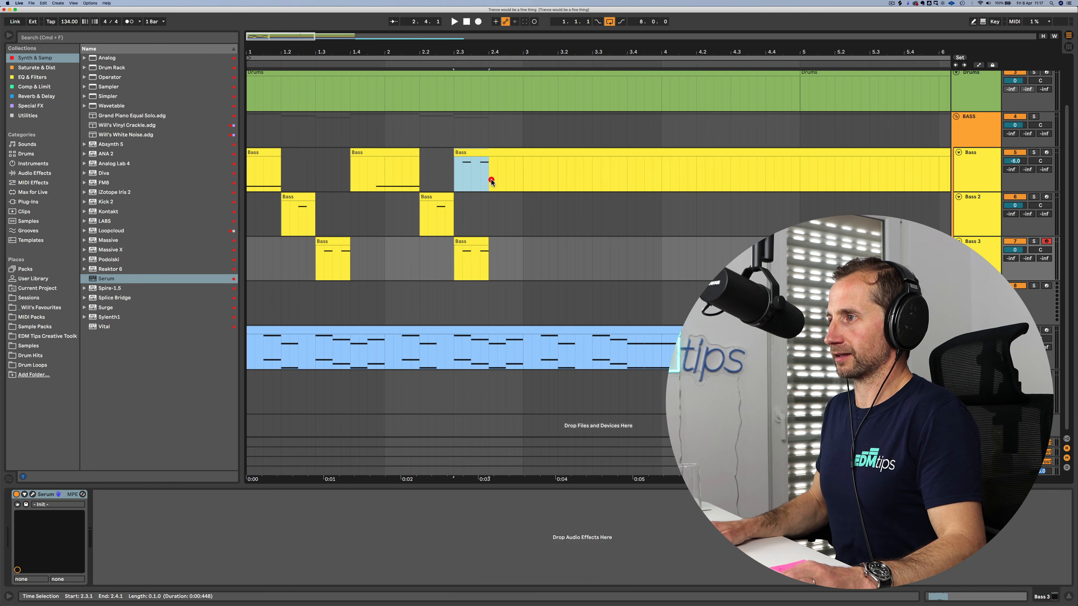
key(BackSpace)
Step: Trim the start of the remaining empty Bass clip to bar 3 and loop the first two bars of the arrangement
click(522, 263)
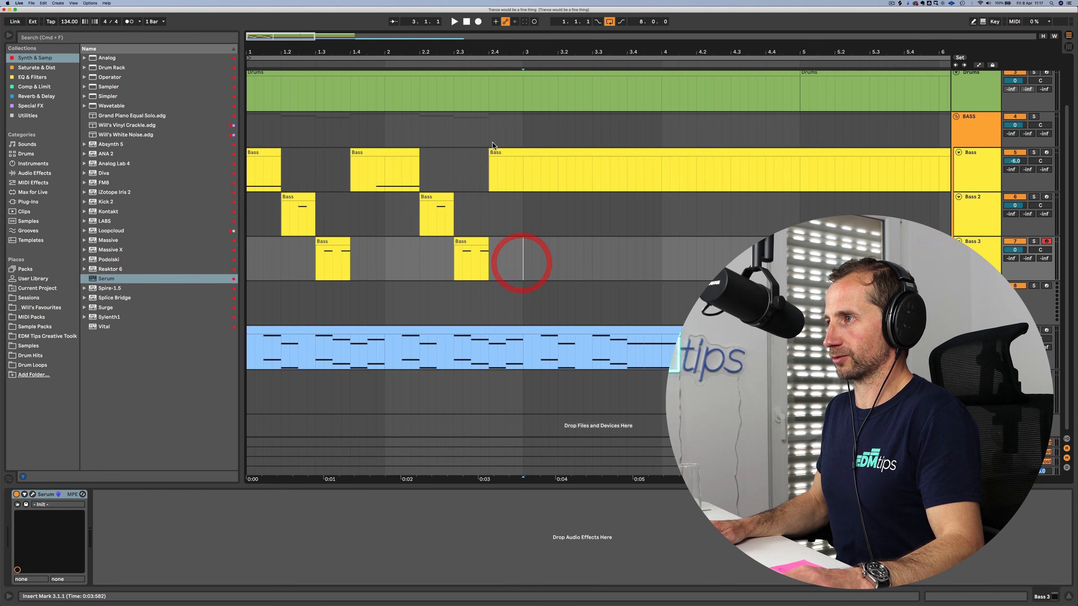
drag(490, 154, 523, 158)
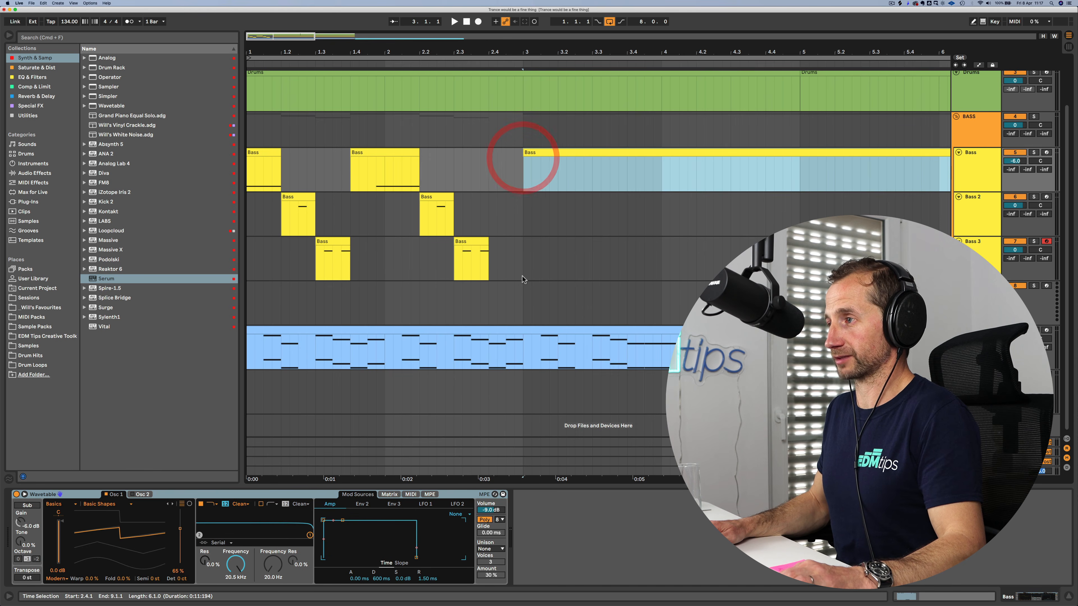
drag(522, 275, 247, 257)
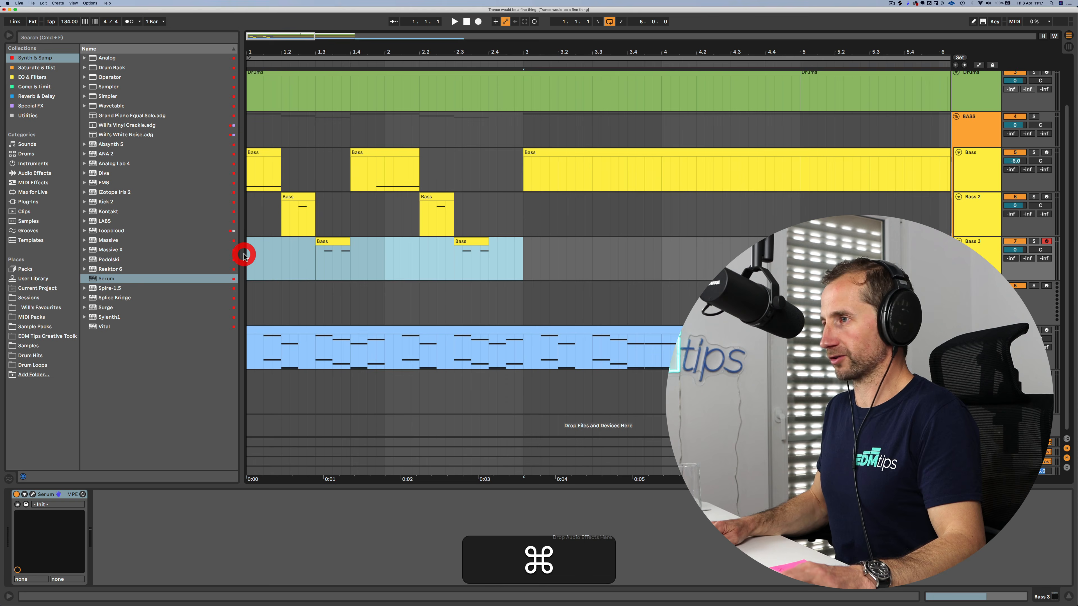
key(super+l)
Step: Set the volume of the Bass 2 and Bass 3 tracks to -6 dB
drag(1013, 209, 1013, 208)
text(-)
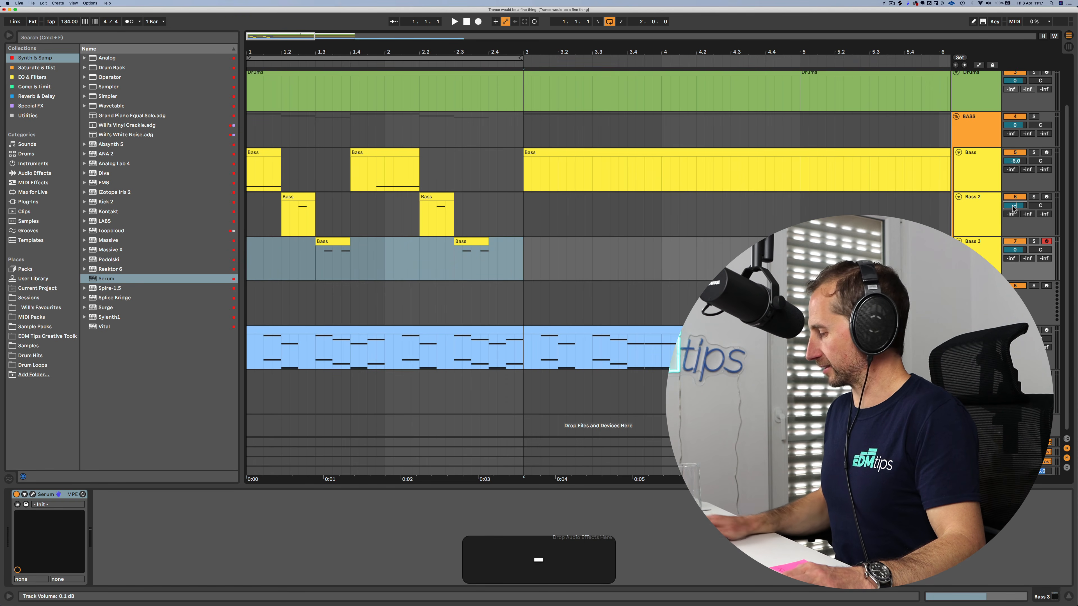
text(-6.)
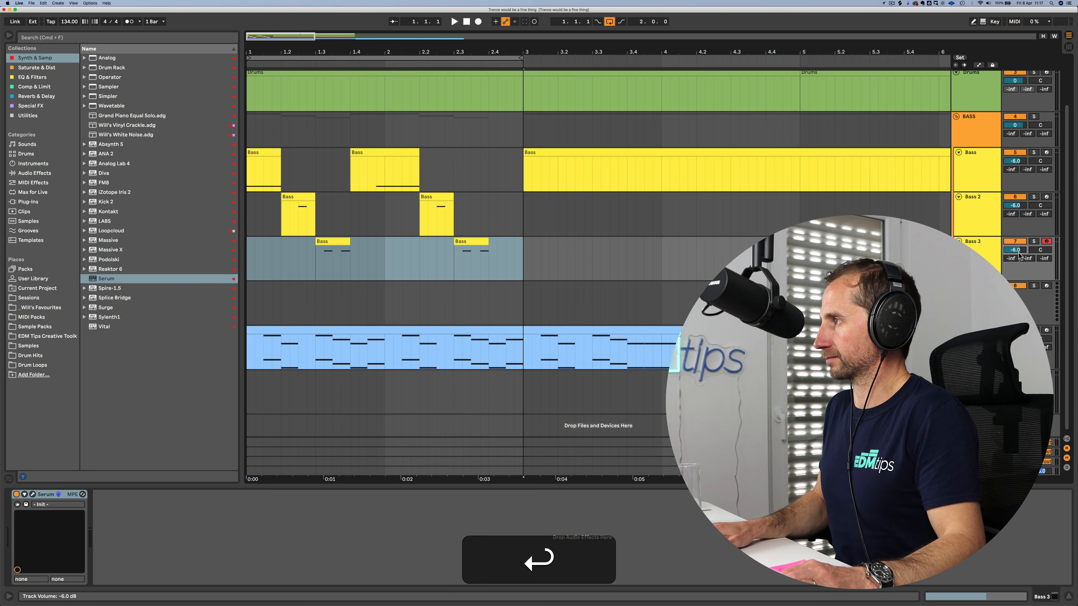
Step: Copy the first Bass clip onto the empty Bass 4 track and extend the copy to fill the first two bars
key(space)
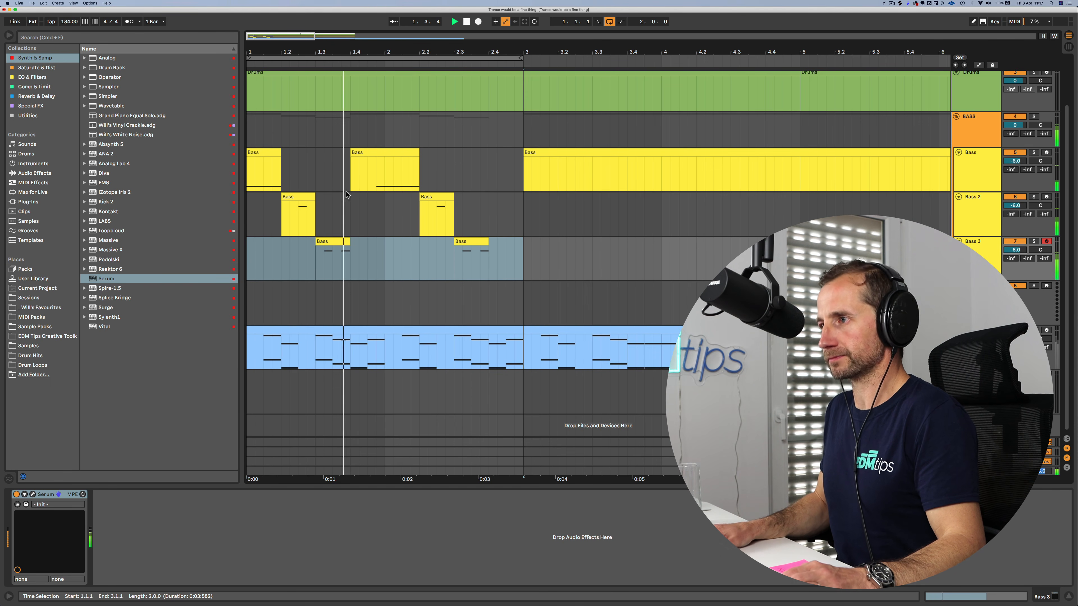
key(space)
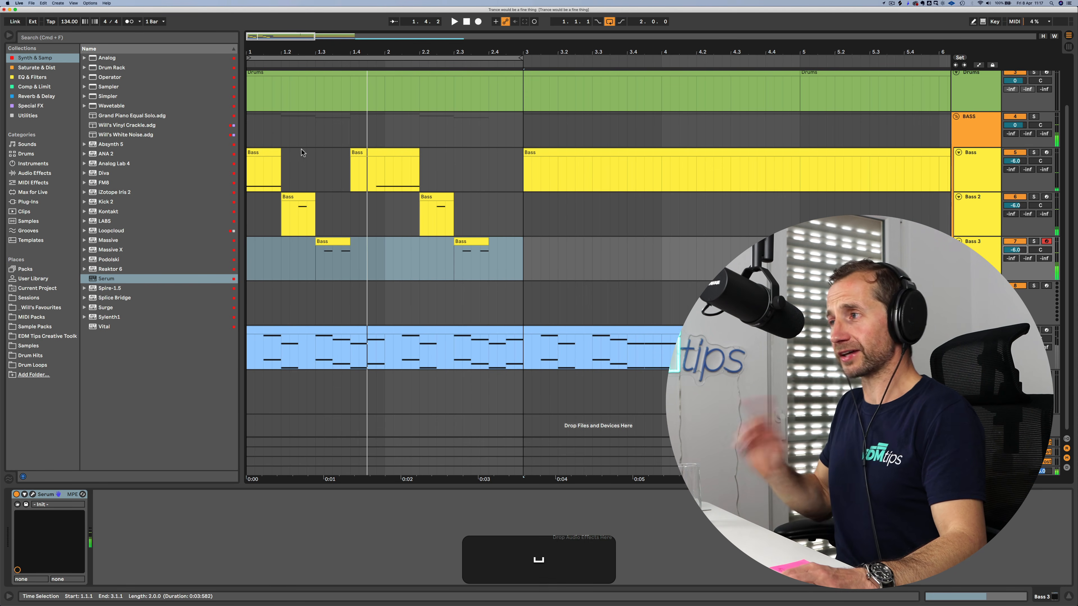
click(270, 153)
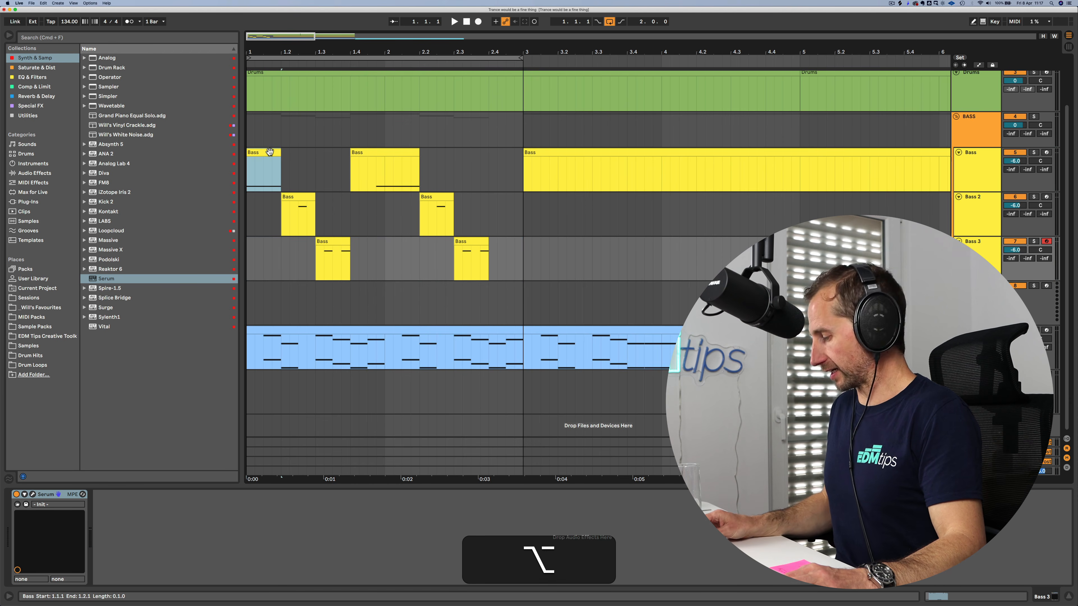
drag(267, 152, 263, 301)
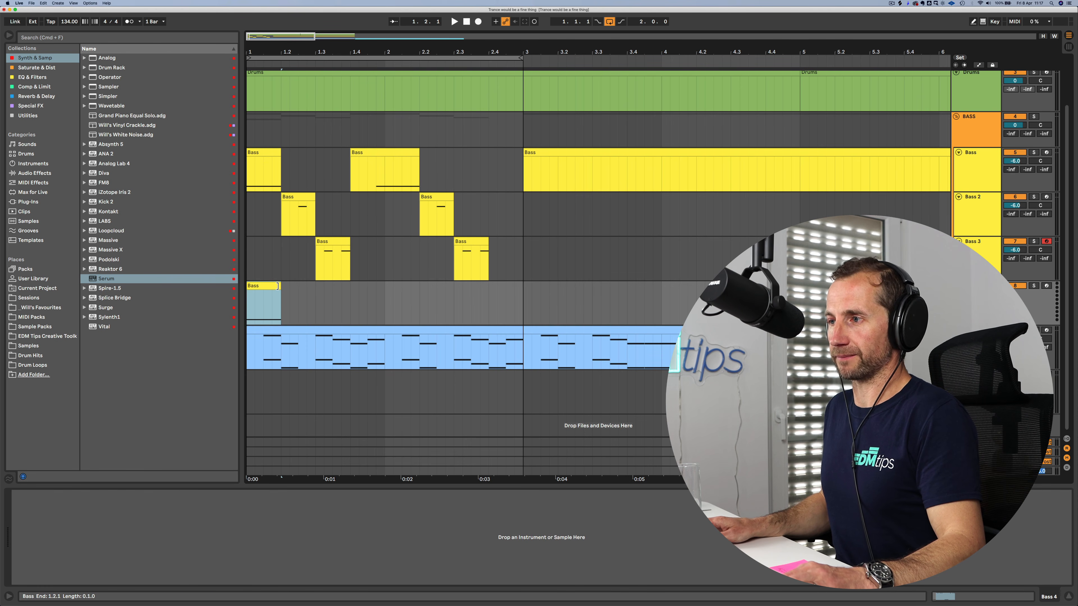
click(283, 288)
drag(283, 289, 514, 291)
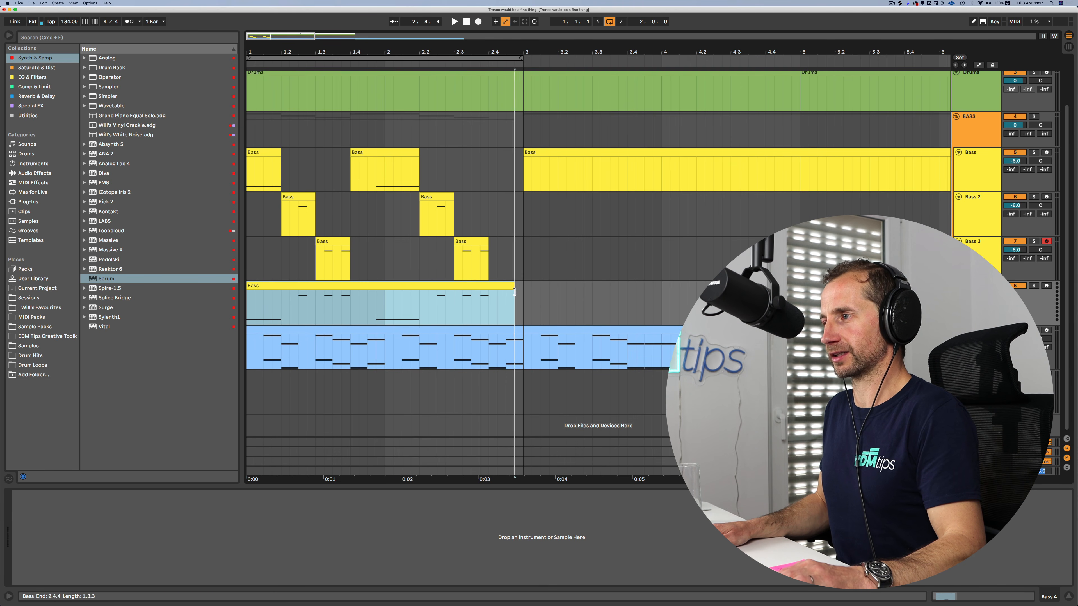
Step: Transpose the higher notes in the copied Bass 4 clip down two octaves so they sit on C0
double_click(504, 289)
drag(375, 334, 857, 304)
key(shift+Down)
key(shift+Down)
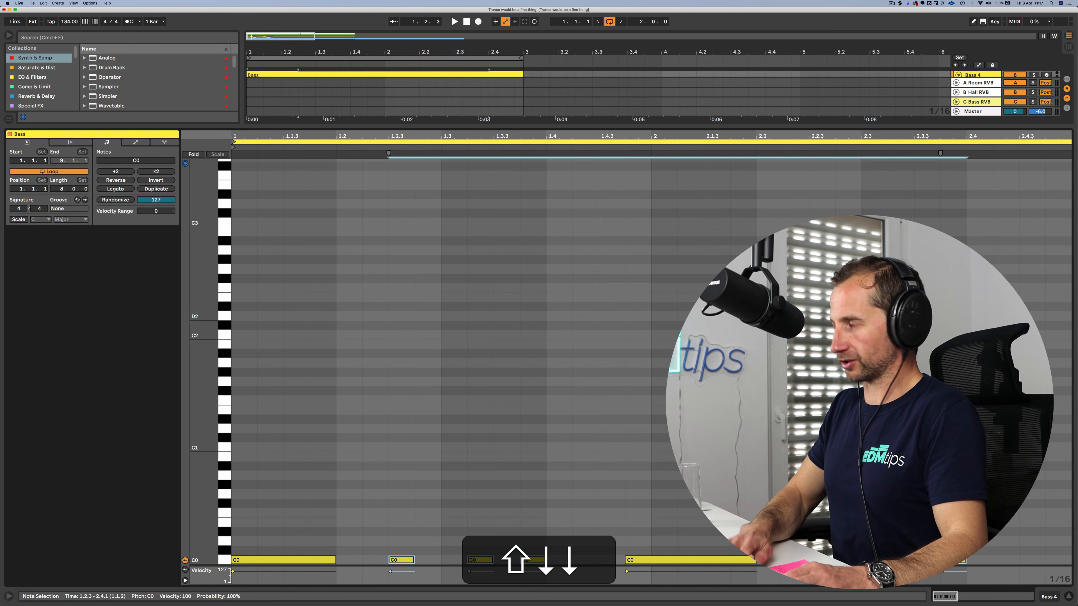
key(shift+Tab)
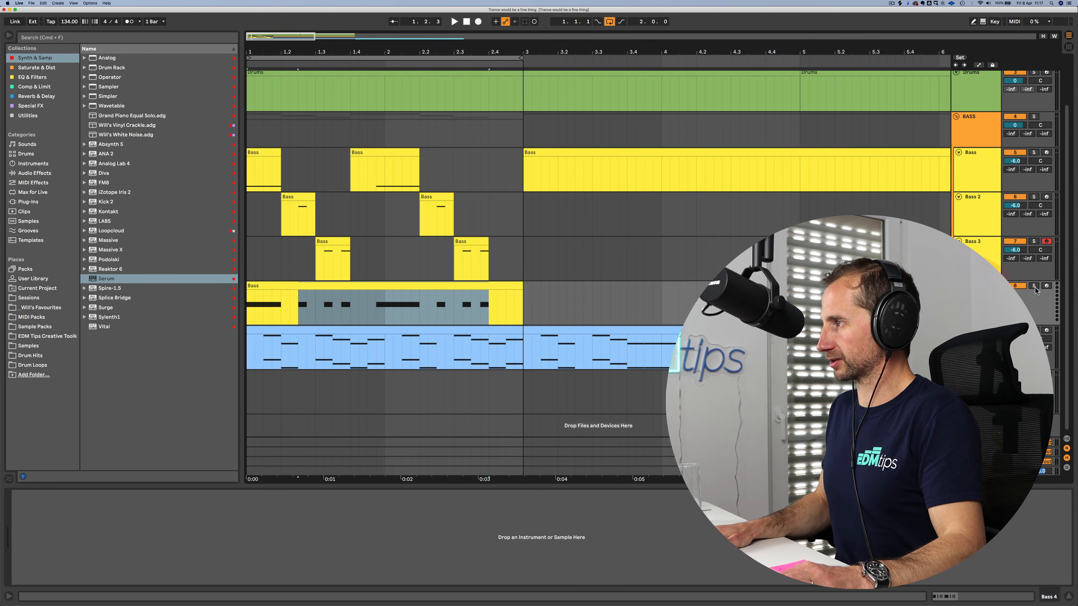
Step: Solo the Bass 4 track and rename it Sub Bass
key(super+r)
key(shift+super+r)
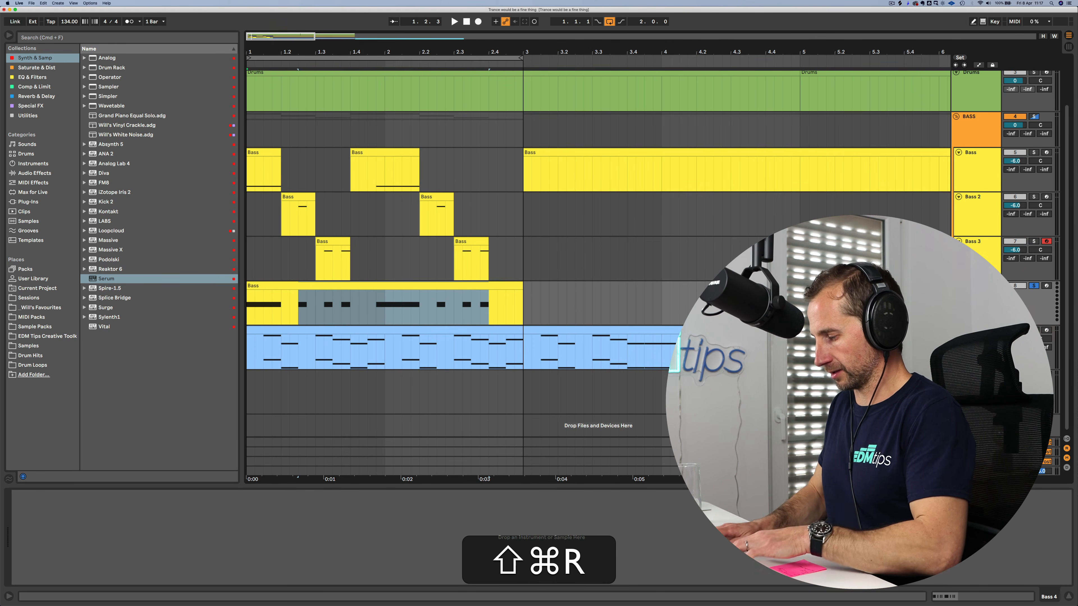
key(shift+super+s)
text(Sub)
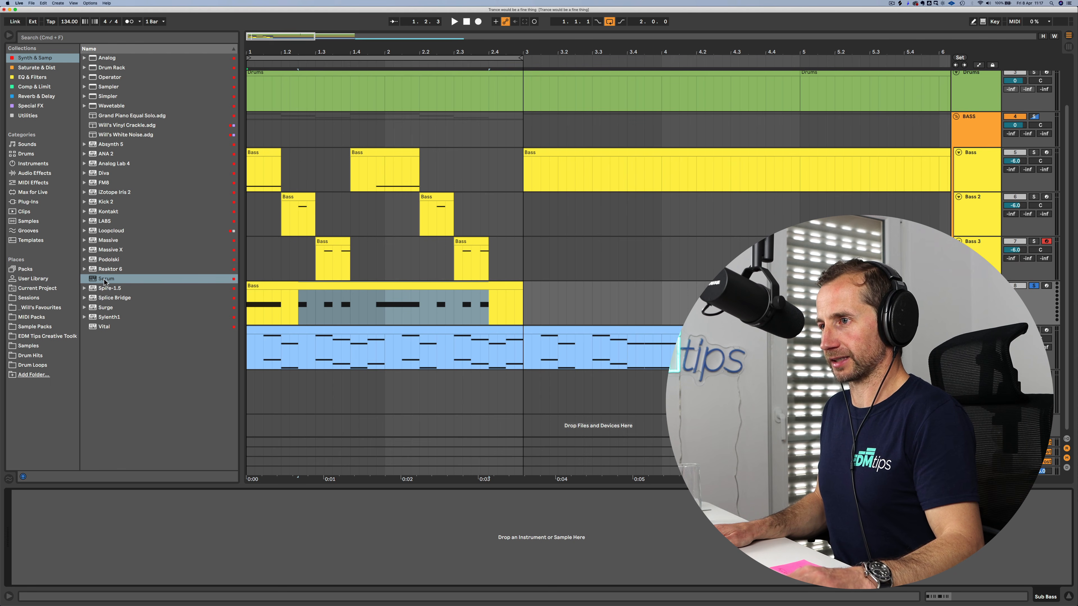
Step: Load Operator onto the Sub Bass track and set its envelope release to 4.31 ms
click(109, 78)
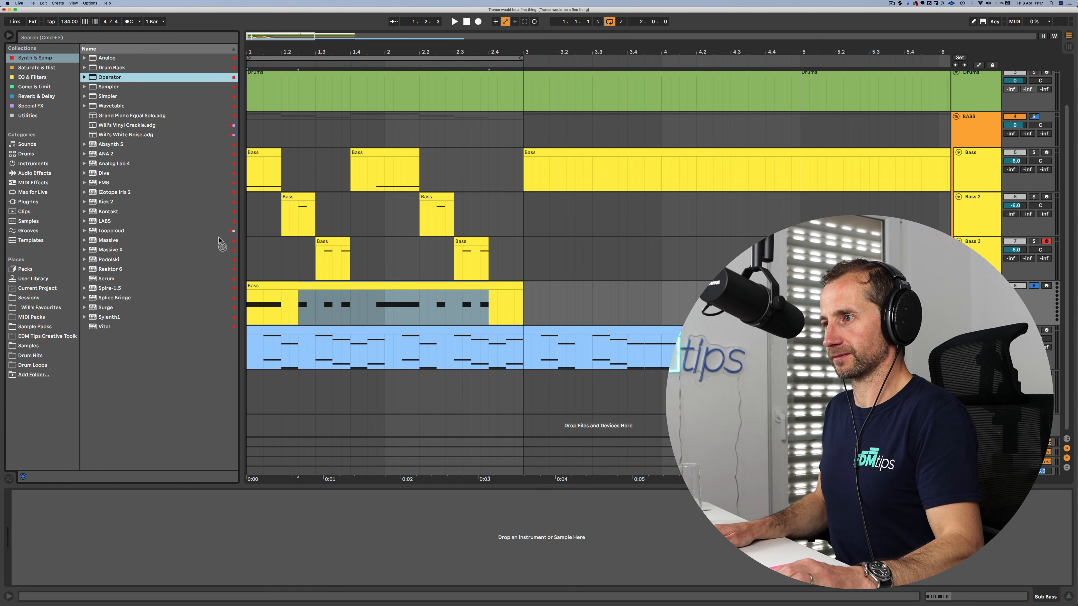
drag(259, 295, 258, 291)
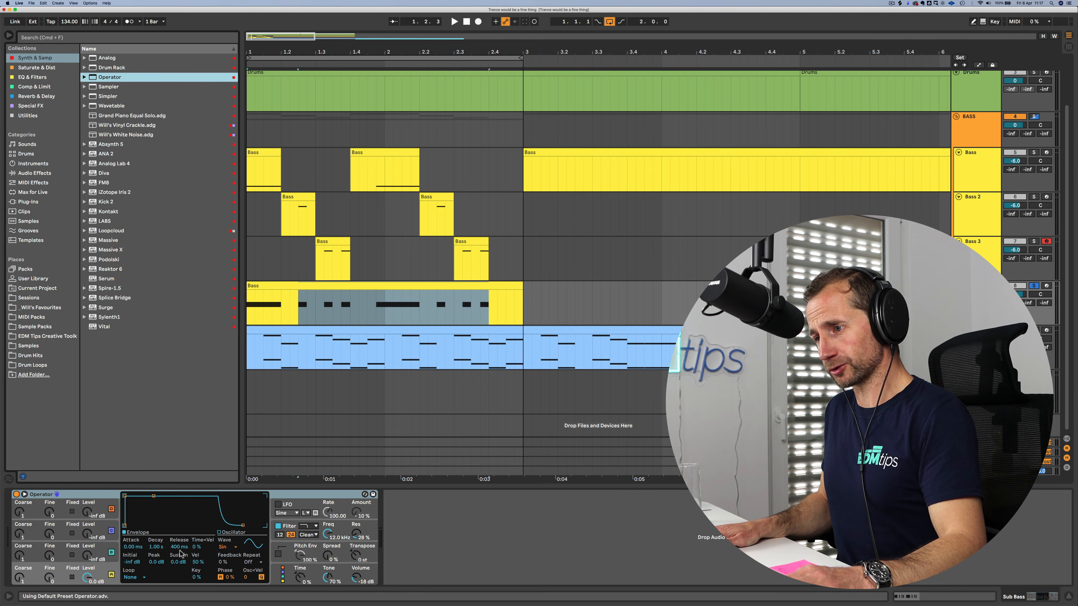
drag(178, 548, 179, 557)
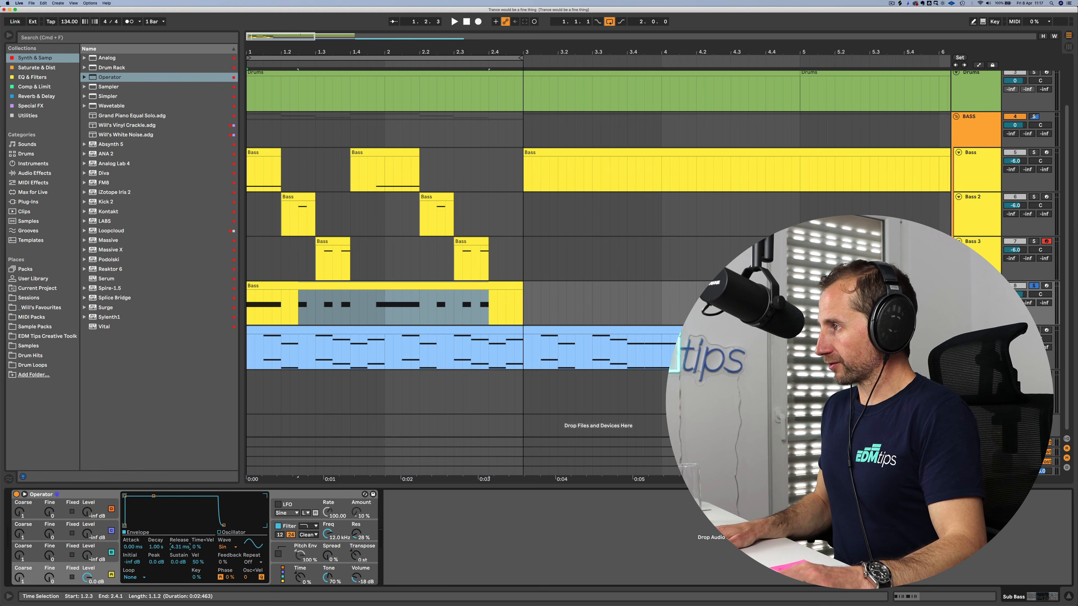
Step: Solo the whole BASS group and mute the Bass, Bass 2 and Bass 3 tracks to isolate the sub bass
key(space)
click(992, 293)
click(995, 276)
click(993, 286)
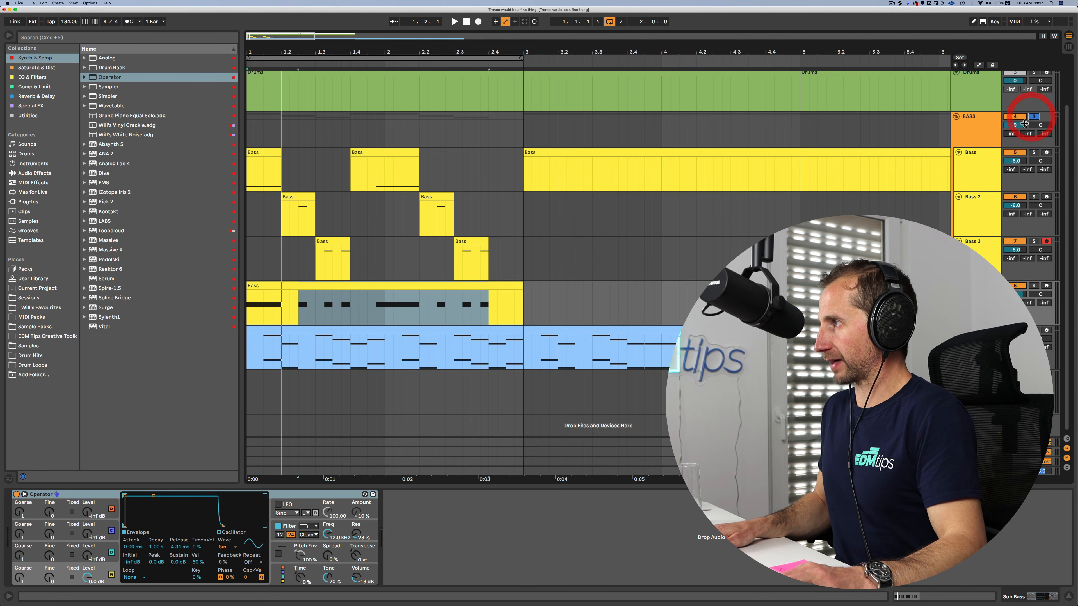
key(space)
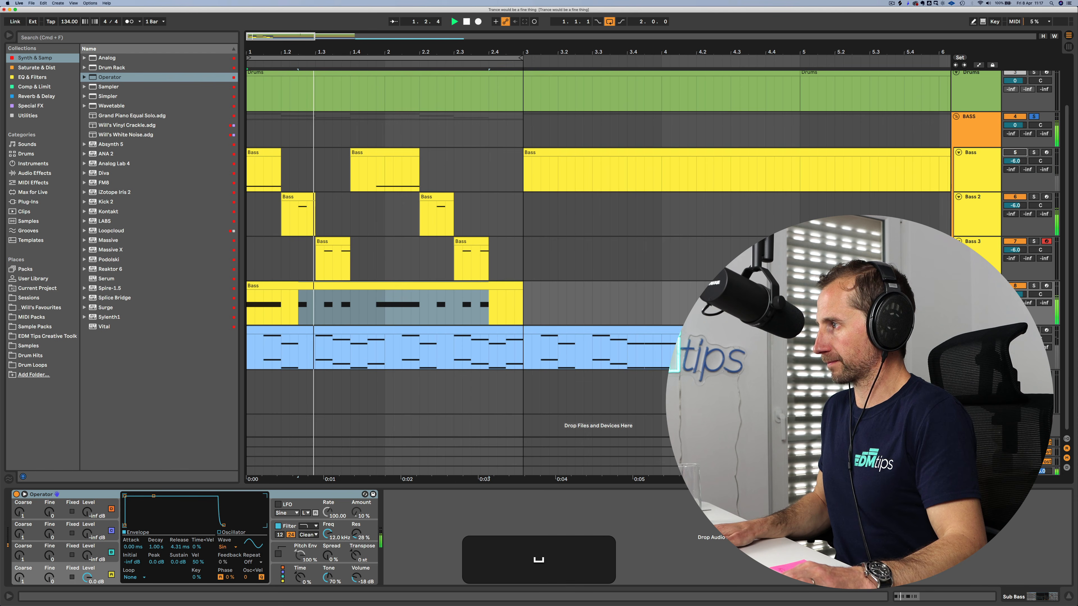
click(1015, 242)
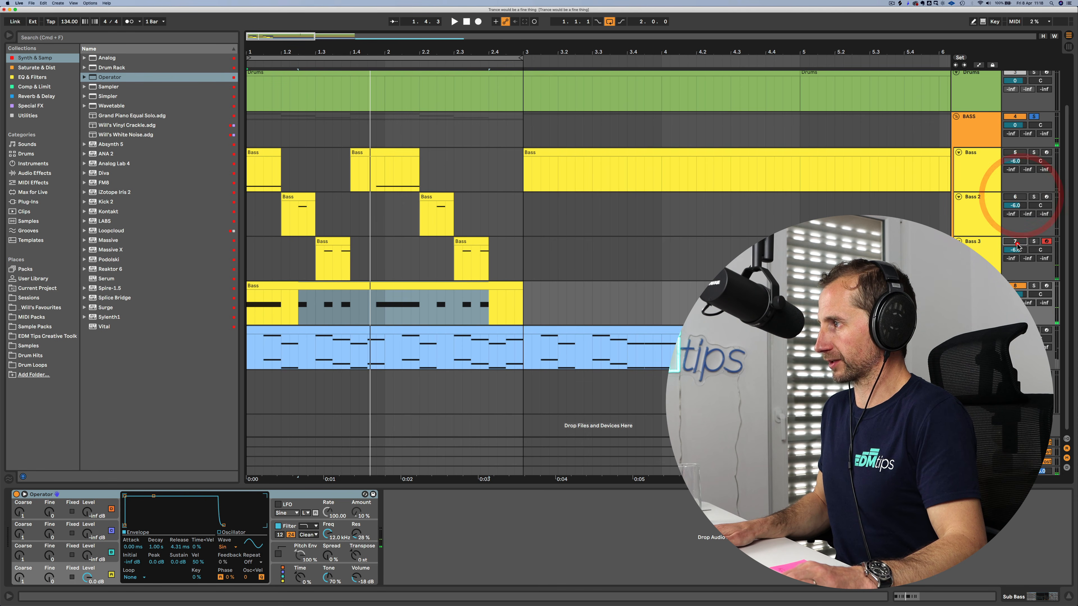
Step: Play the sub bass and raise Operator's volume to -8.6 dB
key(space)
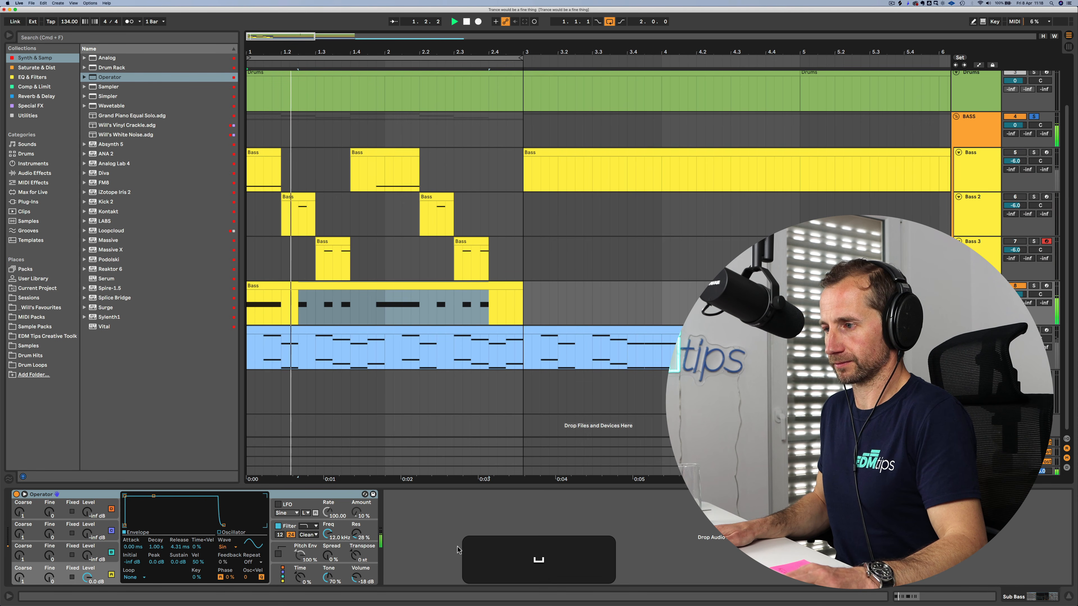
drag(354, 573, 354, 553)
key(space)
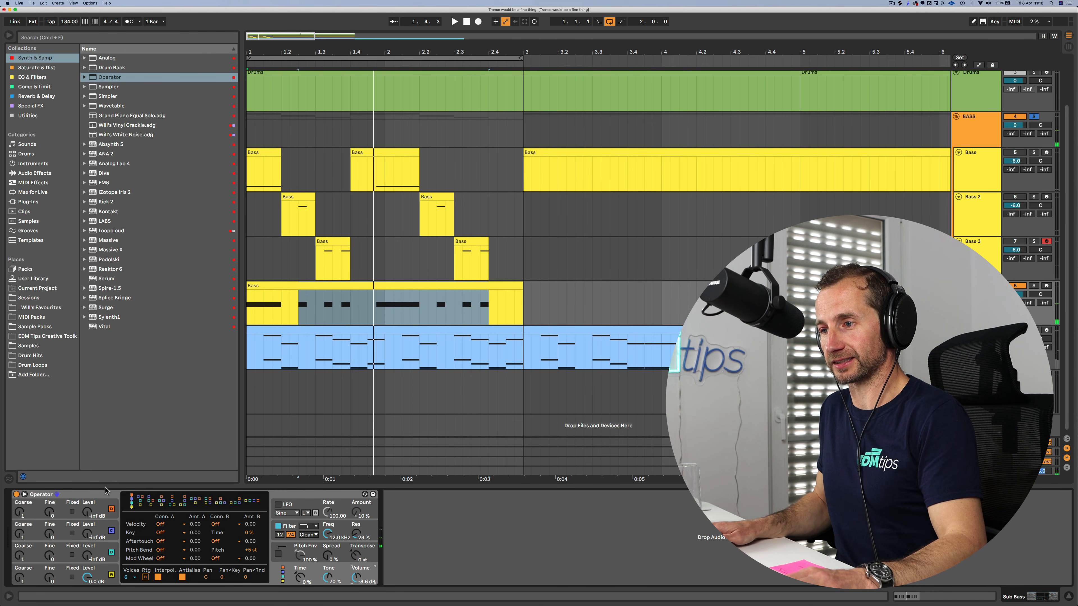
Step: Add EQ Eight after Operator on the Sub Bass track
click(95, 495)
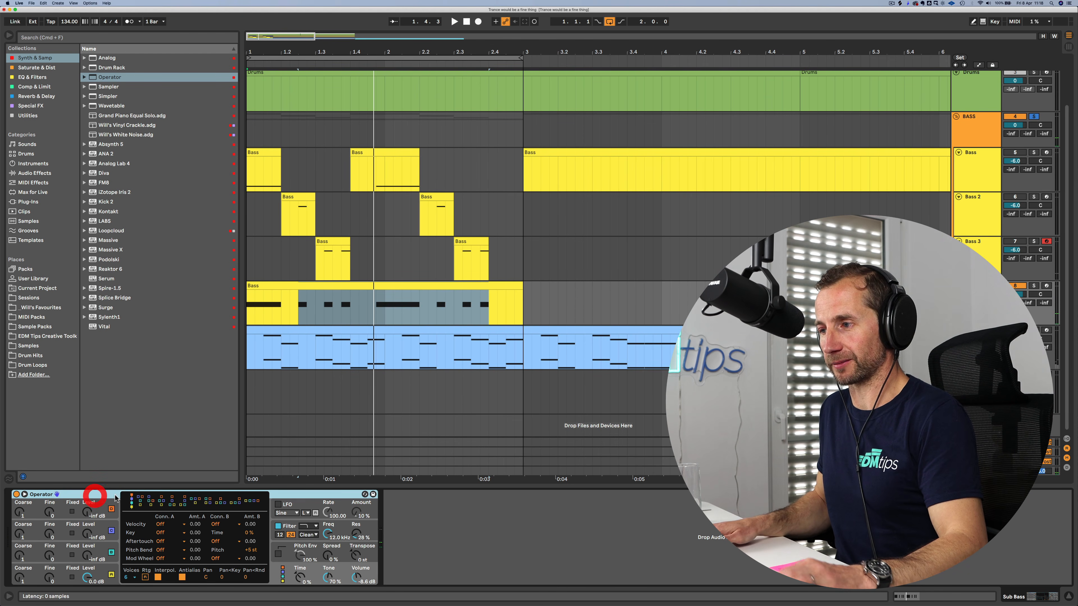
click(42, 76)
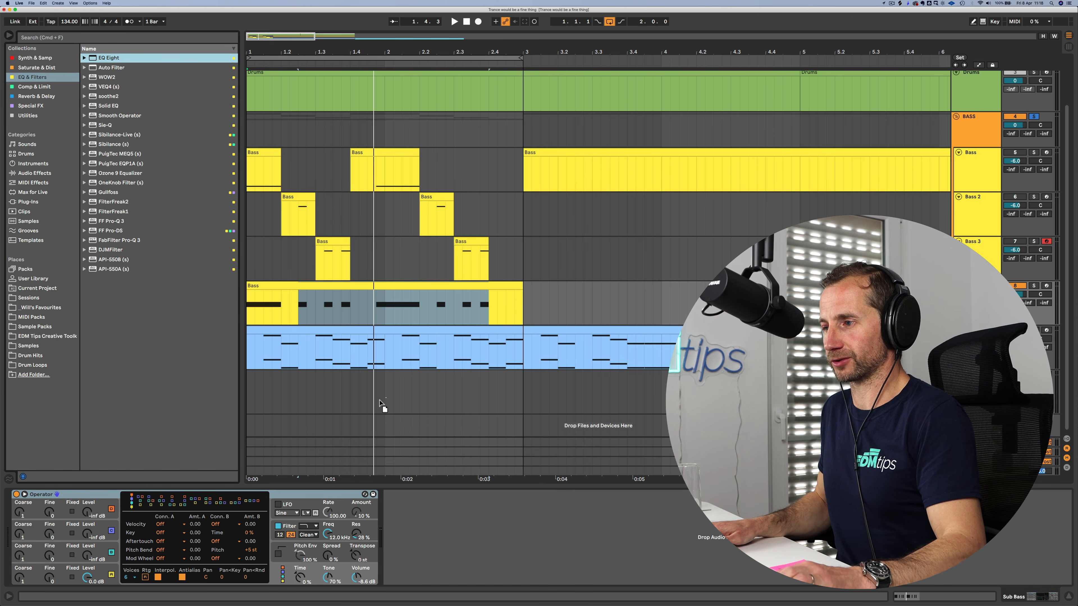
drag(425, 529, 426, 530)
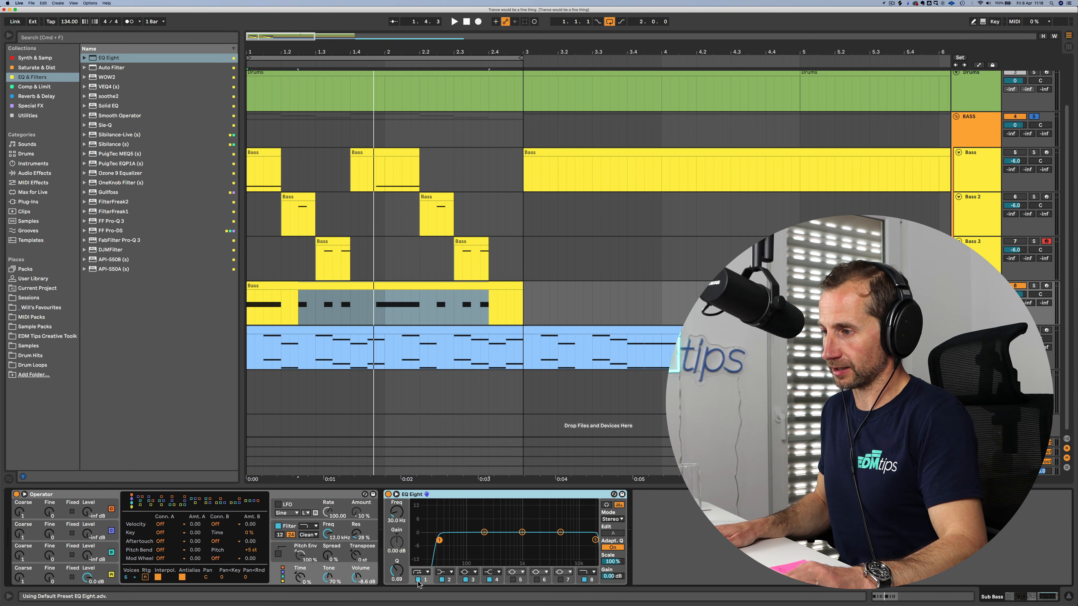
Step: Set EQ Eight's band 8 to a steep low-pass at 102 Hz while playing back the sub bass
click(595, 541)
key(space)
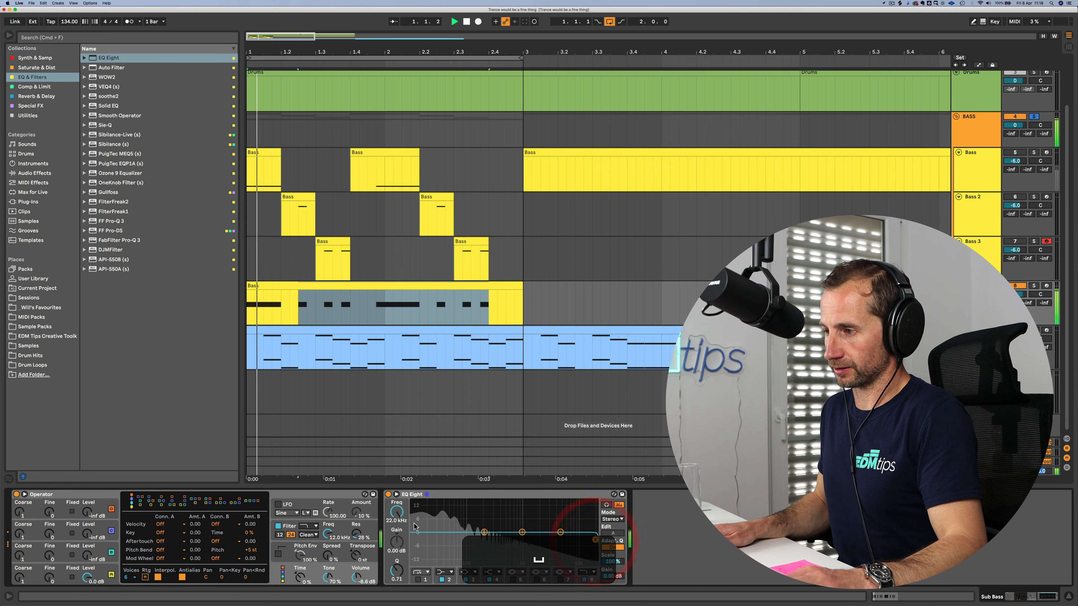
key(space)
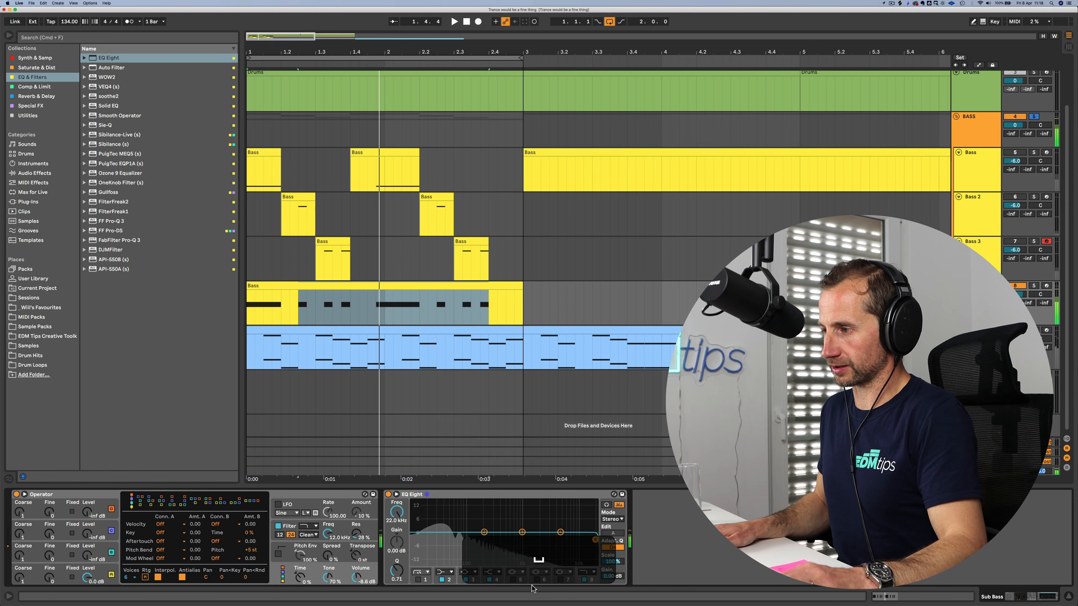
drag(397, 512, 397, 520)
key(space)
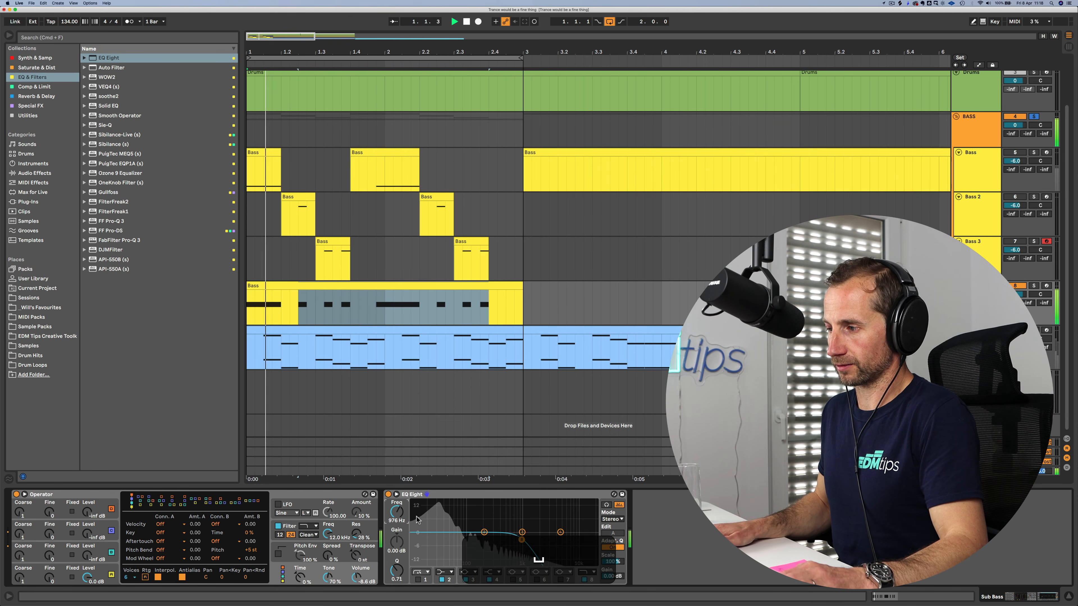
click(586, 571)
click(586, 566)
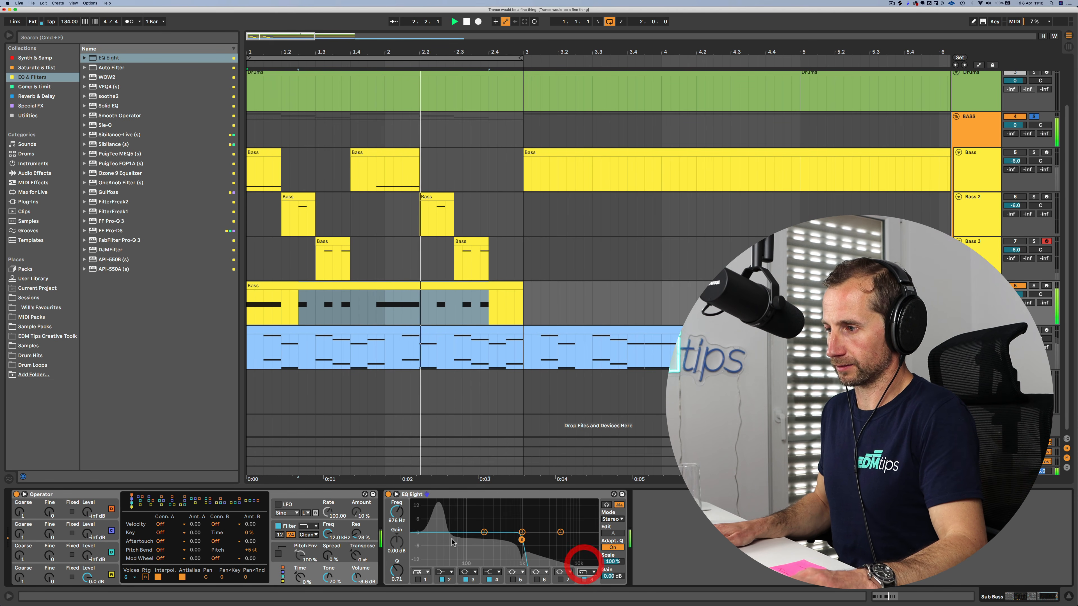
drag(397, 511, 397, 539)
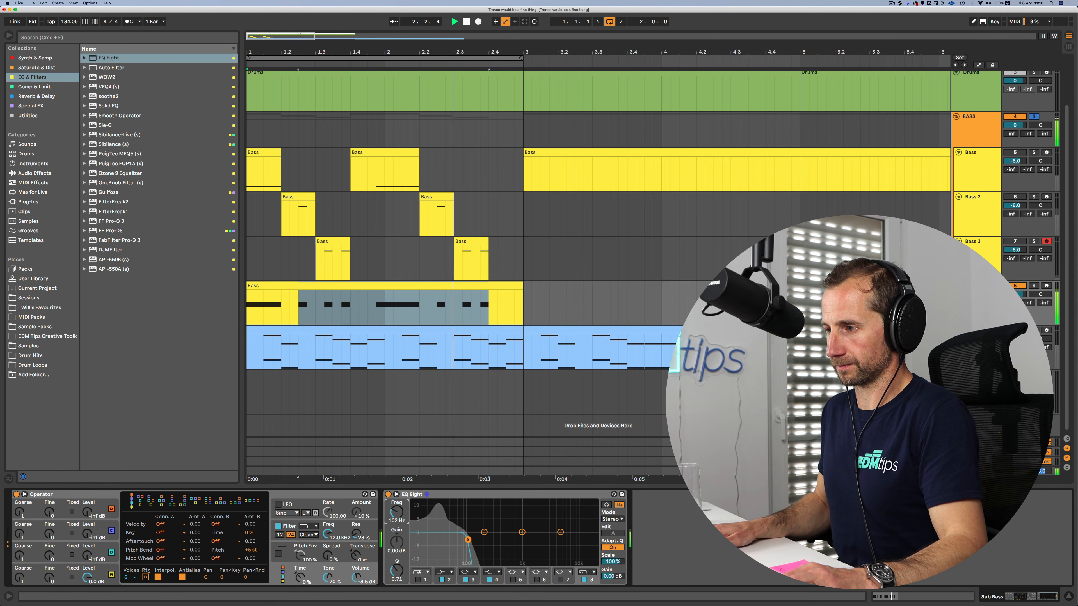
key(space)
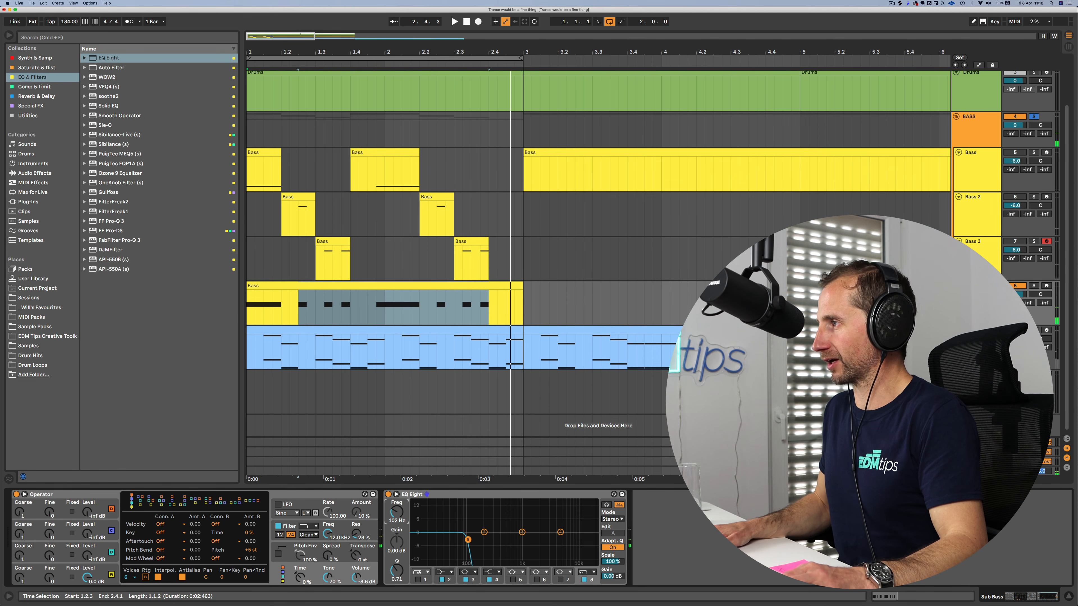
Step: Select the Bass track, unmute it and solo it
click(973, 180)
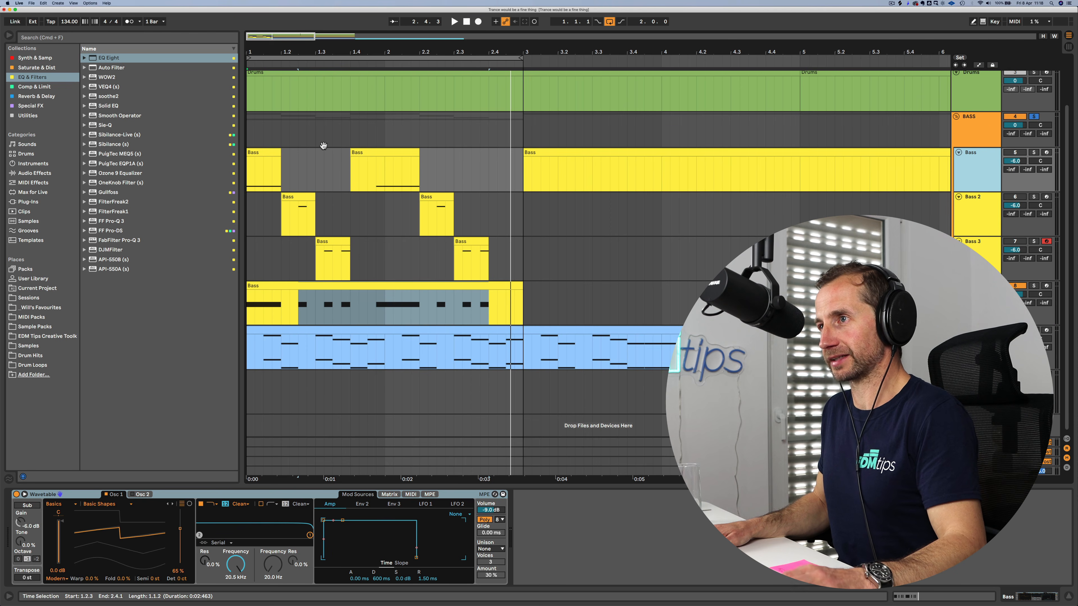
click(91, 57)
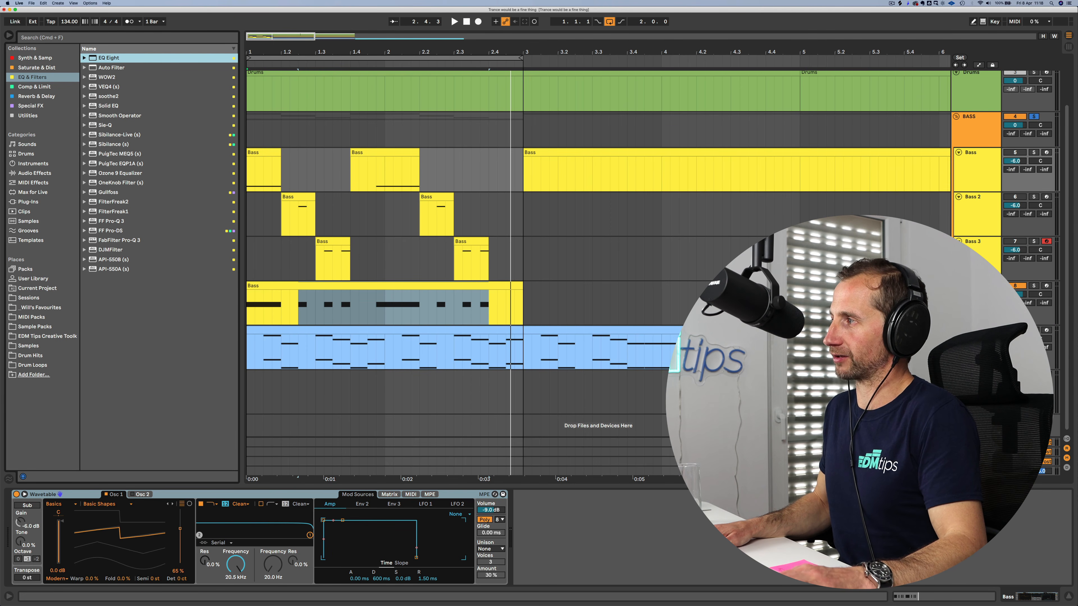
click(980, 172)
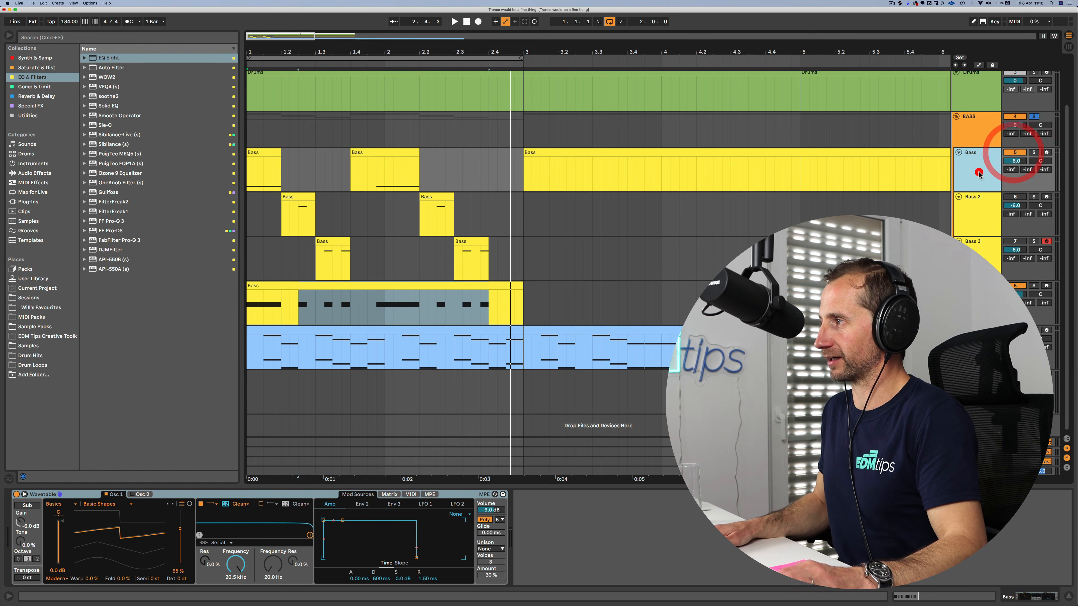
click(1034, 152)
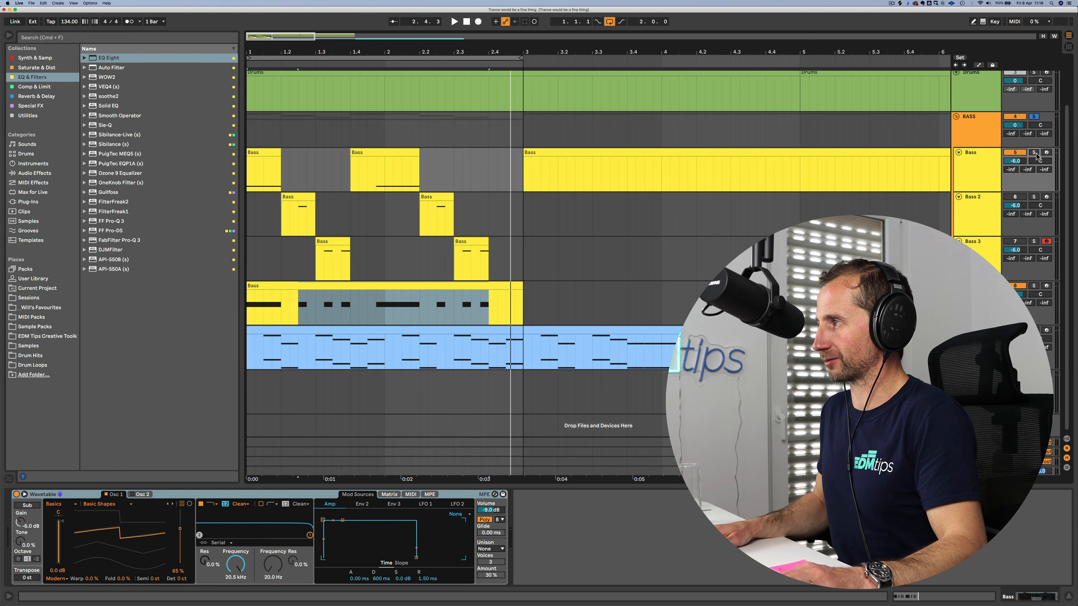
Step: Group the Bass track's Wavetable into an Instrument Rack and duplicate its chain
click(76, 495)
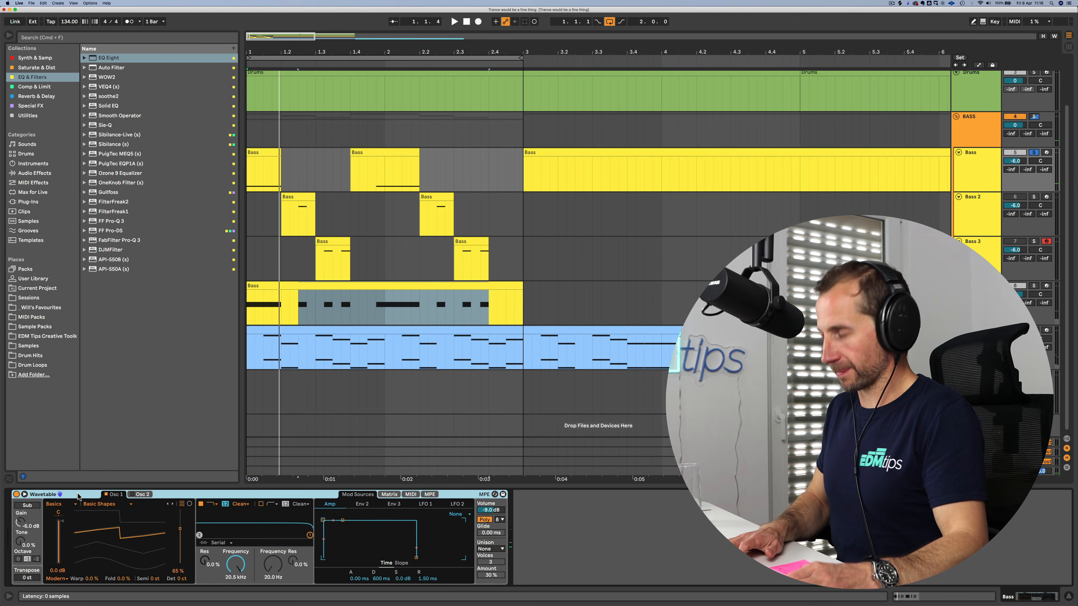
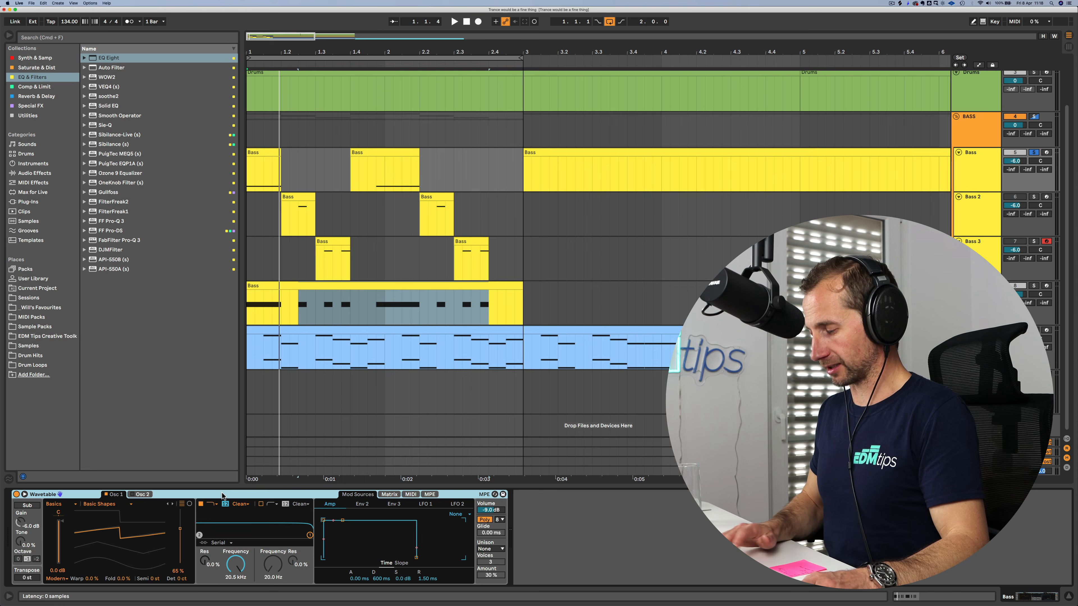
key(cmd+g)
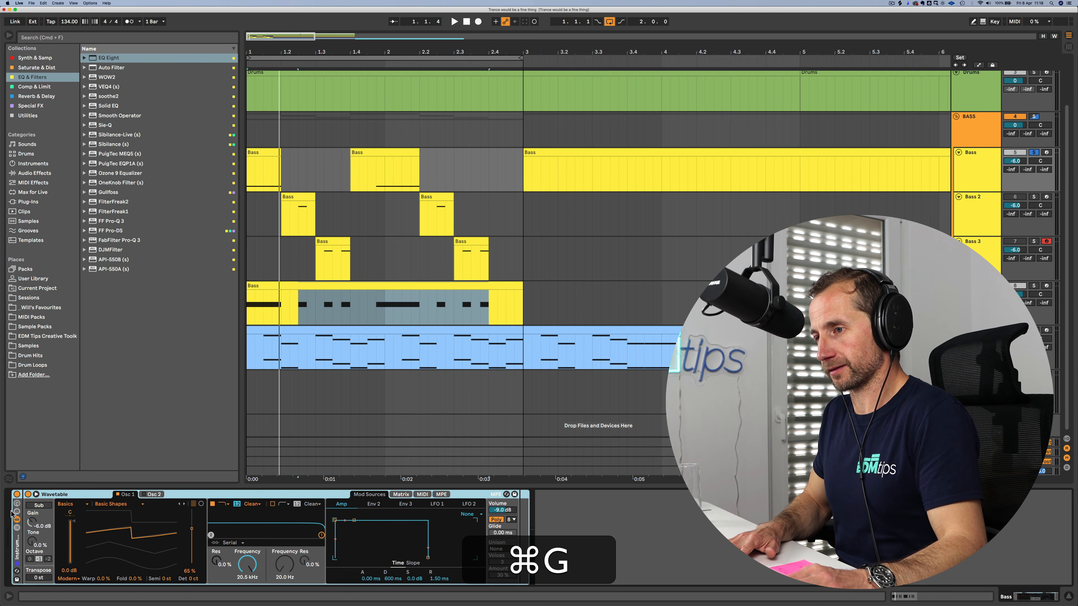
click(17, 520)
click(41, 520)
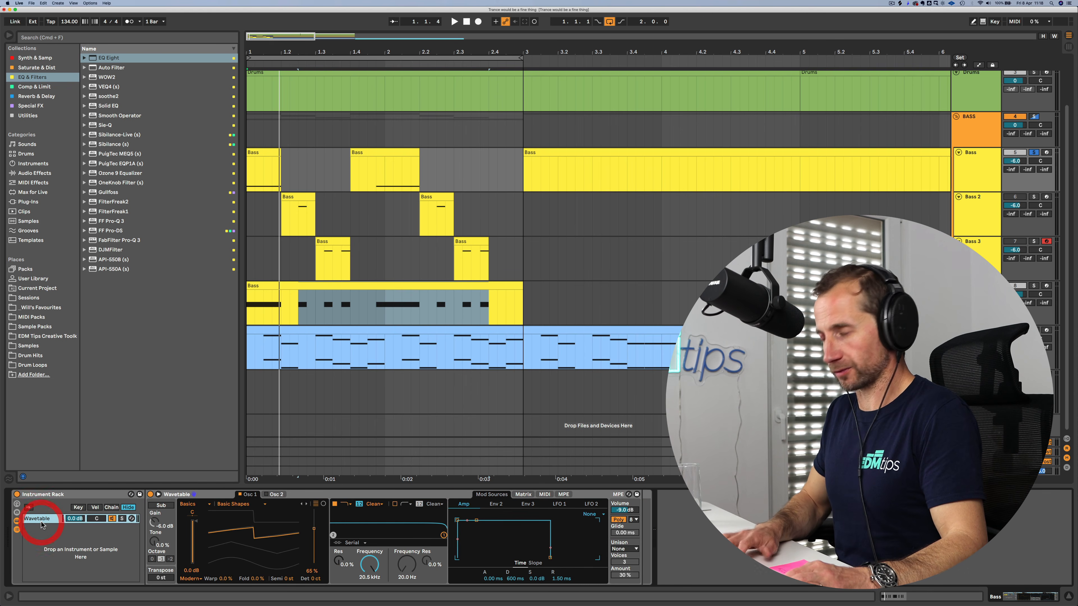
key(super+d)
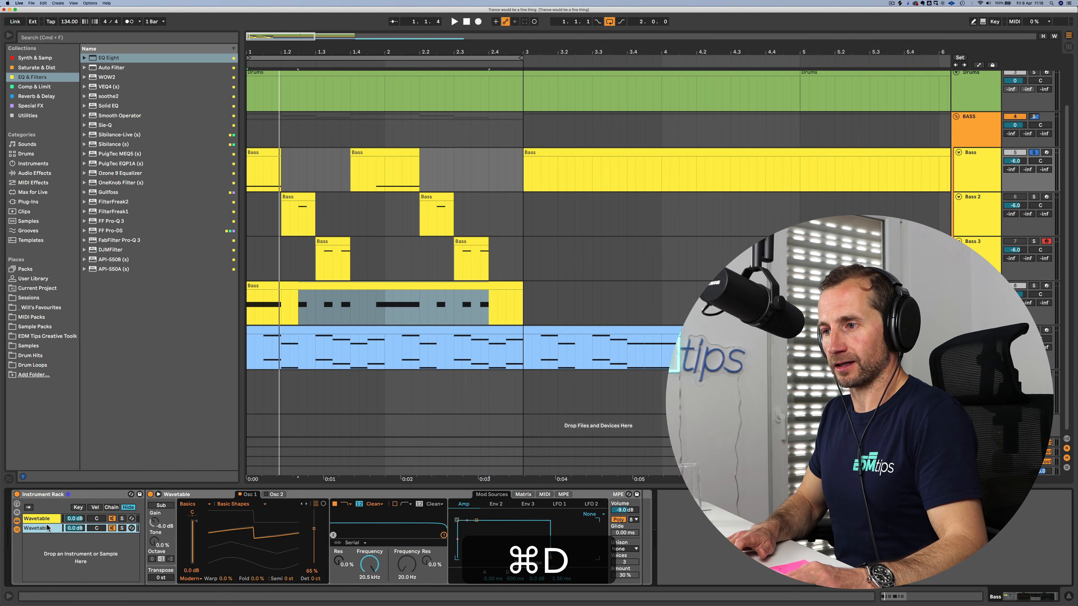
Step: Pan the rack's two Wavetable chains to 50L and 50R, and add a centred, deactivated third copy of the chain
click(95, 520)
click(97, 528)
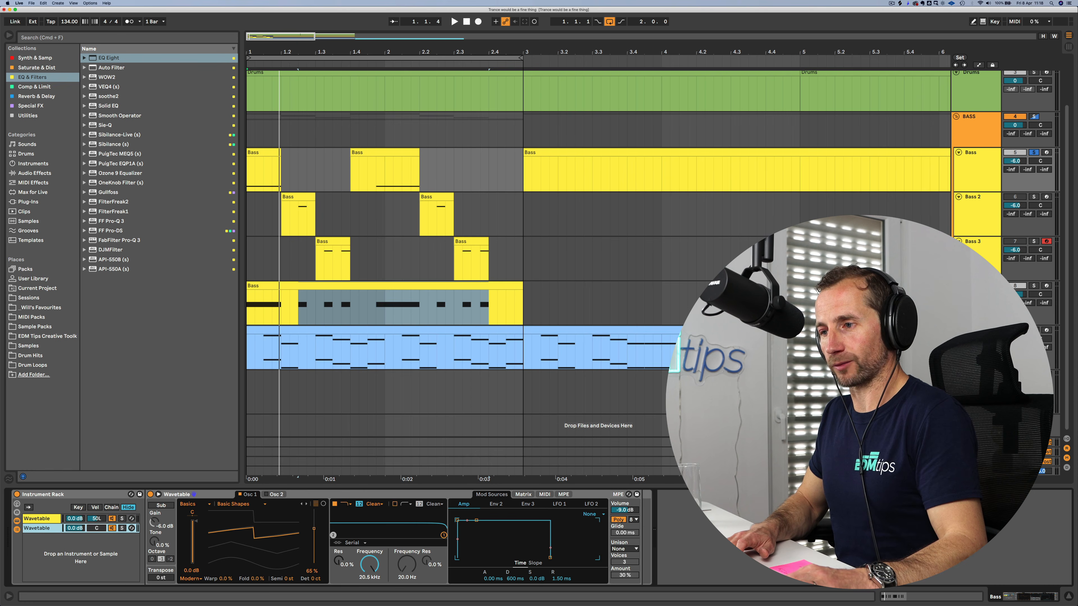
key(super+d)
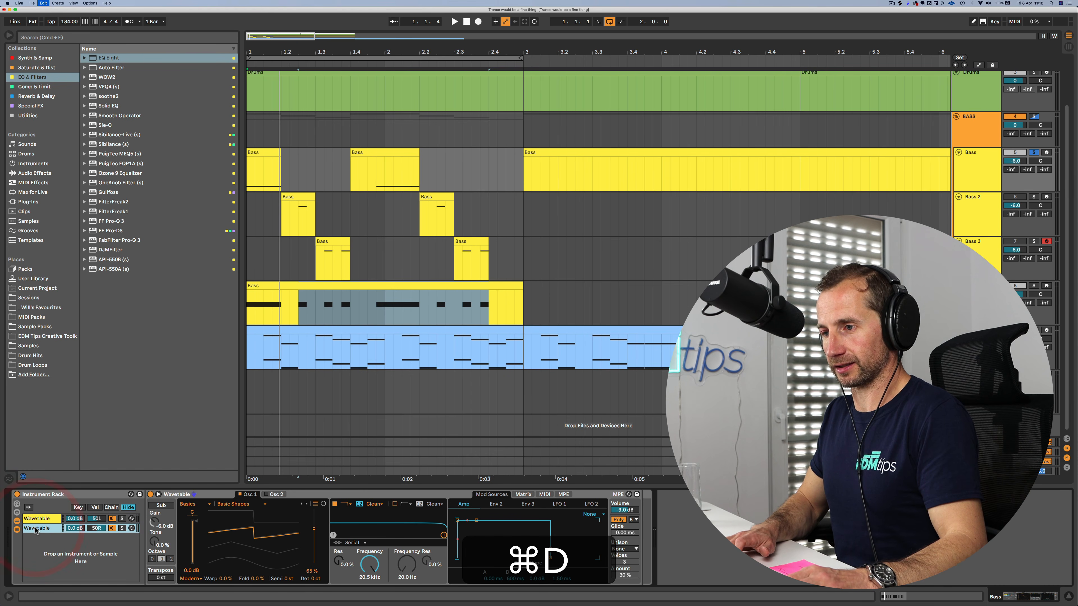
click(97, 538)
text(0)
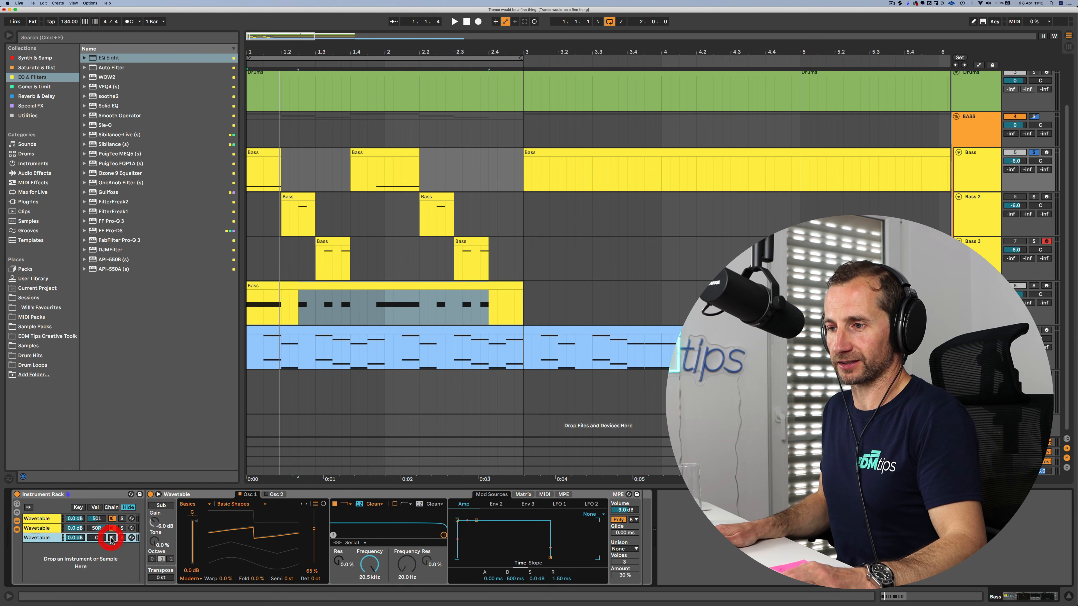
Step: Set oscillator 1's wavetable position to 89% on the 50R Wavetable chain while auditioning the bass
click(29, 519)
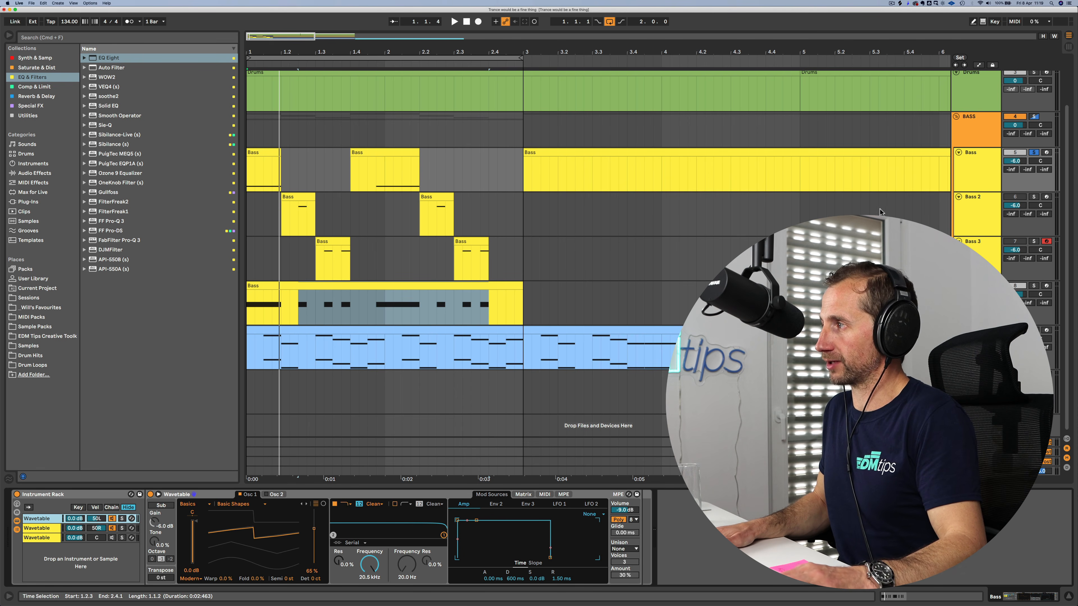
key(space)
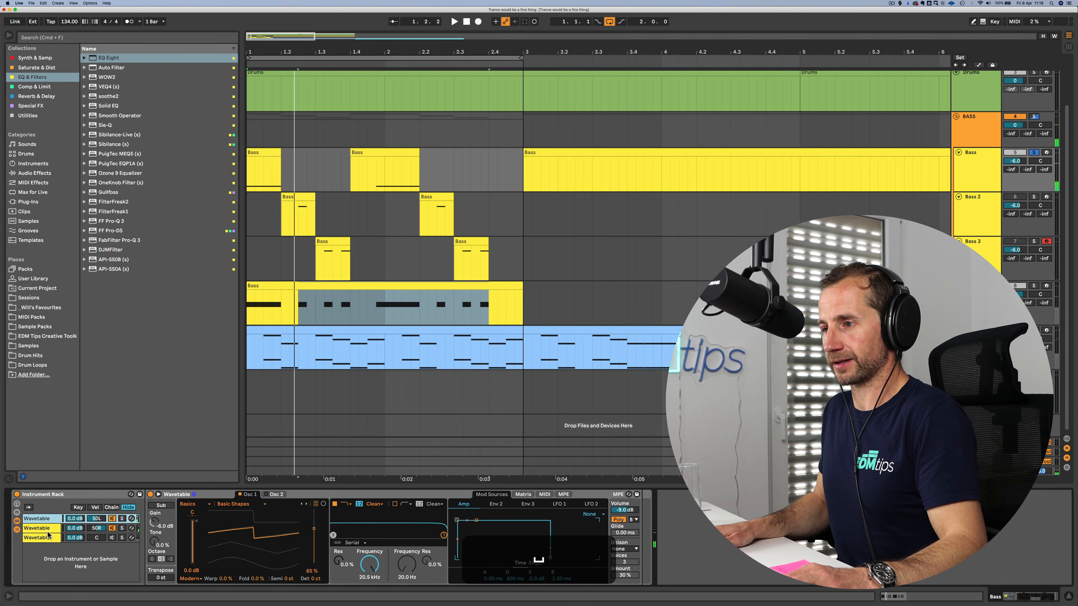
click(42, 531)
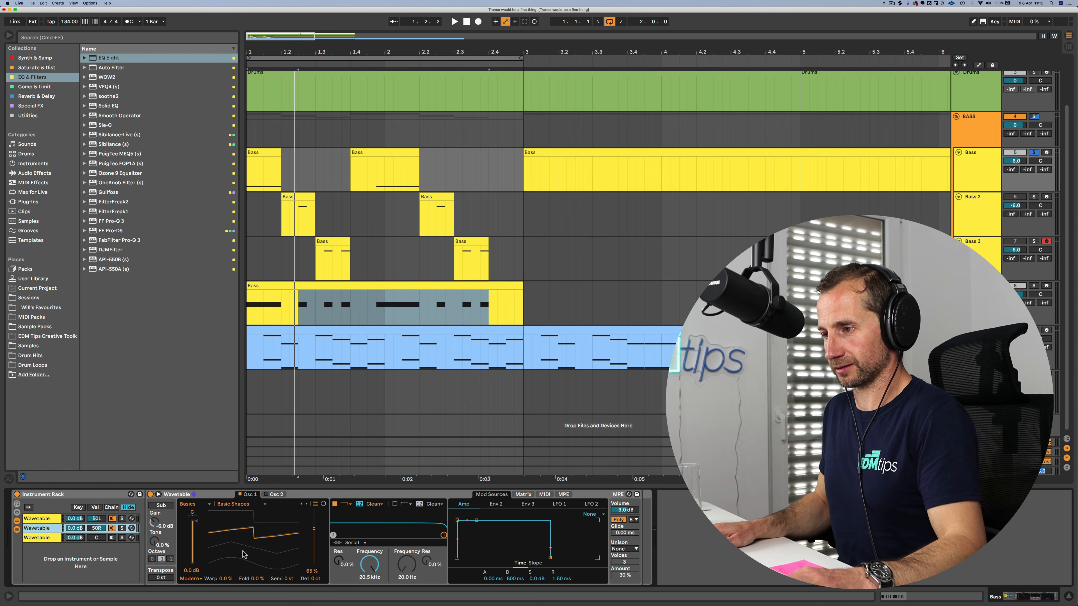
key(space)
drag(255, 539, 211, 542)
key(space)
key(space)
key(space)
key(space)
key(space)
key(space)
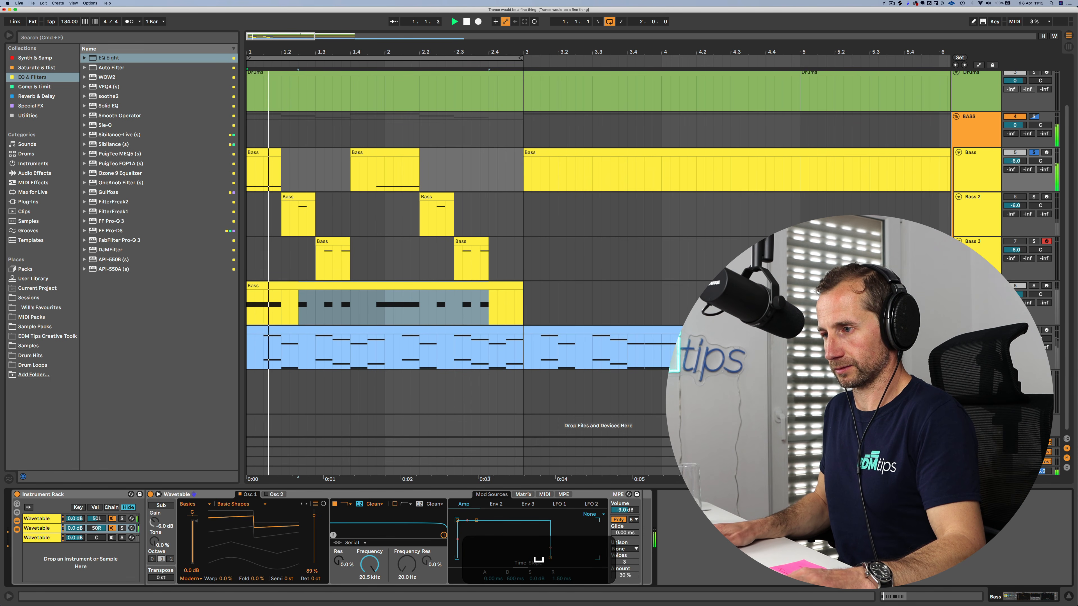
Step: Set oscillator 1's Warp to 16% on the 50R Wavetable chain while auditioning the bass
key(space)
drag(222, 579, 222, 579)
key(space)
key(space)
key(space)
key(space)
key(space)
key(space)
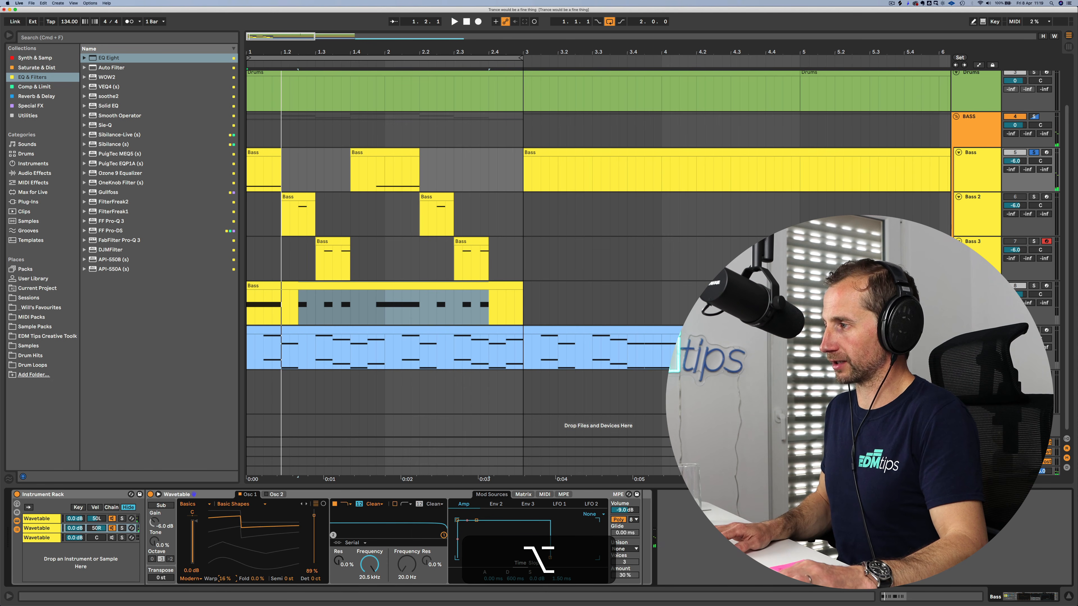
Step: Switch the Utility on the master track to mono and play back the bass
click(976, 471)
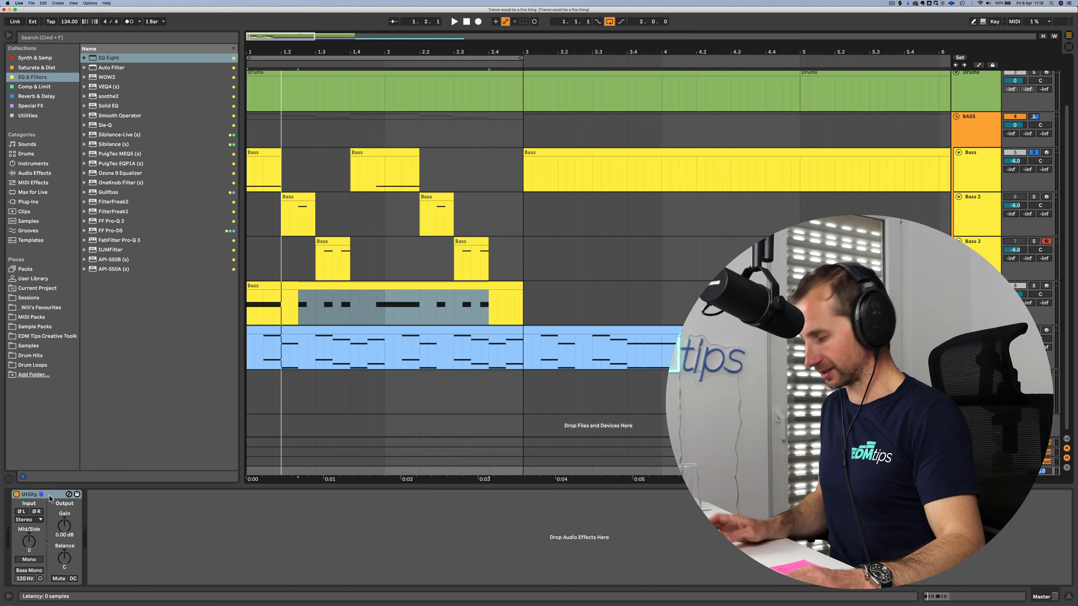
key(alt)
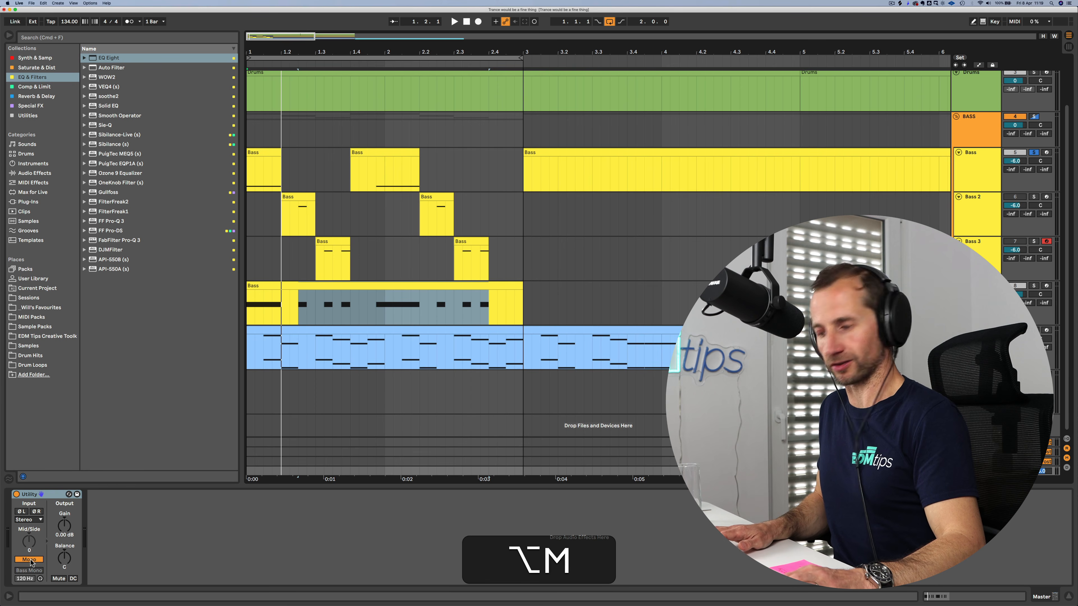
click(35, 561)
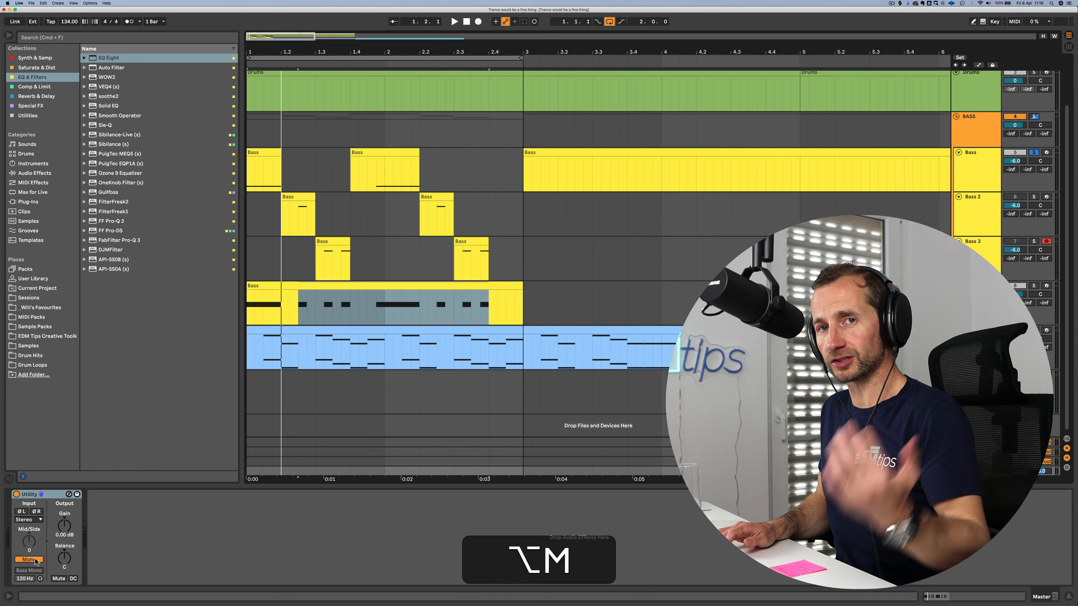
key(space)
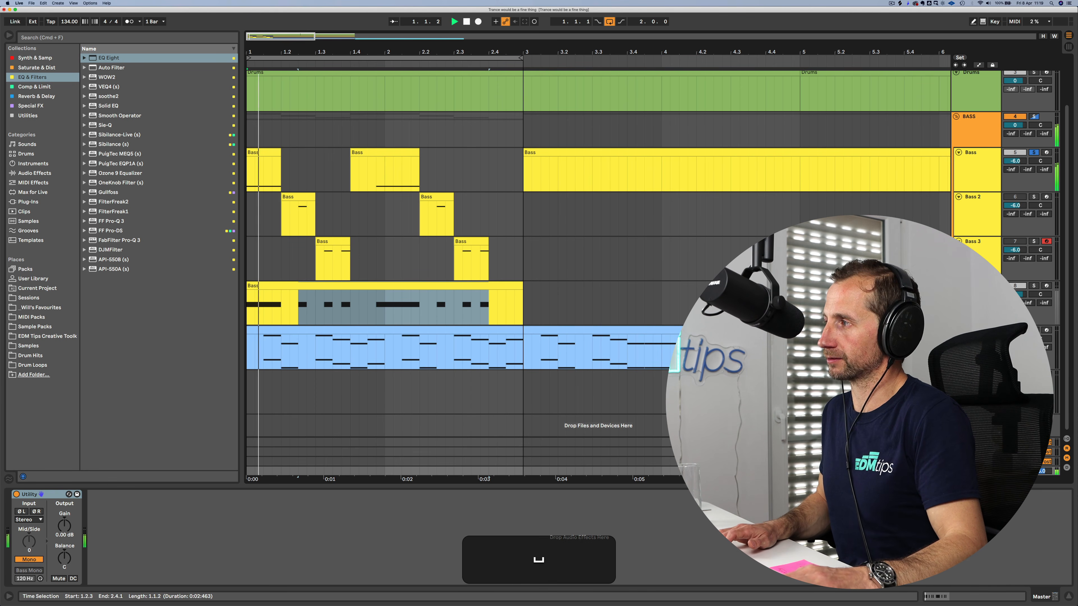
key(space)
Step: Return to the Bass track's rack and set the 50R chain's oscillator 1 wavetable position to 42% while auditioning it
click(971, 172)
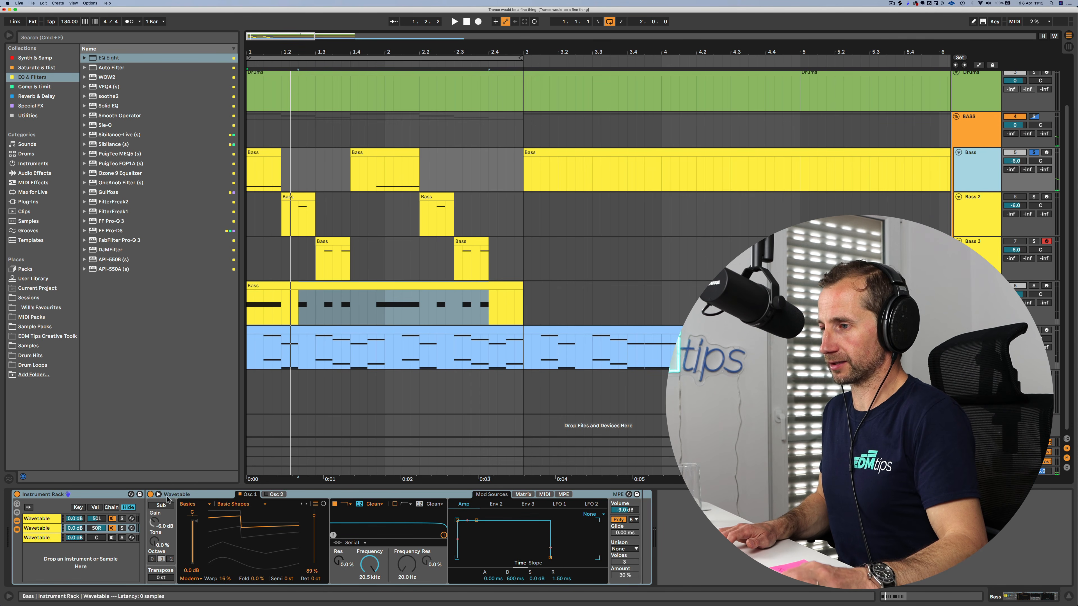
key(space)
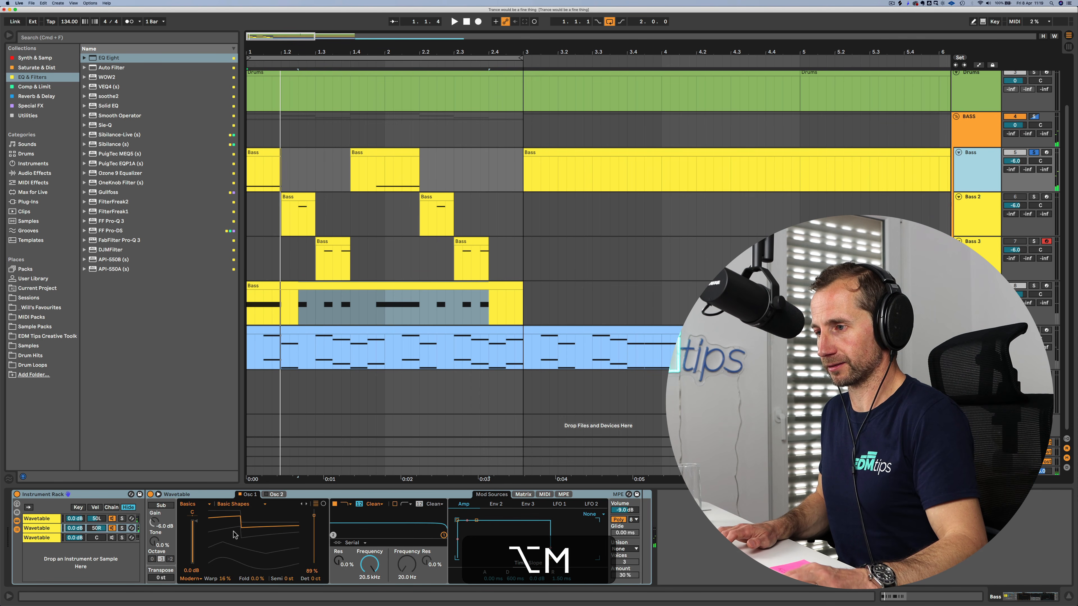
key(space)
key(space)
key(space)
drag(234, 532, 234, 558)
key(space)
key(space)
key(space)
key(space)
key(space)
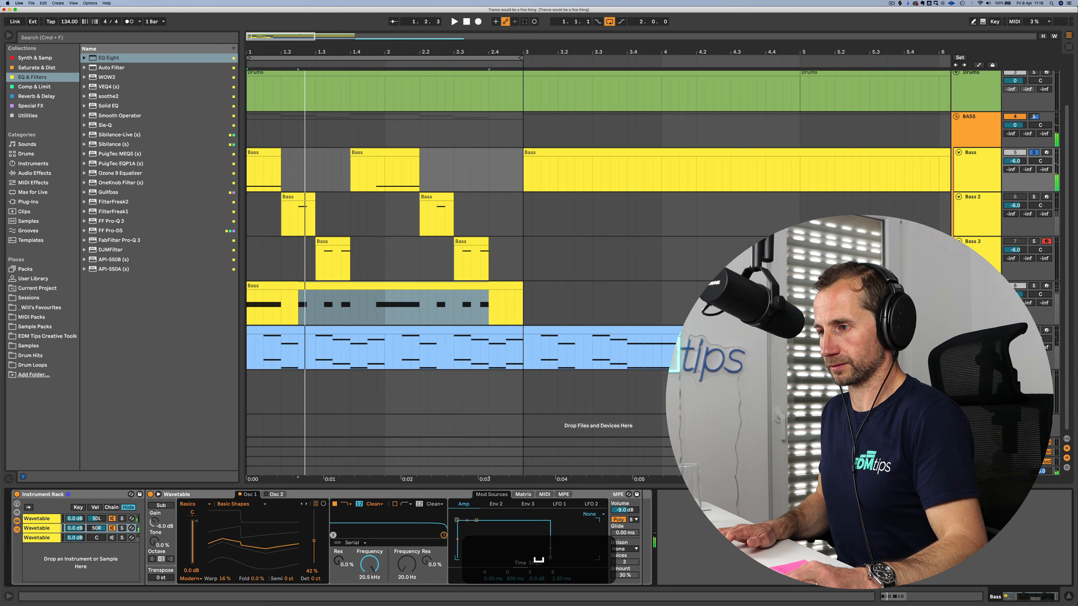
Step: Play the bass repeatedly and compare its sound in mono and stereo
key(space)
key(space)
key(space)
key(space)
key(space)
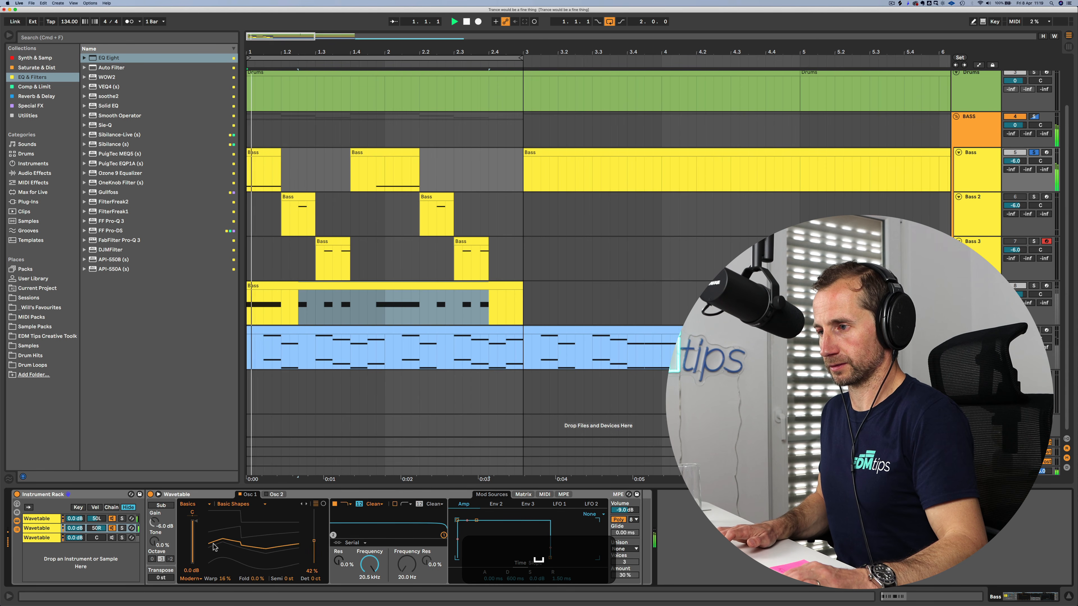
key(space)
key(space)
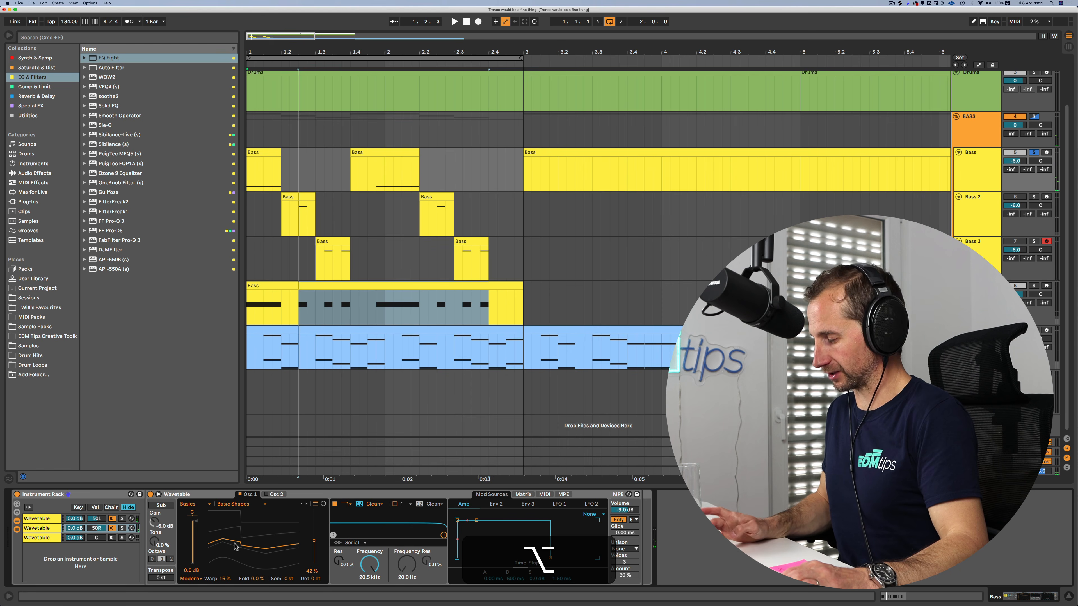
key(space)
key(space)
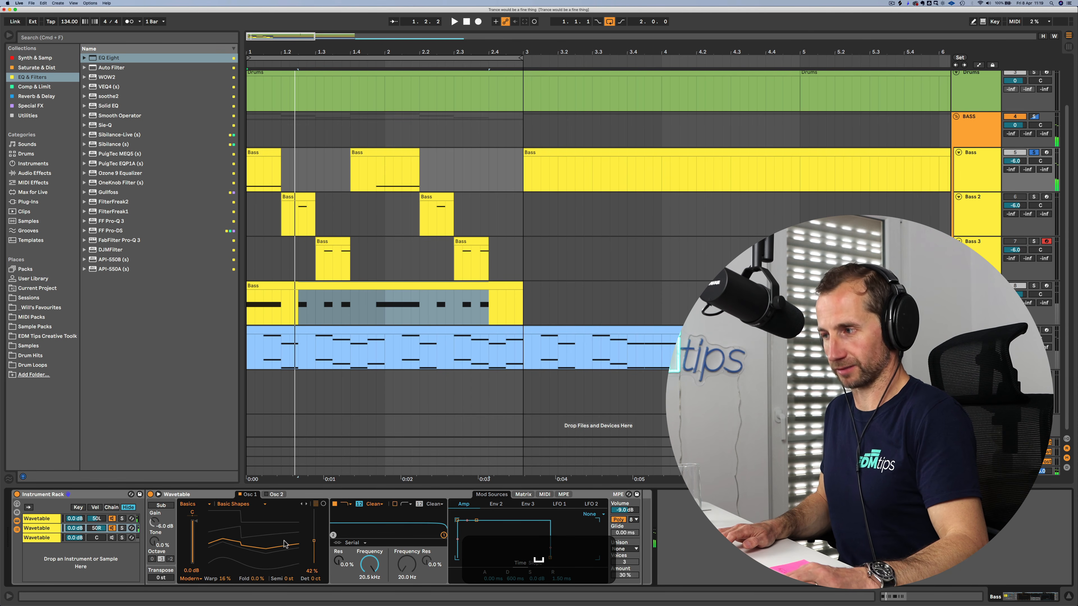
Step: Activate the centred third Wavetable chain with White Noise on oscillator 1 and its chain volume at -15 dB
click(54, 538)
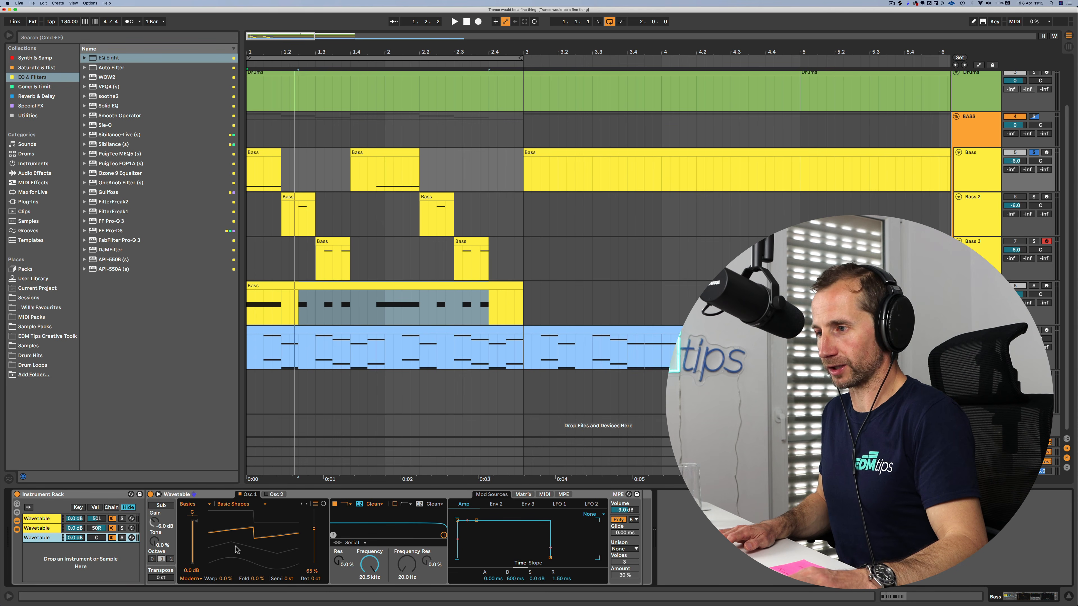
click(231, 504)
click(228, 499)
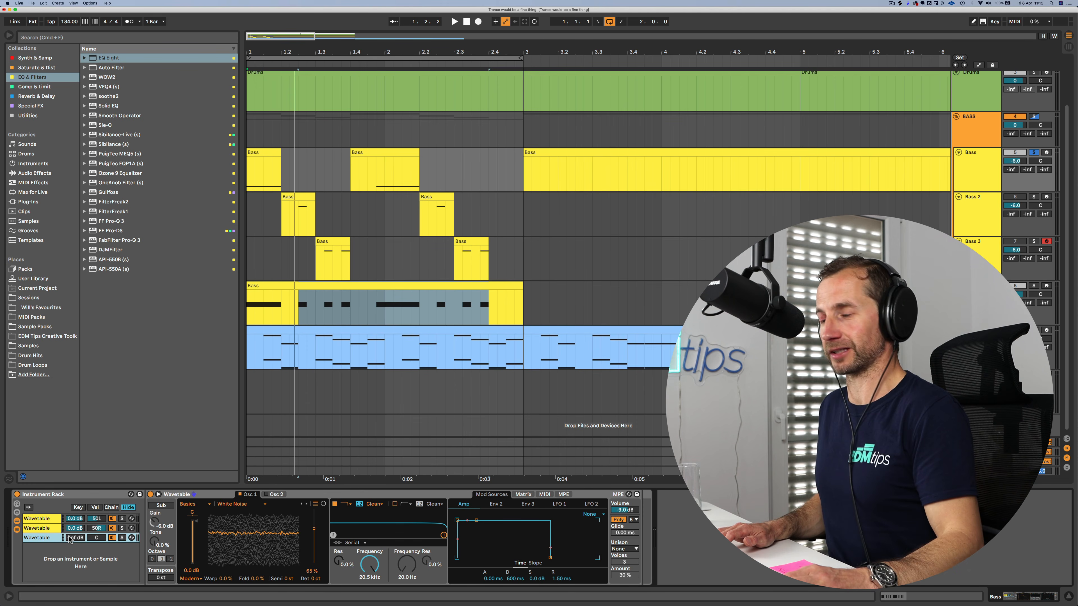
drag(70, 540, 69, 526)
key(space)
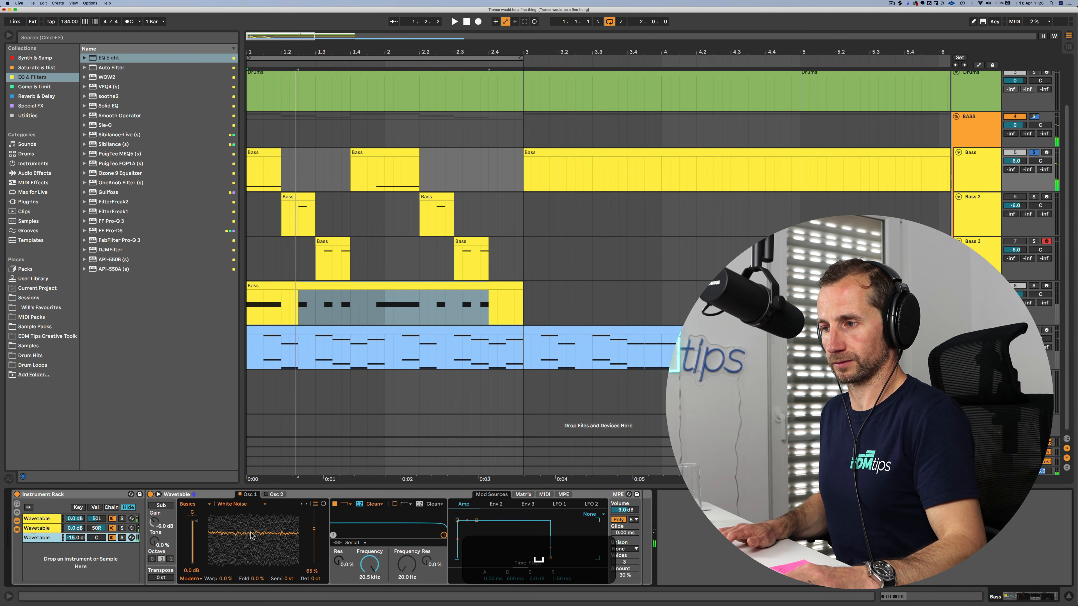
Step: Set the White Noise oscillator's wavetable position to 77% while auditioning the bass
key(space)
drag(250, 533, 251, 527)
key(space)
key(space)
key(space)
key(space)
key(space)
key(space)
key(space)
click(257, 579)
key(space)
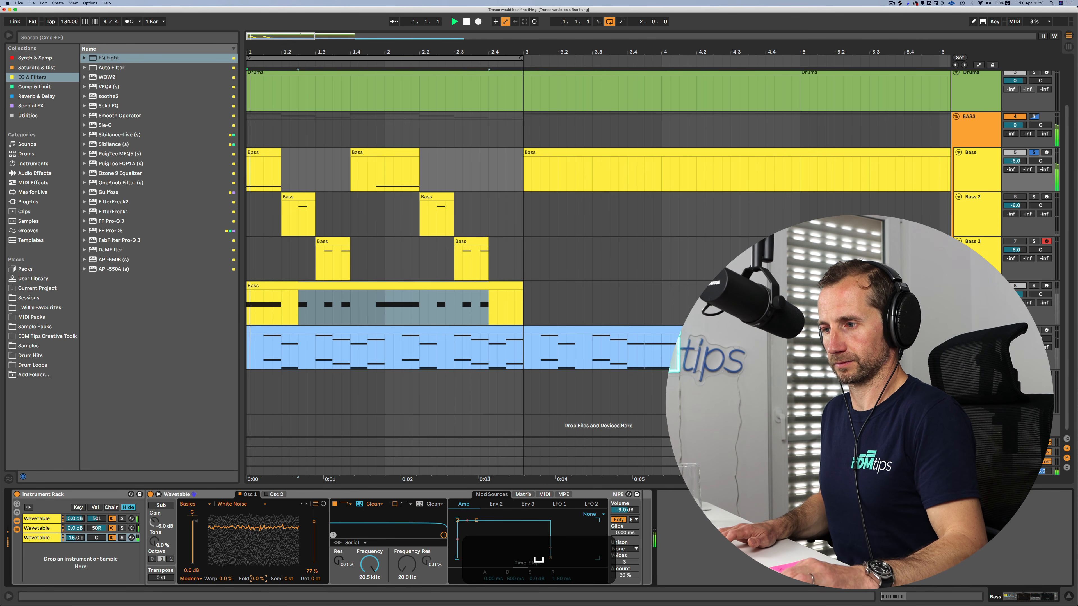
Step: Set the White Noise oscillator's Warp to -38% while auditioning the bass
key(space)
drag(226, 579, 225, 595)
key(space)
key(space)
key(space)
key(alt+space)
key(alt+space)
key(alt+space)
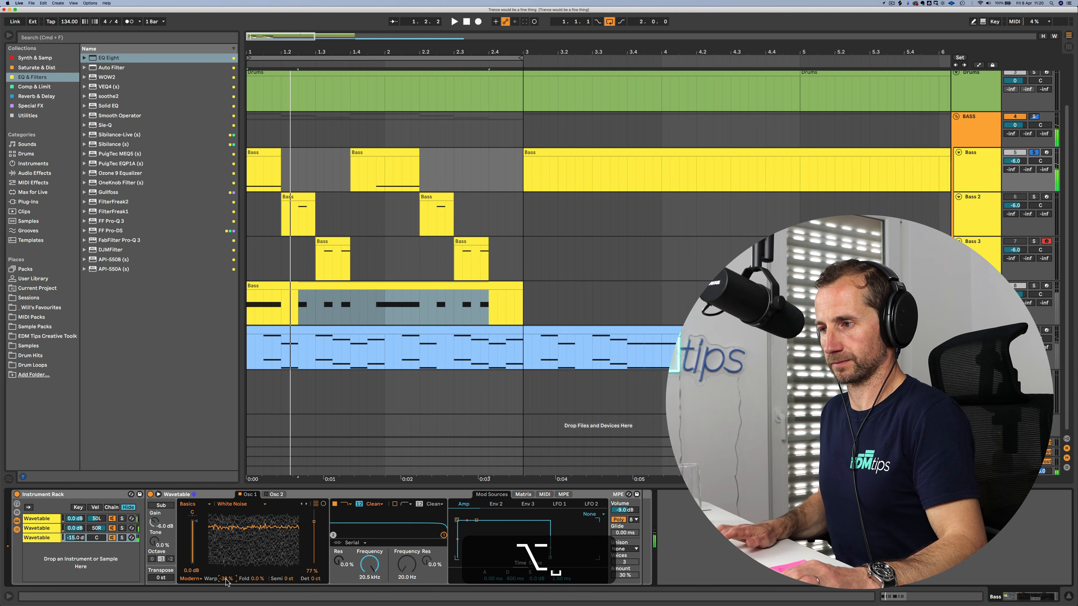
key(space)
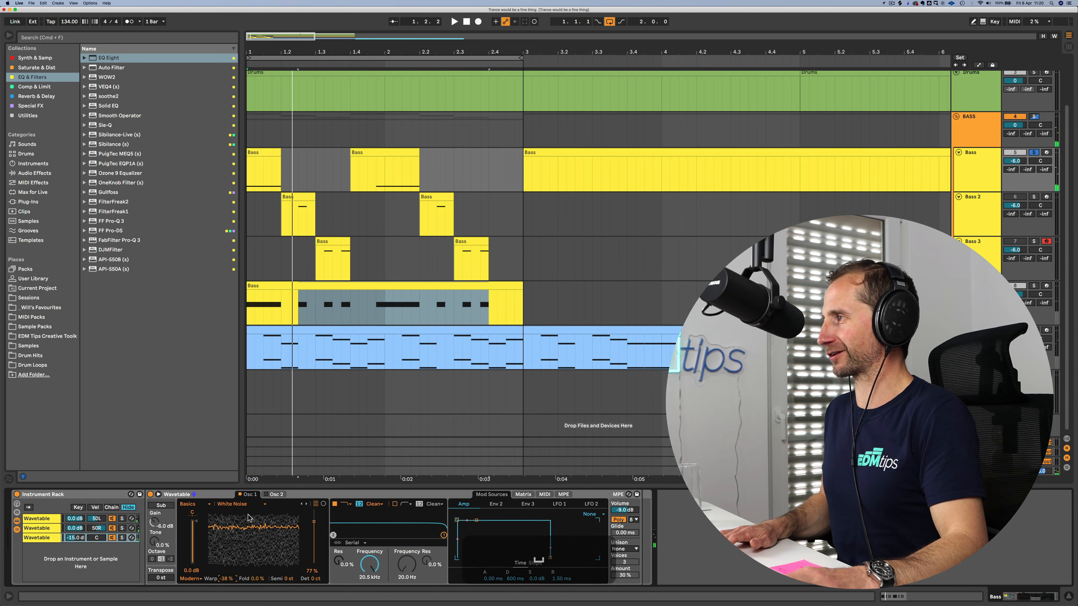
key(space)
Step: Unsolo the Bass track, unmute the Bass 2 track and play back the bassline
click(1034, 152)
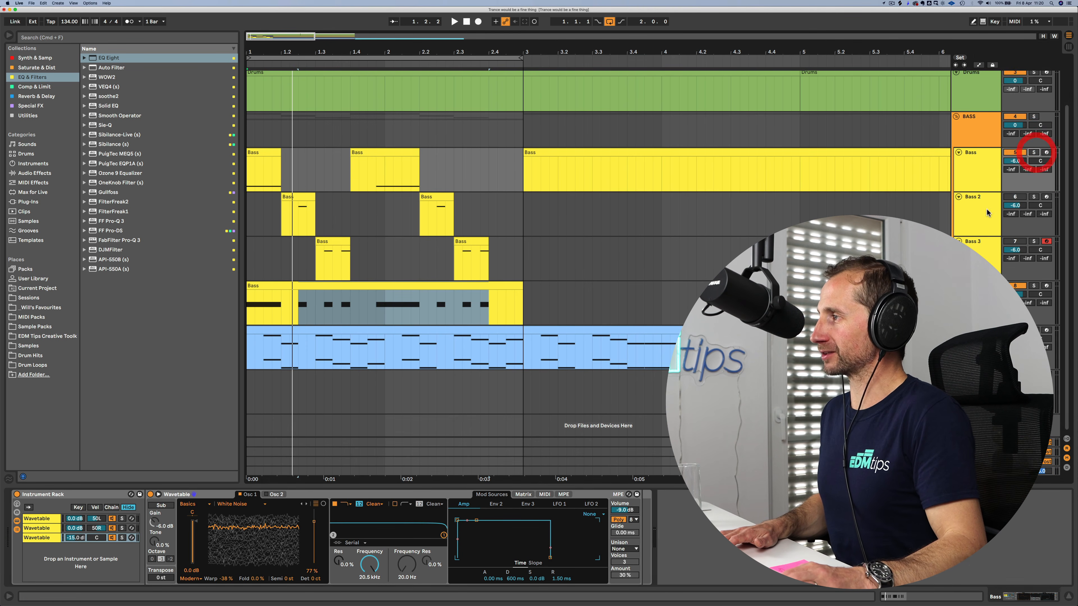
click(986, 210)
click(982, 172)
click(985, 208)
click(1011, 197)
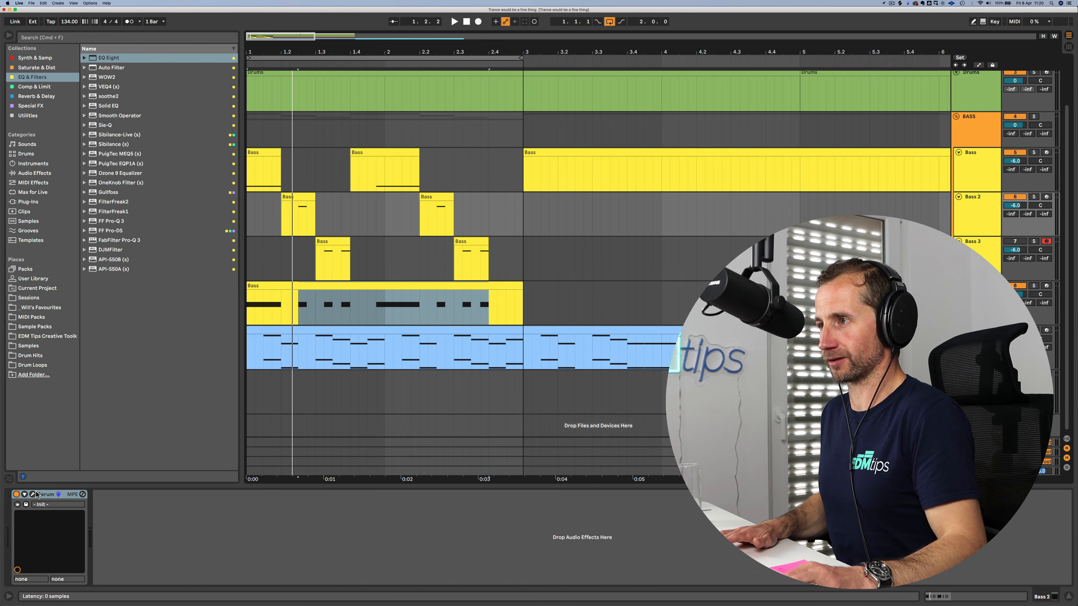
key(space)
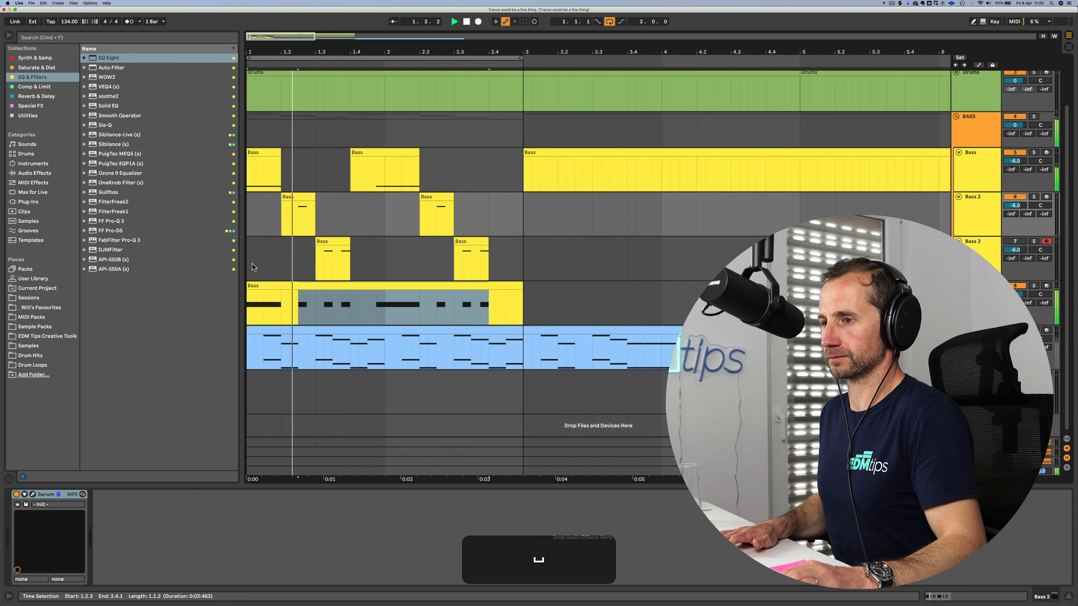
Step: Open Serum on the Bass 2 track, load the Neuro Bass preset from the User folder and audition it
click(32, 495)
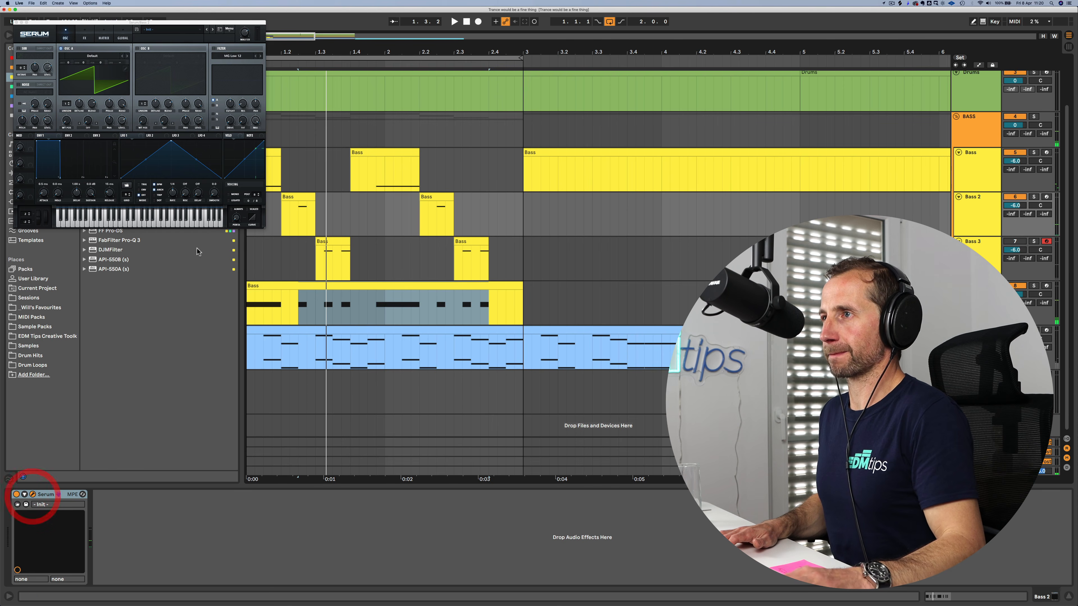
click(182, 29)
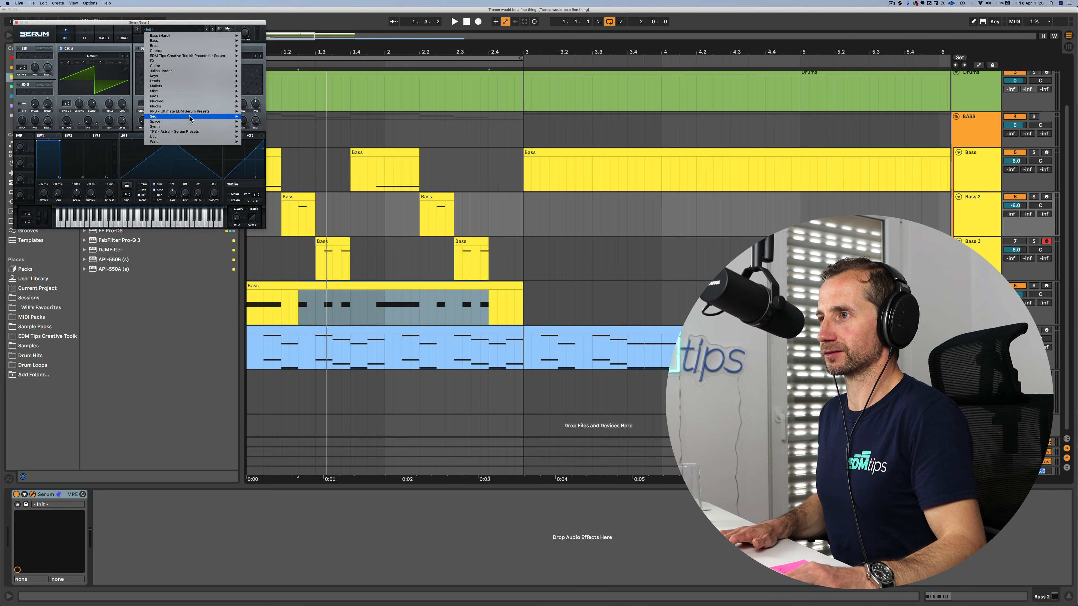
mouse_move(187, 139)
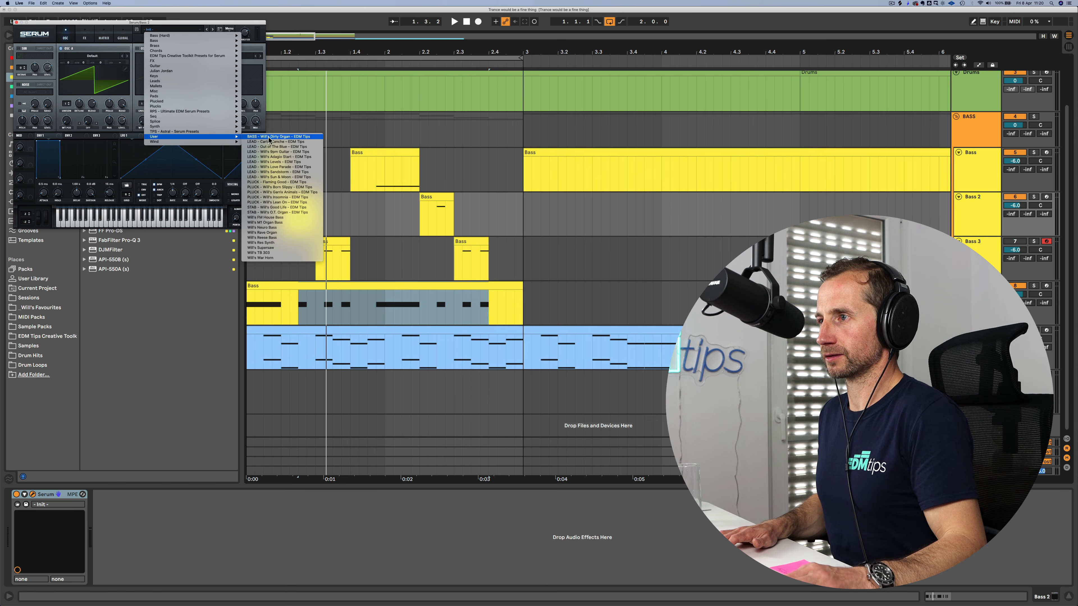
click(272, 228)
key(space)
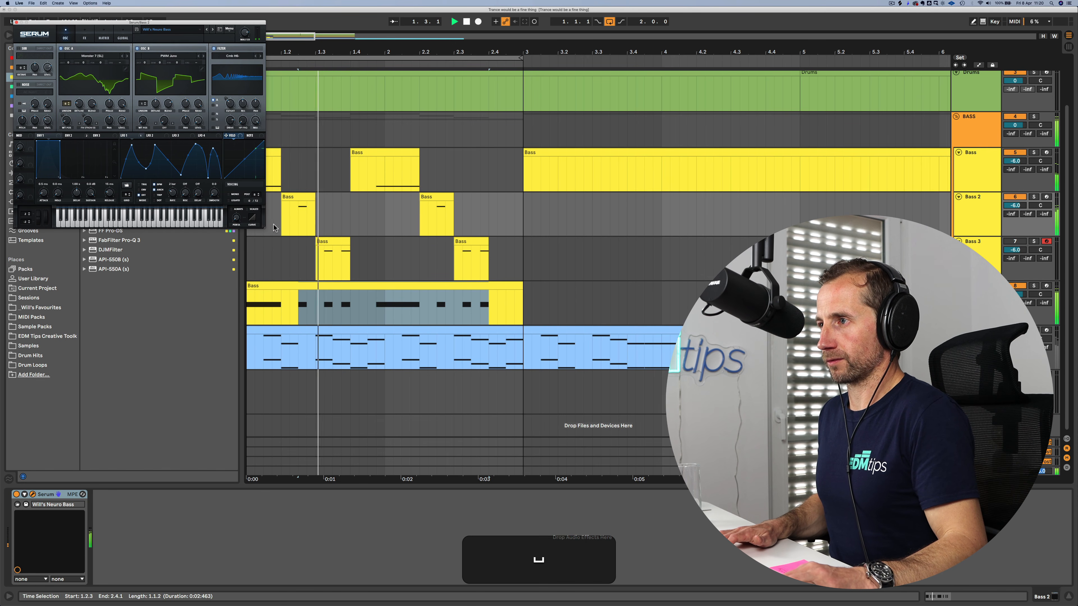
Step: Transpose the C2 note in the first Bass 2 clip down by octaves, audition it and return to the device view
double_click(300, 199)
key(space)
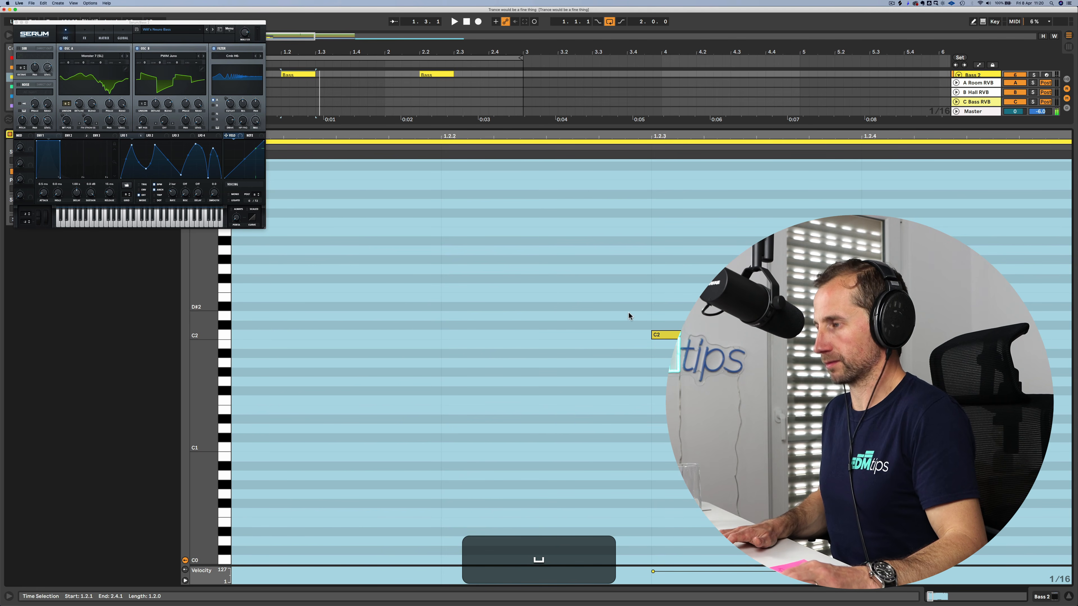
key(shift+Down)
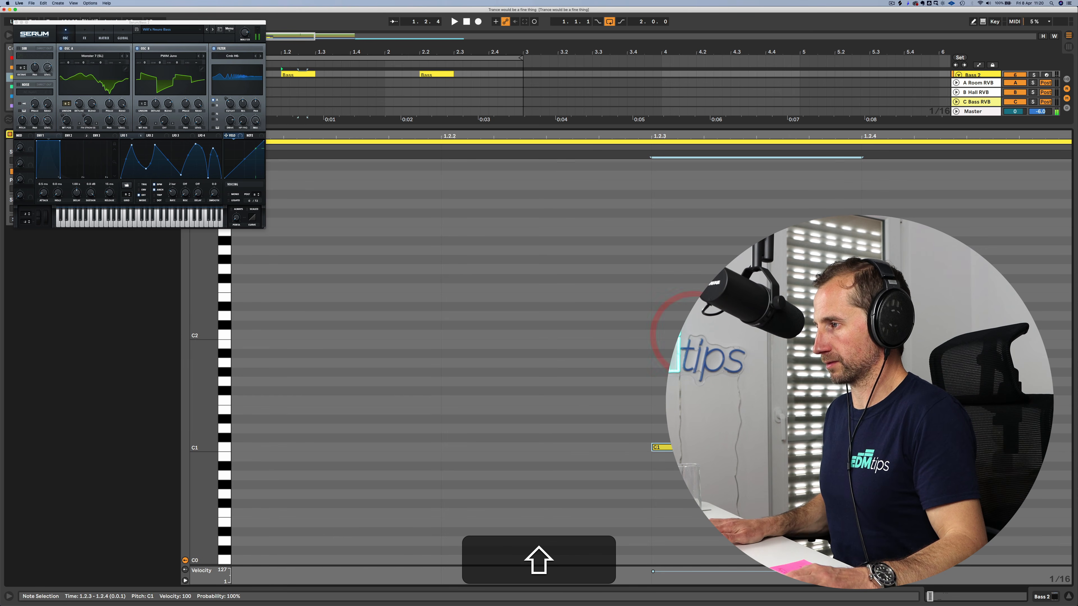
key(shift+Down)
key(shift+Up)
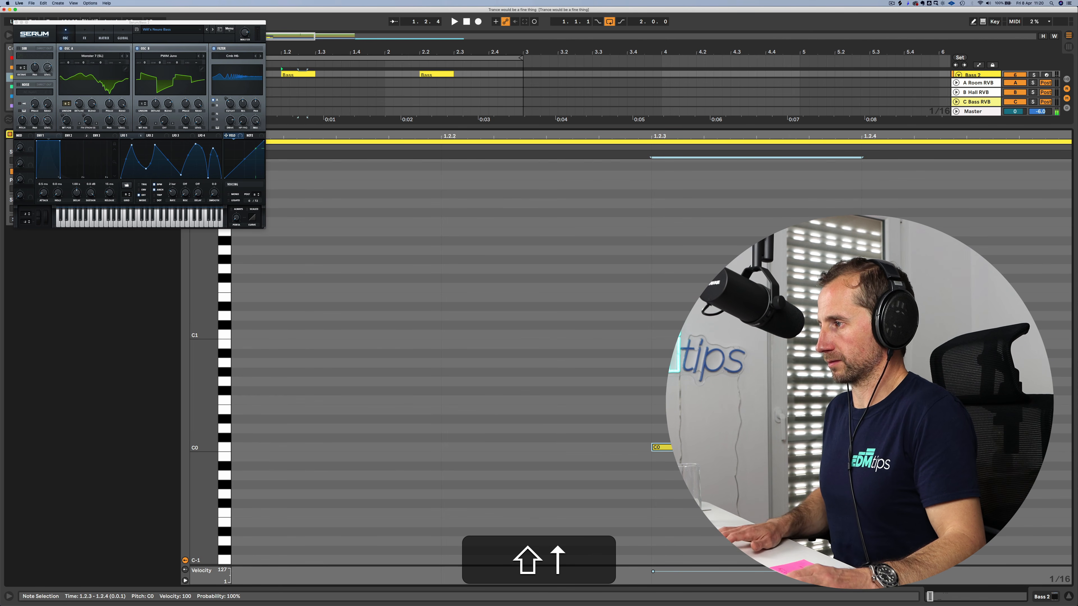
key(shift+space)
key(shift+Tab)
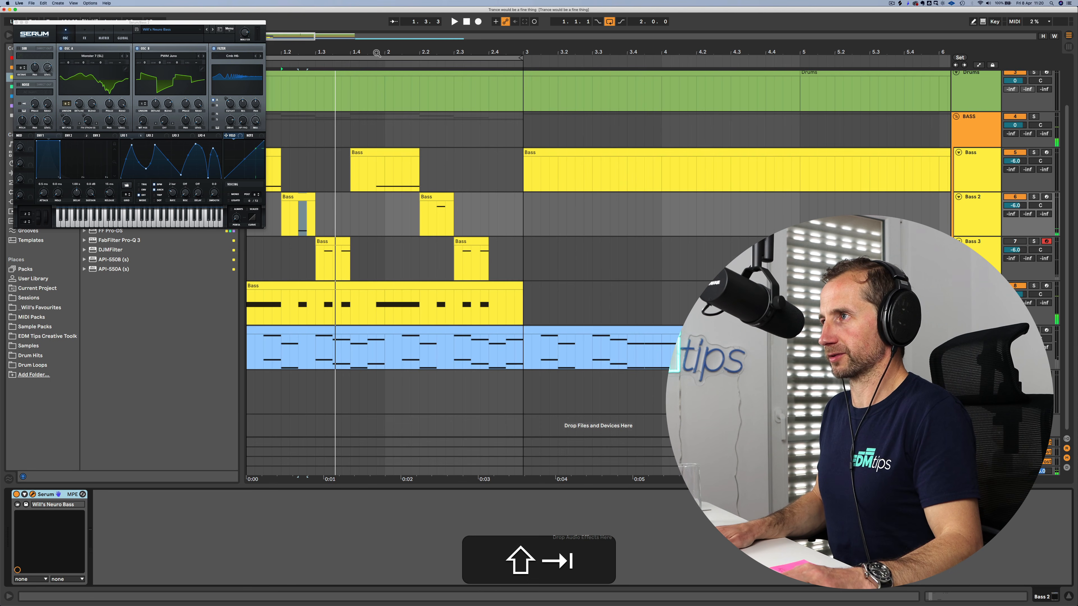
Step: Play back the bassline and copy the first Bass 2 clip over the second one at 2.2
key(space)
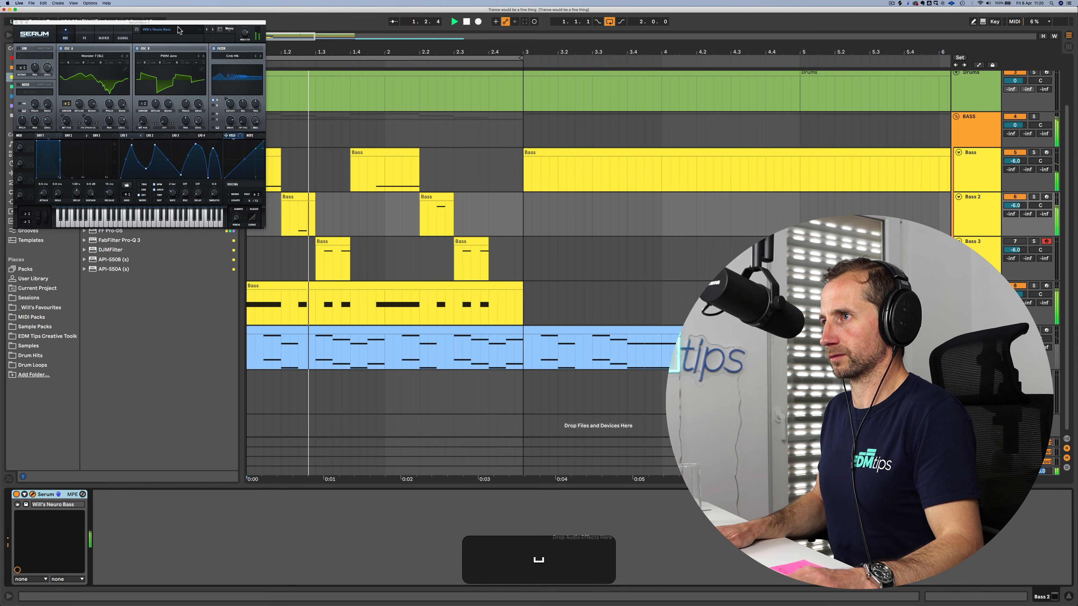
drag(219, 21, 670, 42)
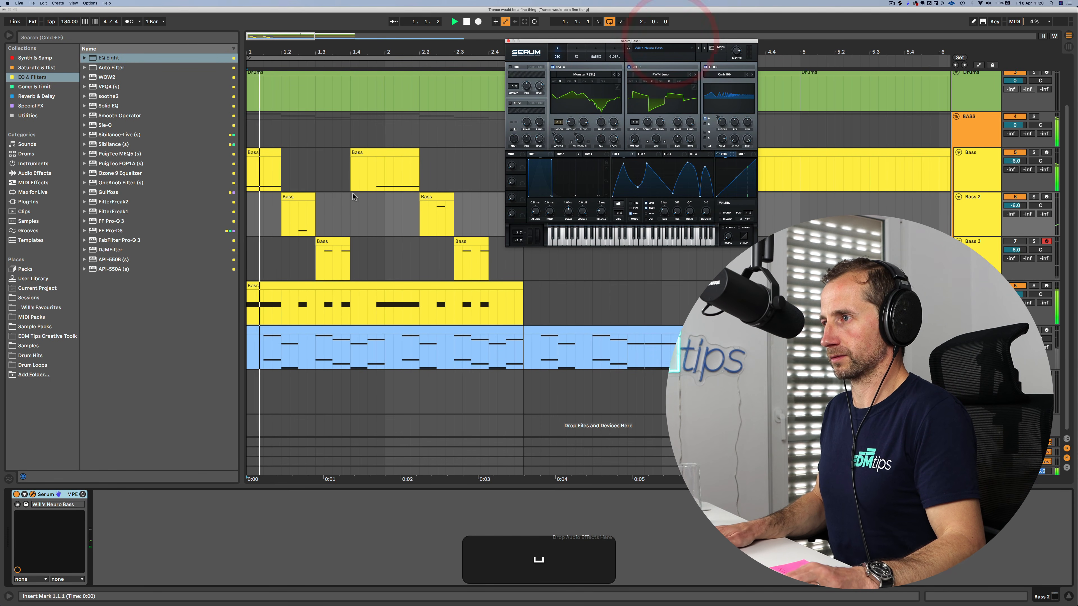
key(space)
drag(297, 198, 437, 208)
Step: Lengthen the C0 note in the first Bass 2 clip to 1.3.1, audition it and copy the clip over the second one at 2.2
double_click(289, 202)
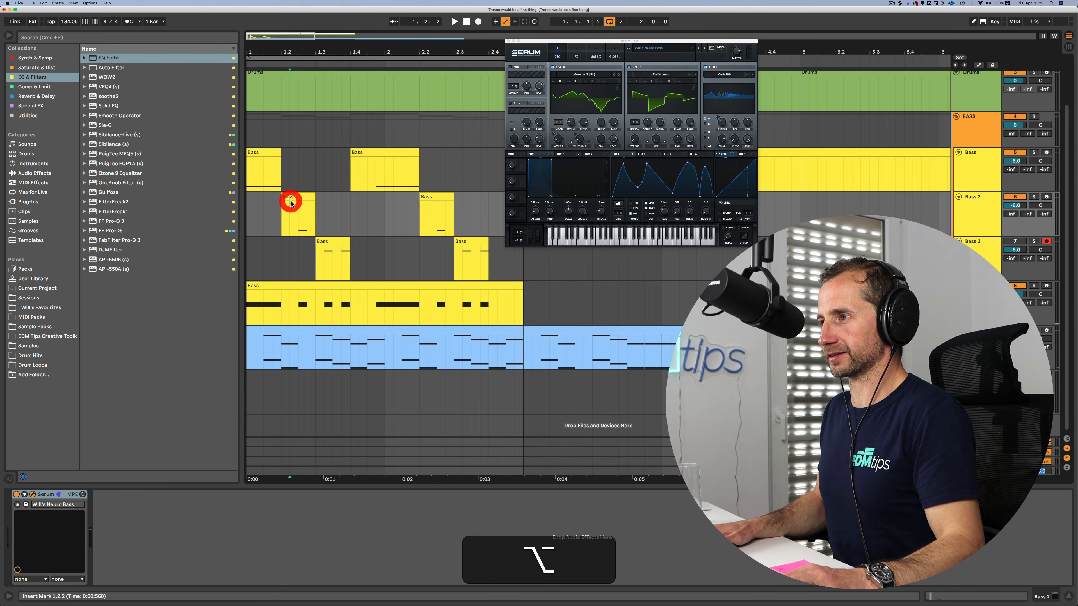
click(798, 448)
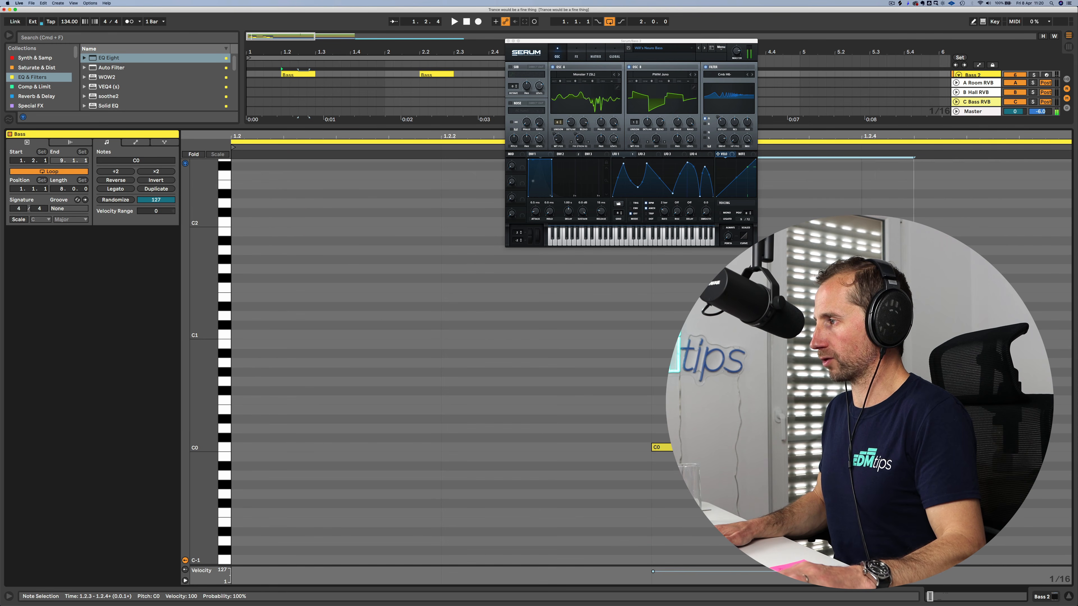
key(space)
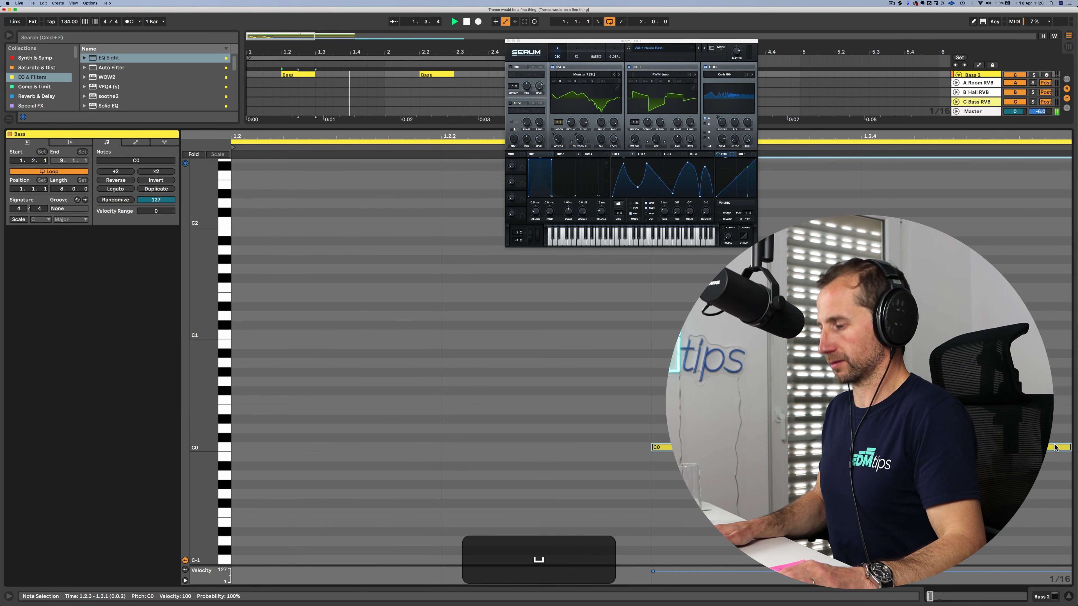
key(shift+Tab)
key(shift+space)
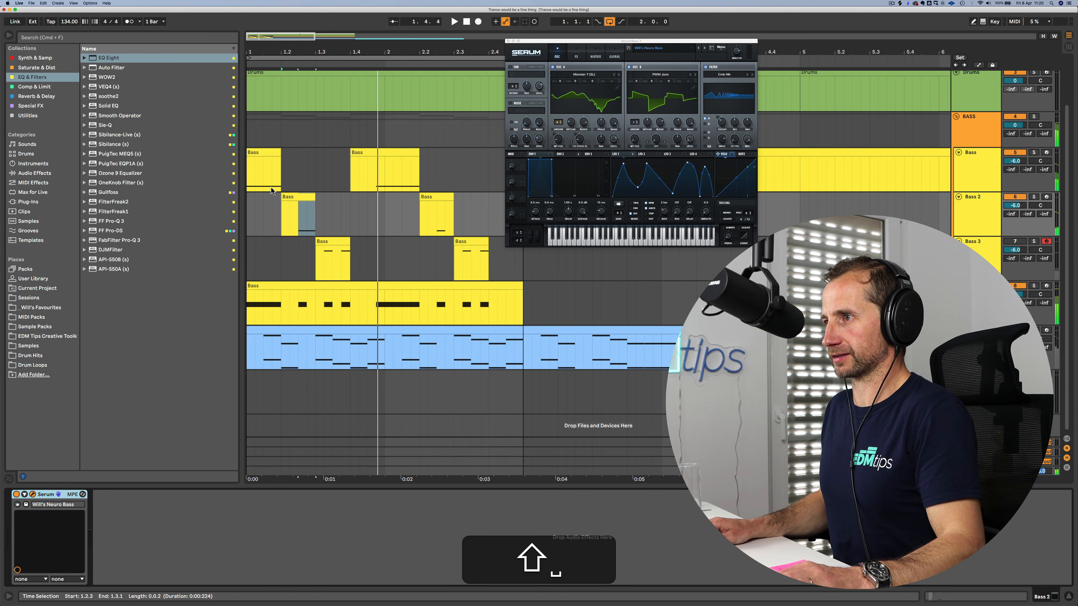
alt+click(432, 209)
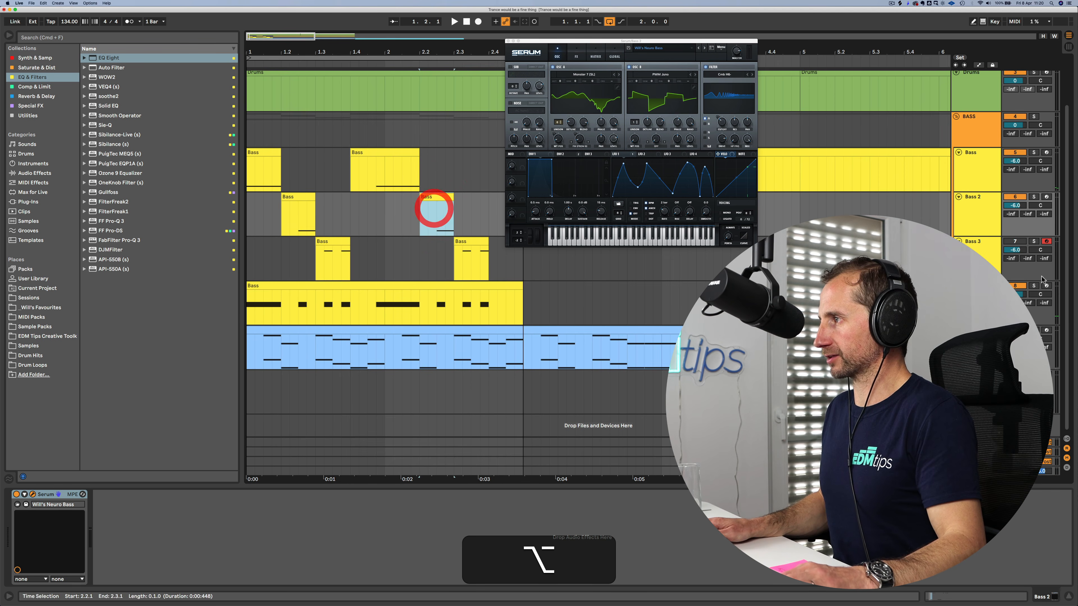
Step: Load the FM House Bass preset from the User folder into Serum on the Bass 3 track and audition the bassline
click(976, 252)
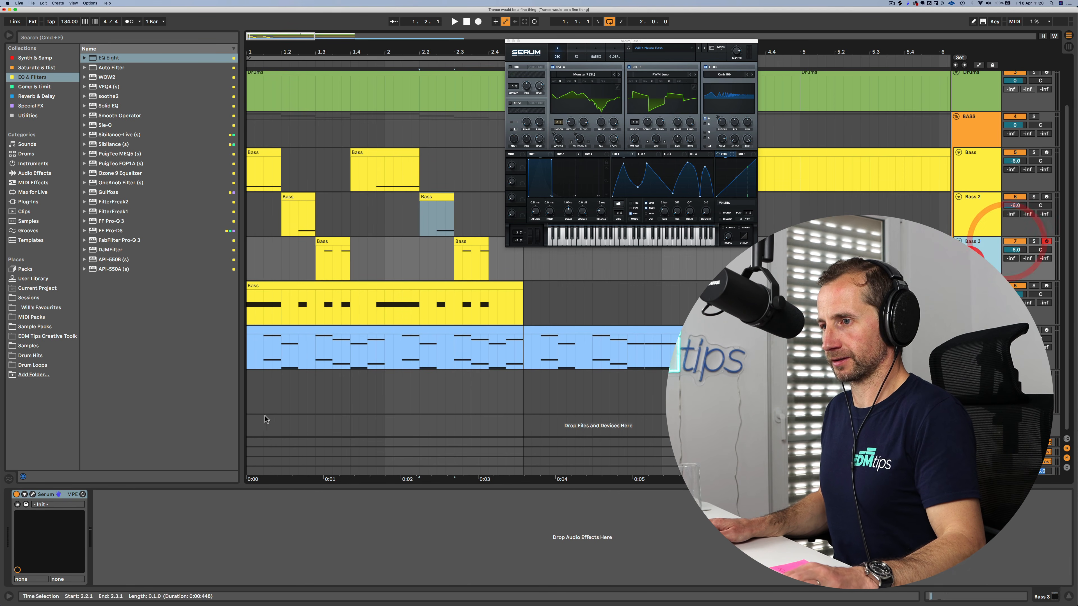
click(33, 494)
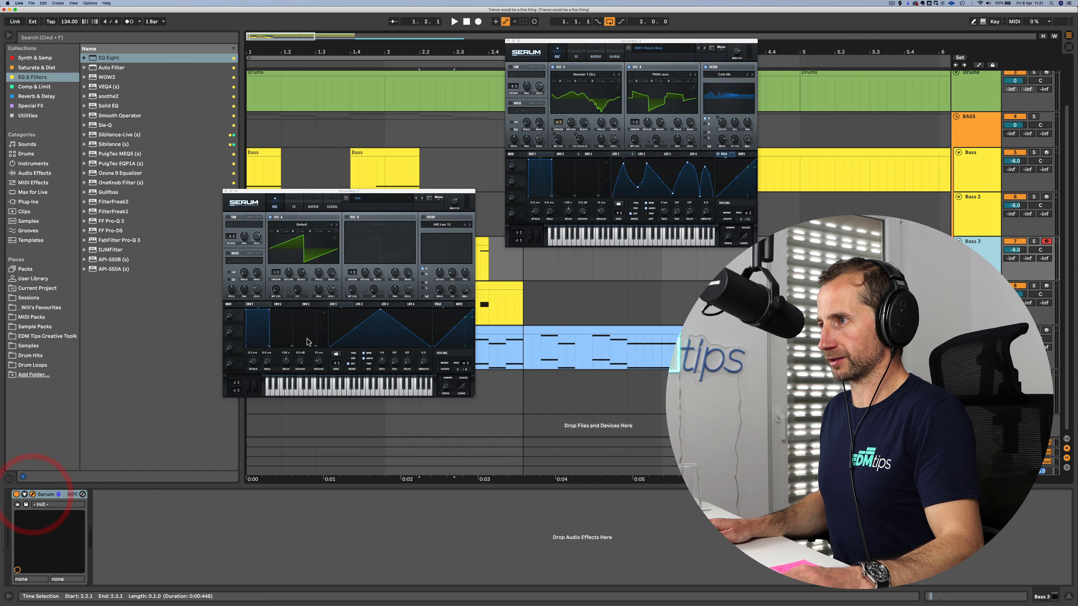
click(365, 199)
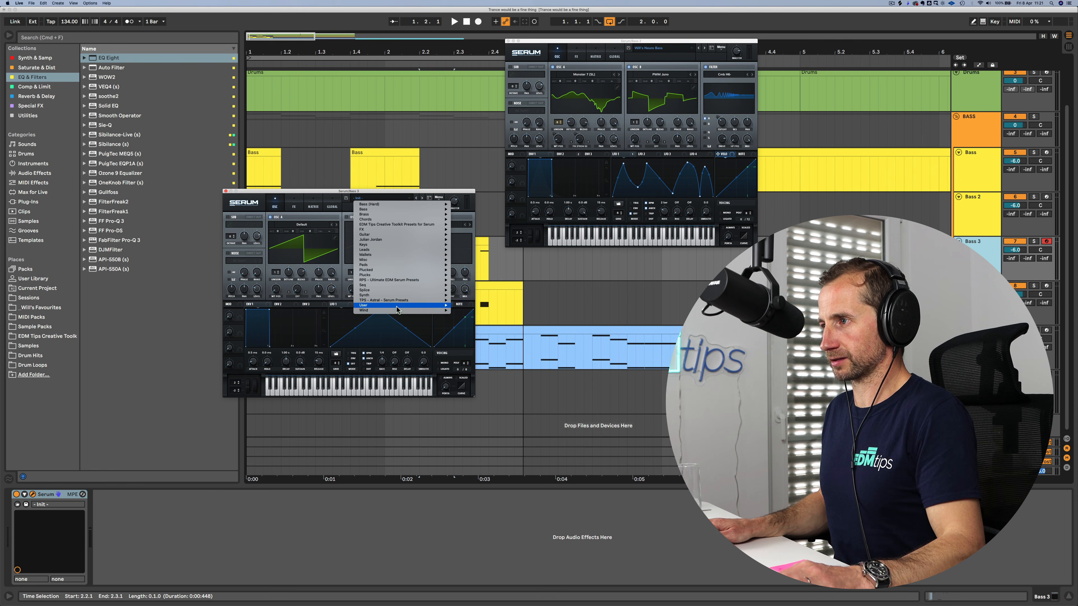
mouse_move(410, 307)
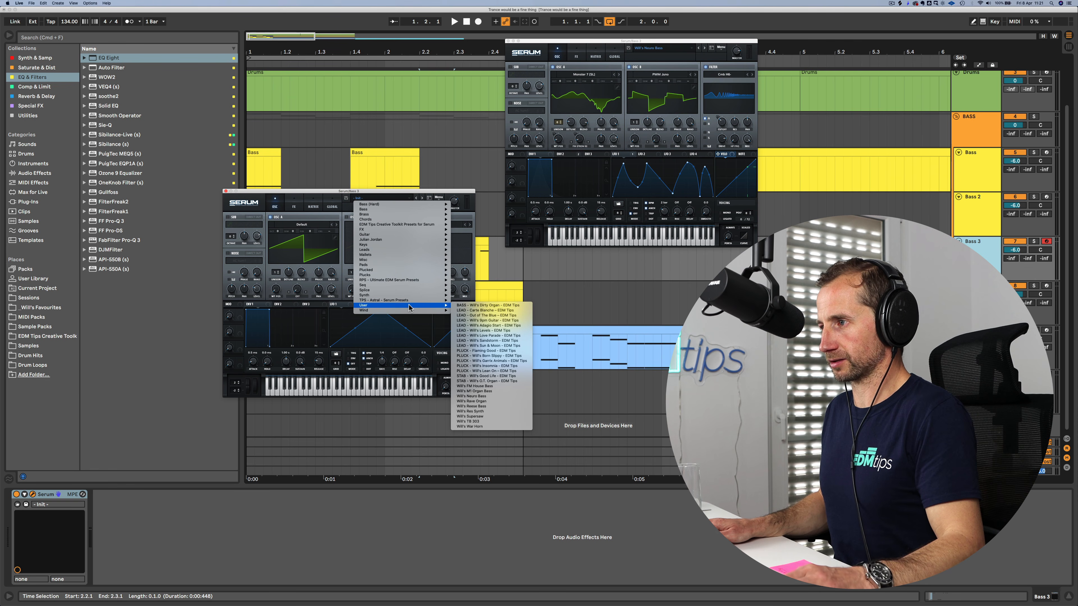
click(481, 387)
click(225, 192)
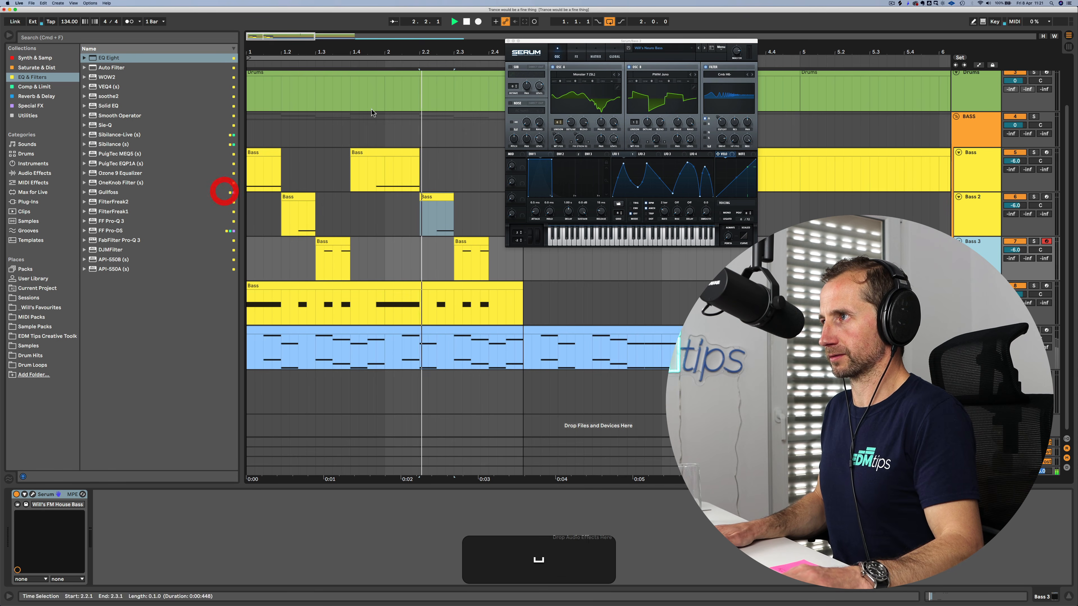
key(space)
click(509, 42)
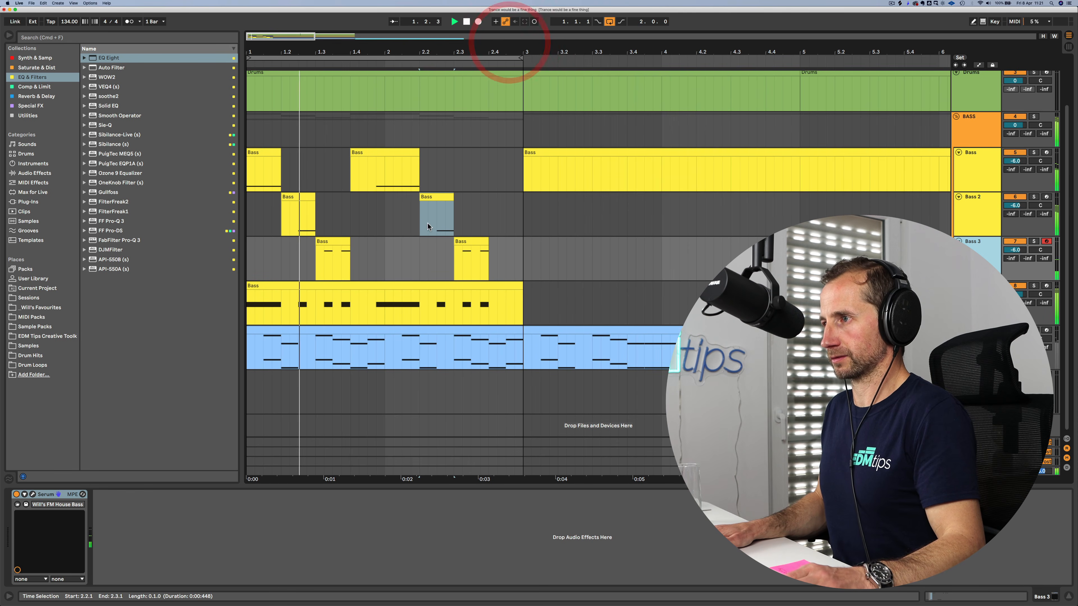
key(space)
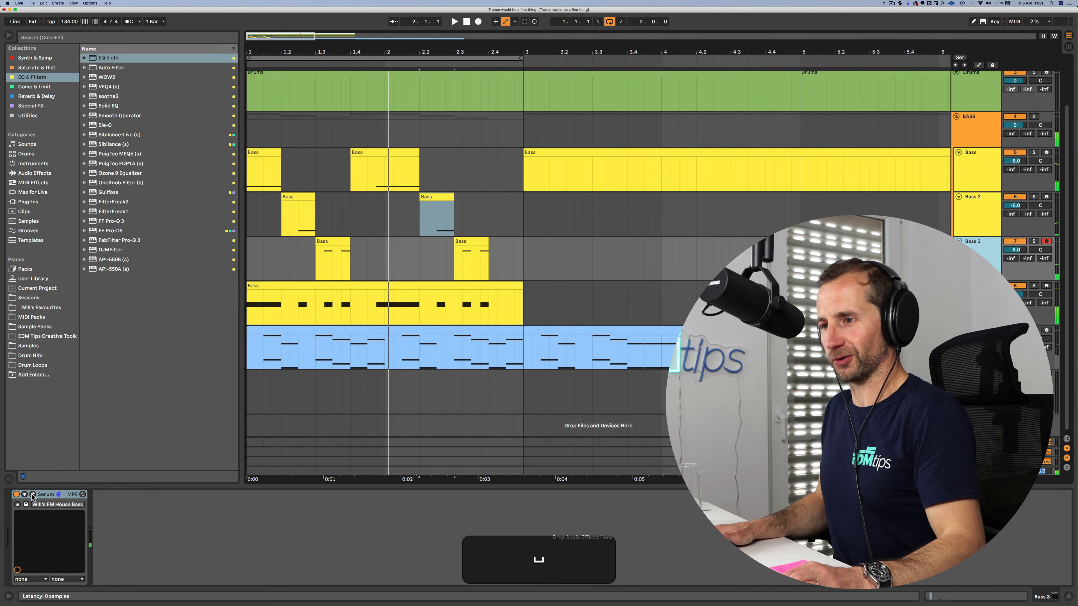
Step: Shorten the Envelope 1 release in Bass 3's Serum while playing the bassline
click(32, 494)
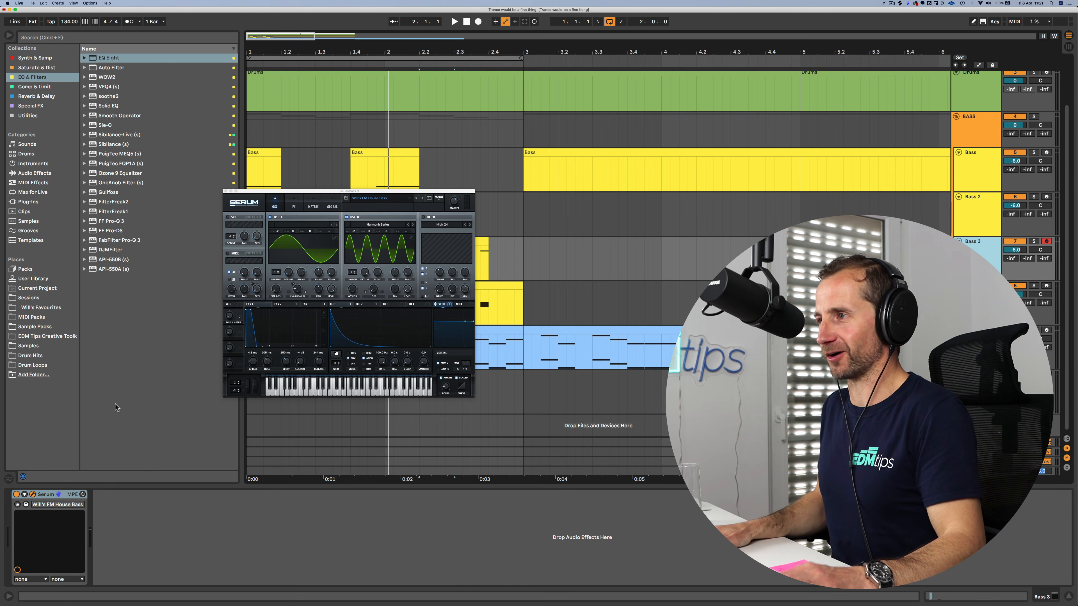
key(space)
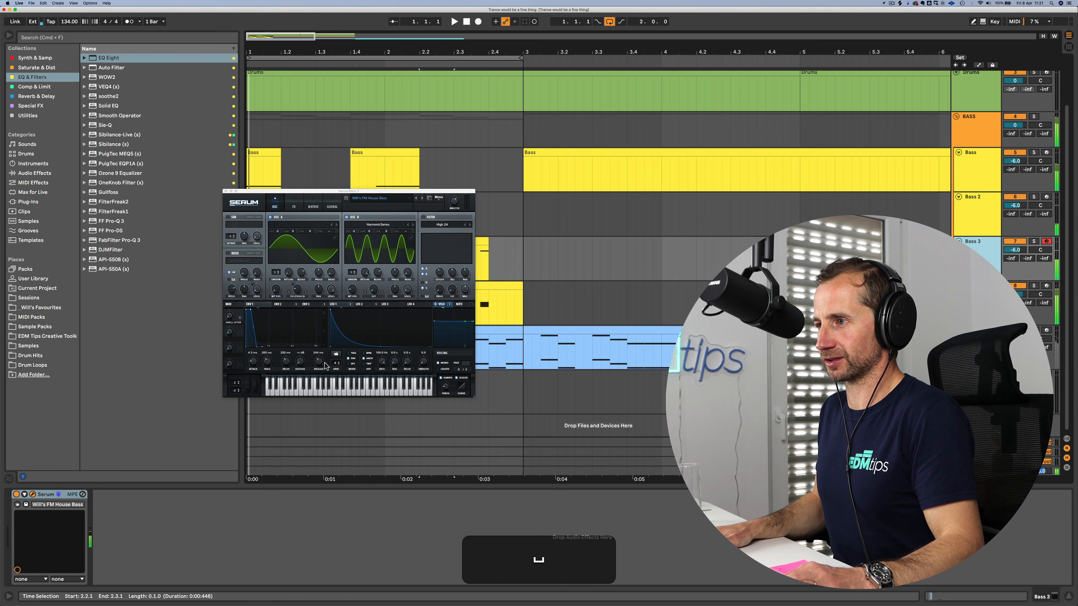
click(257, 304)
key(space)
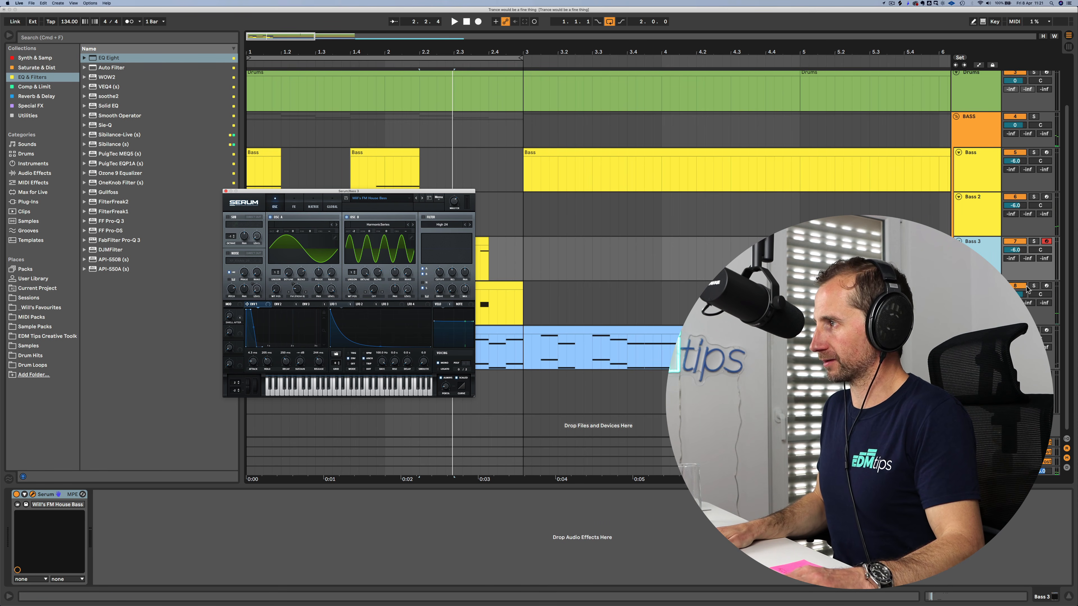
key(space)
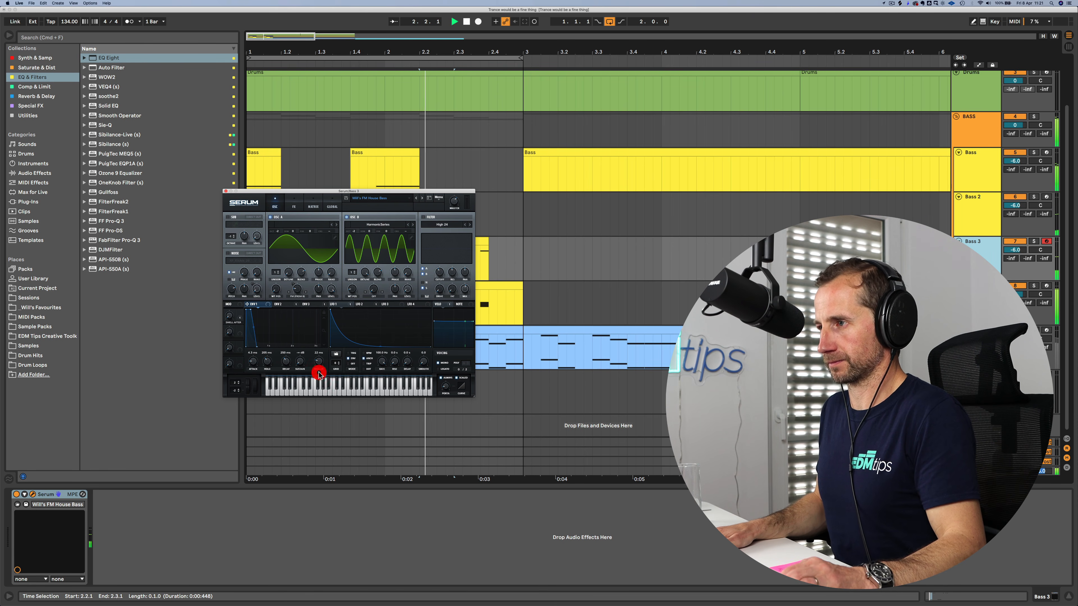
click(225, 192)
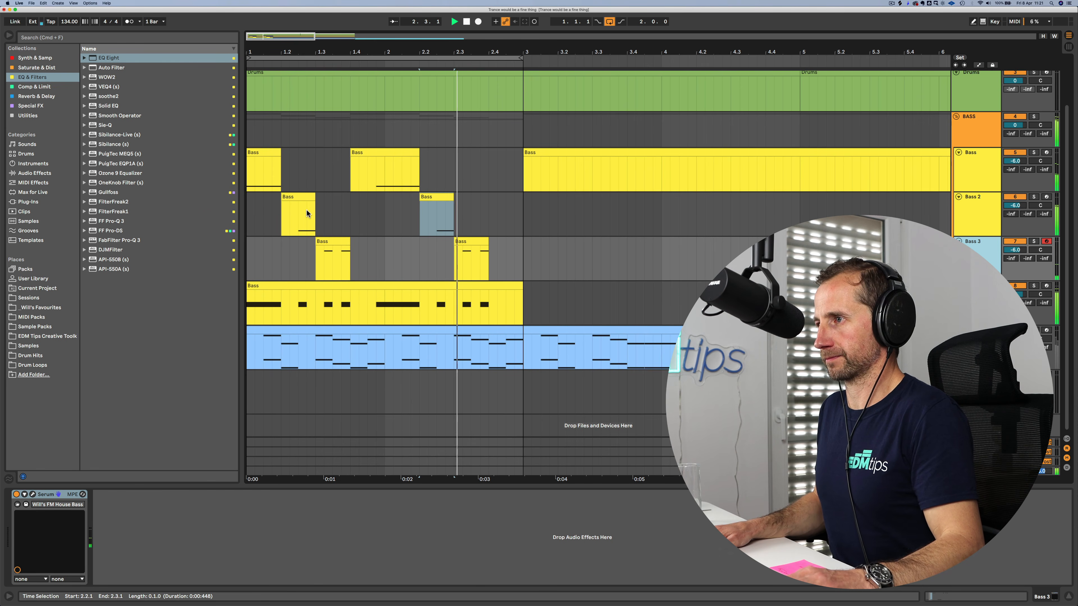
key(space)
Step: Transpose the C0 note in the first Bass 2 clip up one octave to C1 and play it back in the arrangement
double_click(307, 214)
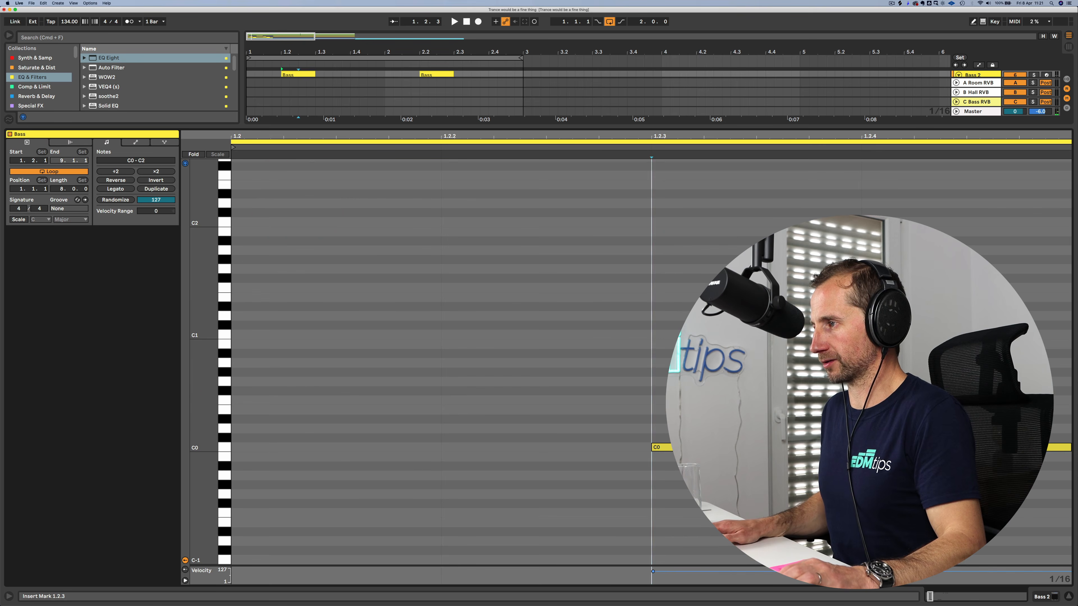
key(shift+Up)
key(shift+space)
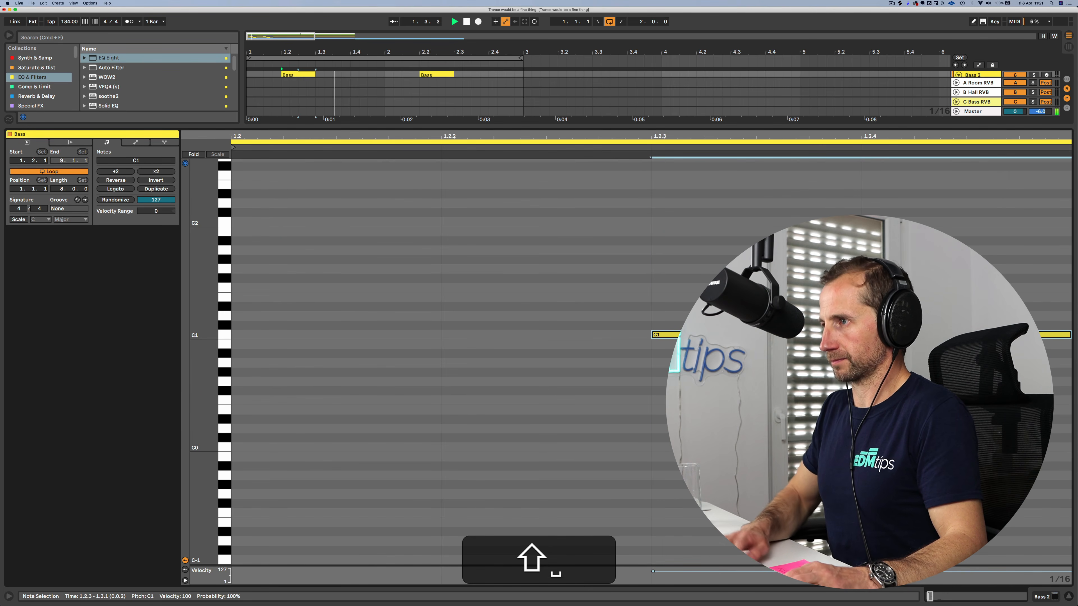
key(shift+Tab)
key(space)
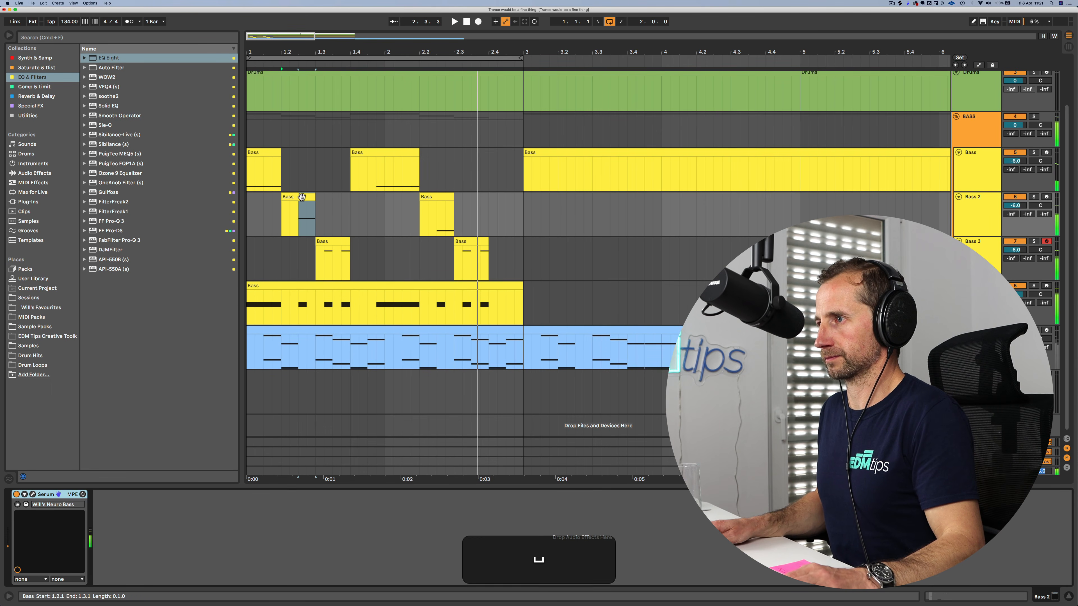
Step: Copy the selected second half of the first Bass 2 clip to 2.2.3 in the second Bass 2 clip and audition it
drag(302, 196, 439, 203)
key(space)
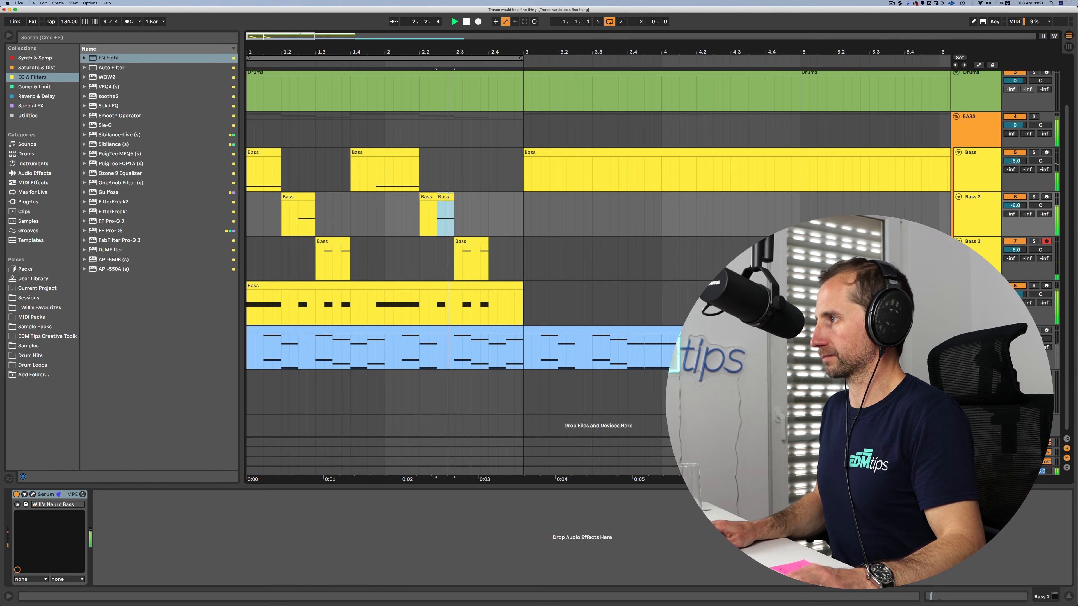
key(space)
Step: Group the Bass, Bass 2 and Bass 3 tracks and name the group MID BASS
click(987, 257)
shift+click(981, 169)
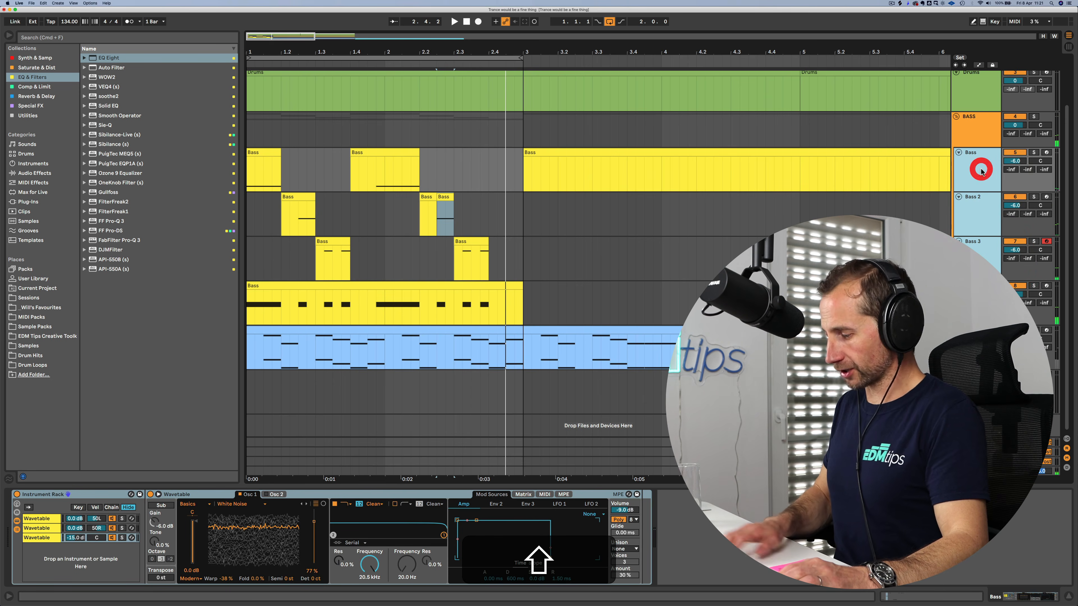
key(shift+super+g)
key(super+g)
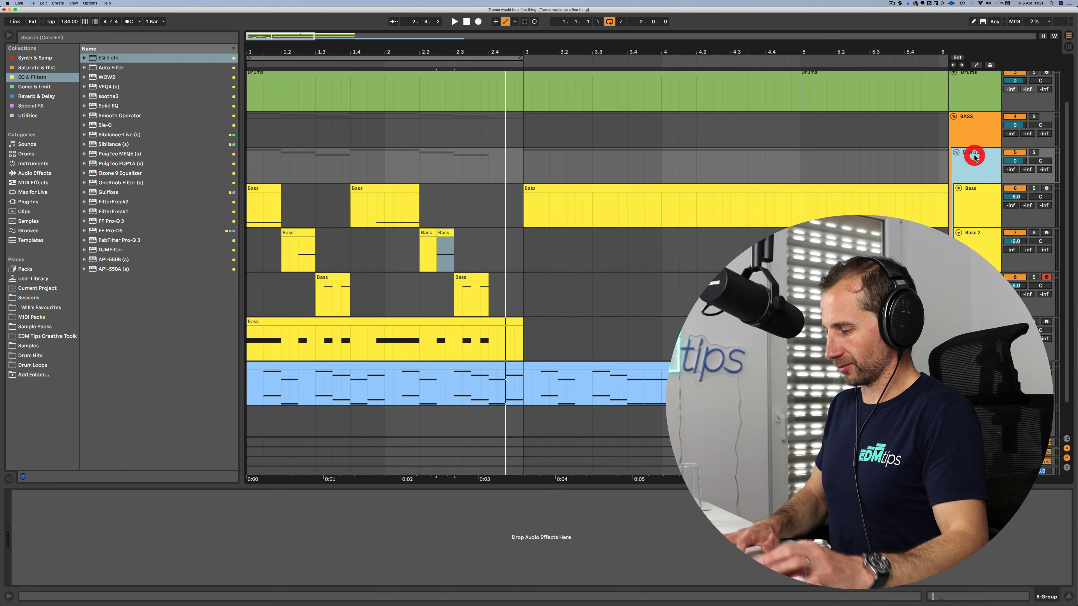
key(super+r)
text(MID)
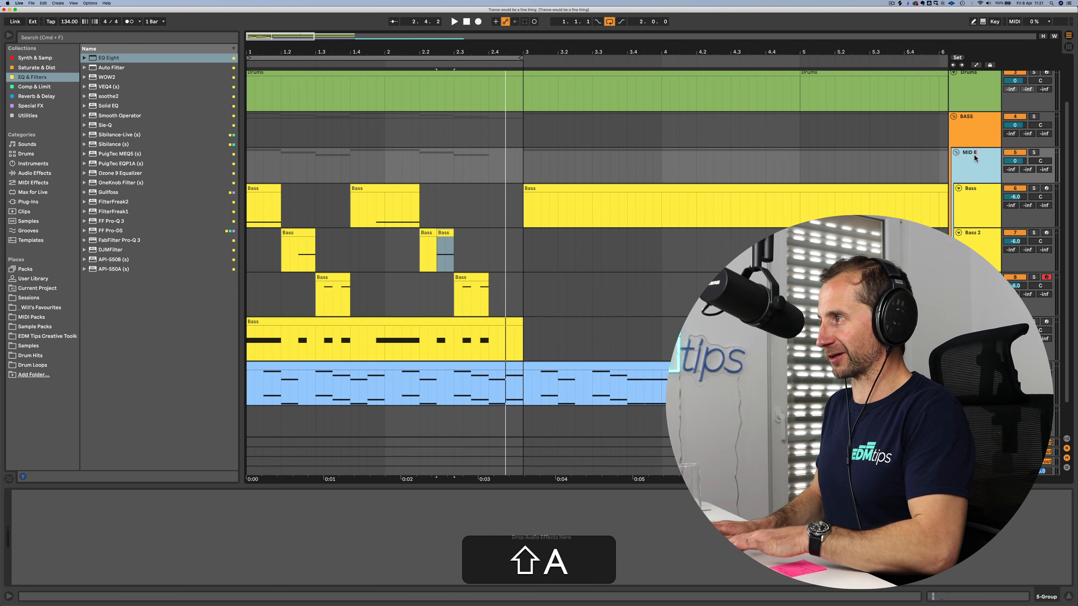
key(Return)
Step: Set the MID BASS group's track color to orange
right_click(975, 158)
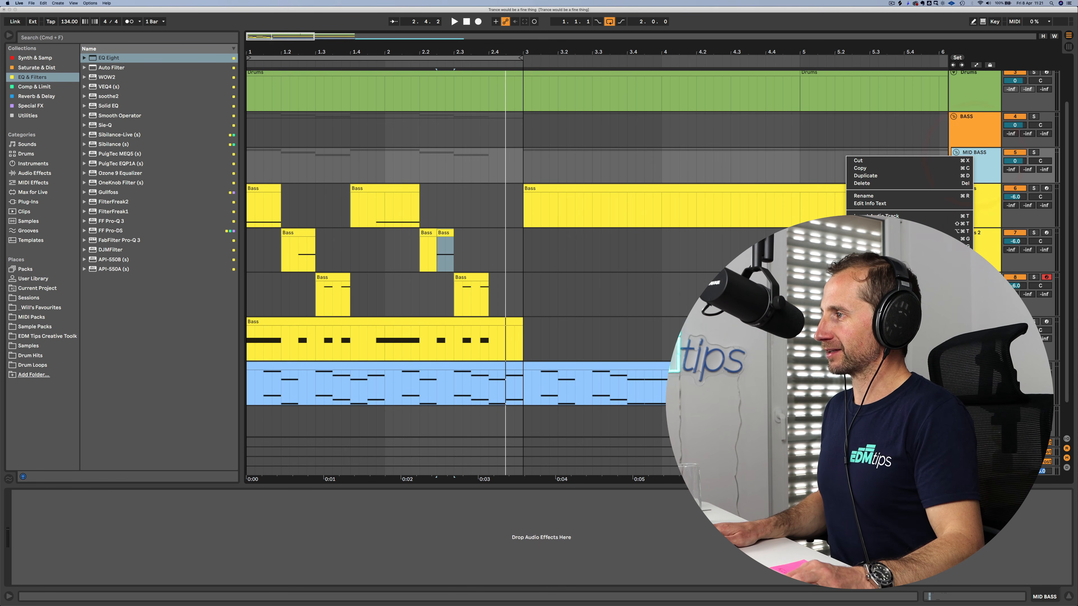
click(865, 299)
click(967, 170)
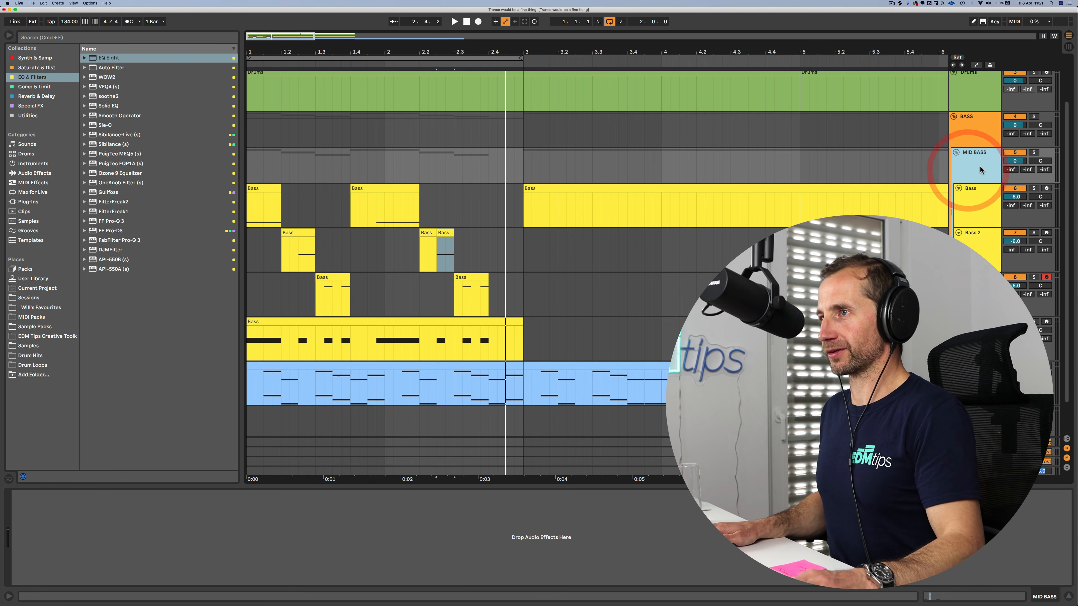
Step: Add EQ Eight to the MID BASS group and set its low-cut frequency to about 108 Hz
drag(114, 60, 566, 136)
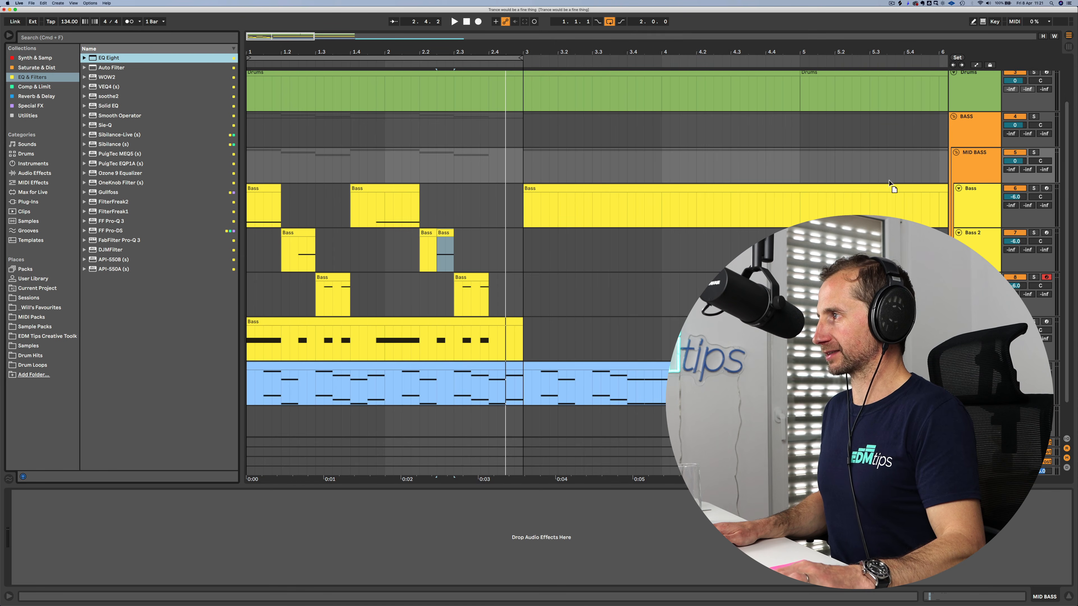
drag(966, 167, 967, 167)
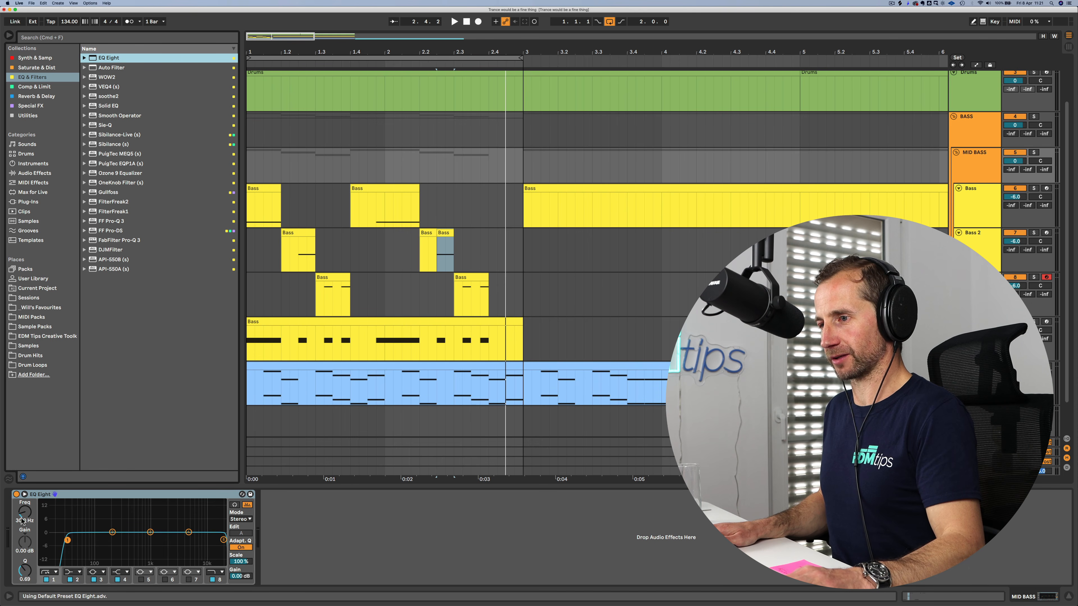
drag(22, 521, 22, 511)
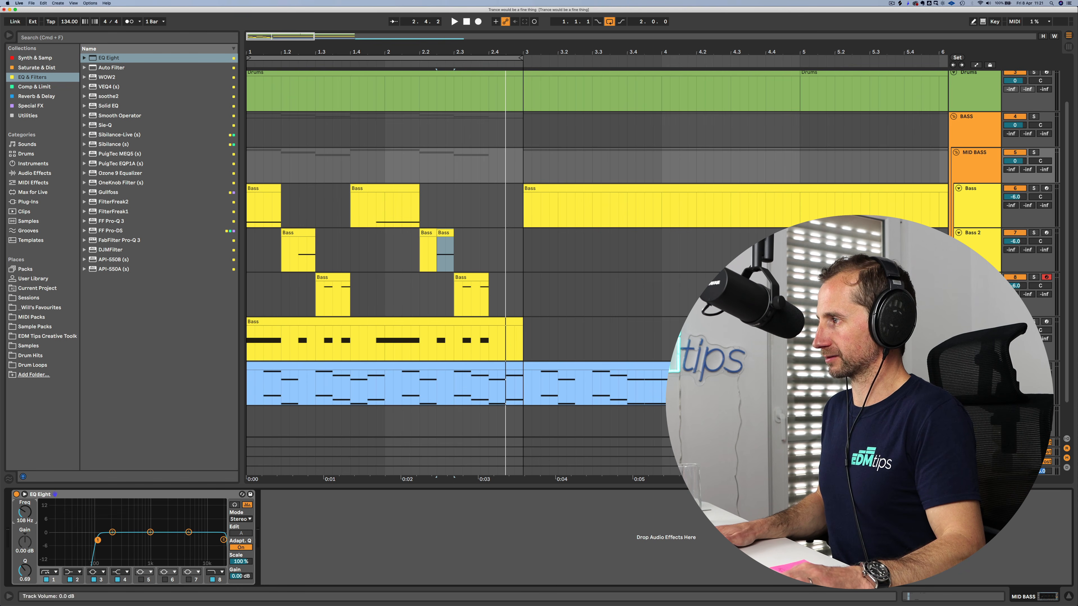
Step: Solo the BASS group and the MID BASS group within it while playing the loop
click(1034, 116)
key(space)
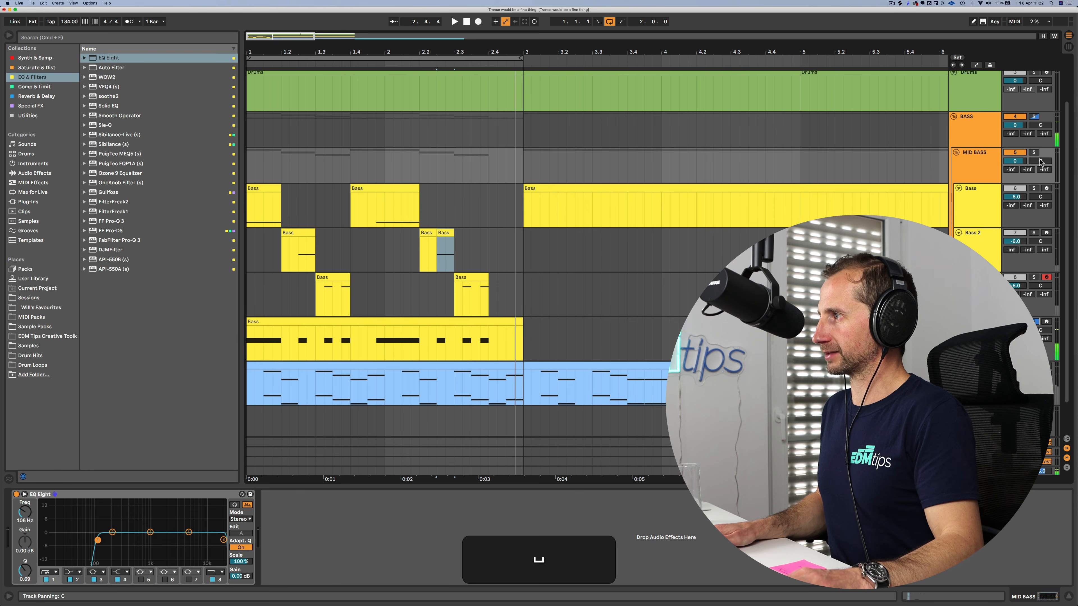
click(1035, 153)
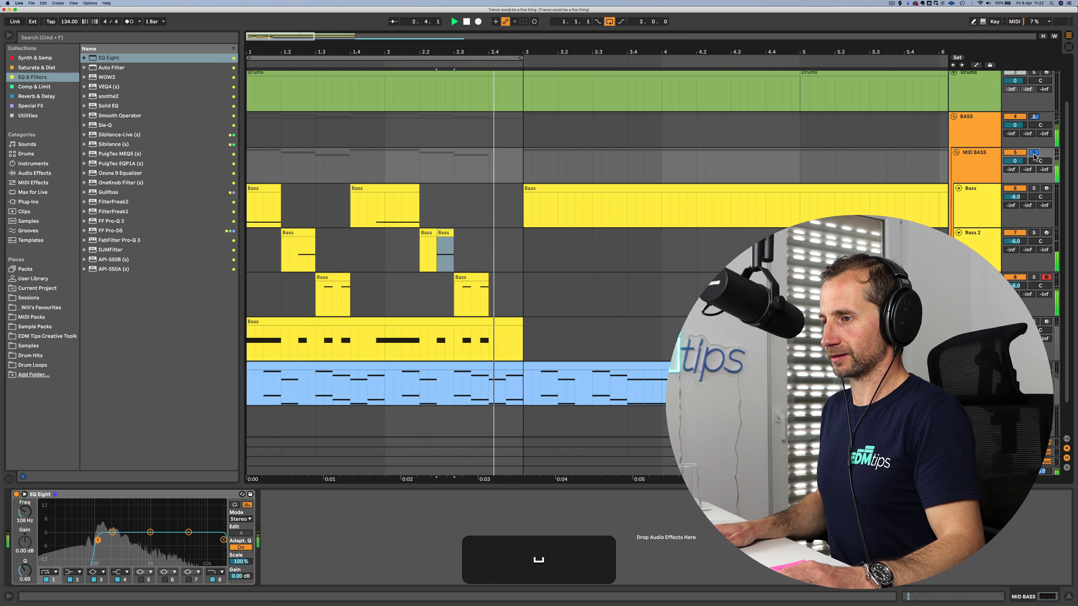
Step: Transpose the C2 notes in the first Bass 3 clip up one octave to C3
double_click(341, 279)
drag(552, 304, 687, 361)
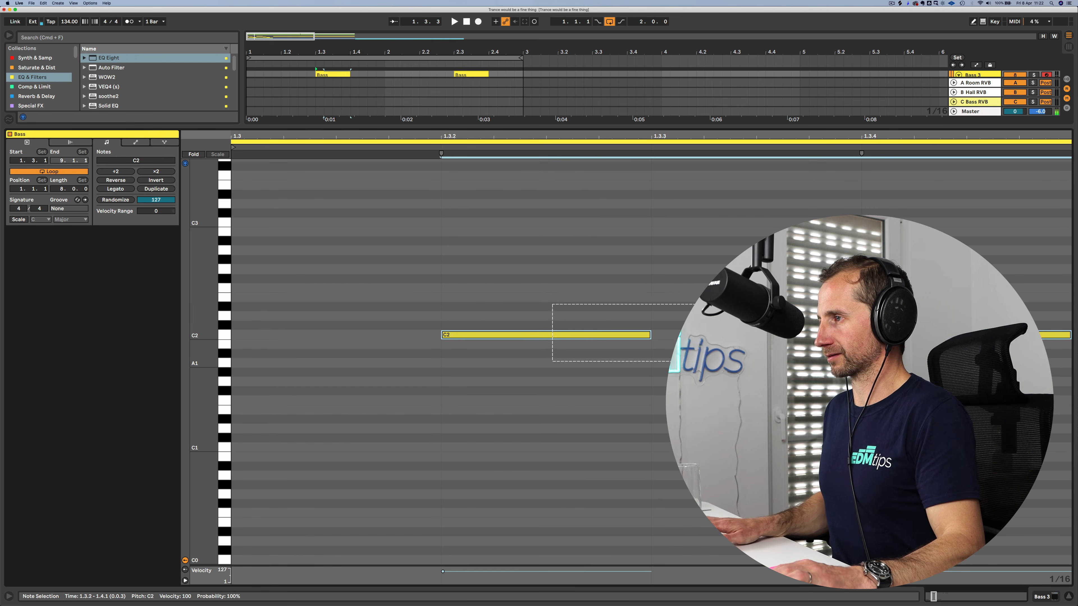
key(shift+Up)
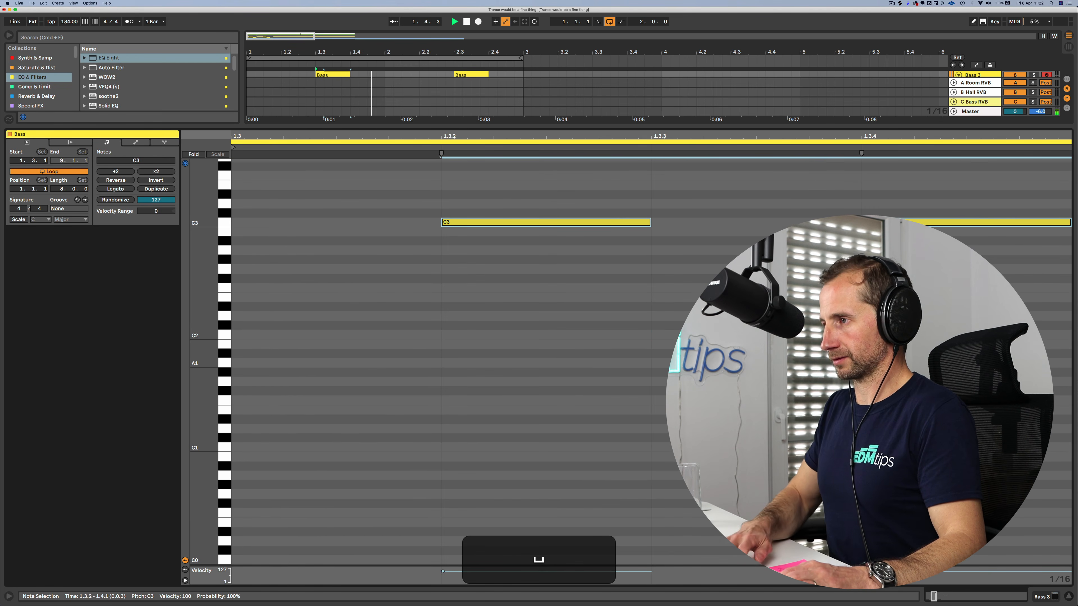
Step: Stop playback and replace the Bass 3 clip at 2.3 with a copy of the octave-up clip at 1.3
key(shift+Tab)
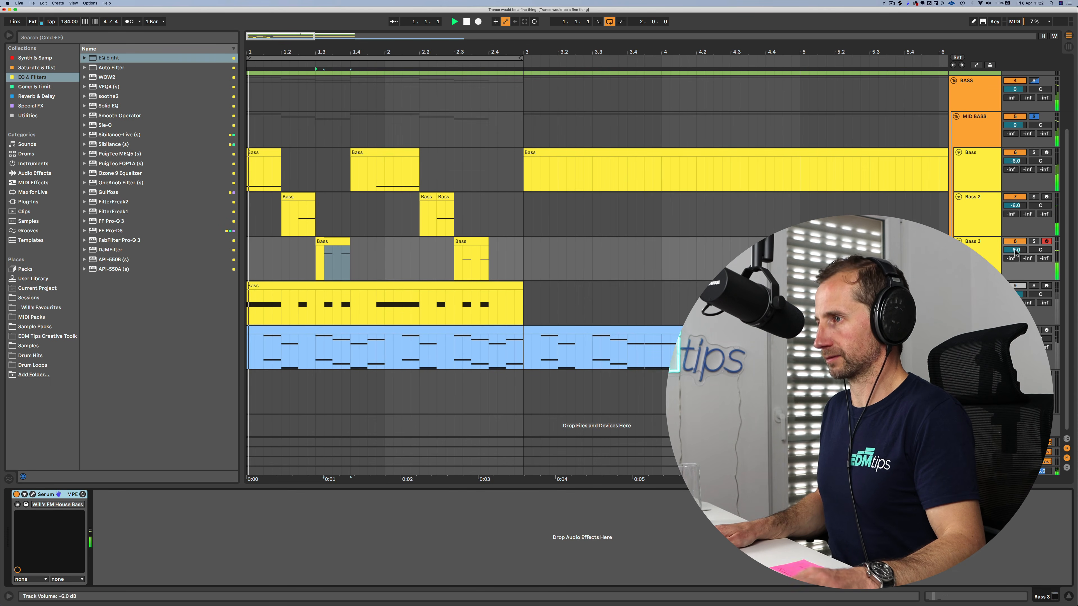
key(space)
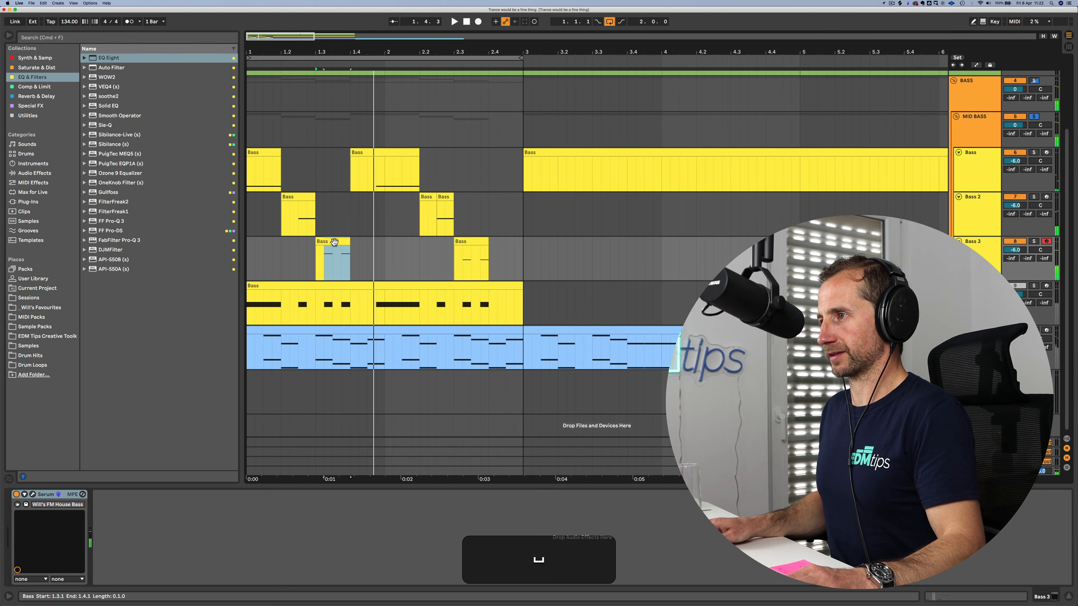
alt+click(331, 242)
key(super+z)
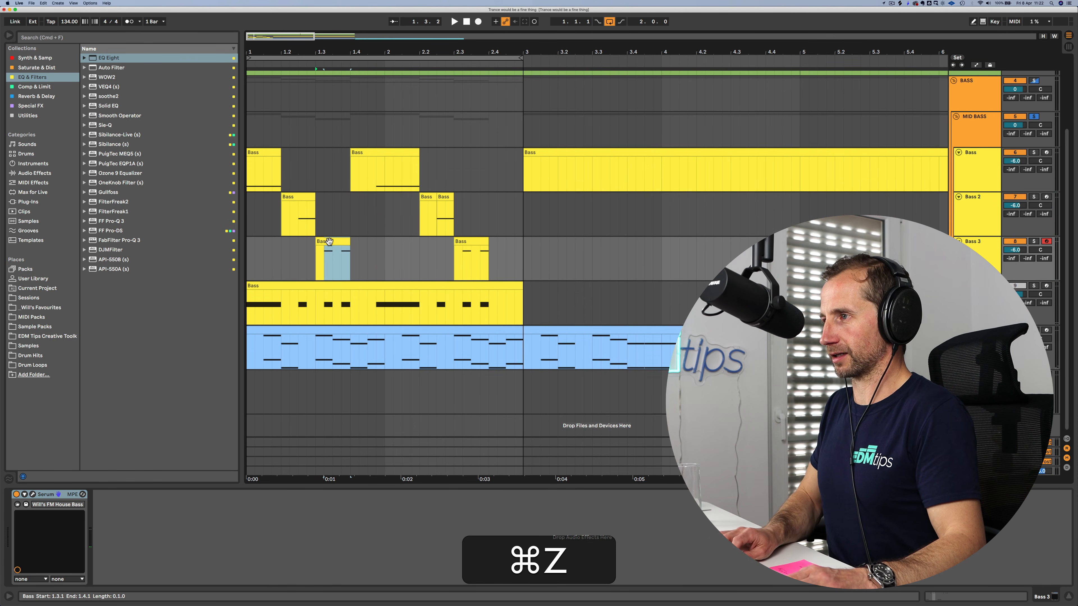
Step: Unsolo the BASS and MID BASS groups and add a Compressor to the BASS group
click(1033, 117)
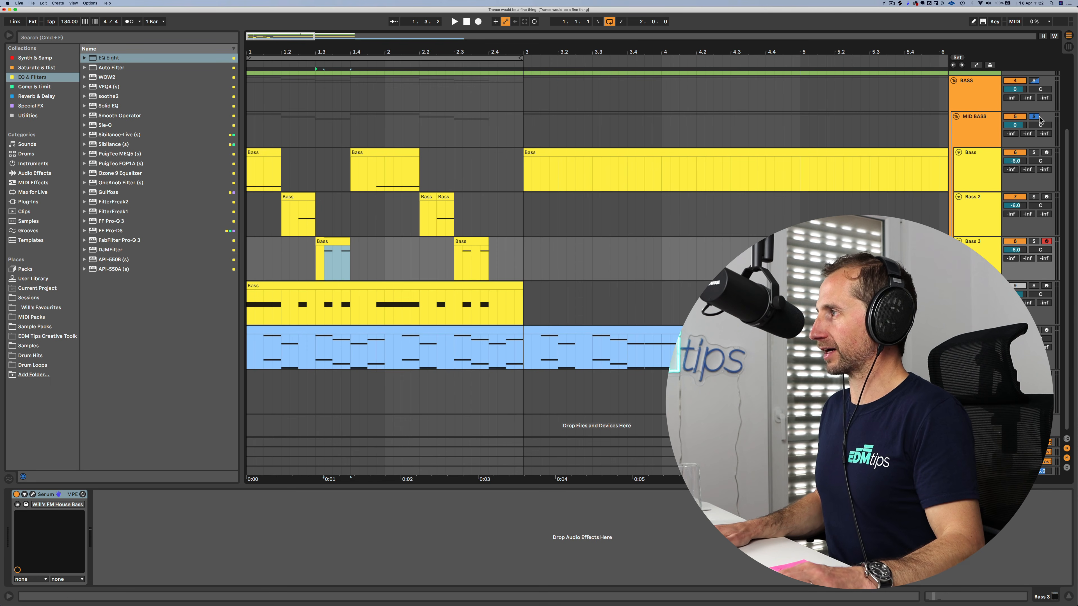
scroll(955, 157, up, 5)
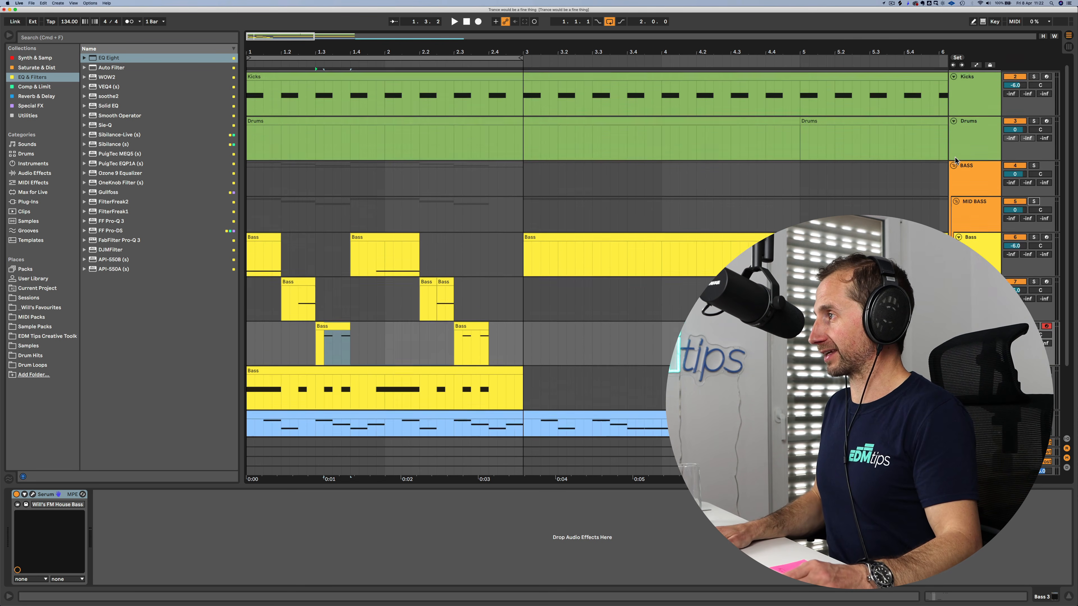
click(957, 177)
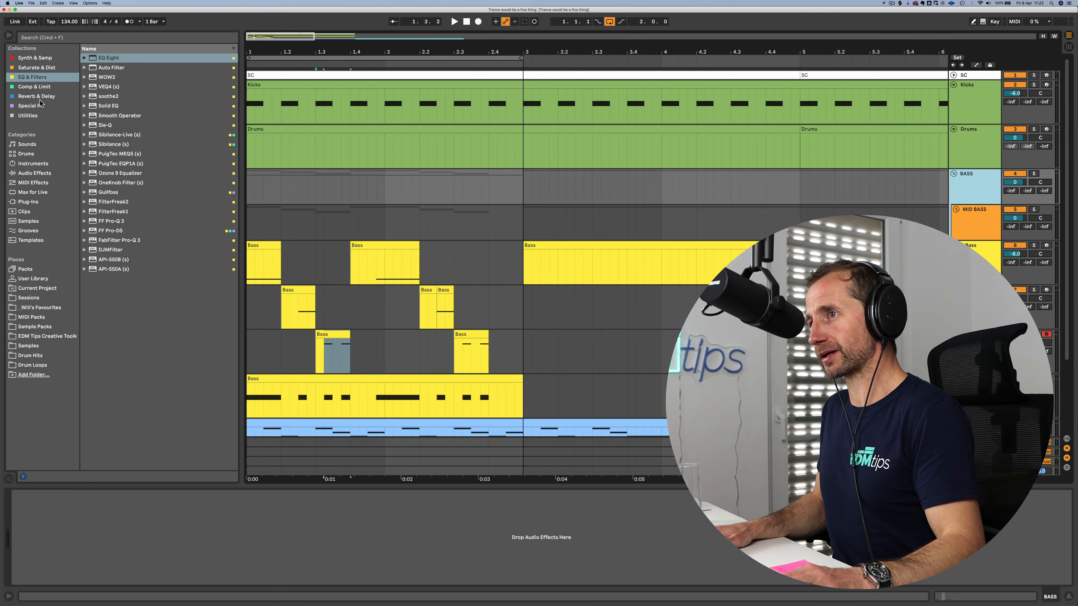
click(34, 87)
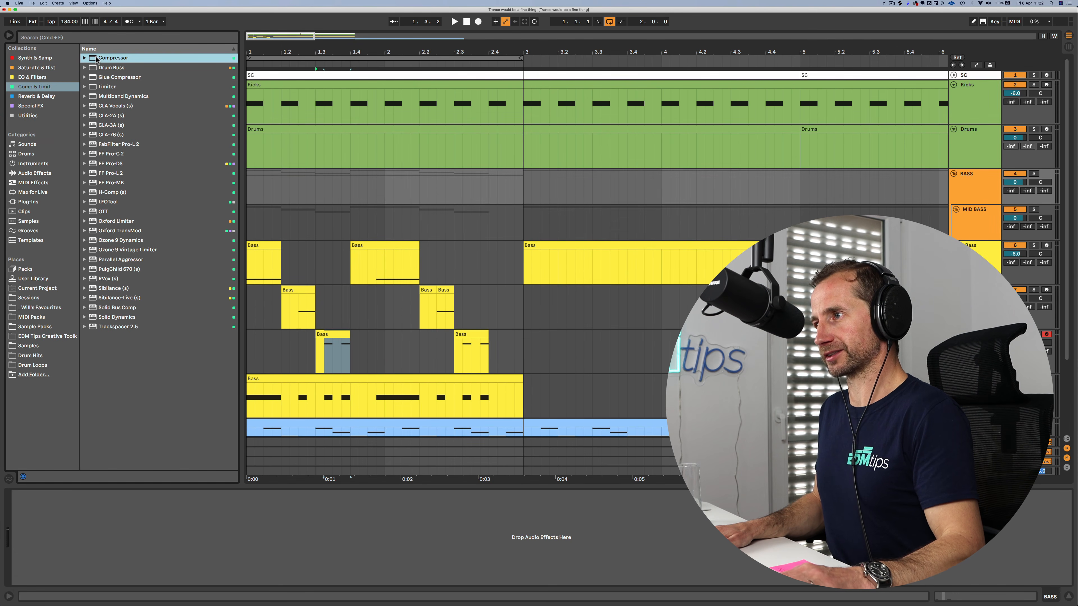
drag(969, 187, 968, 186)
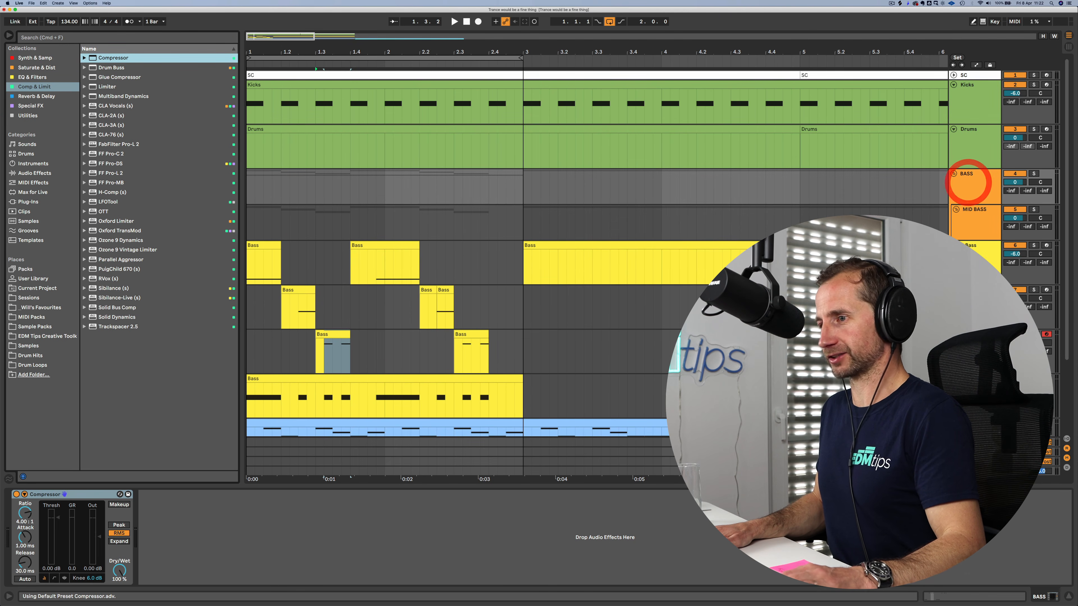
Step: Enable sidechain on the BASS group's Compressor and take its sidechain audio from the SC track
click(24, 494)
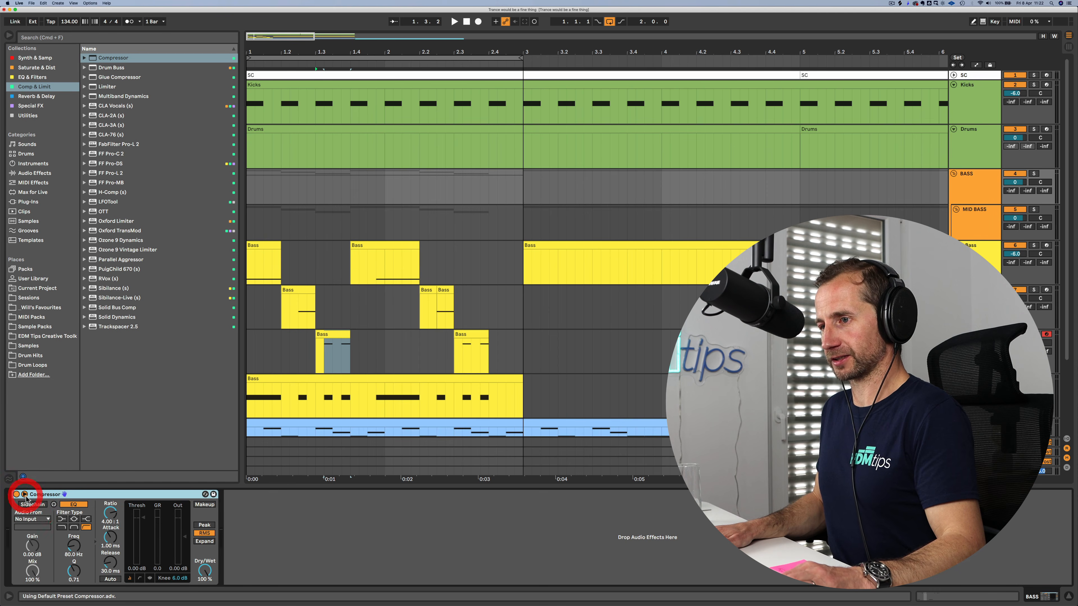
click(32, 505)
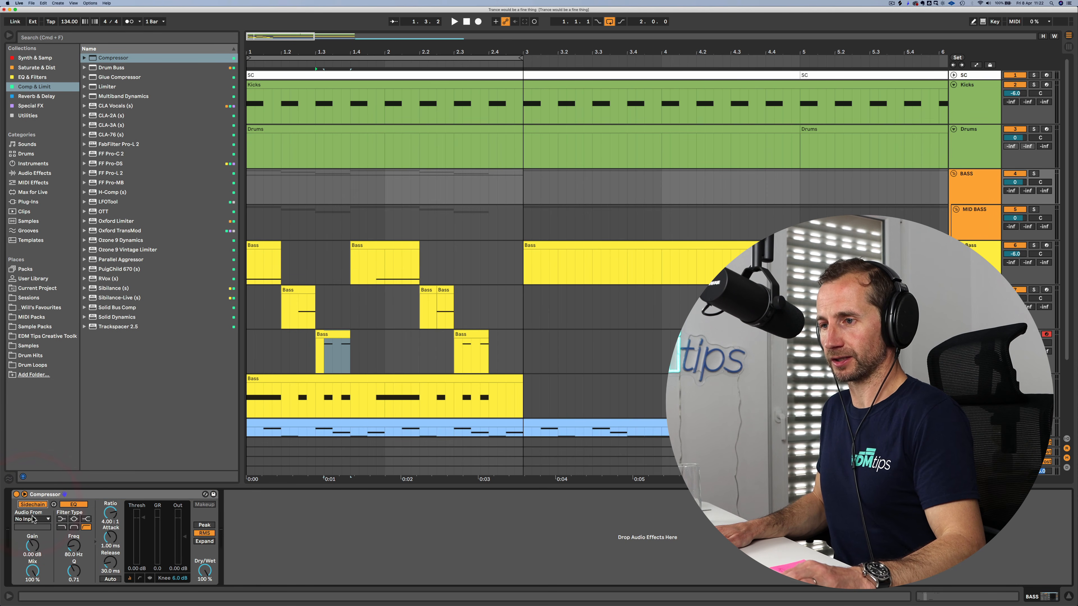
click(32, 519)
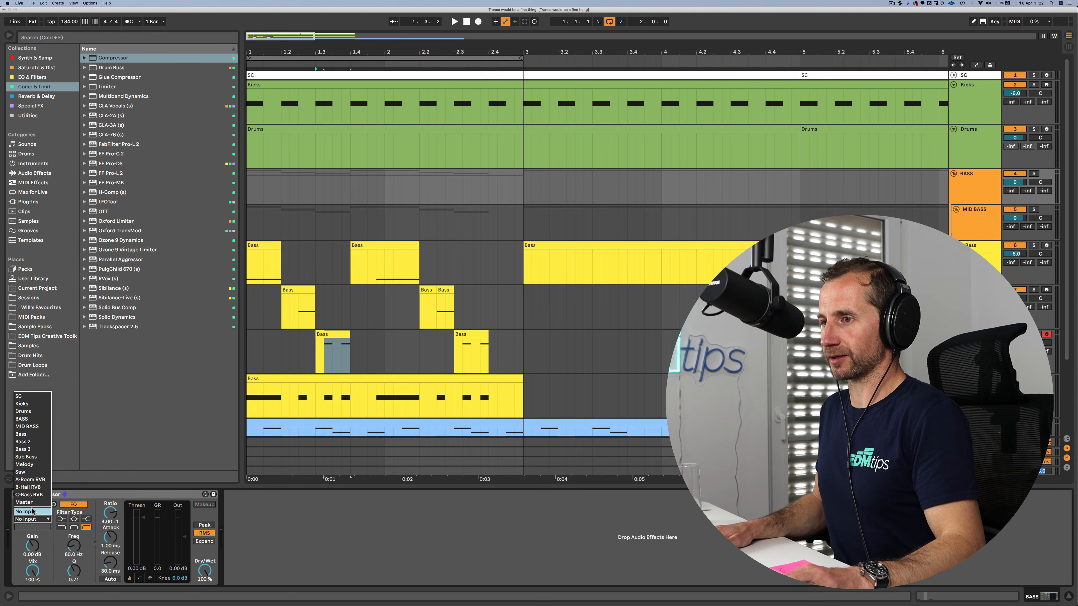
click(20, 397)
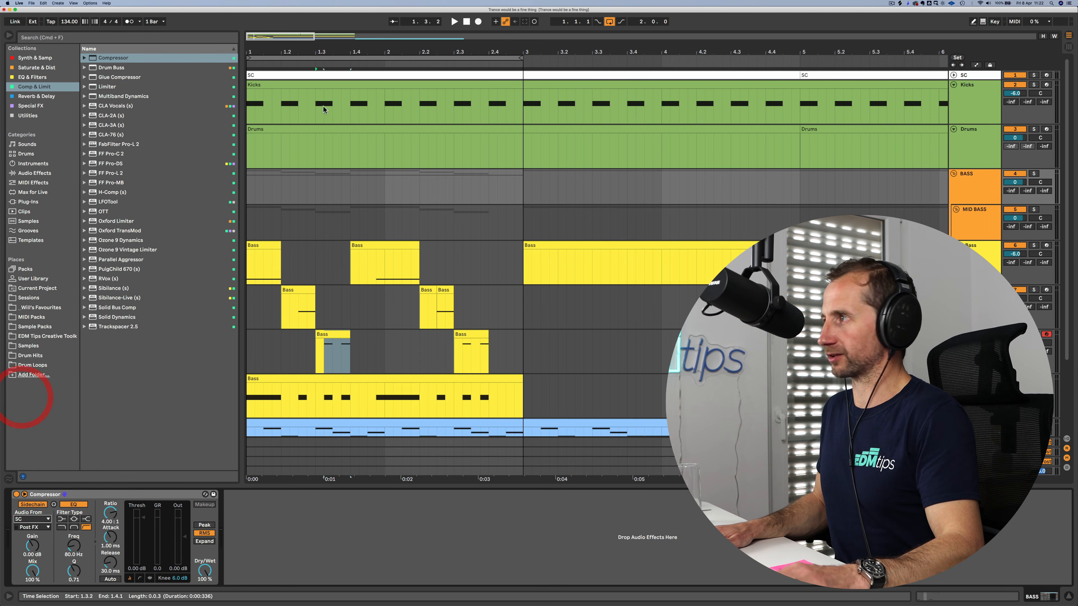
Step: Examine the SC track's Rim-808 sample device and its output routing
click(953, 75)
click(964, 75)
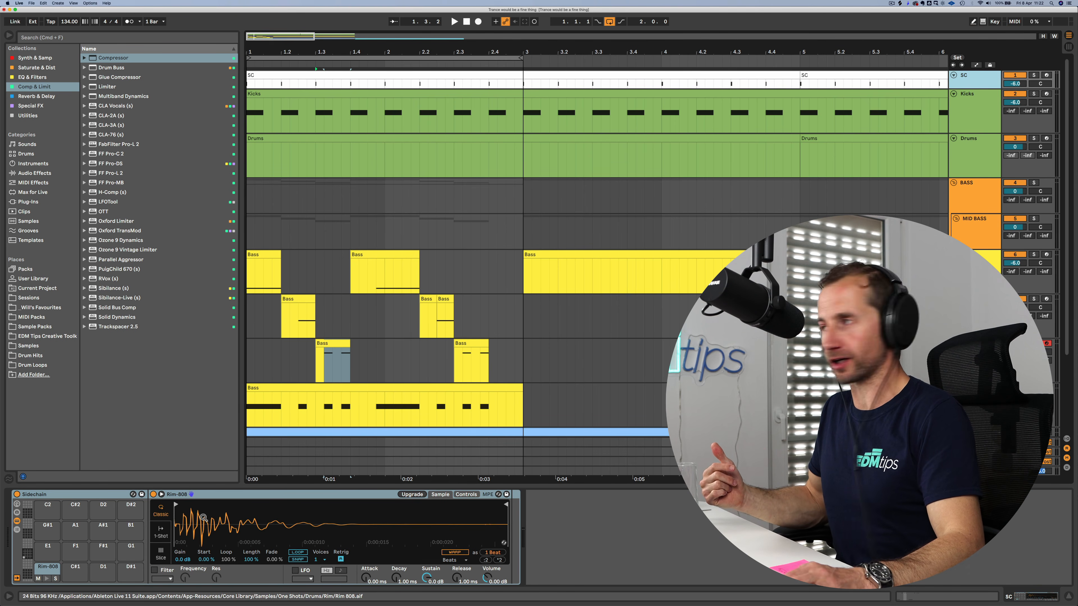
click(1067, 442)
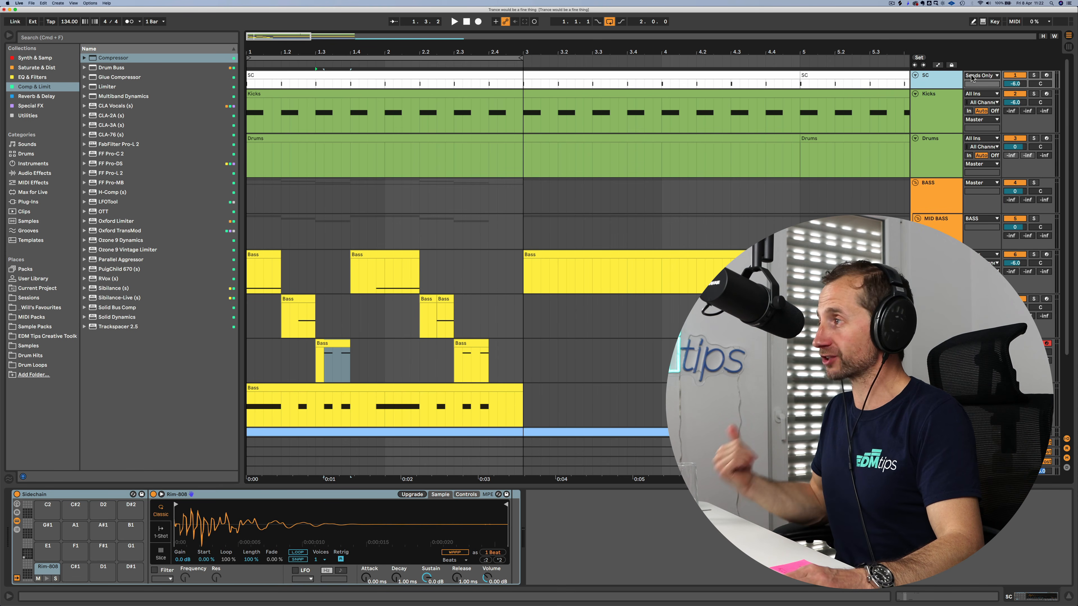
click(1067, 439)
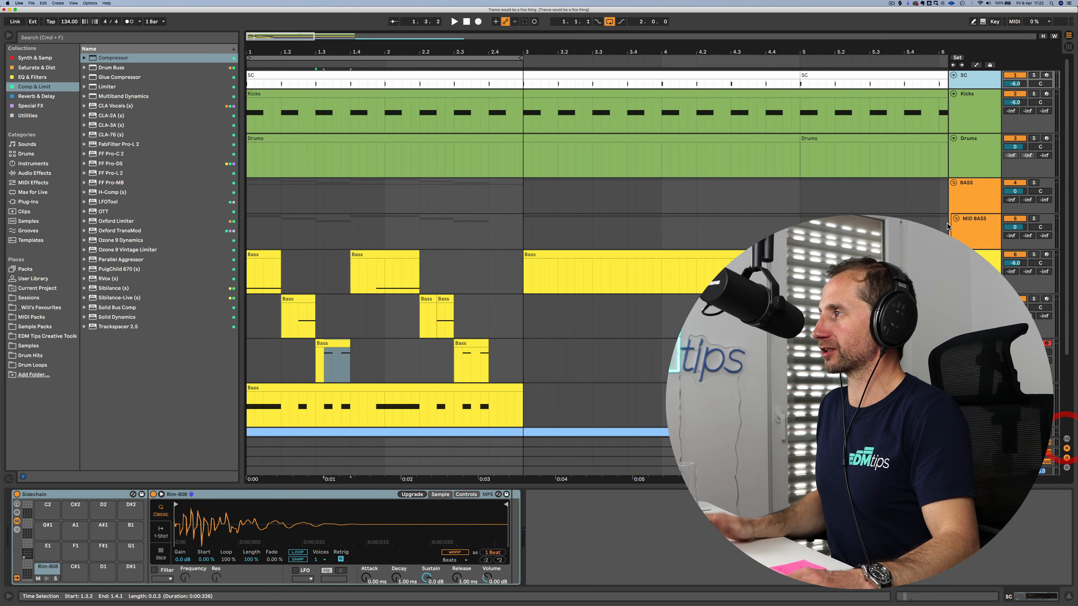
click(953, 76)
Step: Set the BASS Compressor's attack to 0.01 ms, threshold to -inf dB and ratio to about 1.66:1 while playing the loop
click(973, 187)
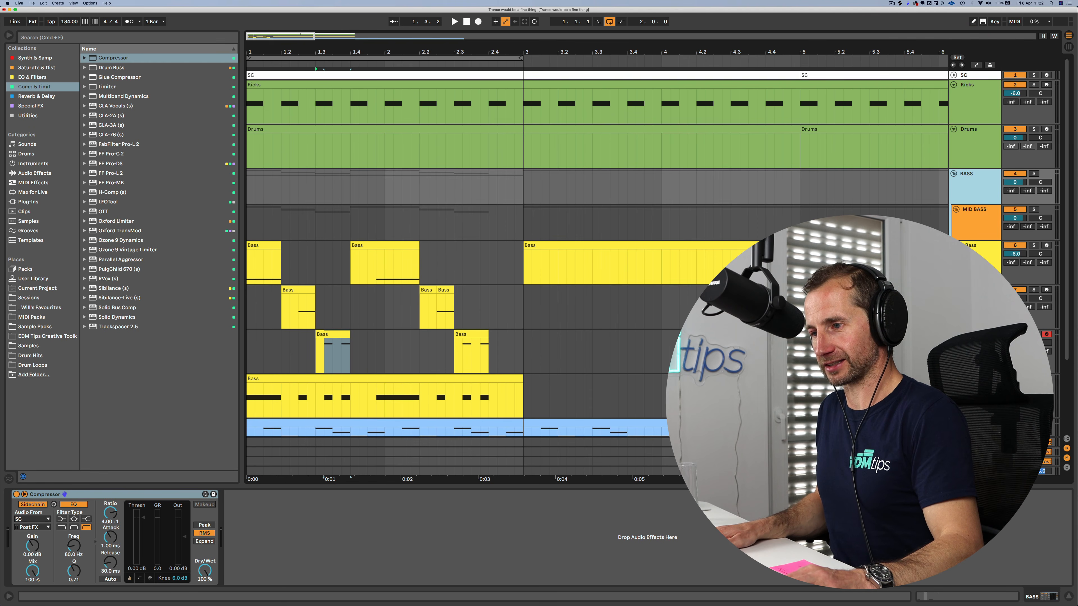
drag(110, 537, 110, 557)
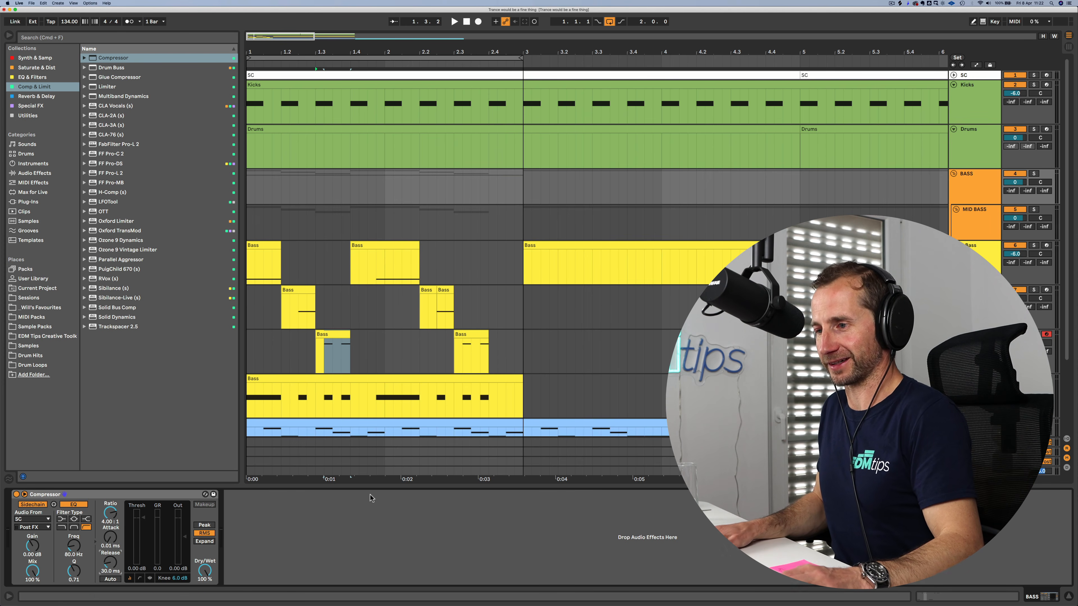
key(space)
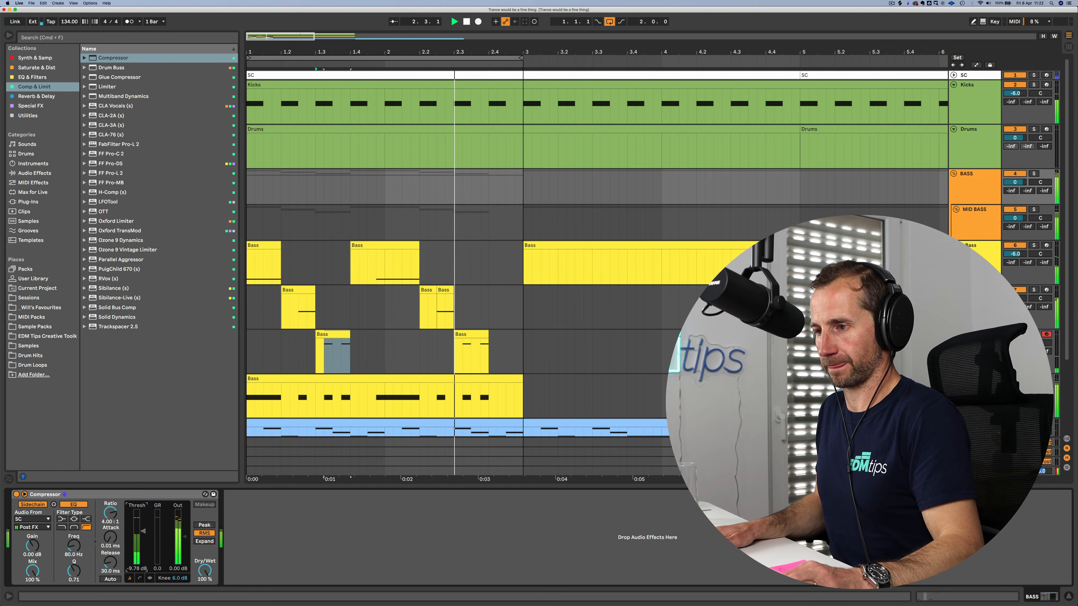
drag(143, 531, 143, 564)
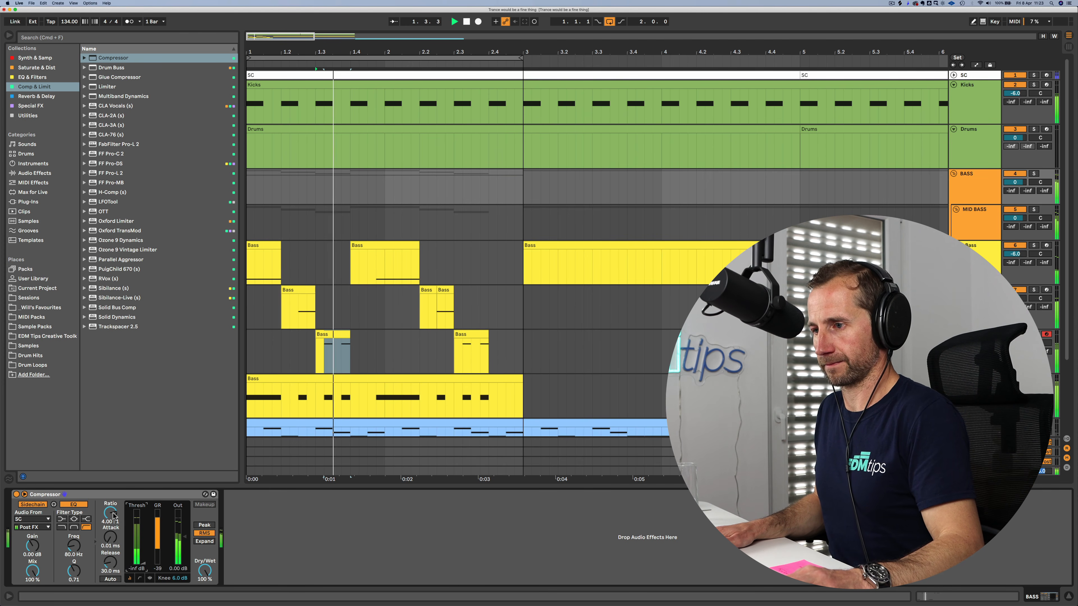
drag(131, 558, 143, 561)
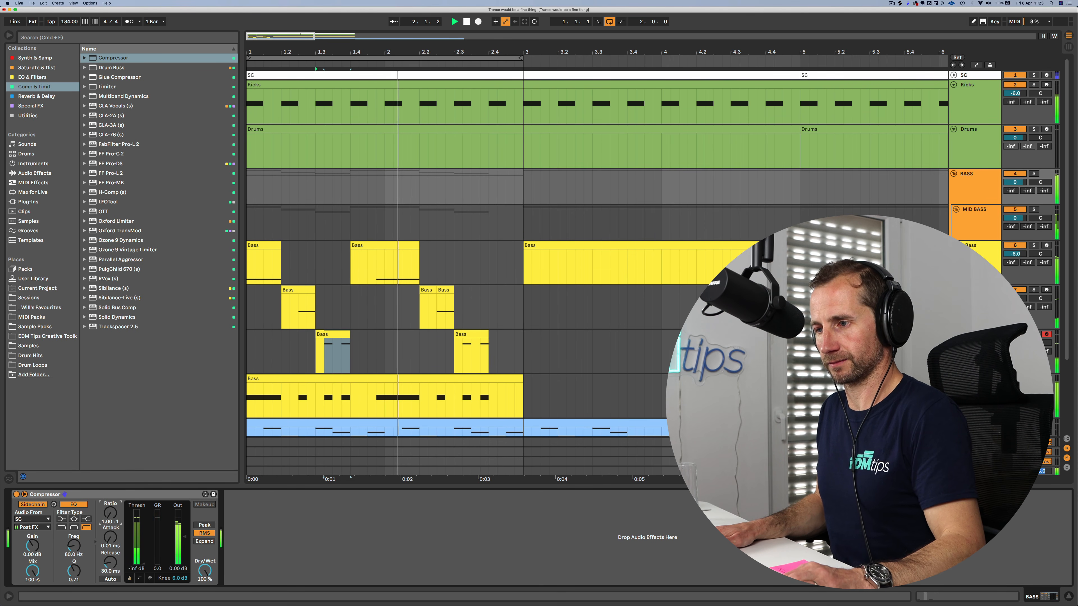
drag(110, 513, 111, 502)
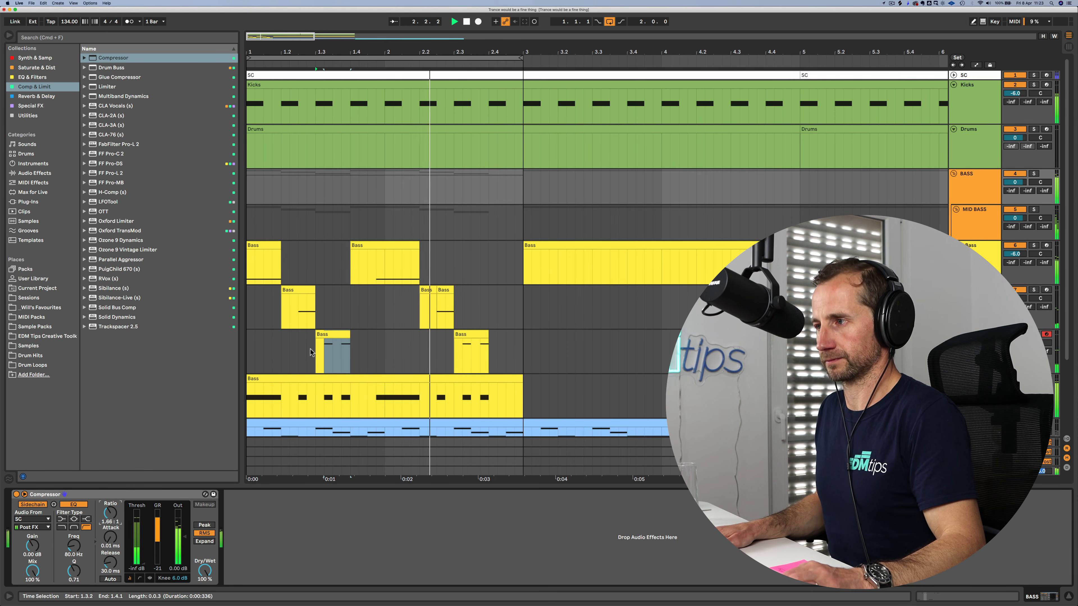
key(space)
Step: Replace the two Bass 2 clips at 2.2 with a copy of the first clip, and transpose the first clip's C1 note down to C0
drag(308, 311, 438, 301)
double_click(298, 293)
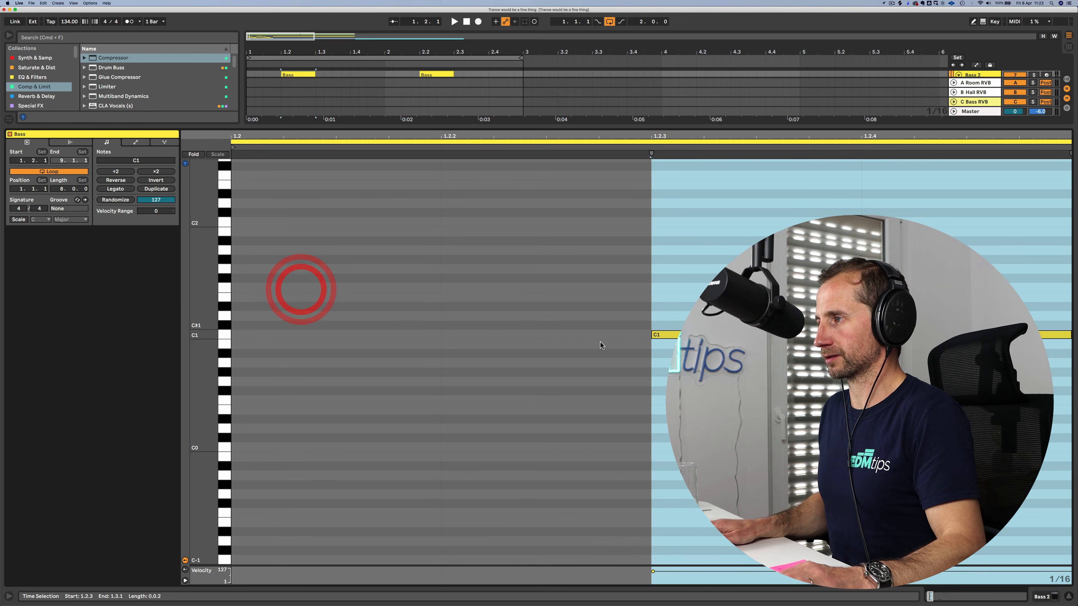
key(shift+Down)
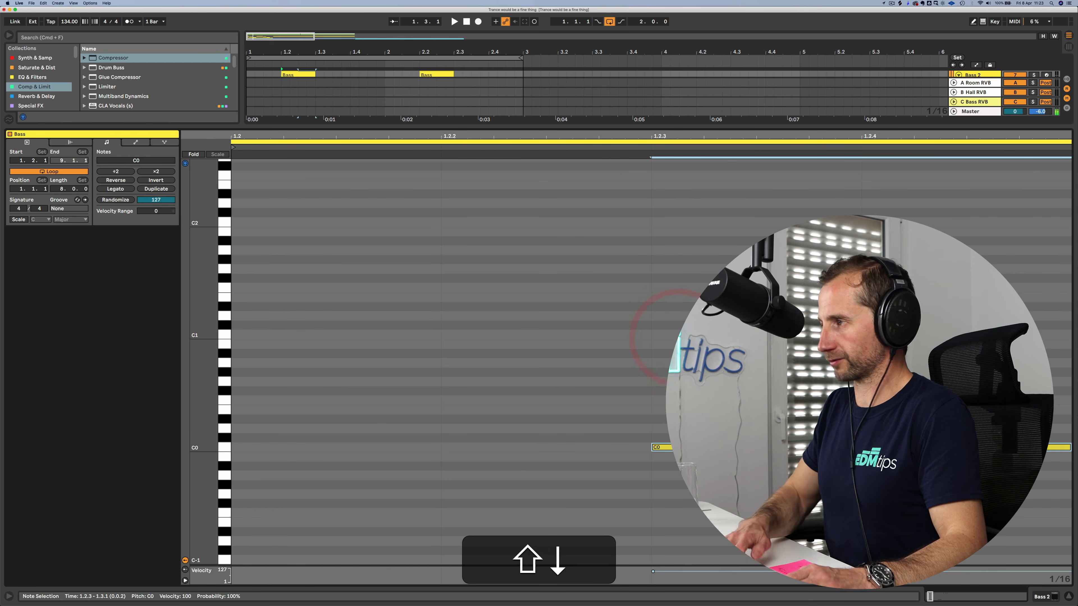
key(shift+Tab)
Step: Set the Bass 2 track volume to -4.7 dB and the Bass 3 track volume to -2.4 dB while playing the loop
key(shift+space)
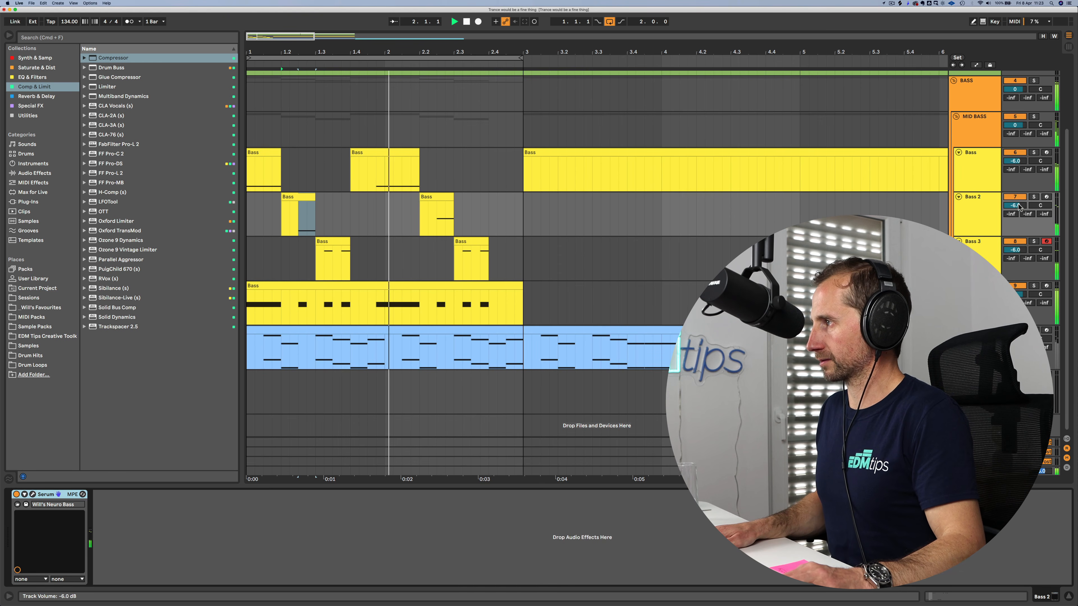
drag(1015, 205, 1018, 207)
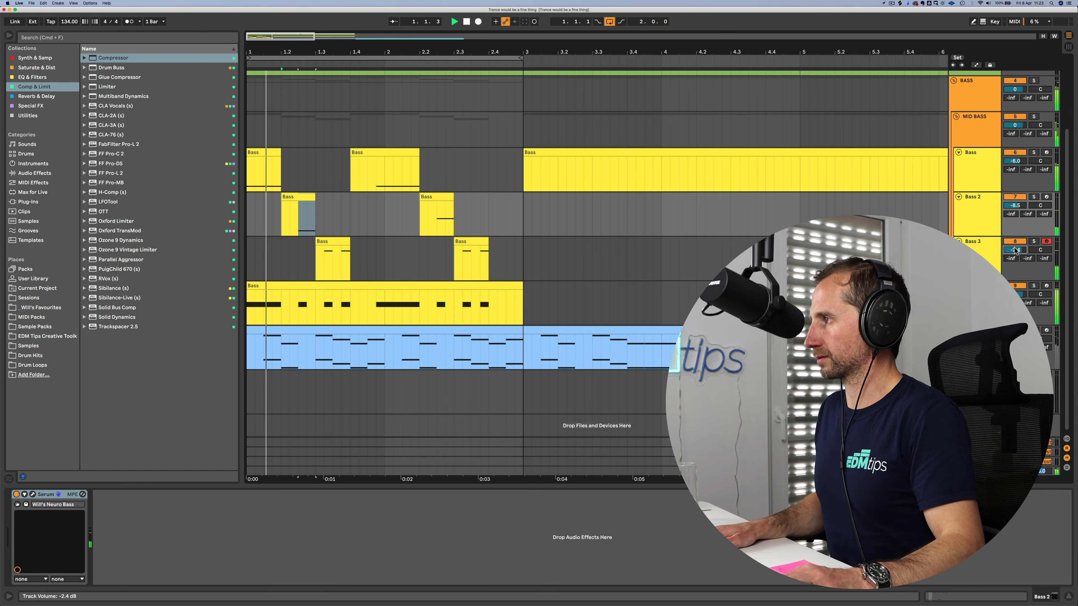
drag(1015, 250, 1015, 197)
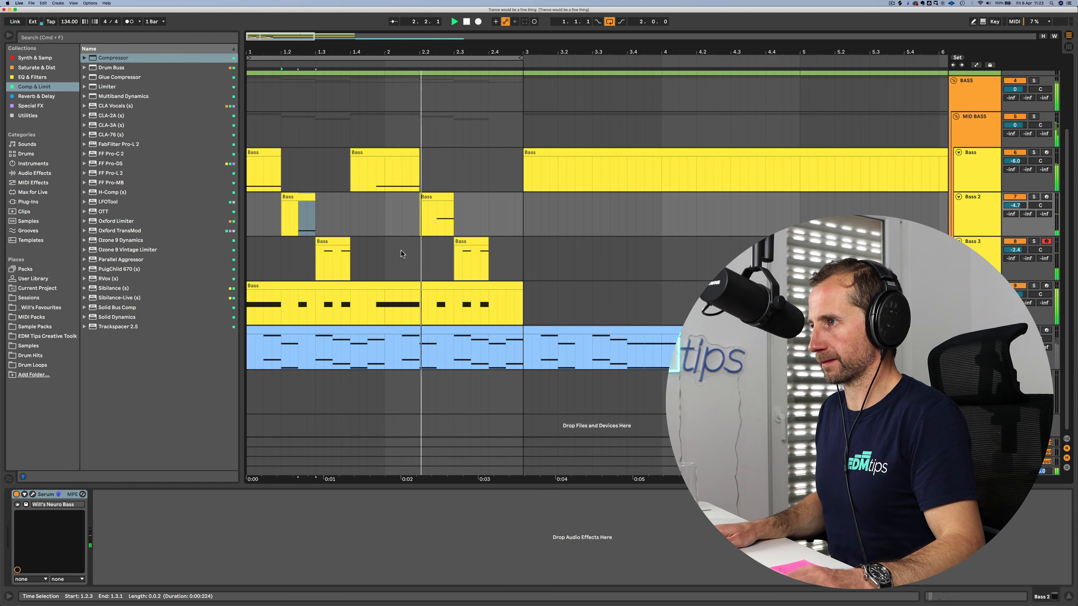
Step: Copy the first Bass 2 clip with the C0 note over the clip at 2.2 and set the Bass track volume to -3.2 dB
drag(292, 215, 436, 208)
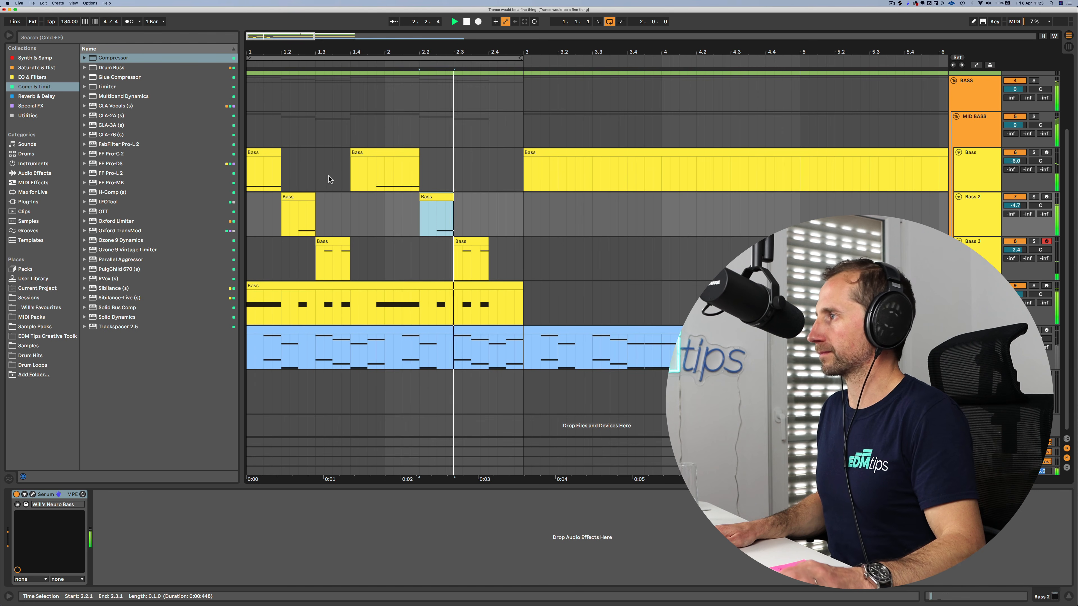
drag(1015, 162, 1015, 154)
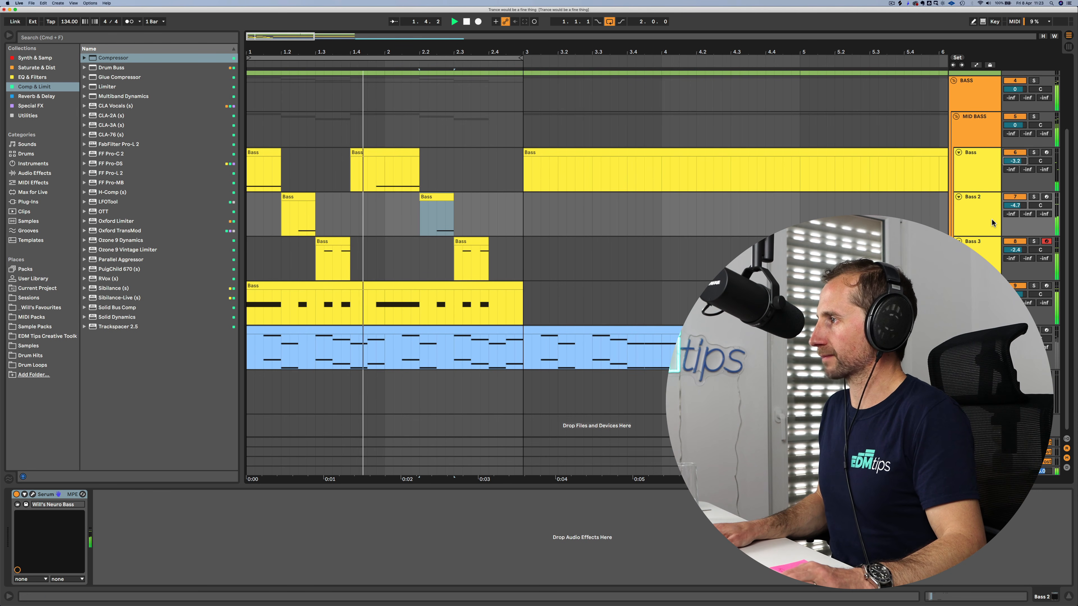
key(space)
Step: Save the set and inspect the effect chain on the C Bass RVB return track
click(981, 249)
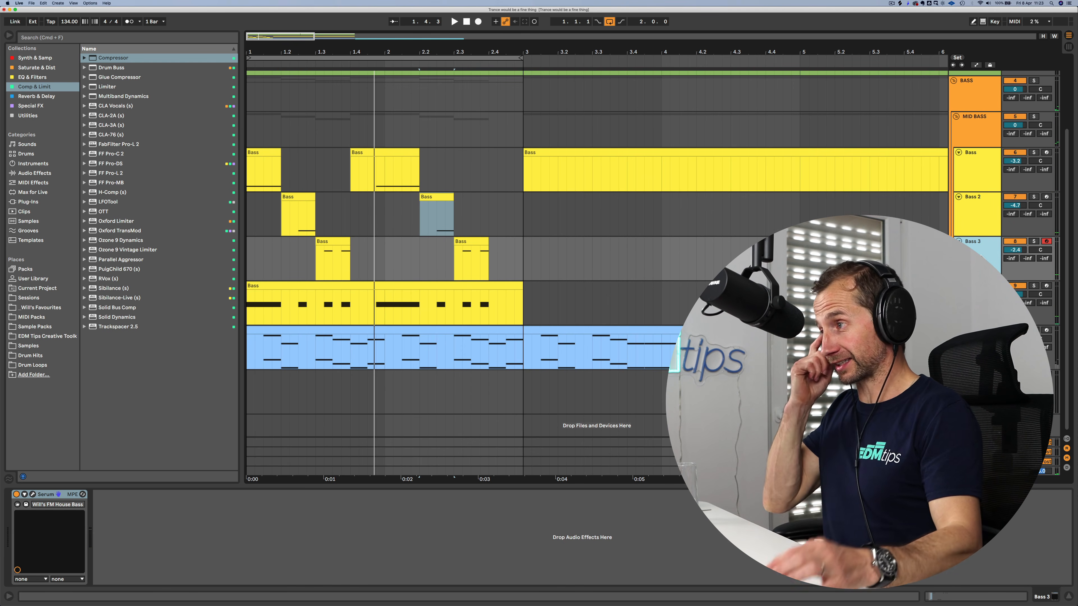
key(super+s)
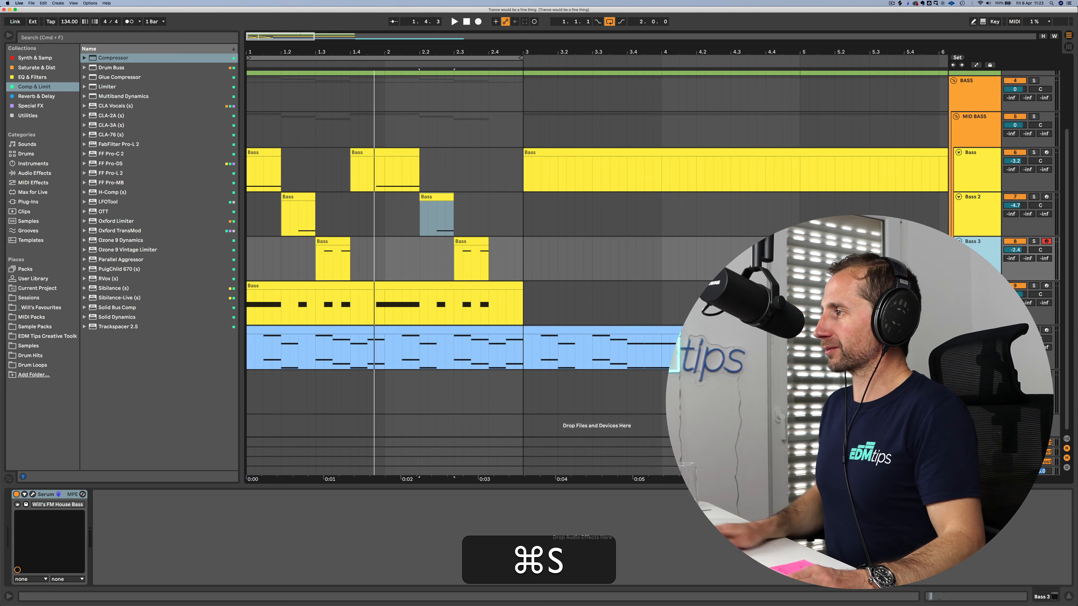
key(Tab)
click(989, 43)
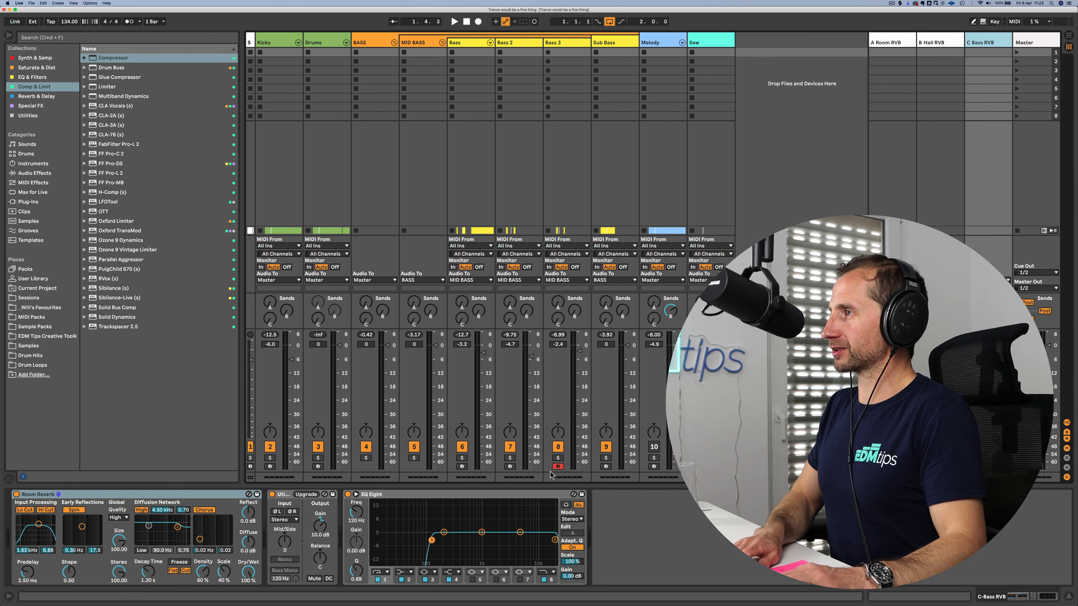
key(shift+Tab)
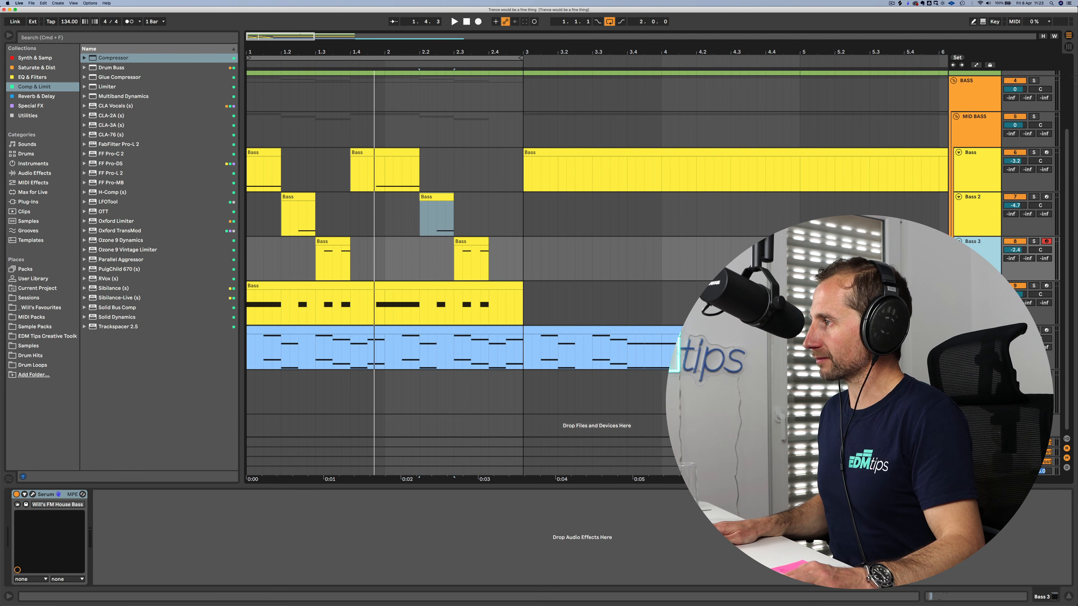
Step: Show the C Bass RVB send automation for Bass 3 in a new lane and raise it around the end of the 2.3 clip
right_click(1044, 258)
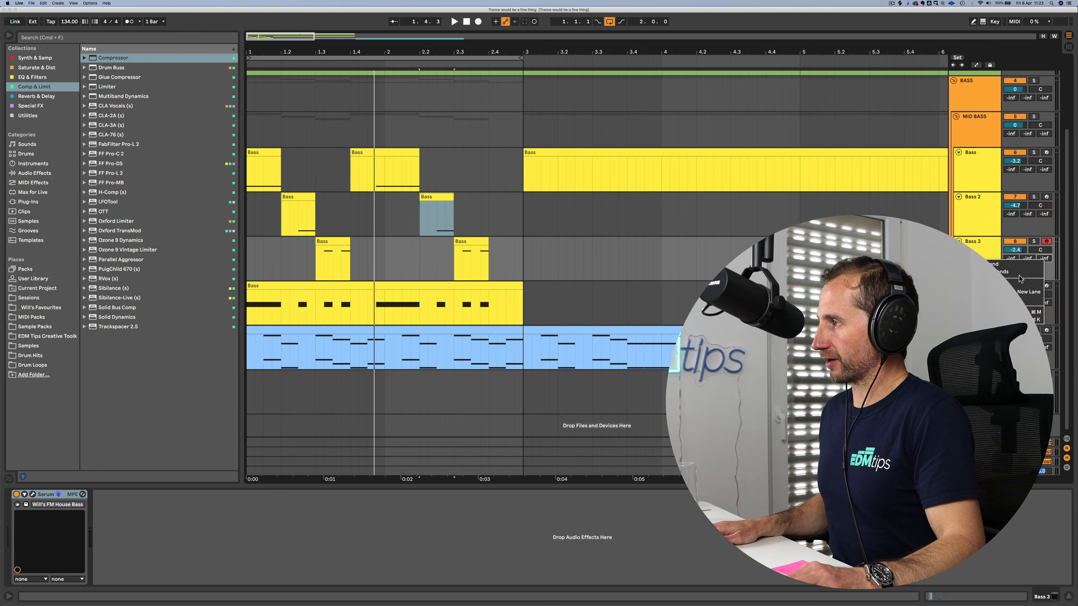
click(1018, 291)
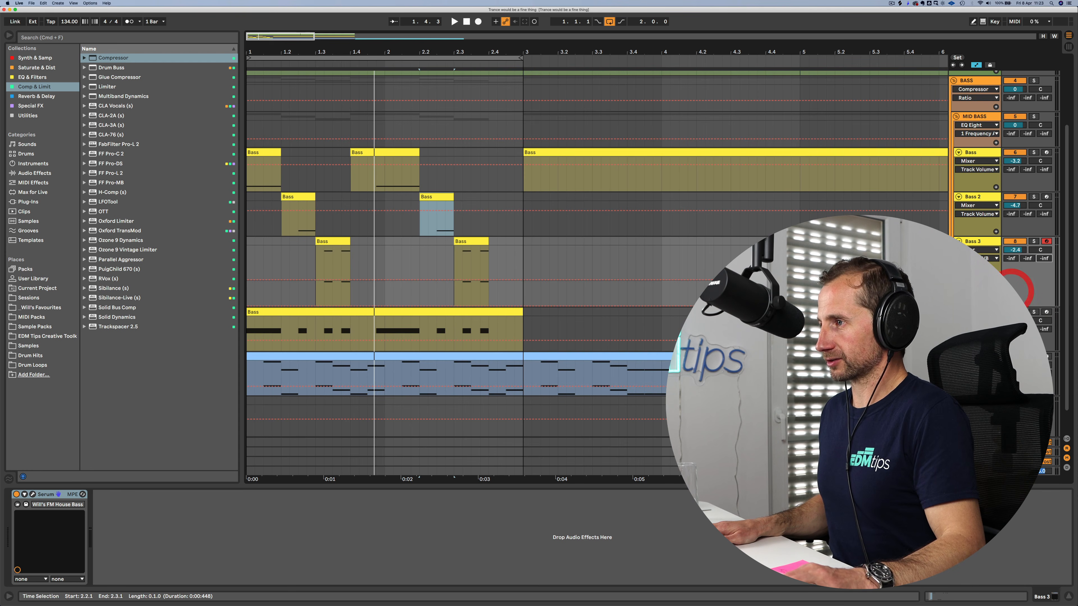
key(space)
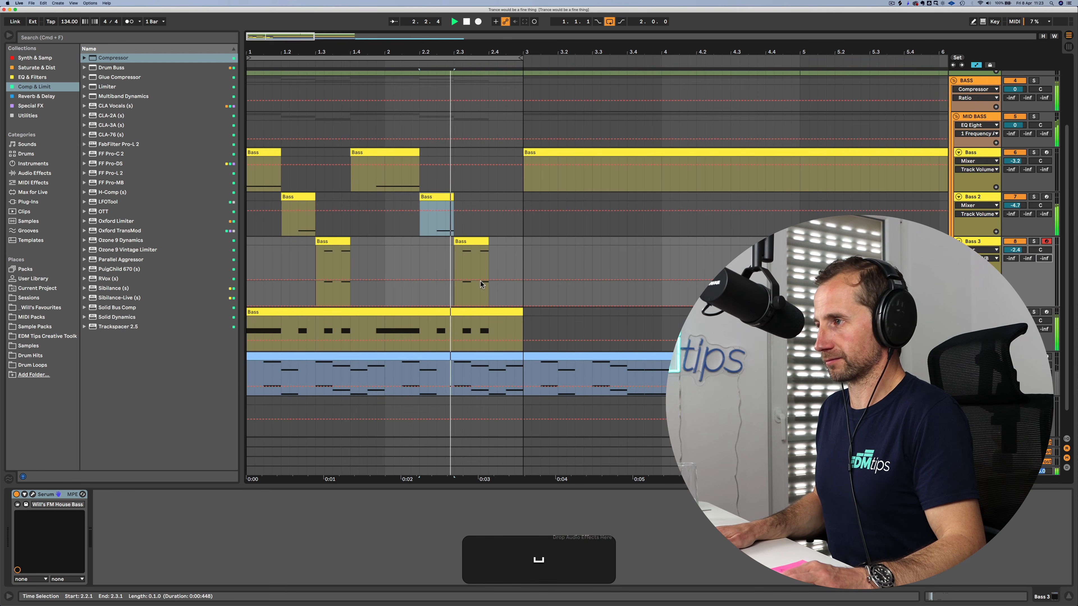
mouse_move(475, 279)
mouse_down()
mouse_move(480, 247)
mouse_move(506, 278)
mouse_up()
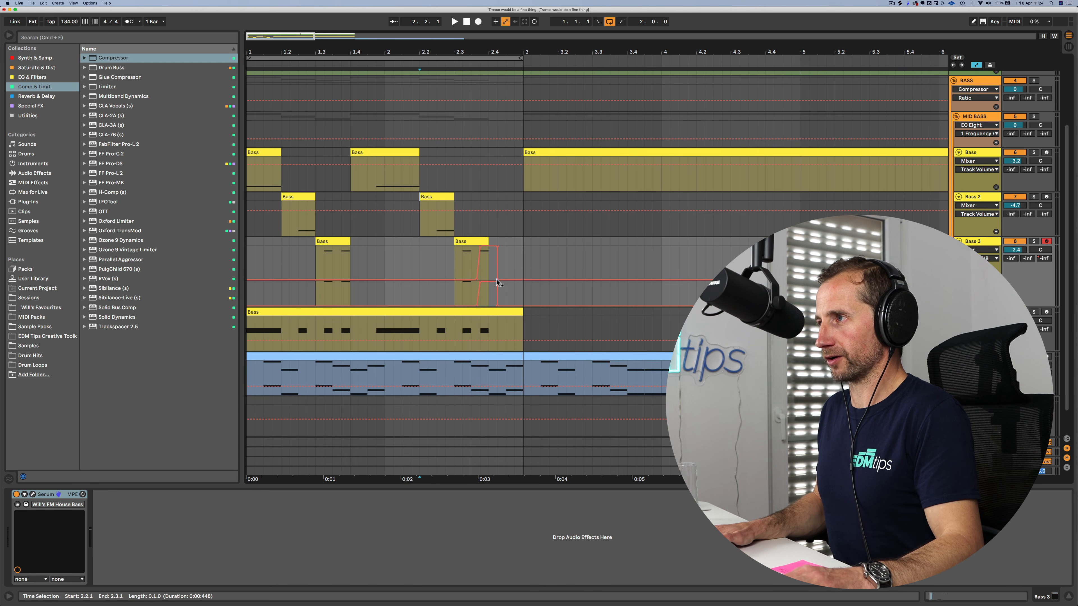
click(449, 62)
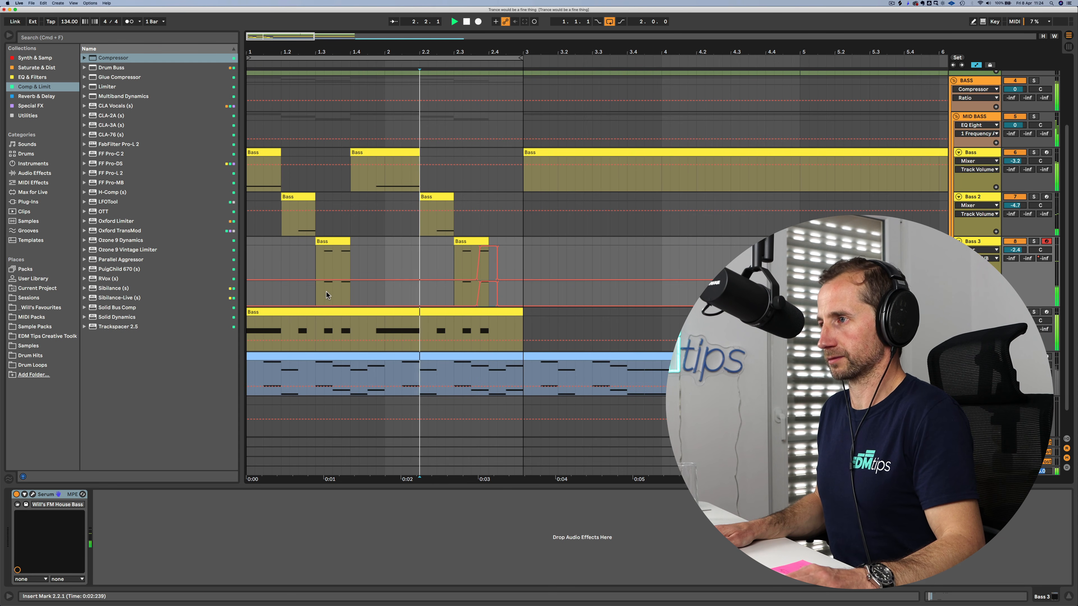
key(space)
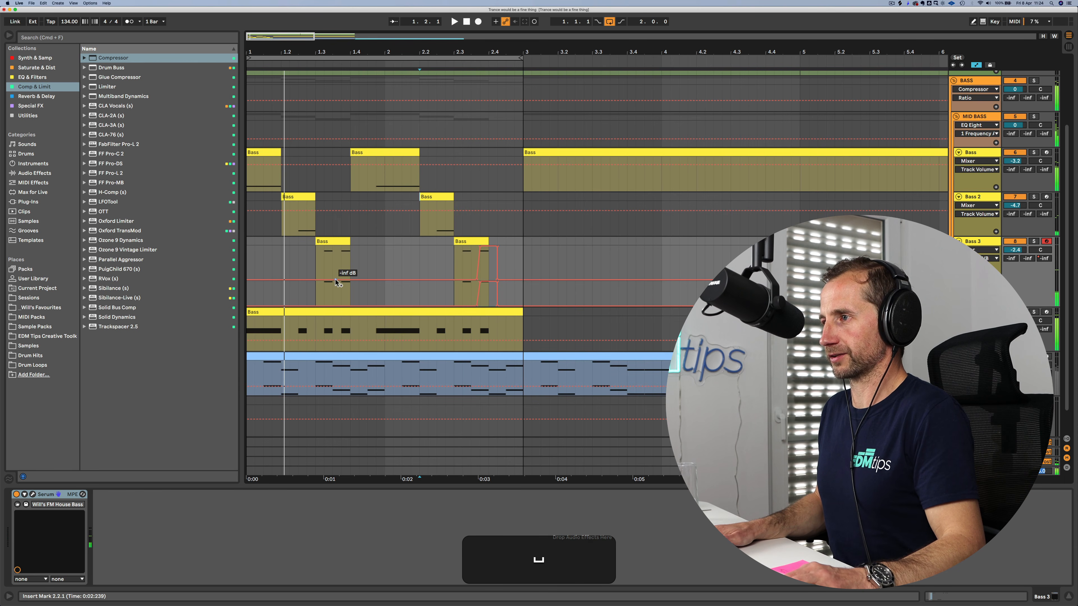
Step: Shape a Bass 3 reverb send peak over the end of the first clip and remove the peak at the second clip
click(335, 280)
mouse_move(347, 279)
mouse_down()
mouse_move(351, 246)
mouse_move(360, 280)
mouse_up()
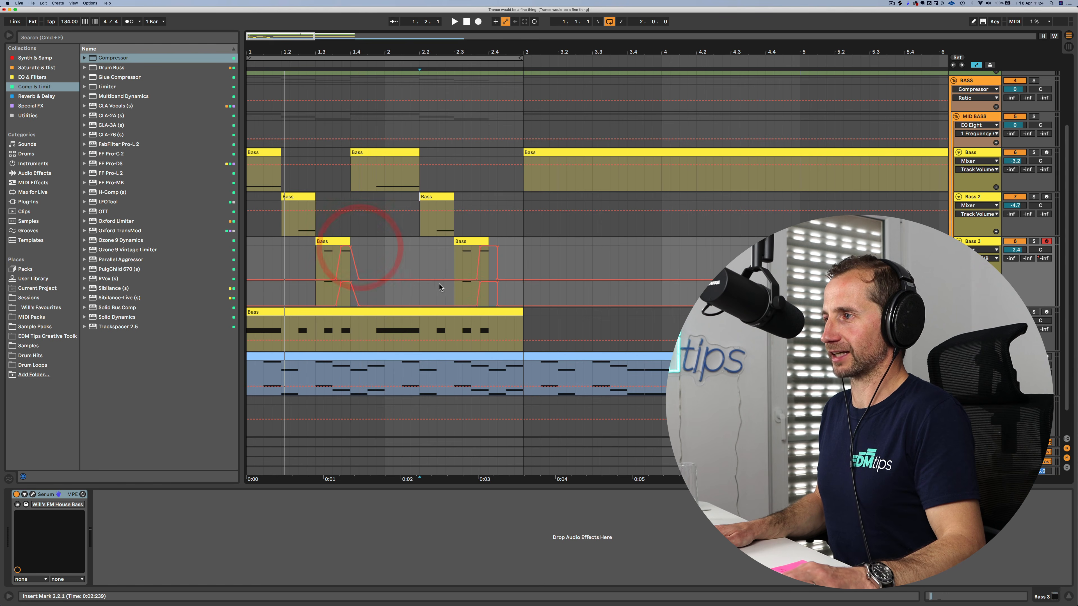
click(478, 251)
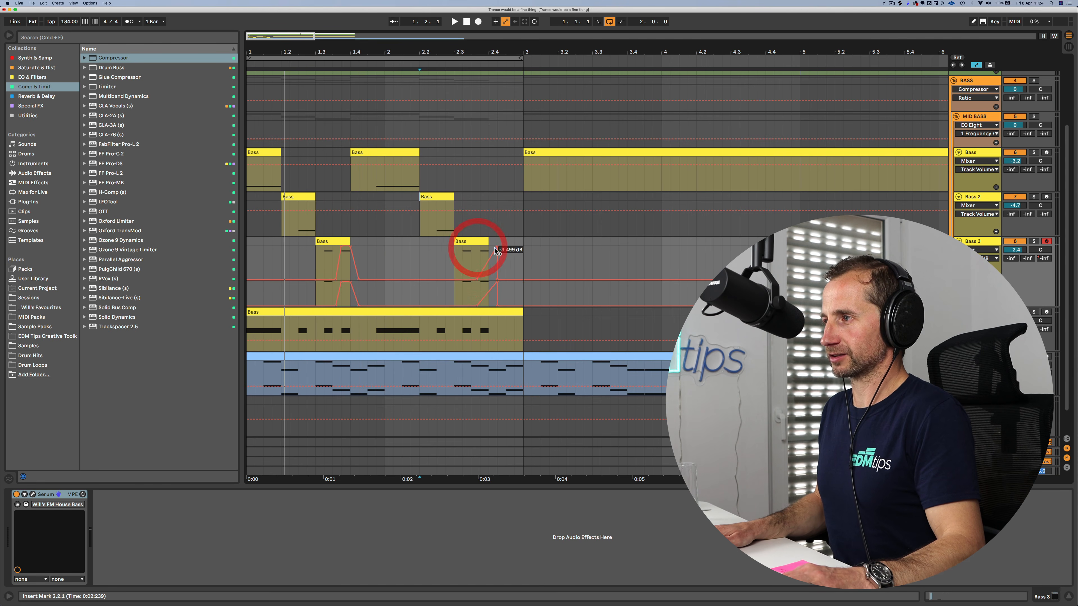
click(496, 250)
key(space)
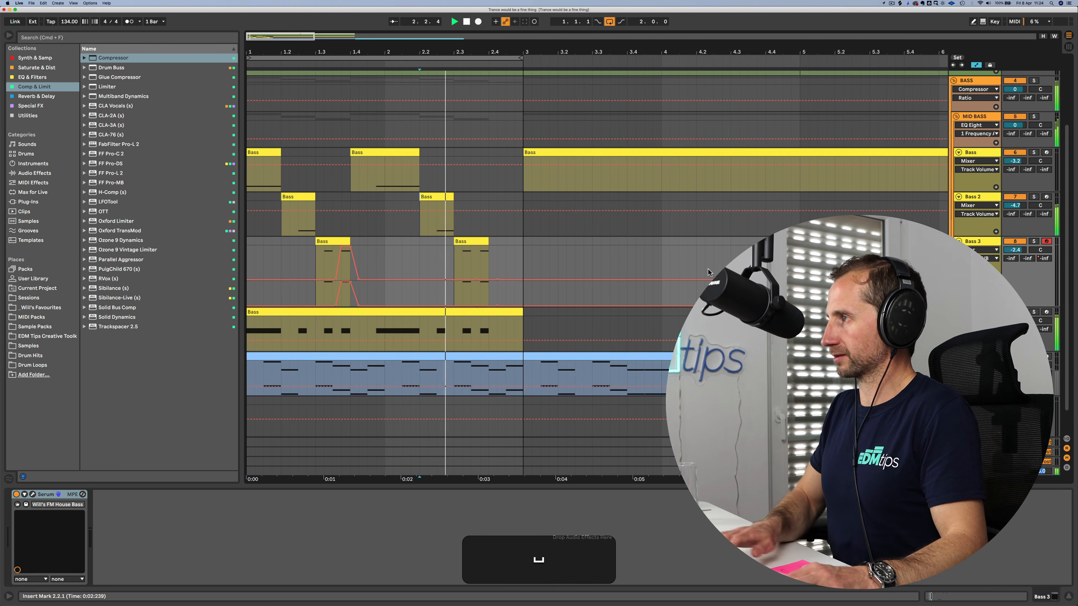
Step: Raise the Room Reverb decay time on the C Bass RVB return track to 2.64 s while the loop plays
key(Tab)
click(989, 42)
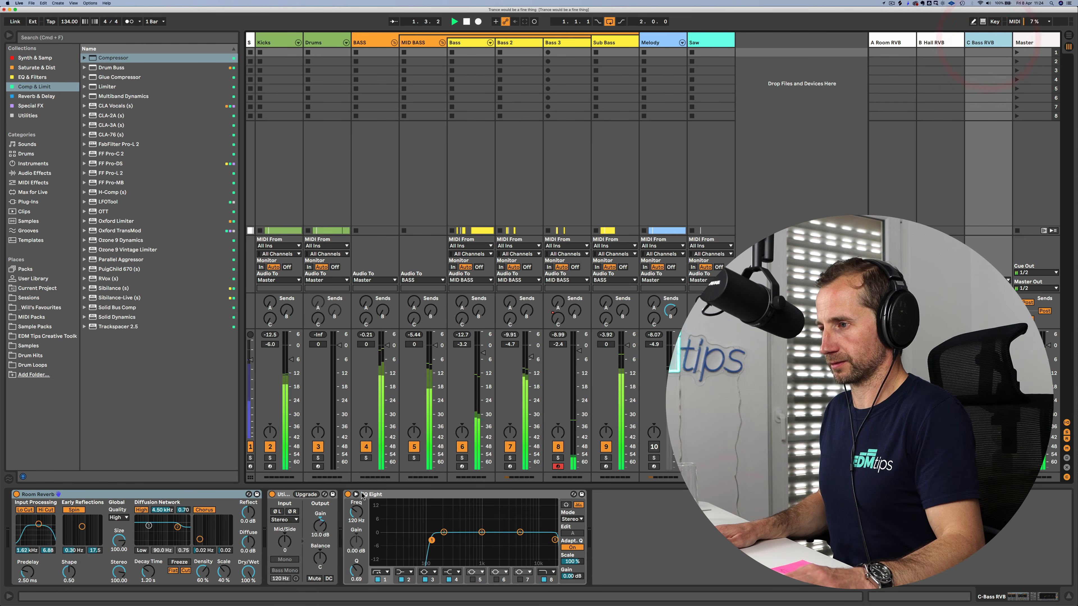
drag(148, 571, 148, 568)
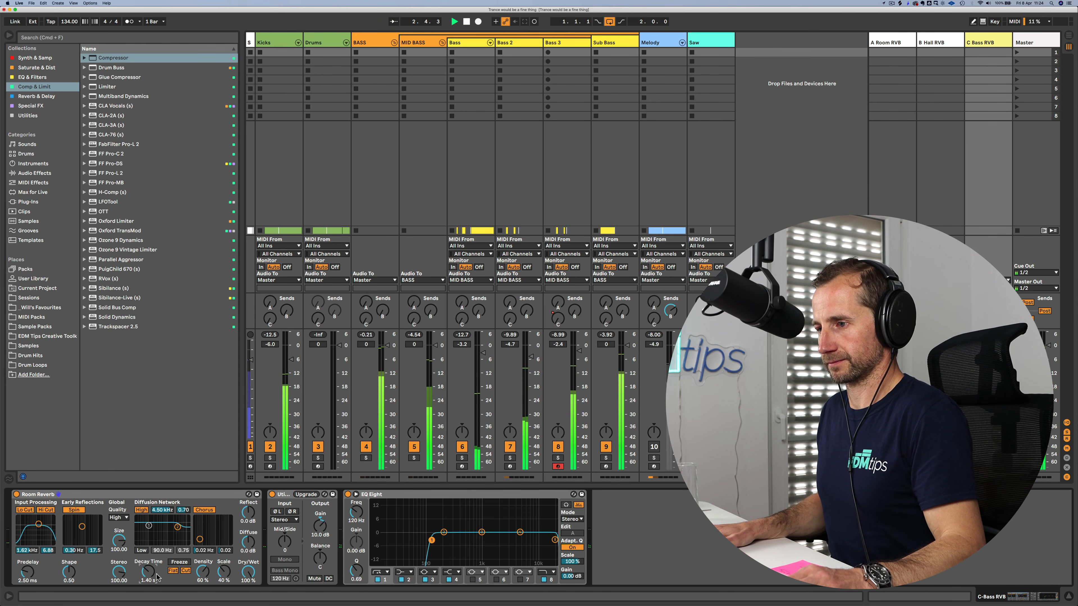
drag(148, 571, 148, 567)
key(space)
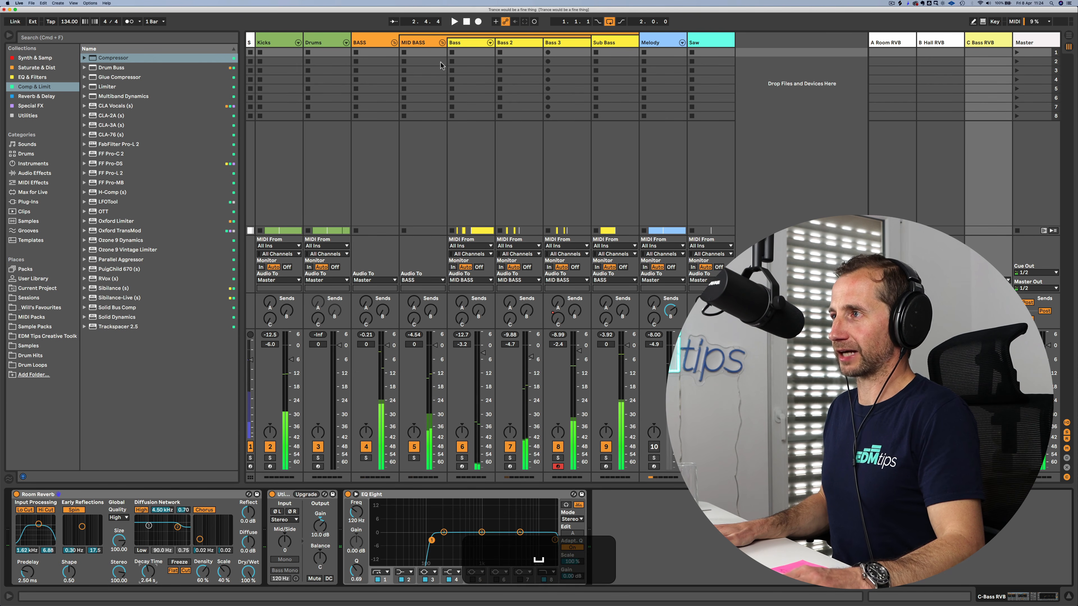
Step: Copy the sidechained Compressor from the BASS group to the end of the C Bass RVB return's effect chain
click(421, 43)
click(370, 42)
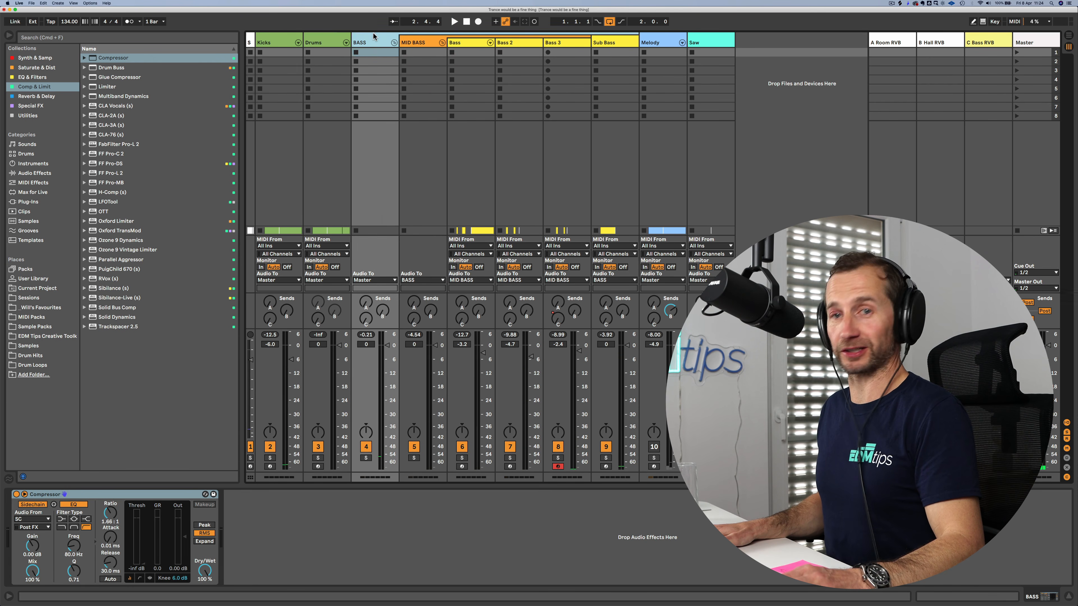
click(140, 495)
key(cmd+c)
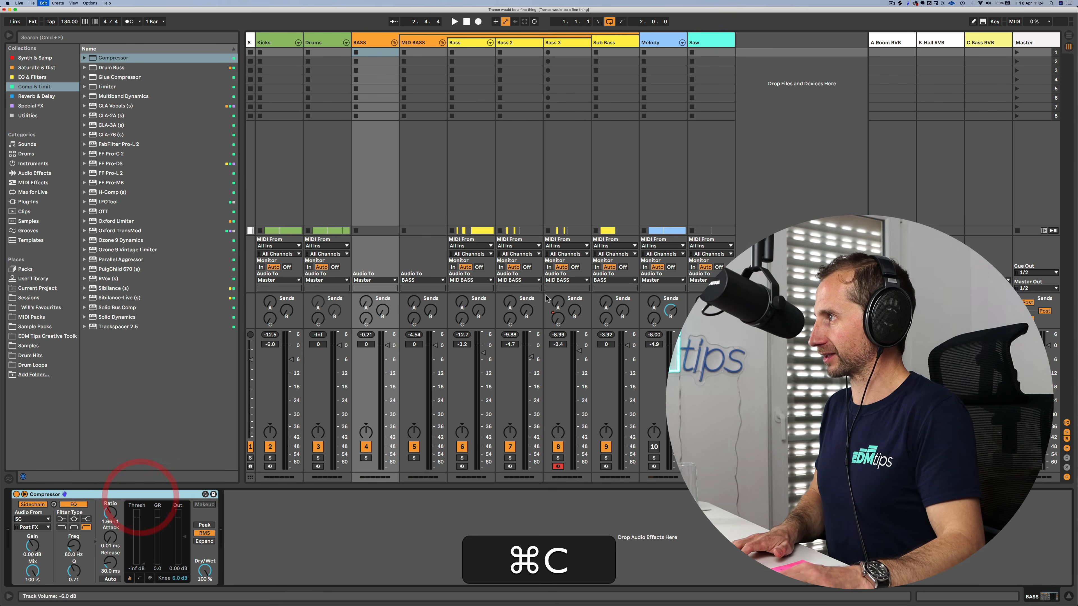
click(987, 42)
click(672, 571)
key(cmd+v)
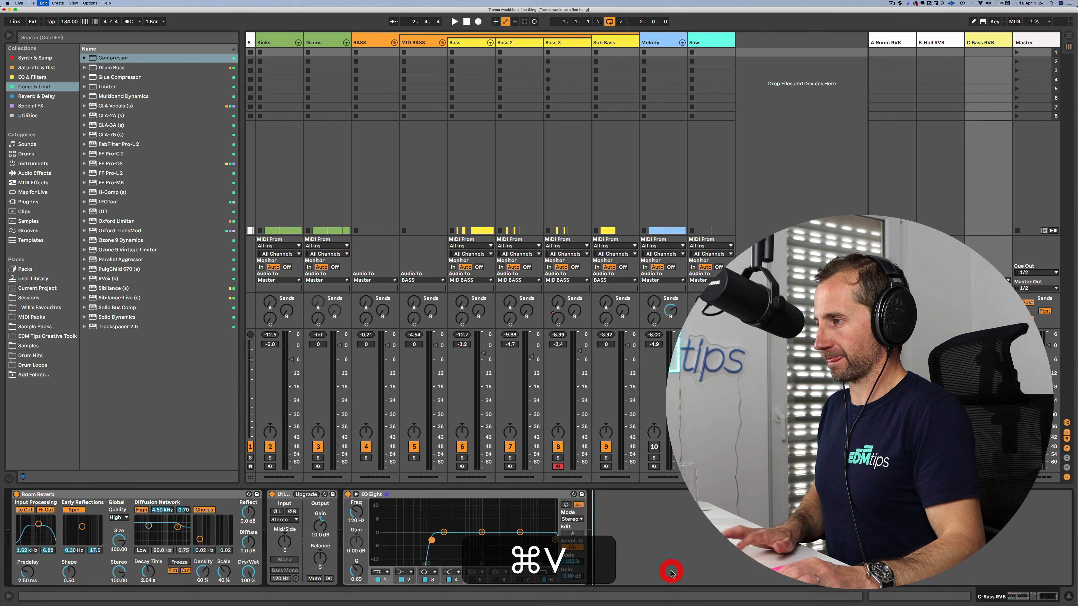
Step: Collapse the MID BASS, Drums and BASS tracks in the arrangement while playing the loop
key(Tab)
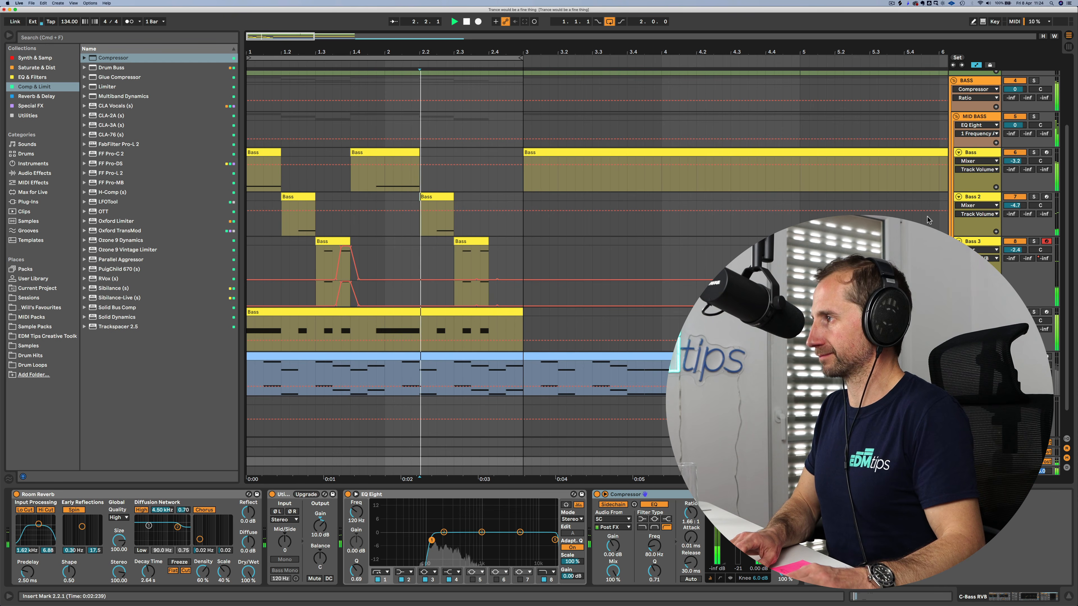
click(956, 116)
click(954, 128)
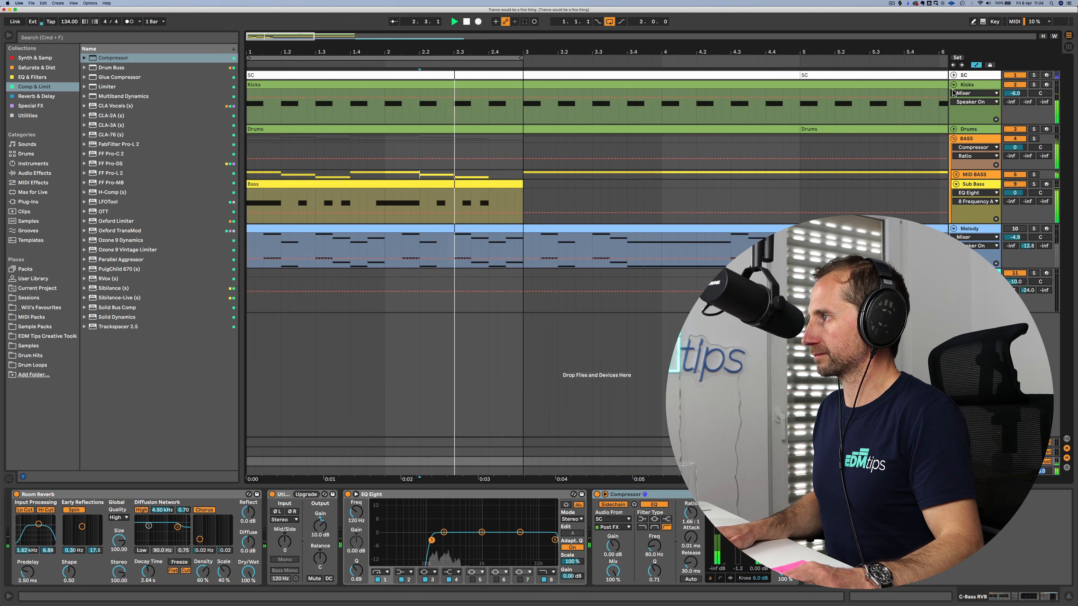
click(955, 139)
drag(467, 55, 283, 53)
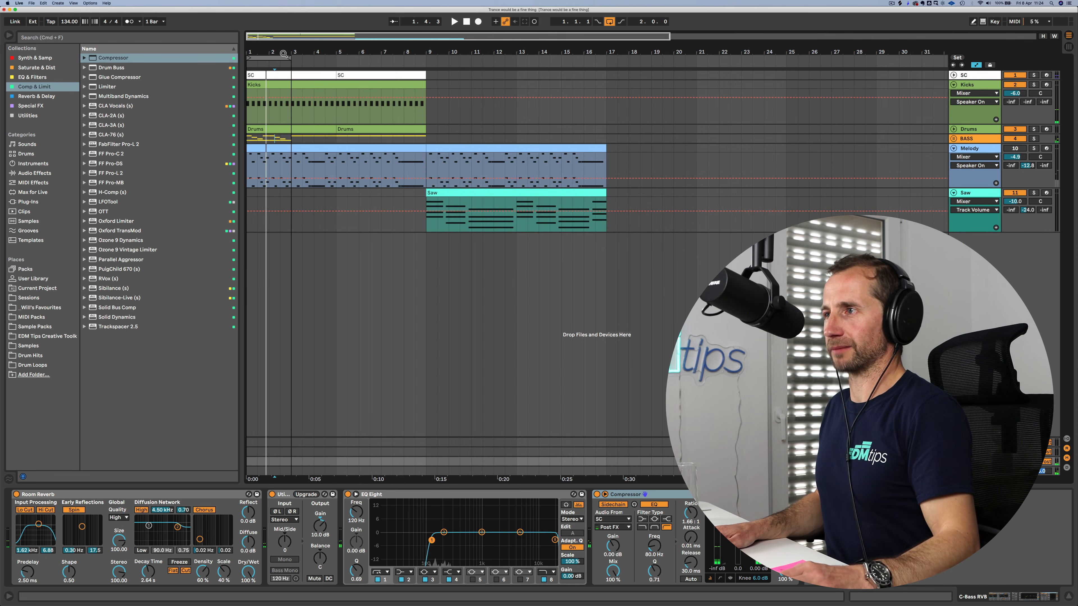
key(space)
Step: Expand the BASS and MID BASS groups and hide the arrangement's automation lanes
click(292, 141)
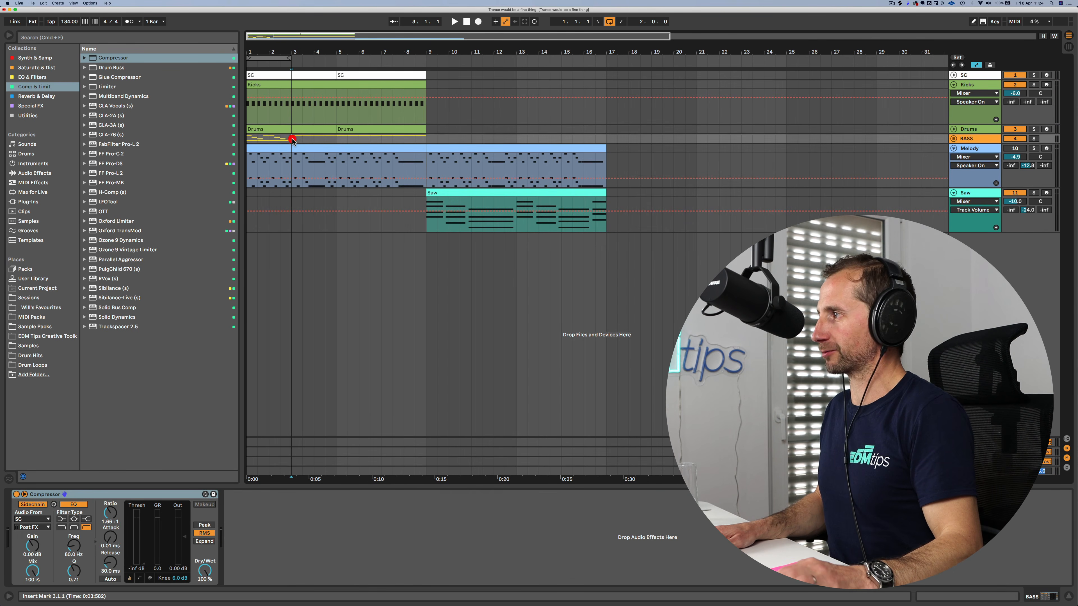
click(953, 138)
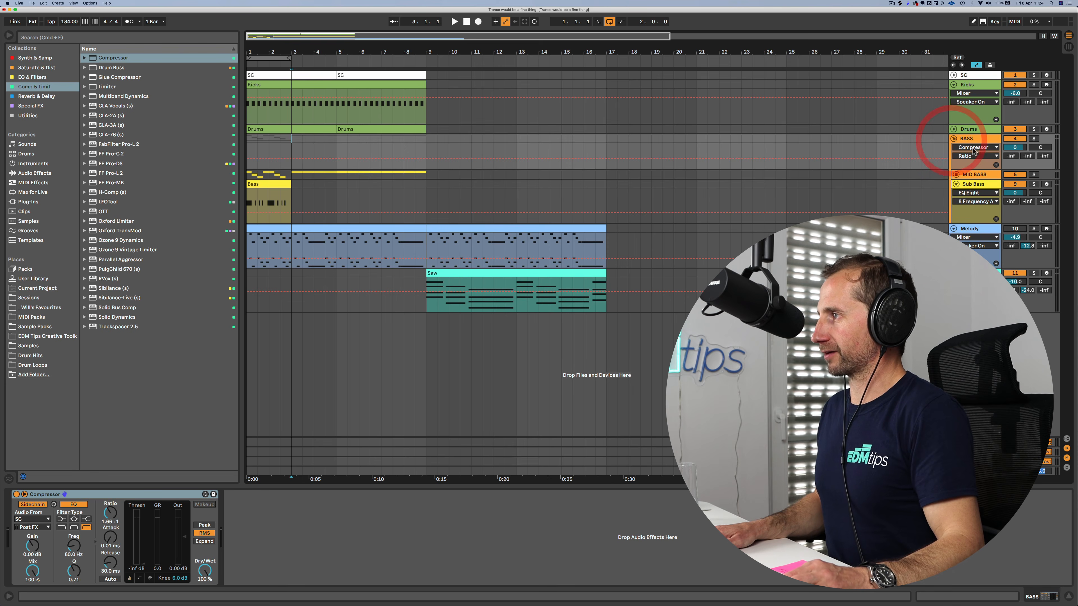
click(956, 175)
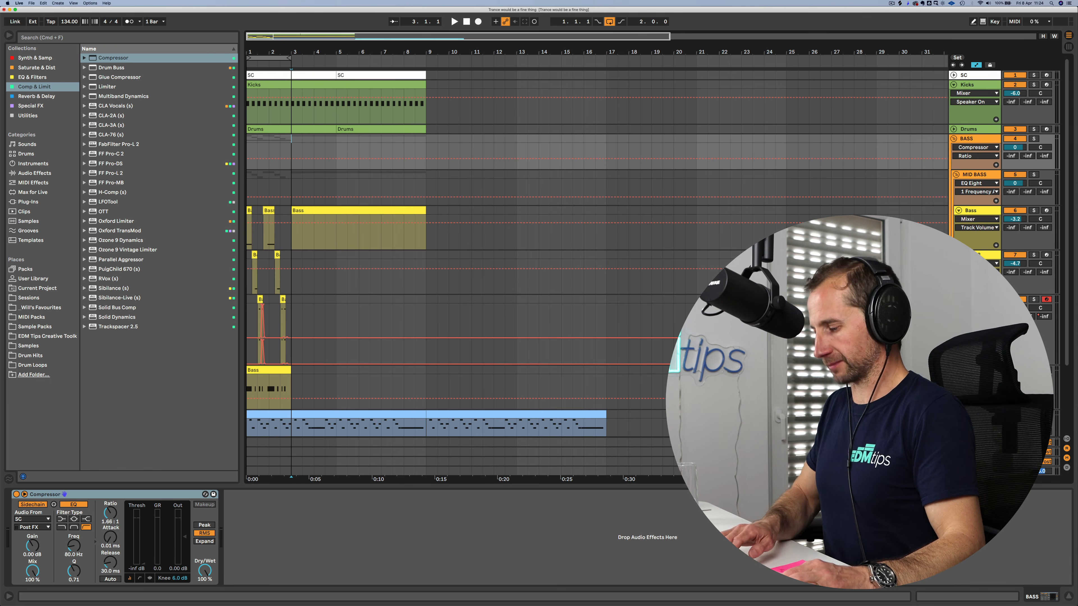
key(a)
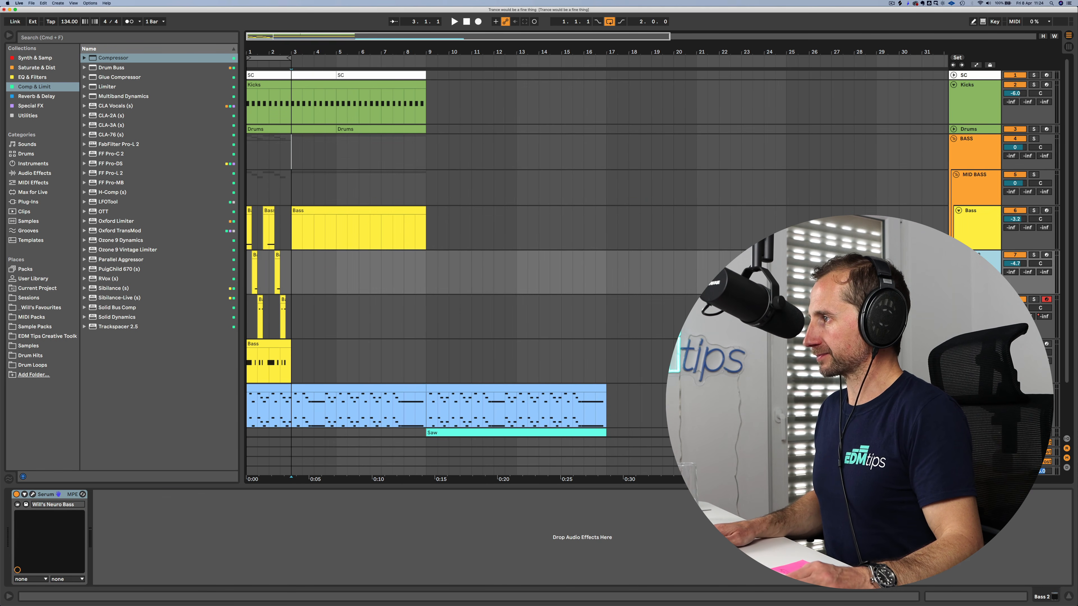
Step: Select the Bass track and listen to the two-bar loop from the start of the arrangement
scroll(976, 213, down, 2)
click(984, 194)
key(space)
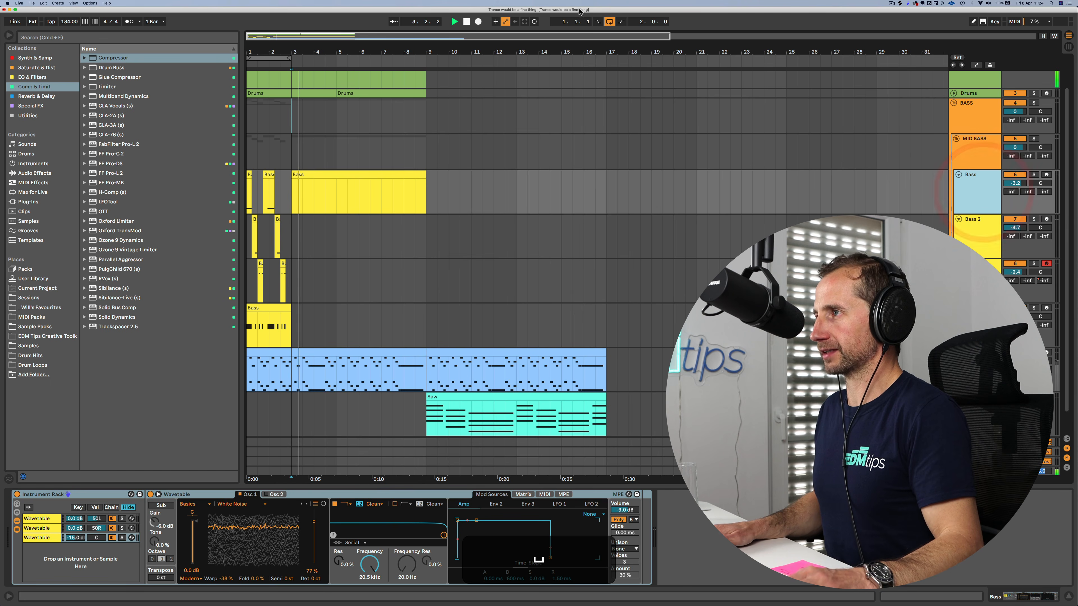
click(465, 22)
key(space)
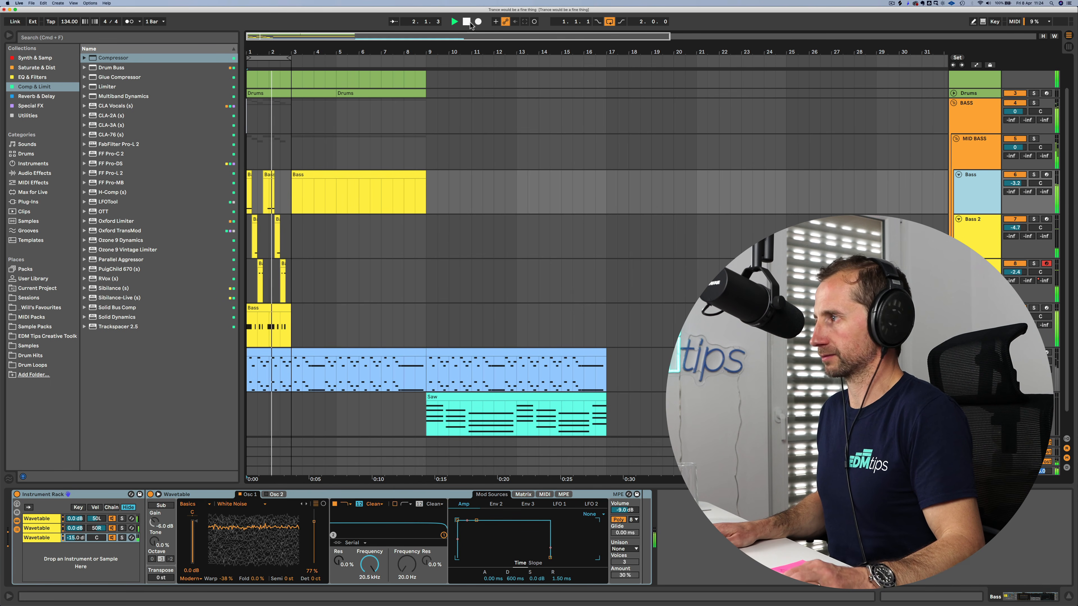
key(space)
Step: Audition Julian Jordan presets in the Bass 2 Serum during playback, from JJ - Bass Horror through to JJ - Bass violent 2
click(971, 245)
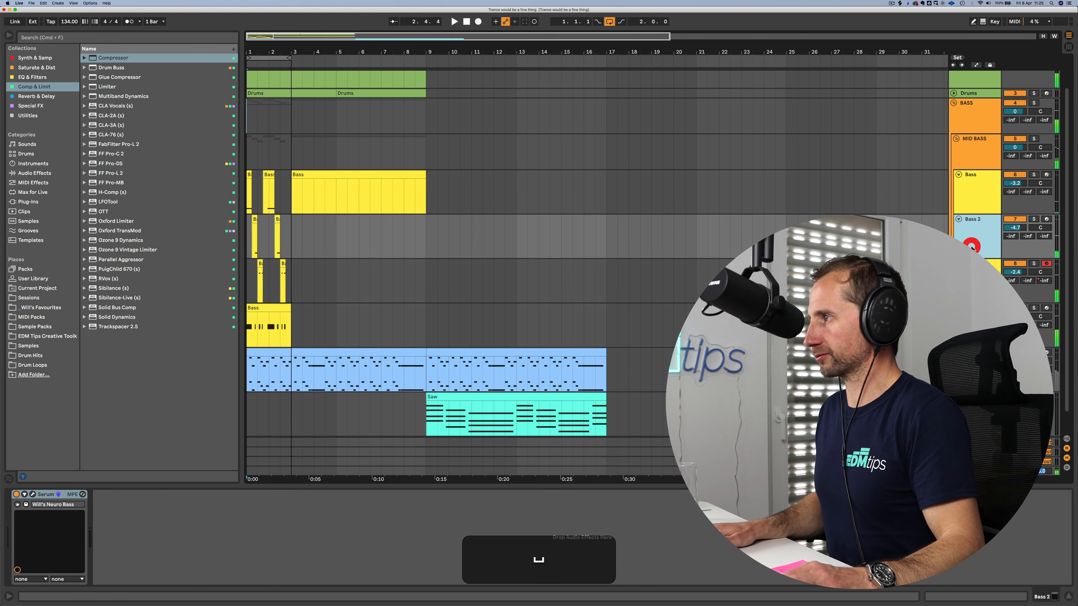
click(33, 495)
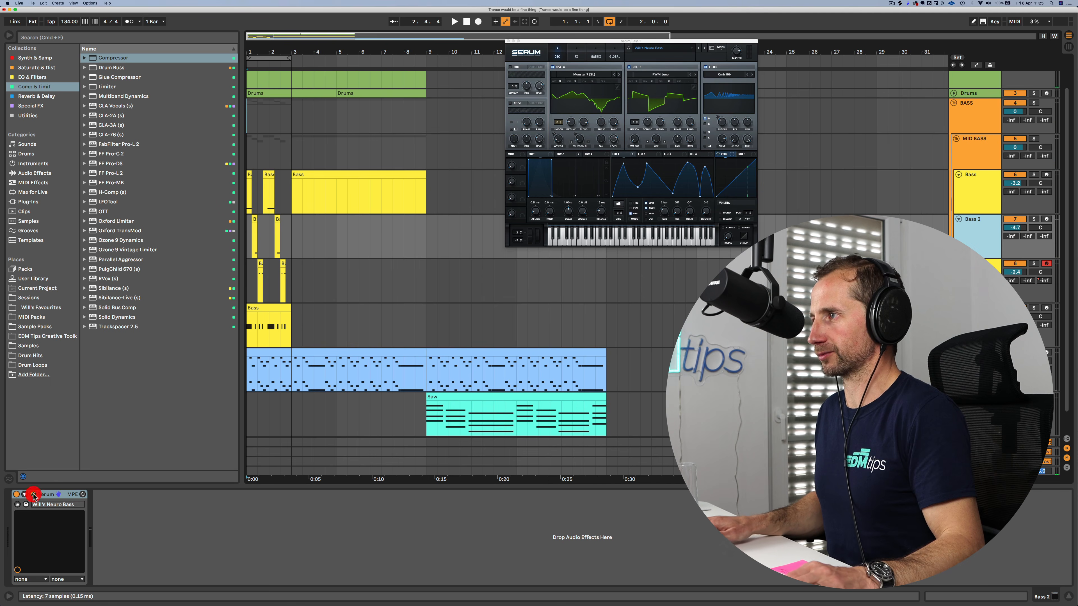
click(664, 49)
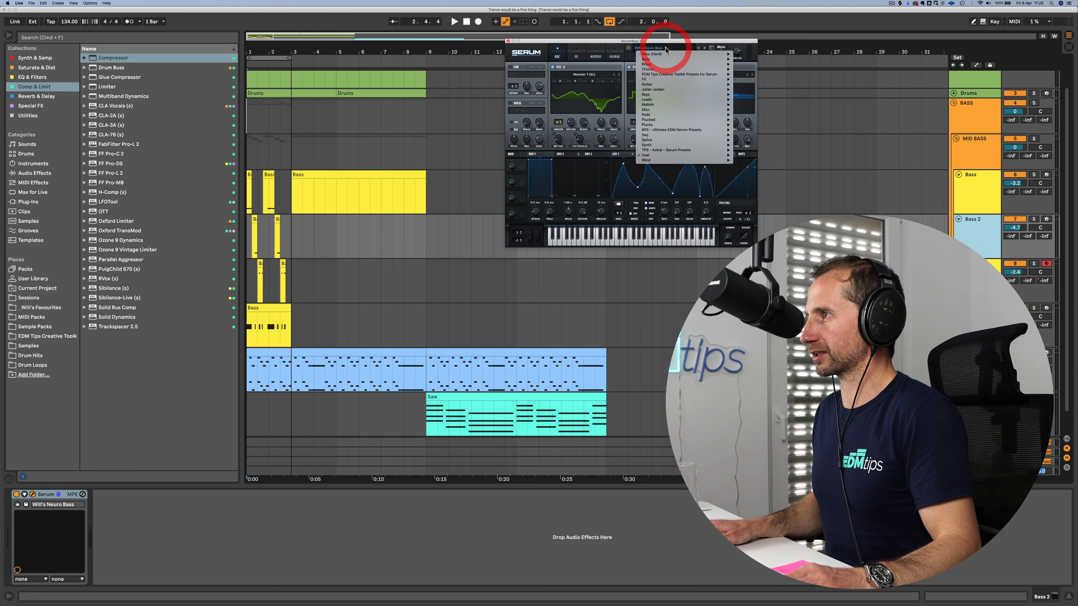
mouse_move(663, 60)
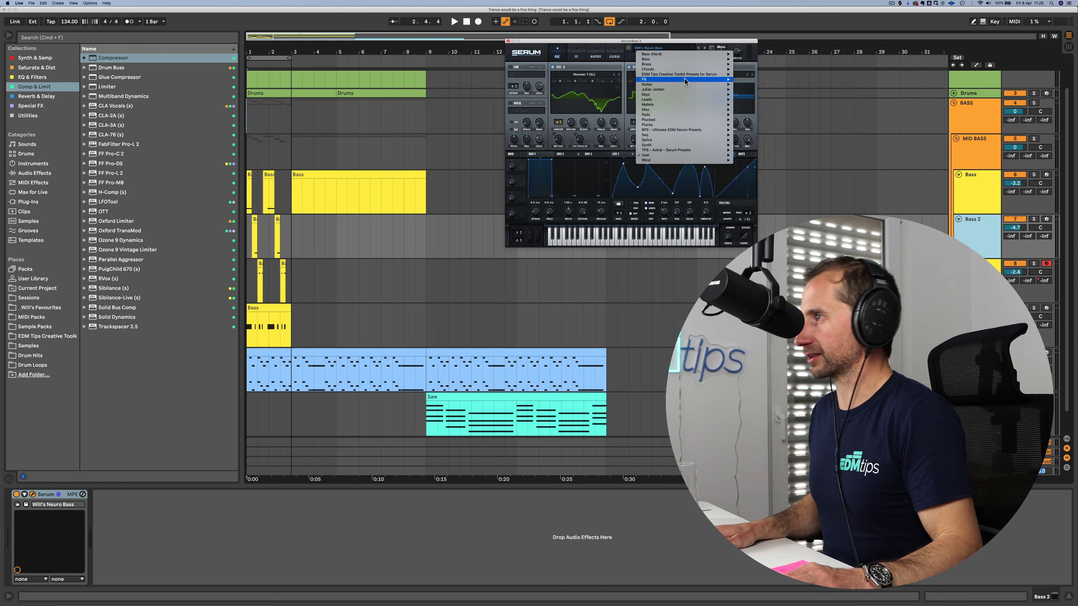
mouse_move(677, 94)
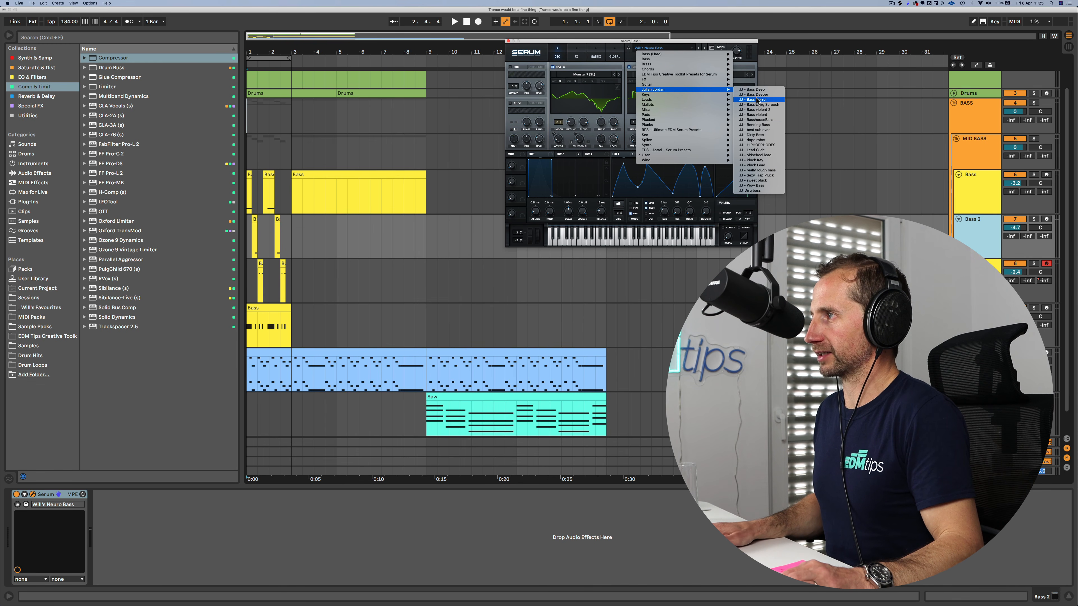
click(757, 100)
key(space)
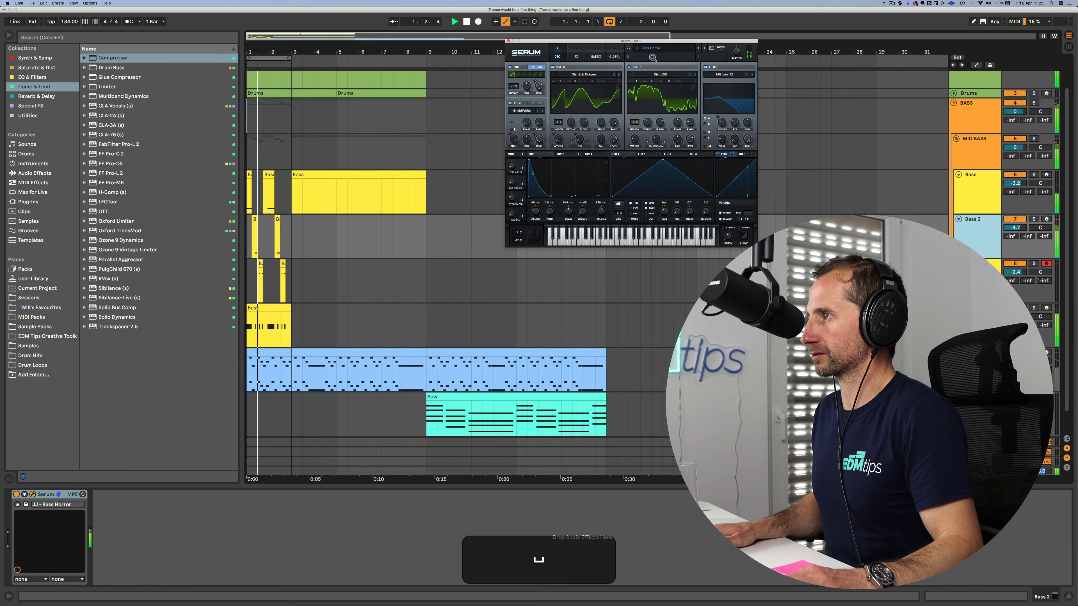
click(703, 48)
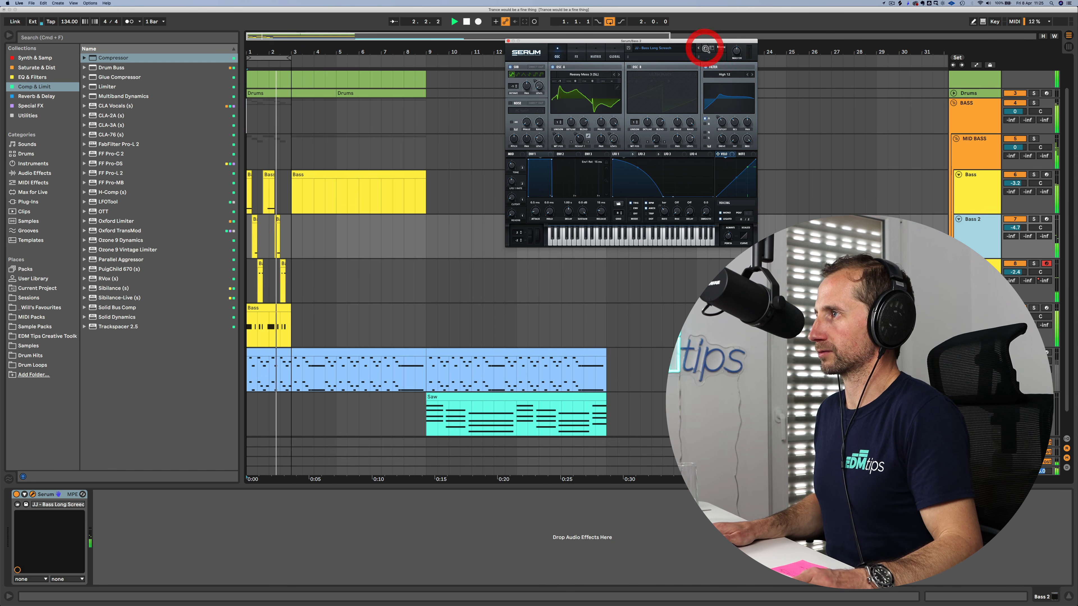
click(704, 48)
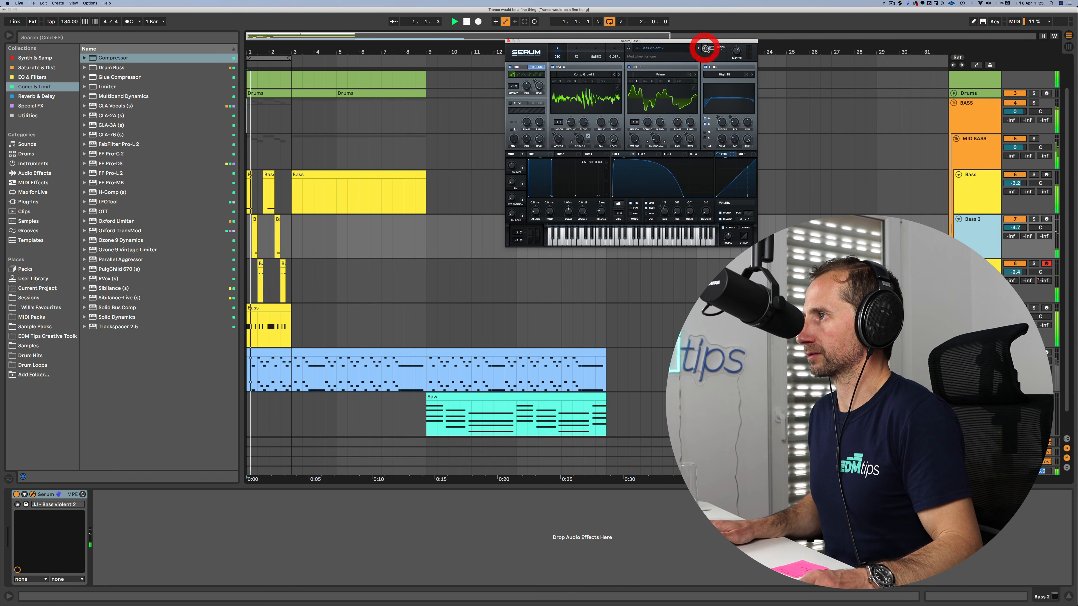
Step: Step through the Serum presets on the Bass 2 track and load JJ - Bass violent
click(705, 48)
click(705, 48)
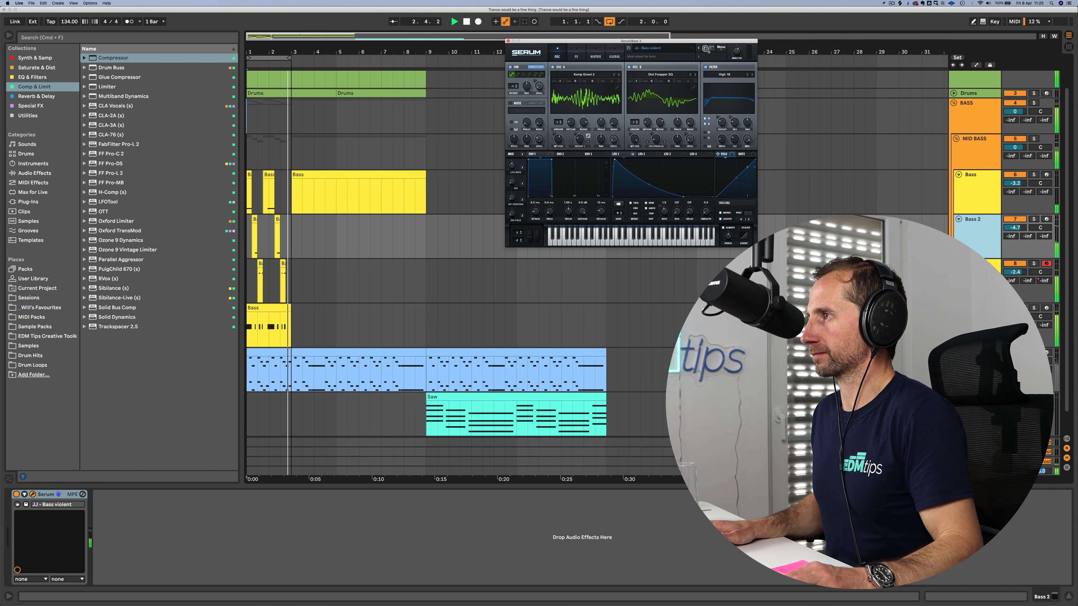
click(705, 48)
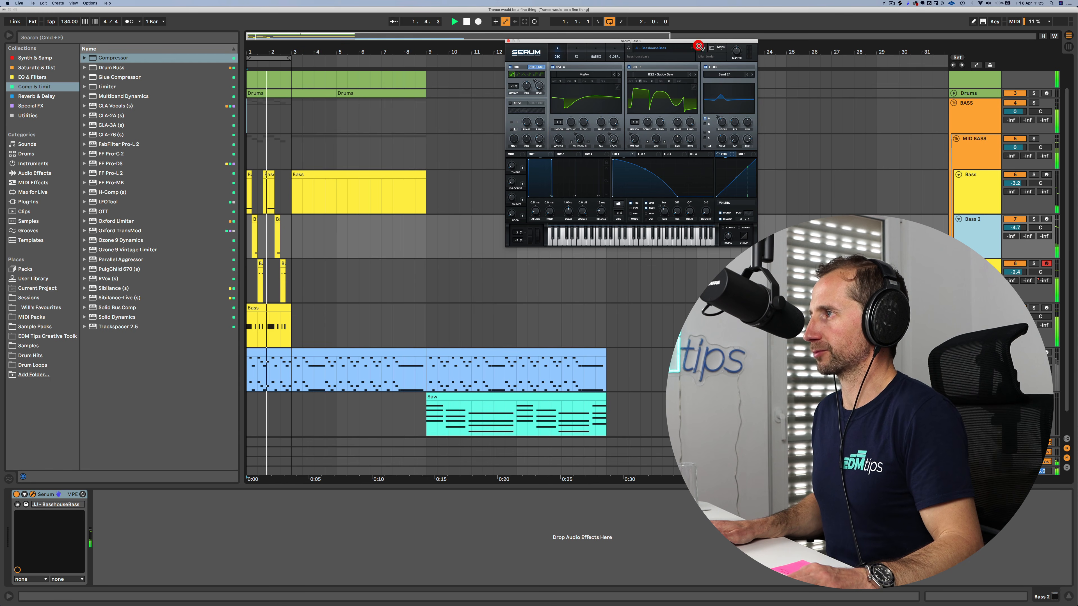
click(698, 47)
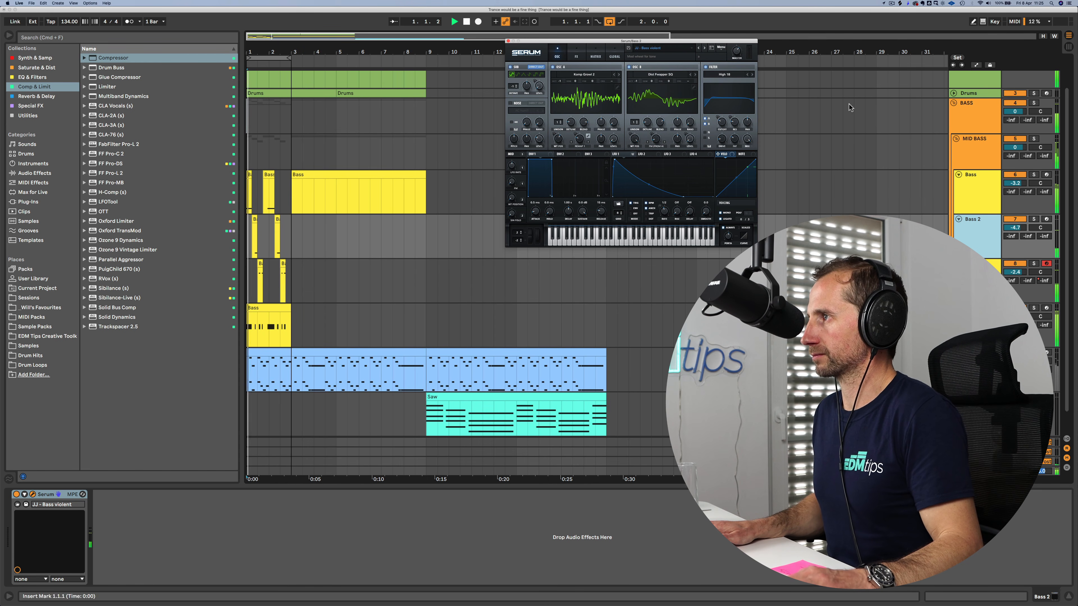
Step: Adjust Serum's master volume for the Bass 2 patch and close the plugin window
click(737, 51)
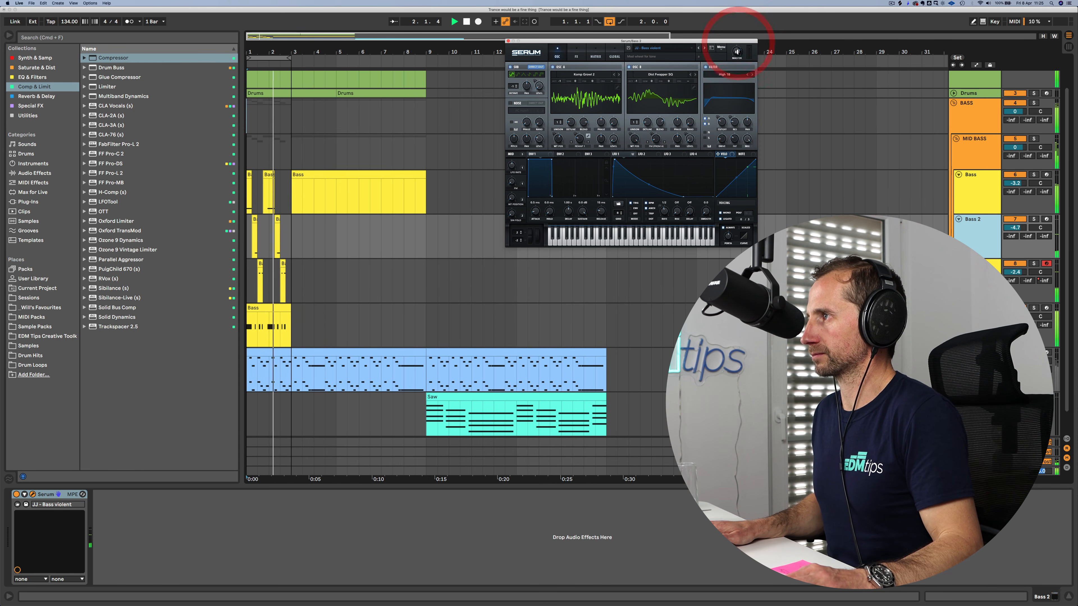
click(737, 51)
click(737, 53)
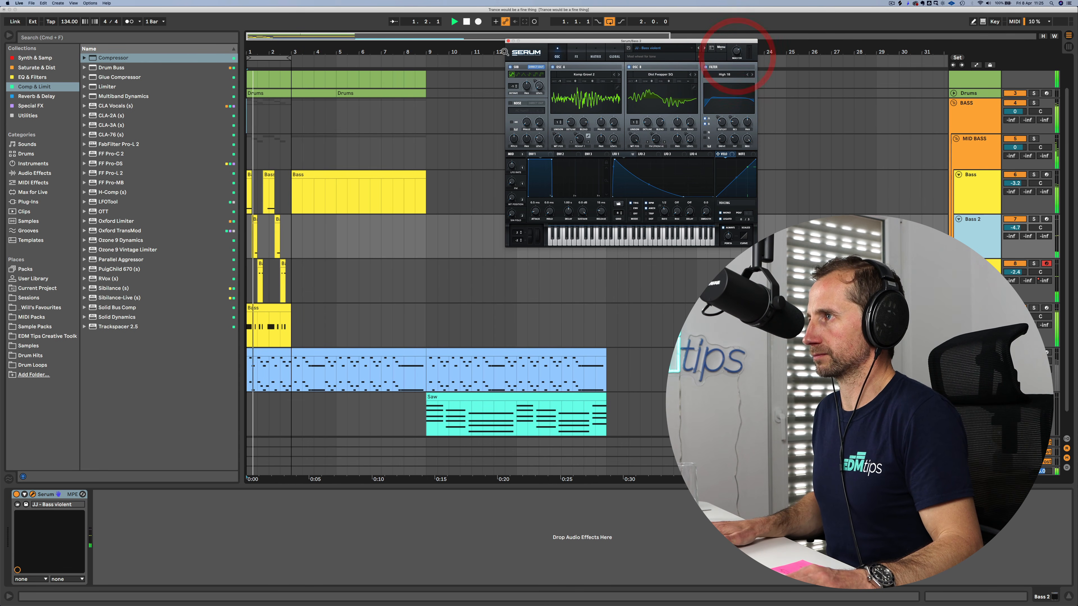
click(508, 40)
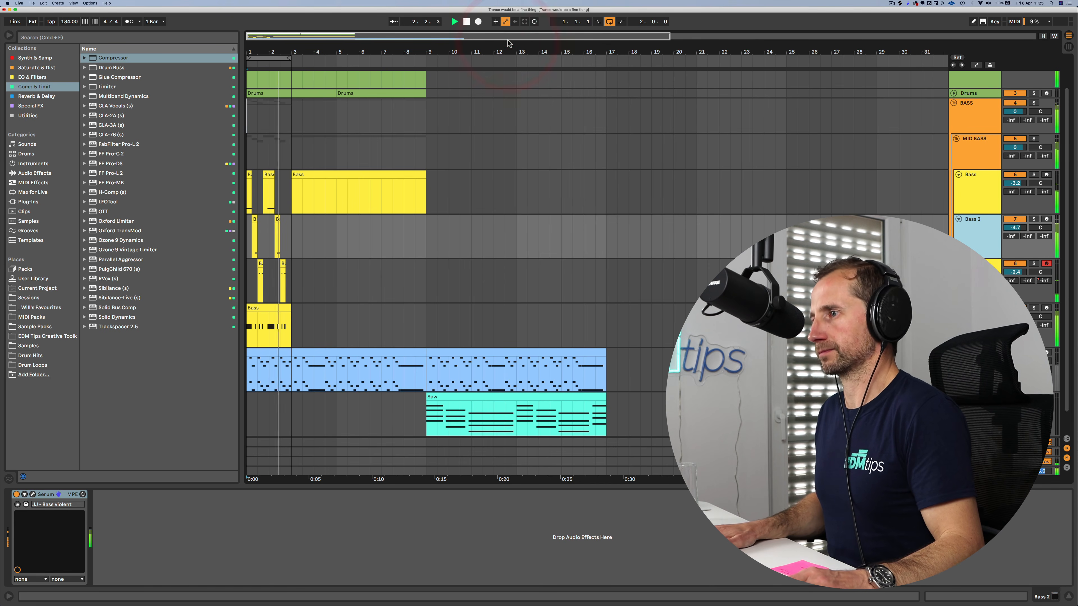
Step: Insert a new audio track directly below the Bass 3 track
key(Down)
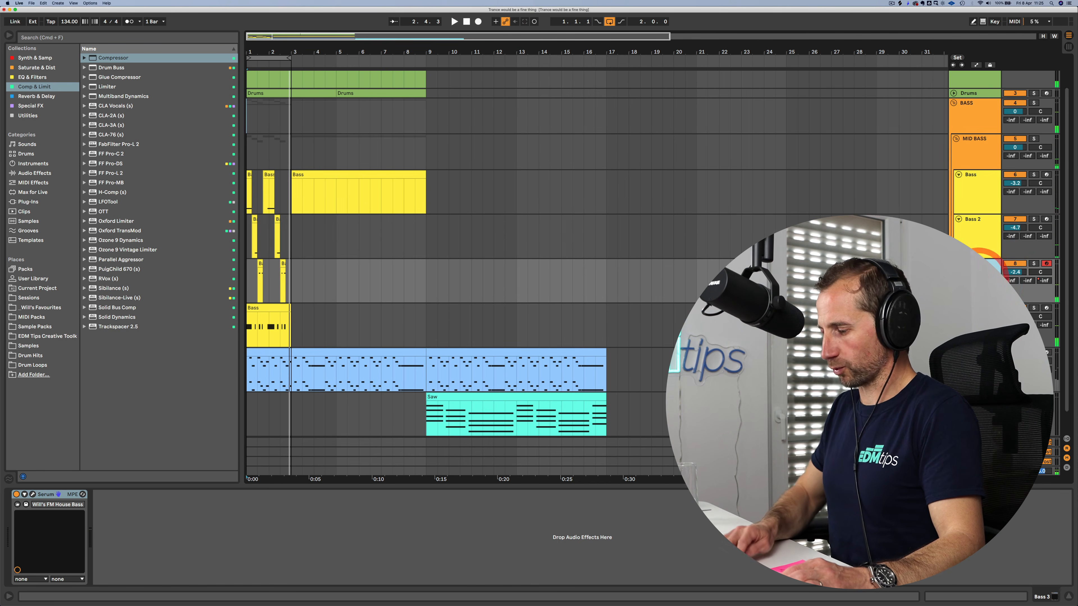
key(super+t)
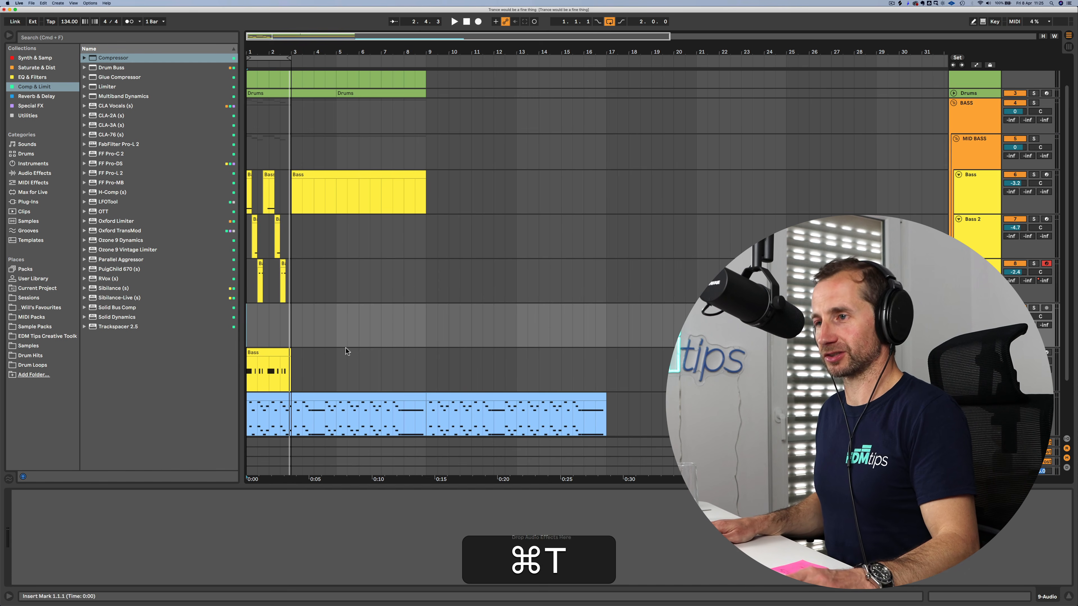
Step: Open the Bass folder in the Samples library and look through its subfolders
click(30, 346)
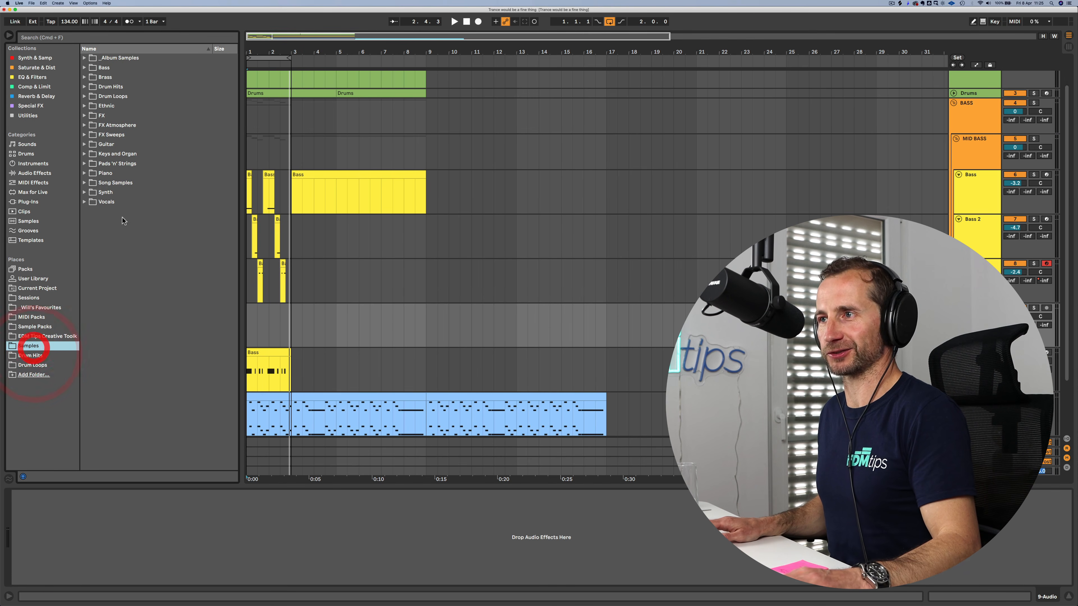
click(109, 96)
key(Up)
key(Up)
key(Up)
key(Right)
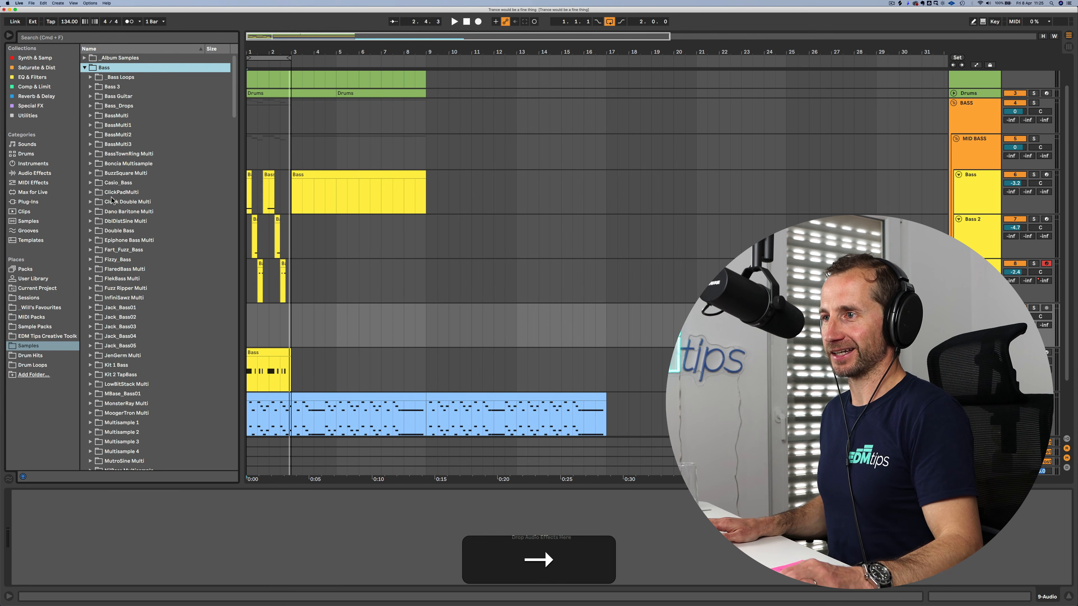
click(130, 105)
scroll(125, 128, down, 3)
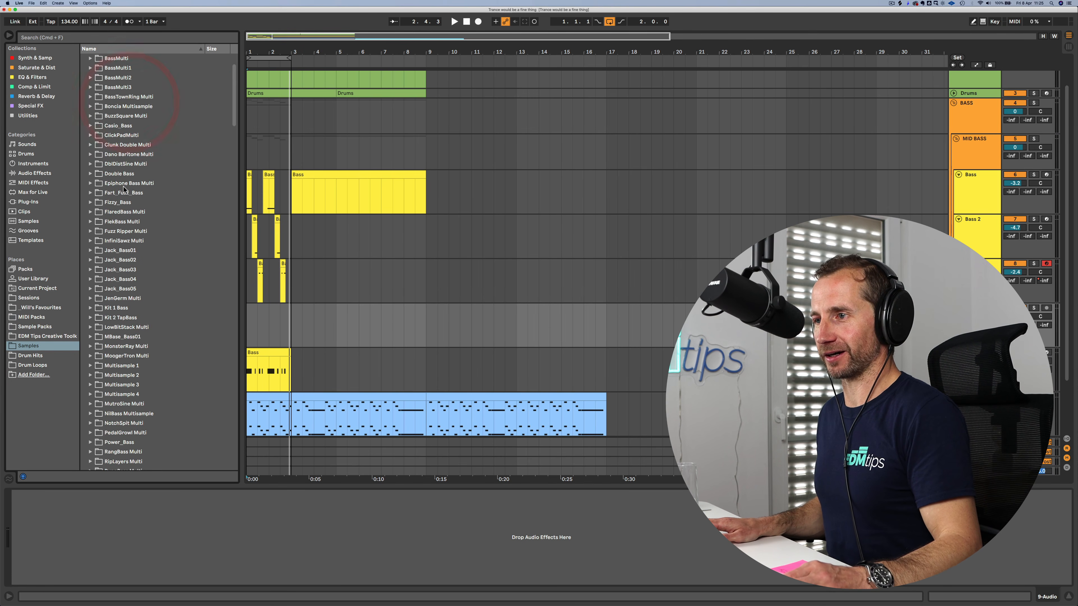
Step: Open the Jack_Bass05 sample folder and preview its bass hits, including Jack_Bass05_C2.wav
click(121, 182)
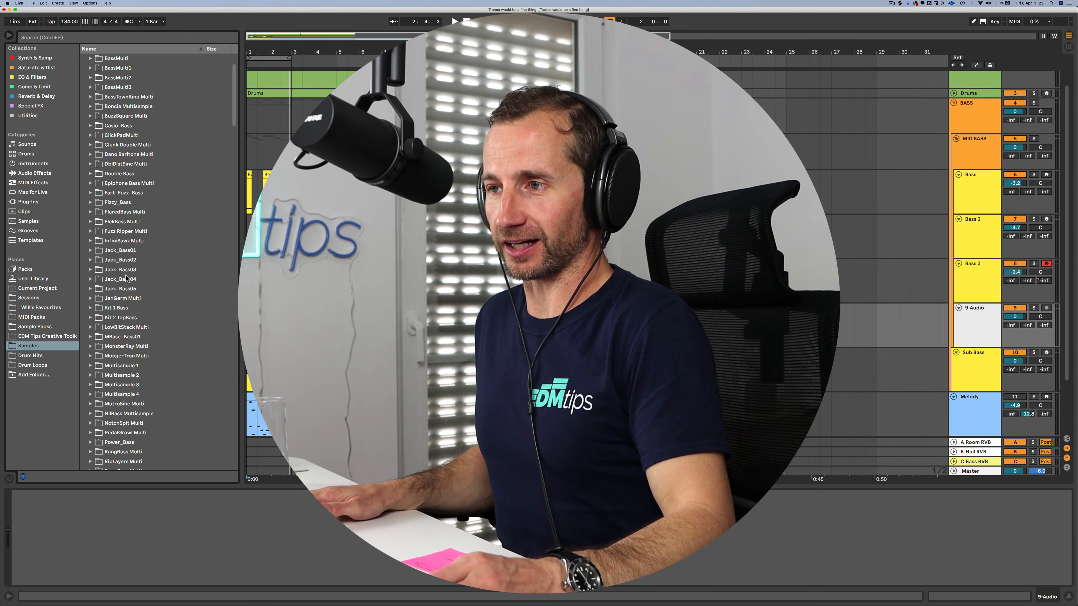
click(129, 291)
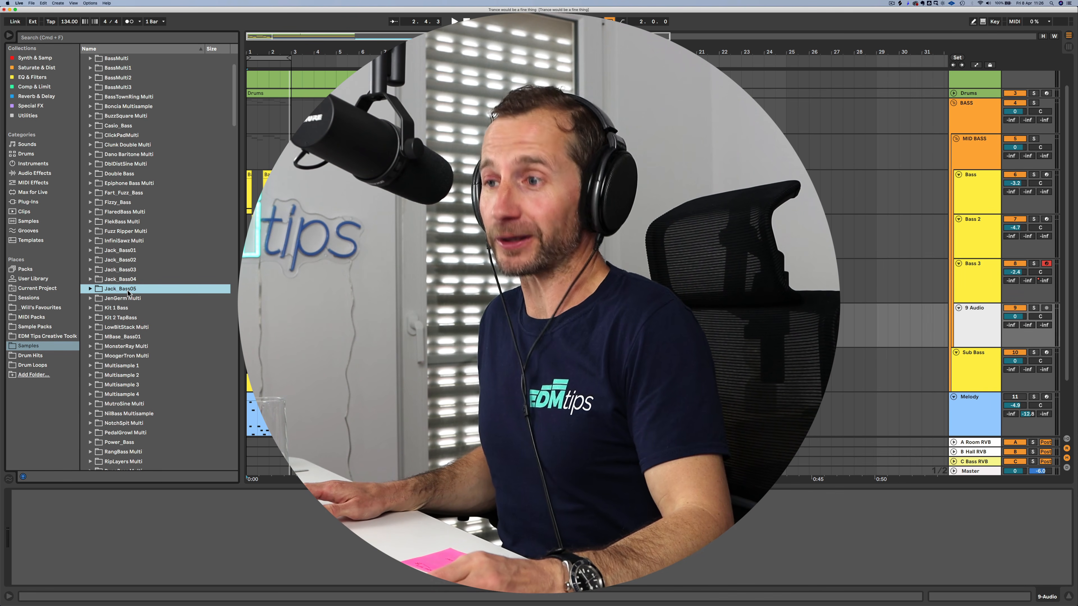
key(Right)
key(Down)
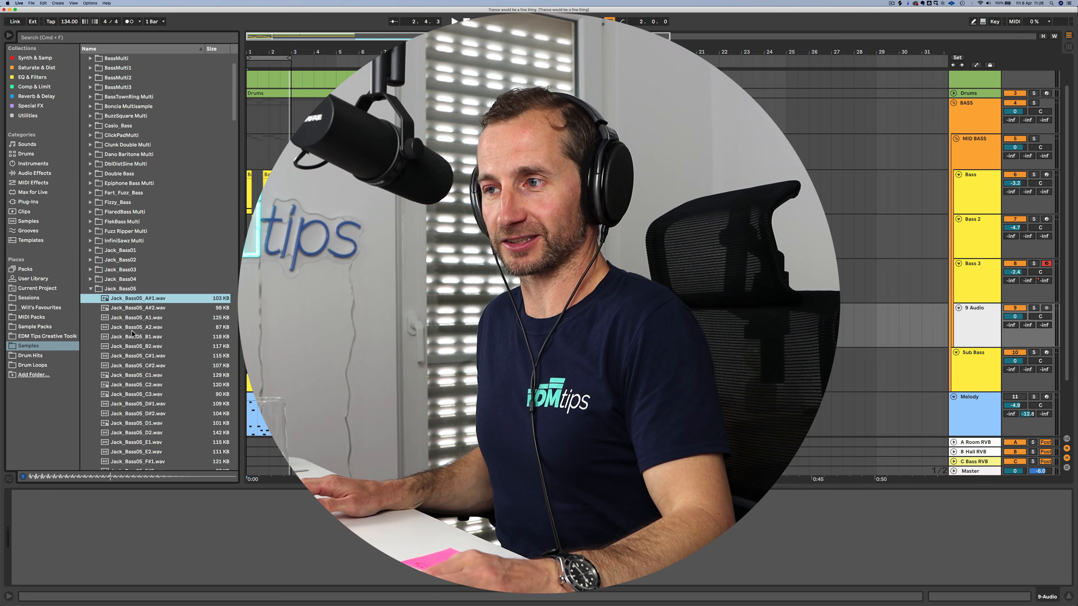
scroll(132, 333, down, 2)
click(138, 372)
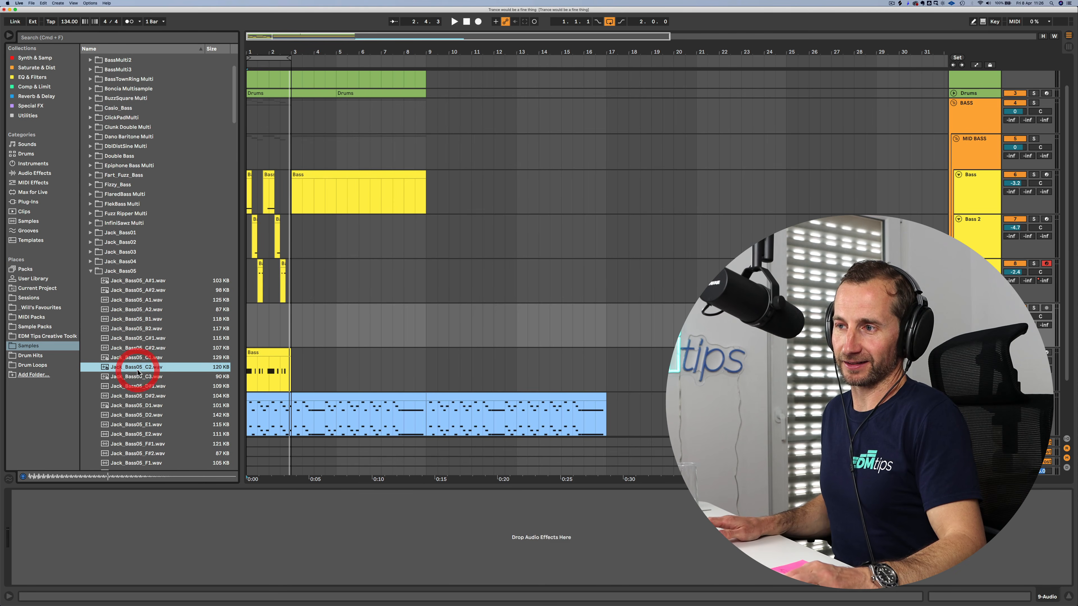
key(Up)
key(Down)
scroll(137, 362, down, 3)
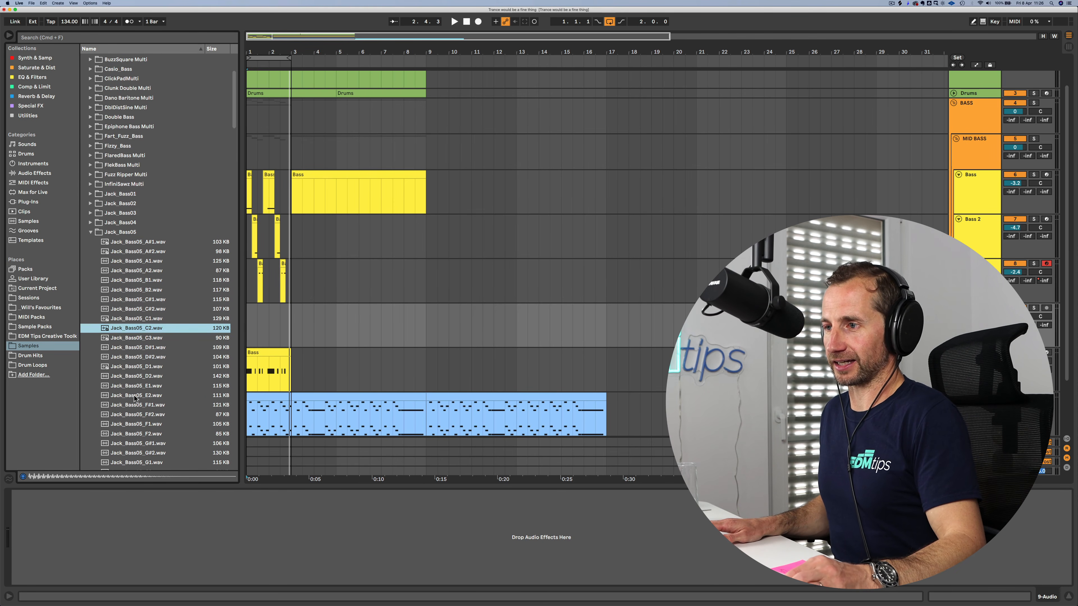
Step: Open the VEH3 Basses Root C folder and preview several of its samples, including Root C 11 and Root C 24
key(Up)
key(Right)
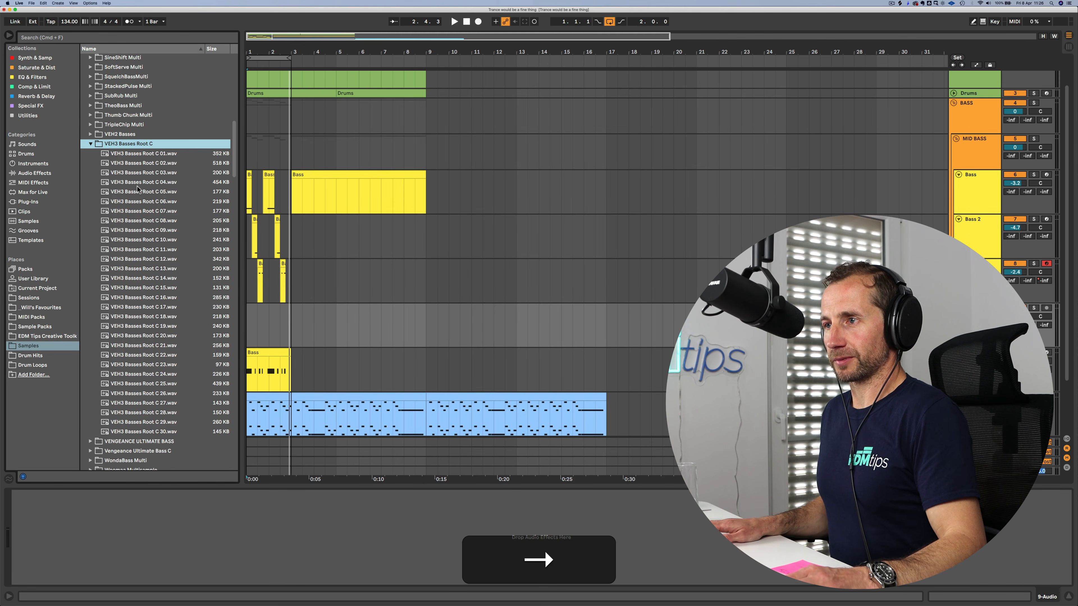
click(138, 153)
click(137, 230)
click(136, 249)
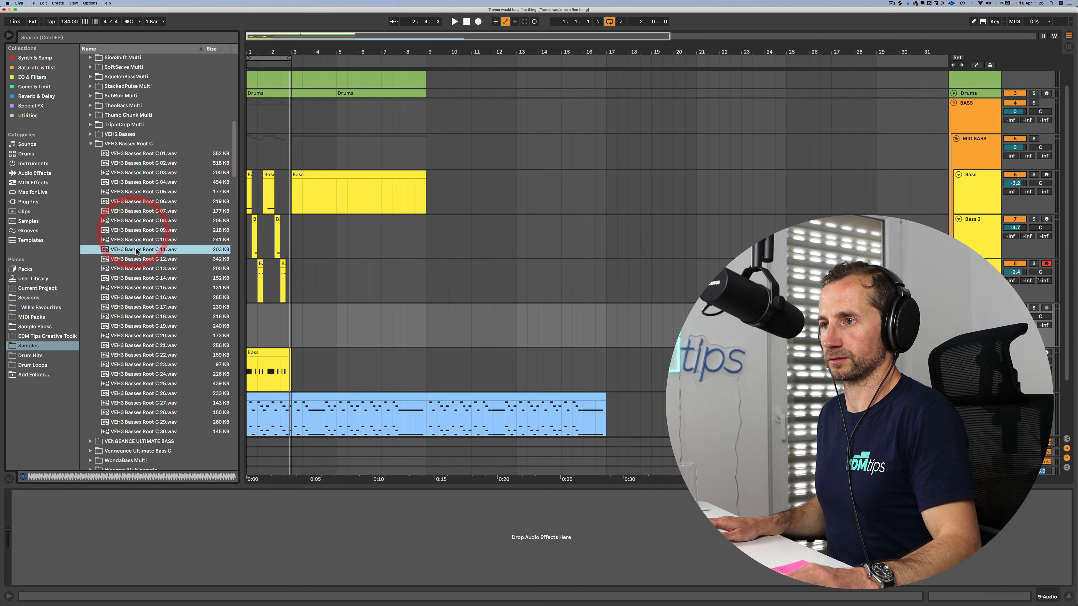
click(138, 305)
click(132, 373)
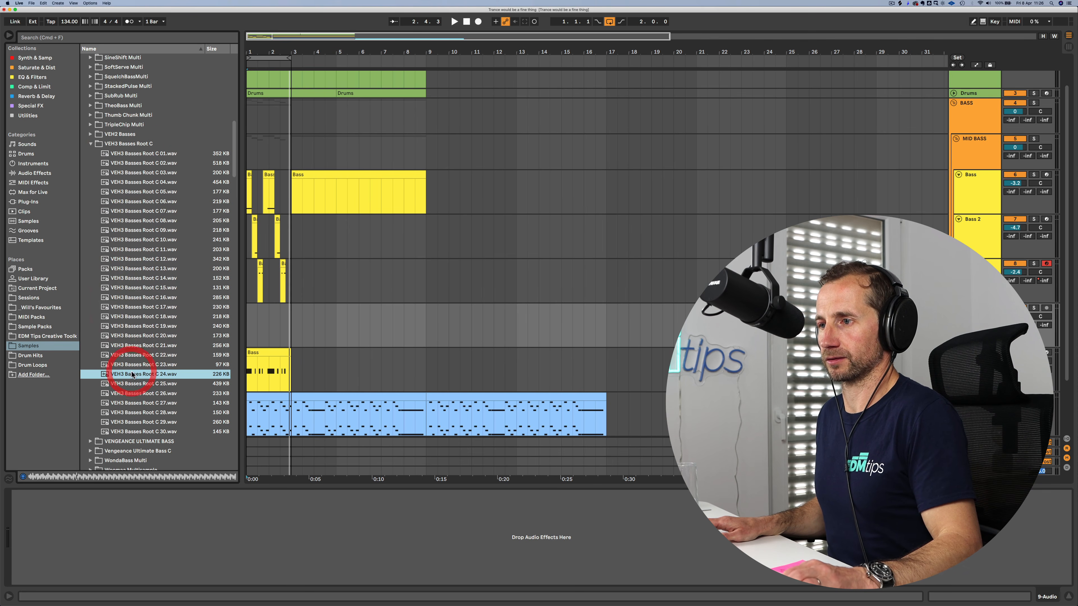
click(130, 405)
click(134, 422)
click(138, 375)
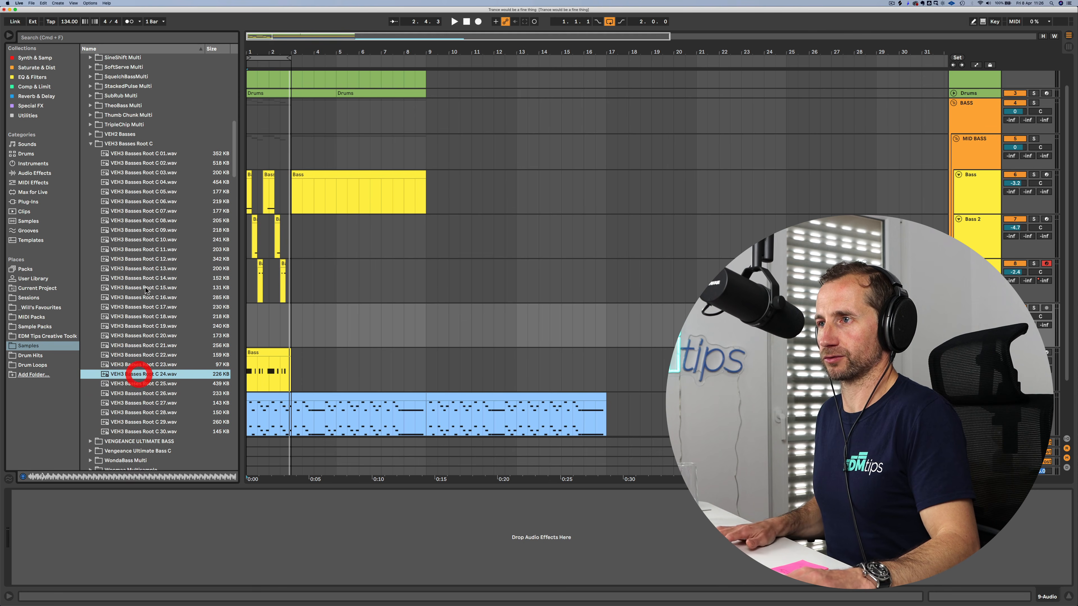
key(space)
Step: Open the VEH2 Basses folder and preview samples such as 16 C, 20 C and 15 C
click(128, 133)
key(Down)
click(139, 290)
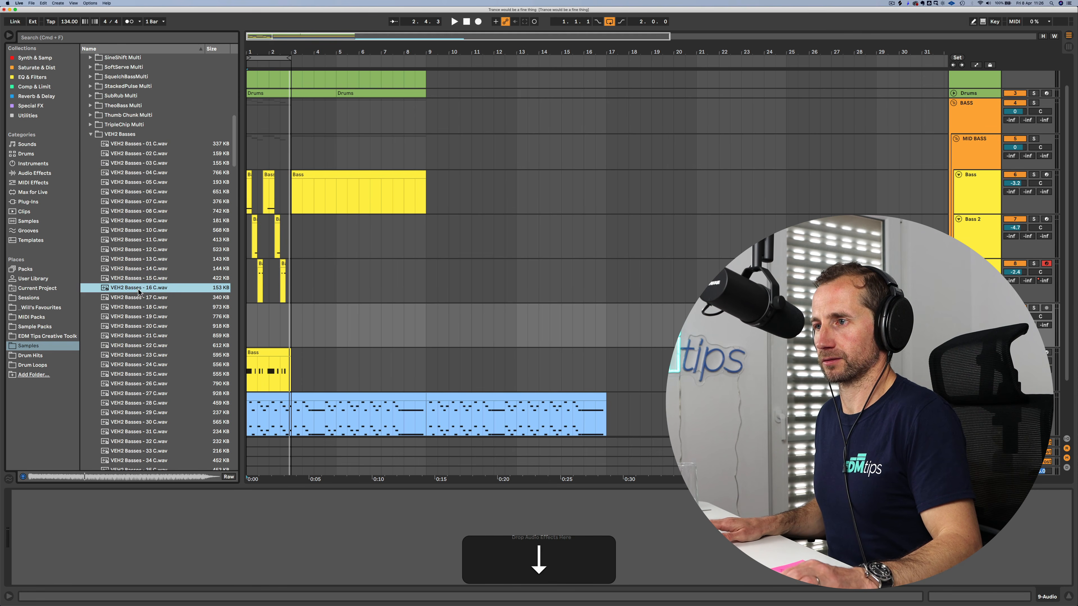
click(141, 212)
click(143, 326)
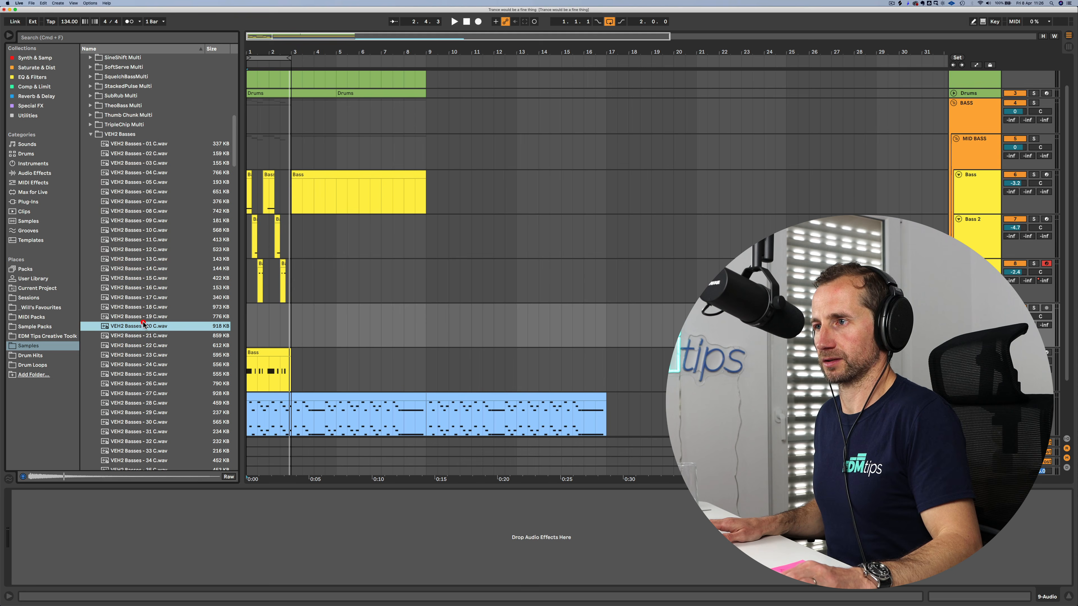
click(142, 278)
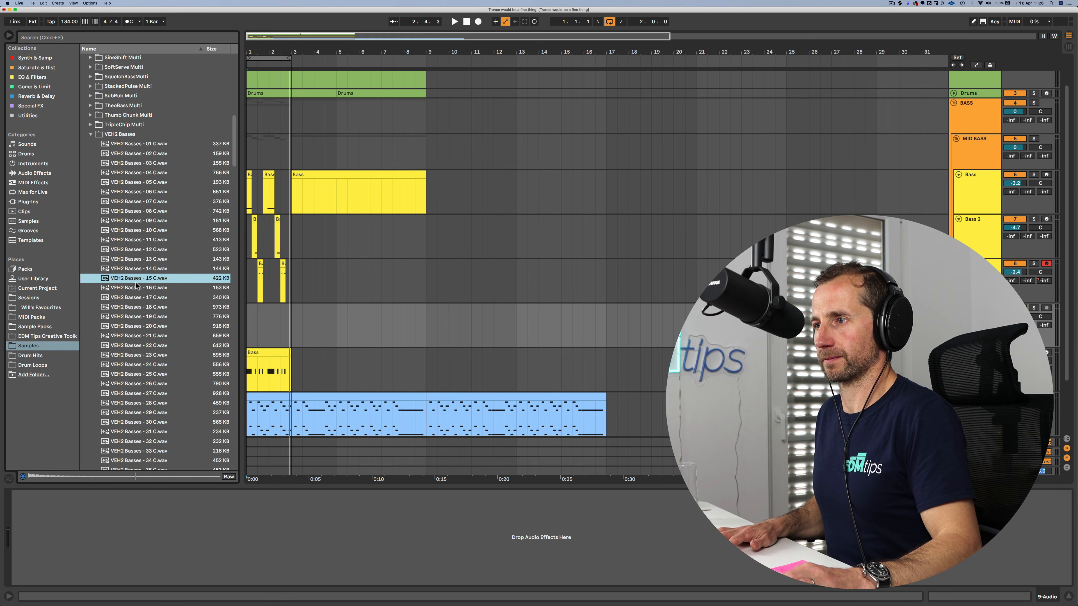
Step: Place VEH2 Basses - 15 C.wav on the new audio track at 2.3.1 and reverse the clip
drag(135, 280, 284, 316)
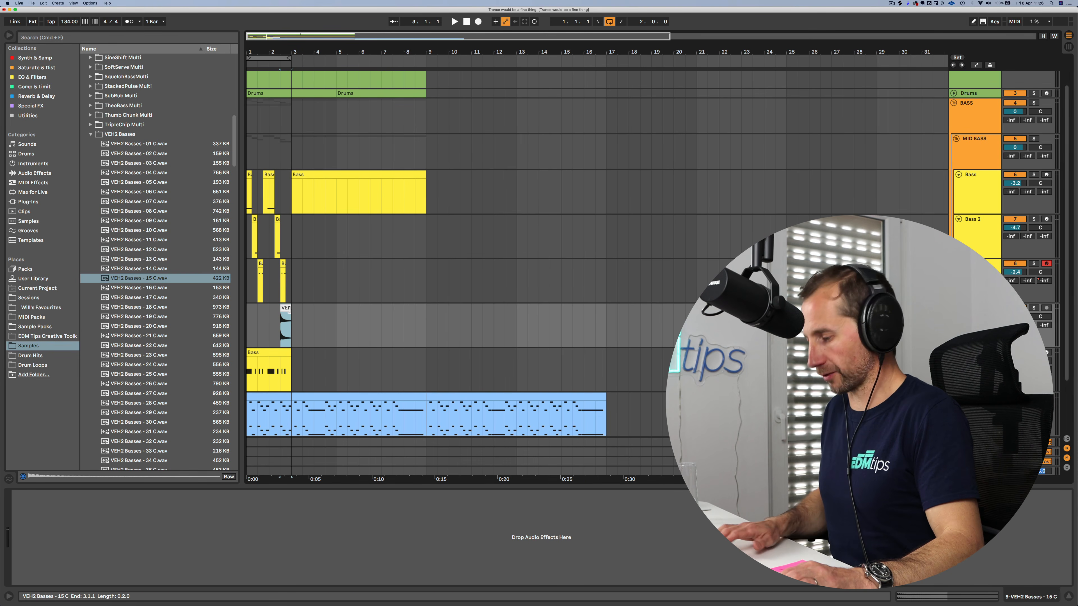
click(284, 309)
key(r)
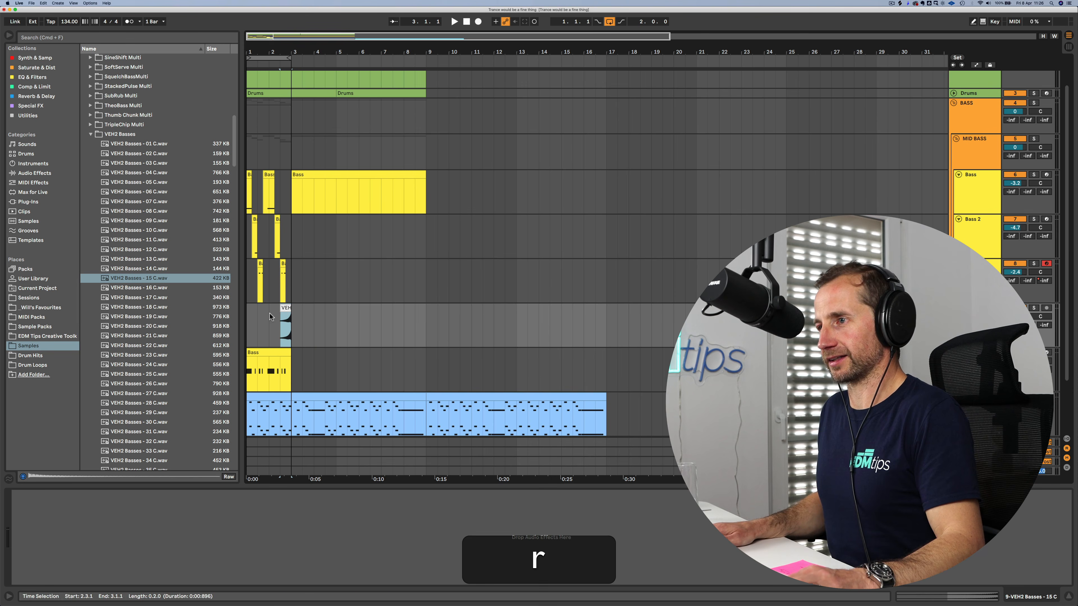
click(148, 277)
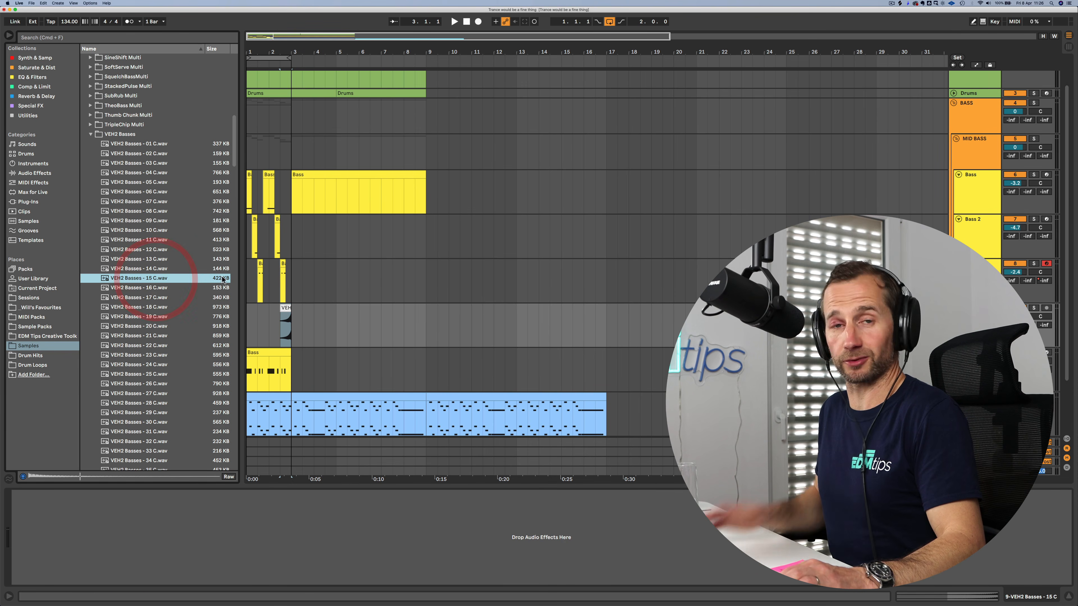
Step: Trim the reversed bass clip's start to 2.4.1 and play back the loop
drag(281, 53, 410, 119)
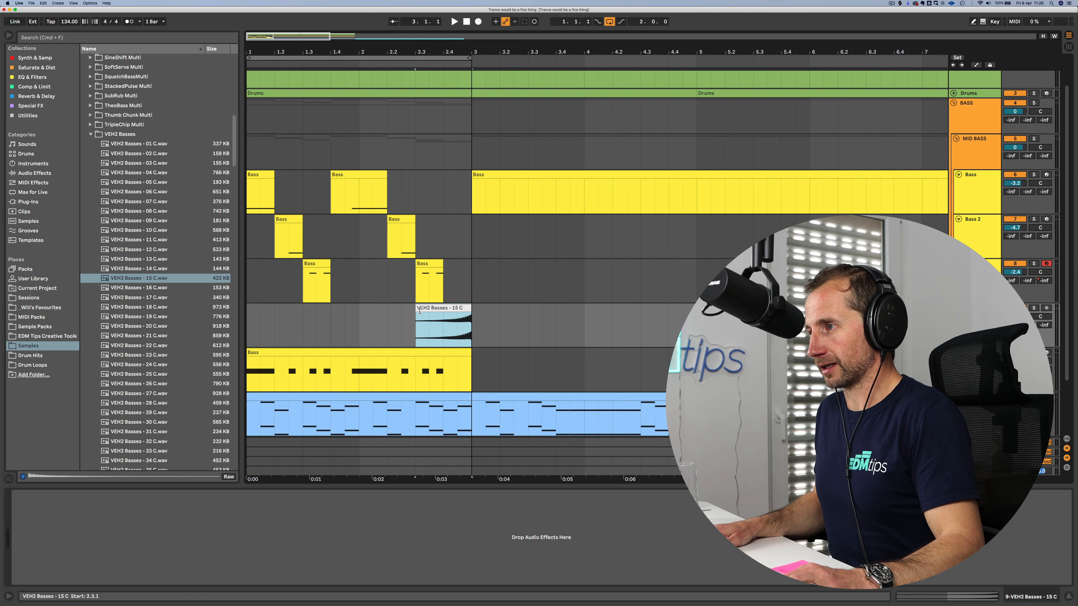
drag(416, 315, 460, 317)
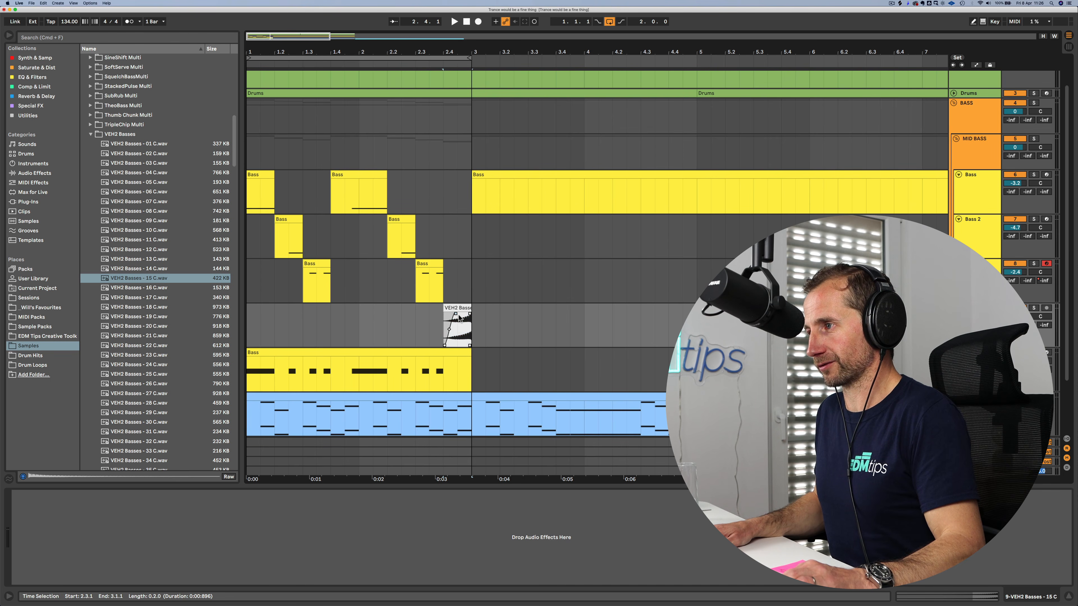
click(373, 317)
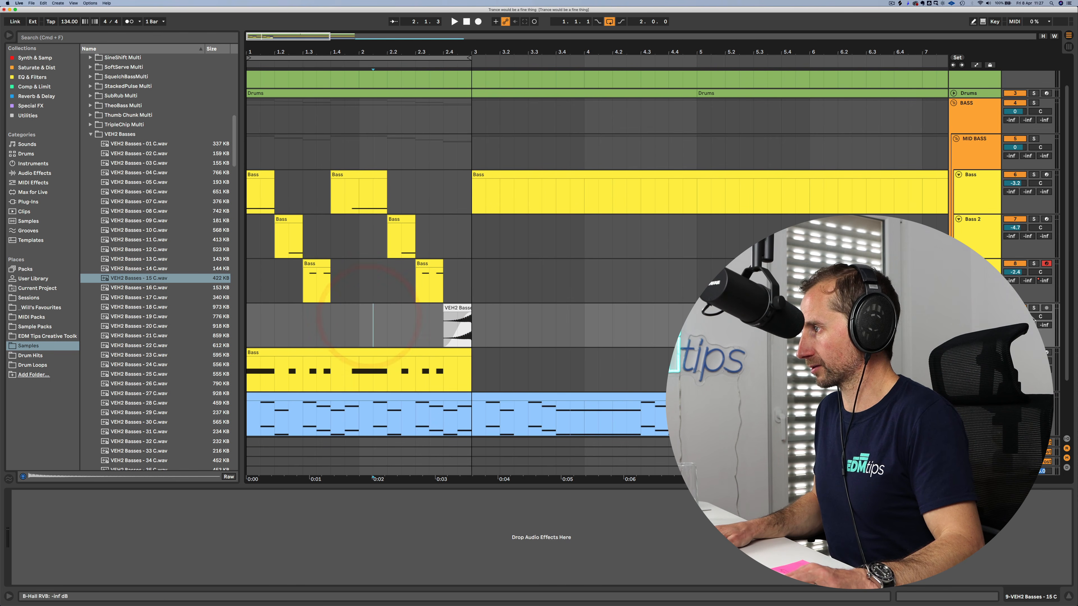
key(space)
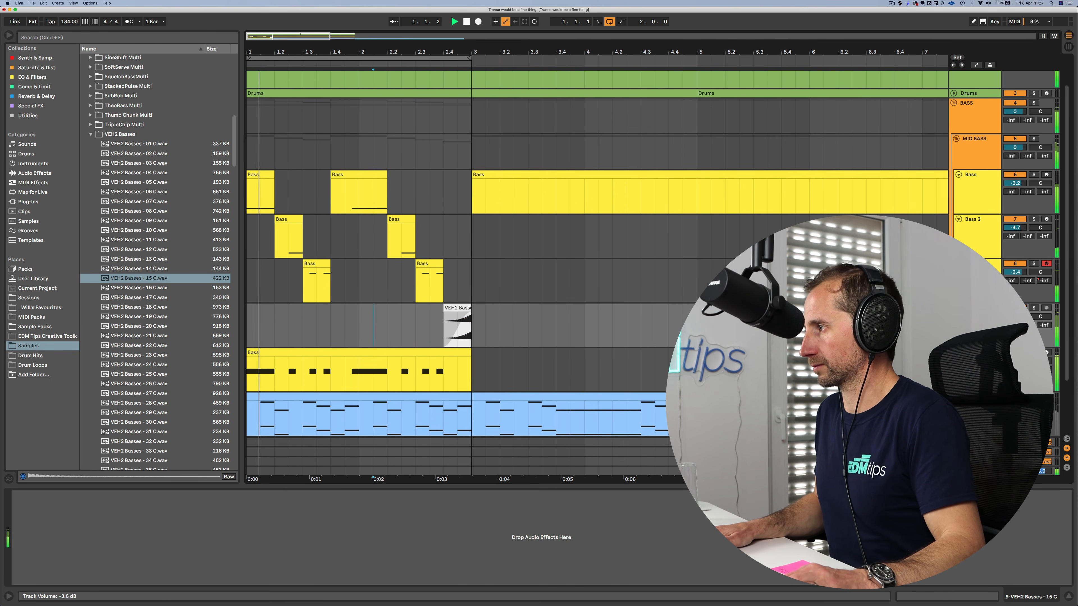
key(space)
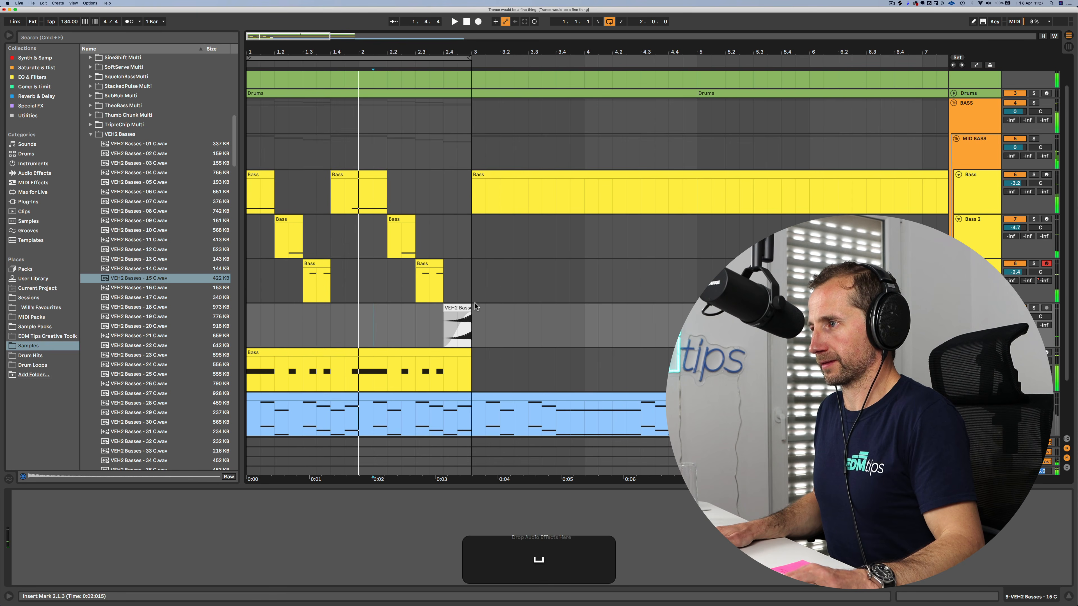
Step: Try the reversed bass clip, shortened, at the end of bar 1, and undo the changes
drag(462, 307, 347, 310)
key(shift)
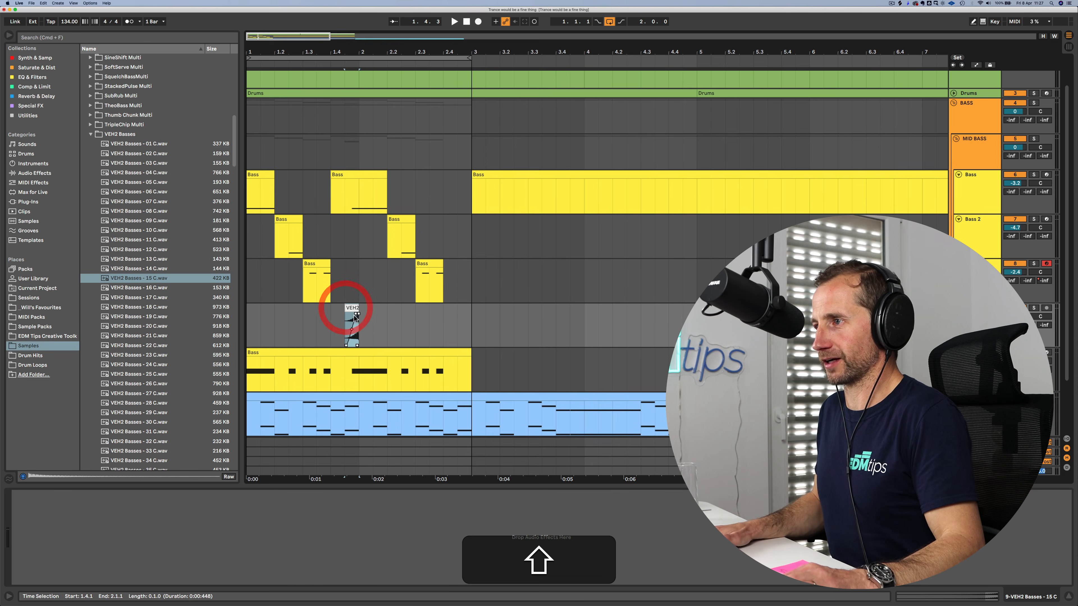
key(space)
key(super+z)
key(super+z)
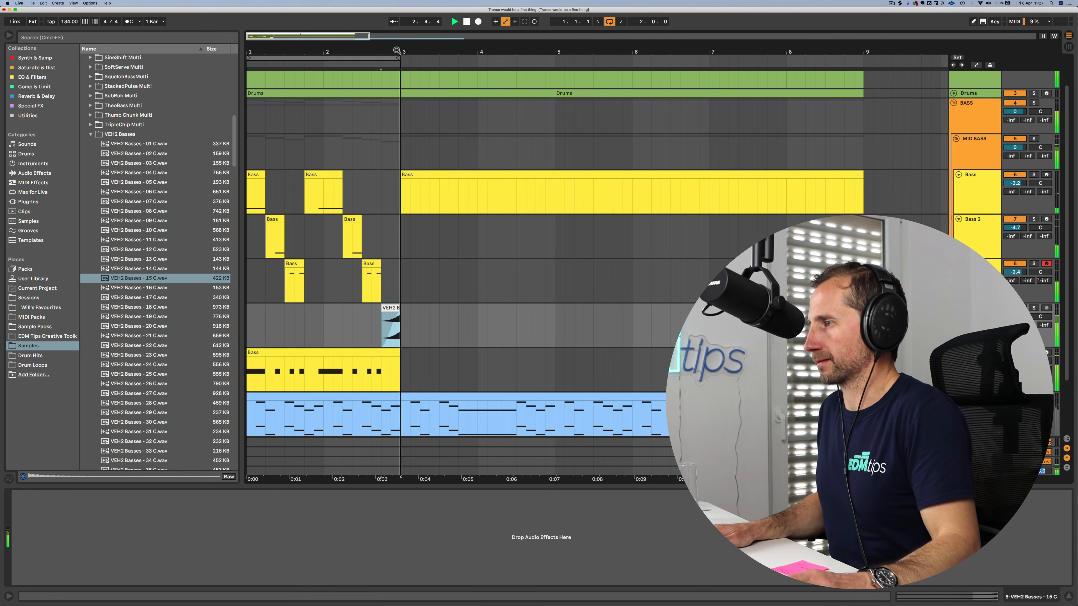
Step: Move the reversed bass clip earlier so that it ends at 2.4.4
drag(389, 41, 403, 253)
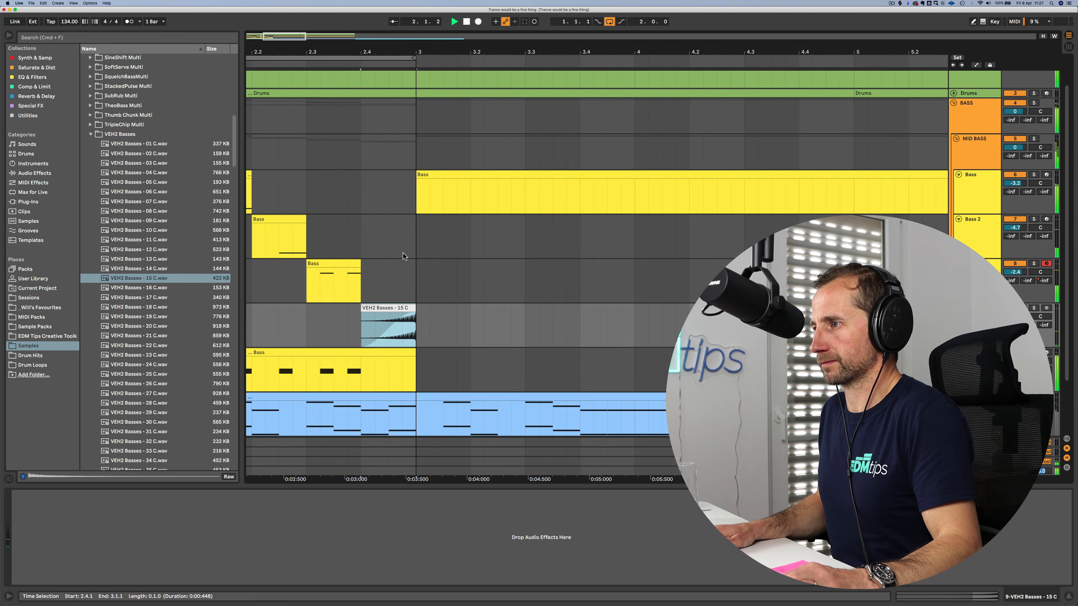
mouse_move(385, 308)
mouse_down()
mouse_move(372, 308)
mouse_move(403, 307)
mouse_up()
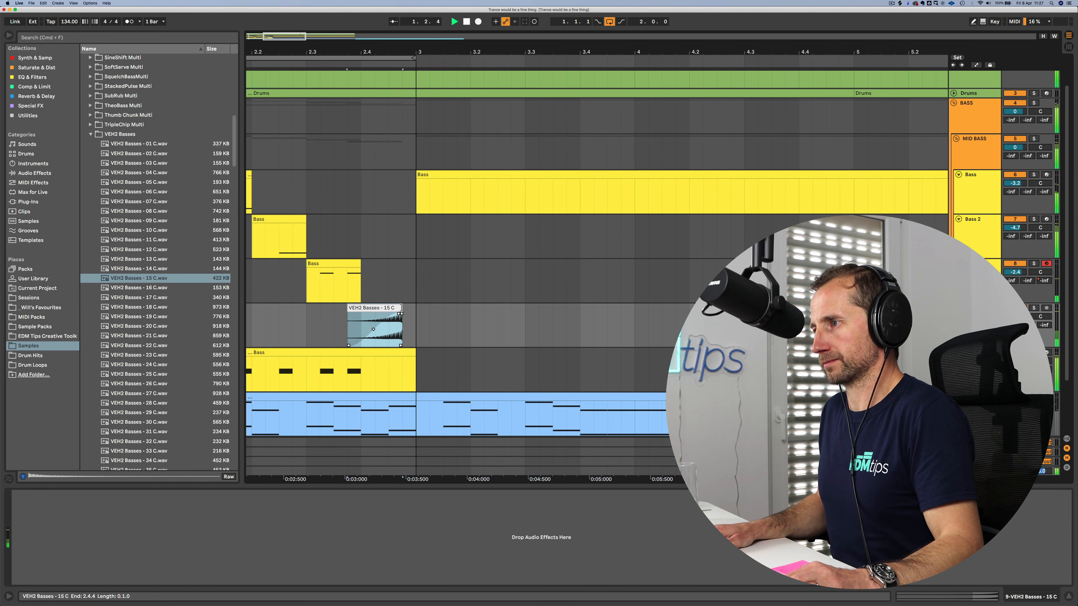
Step: Save the project and rename the reversed bass sample's track RVS Bass
drag(385, 52, 384, 7)
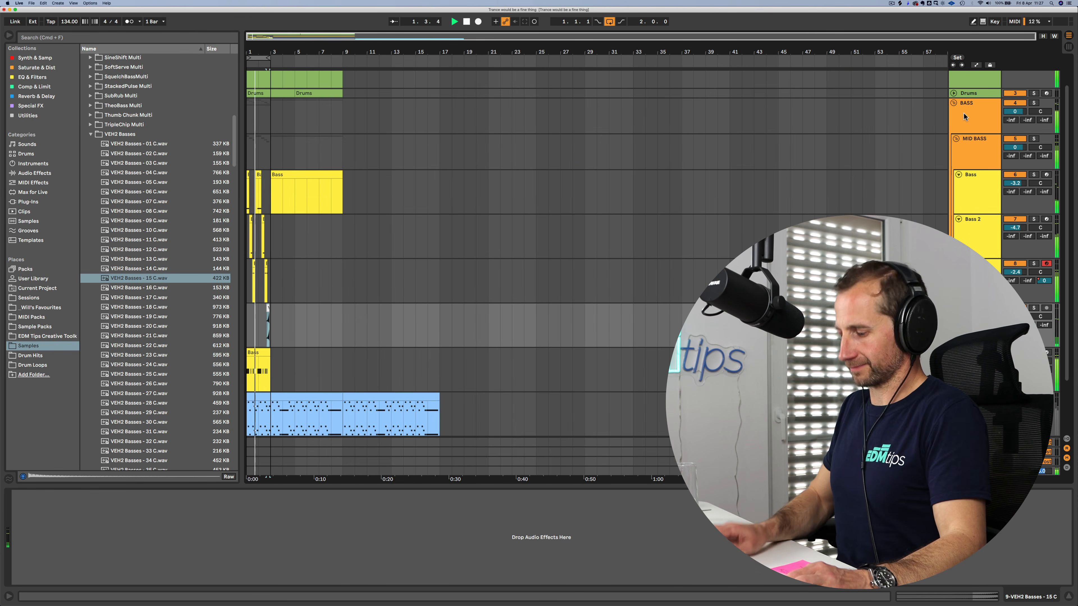
key(super+s)
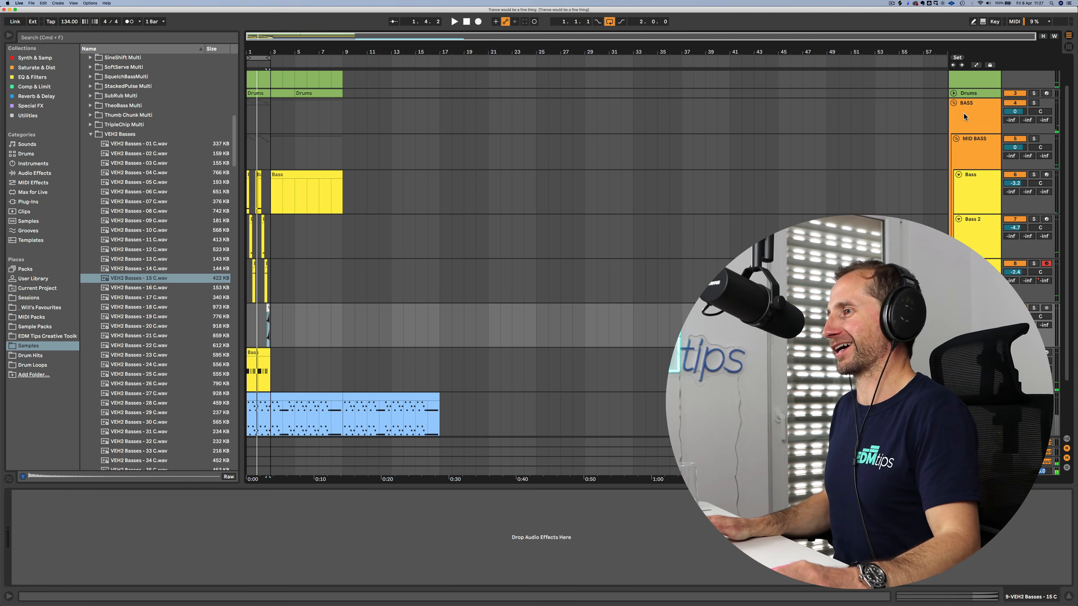
key(super+r)
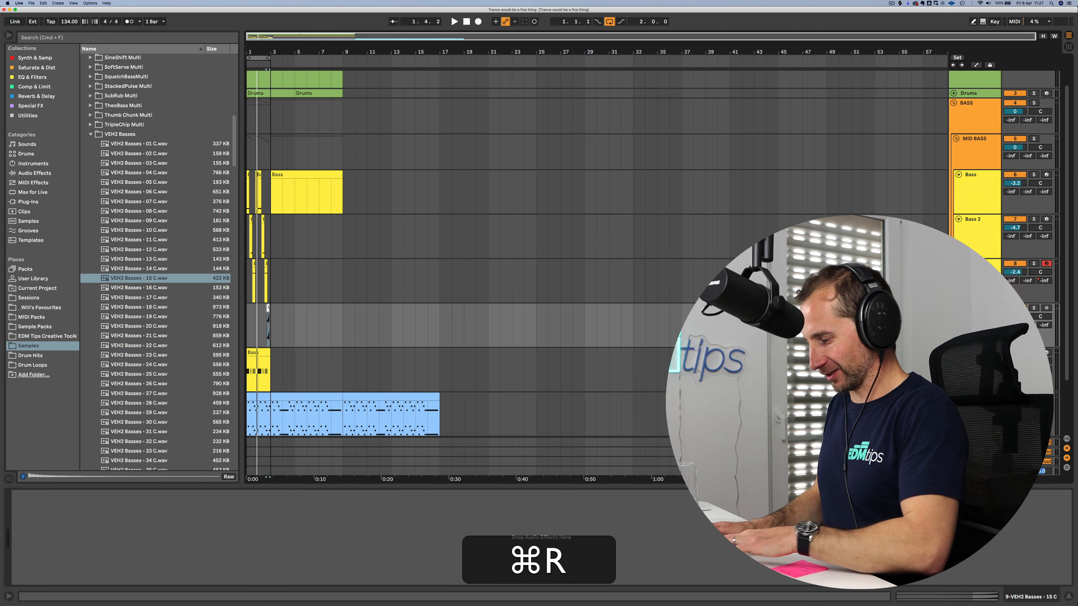
key(shift+super+r)
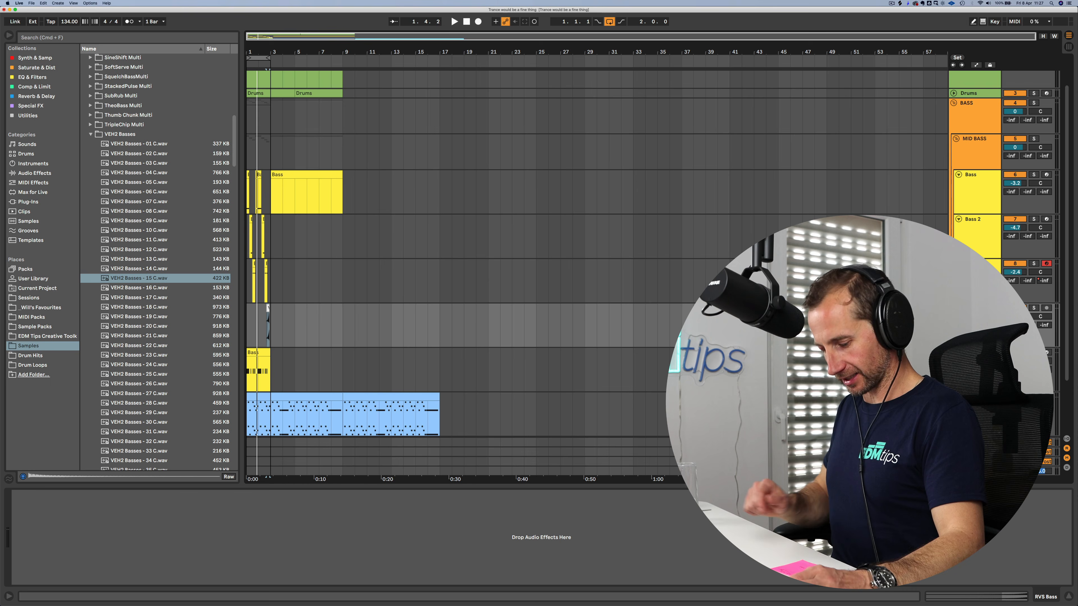
Step: Collapse the BASS group and reactivate the Melody track
click(954, 104)
click(254, 143)
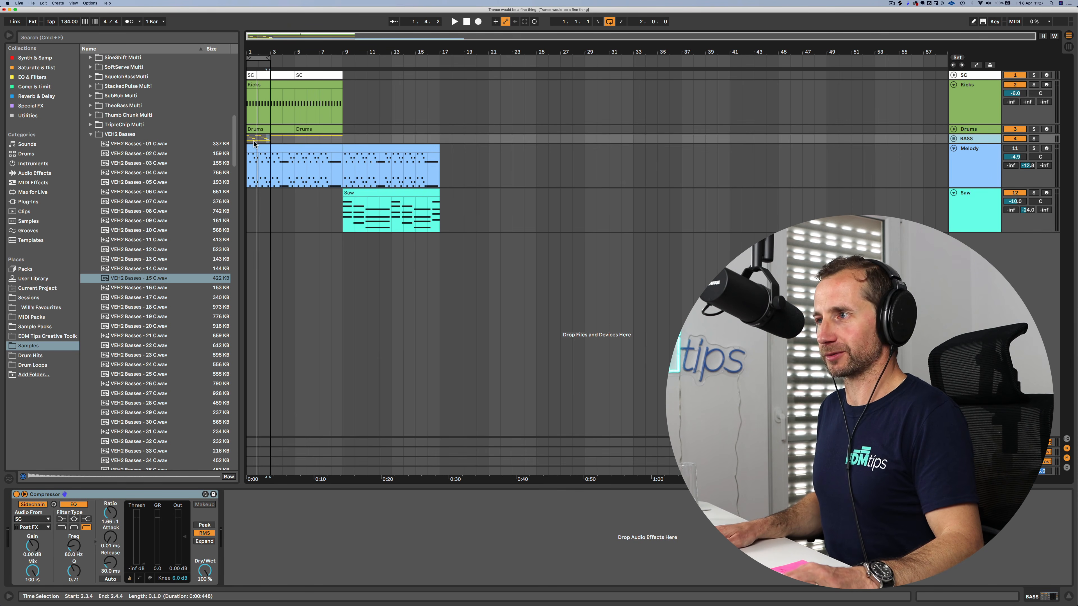
click(340, 163)
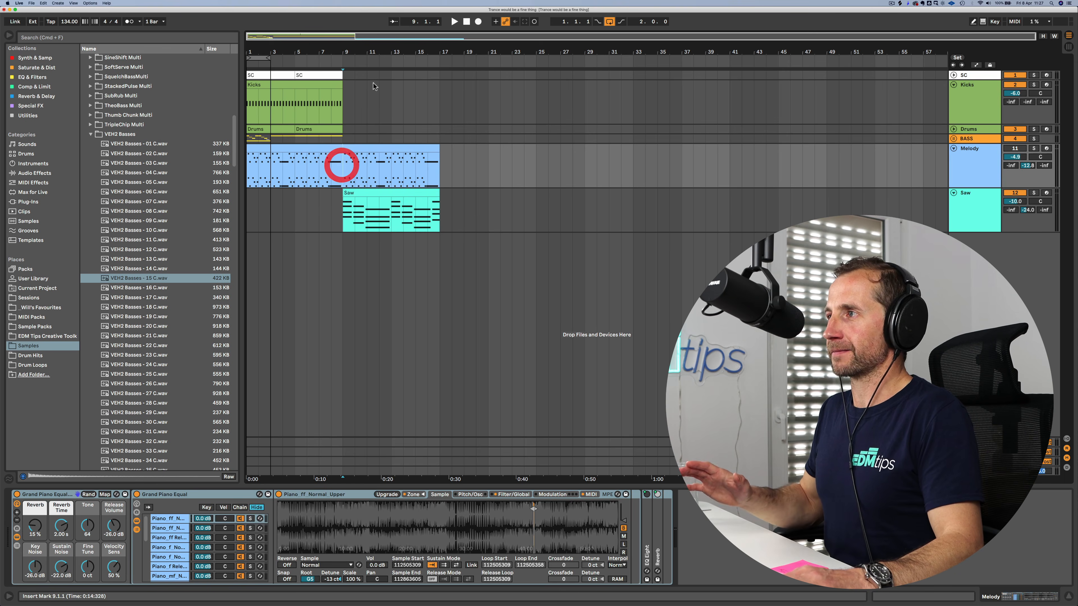
click(466, 22)
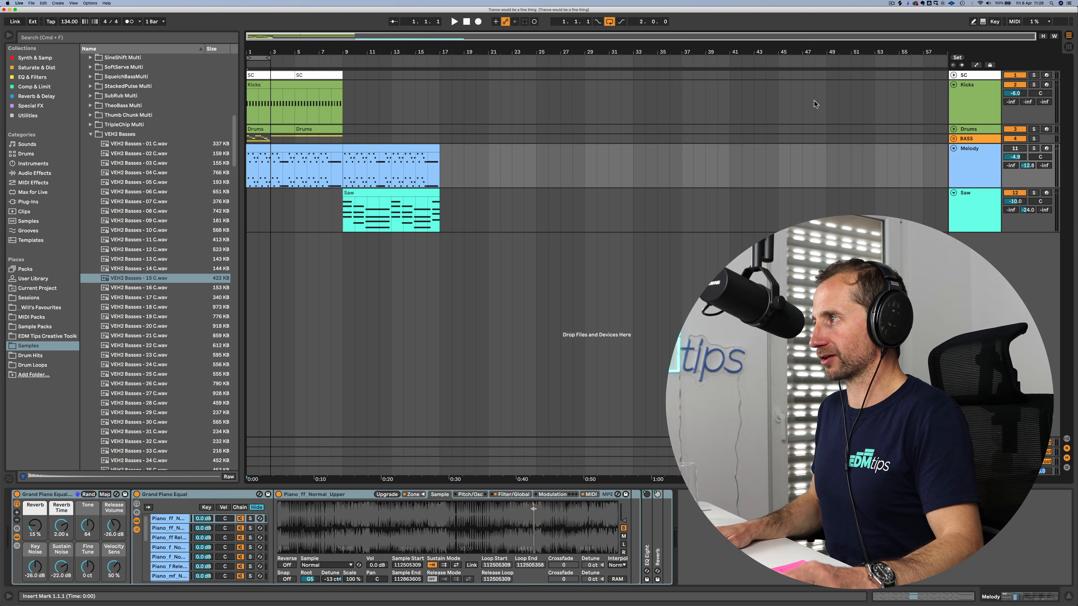
click(295, 145)
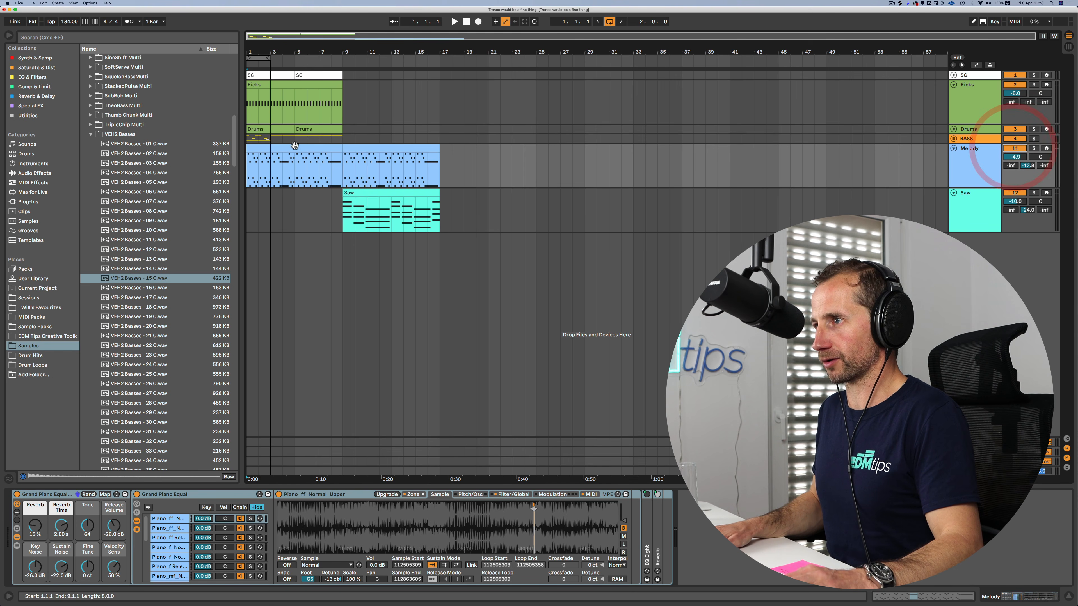
Step: Replace the BASS group's content after bar 2 with repeats of its two-bar pattern, and extend the loop to 8 bars
click(241, 138)
key(super+d)
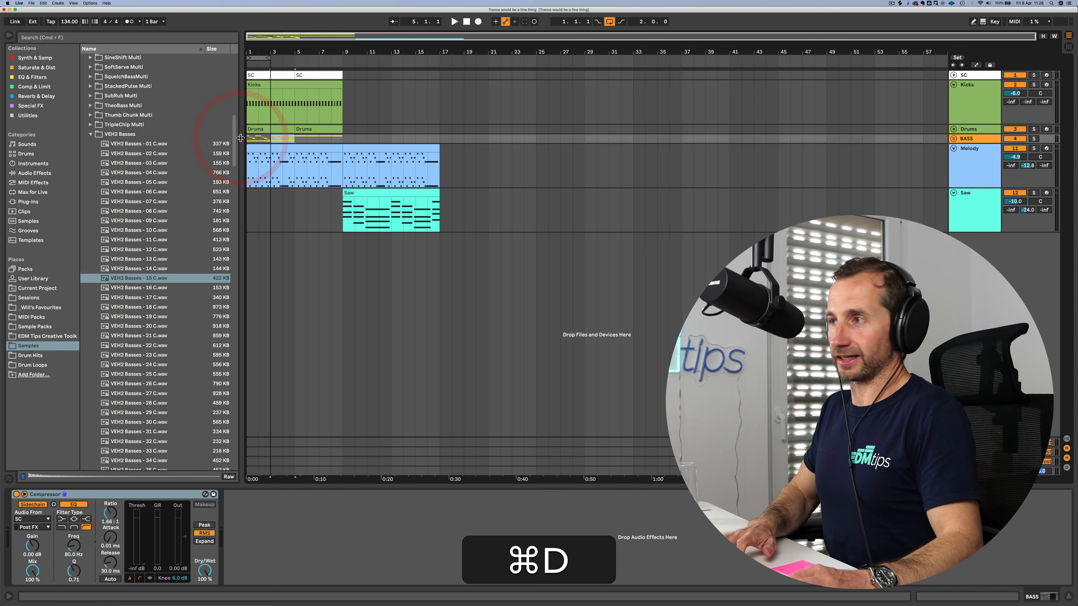
key(super+BackSpace)
key(BackSpace)
drag(270, 58, 339, 60)
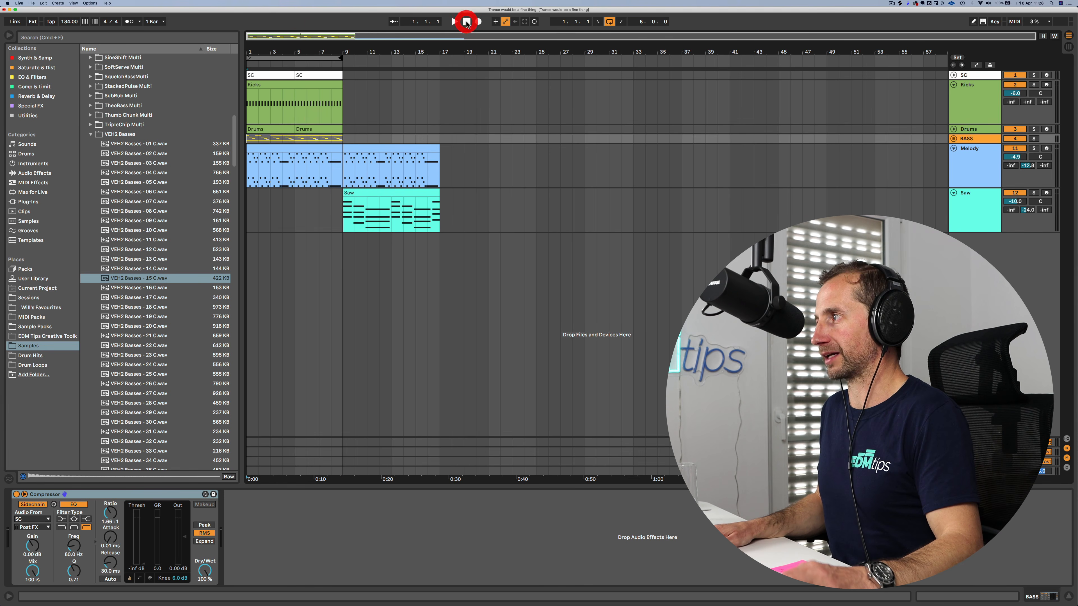
Step: Play the eight-bar loop and lower the Melody track's volume to -13.0 dB
key(space)
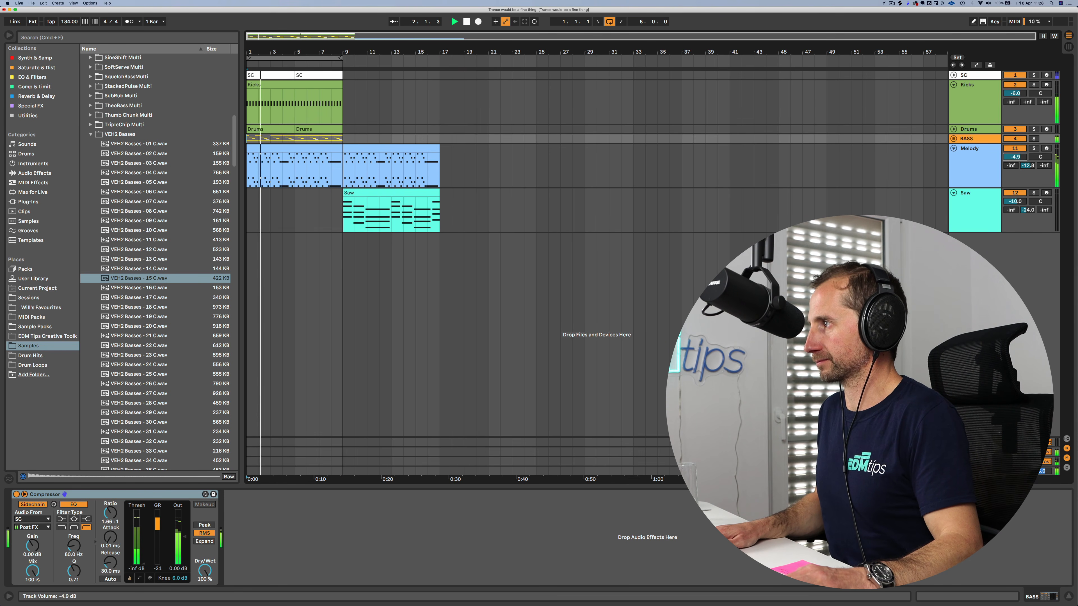
drag(1015, 157, 1015, 173)
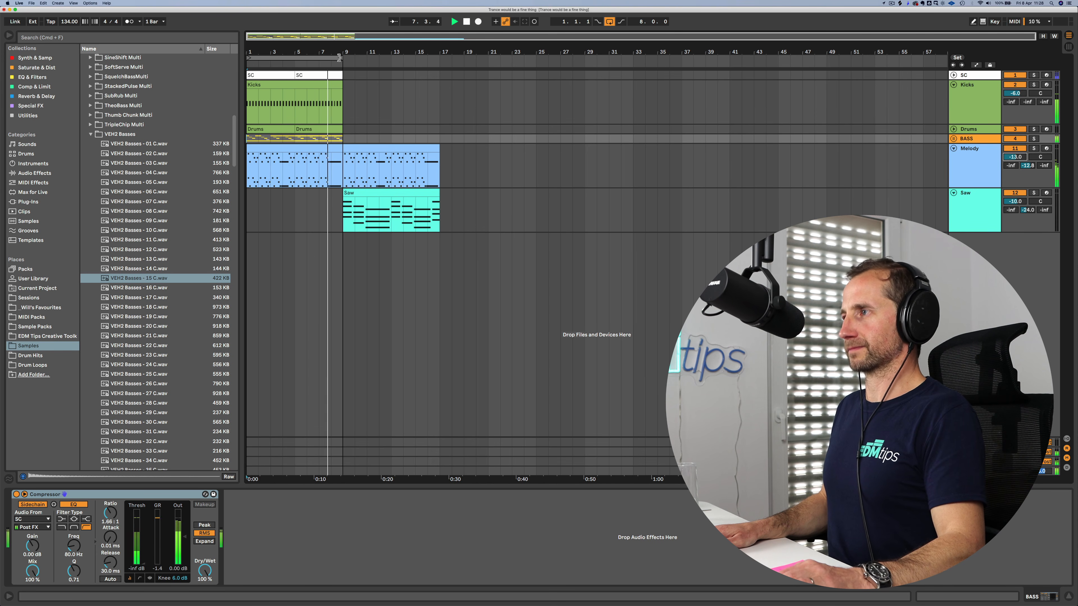
Step: Turn looping off to play on past bar 9 and lower the Saw track's volume to -15.7 dB
drag(343, 55, 450, 64)
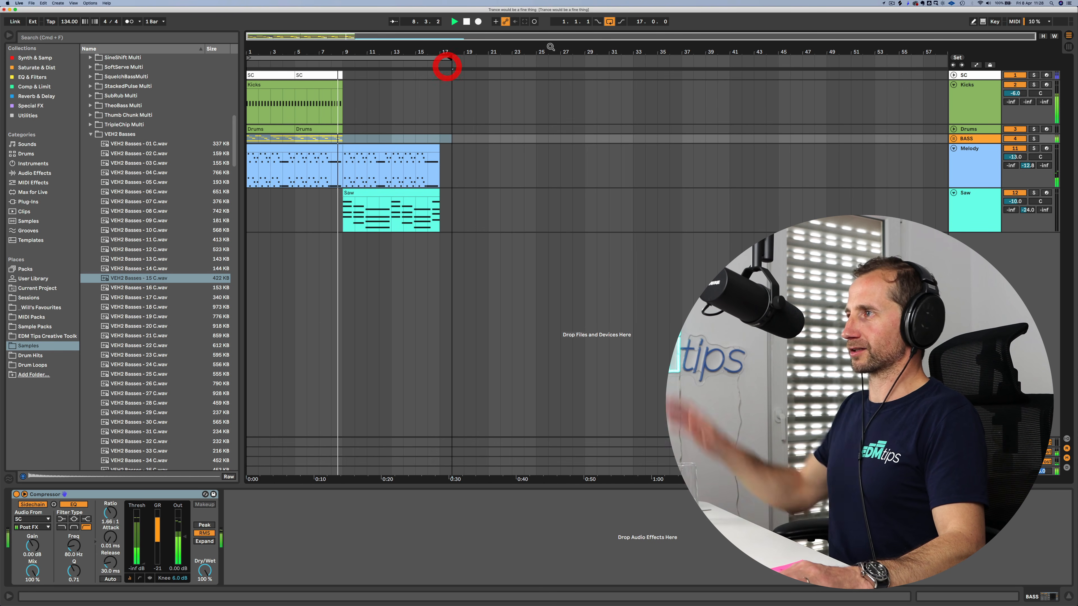
click(609, 21)
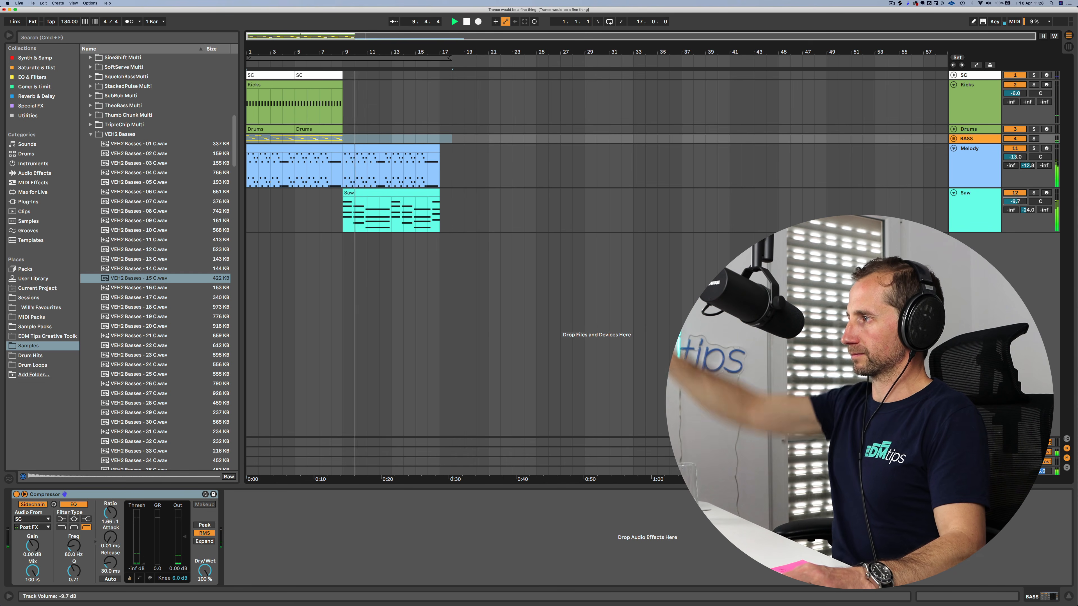
drag(1015, 201, 1015, 219)
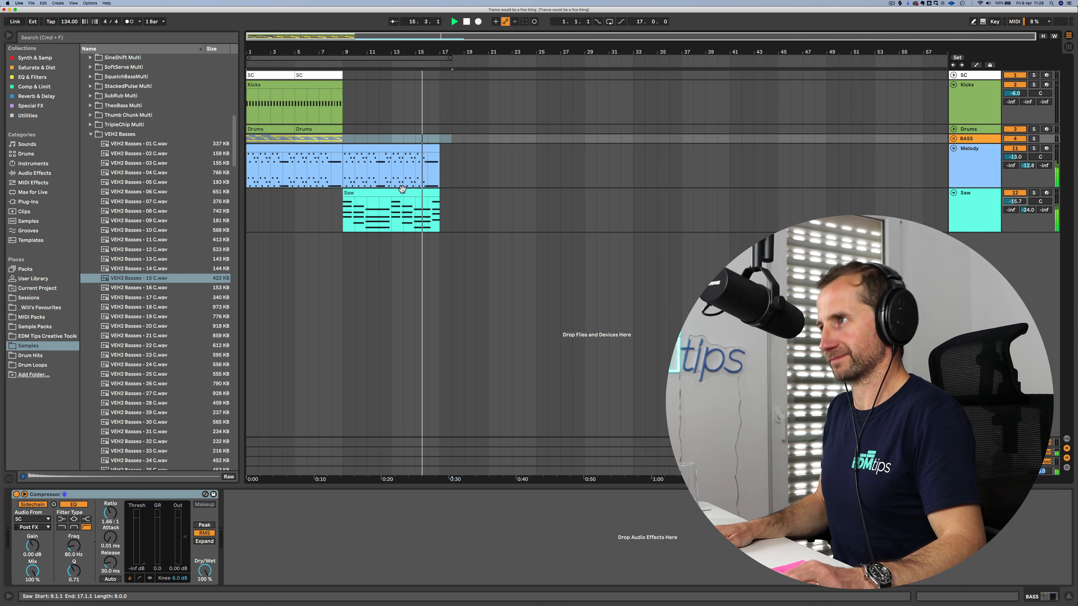
key(space)
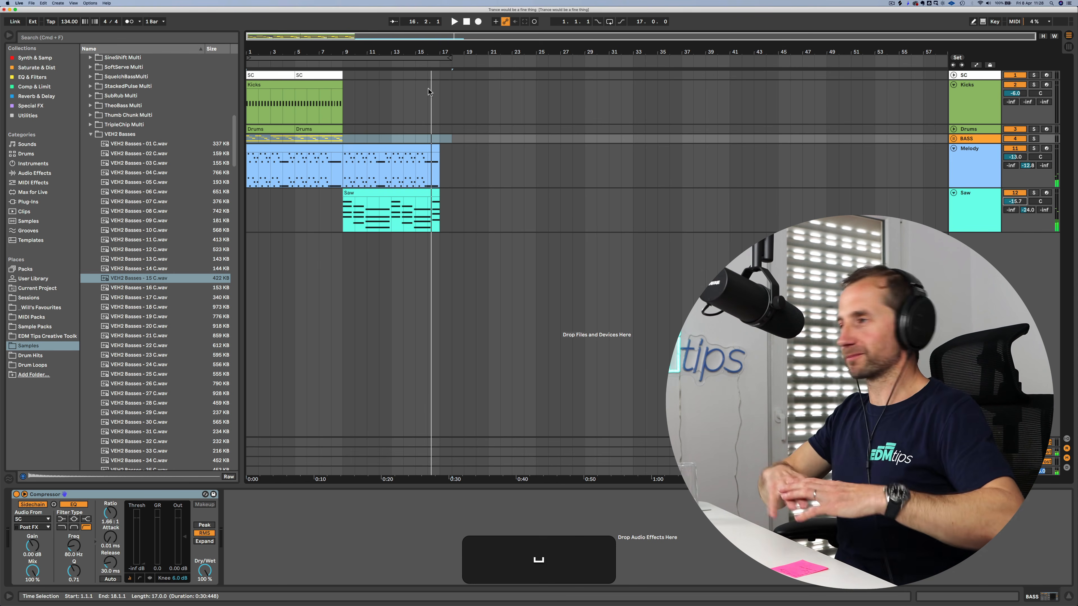
Step: Play the arrangement from the start to hear the bassline with the melody
click(464, 22)
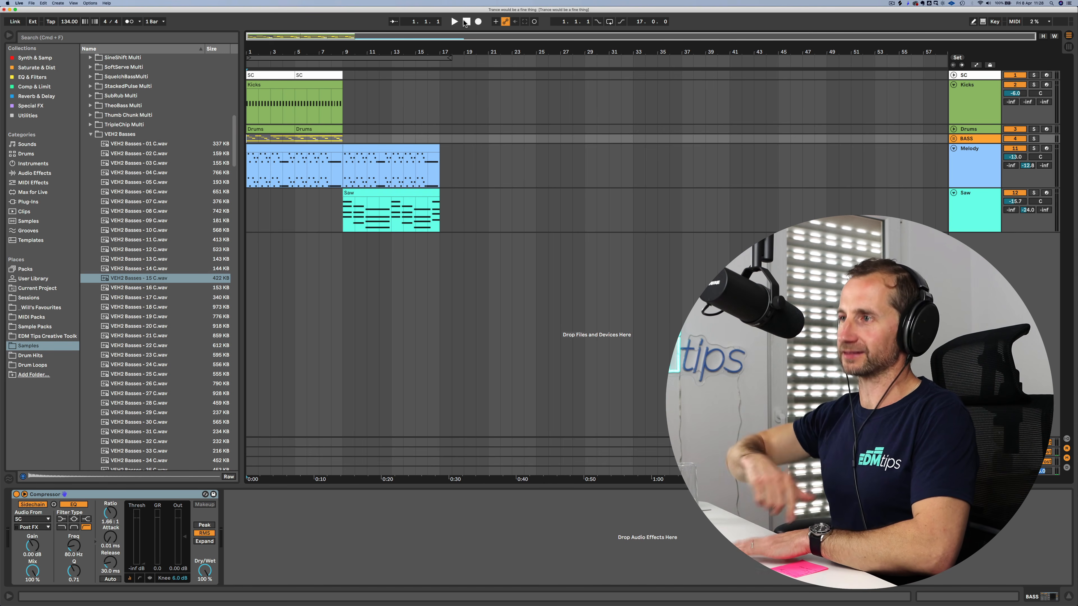
key(space)
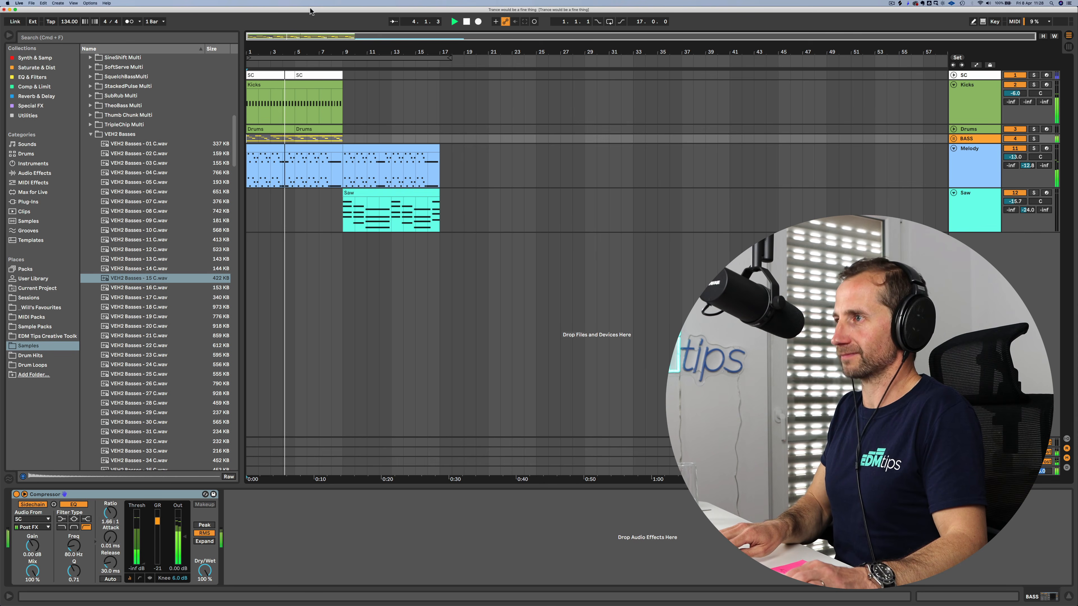
key(super+space)
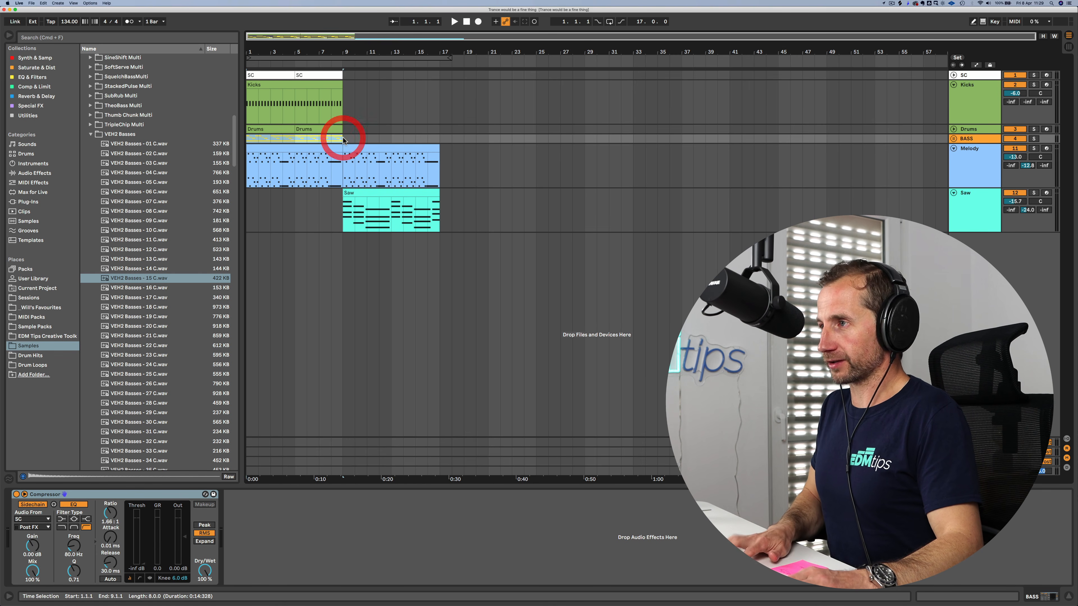
Step: Copy the eight-bar BASS group section and the Saw clip to bar 17
key(super+c)
click(443, 139)
key(super+v)
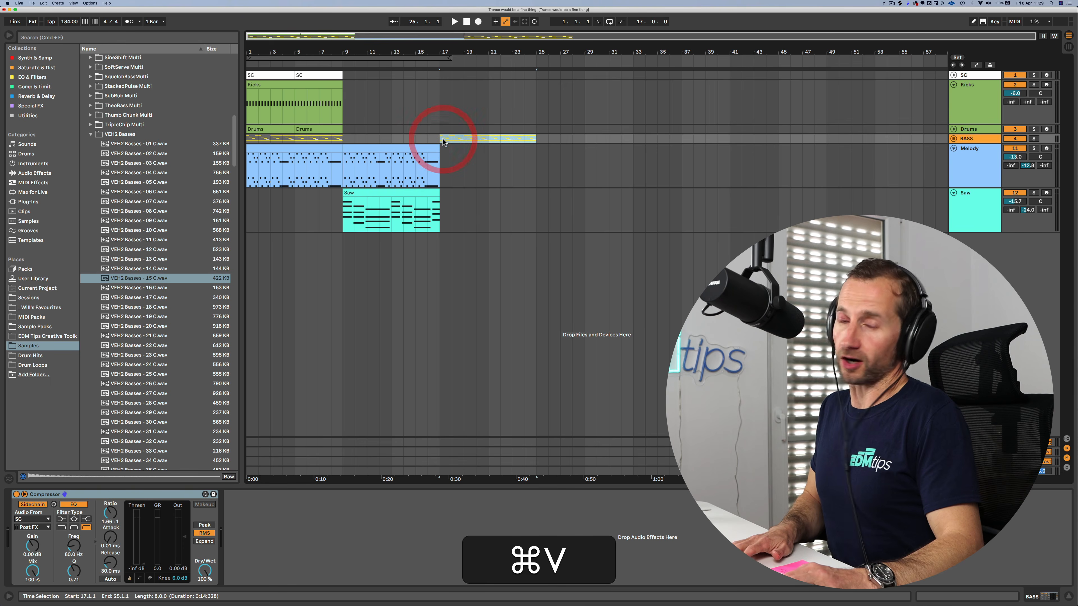
click(421, 195)
drag(421, 194, 516, 195)
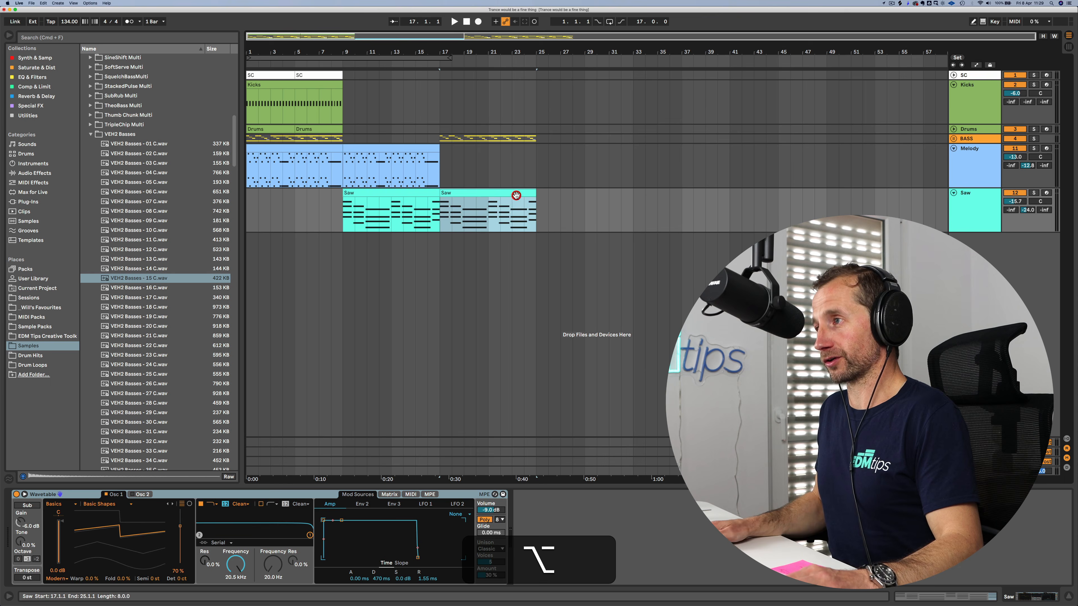
Step: Expand the BASS group and consolidate the copied Sub Bass clips from bar 17 to bar 25 into one clip
click(955, 139)
drag(491, 54, 600, 52)
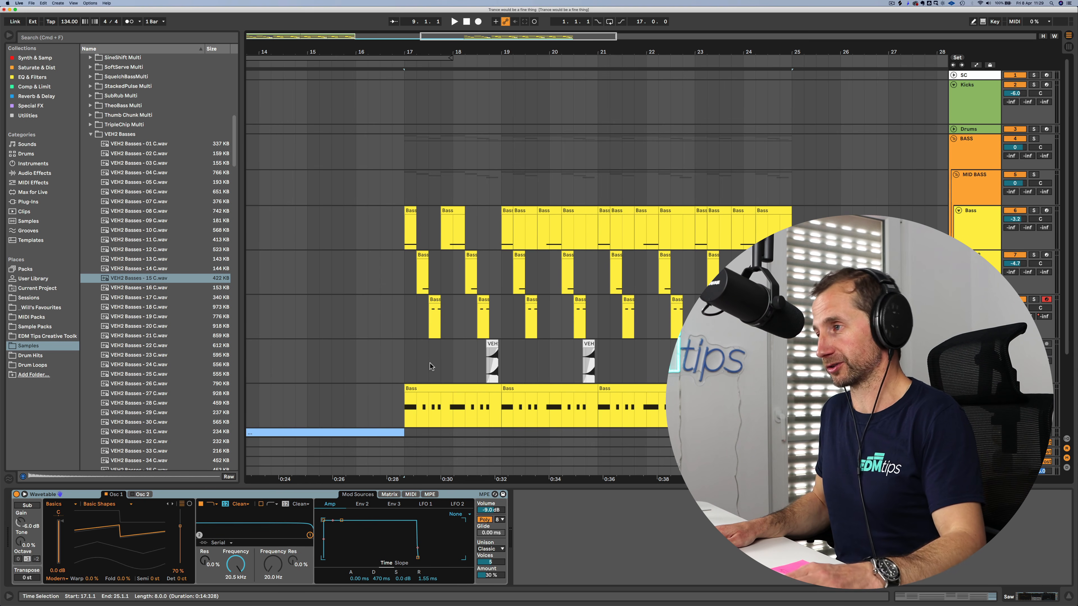
scroll(448, 348, down, 2)
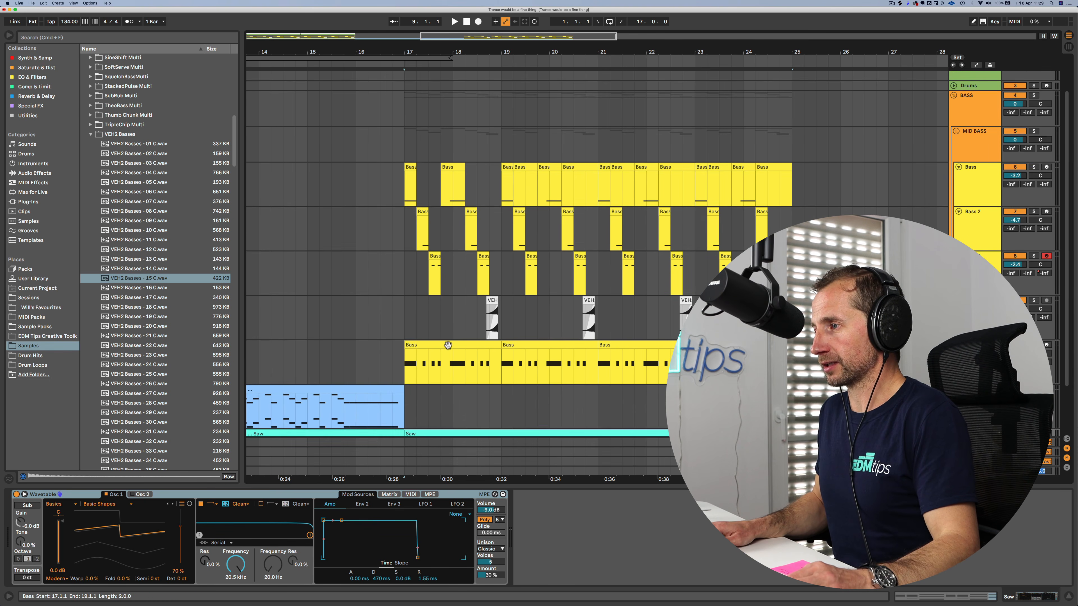
shift+click(448, 344)
shift+click(747, 361)
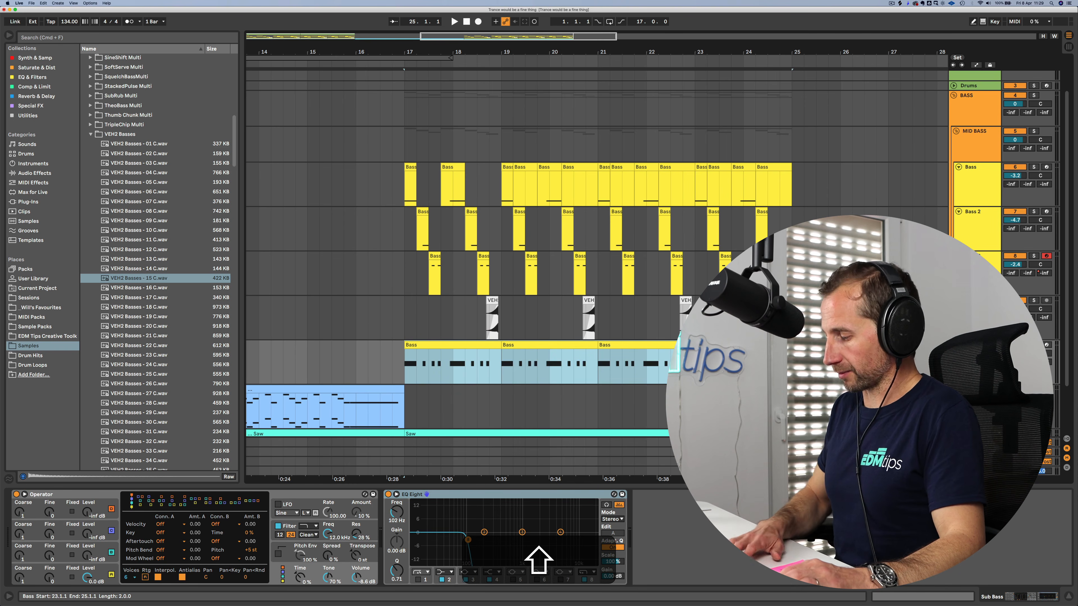
key(super+j)
Step: Transpose all notes in the consolidated Sub Bass clip up one octave to C1
double_click(542, 348)
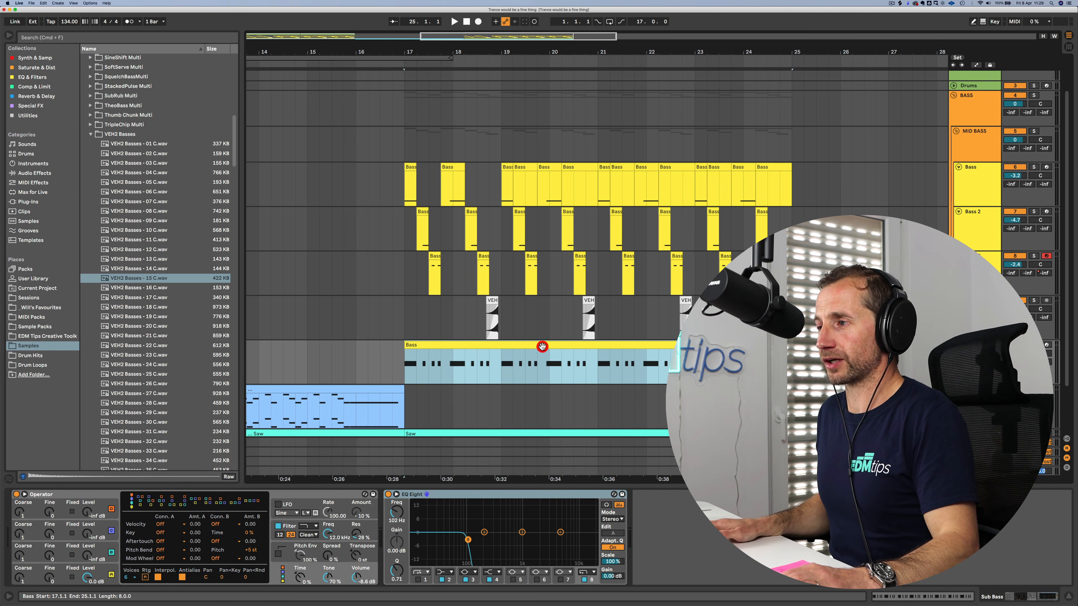
key(super+a)
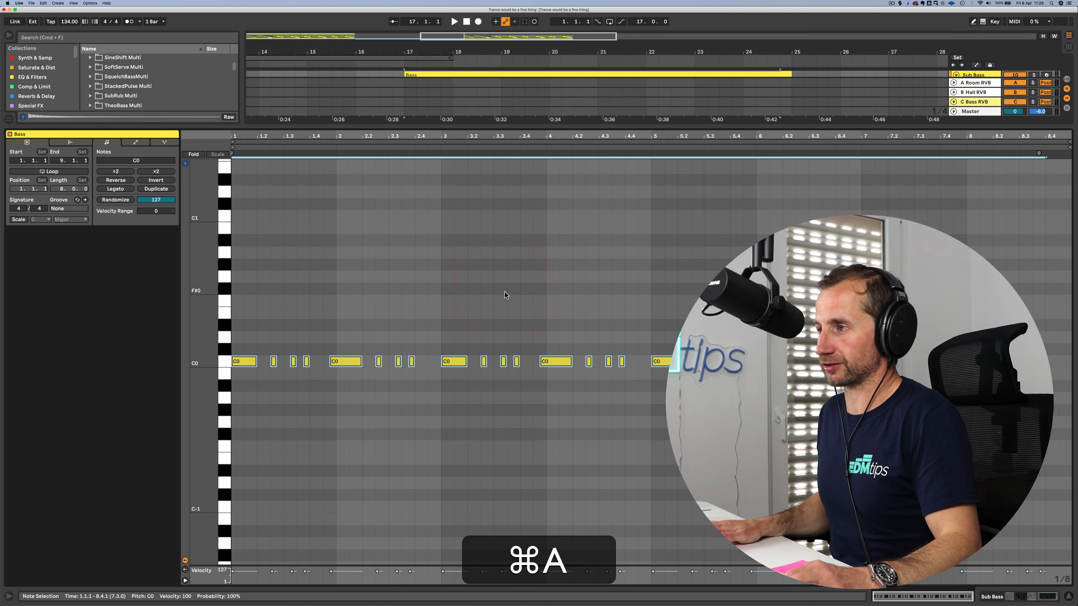
key(shift+Up)
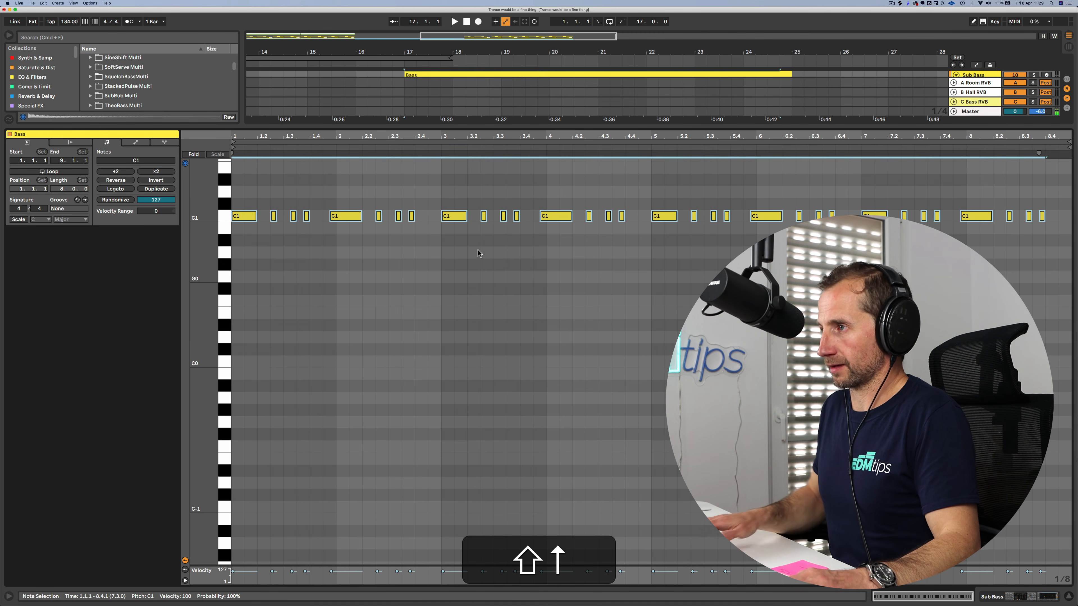
key(shift+Tab)
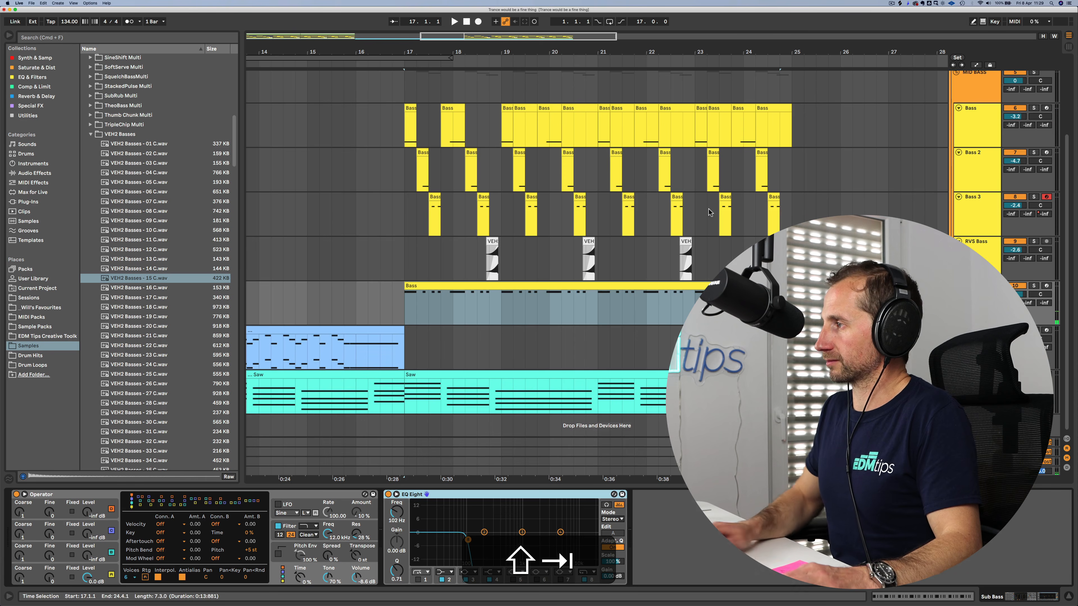
Step: Solo the Sub Bass and Saw tracks, play them from bar 17, and check the second long sub bass note
click(1034, 286)
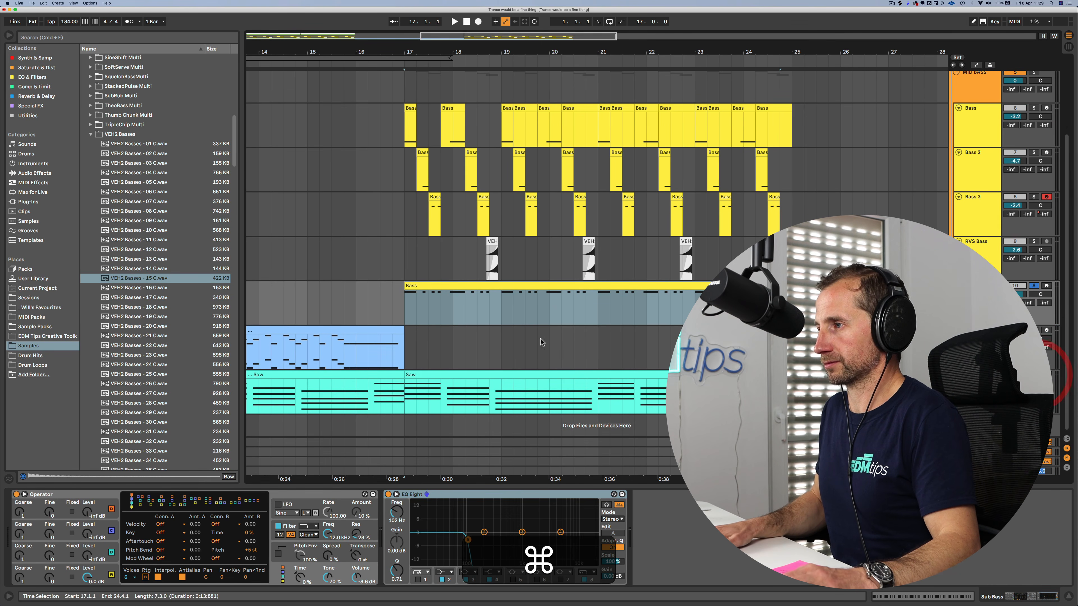
double_click(484, 285)
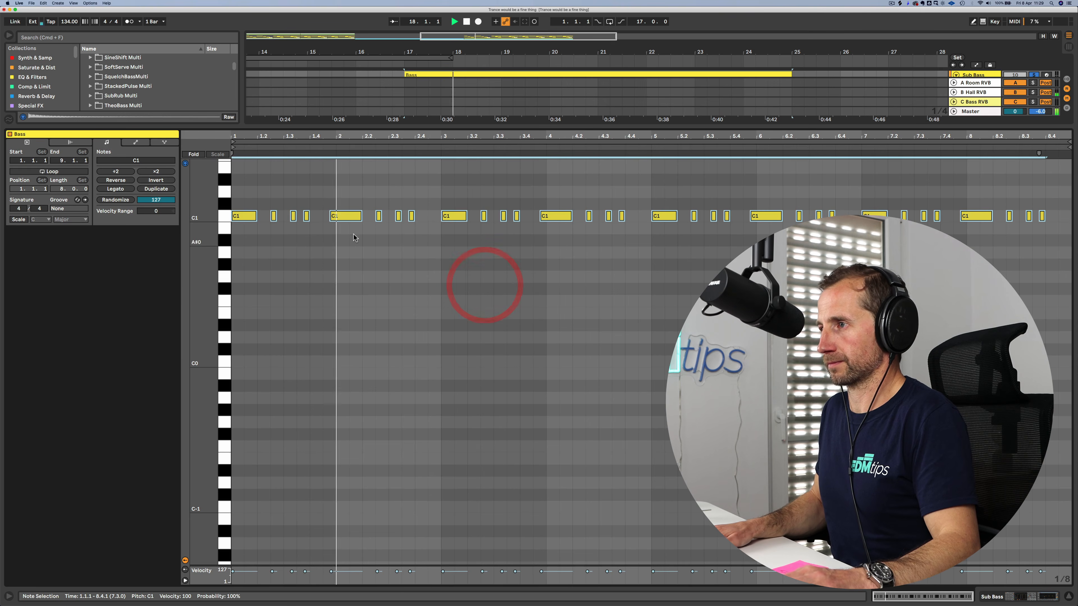
key(space)
click(342, 183)
click(346, 216)
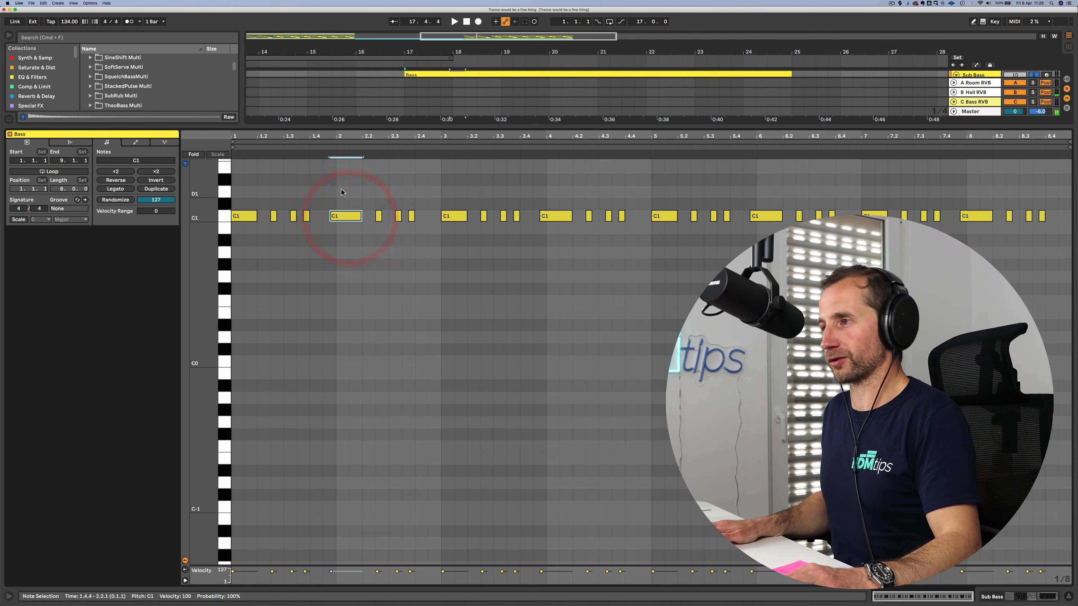
key(shift+Tab)
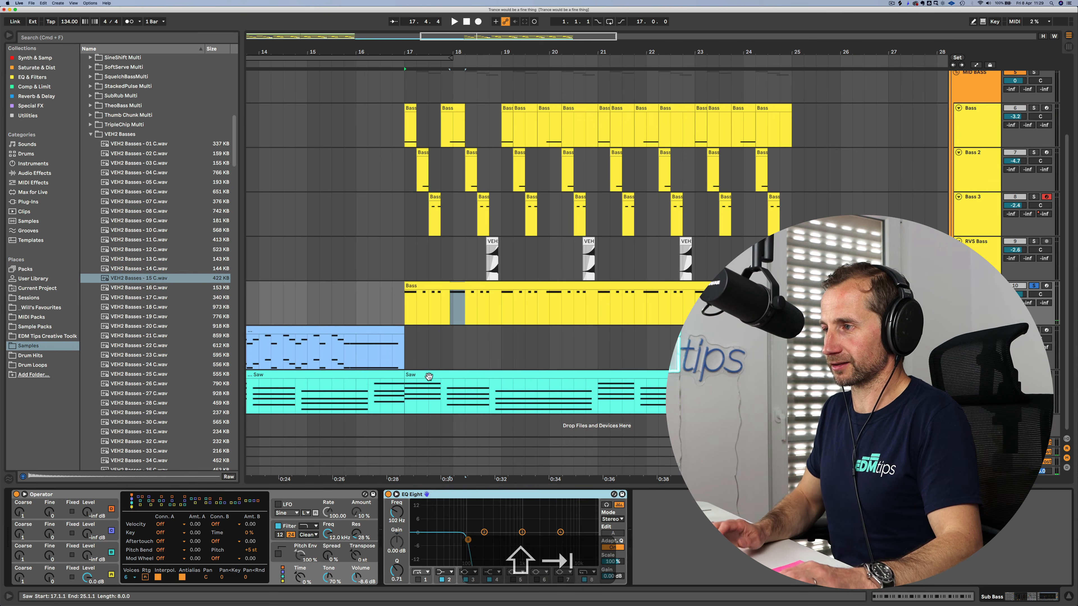
Step: Open the copied Saw clip at bar 17 and check the lowest notes of its first three chords
click(429, 376)
double_click(428, 376)
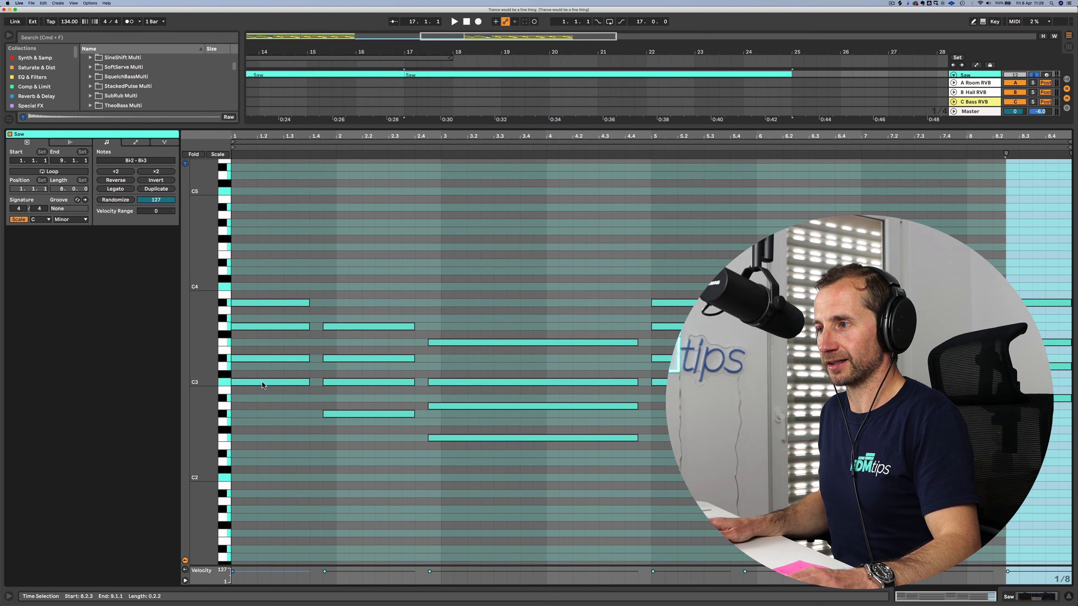
click(262, 382)
click(331, 414)
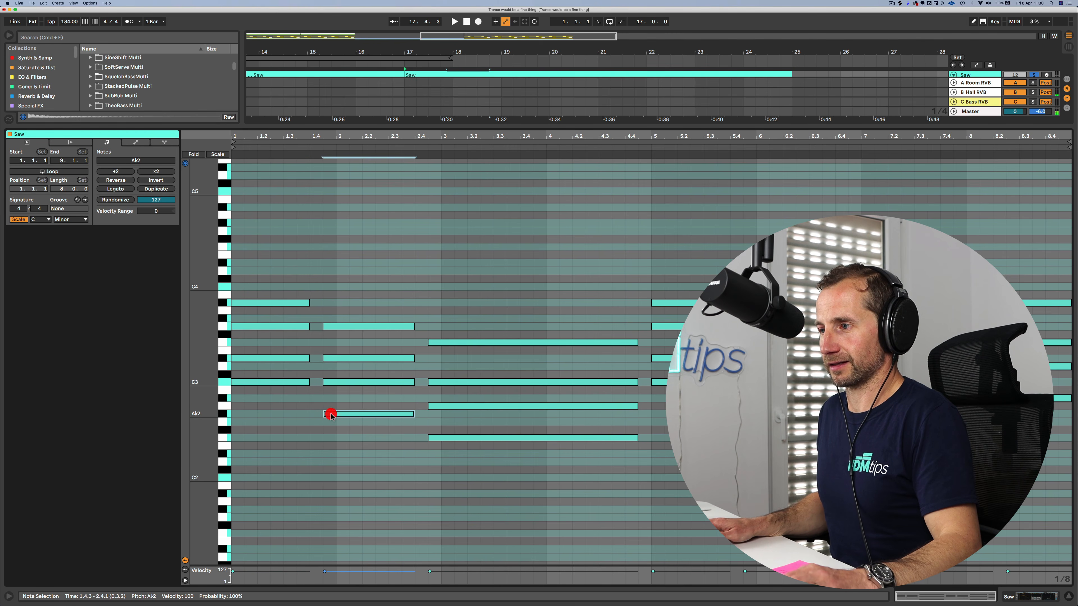
click(439, 434)
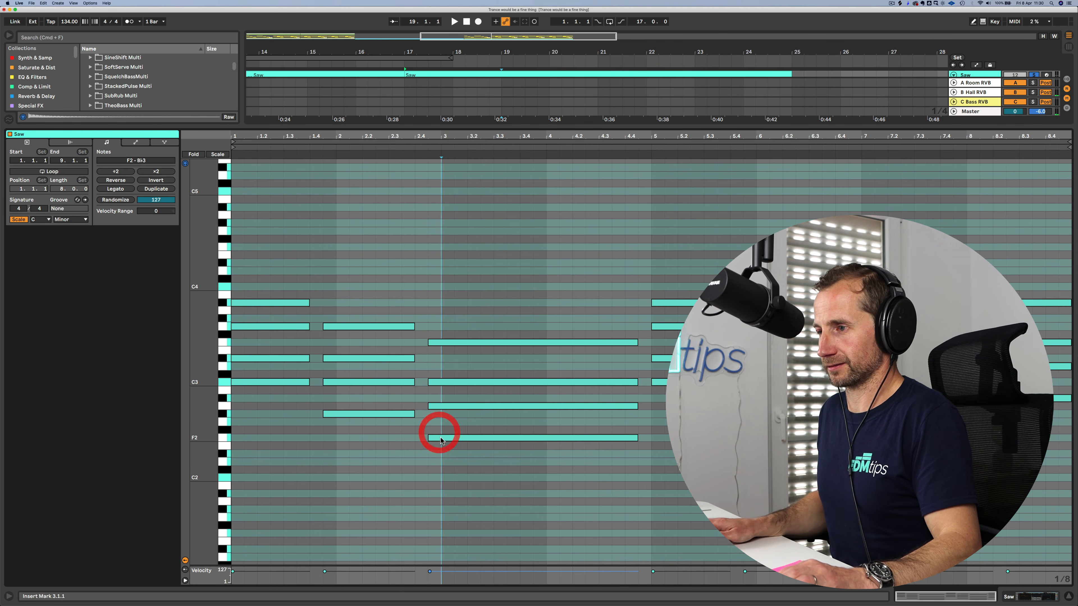
Step: Open the consolidated Sub Bass clip at bar 17 and transpose its second note group, around bar 2, down to G#0
key(shift+Tab)
click(429, 283)
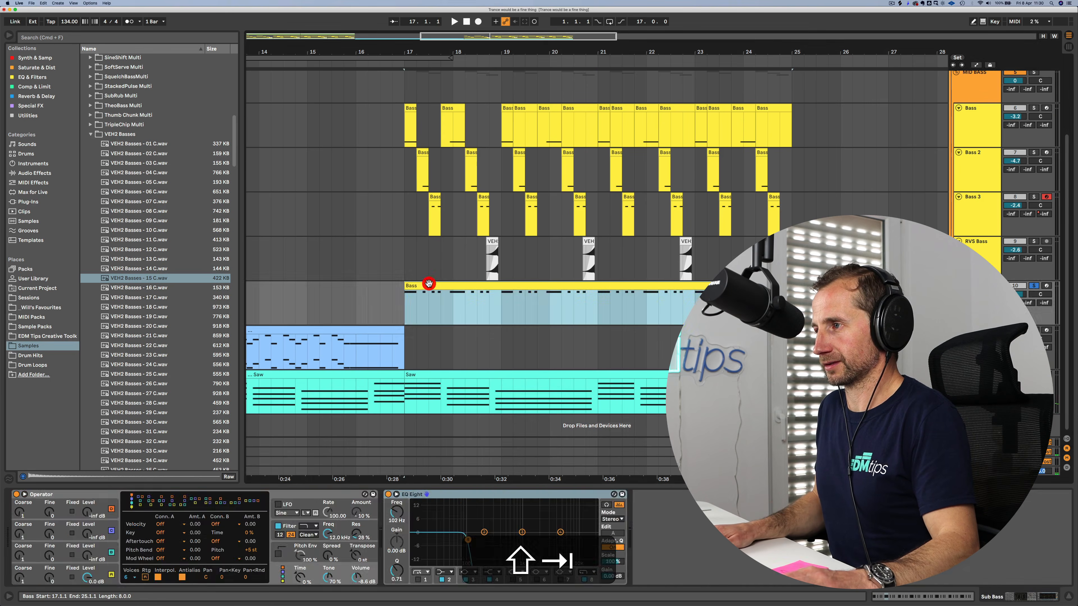
double_click(429, 283)
drag(349, 194, 417, 223)
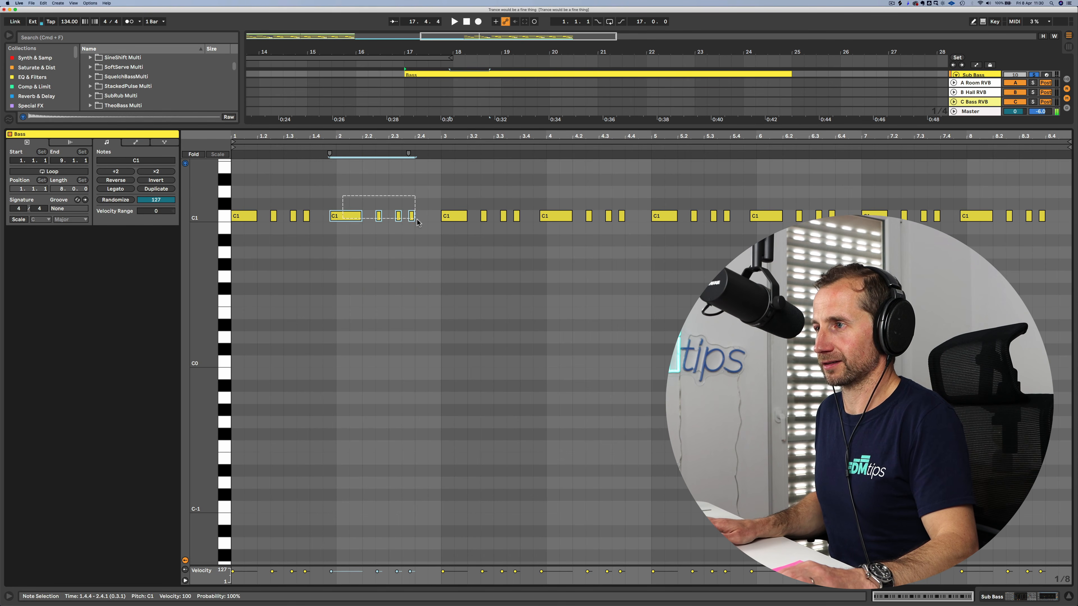
key(Down)
key(Down)
key(Down)
key(Down)
key(Down)
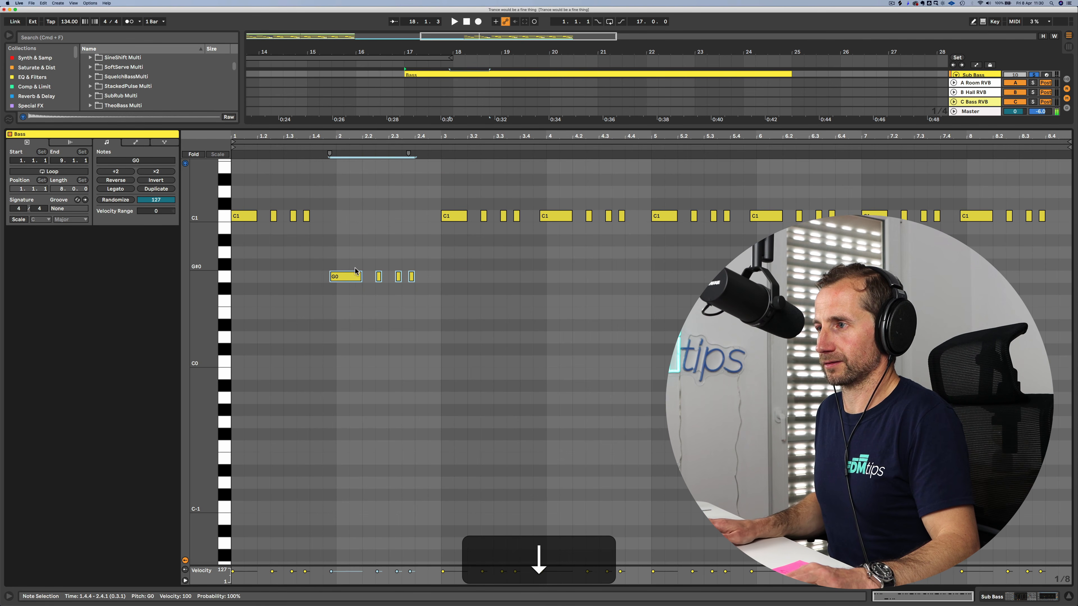
key(Up)
Step: Enable scale highlighting in the Sub Bass clip and set its scale to C Minor
click(24, 220)
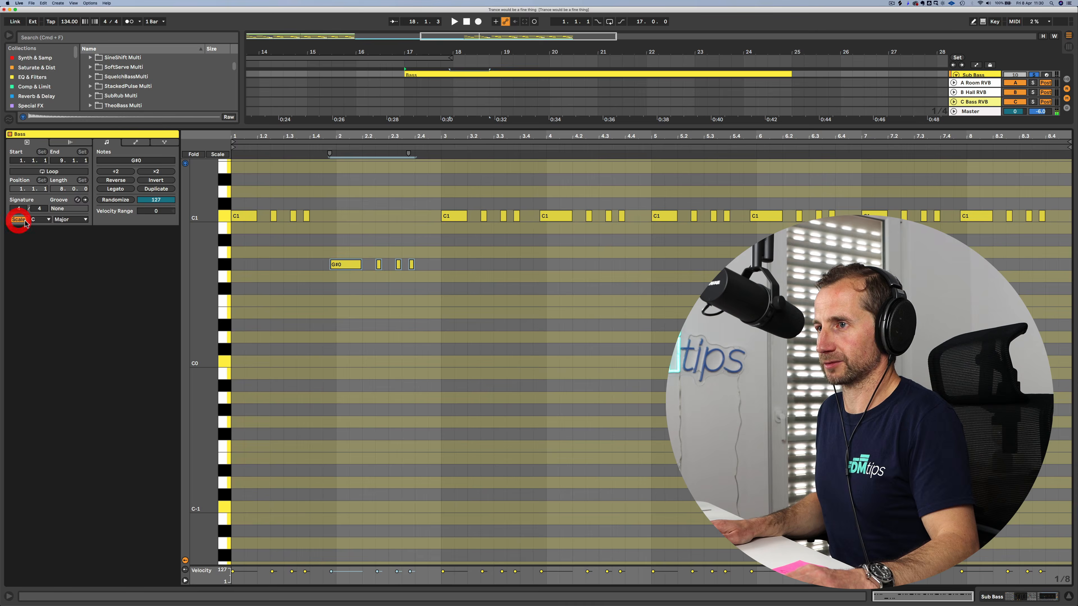
click(69, 220)
click(70, 238)
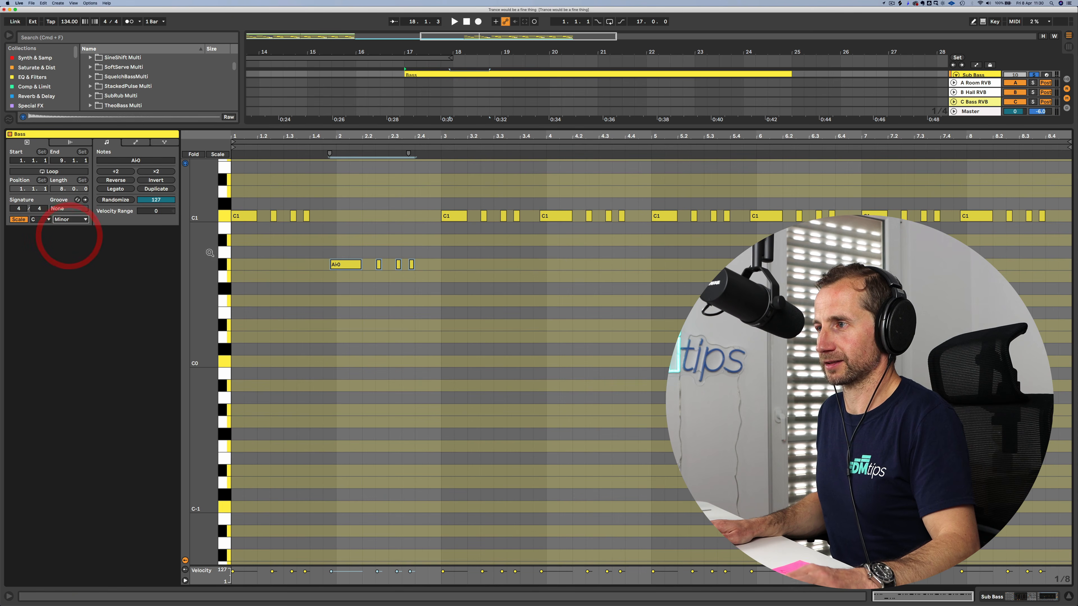
Step: Transpose all Sub Bass notes in bars 3 and 4 of the clip down to F0
drag(450, 206, 629, 221)
key(Down)
key(Down)
key(Down)
key(Down)
key(Down)
key(Down)
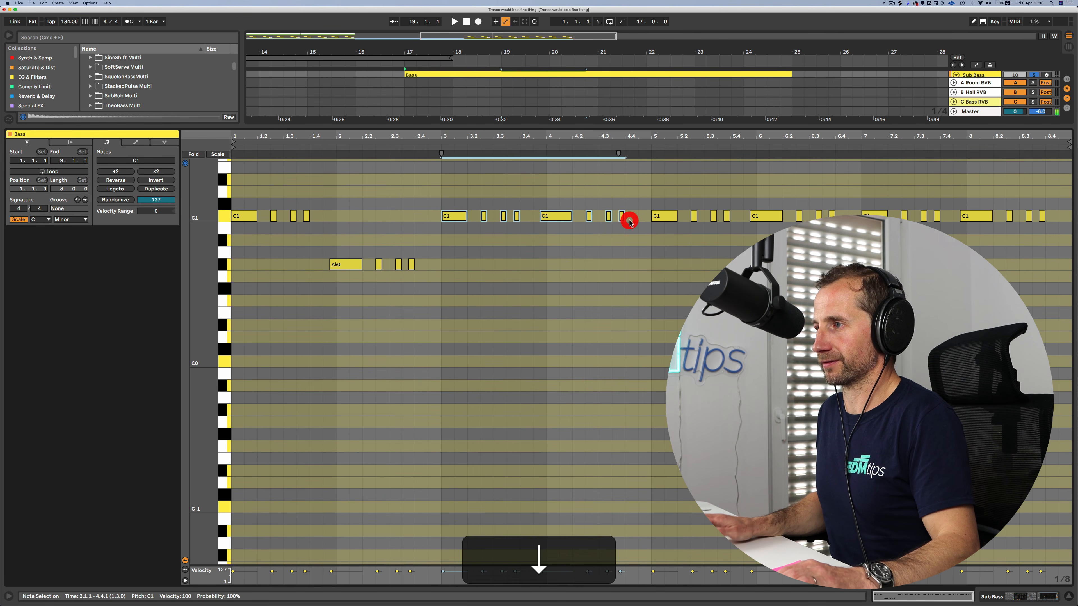
key(Down)
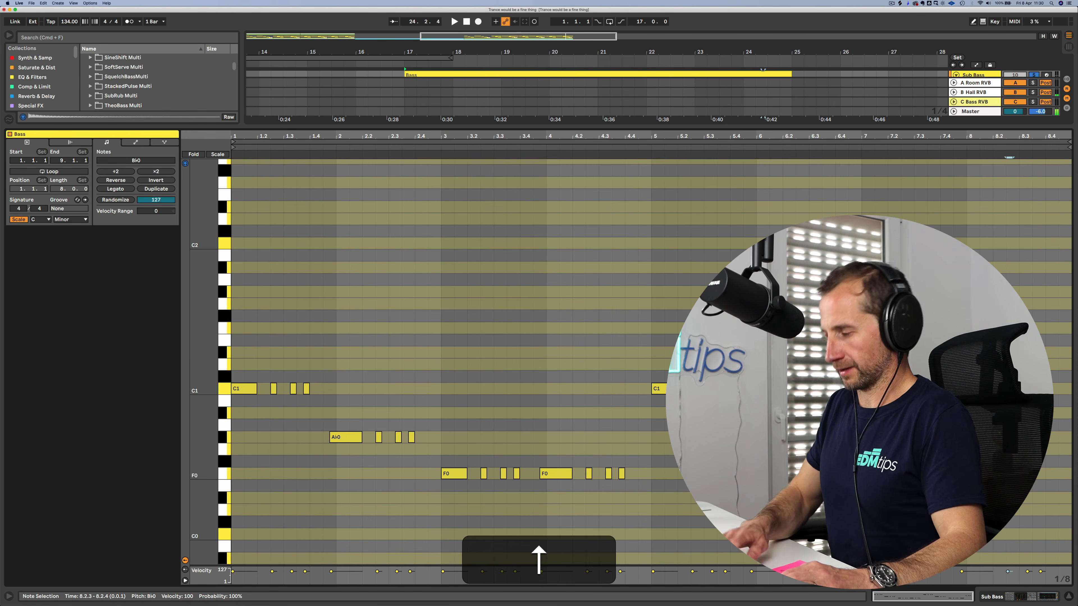
Step: Consolidate the Bass, Bass 2 and Bass 3 clips from bar 17 to bar 25 into one clip per track
key(shift+Tab)
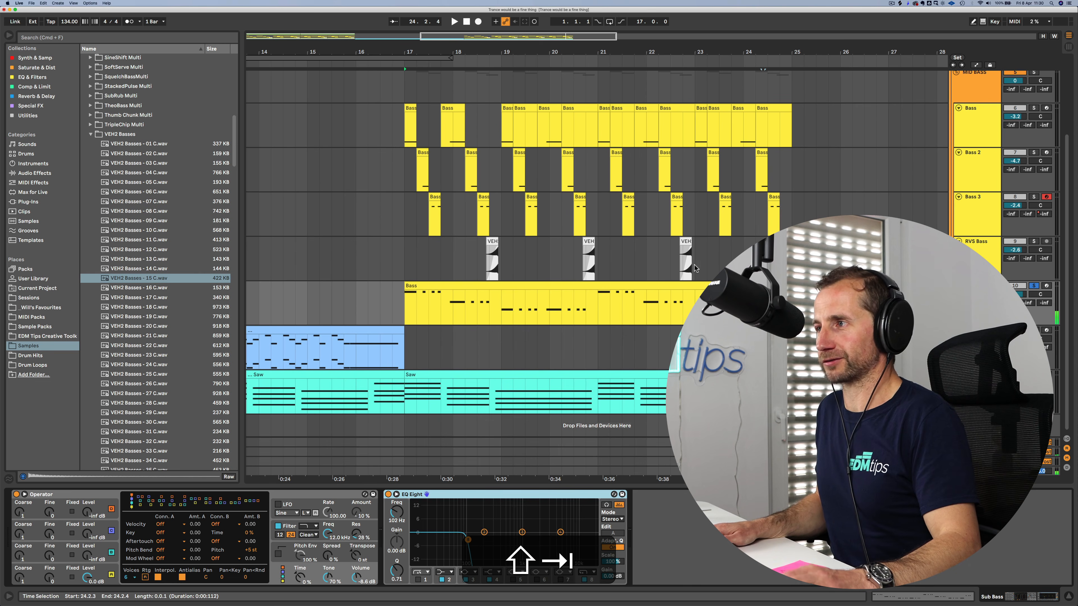
click(410, 109)
shift+click(766, 107)
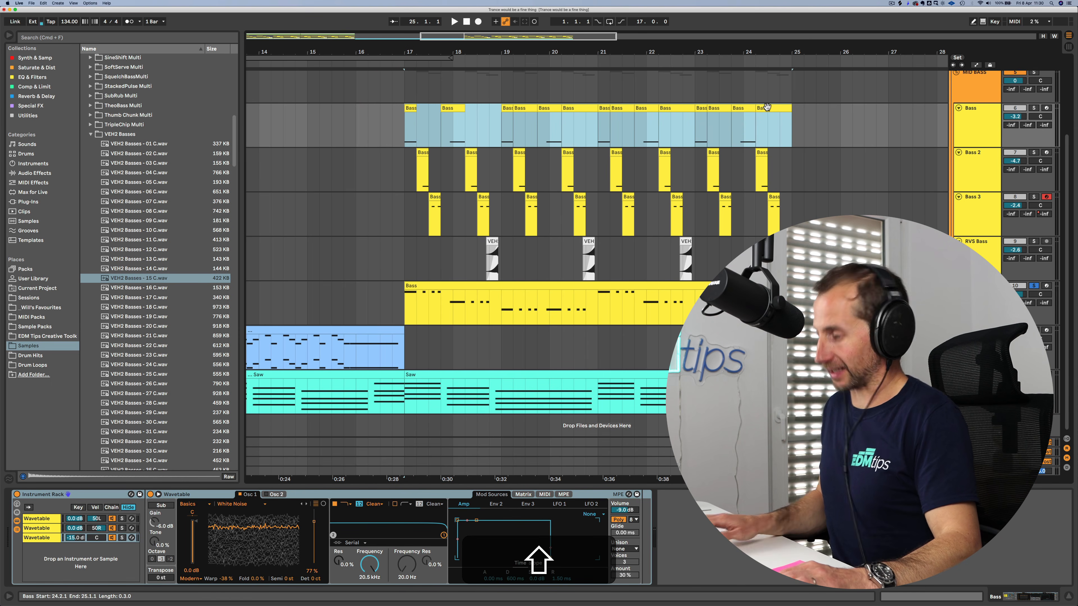
key(super+shift+j)
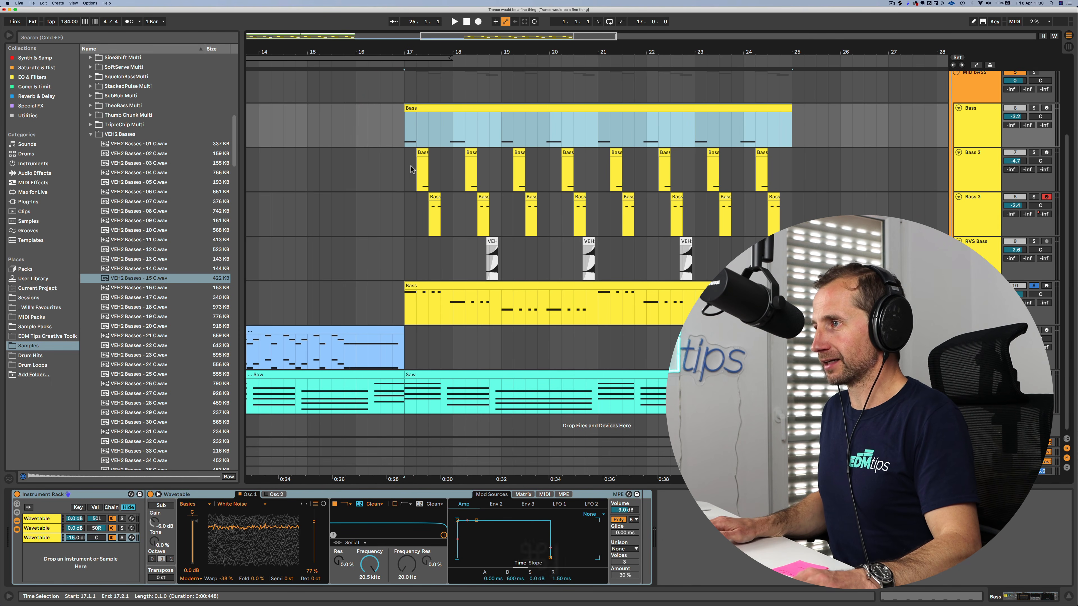
drag(411, 170, 790, 184)
key(super+j)
drag(404, 217, 792, 216)
key(super+j)
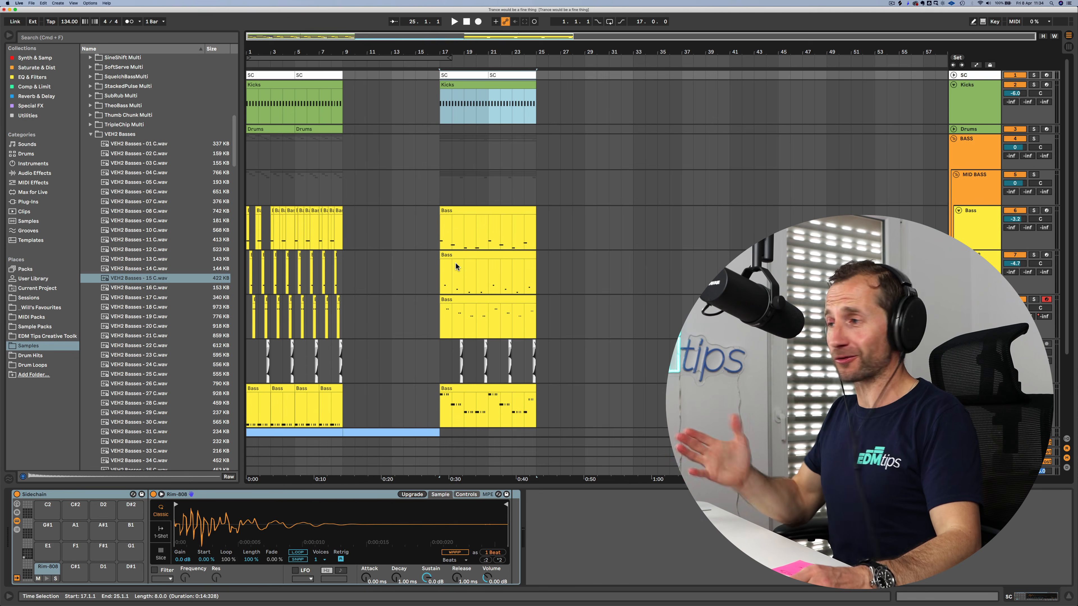
Step: Play the arrangement from bar 17 to hear the bass layers against the Saw chords
click(441, 227)
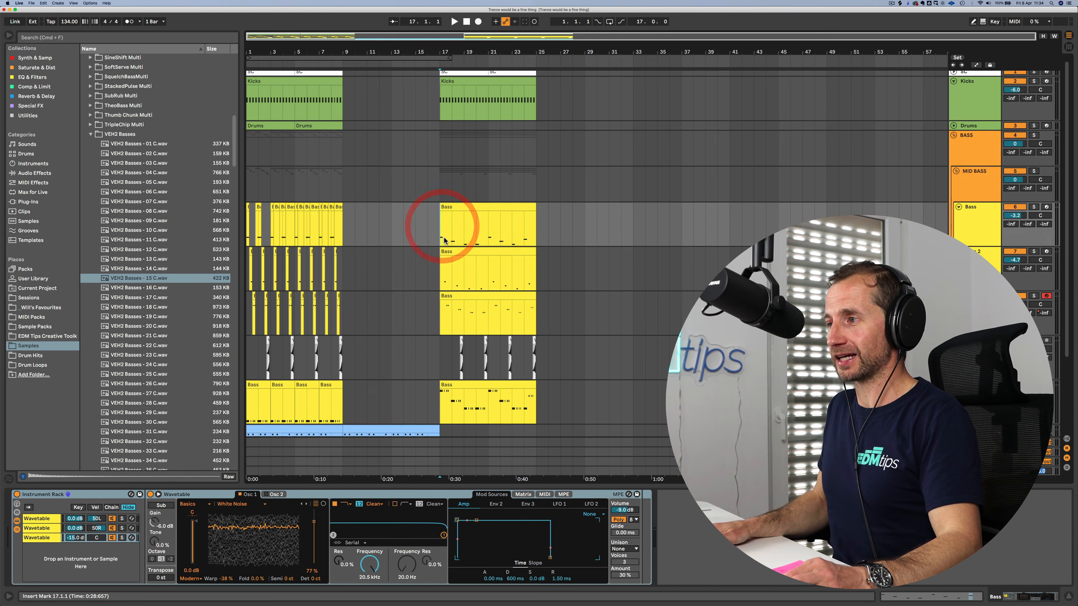
scroll(443, 238, down, 3)
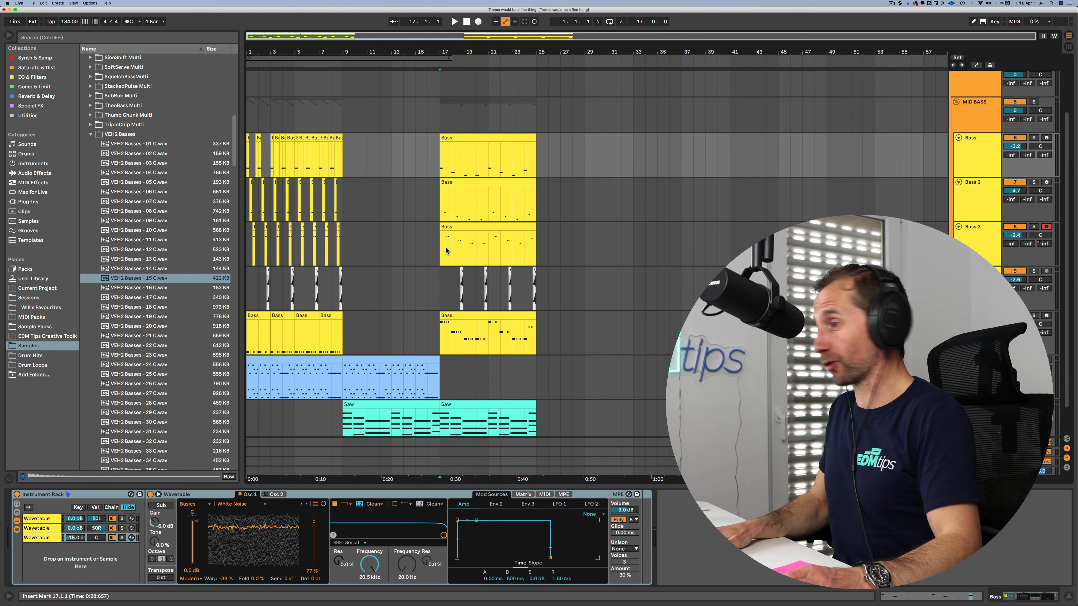
key(space)
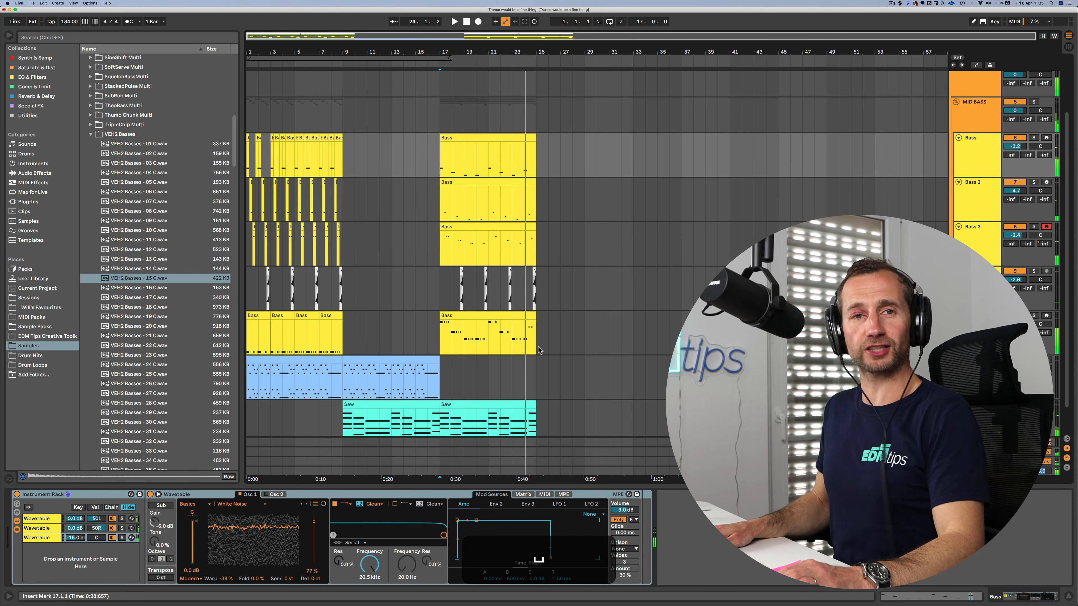
click(464, 23)
Step: Return to bar 1, fold the BASS group, unfold the Drums track and save the project
drag(256, 50, 296, 51)
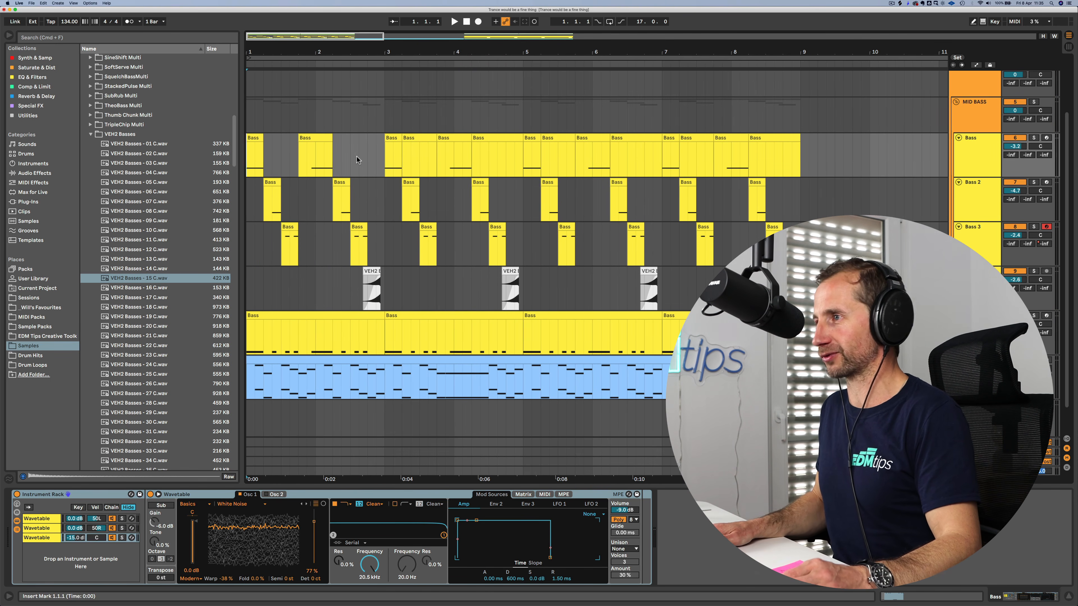
scroll(741, 165, up, 3)
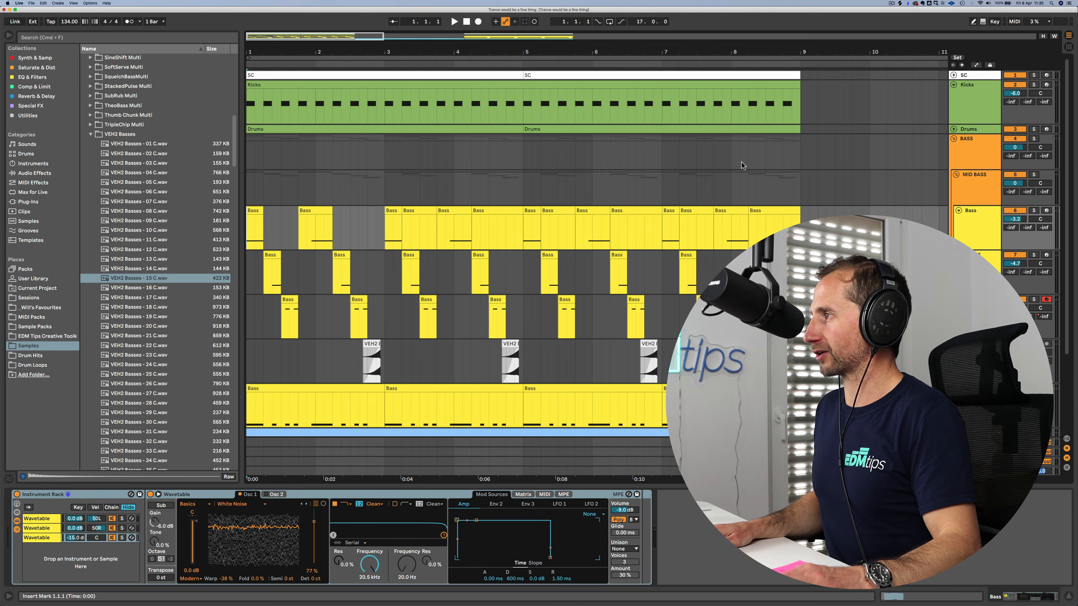
click(954, 139)
click(953, 129)
click(965, 130)
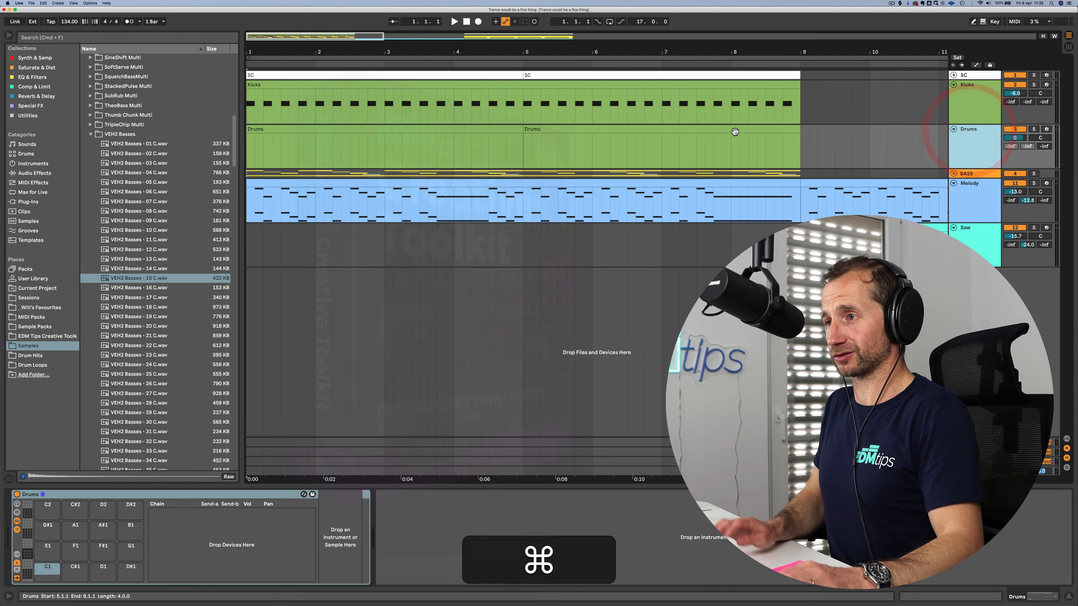
key(super+s)
Step: Close the VEH2 Basses folder and open the Drums folder of the EDM Tips Creative Toolkit
click(128, 134)
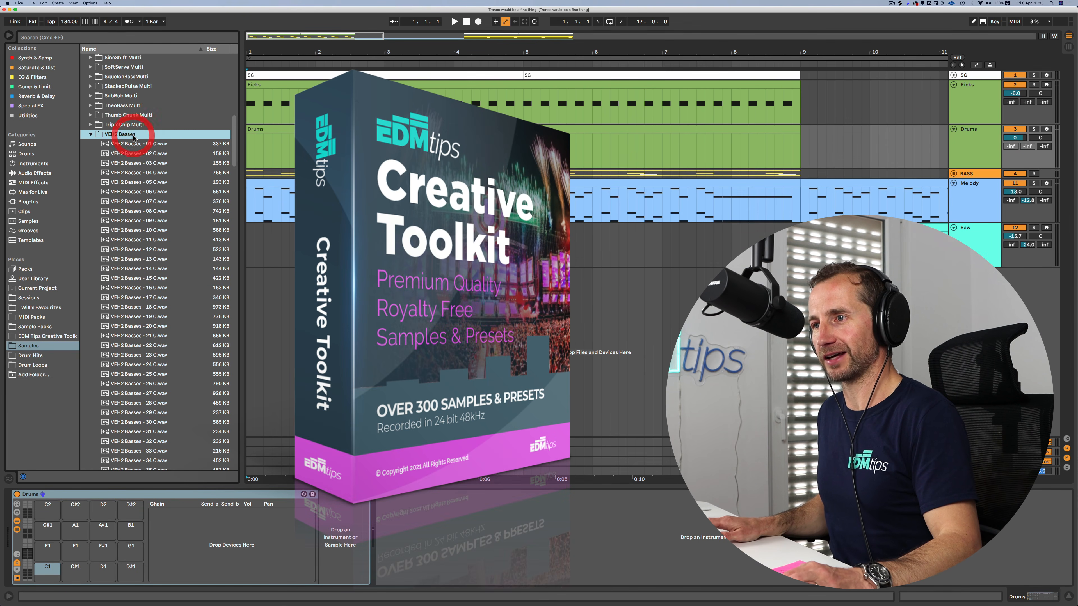
key(Left)
click(42, 336)
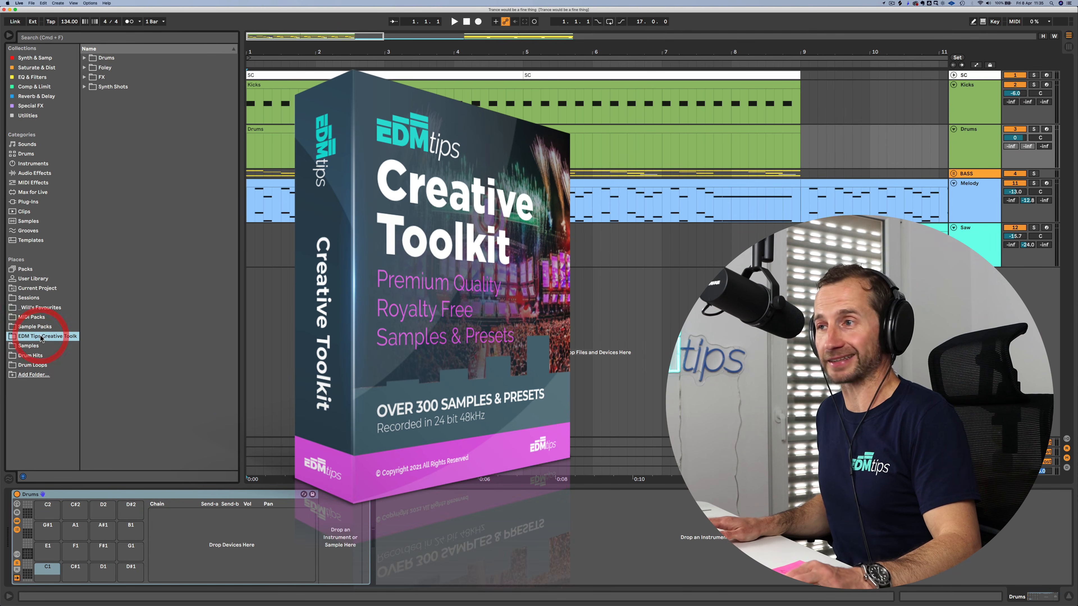
click(112, 59)
key(Right)
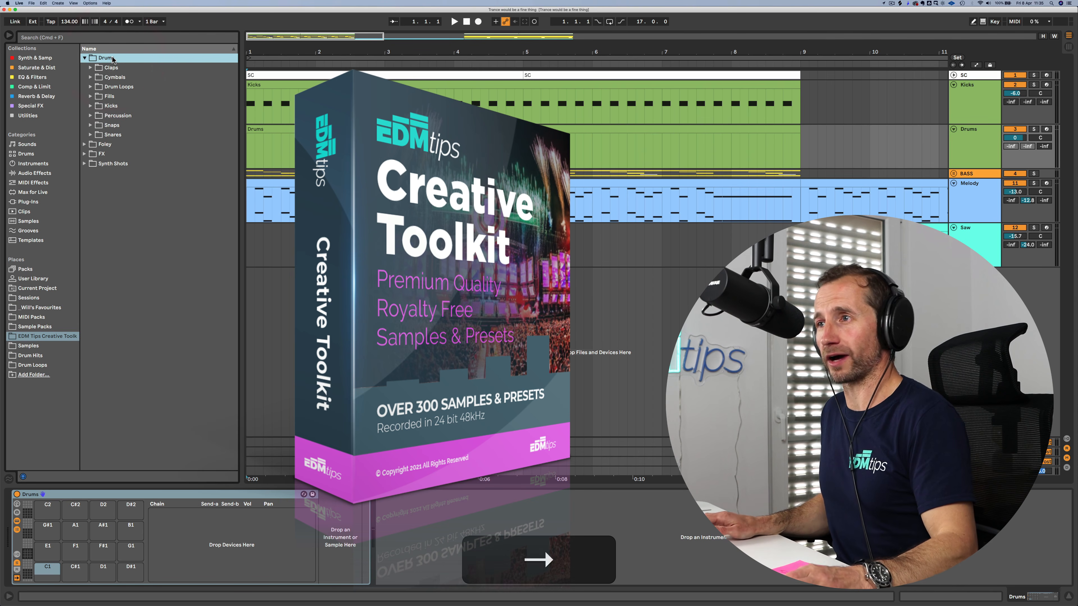
Step: Audition the first four samples in the Claps folder and close the folder
key(Down)
key(Right)
click(122, 107)
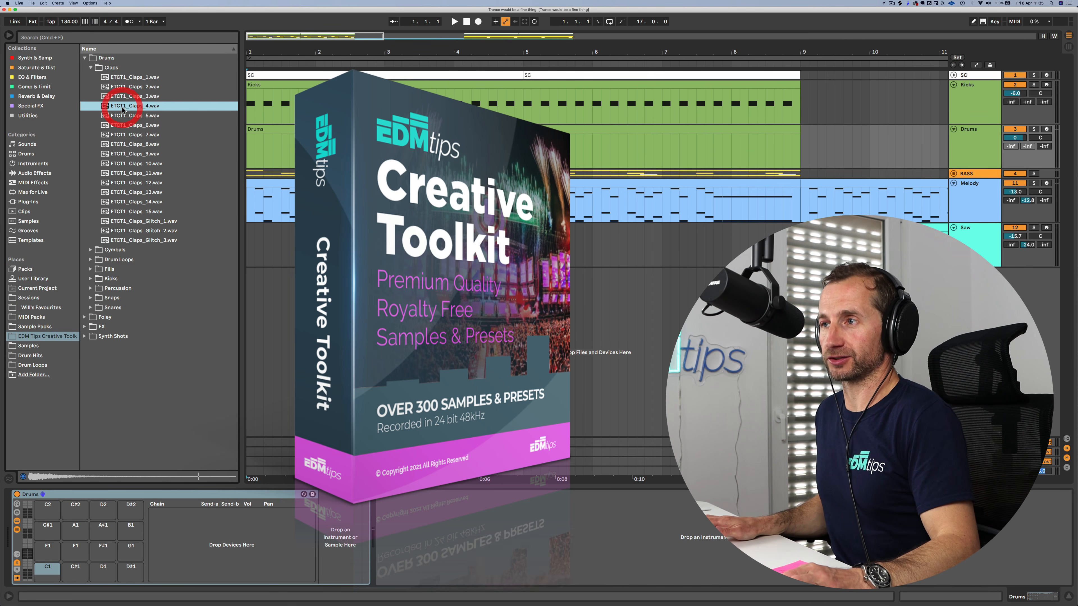
key(Up)
key(Up)
key(Up)
click(107, 68)
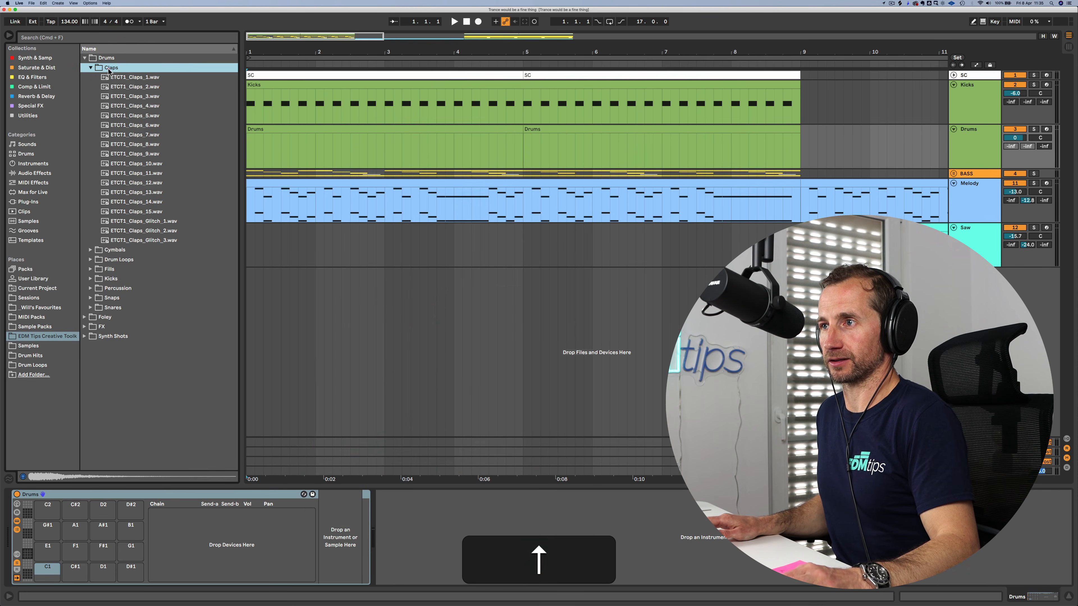
key(Left)
Step: Open the Snares folder and audition ETCT1_Snare_1 to ETCT1_Snare_5, ending on ETCT1_Snare_2
click(113, 134)
key(Right)
key(Down)
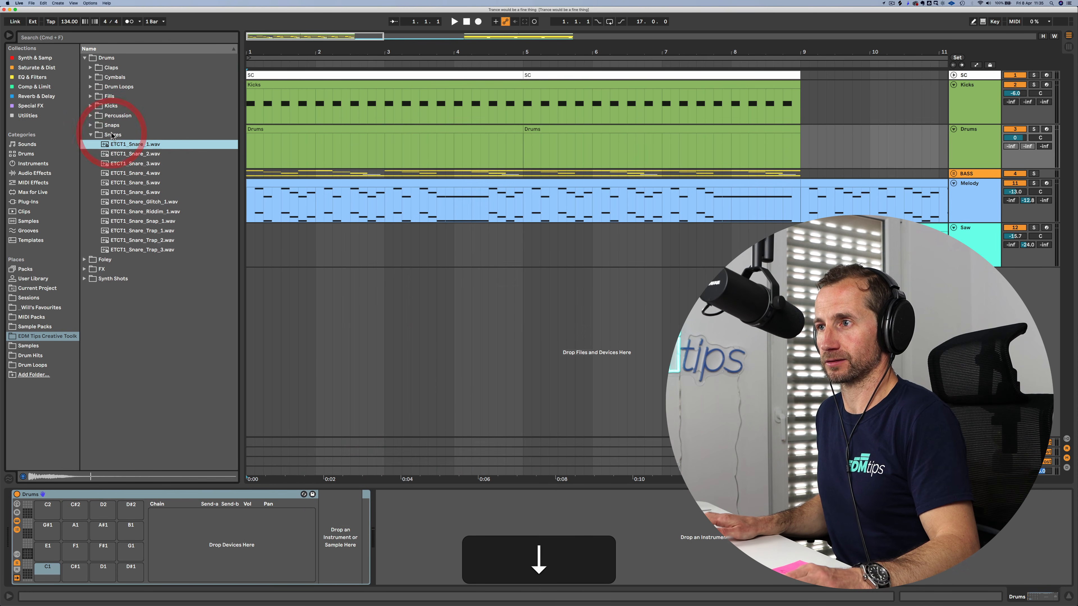
key(Down)
key(Down)
key(Down)
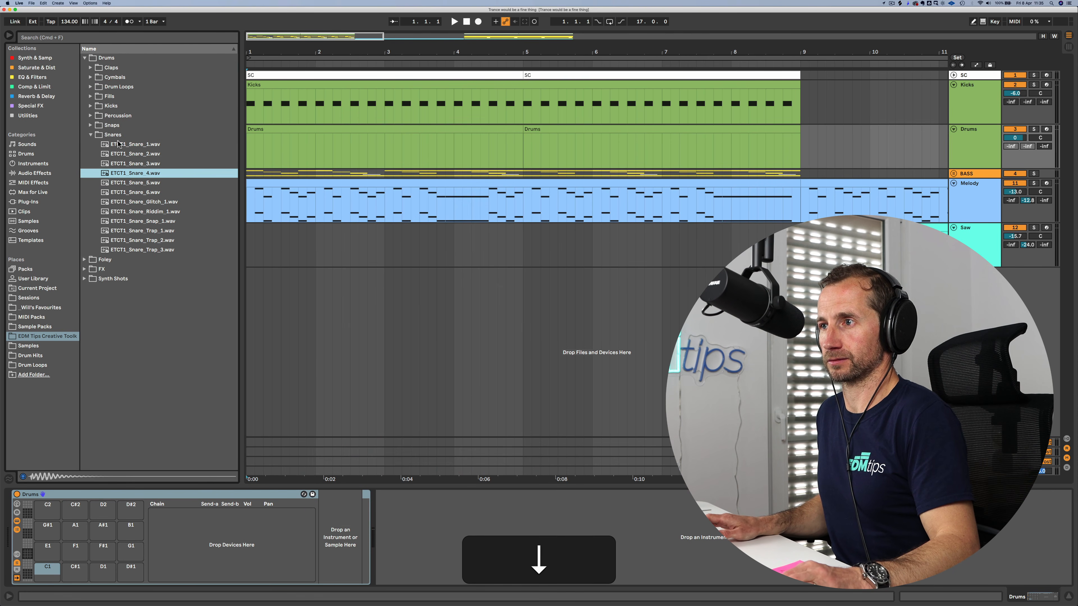
click(126, 155)
click(132, 184)
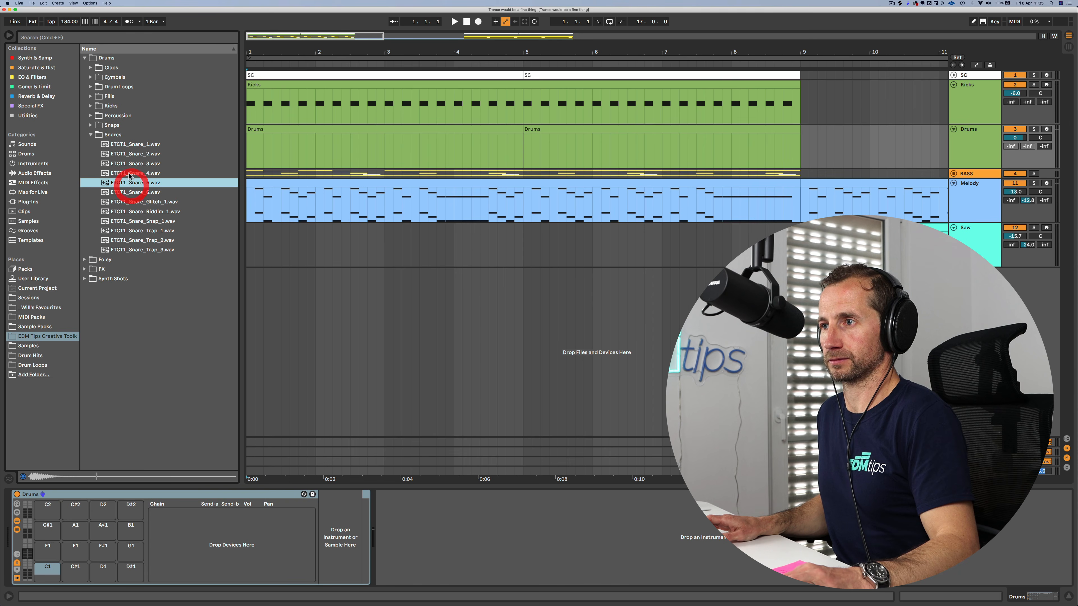
click(130, 154)
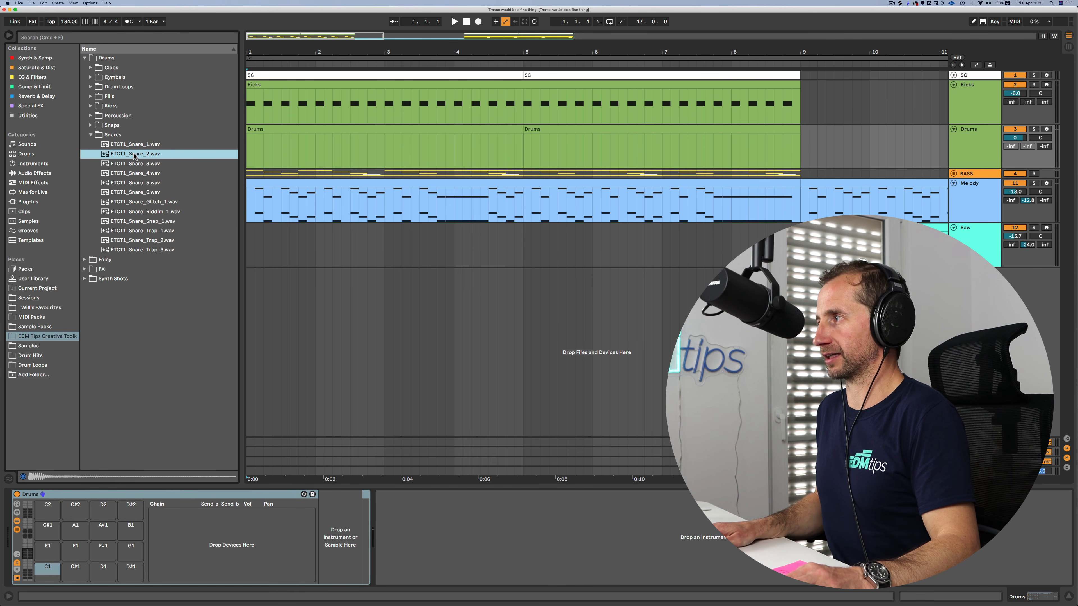
Step: Load ETCT1_Snare_2 onto the C1 pad of the Drums rack and lower its chain volume to -10 dB
drag(140, 193, 74, 518)
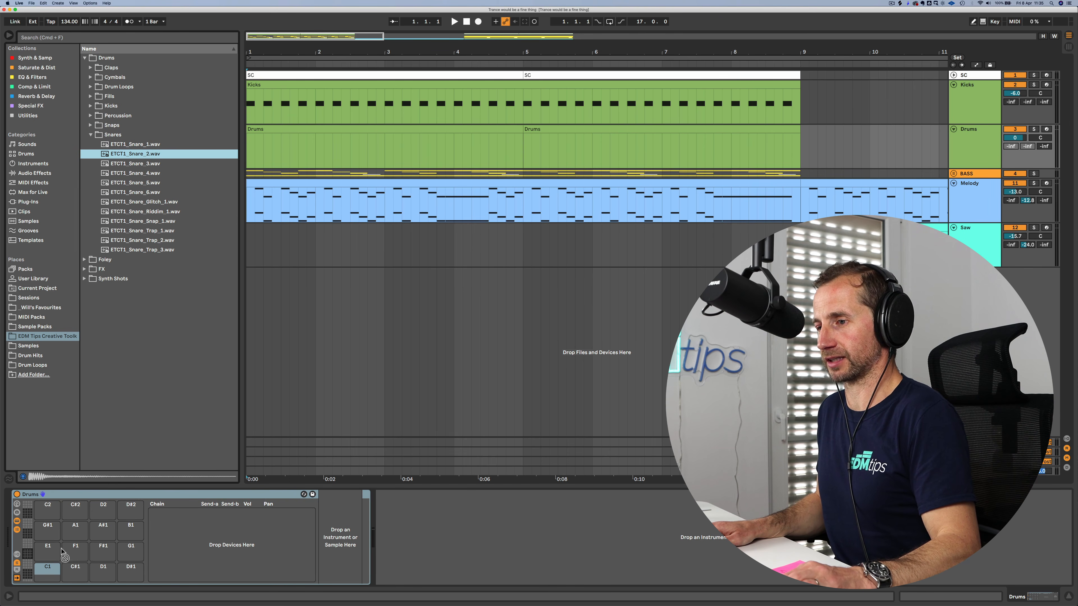
drag(49, 572, 49, 572)
drag(247, 516, 247, 523)
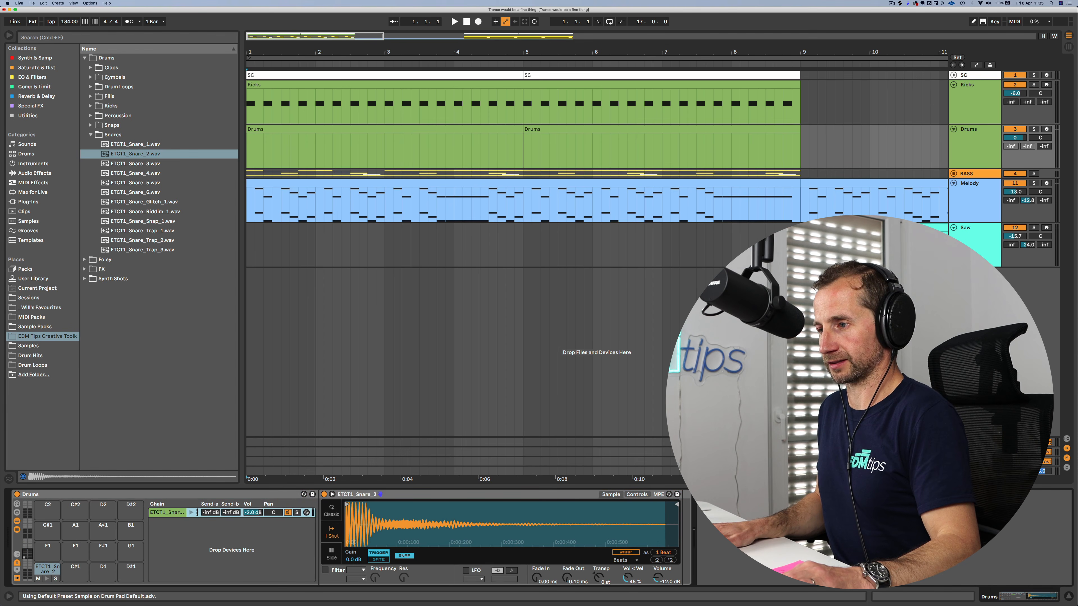
Step: Add a snare note at beat 1.2 in the first Drums clip, lengthen it to an eighth, and select the first two beats
double_click(269, 130)
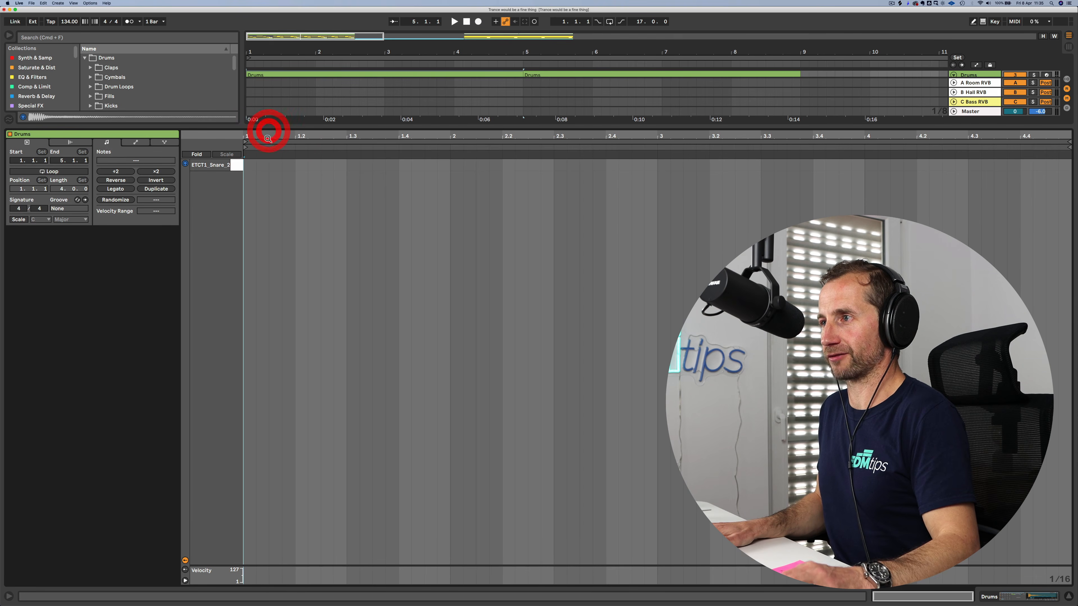
double_click(298, 164)
key(space)
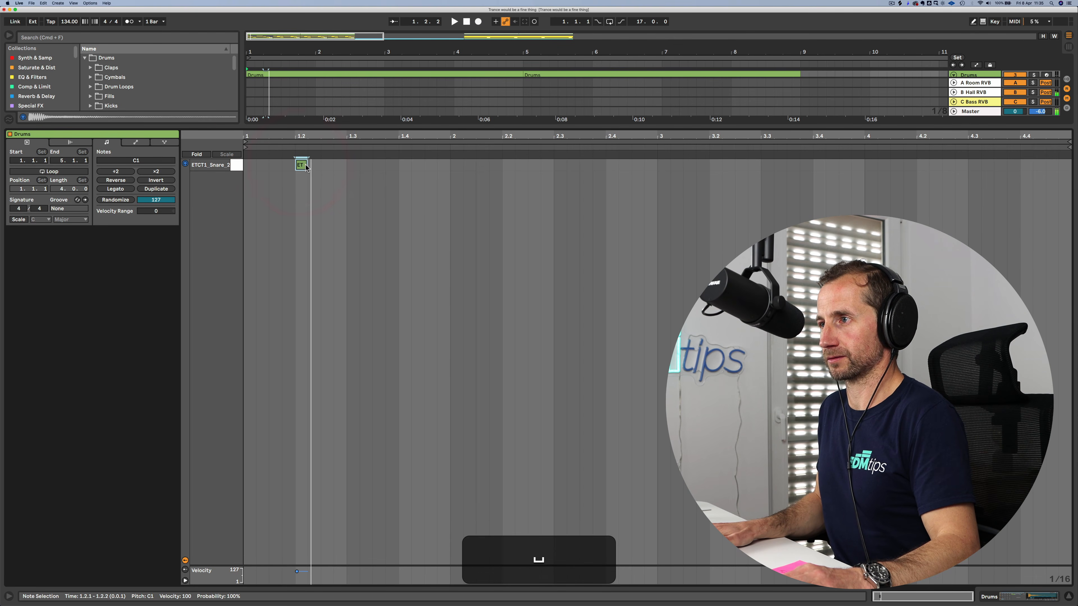
drag(307, 165, 245, 165)
key(space)
key(space)
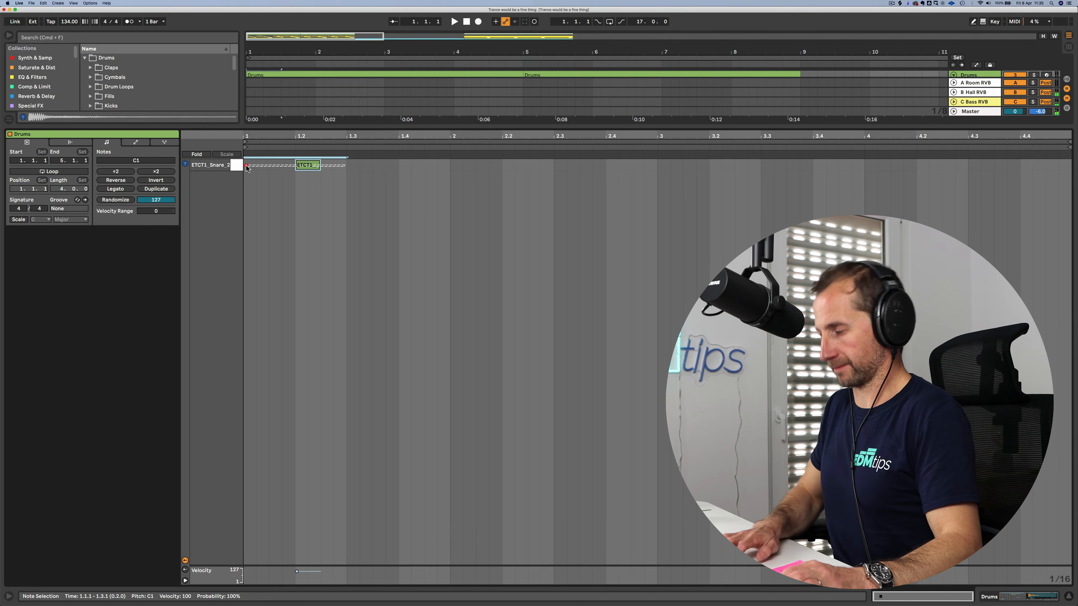
Step: Duplicate the two-beat snare pattern to the end of the four-bar Drums clip and play it in the arrangement
key(super+d)
key(super+d)
key(super+d)
key(super+d)
key(super+d)
key(super+d)
key(space)
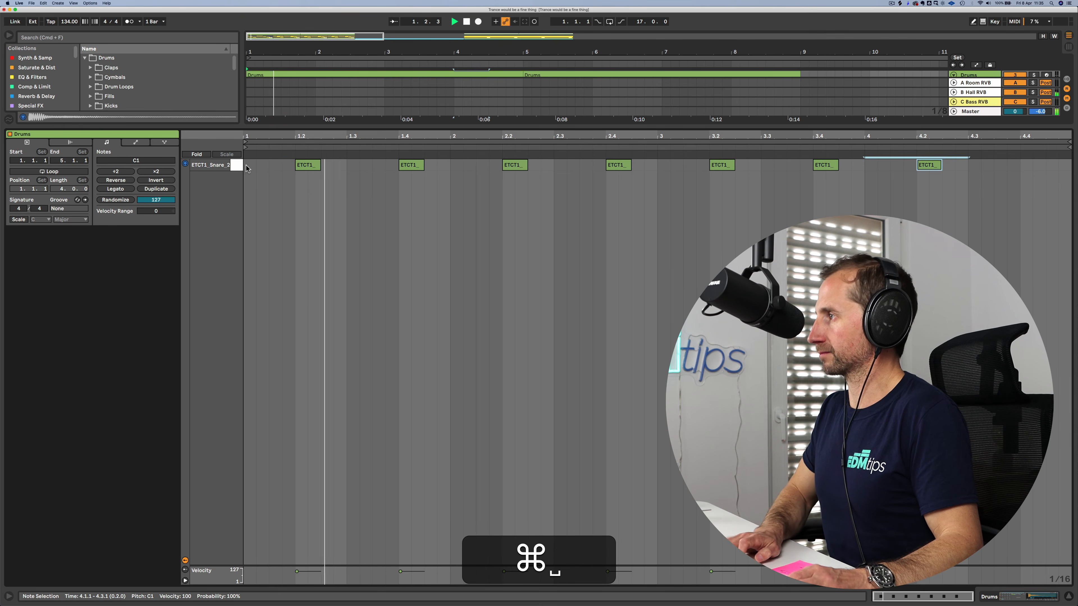
key(super+d)
key(shift+Tab)
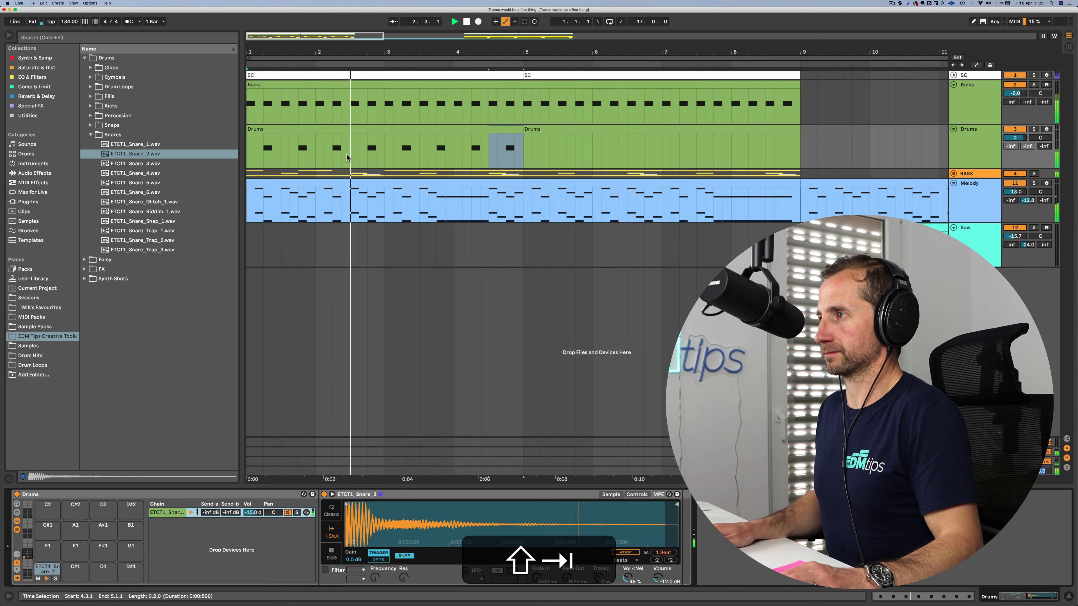
key(space)
Step: Collapse the Snares folder and look through the samples in the Snaps folder
click(122, 137)
key(Left)
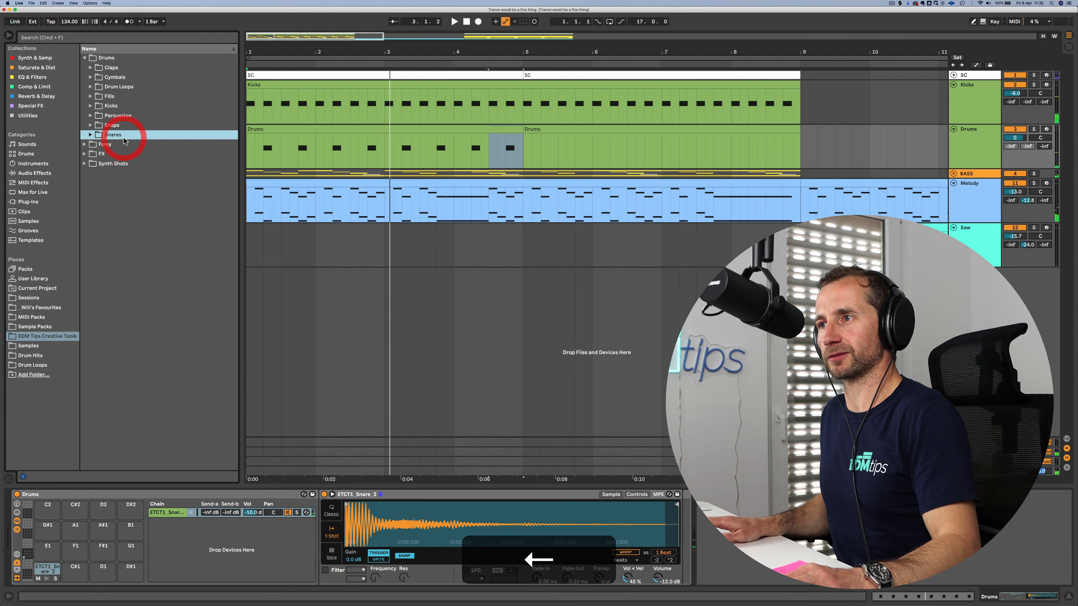
click(120, 103)
key(Down)
key(Down)
key(Right)
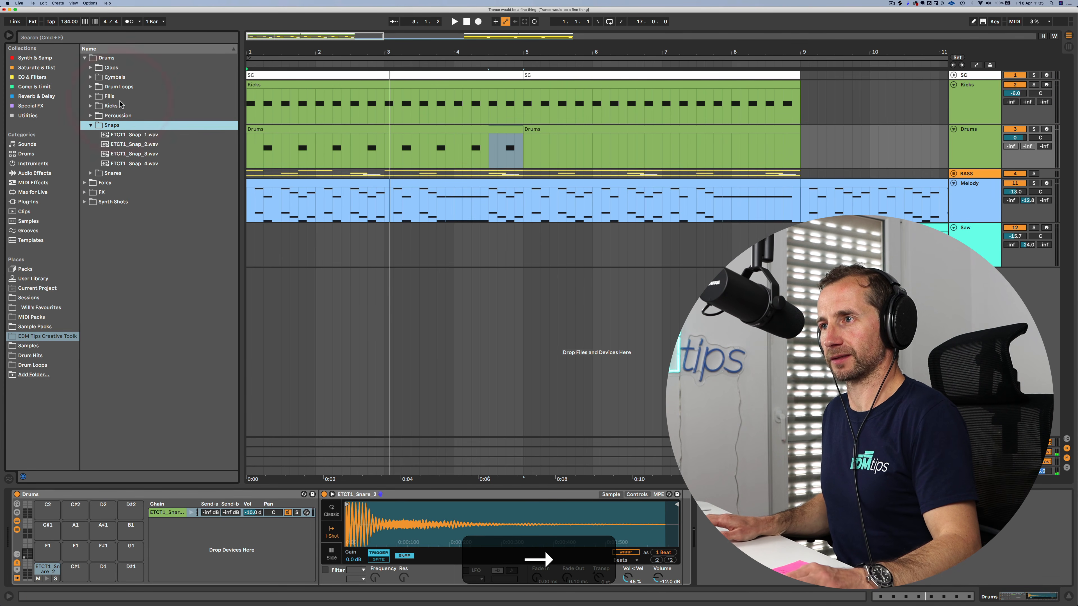
key(Down)
key(Down)
key(Up)
key(Up)
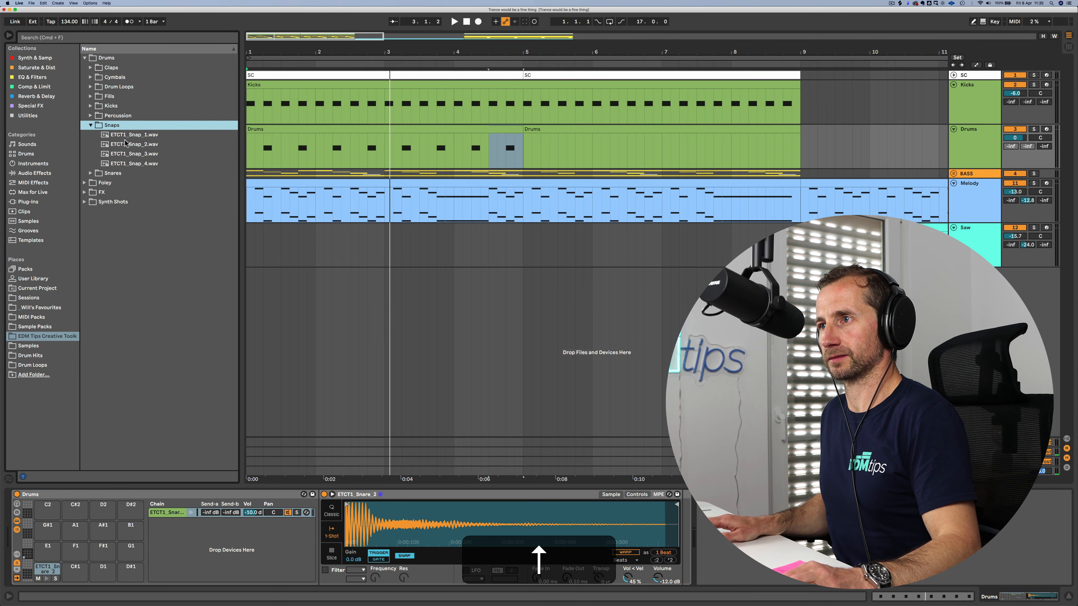
key(Left)
Step: Audition samples in the Claps folder and load ETCT1_Claps_11 onto the C#1 pad of the Drums rack
click(116, 68)
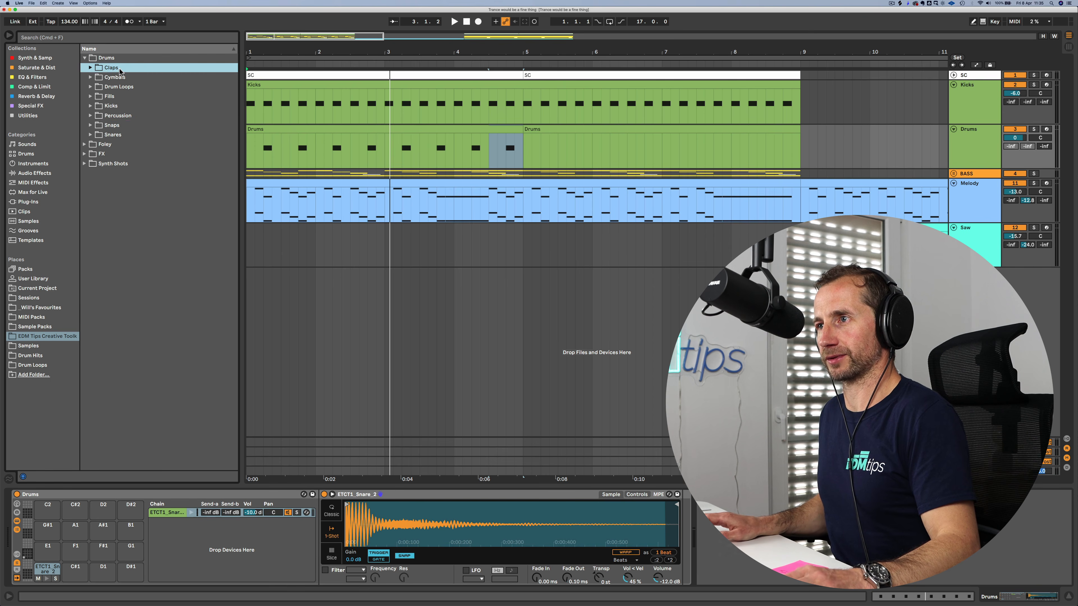
key(Right)
key(Down)
click(132, 164)
key(Down)
key(Down)
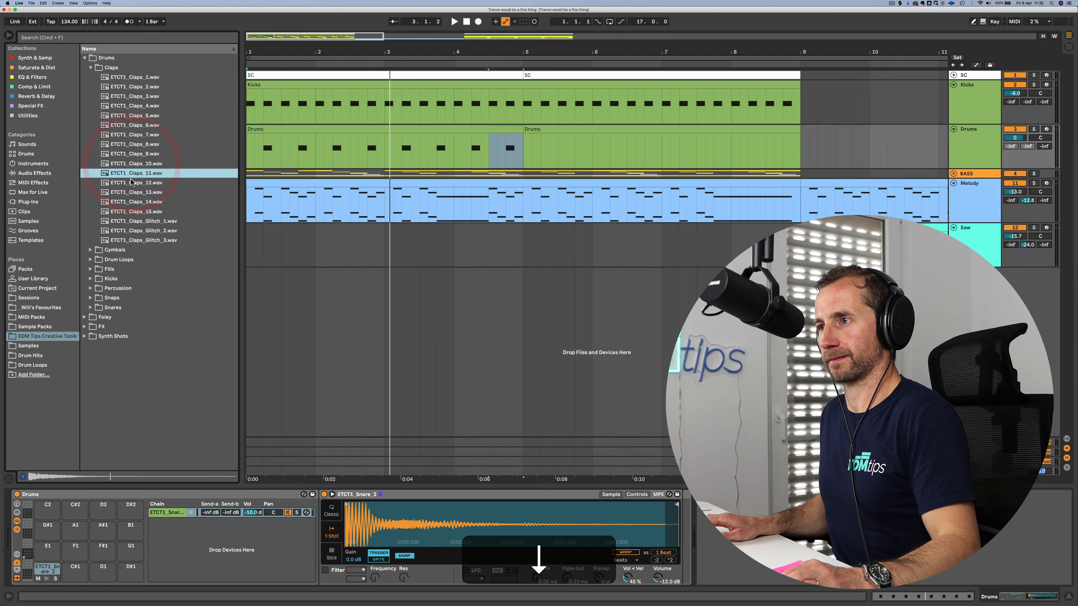
key(Up)
drag(142, 175, 174, 547)
Step: Copy all snare notes of the first Drums clip onto the ETCT1_Claps_11 row at the same beats
double_click(336, 139)
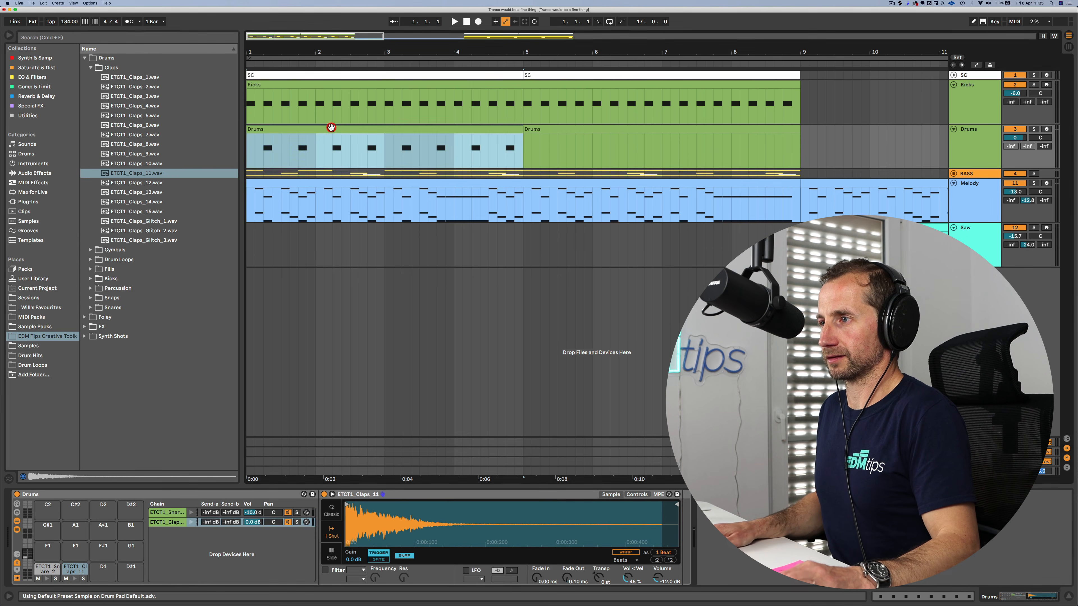
click(239, 178)
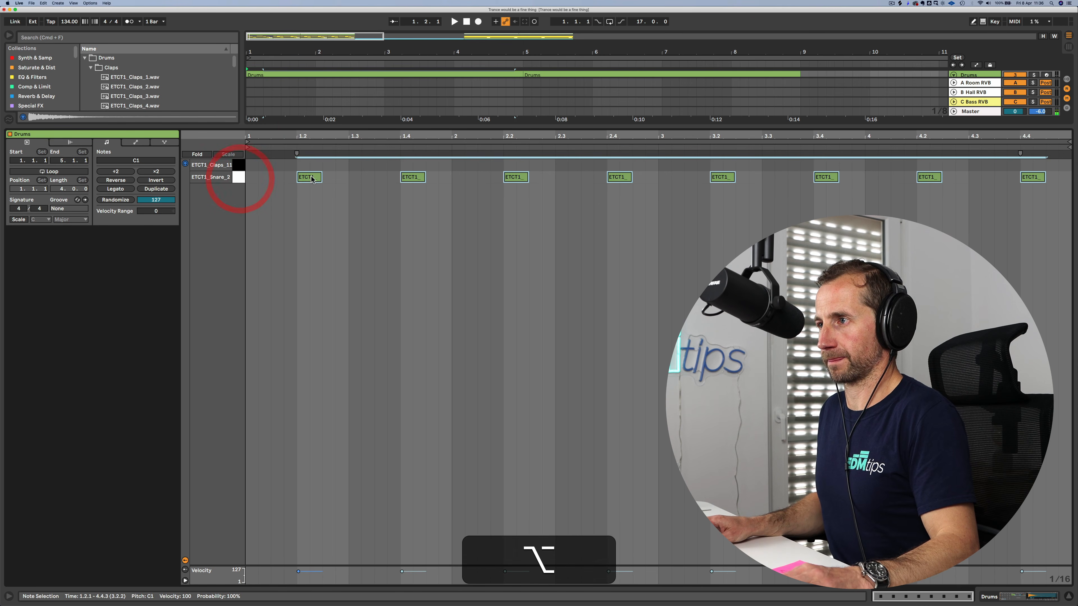
drag(309, 177, 310, 165)
key(alt+Right)
key(Left)
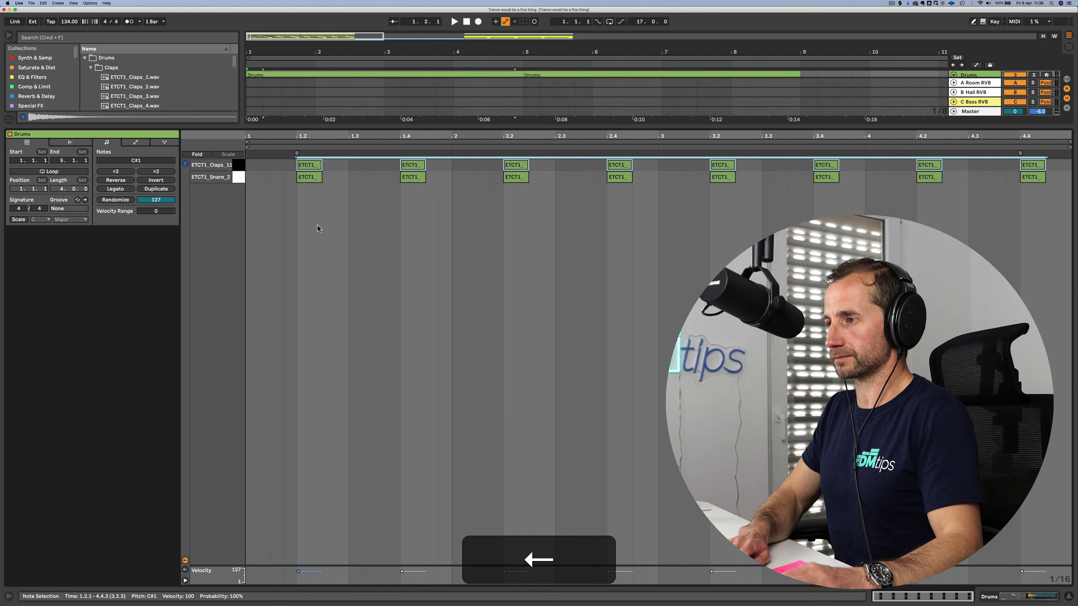
Step: Play the arrangement and set the clap chain's volume in the Drums rack to -6.8 dB
key(shift+Tab)
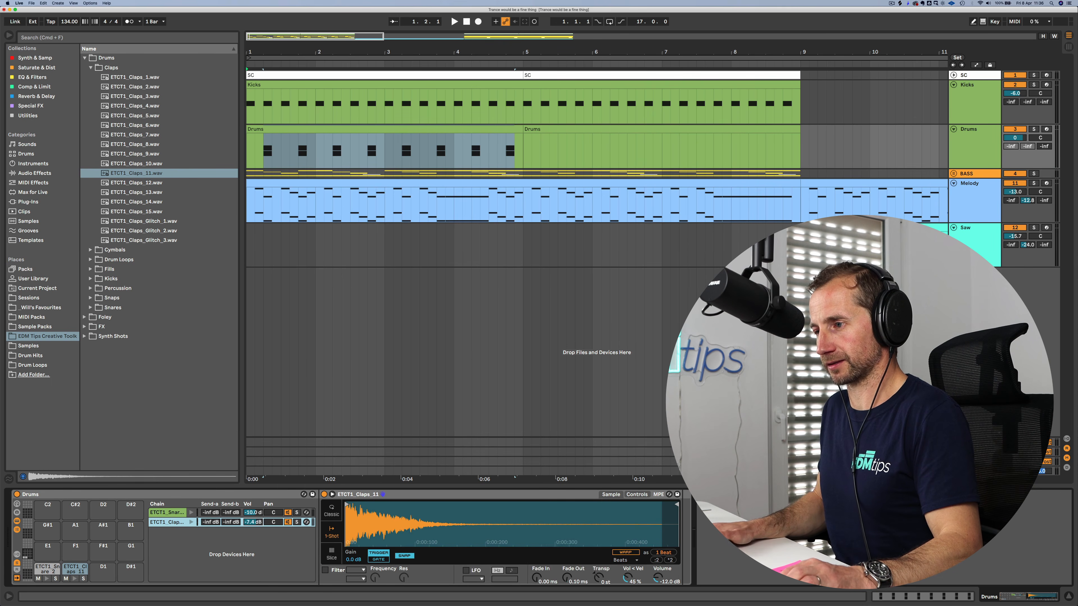
key(space)
mouse_move(251, 521)
mouse_down()
mouse_move(251, 547)
mouse_move(251, 528)
mouse_up()
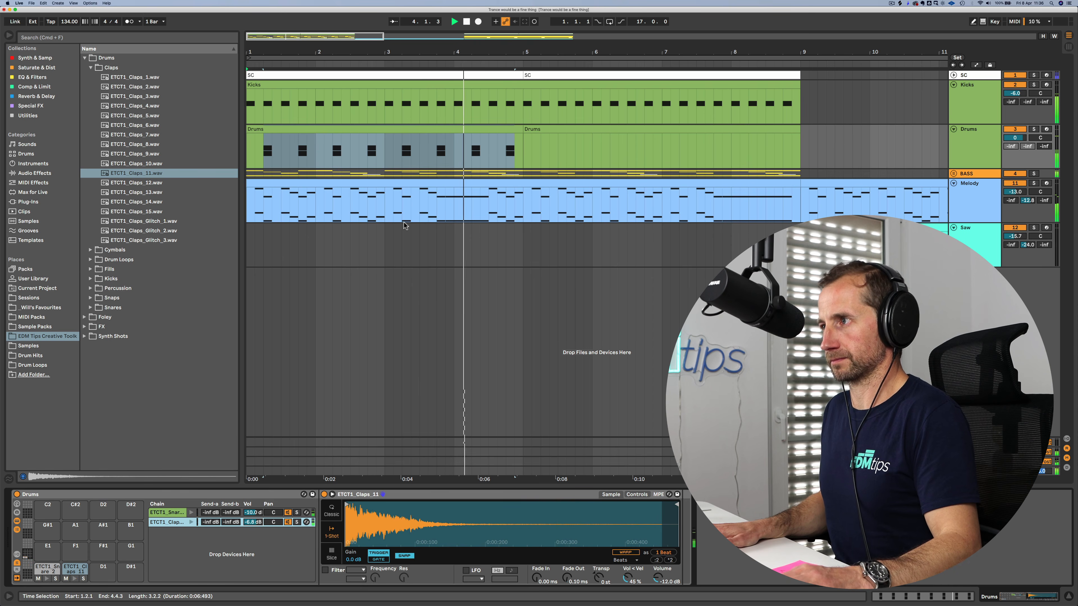
Step: Duplicate the first Drums clip to bar 5 and loop playback over the eight bars from bar 1
click(489, 126)
key(cmd+d)
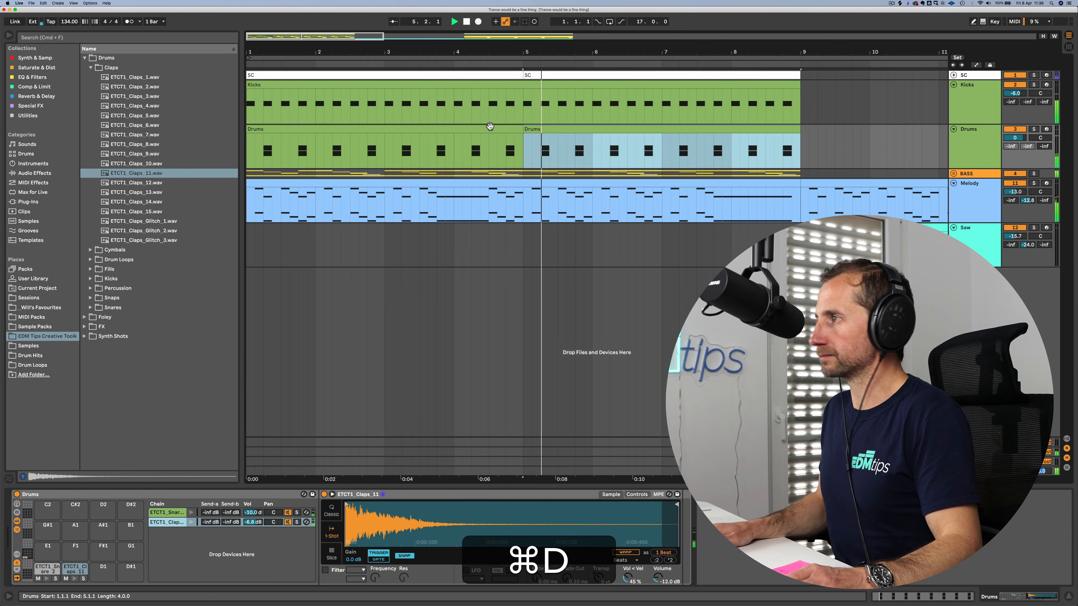
drag(801, 144, 190, 144)
key(super+l)
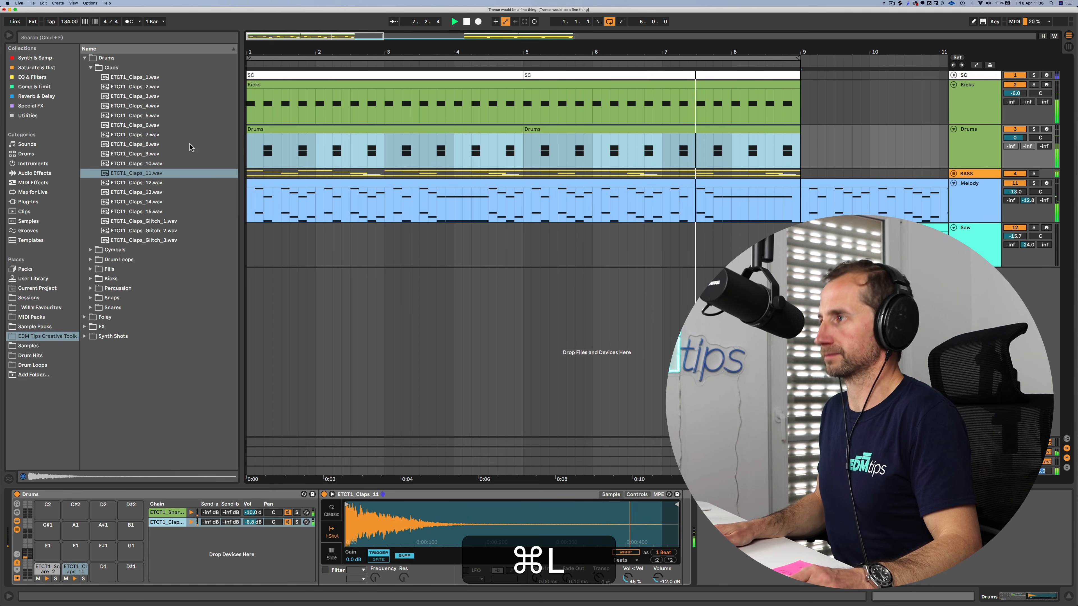
drag(766, 55, 527, 49)
key(space)
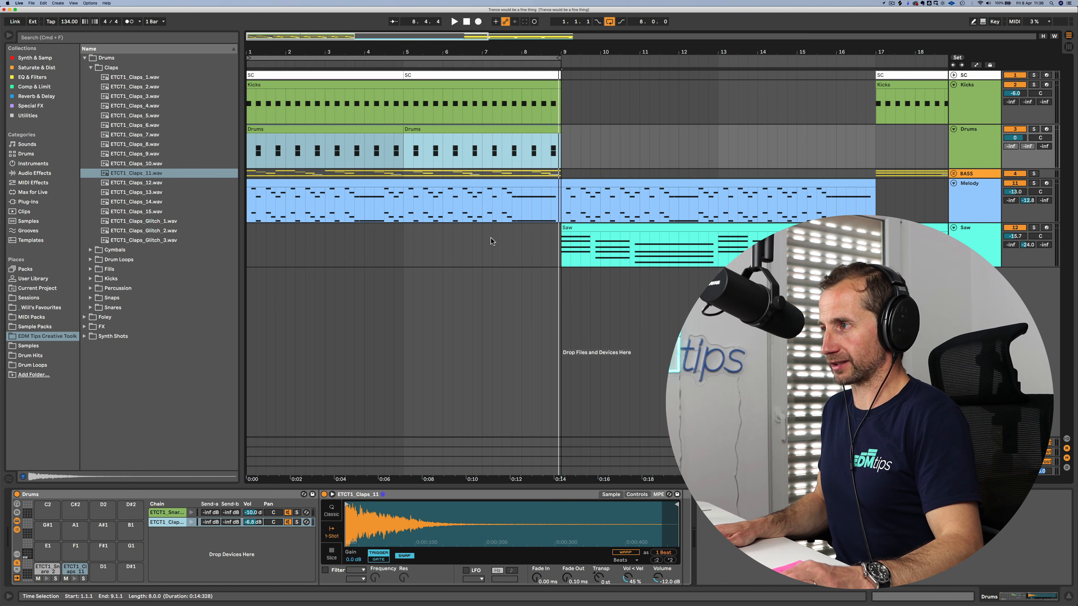
Step: Copy the first three-beat Saw chord at bar 9 to bar 1 of the Saw track
click(557, 244)
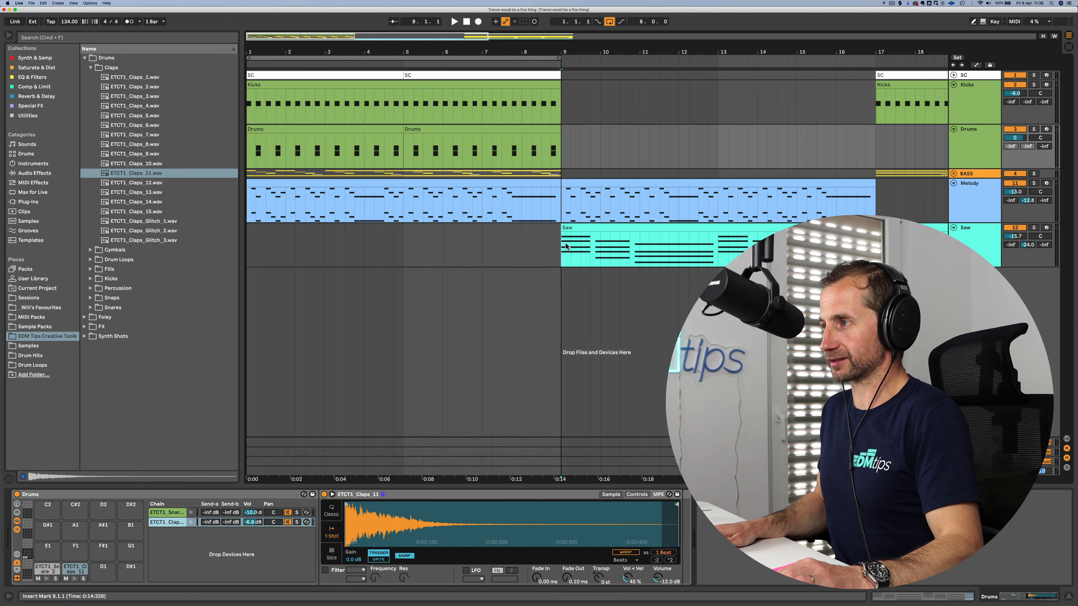
click(592, 247)
key(super+c)
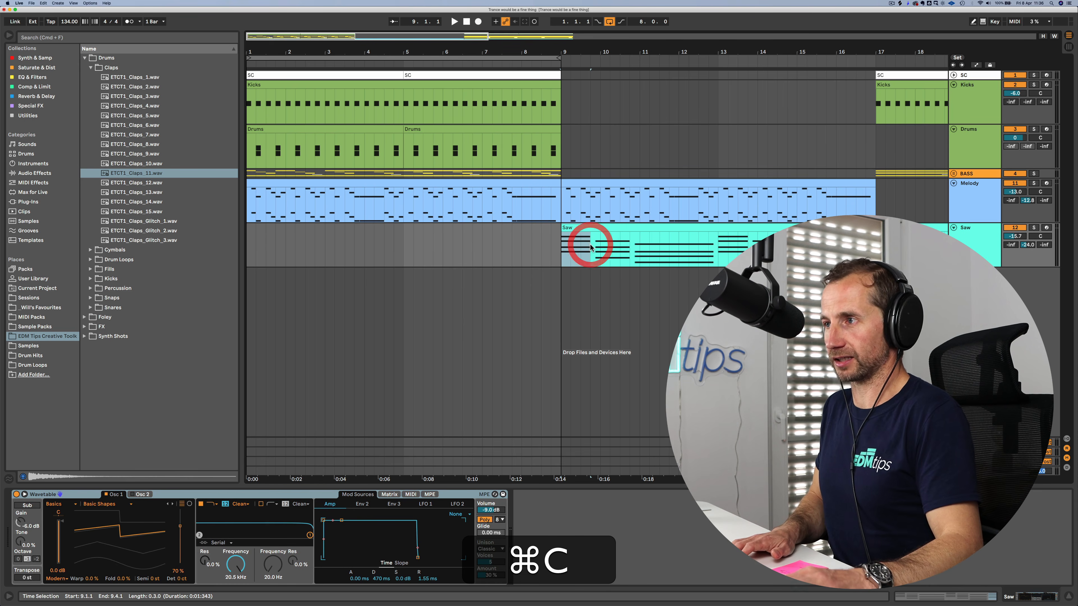
click(248, 247)
key(super+v)
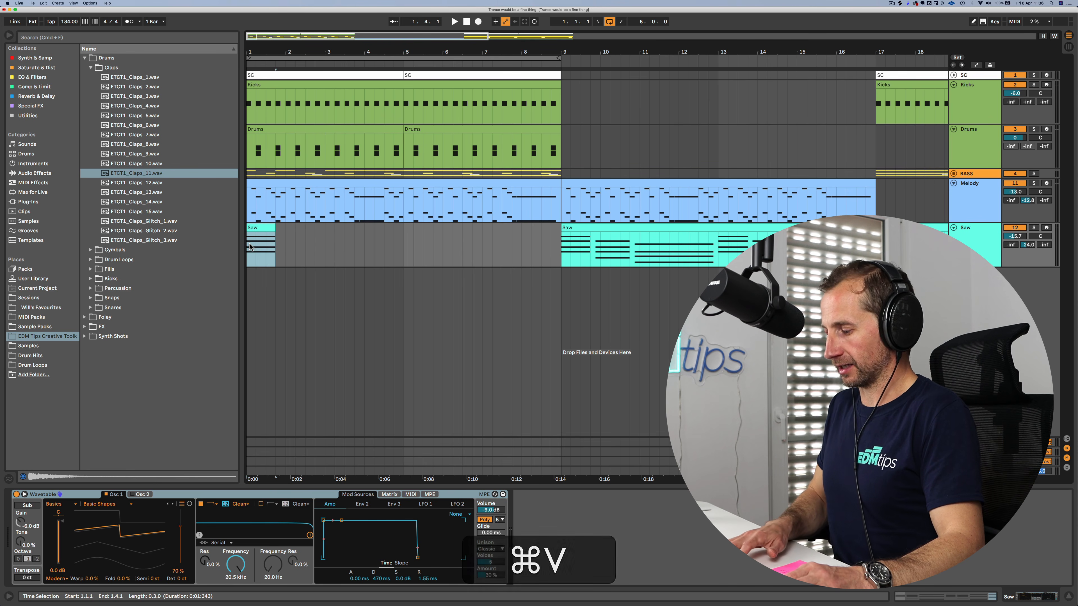
key(space)
Step: Consolidate the Saw clip at bar 1 and extend it to bar 9
click(268, 228)
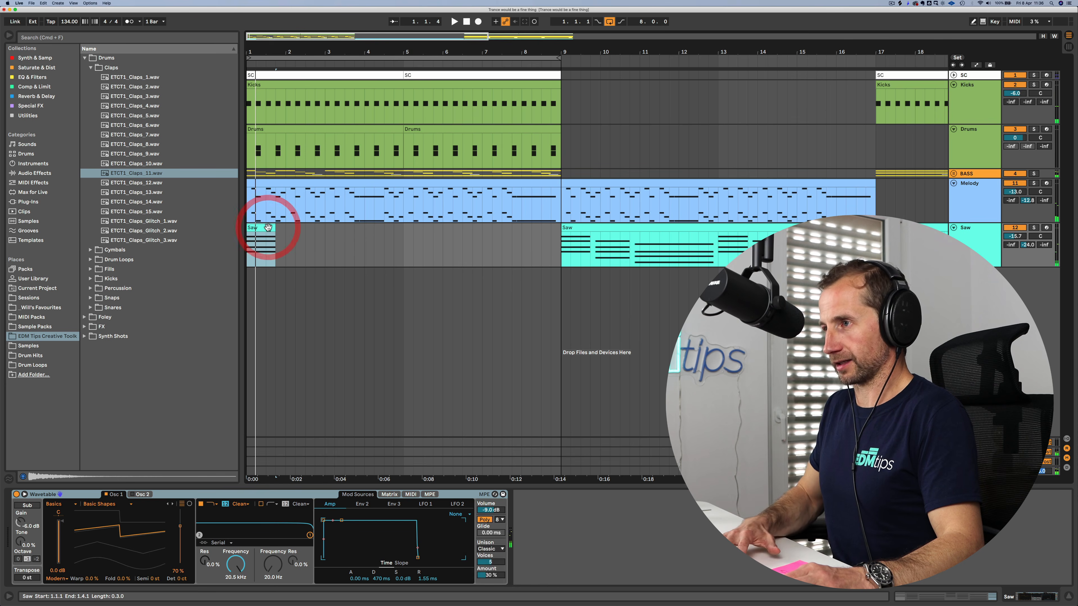
key(super+j)
drag(274, 228, 554, 227)
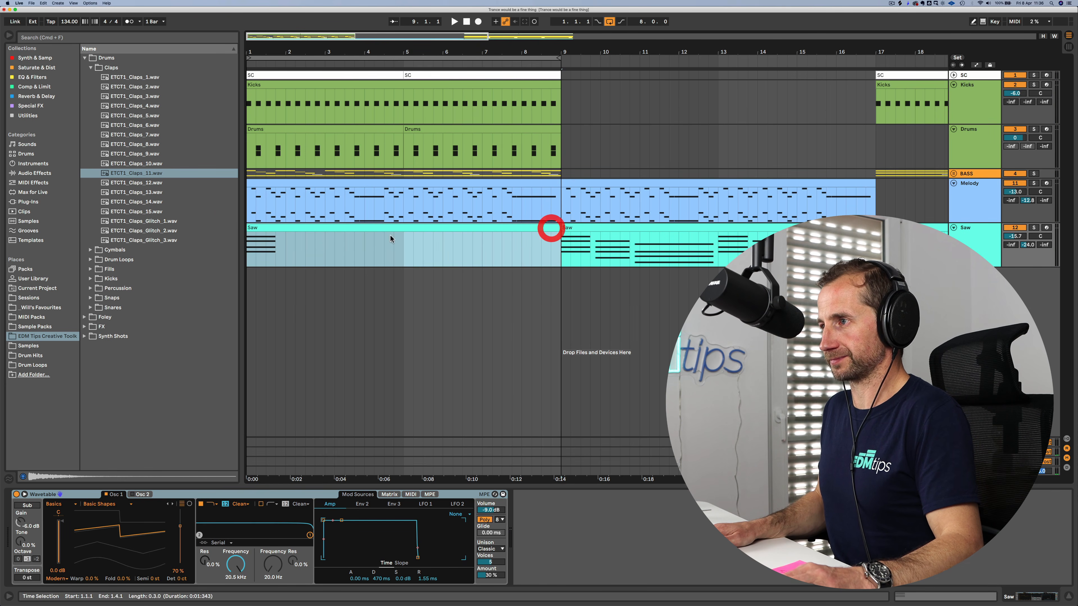
Step: Stretch the Saw clip's four chord notes to the full eight bars and copy the Bb3 note up to D4
double_click(378, 228)
drag(278, 416, 849, 259)
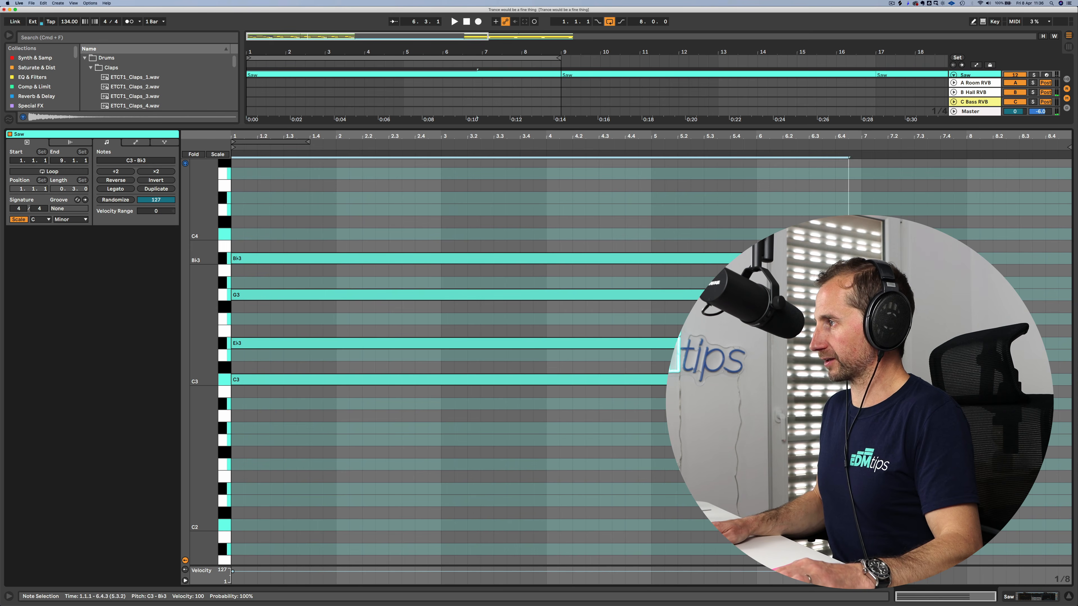
drag(940, 259, 1059, 260)
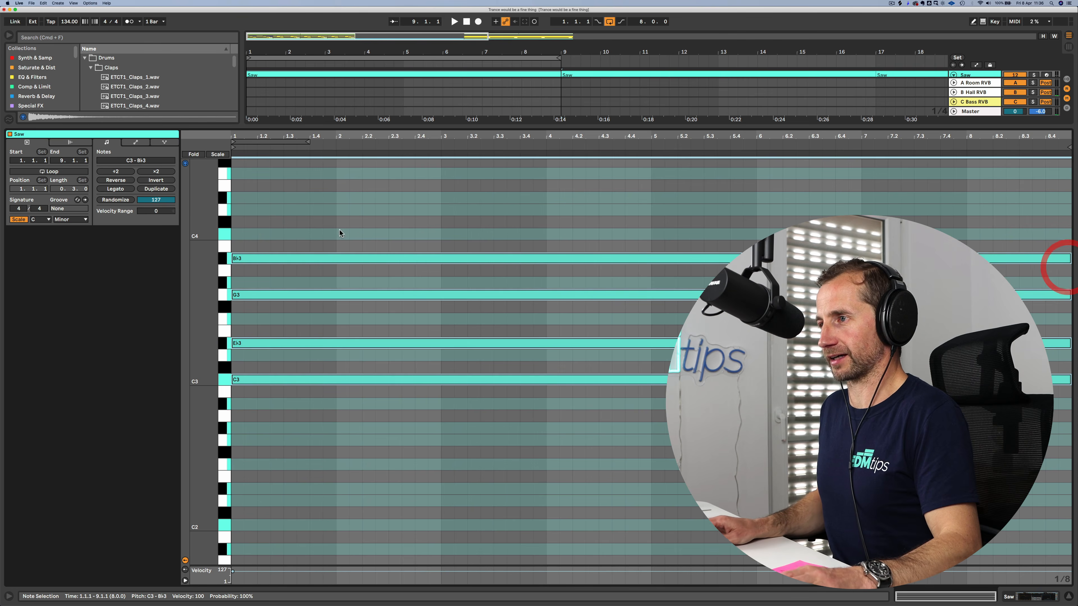
click(329, 226)
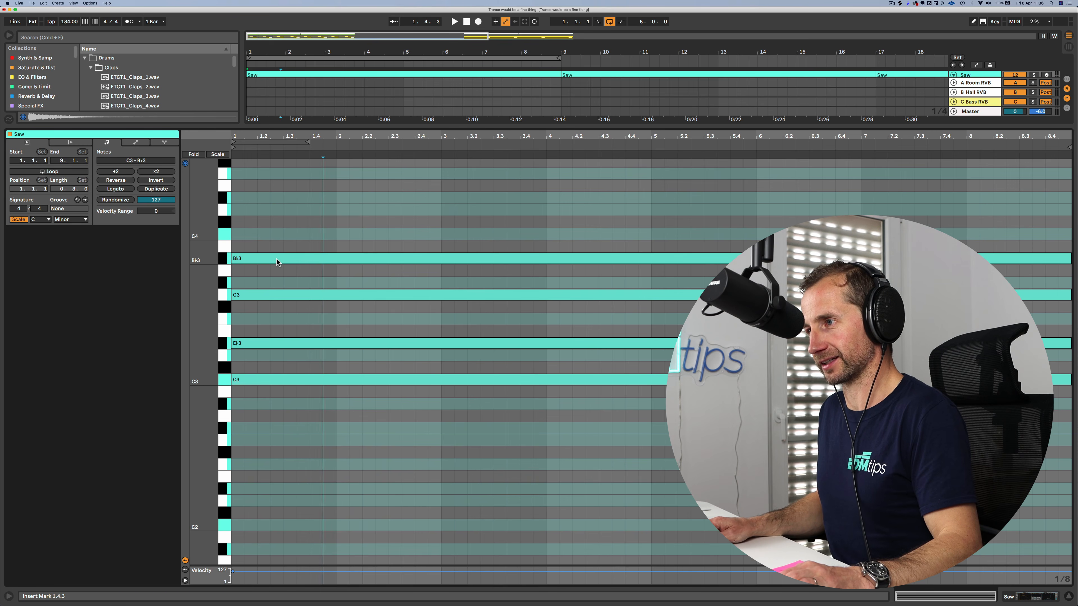
drag(277, 260, 279, 211)
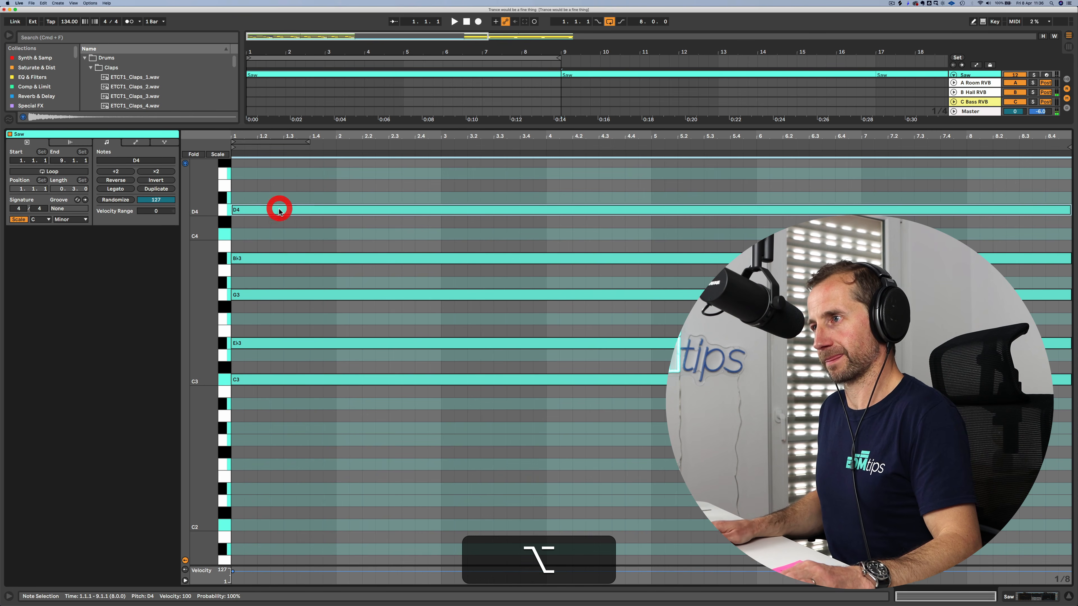
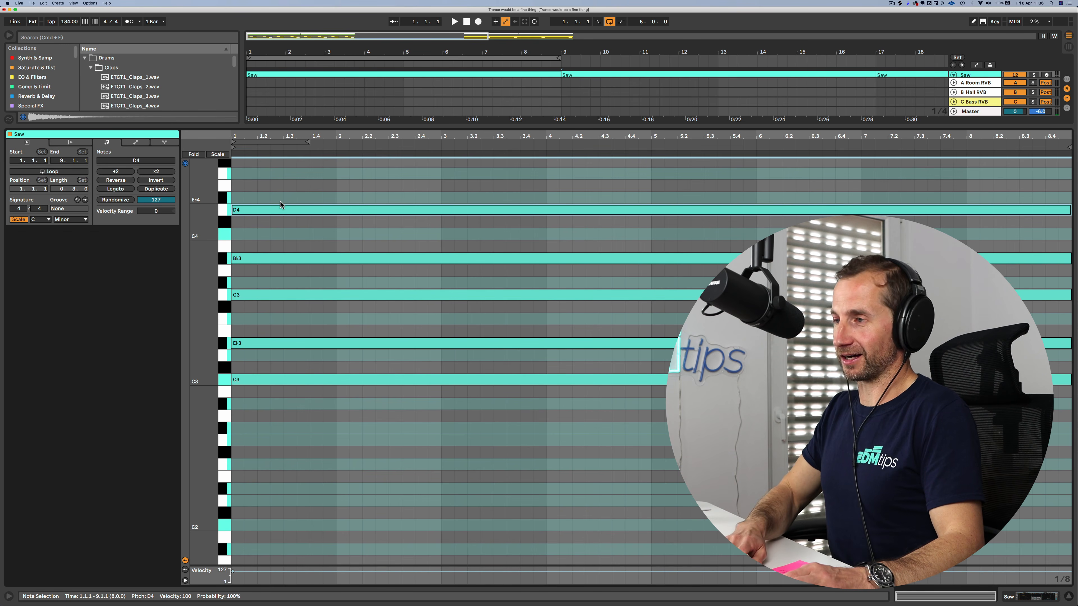
Step: Play the arrangement with the sustained chord and lower the Saw track's volume to -18.7 dB
key(shift)
key(shift+Tab)
key(shift+space)
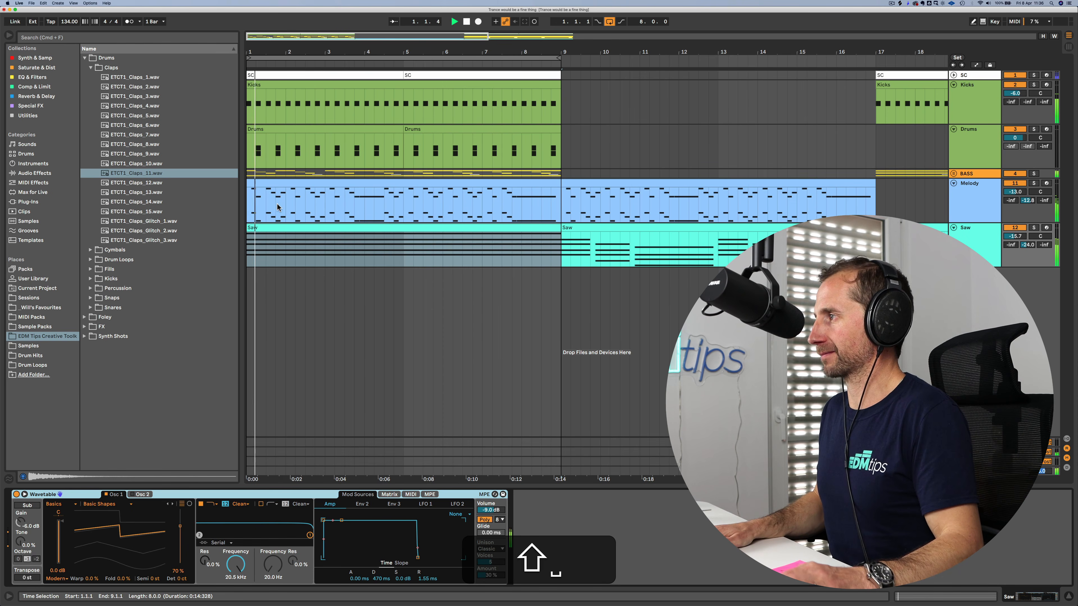
drag(1021, 240, 1022, 250)
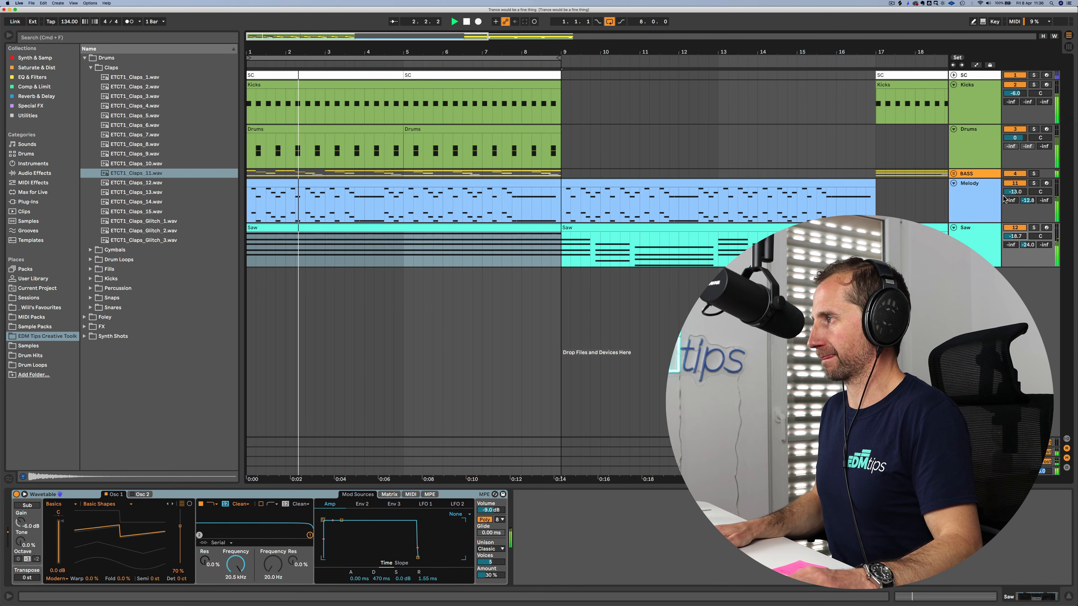
key(space)
Step: Copy the BASS track's sidechain Compressor and paste it after Wavetable on the Saw track
click(988, 171)
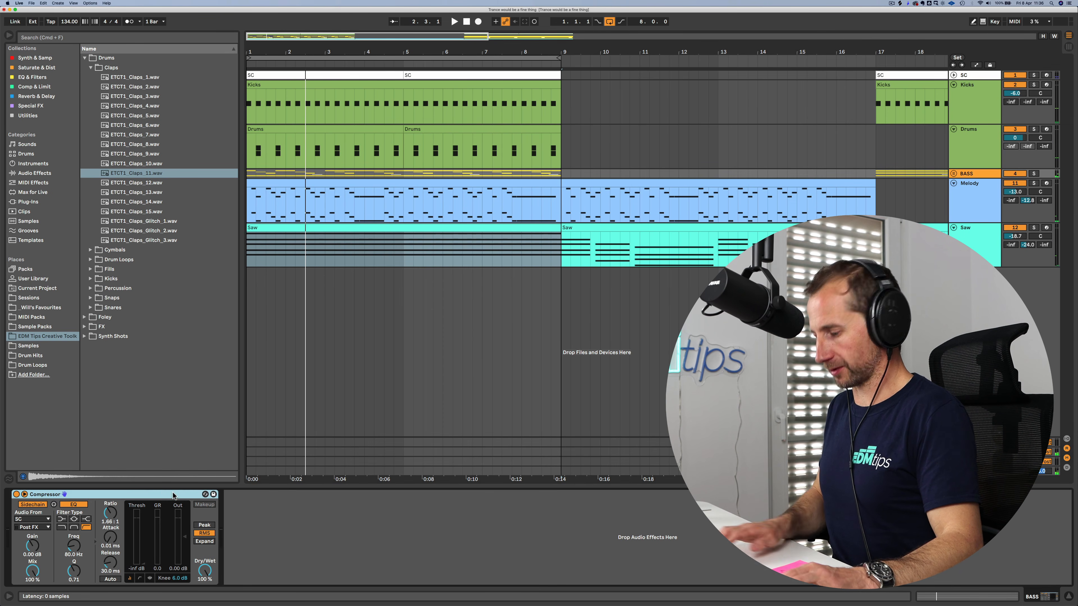
key(super+c)
click(972, 244)
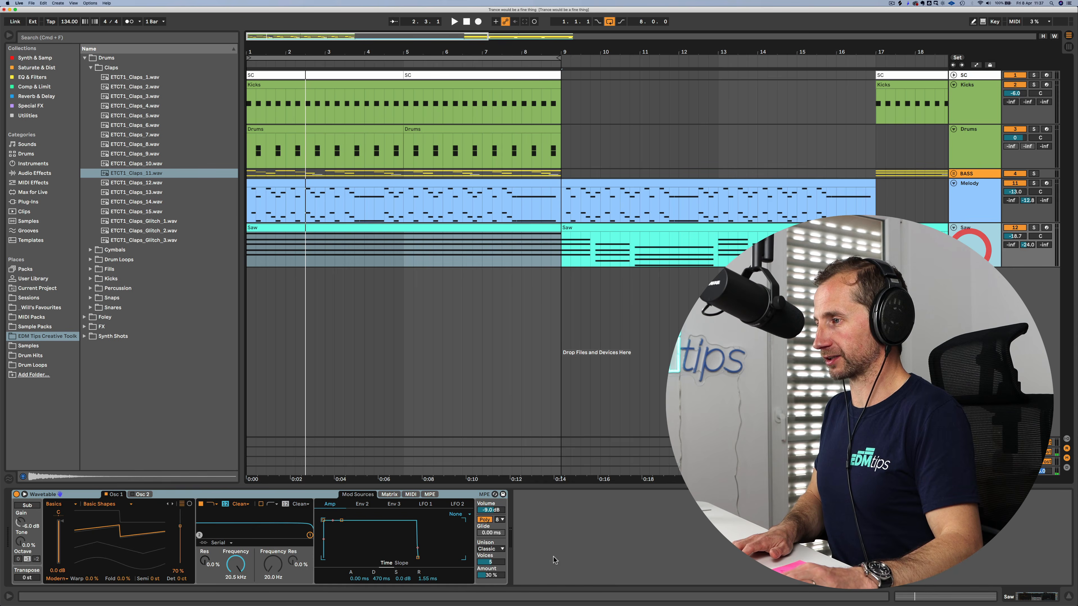
click(556, 558)
key(super+v)
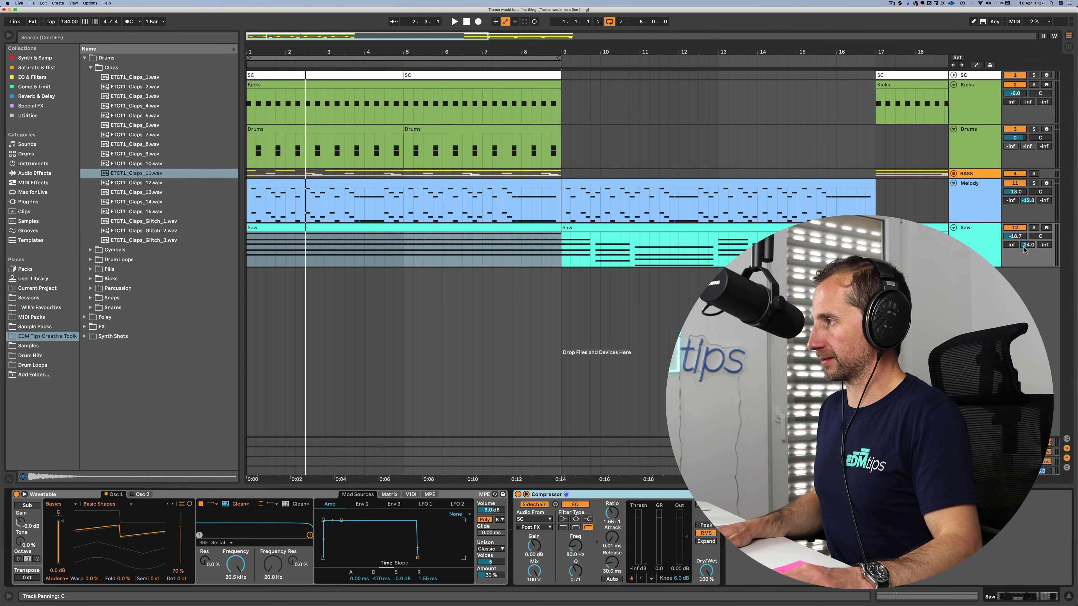
Step: During playback, lower the Saw's Wavetable filter frequency to 798 Hz and raise the track volume to -16.6 dB
key(space)
mouse_move(1014, 237)
mouse_down()
mouse_move(1014, 263)
mouse_move(1014, 221)
mouse_up()
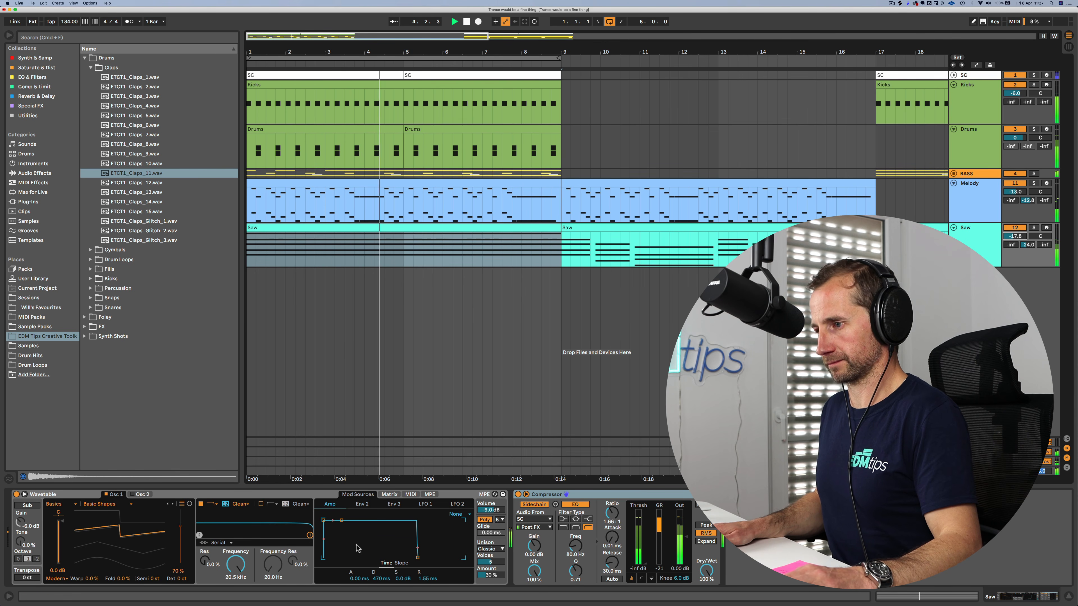
drag(235, 565, 236, 604)
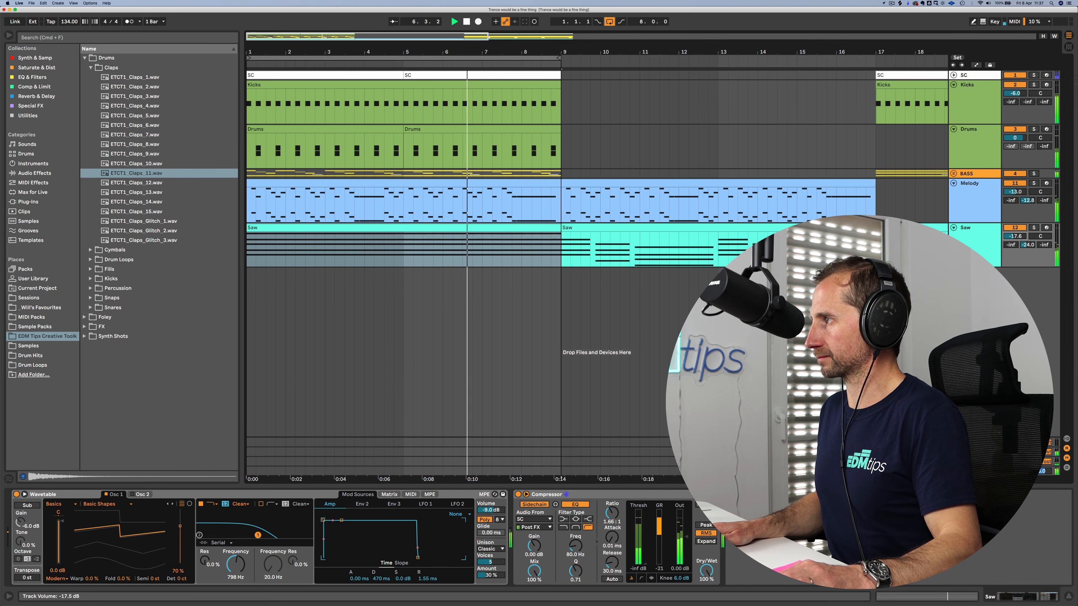
Step: Set the snare chain's volume in the Drums rack to -11.0 dB
click(980, 150)
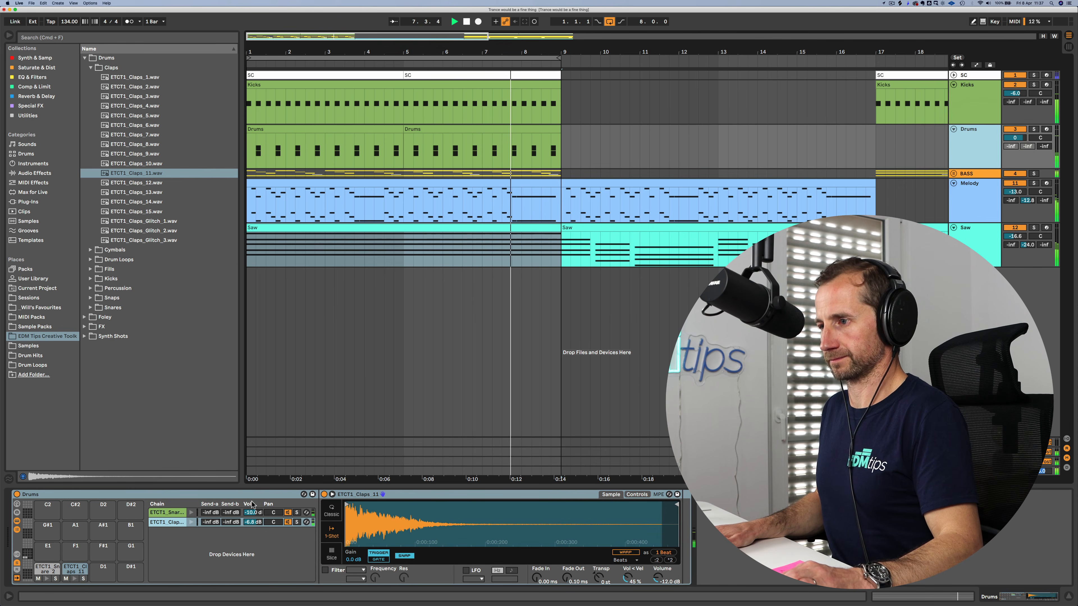
click(253, 514)
drag(254, 515, 254, 511)
Step: Close the Claps sample folder and open the Cymbals folder within the Drums samples
click(113, 68)
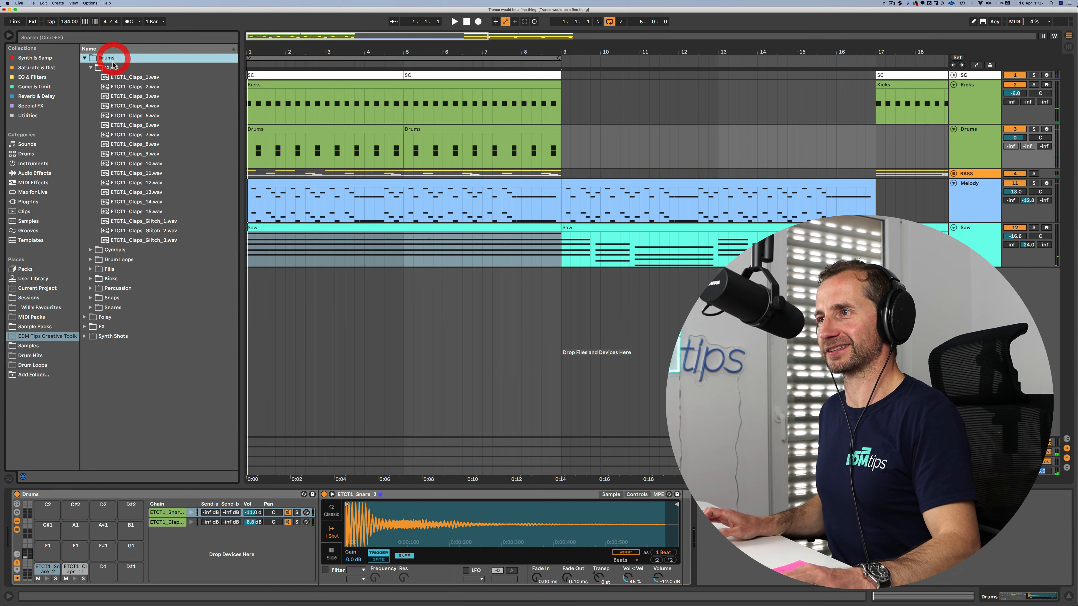
key(Left)
click(110, 116)
key(Up)
key(Up)
key(Up)
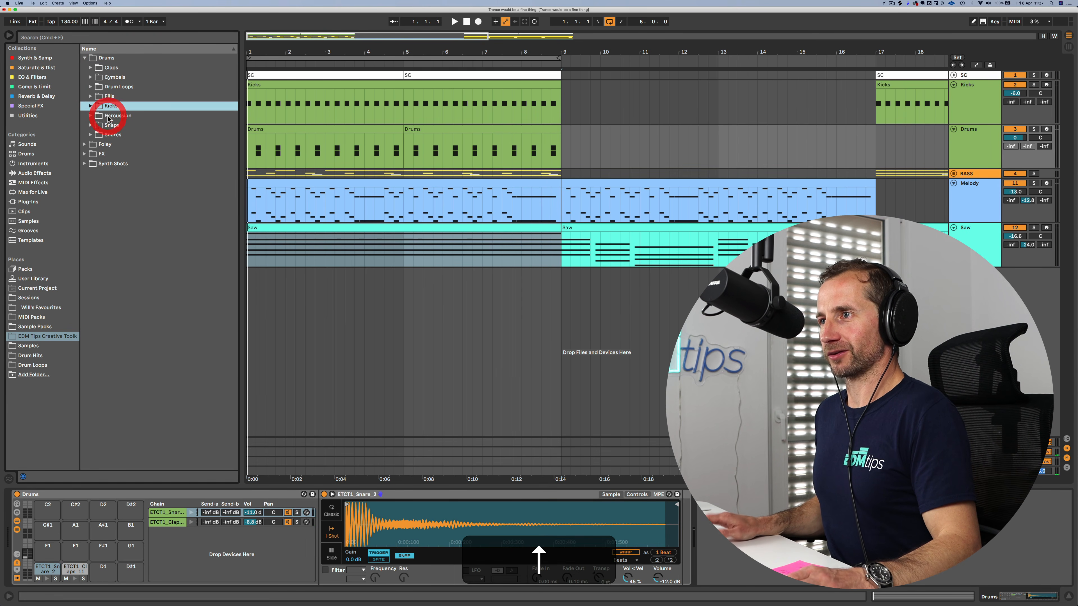
key(Down)
key(Down)
key(Down)
key(Down)
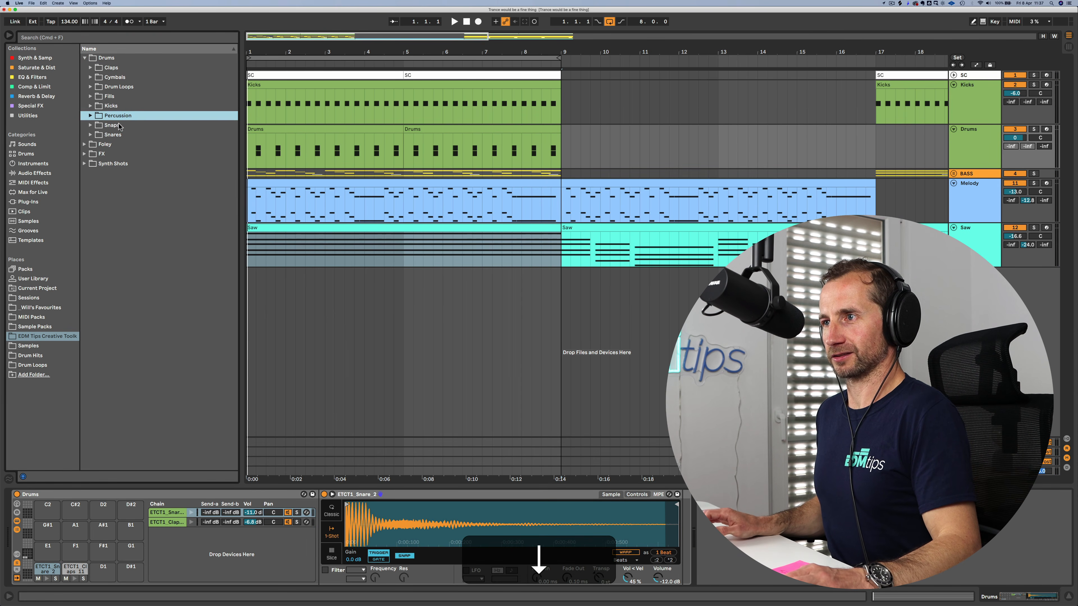
click(111, 77)
key(Right)
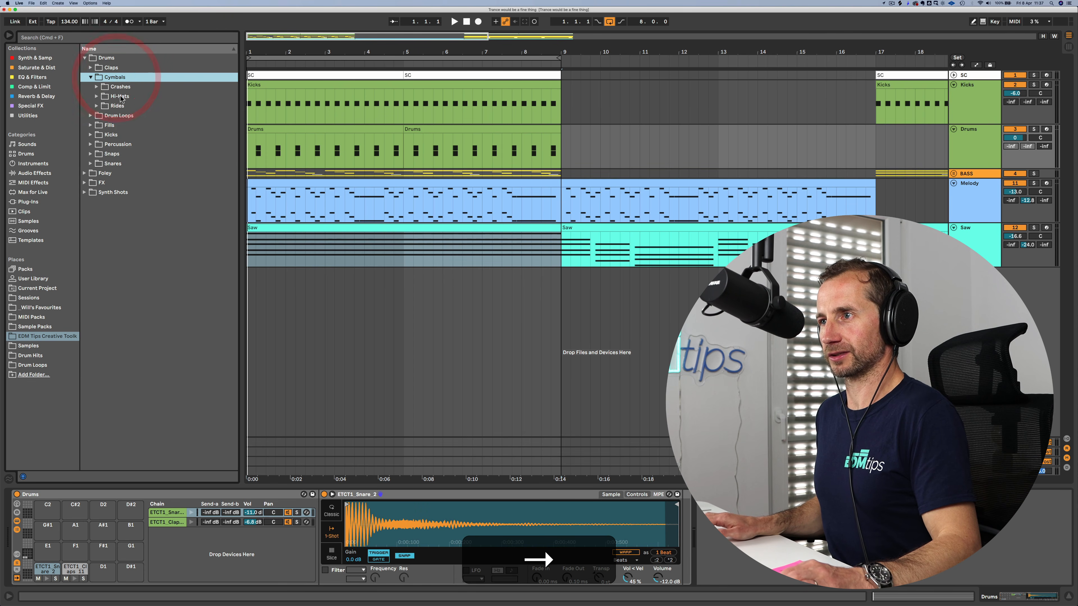
Step: Audition samples in the Hi-Hats folder and add ETCT1_Hi-Hats_Closed_Hat_1.wav to the next empty pad of the Drums rack
key(Down)
key(Down)
key(Down)
key(Up)
key(Right)
key(Down)
key(Down)
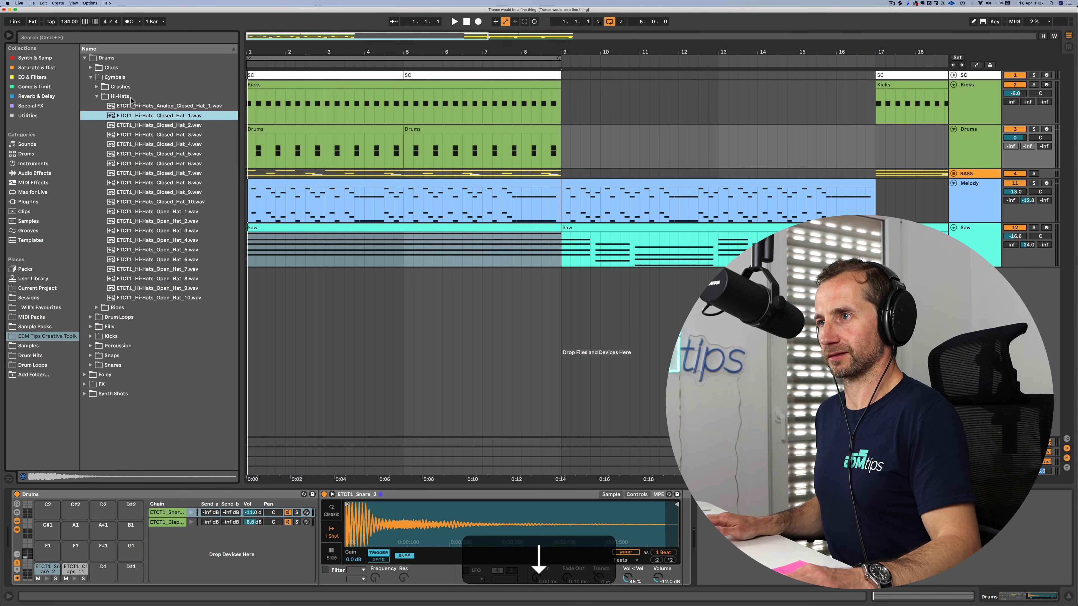
key(Left)
key(Down)
drag(135, 116, 169, 545)
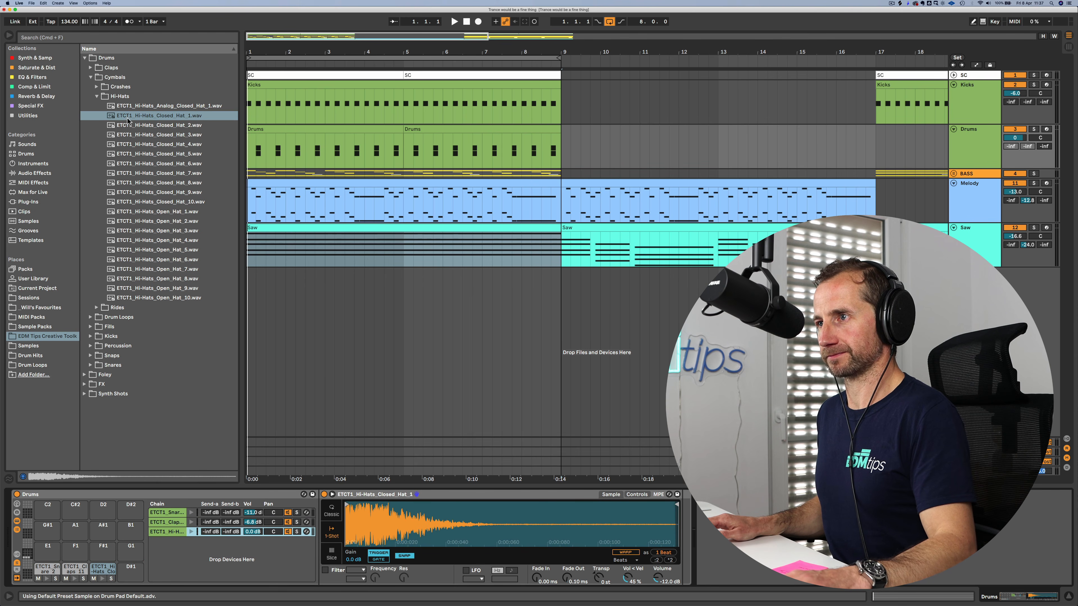
Step: Audition the samples in the Rides folder and add ETCT1_Cymbals_Ride_5.wav to the D#1 pad of the Drums rack
click(127, 96)
key(Left)
key(Down)
key(Right)
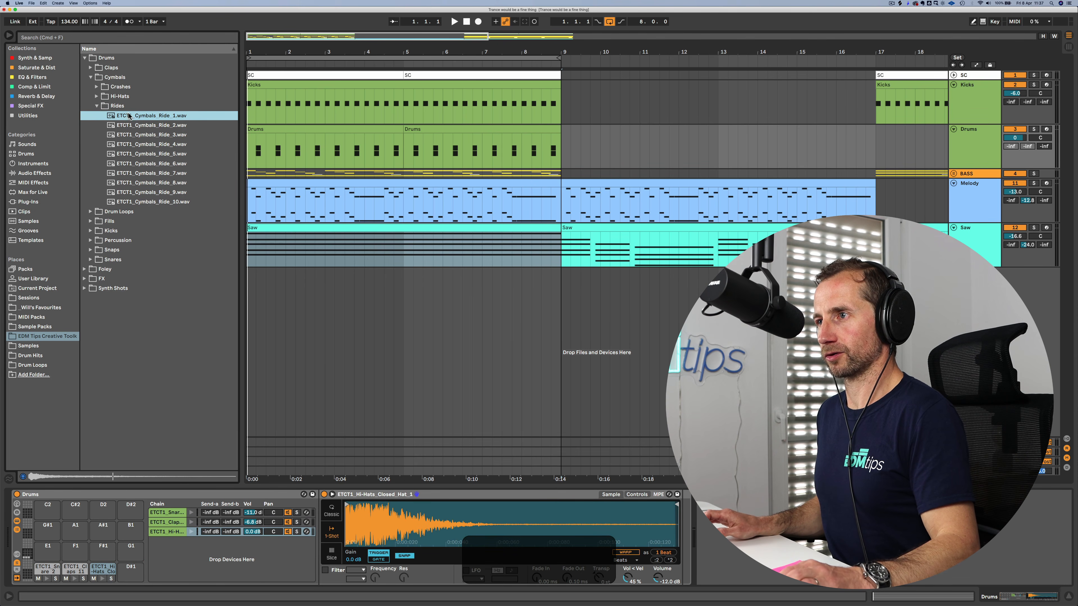
click(128, 156)
key(Down)
key(Up)
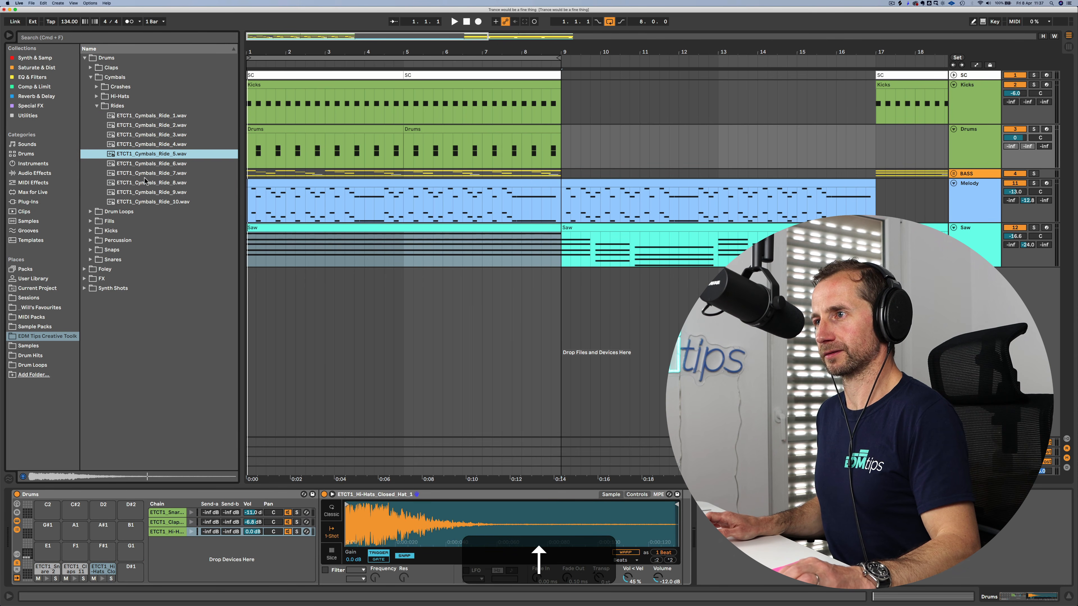
click(146, 183)
click(149, 155)
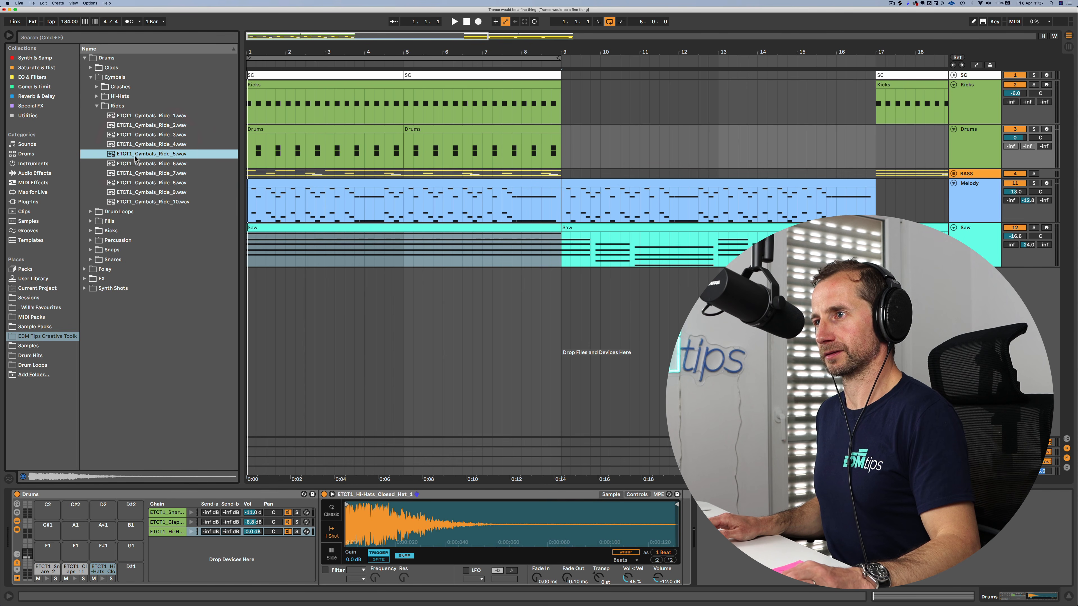
click(125, 96)
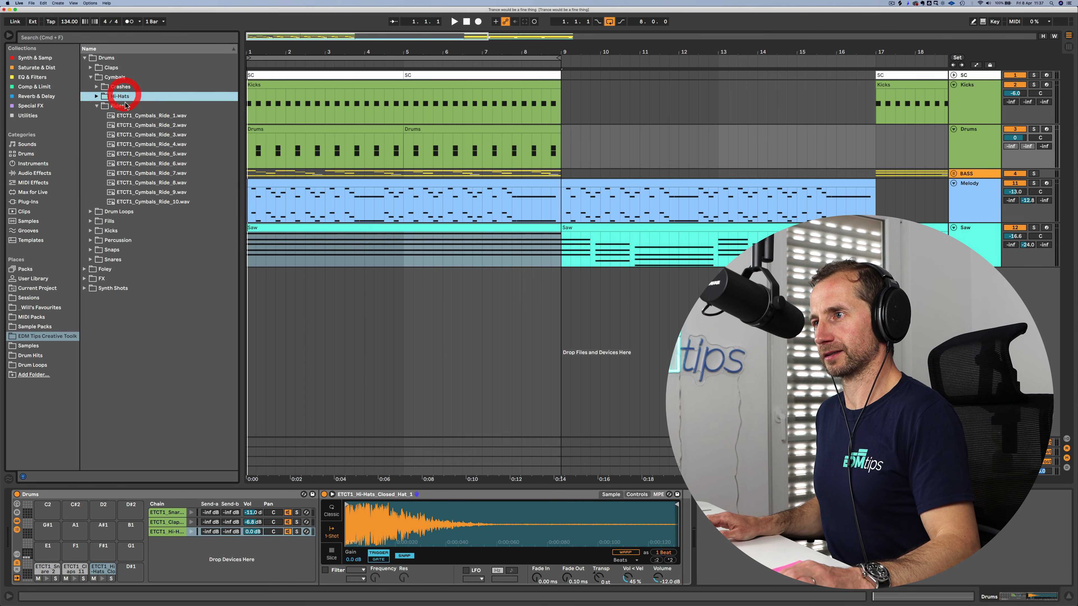
click(145, 154)
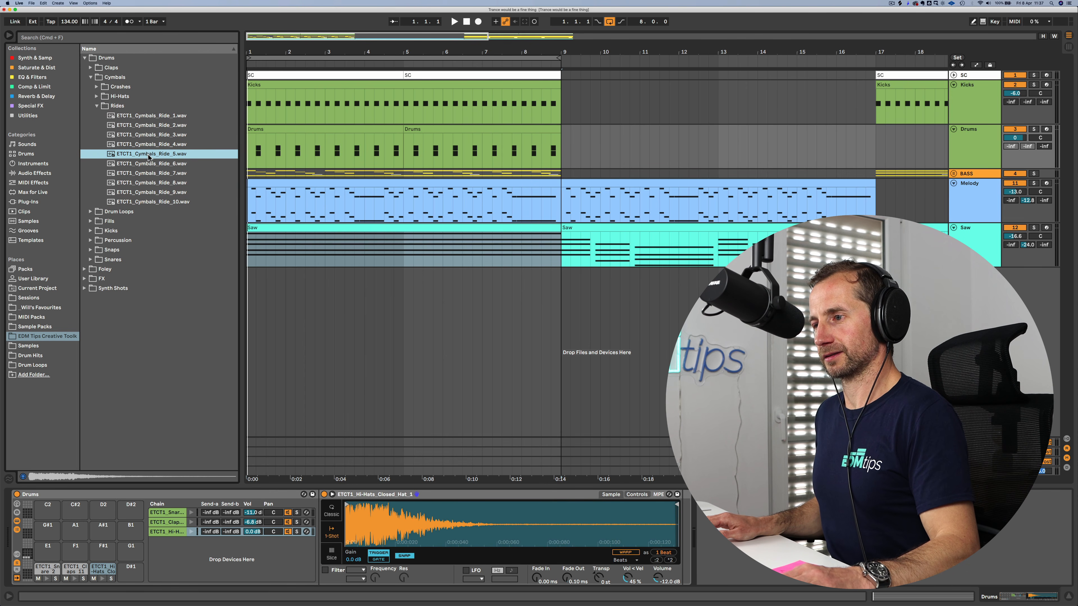
drag(149, 154, 197, 562)
Step: Lower the hi-hat chain's volume to -15.6 dB and consolidate the two Drums clips into one eight-bar clip
drag(247, 533, 249, 536)
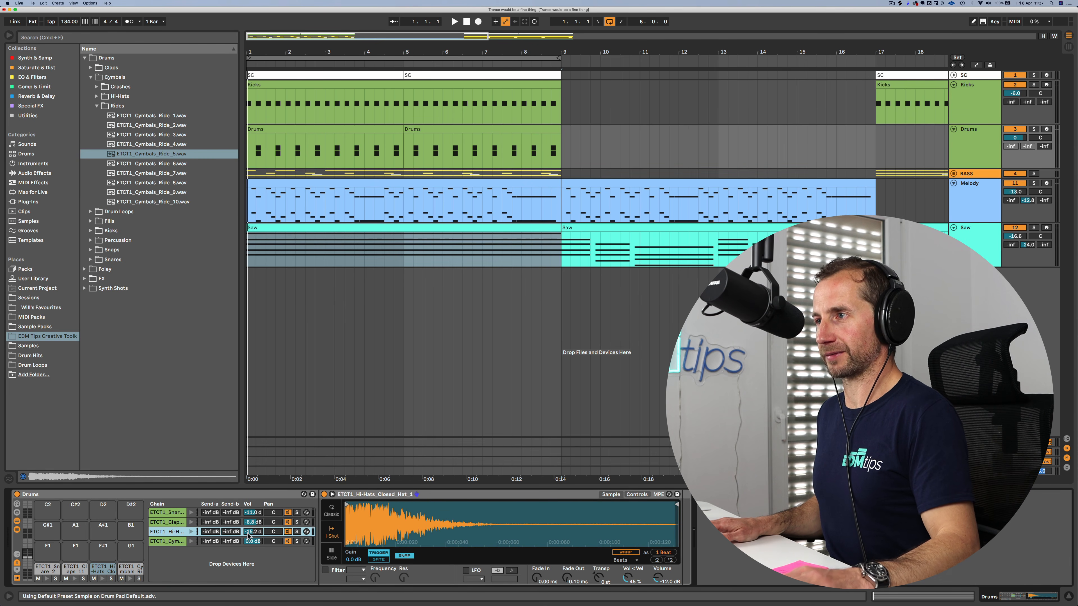
click(259, 128)
shift+click(430, 130)
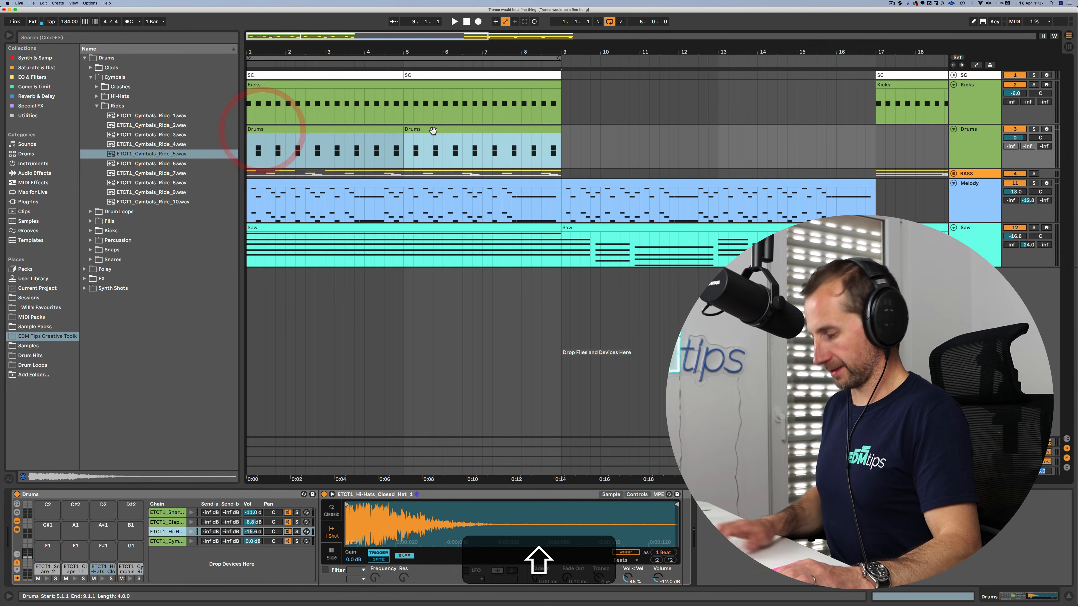
key(shift+super+j)
Step: Add four consecutive sixteenth-note closed hi-hats across the first beat of the consolidated Drums clip
double_click(399, 130)
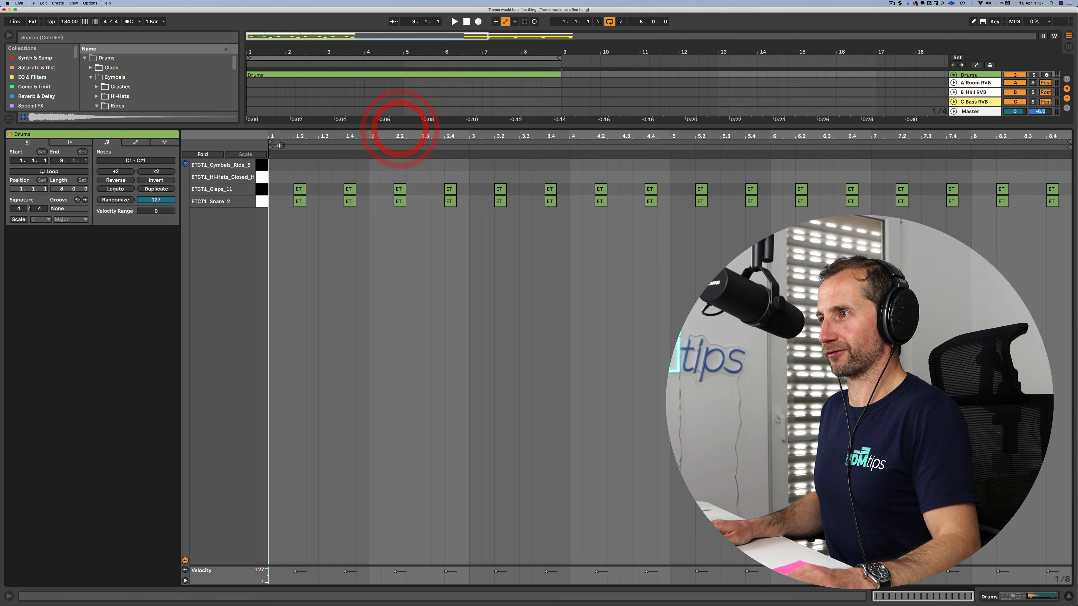
drag(276, 137, 272, 145)
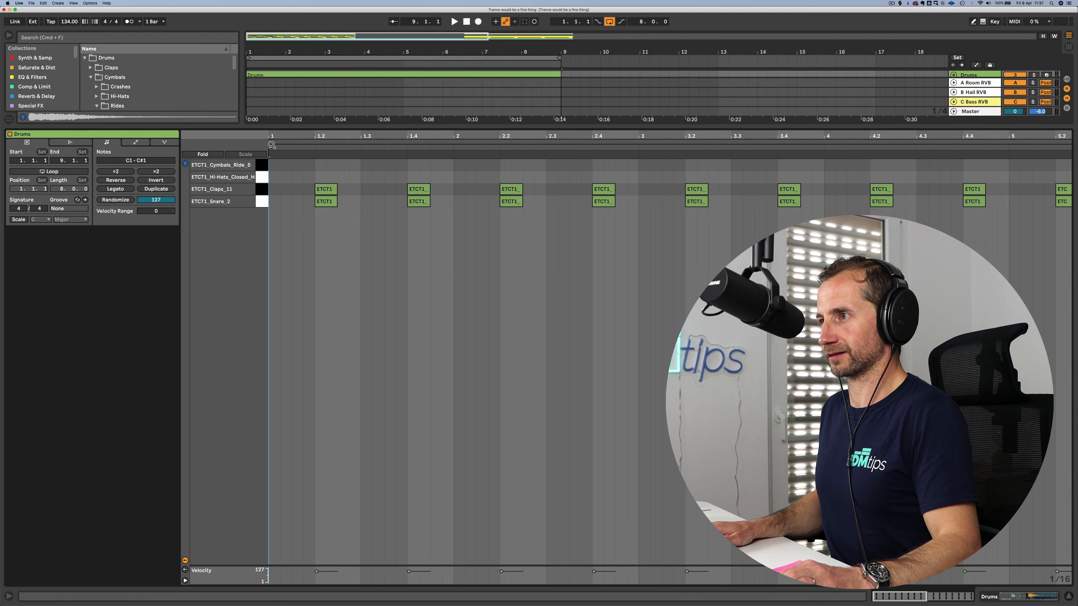
double_click(274, 165)
double_click(286, 165)
shift+click(276, 167)
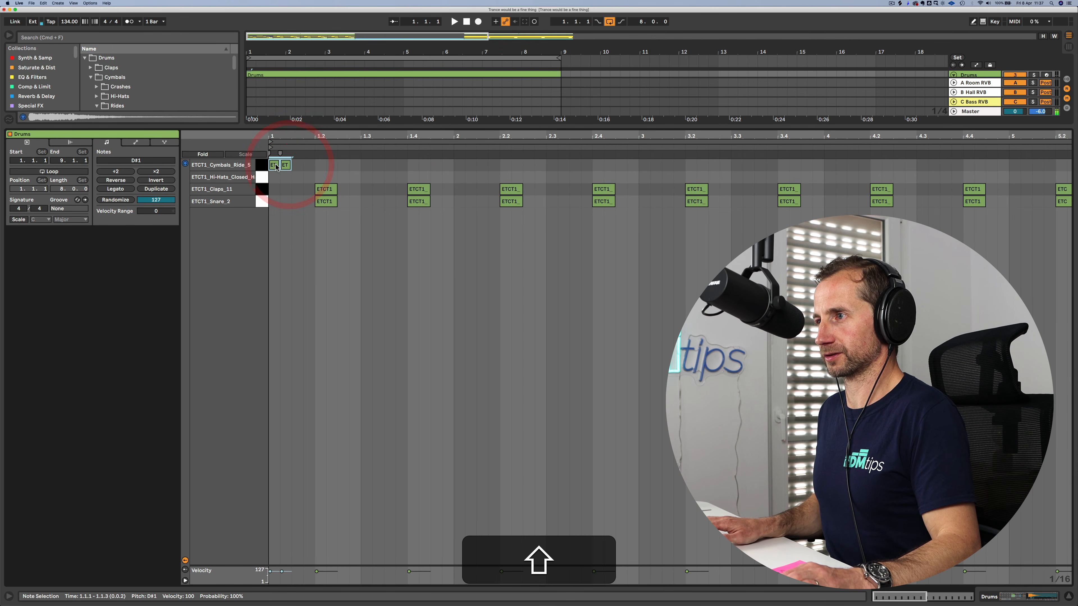
key(Down)
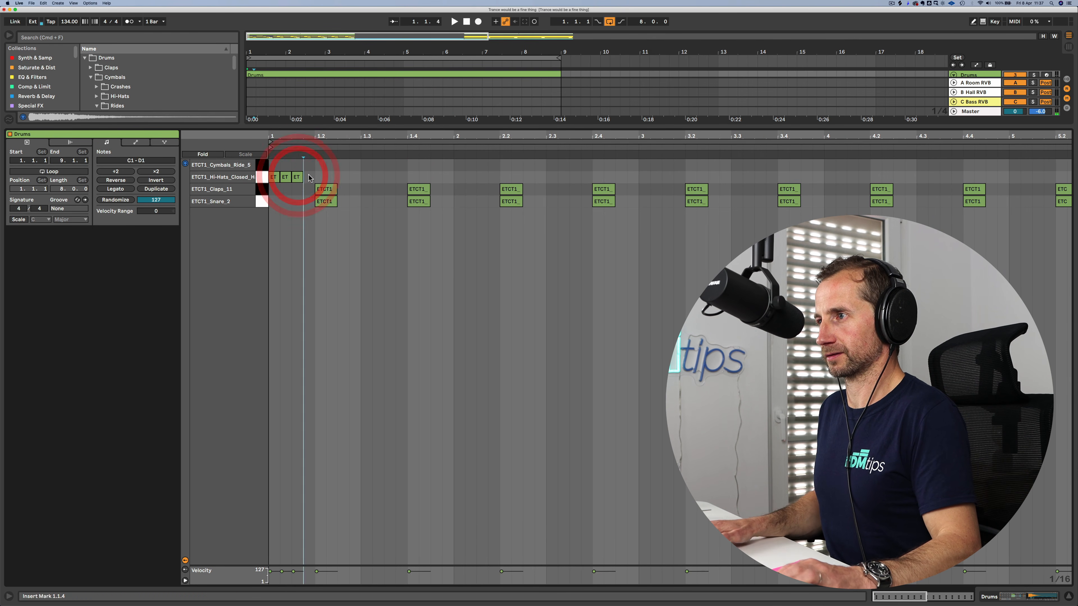
double_click(308, 176)
key(space)
click(310, 166)
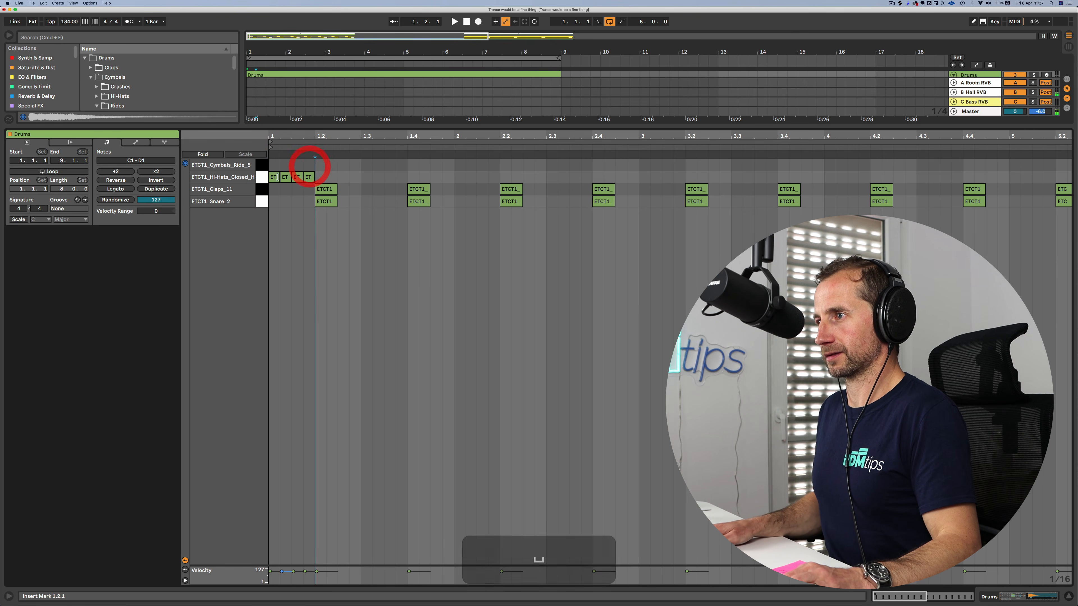
Step: Vary the hi-hat velocities, setting the first note to 6 and the fourth to 60, and play the pattern to check it
super+click(273, 177)
drag(273, 178, 274, 182)
key(space)
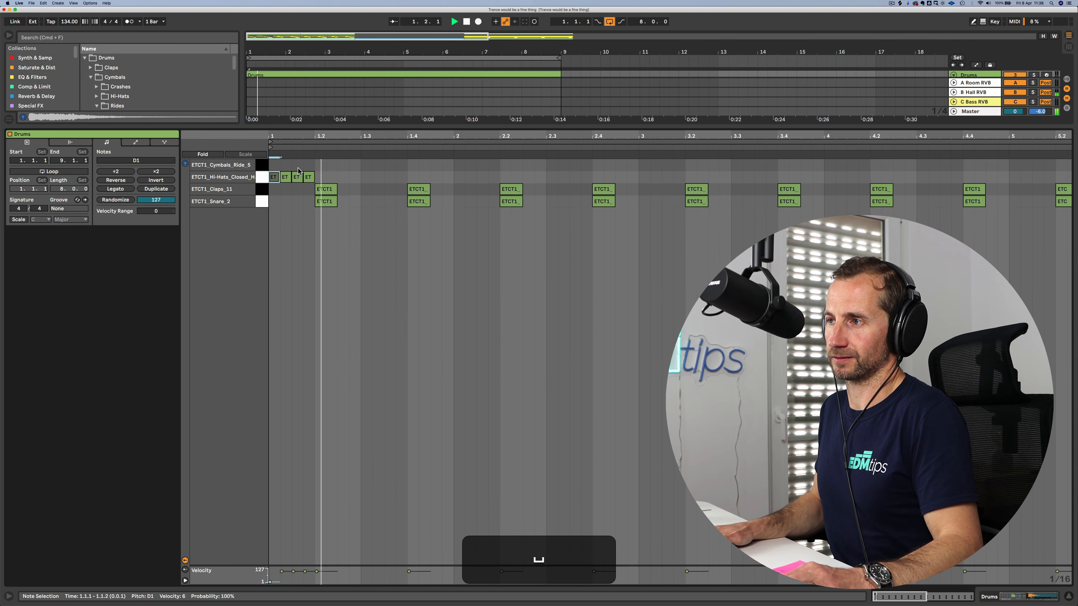
key(space)
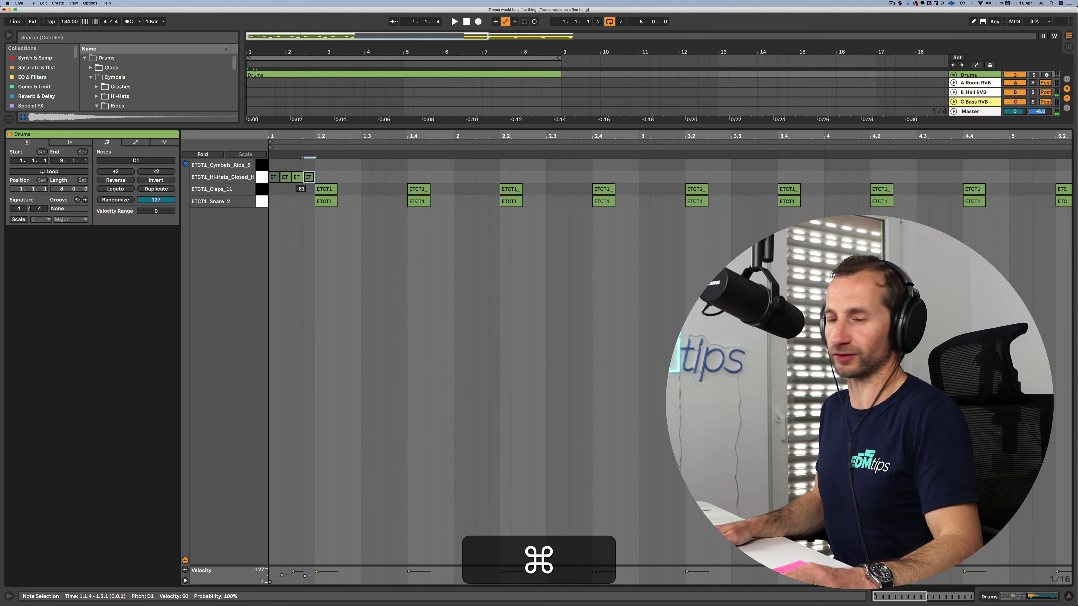
key(space)
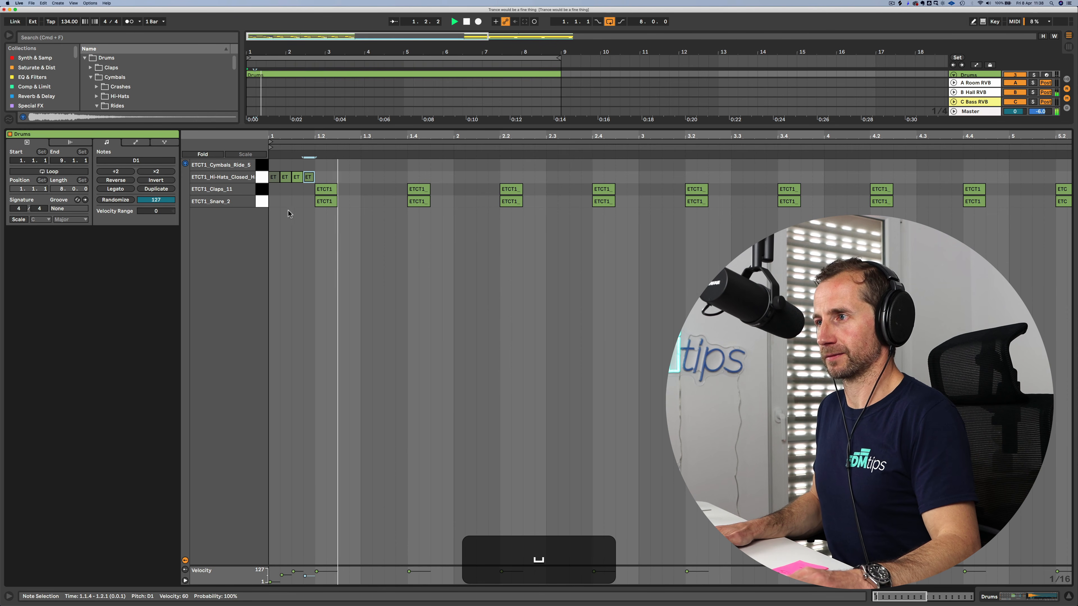
key(space)
Step: Duplicate the four-note hi-hat pattern beat by beat to the end of bar 8 of the Drums clip
drag(271, 165, 312, 179)
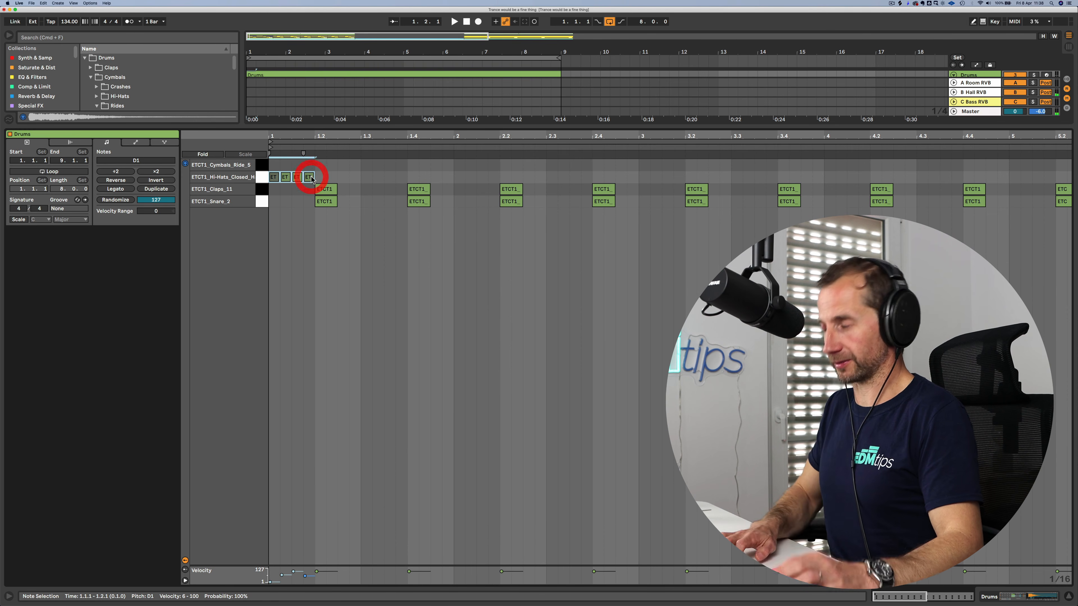
key(super+d)
key(super+d)
key(super+d)
key(super+d)
key(super+d)
key(super+d)
key(super+d)
key(super+d)
key(super+d)
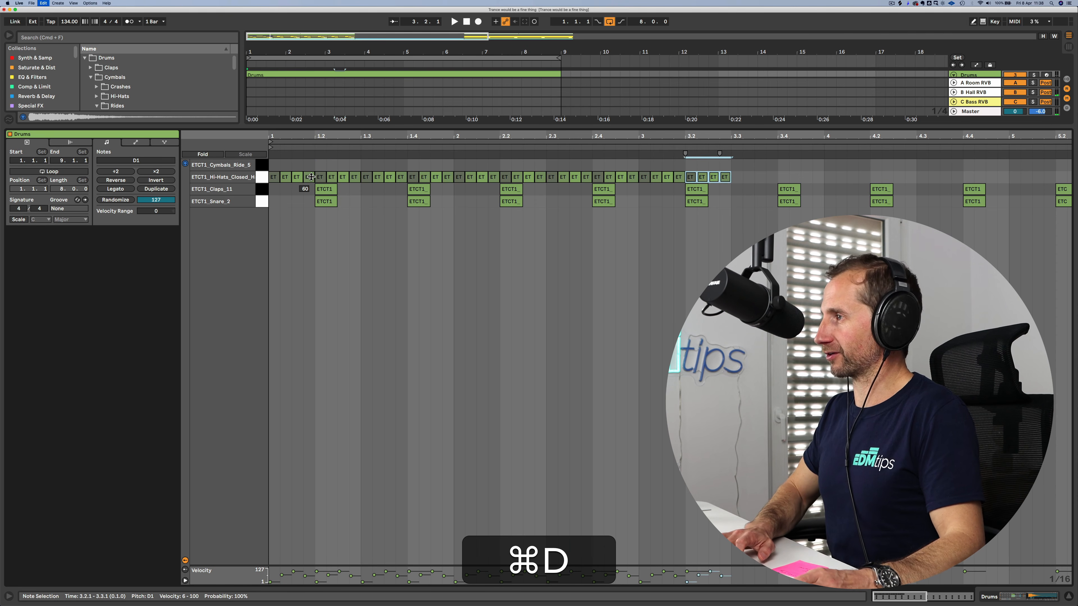
key(super+d)
key(super+d)
key(super+d)
key(super+d)
key(super+d)
key(super+d)
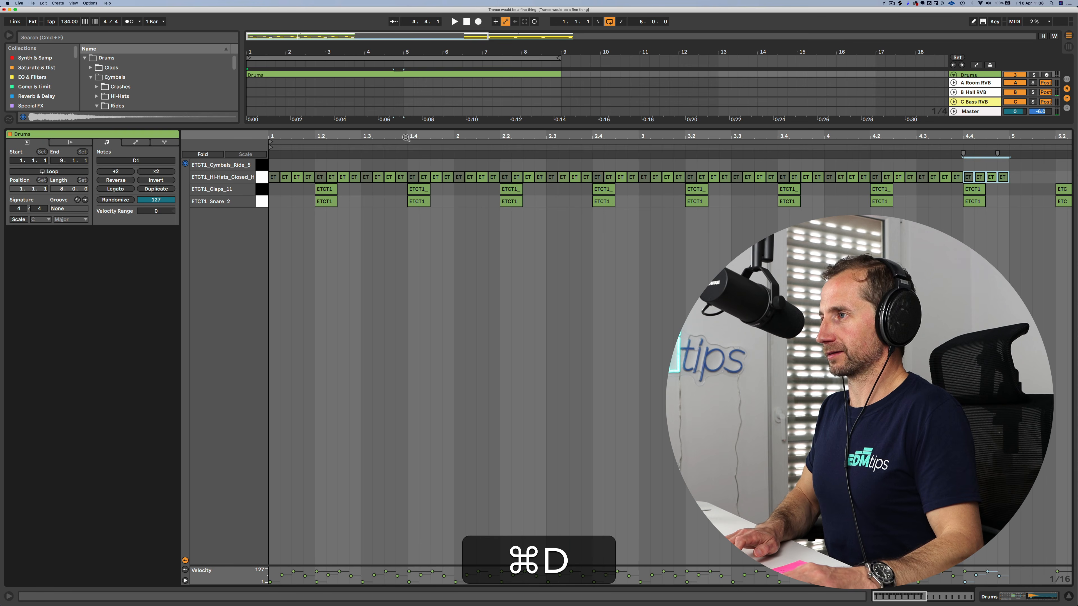
drag(406, 137, 343, 137)
key(super+d)
key(super+d)
key(super+d)
key(super+d)
key(super+d)
key(super+d)
key(super+d)
key(super+d)
key(super+d)
key(super+d)
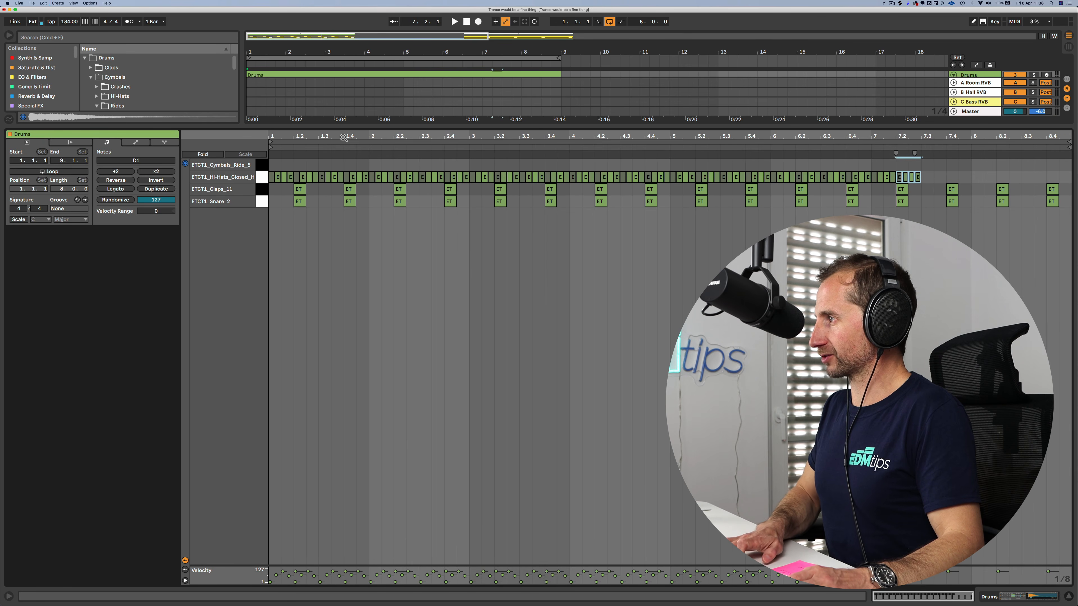
key(super+d)
key(super+d)
key(super+d)
key(super+d)
Step: Play the arrangement with the hi-hats and lower the hi-hat chain's volume to -17.7 dB
key(super+shift+Tab)
key(space)
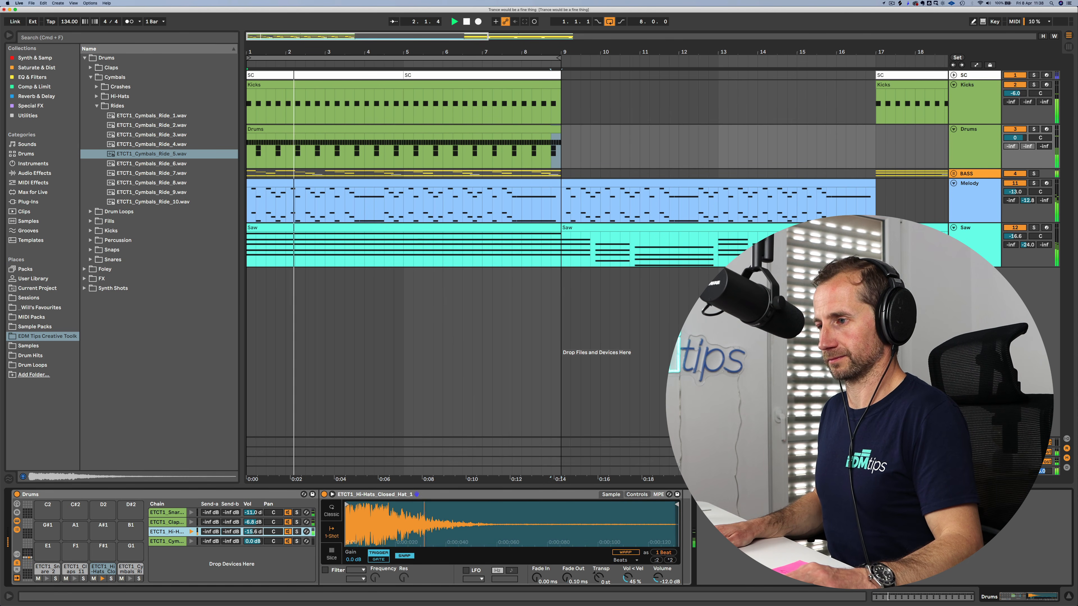
drag(253, 532, 253, 535)
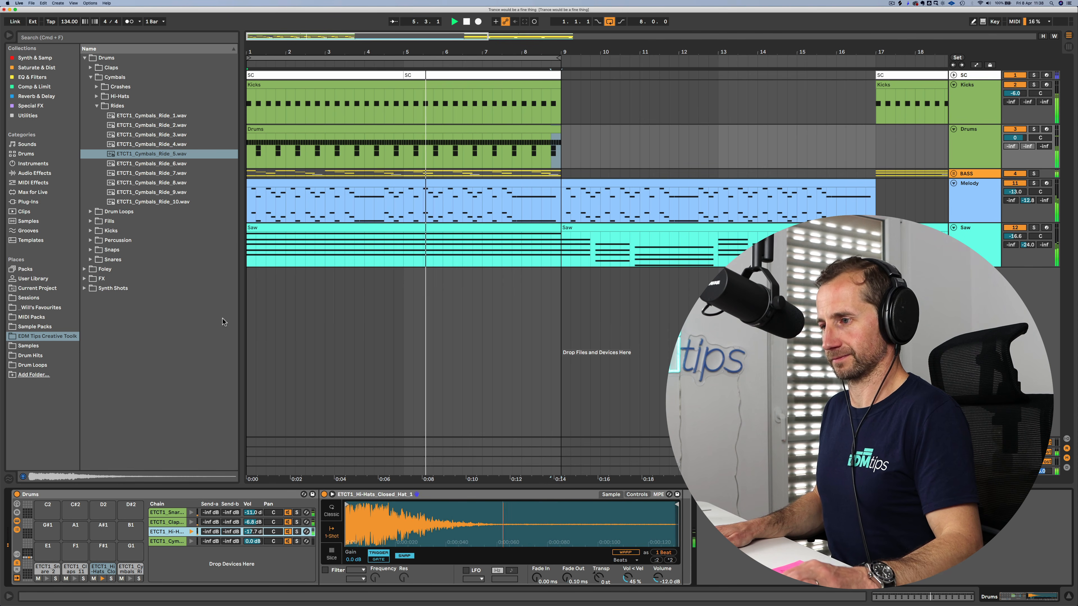
key(space)
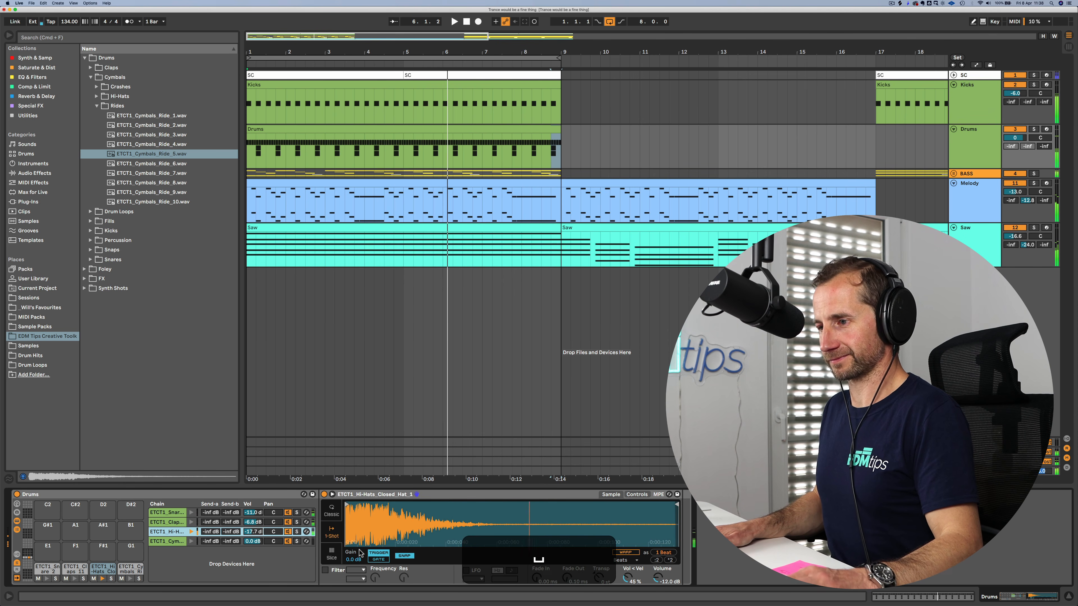
Step: Switch the ride sample to Classic mode and add an eighth-note ride at 1.1.3 in the Drums clip, then play it
click(164, 541)
click(329, 509)
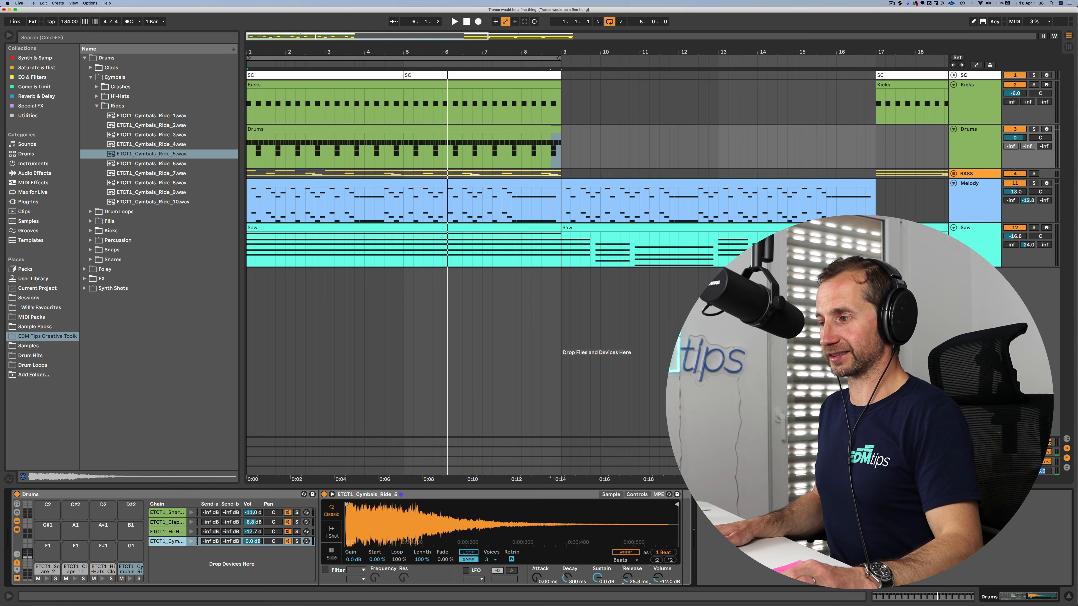
double_click(285, 134)
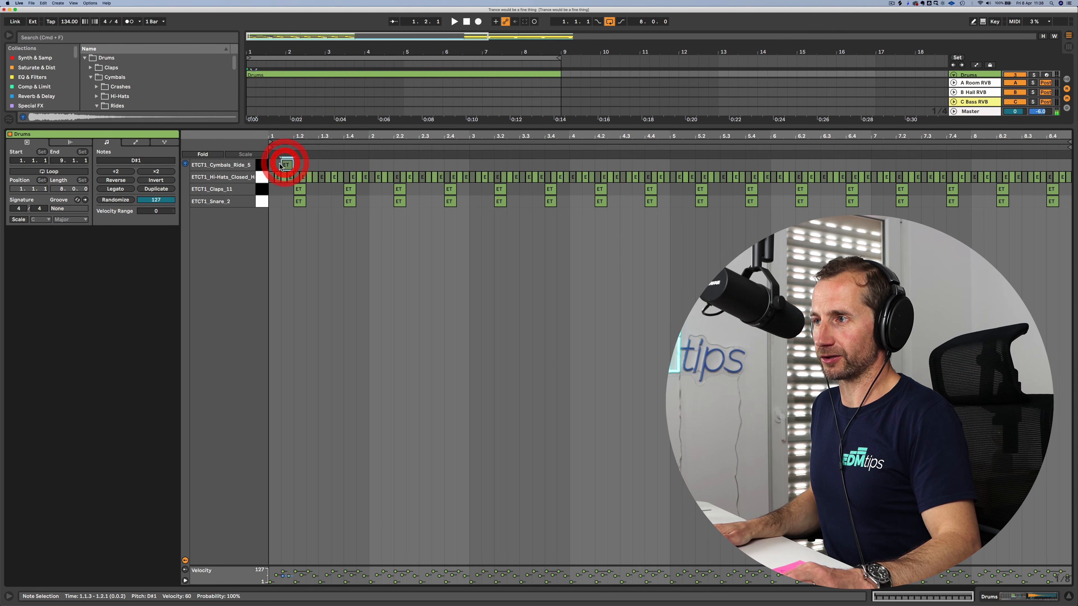
key(space)
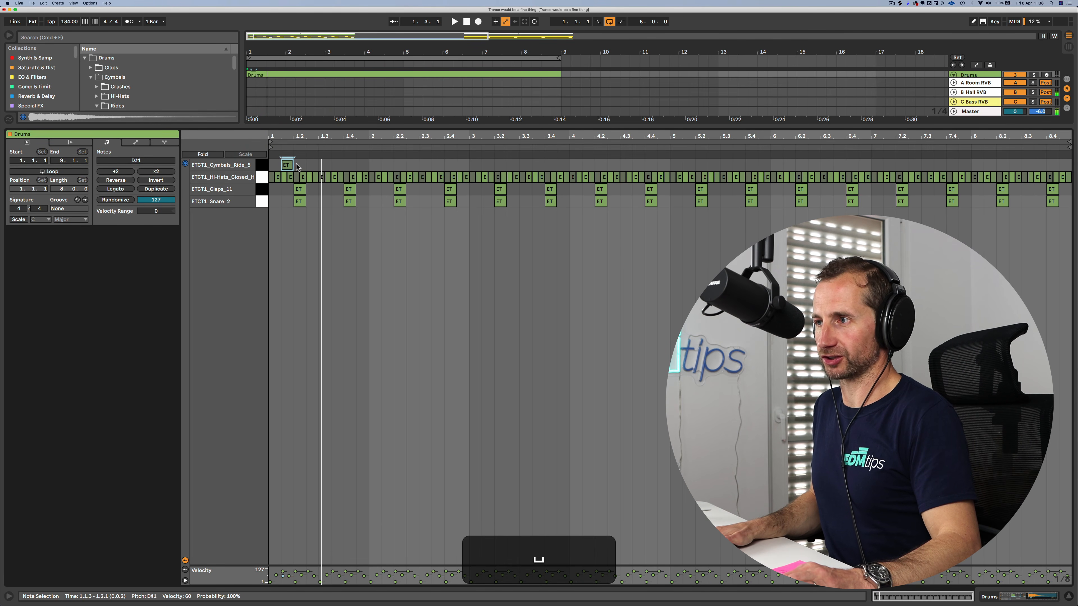
Step: Duplicate the first beat's offbeat ride note through to the end of bar 8 and return to the rack's device view
click(274, 165)
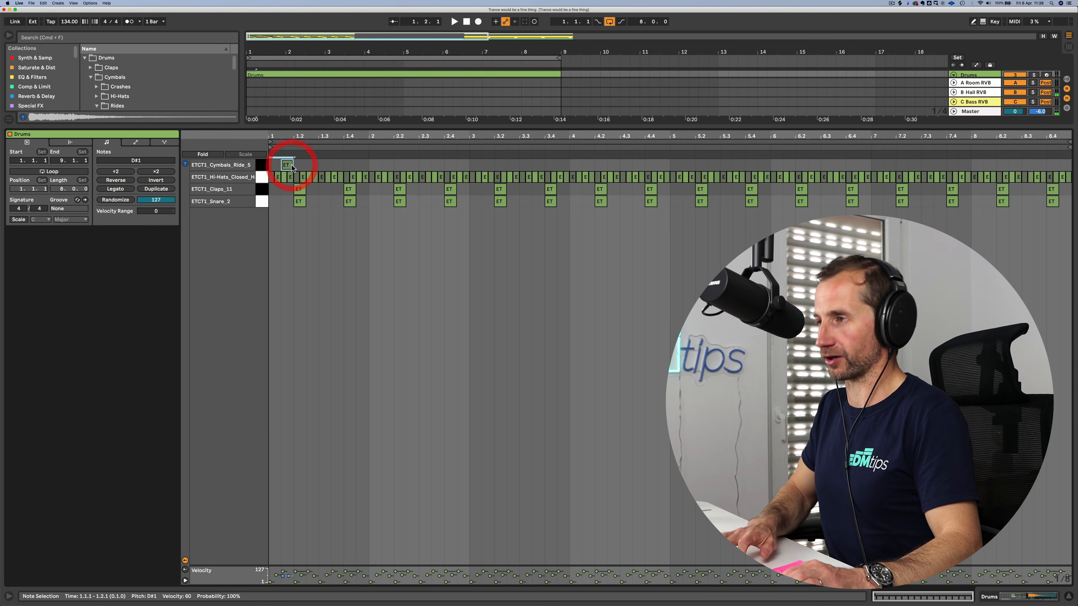
key(super+d)
key(super+d)
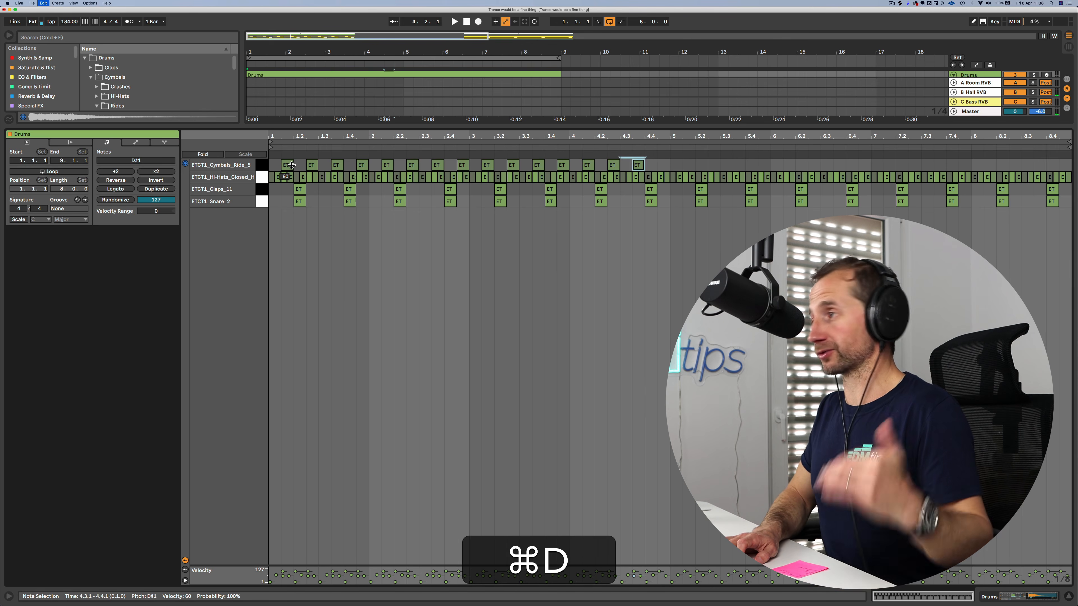
key(super+d)
key(super+d)
key(super+d)
key(super+d)
key(super+d)
key(super+d)
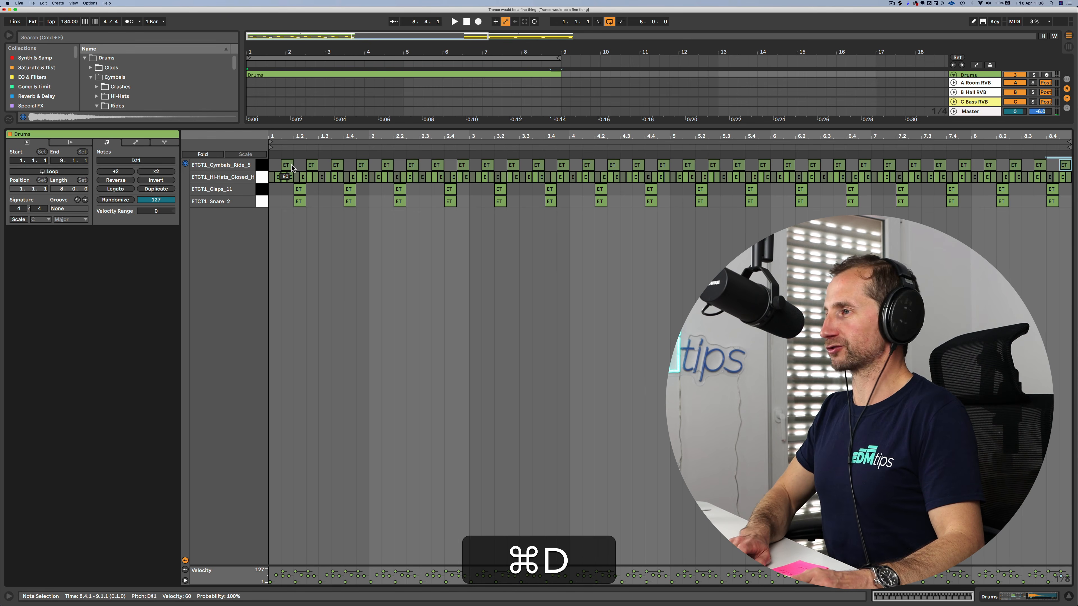
key(shift+super+Tab)
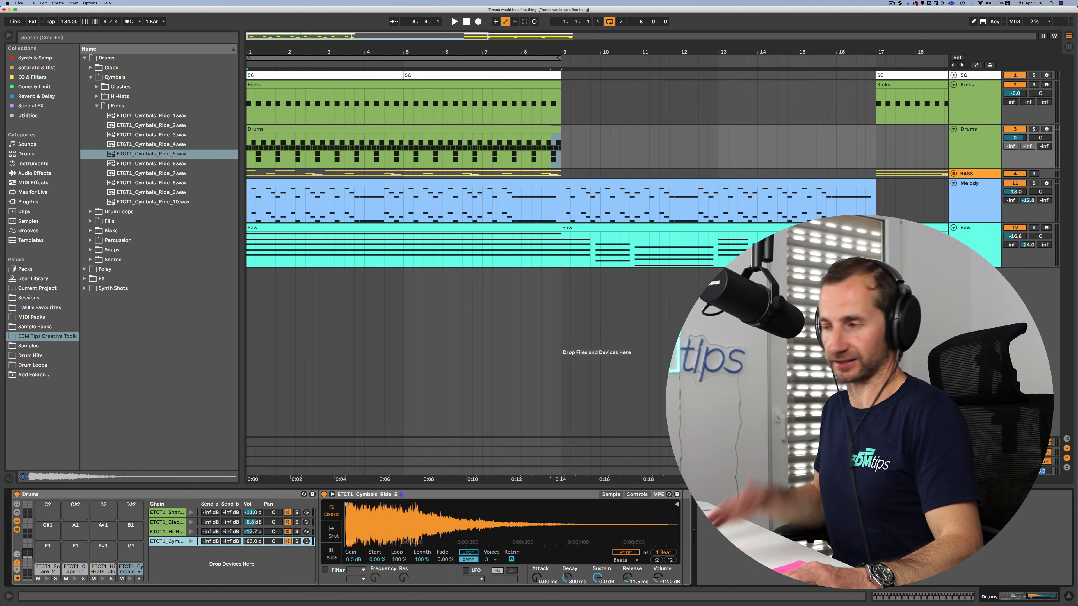
Step: Play the arrangement while setting the ride chain's volume to -8.7 dB, finishing with playback stopped
mouse_move(253, 541)
mouse_down()
mouse_move(253, 529)
mouse_move(253, 543)
mouse_up()
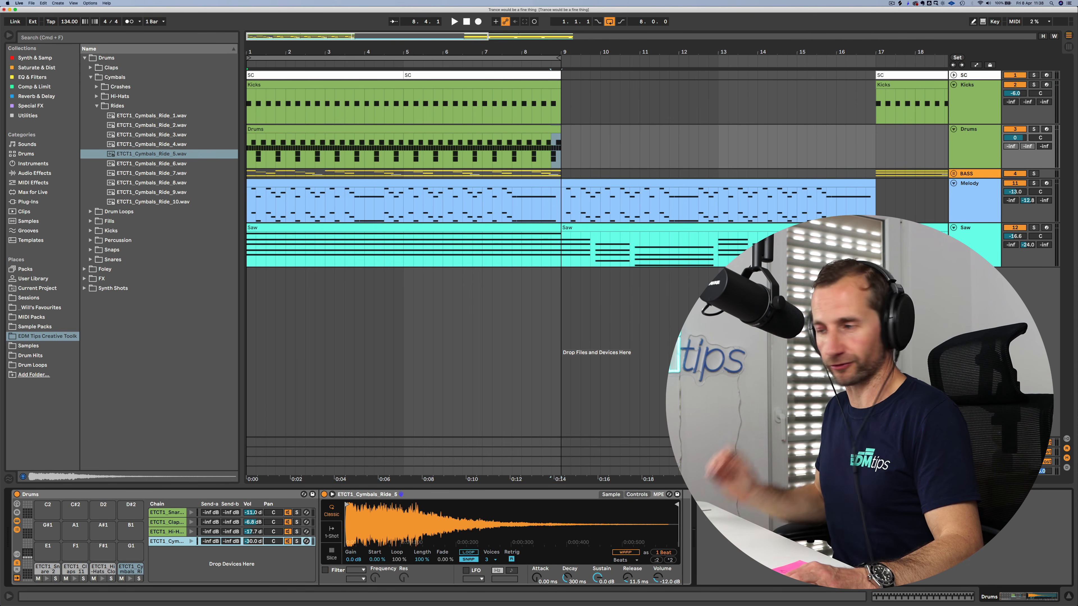
key(space)
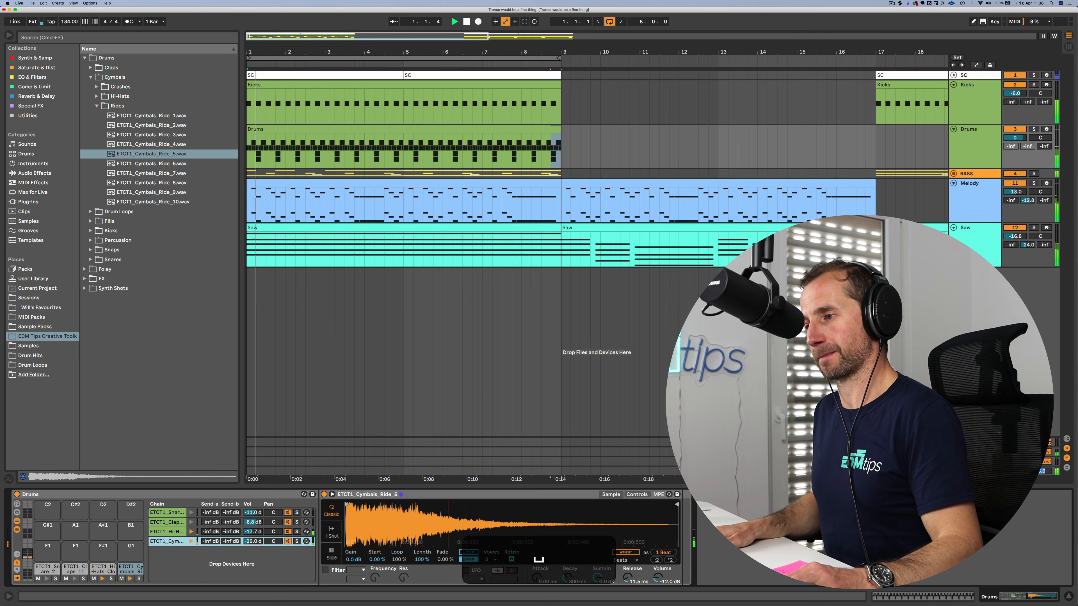
drag(253, 541, 253, 543)
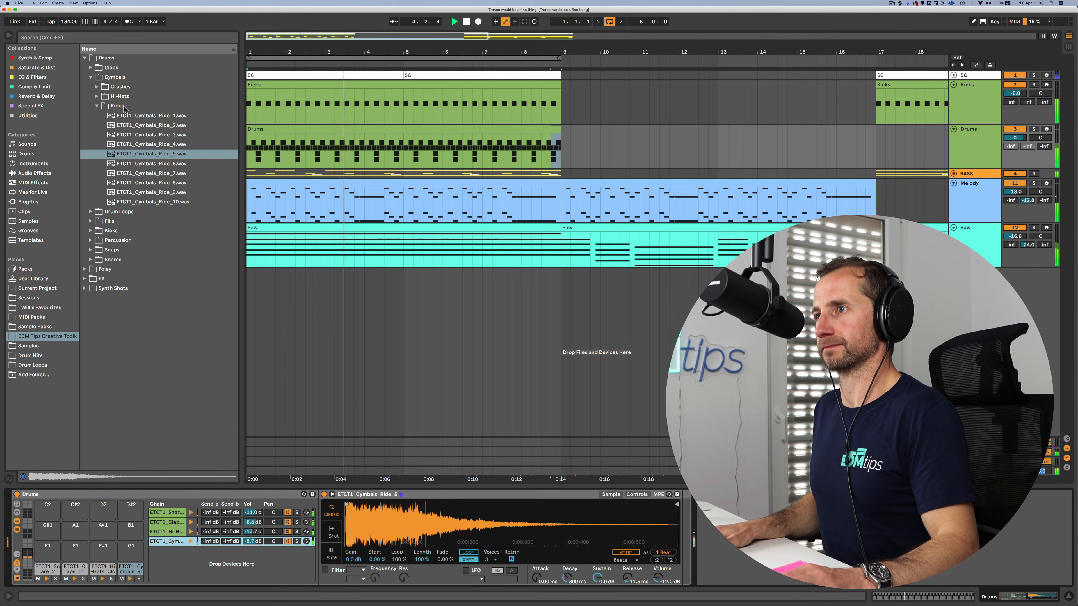
key(space)
click(117, 105)
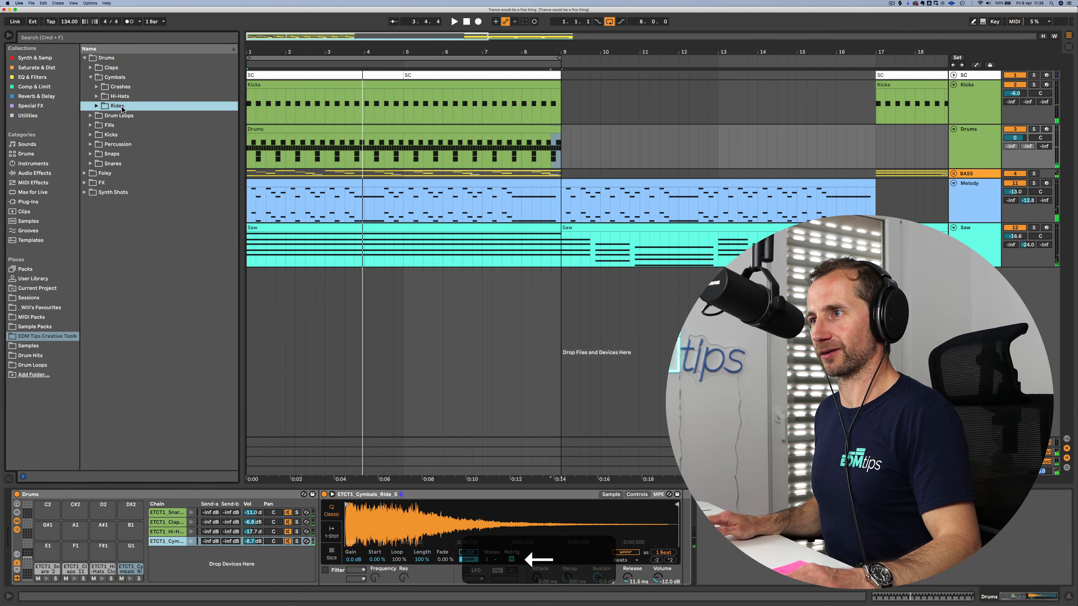
key(Up)
key(Up)
key(Right)
click(155, 188)
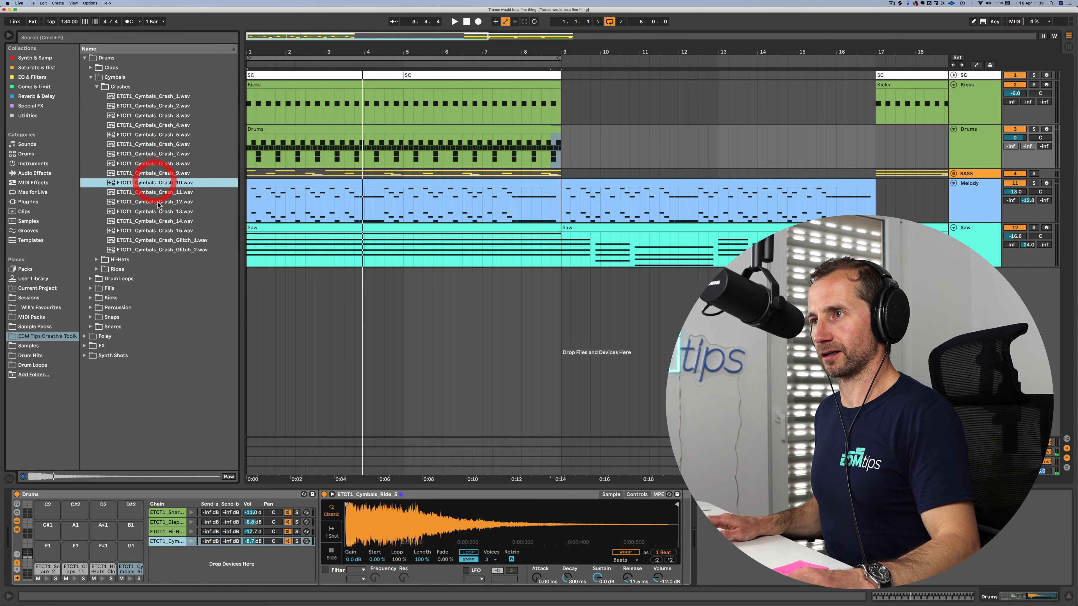
click(126, 84)
key(Down)
key(Left)
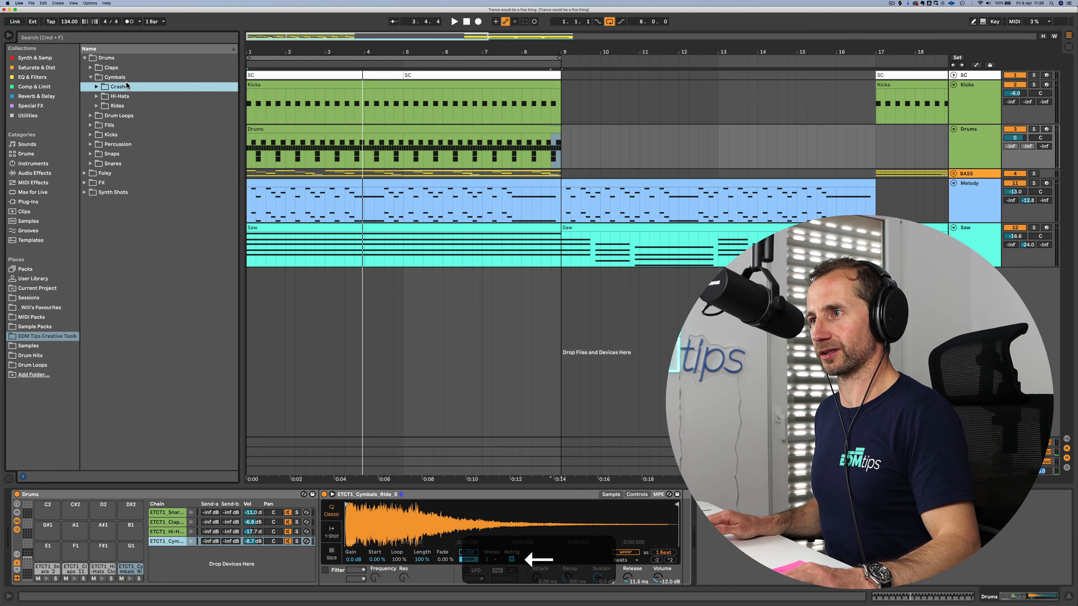
Step: Add ETCT1_Hi-Hats_Open_Hat_3.wav to the Drums rack in Classic mode and lower its chain volume to -25 dB
key(Down)
key(Right)
click(151, 231)
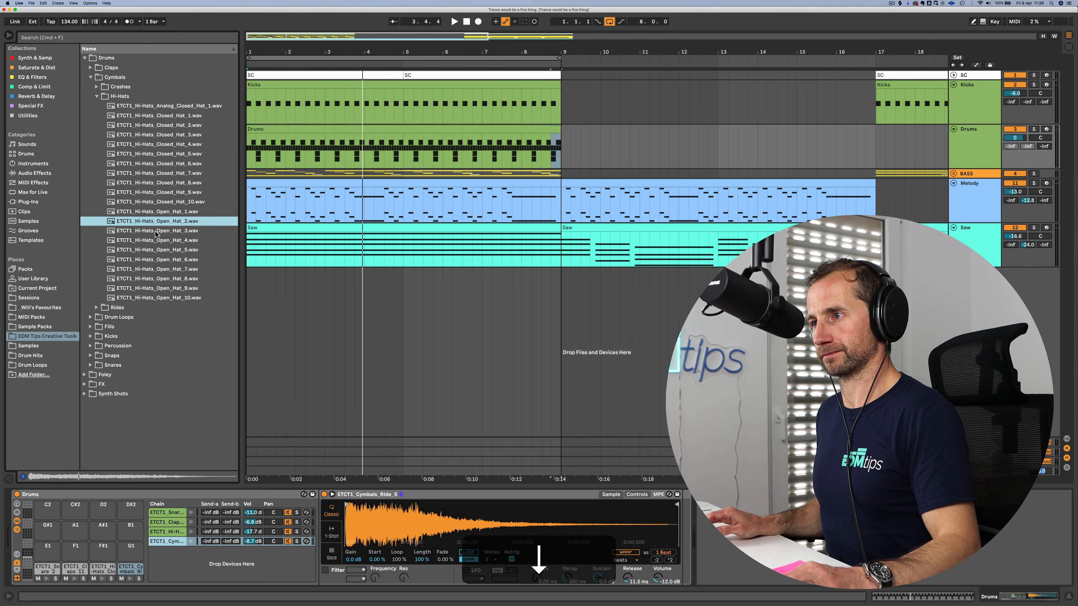
drag(160, 515, 161, 565)
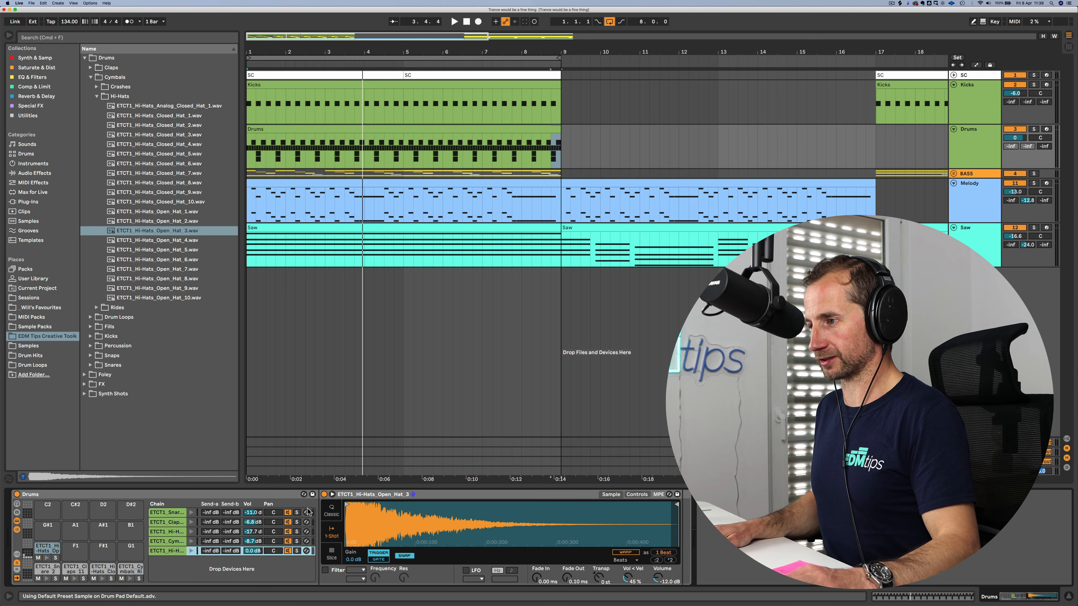
click(332, 512)
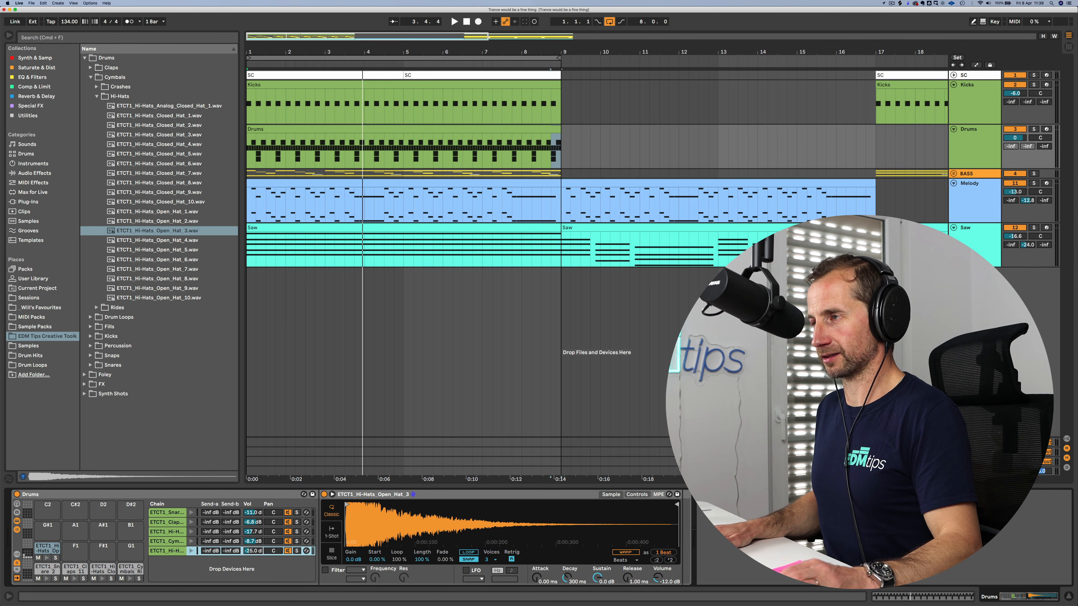
Step: Copy all the offbeat ride notes in the Drums clip onto the open hi-hat row
double_click(271, 129)
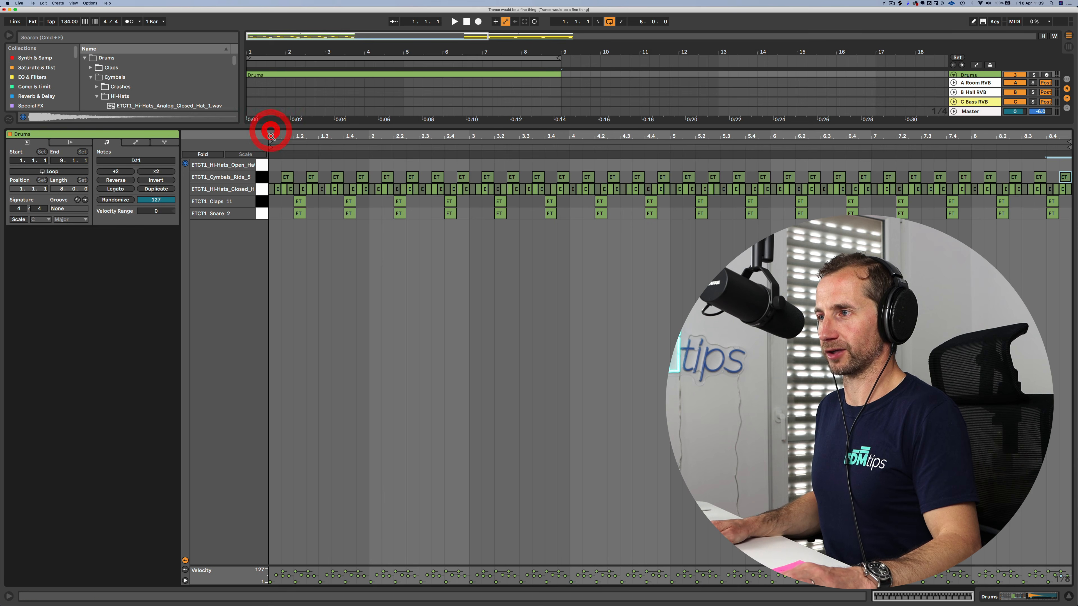
click(263, 177)
drag(287, 177, 292, 169)
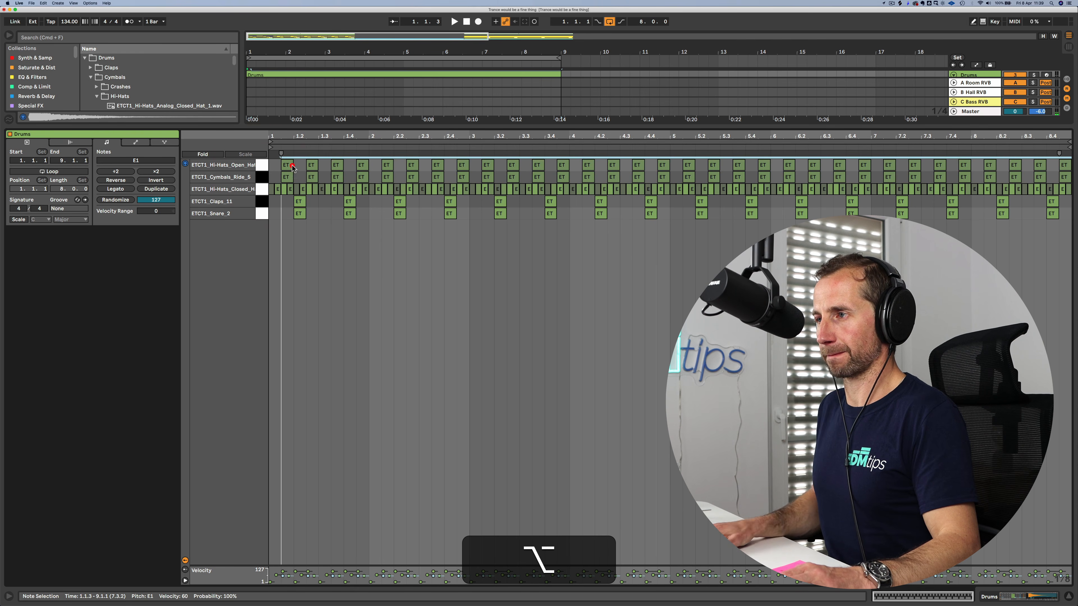
Step: Balance the drum chains during playback: open hi-hat at -7.4 dB, claps at -9.6 dB and snare at -7.7 dB
key(space)
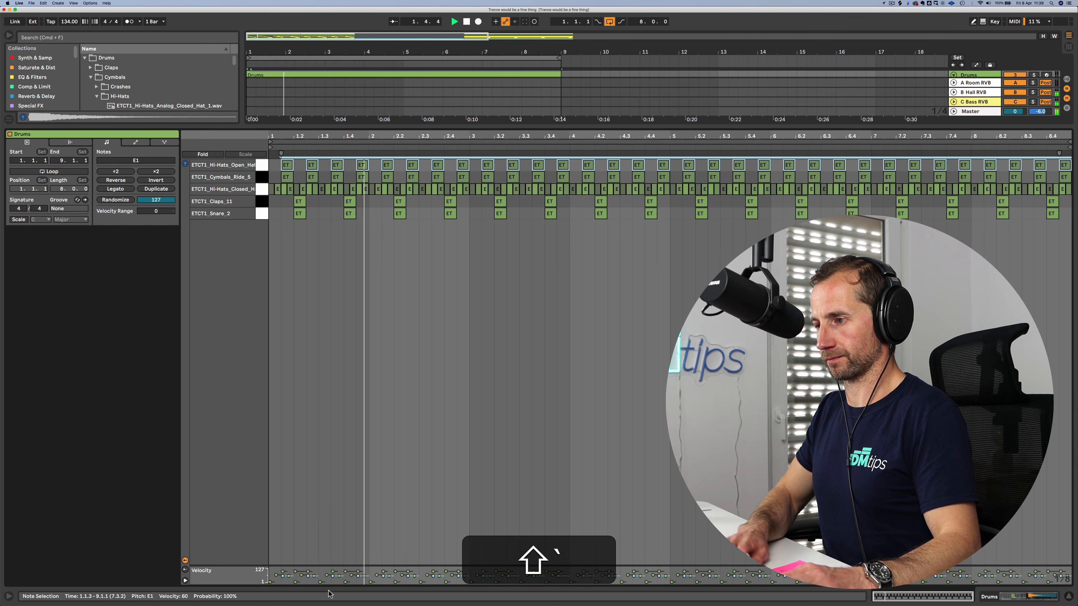
key(shift+Tab)
drag(252, 551, 251, 539)
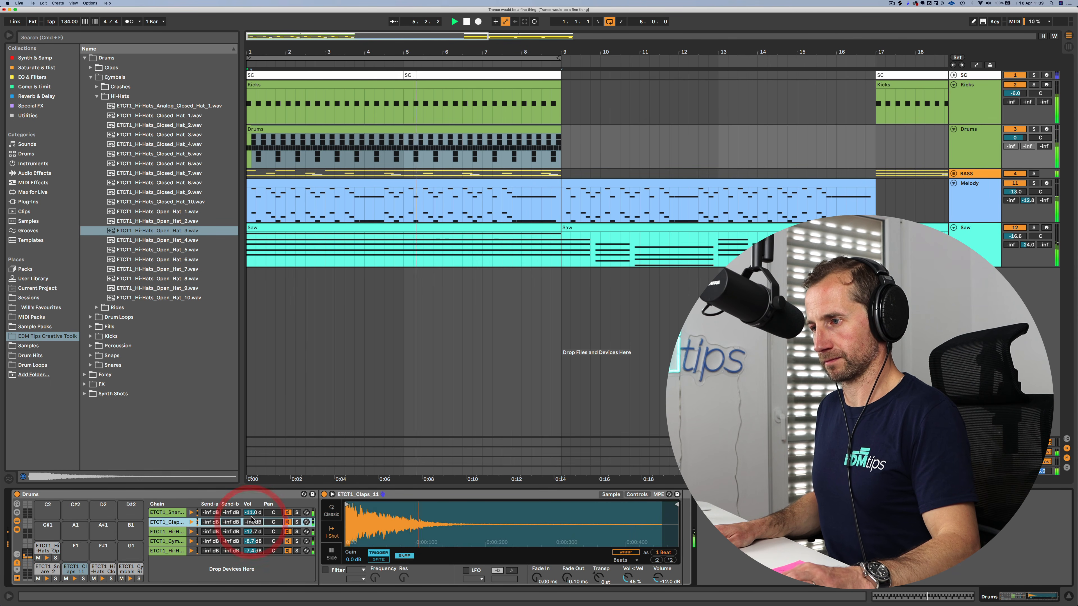
mouse_move(252, 513)
mouse_down()
mouse_move(252, 501)
mouse_move(253, 518)
mouse_up()
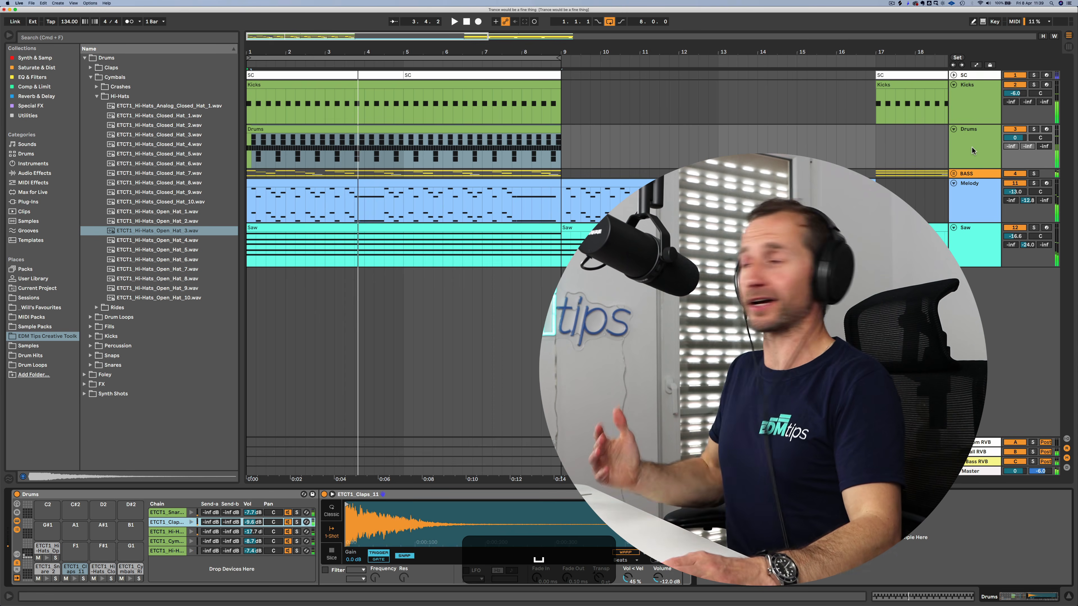
Step: Insert a new audio track below the Drums MIDI track and name it Drums
click(972, 146)
key(super+t)
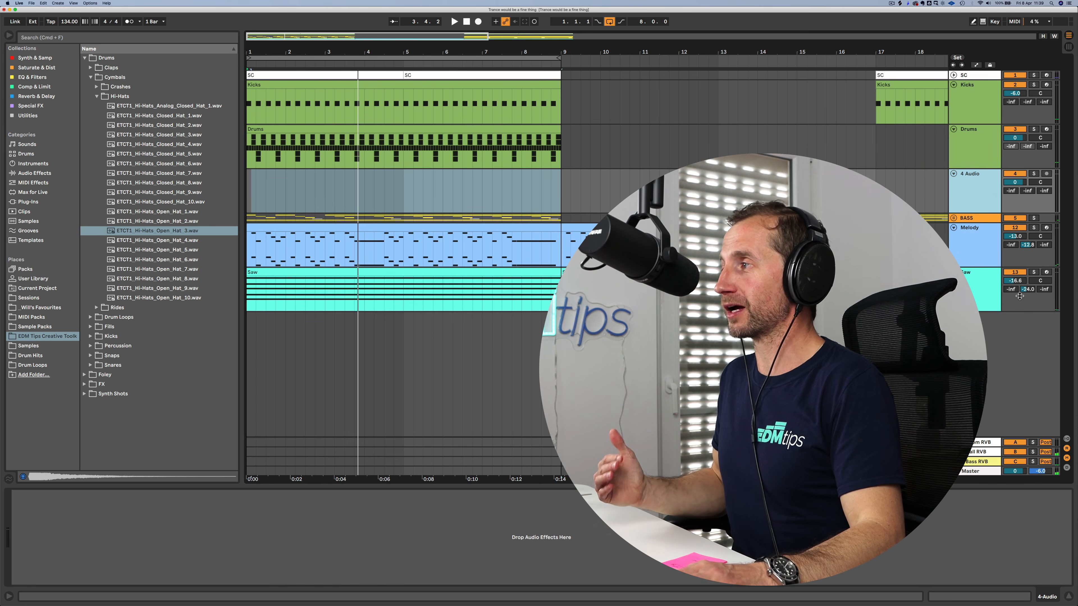
click(978, 189)
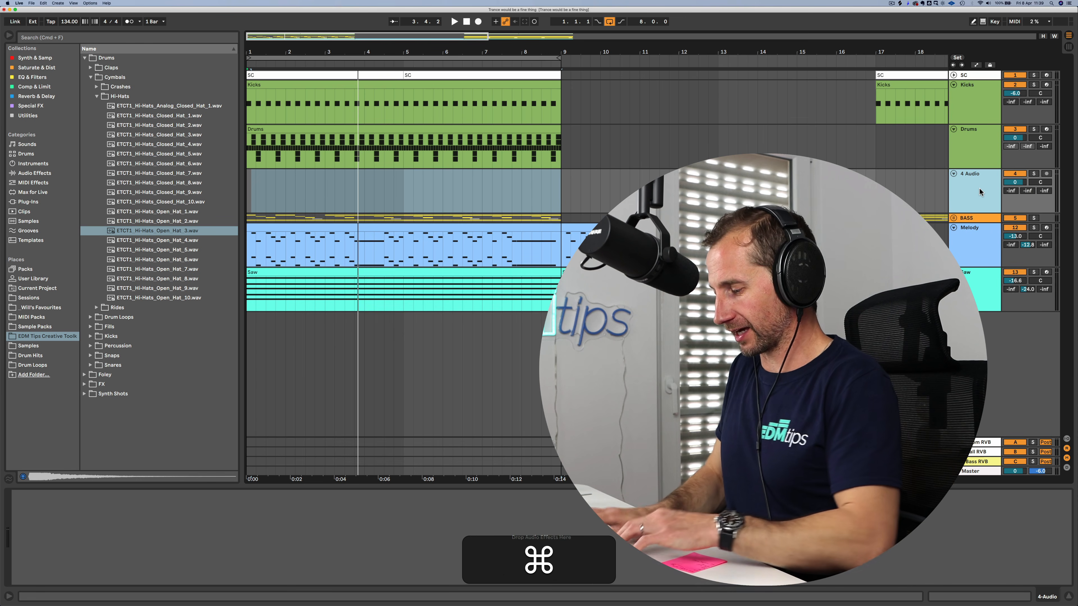
key(super+r)
text(Drums)
key(Return)
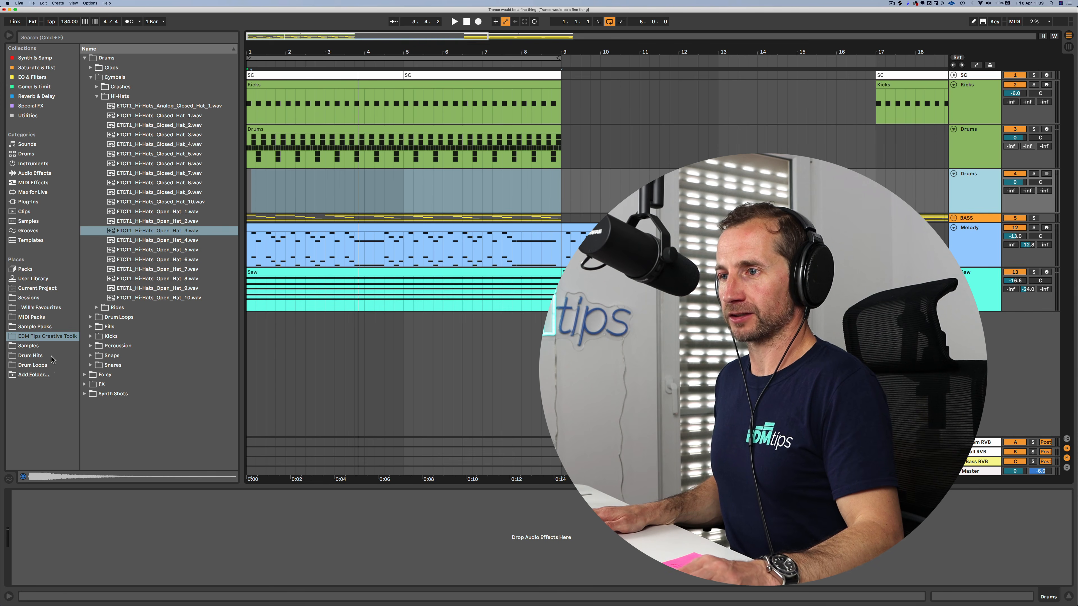
Step: Open the VEH3 Houseloops 128BPM folder under House / Techno in Drum Loops and preview loops 001 to 004
click(45, 365)
click(116, 82)
key(Right)
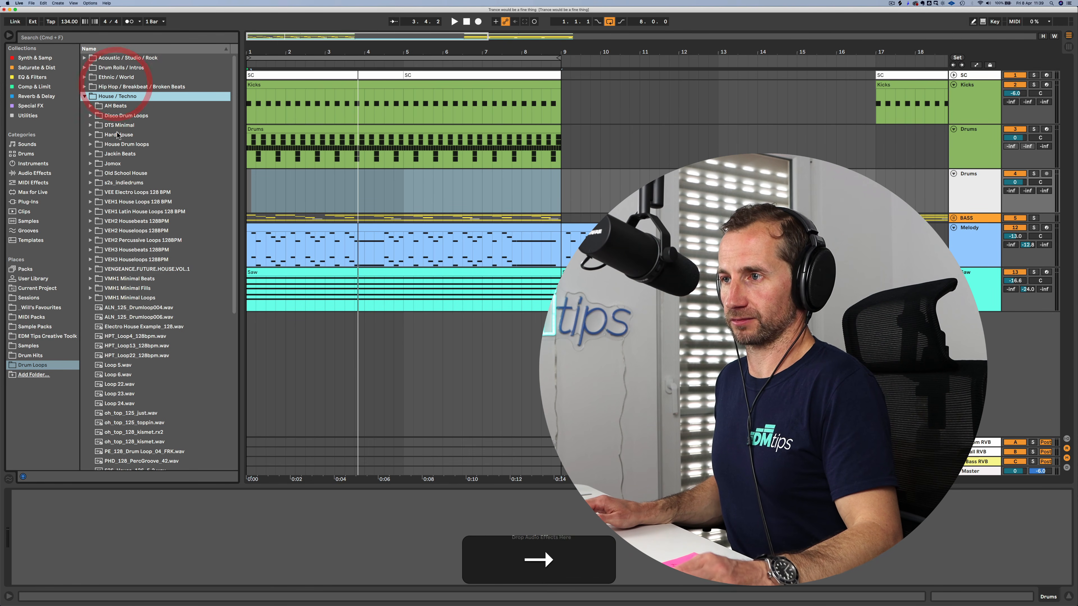
click(137, 251)
key(Down)
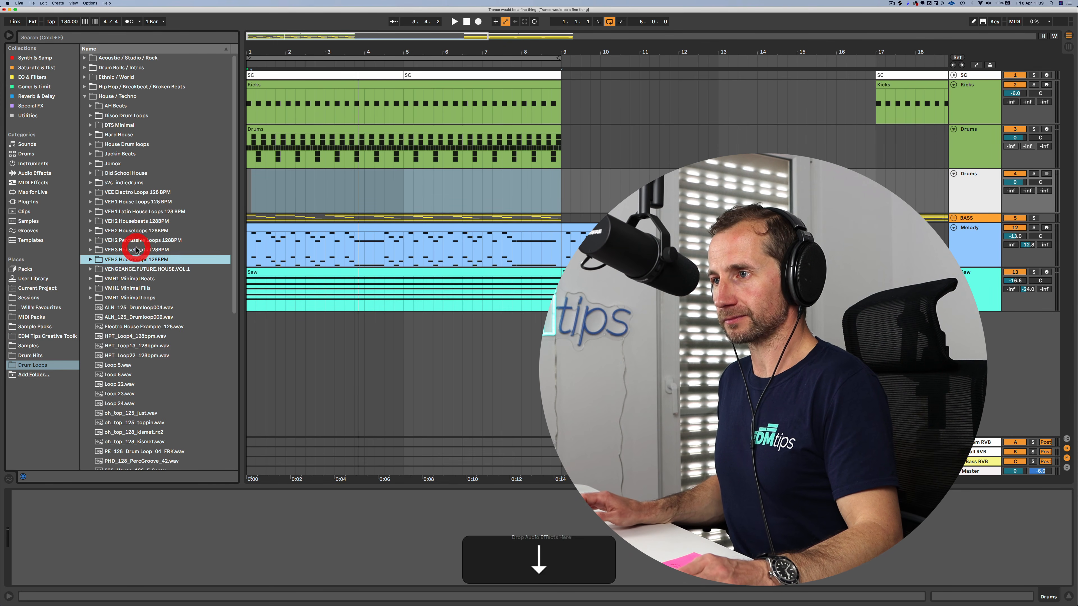
key(Right)
key(Down)
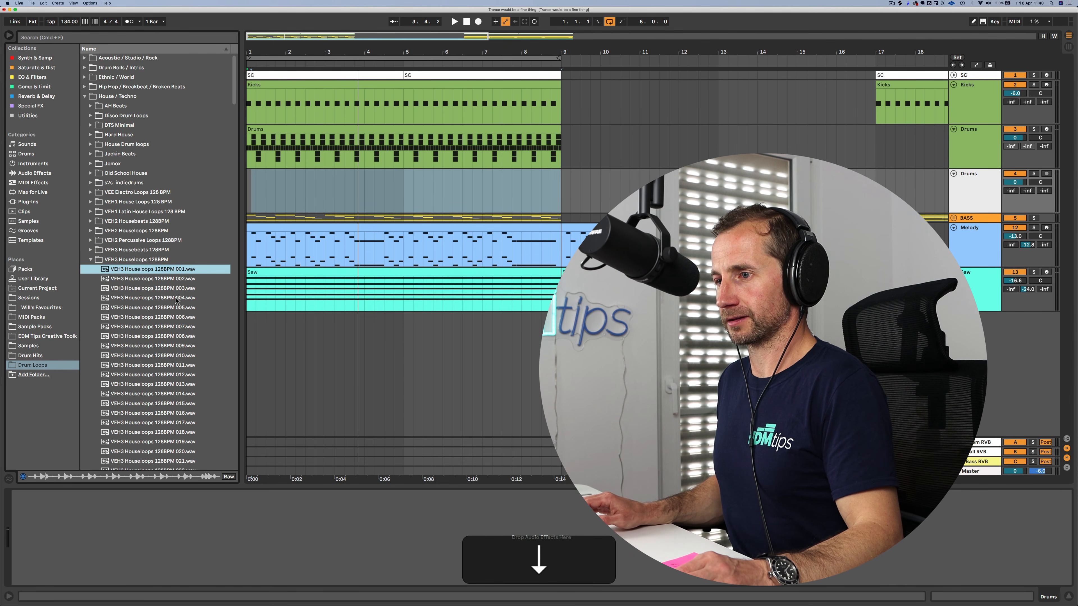
key(Down)
key(Down)
key(Down)
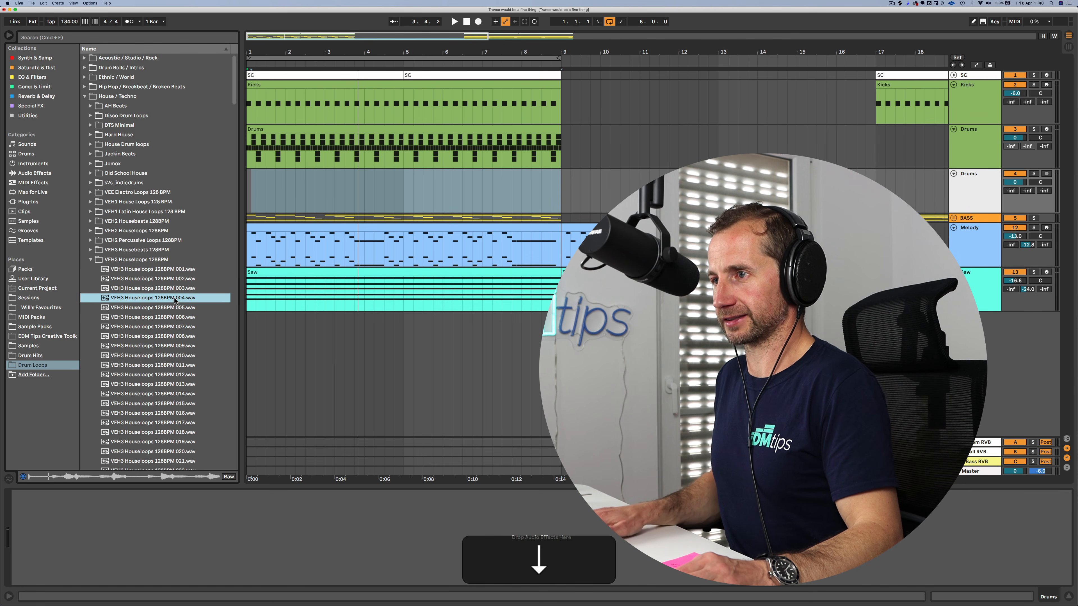
Step: Play the arrangement from bar 1 and audition house loops 004 to 006 against it
click(249, 190)
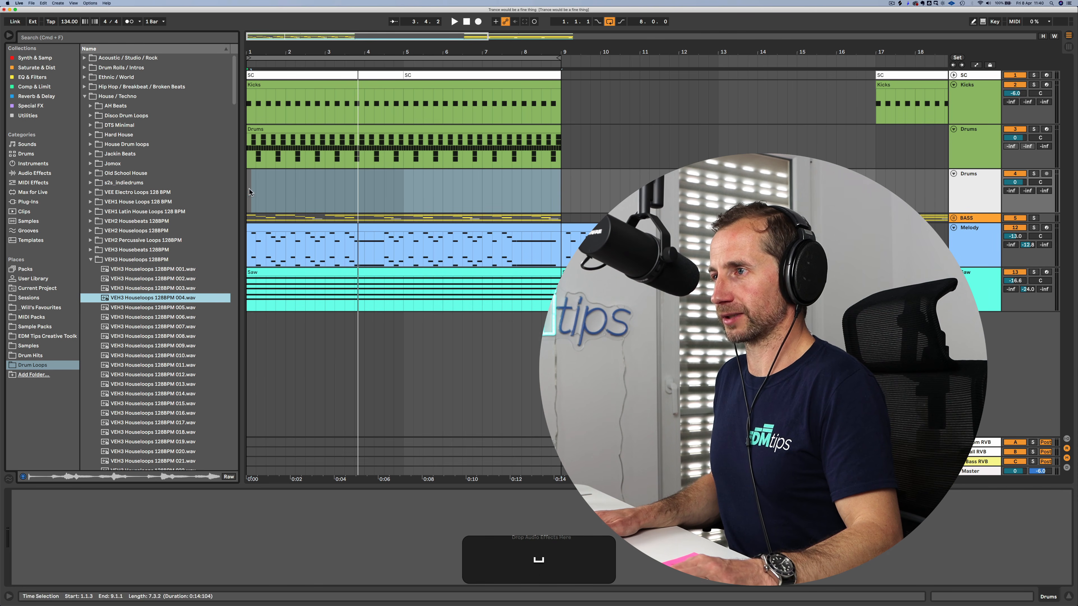
key(space)
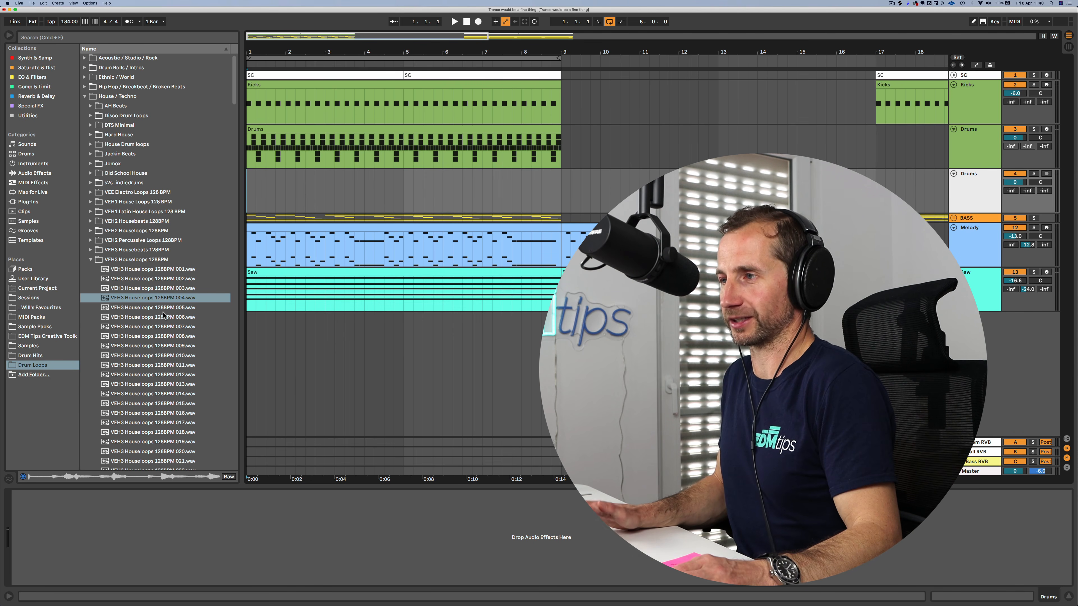
key(space)
click(149, 300)
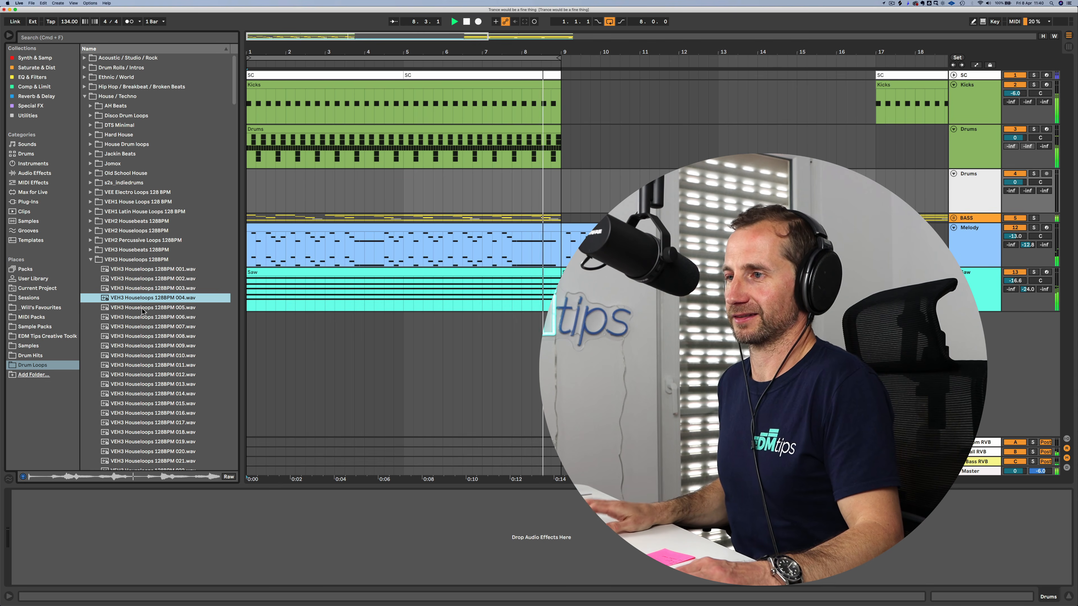
key(Down)
key(Down)
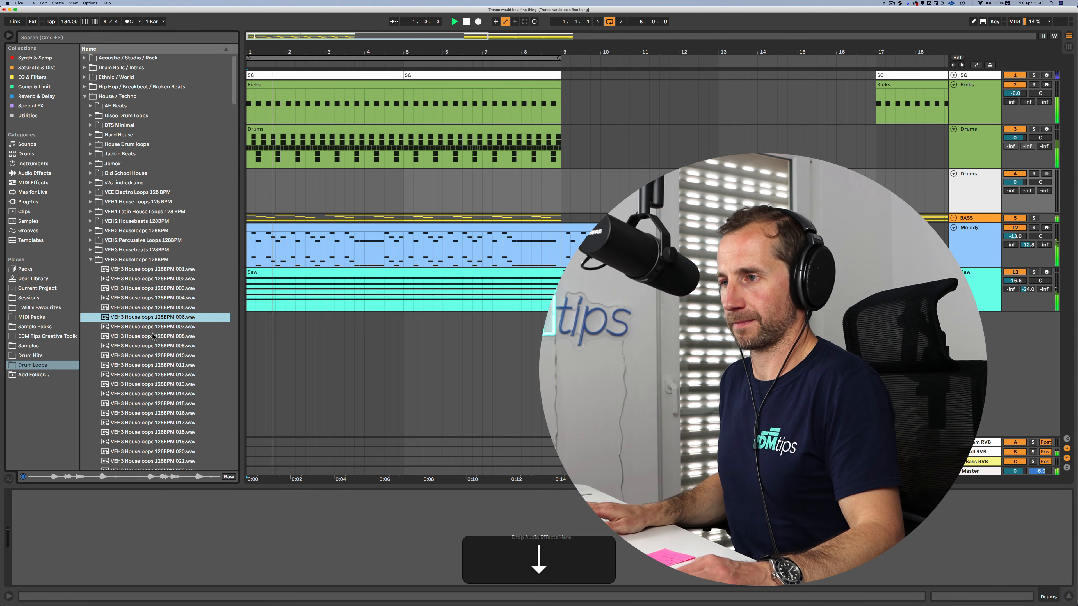
Step: Audition further house loops from the folder over the playing arrangement, comparing 059, 062 and 065
scroll(151, 348, down, 3)
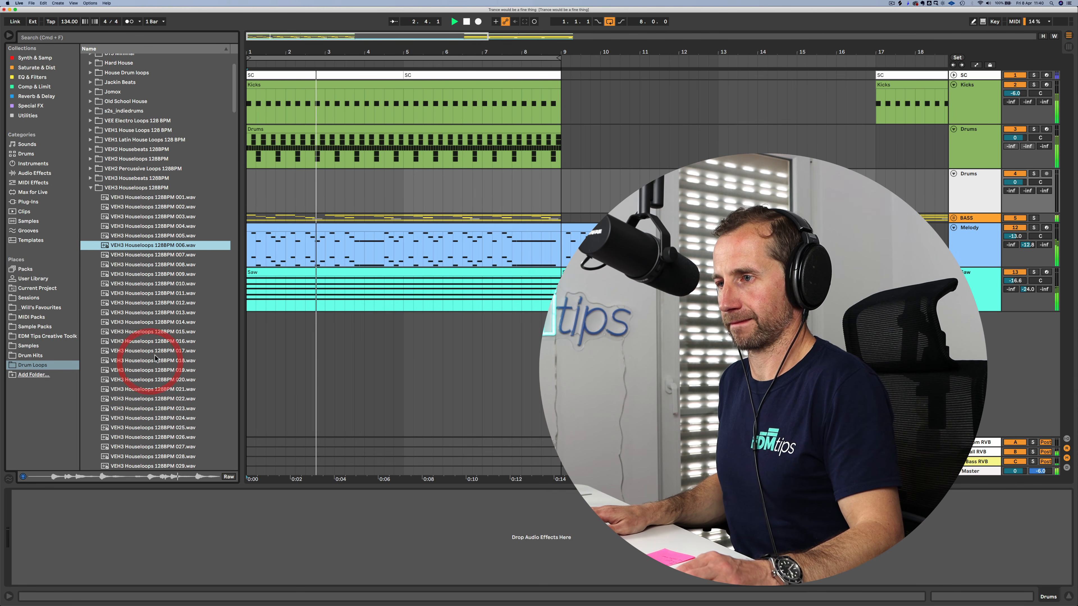
click(152, 352)
drag(233, 102, 235, 144)
click(170, 347)
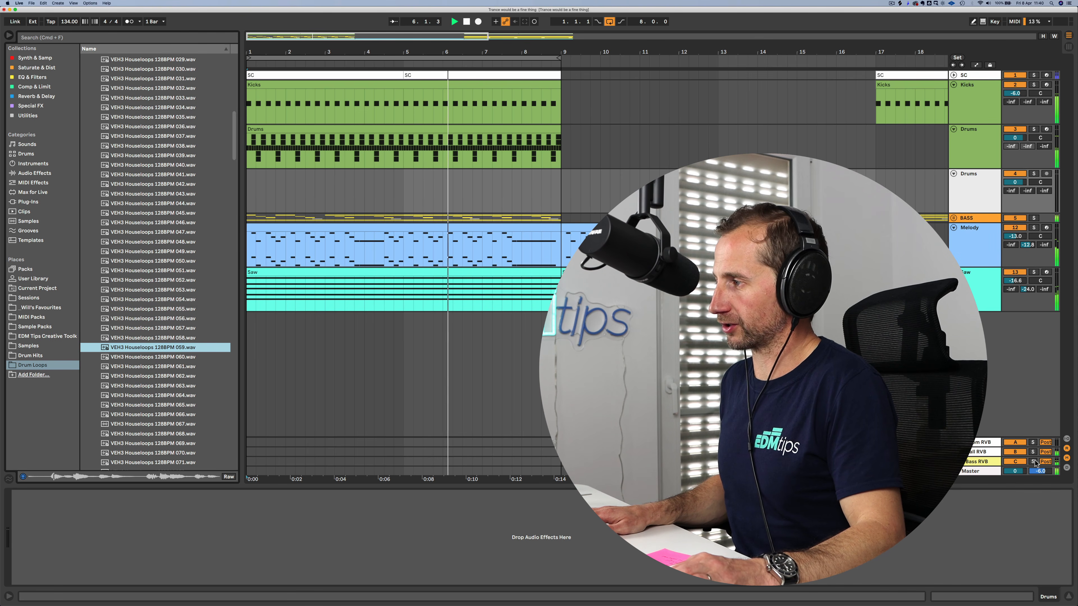
click(1043, 472)
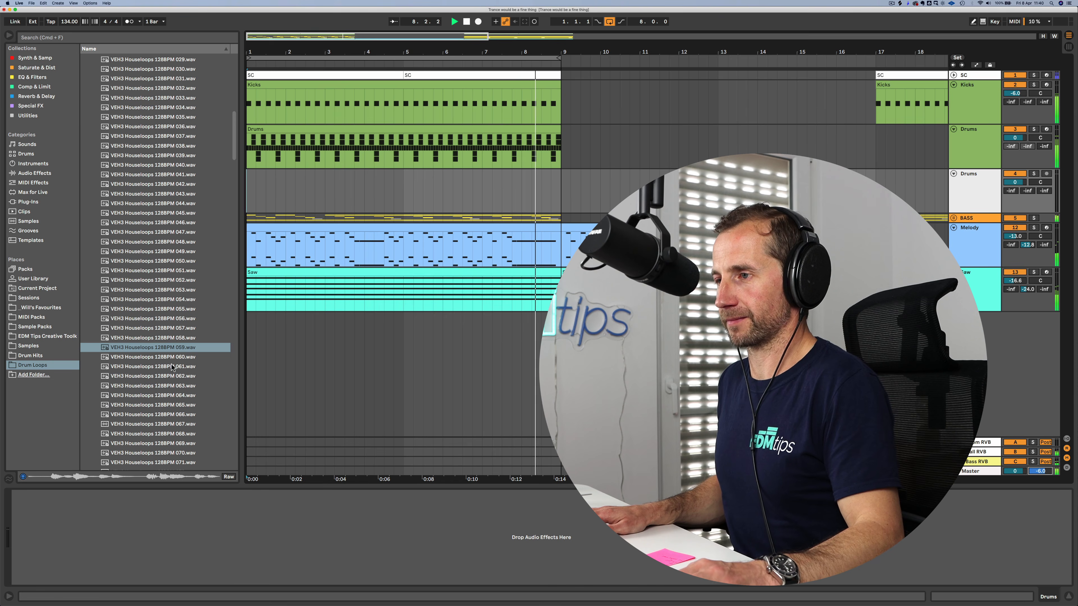
click(170, 376)
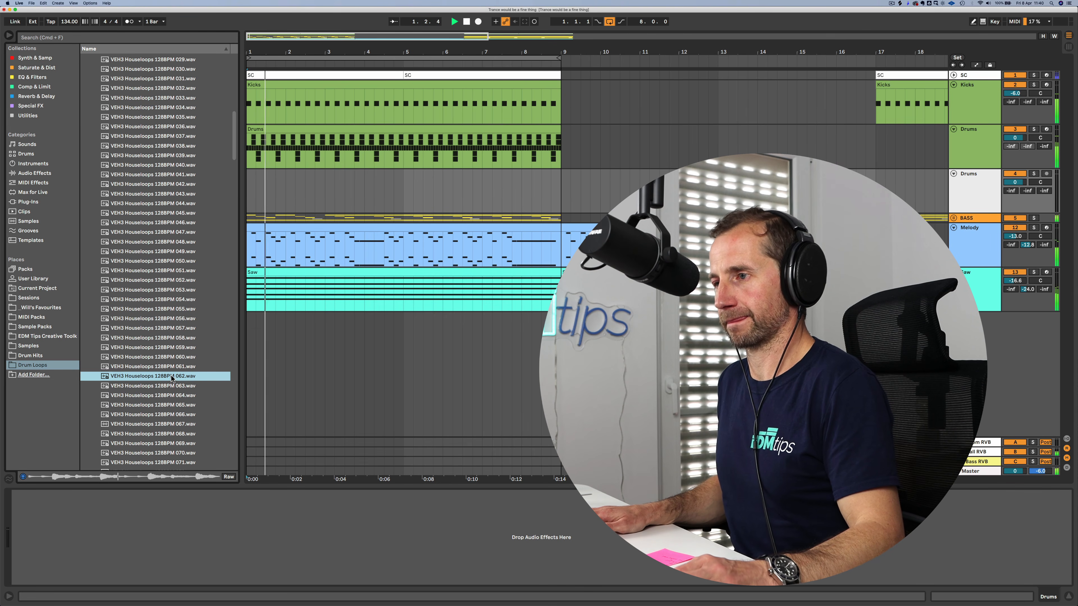
click(172, 406)
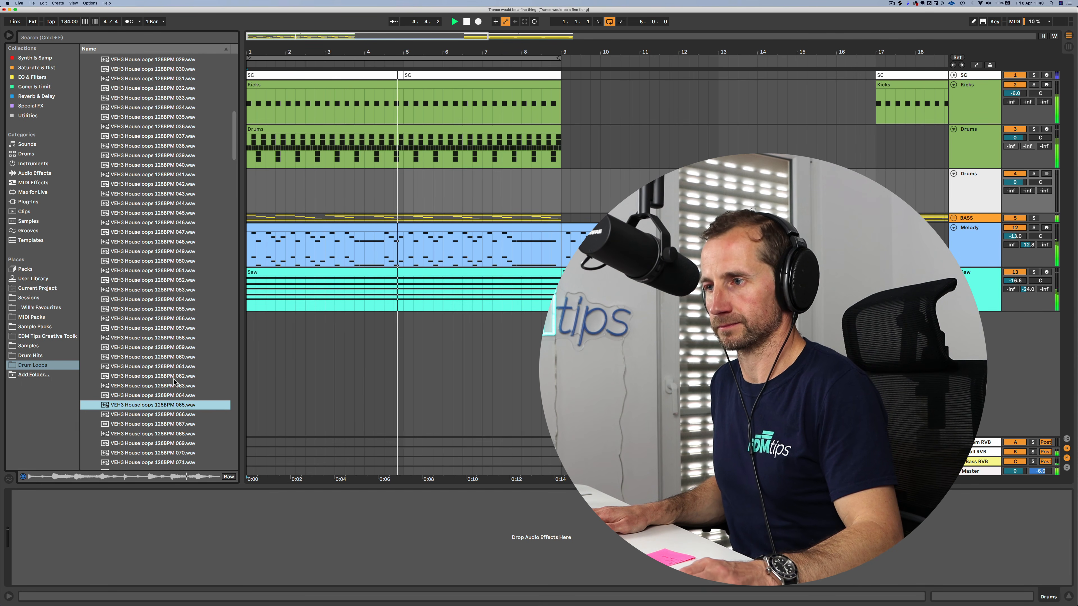
click(170, 376)
click(170, 405)
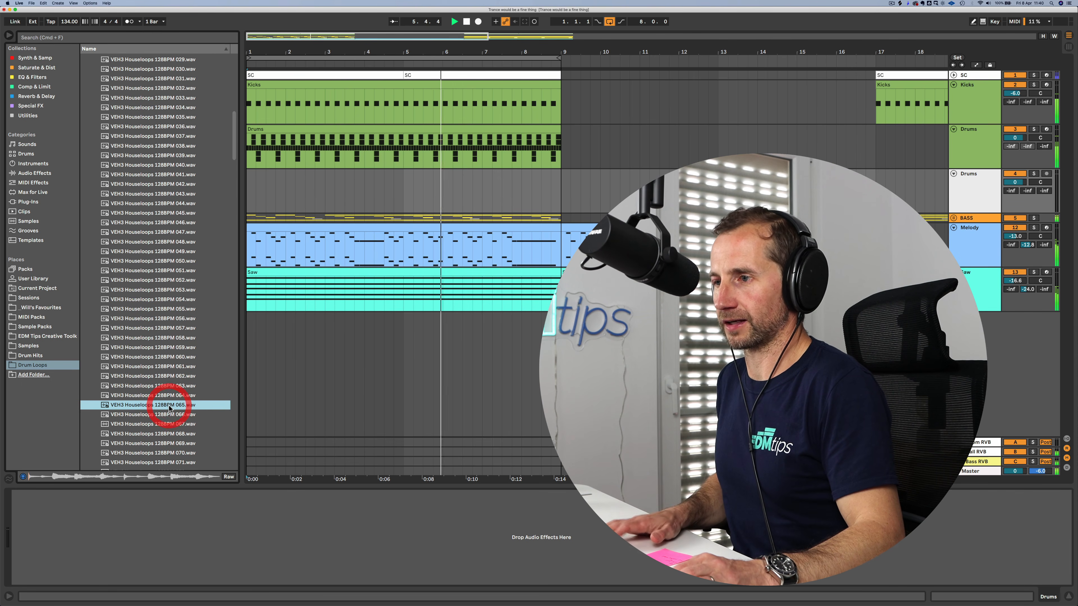
Step: Place VEH3 Houseloops 128BPM 065 across bars 1 to 8 of the new audio track and play it at -15 dB
key(space)
drag(270, 264, 561, 171)
drag(1015, 183, 1015, 221)
key(space)
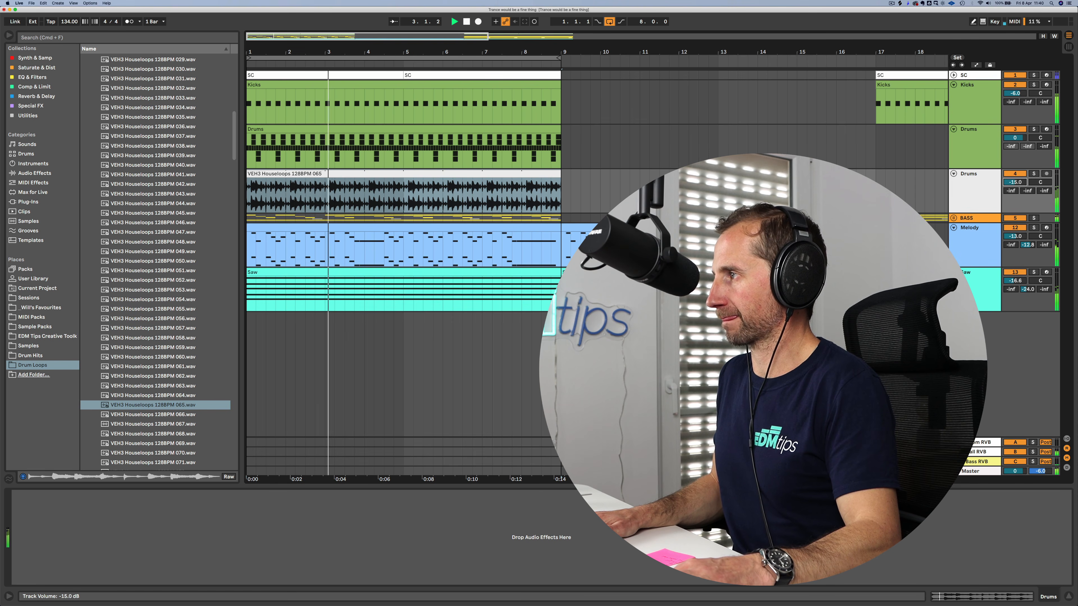
Step: Set the loop track's volume to -13.9 dB and rename the track Drum Loop
click(977, 160)
click(976, 186)
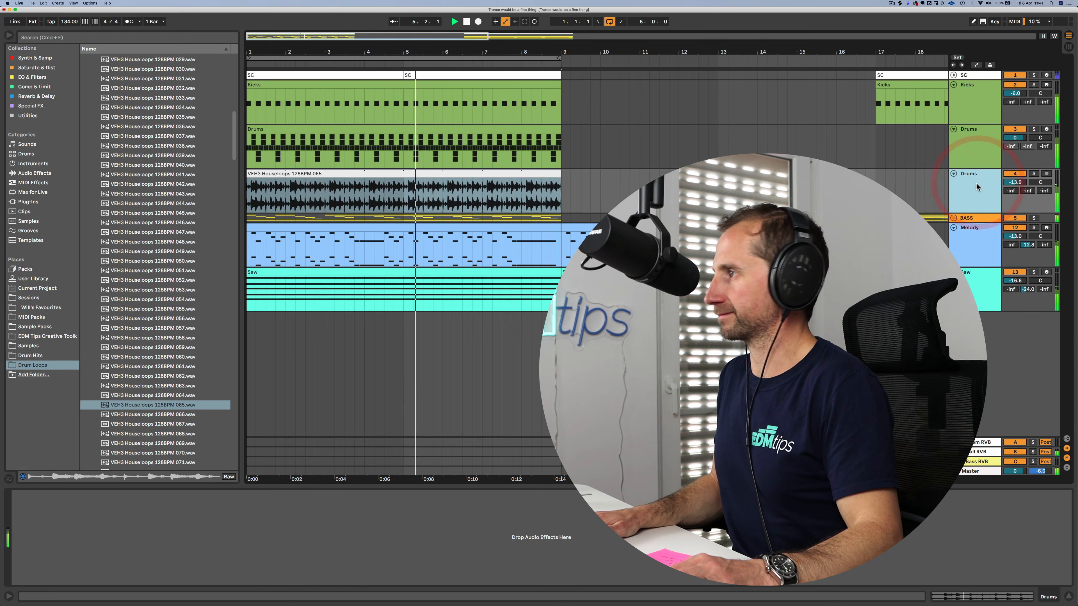
key(cmd+r)
text(D)
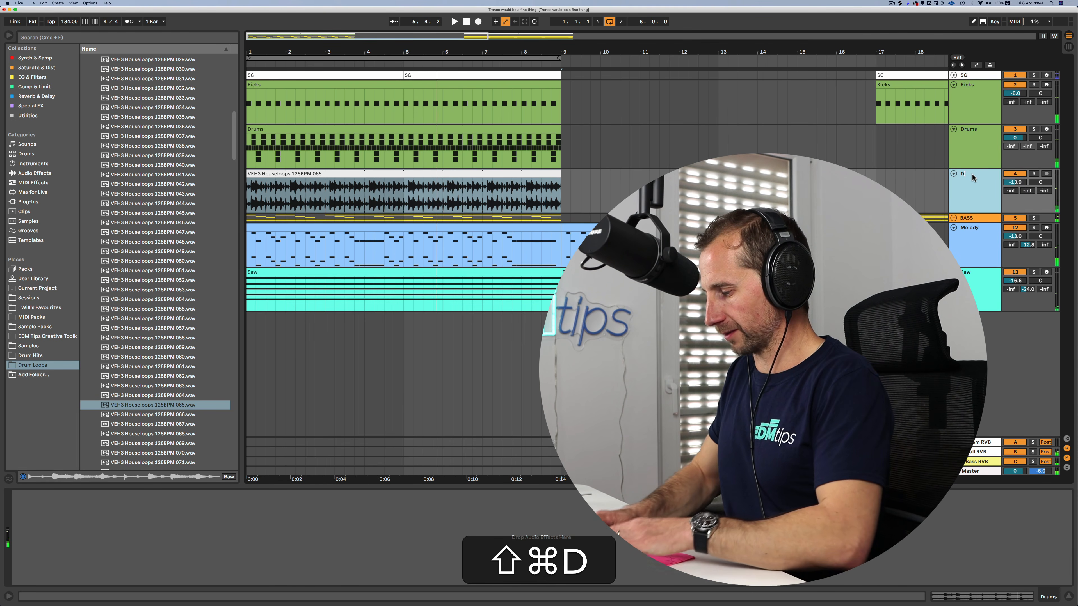
text(rum Loop)
key(Return)
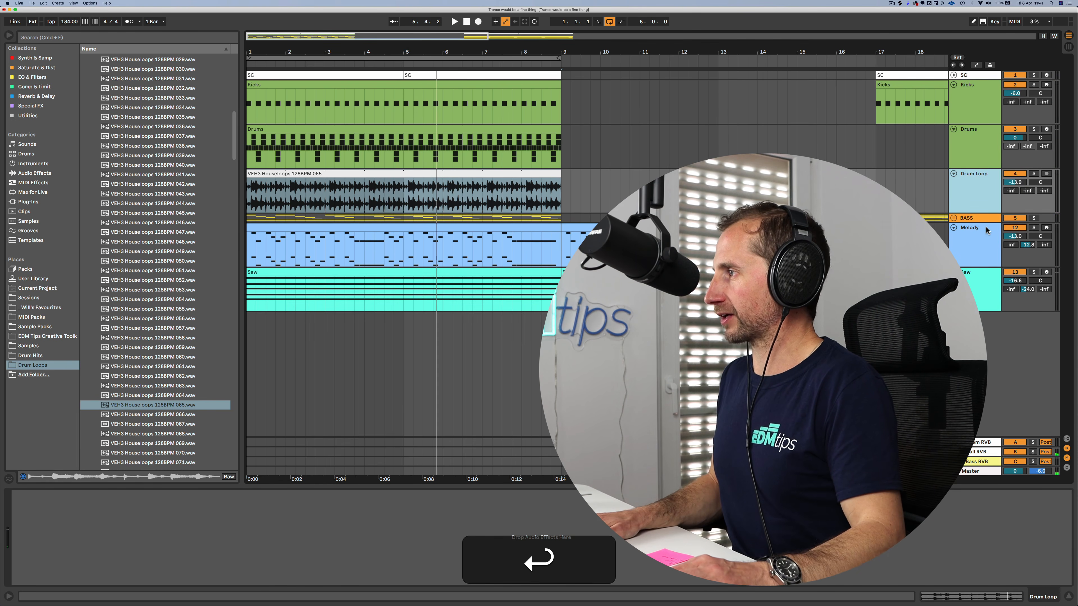
Step: Mute the Melody, Saw, Drum Loop and Drums tracks and play the kick and bass on their own
click(1016, 228)
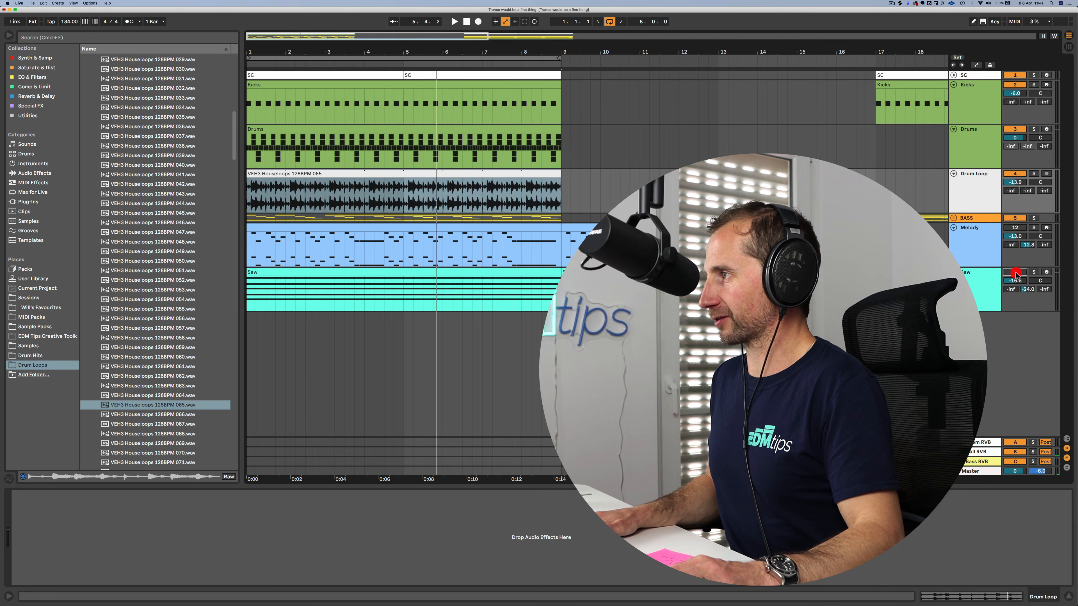
click(975, 175)
scroll(469, 102, down, 5)
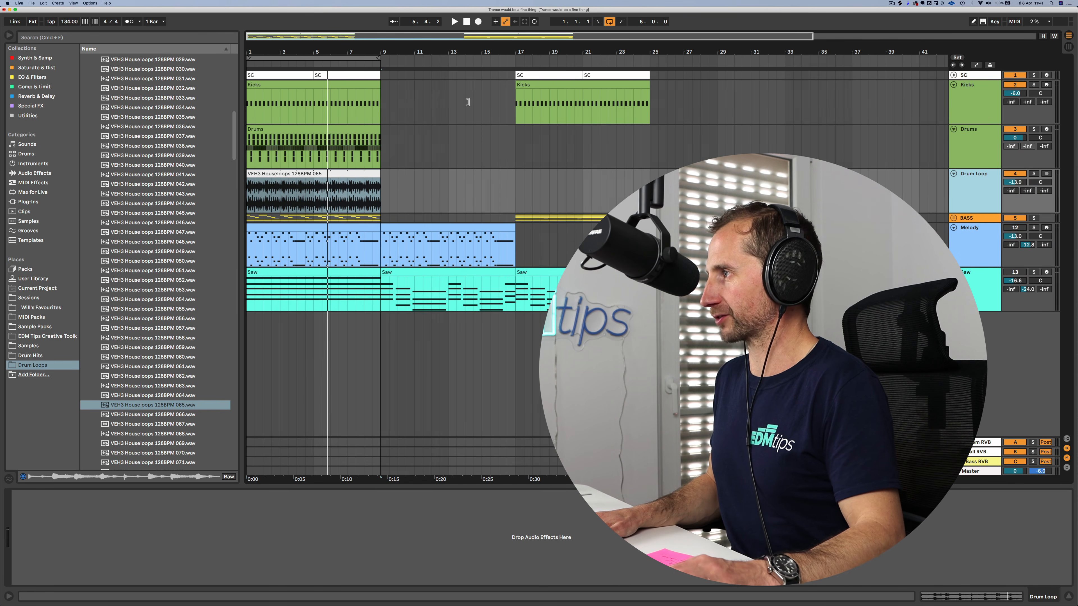
click(1015, 174)
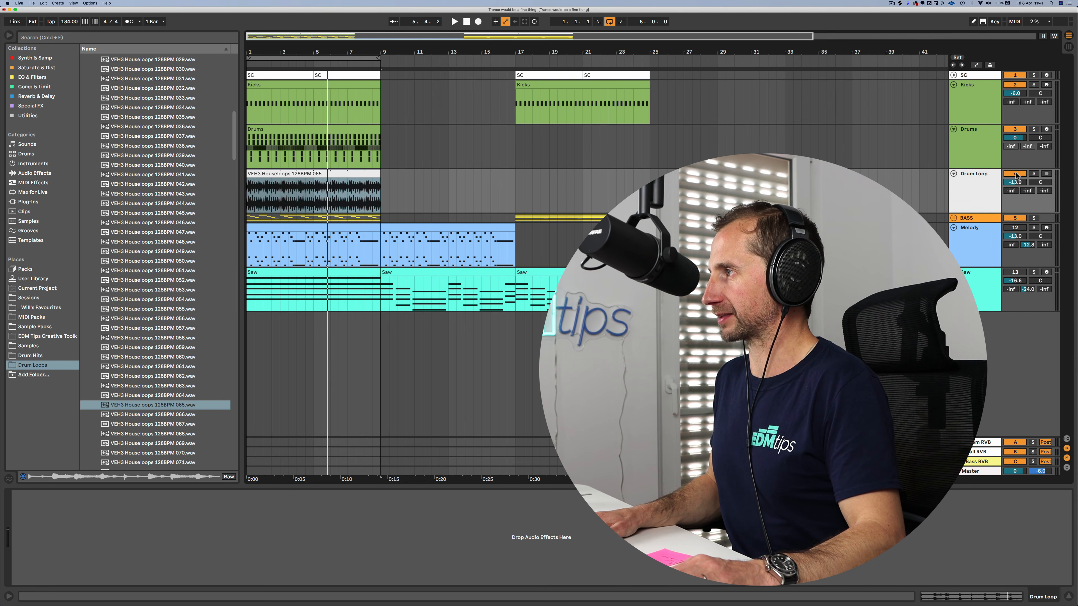
click(1014, 129)
key(space)
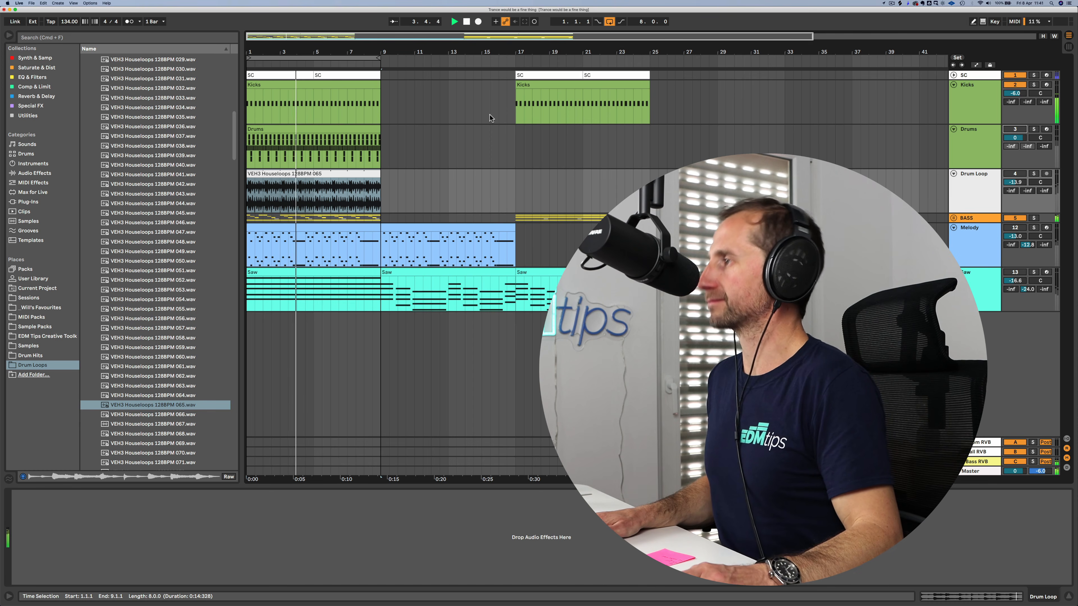
Step: Unmute Drums and Drum Loop, setting the snare to -10.2 dB, the claps to -8.4 dB and the Drum Loop track to -24 dB
click(1014, 128)
click(991, 149)
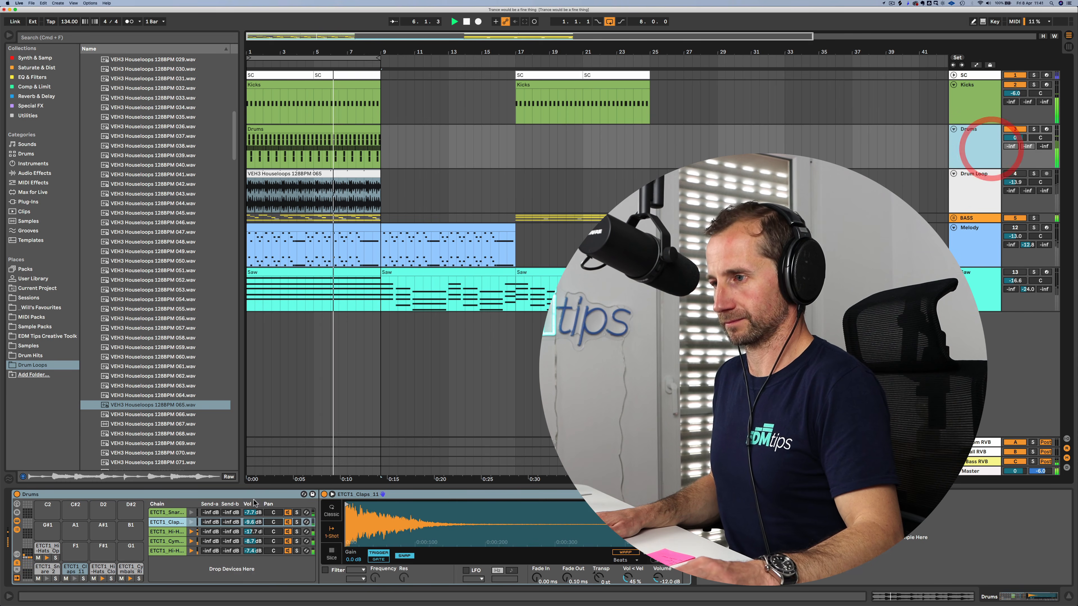
drag(250, 527, 251, 565)
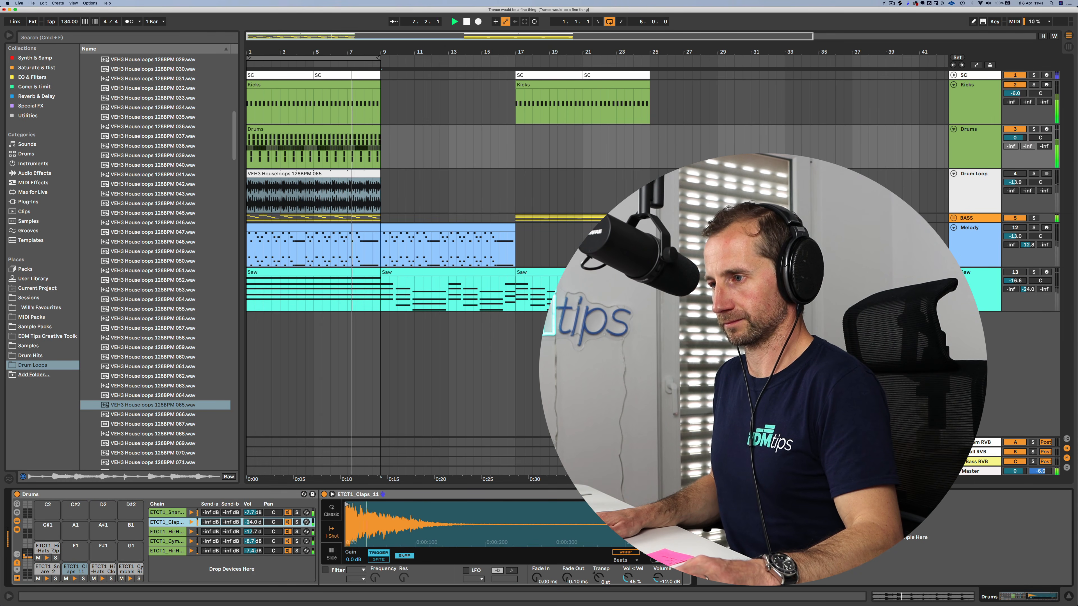
click(256, 515)
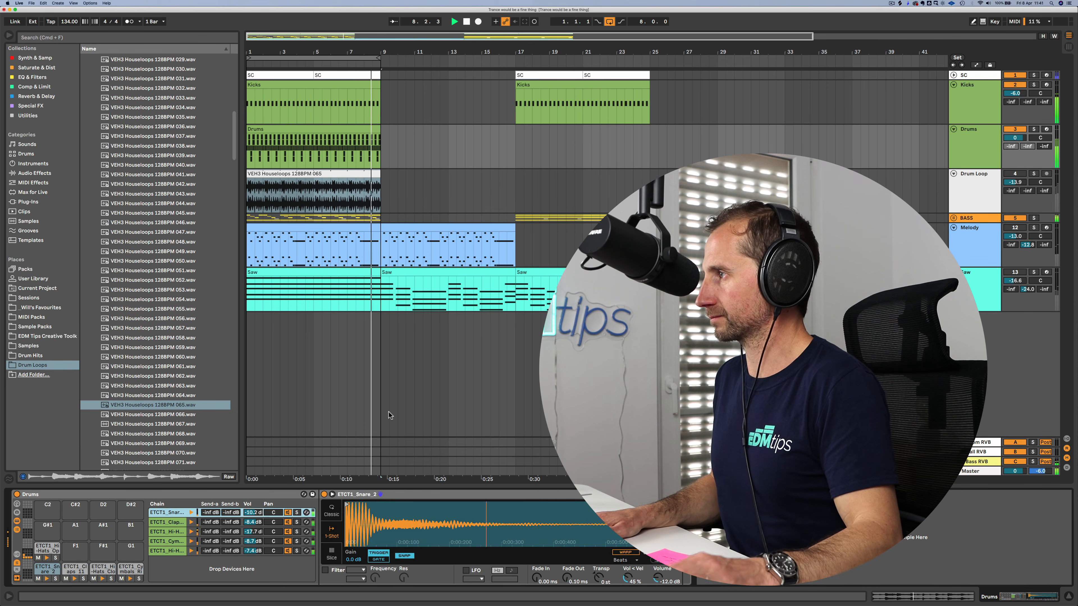
click(1010, 174)
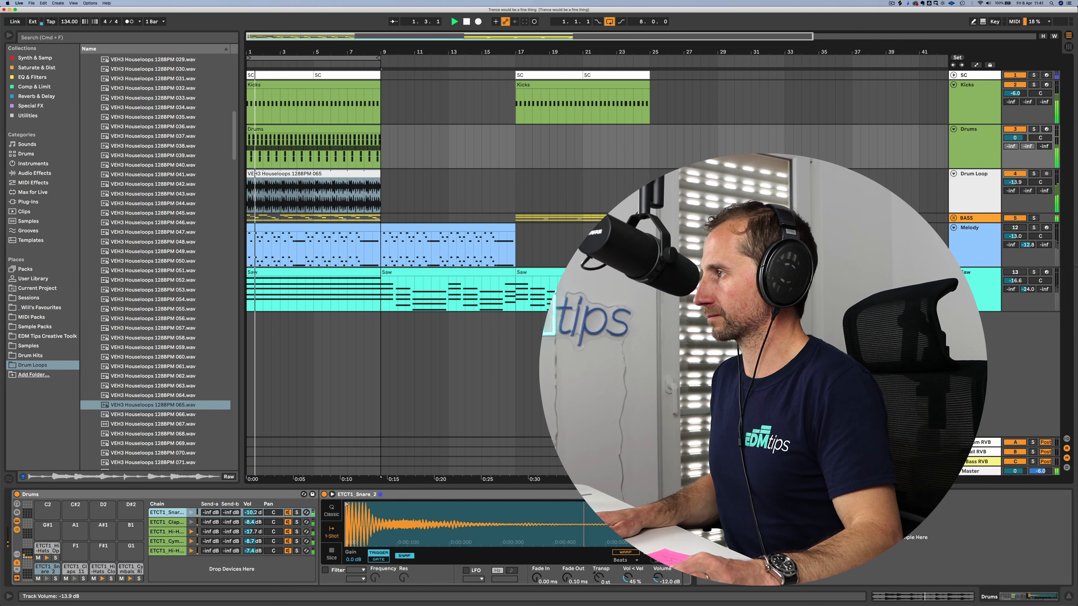
drag(1015, 182, 1015, 184)
Step: Colour the Drum Loop track and its clip green to match the other drums, stop playback and save the set
click(975, 184)
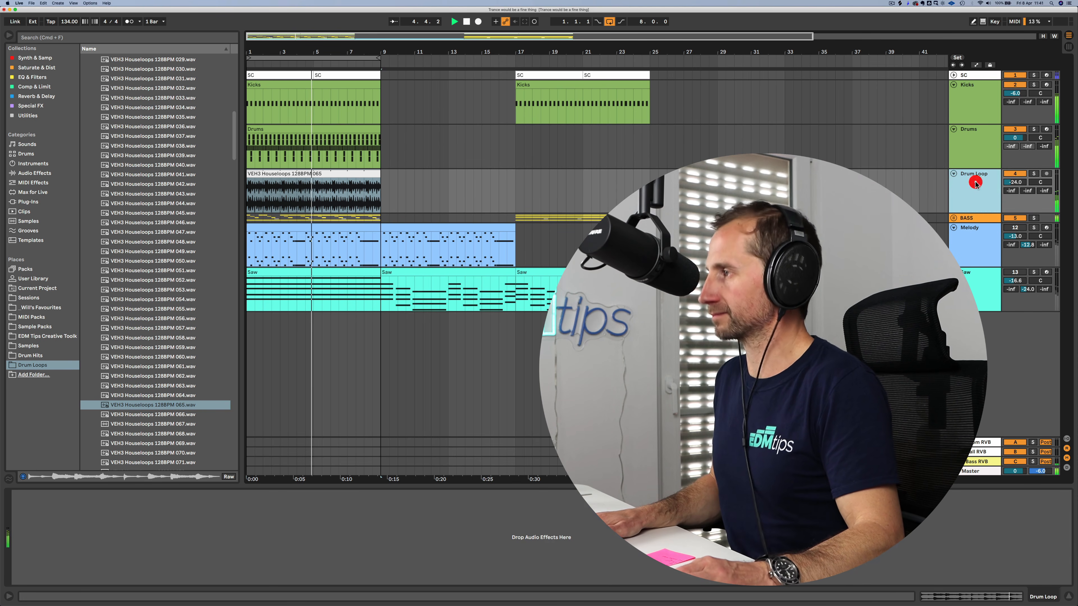
right_click(975, 184)
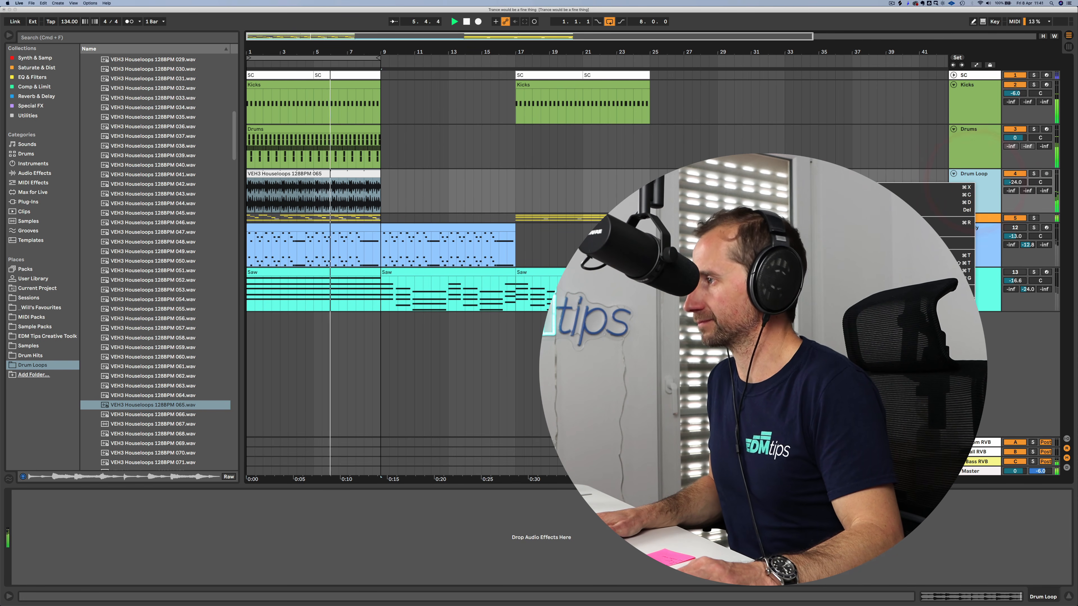
click(908, 340)
key(space)
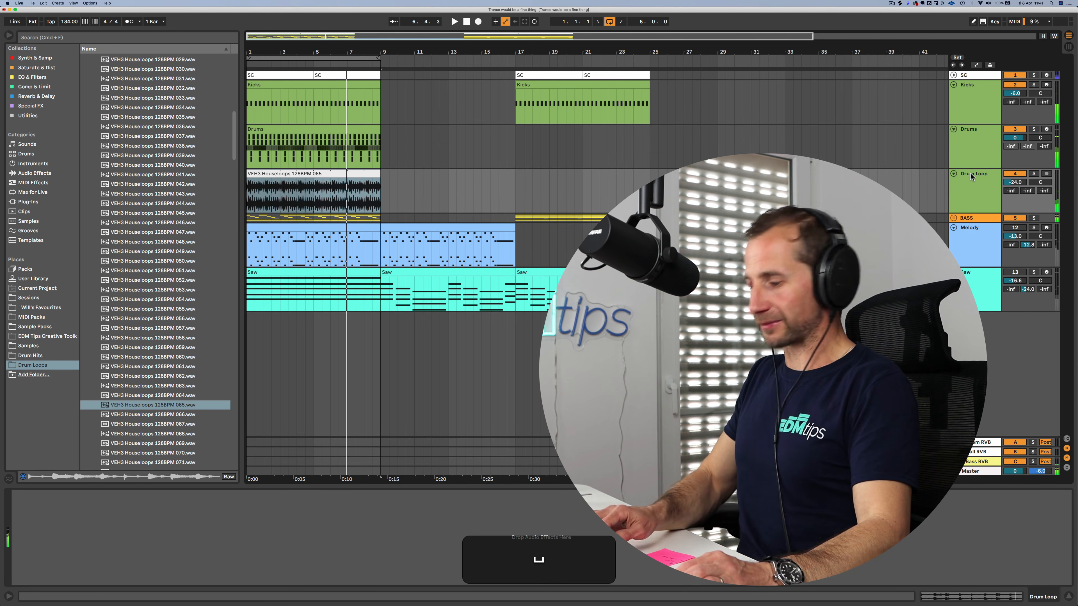
key(super+s)
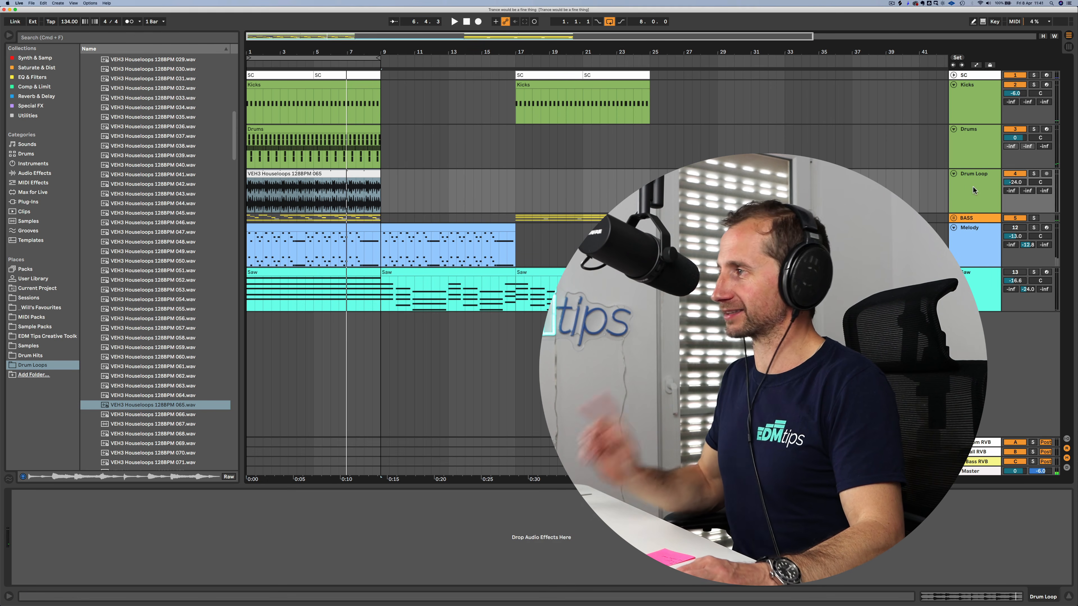
right_click(971, 177)
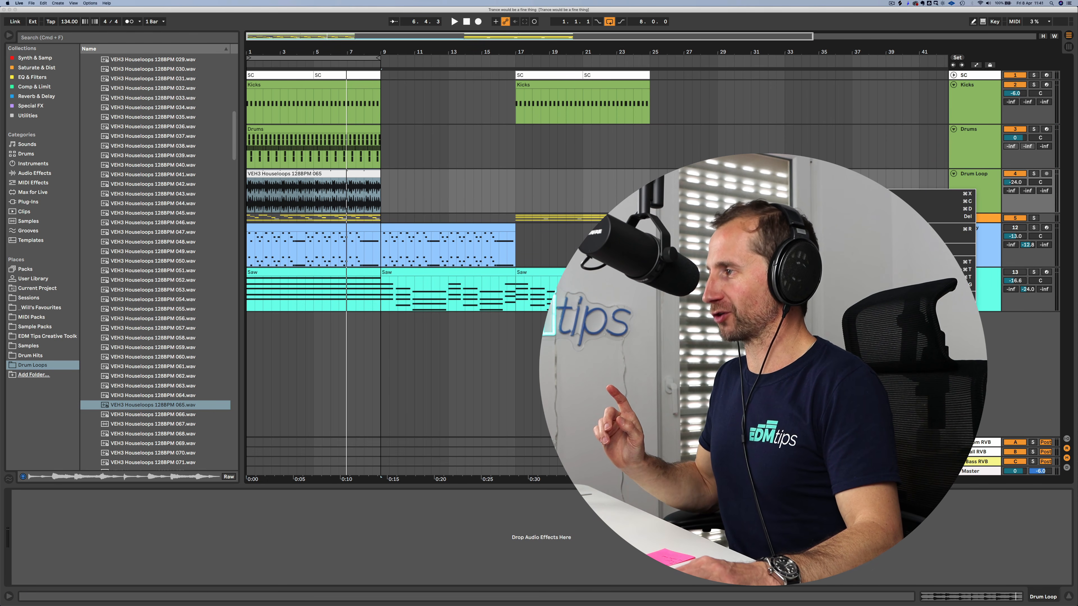
click(923, 315)
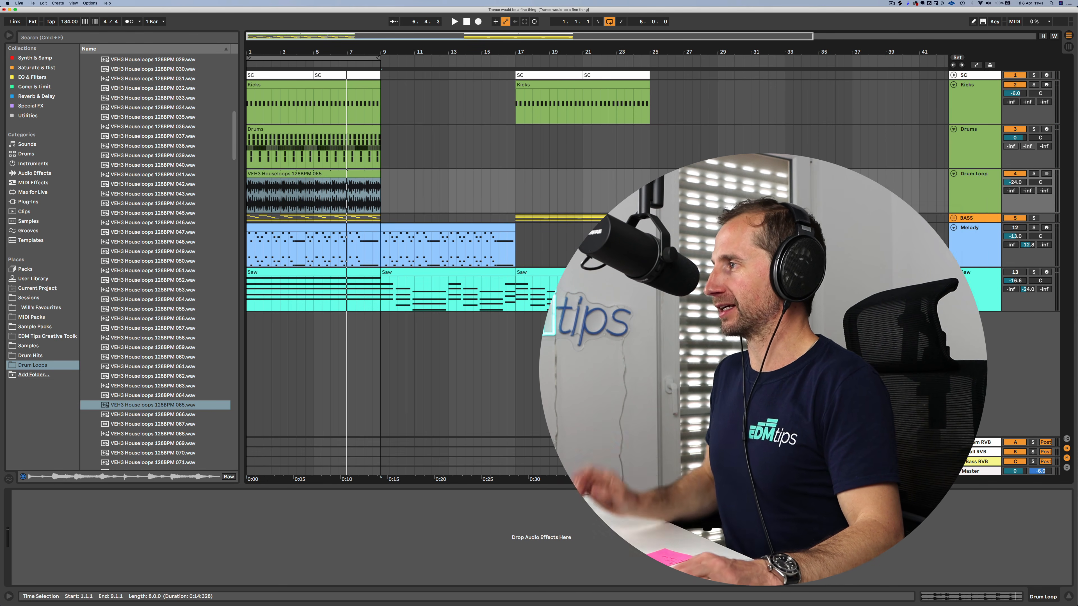
Step: Collapse the Drum Loop, Drums and Kicks tracks in the arrangement
click(954, 174)
click(954, 130)
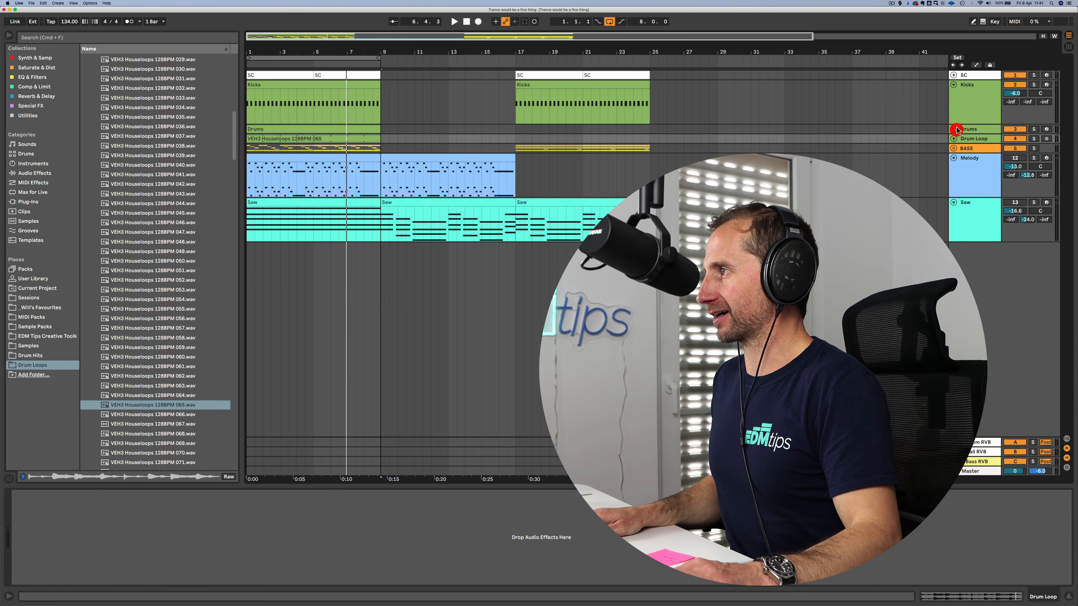
click(955, 85)
Step: Colour the Vox track violet and extend the arrangement loop to 32 bars from bar 1
click(980, 176)
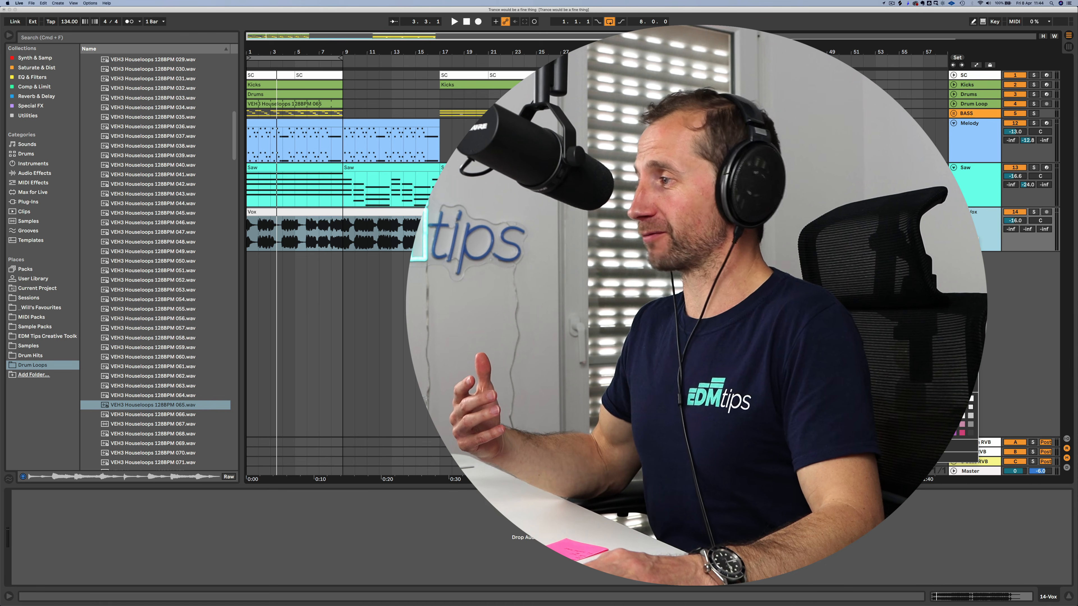
click(953, 398)
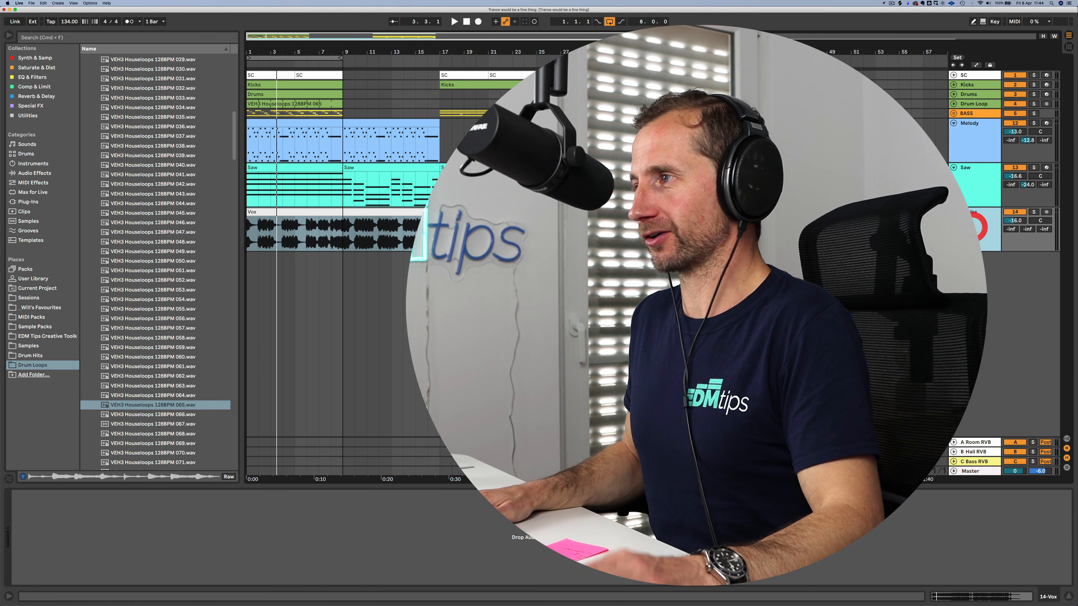
drag(408, 53, 408, 25)
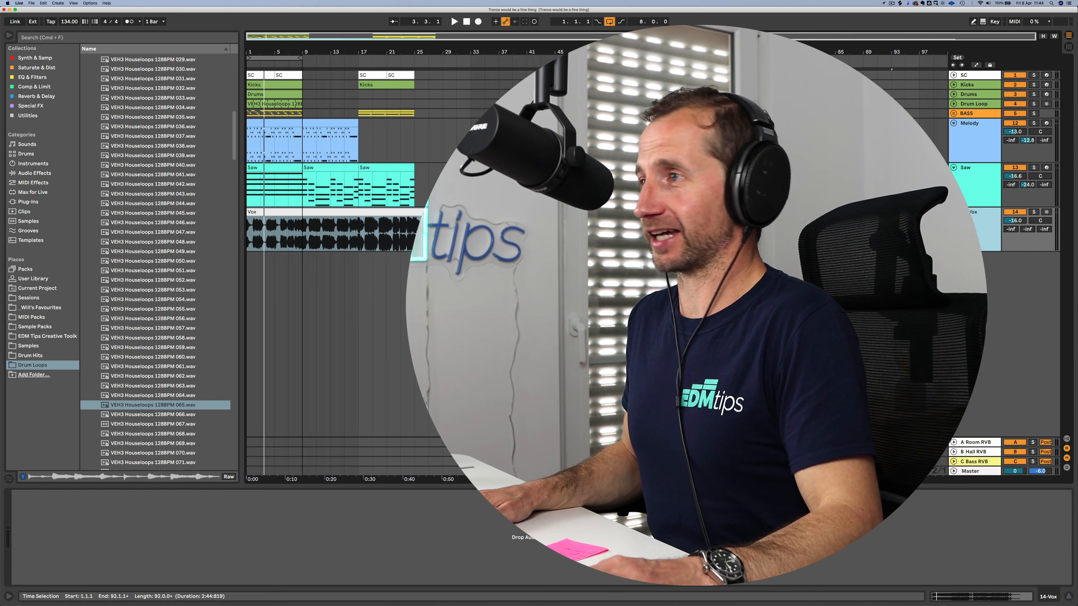
drag(297, 59, 471, 60)
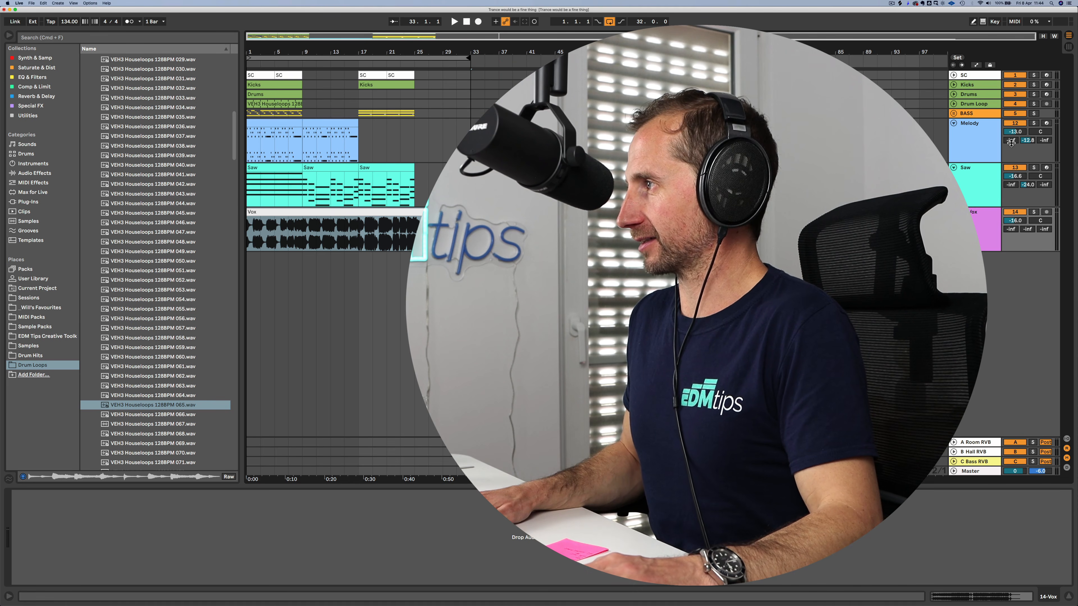
Step: Mute the Melody, Saw, Drums and Drum Loop tracks and play the vocal looped over the first eight bars
click(1013, 124)
click(1013, 169)
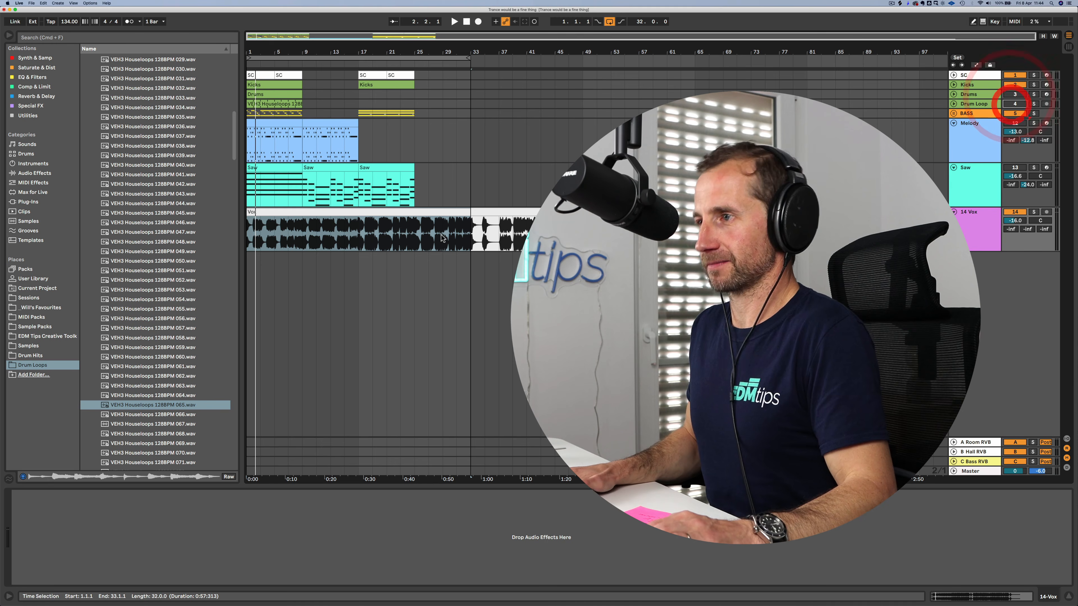
key(space)
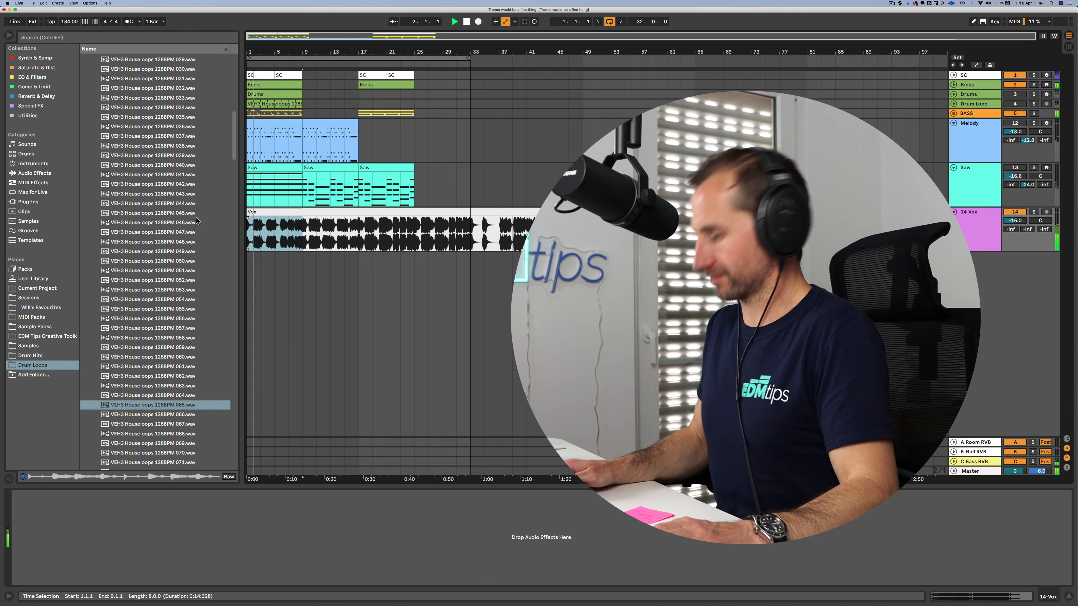
key(ctrl+l)
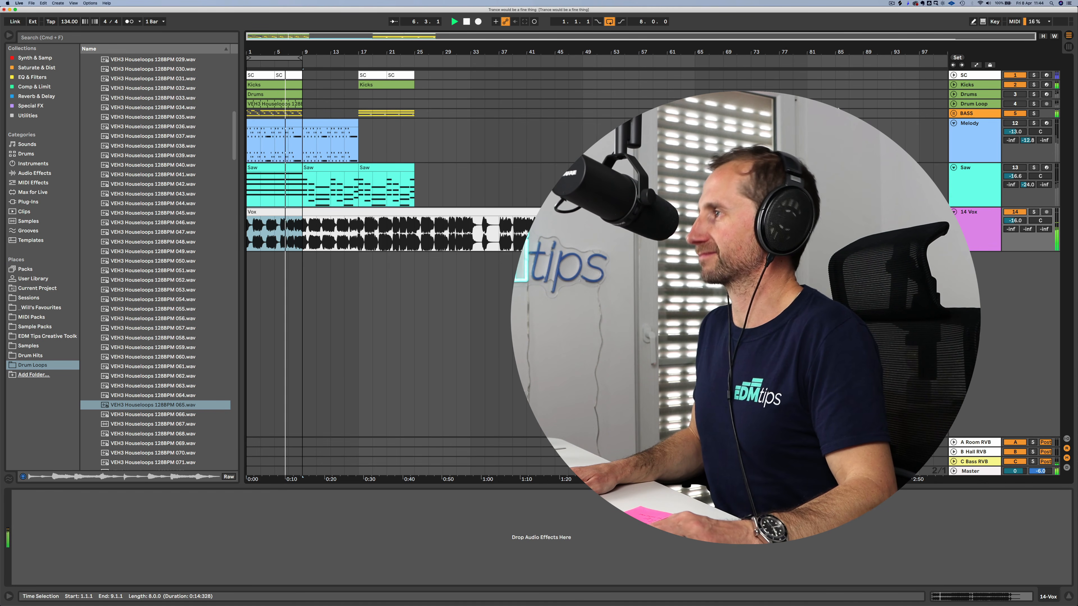
Step: Unmute the Drums, Drum Loop and Saw tracks and set the Saw's Wavetable filter frequency to 1.11 kHz
click(1012, 95)
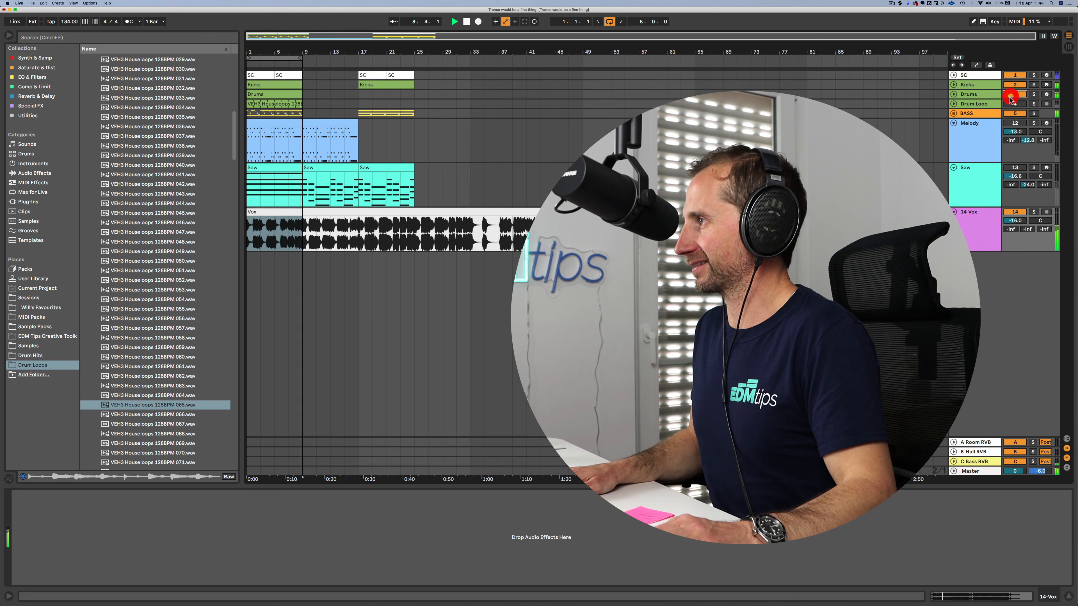
click(1013, 104)
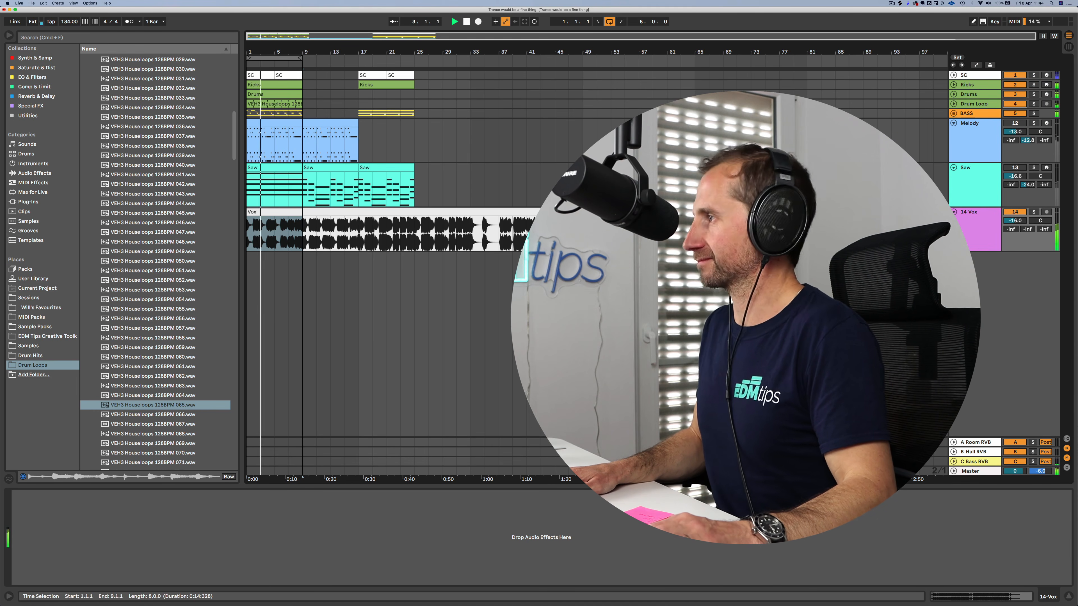
click(1014, 172)
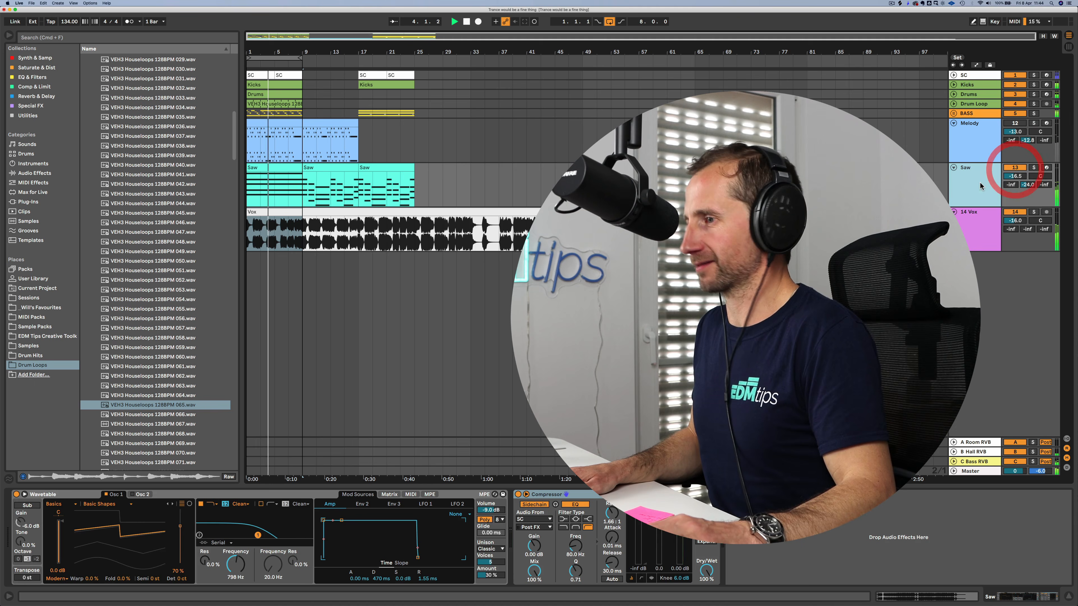
drag(231, 573, 232, 568)
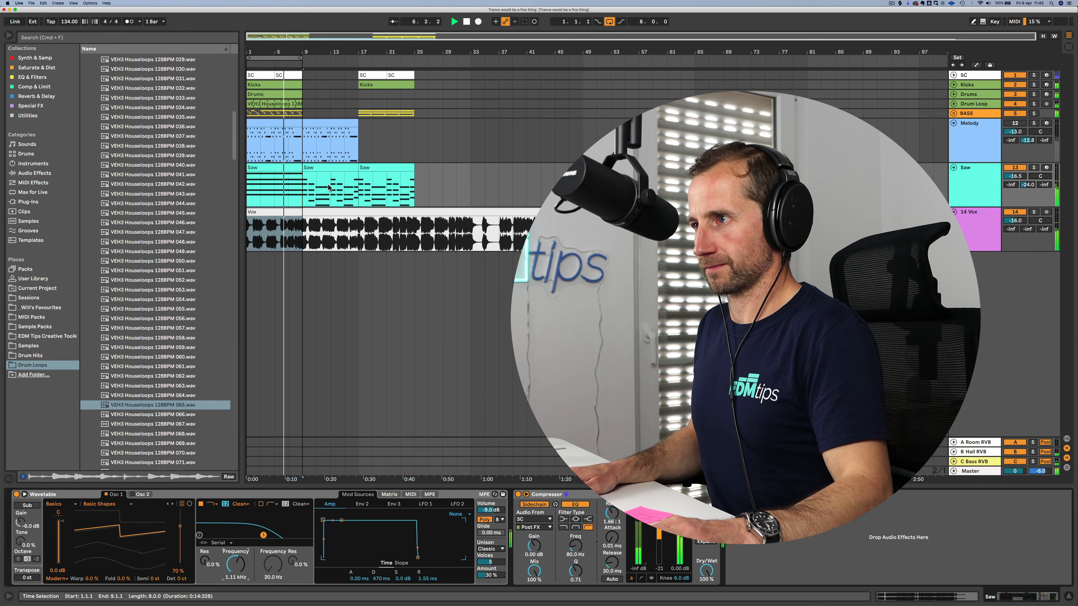
Step: Move everything from bar 9 onwards on the tracks above Vox to start at bar 25, and set the loop length to 18 bars
click(303, 123)
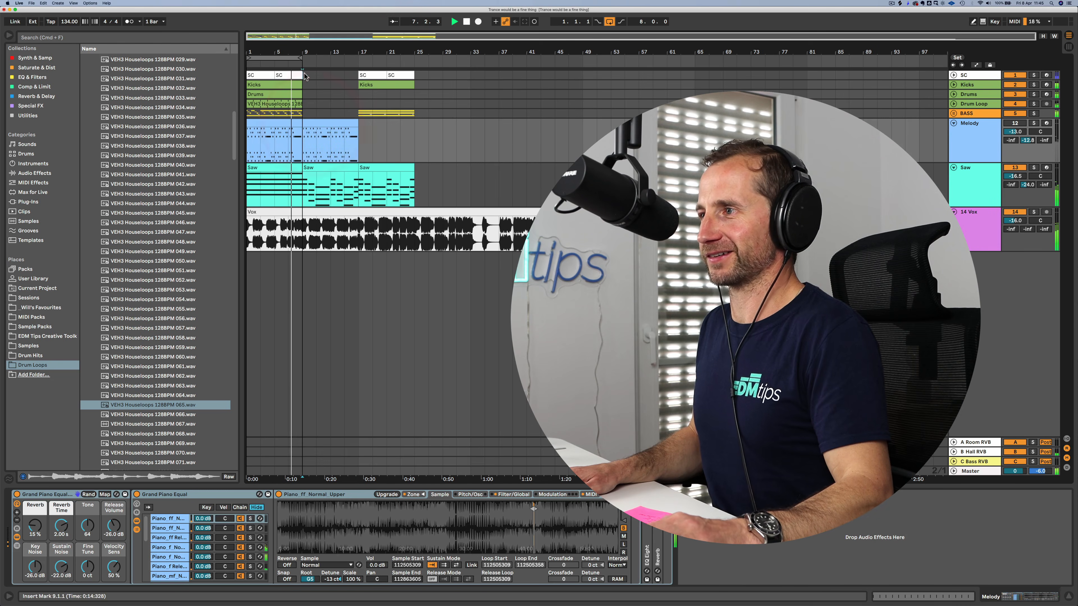
drag(304, 76, 428, 182)
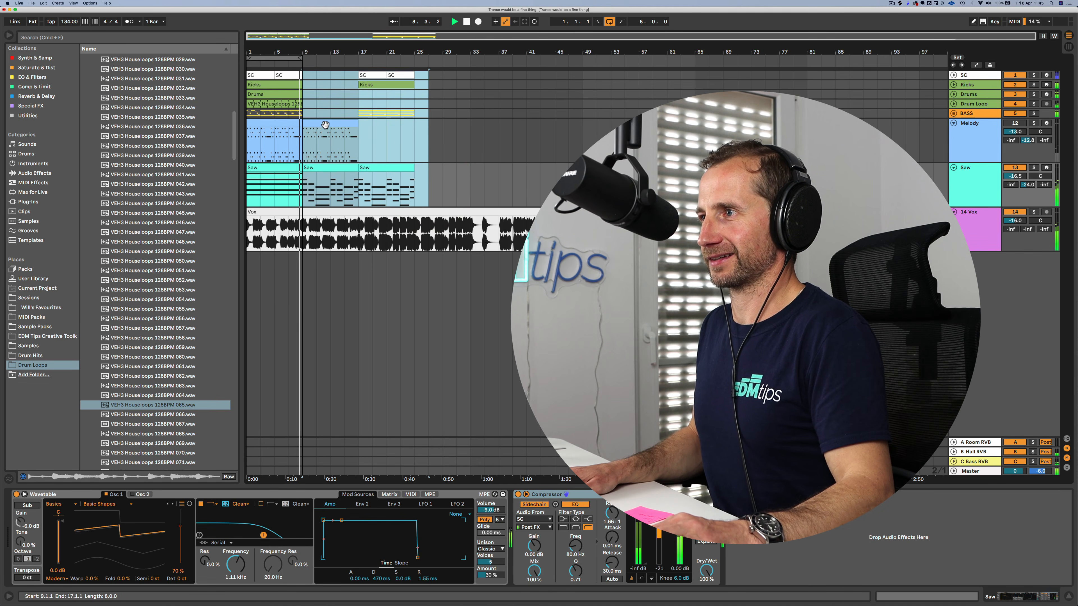
drag(326, 123, 441, 136)
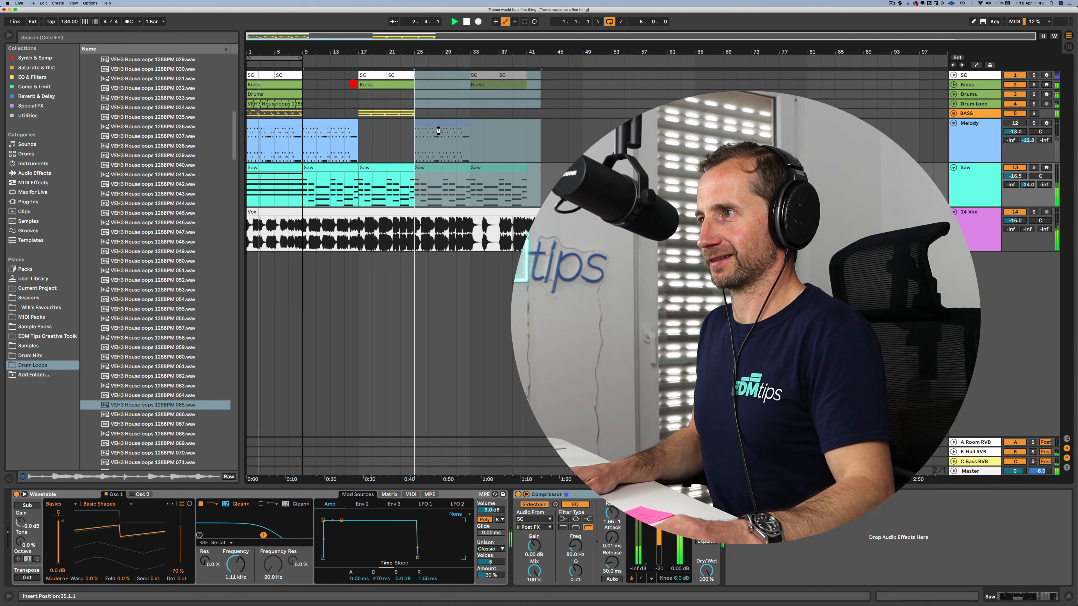
click(354, 79)
drag(319, 60, 366, 54)
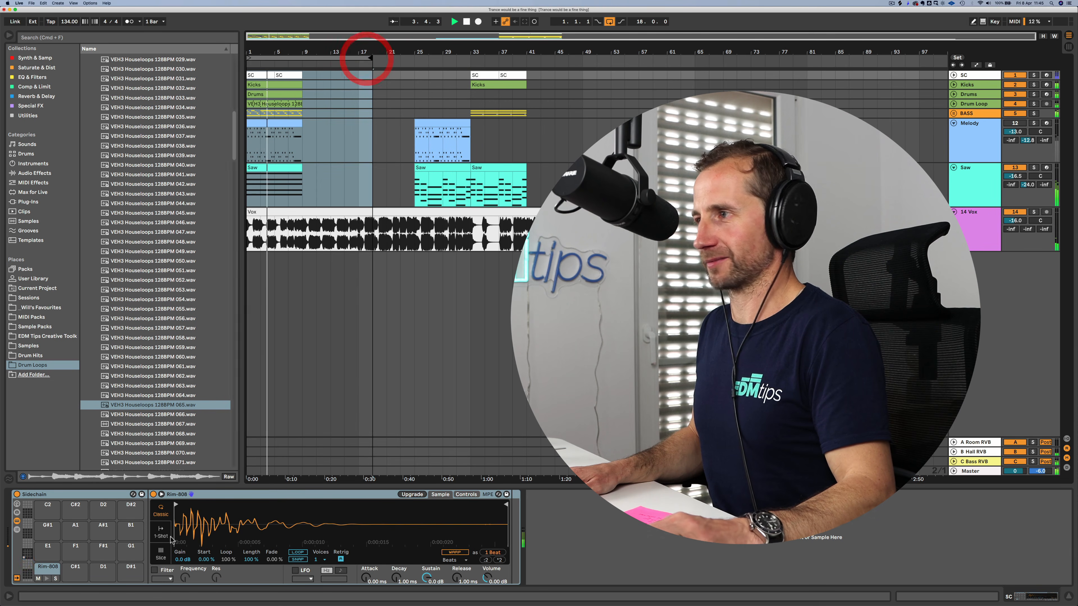
Step: Open the Saw's Wavetable filter frequency to 6.45 kHz and duplicate the first Saw clip into bars 9 to 16
click(976, 179)
drag(236, 564, 235, 557)
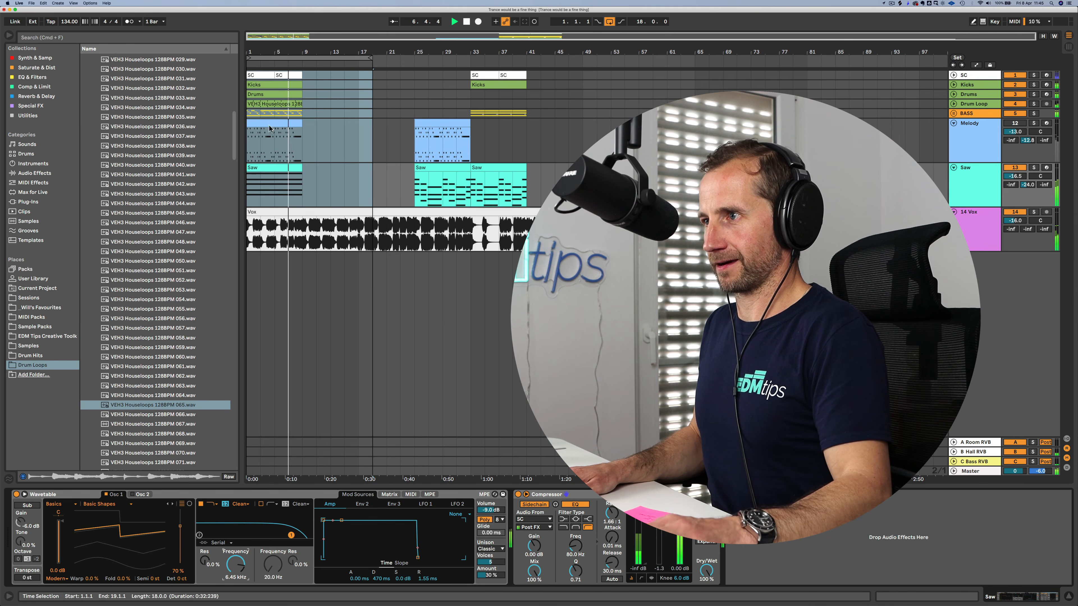
click(274, 168)
key(super+d)
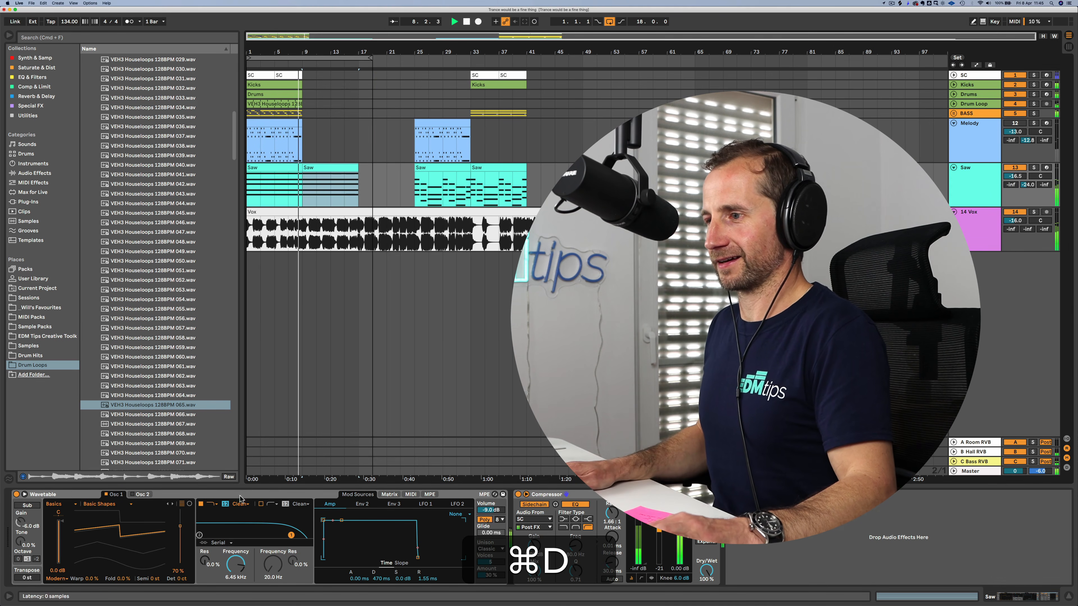
Step: Sweep the Saw's filter frequency down through 1.24 kHz to 435 Hz during playback and turn off arrangement looping
mouse_move(236, 564)
mouse_down()
mouse_move(236, 536)
mouse_move(235, 580)
mouse_up()
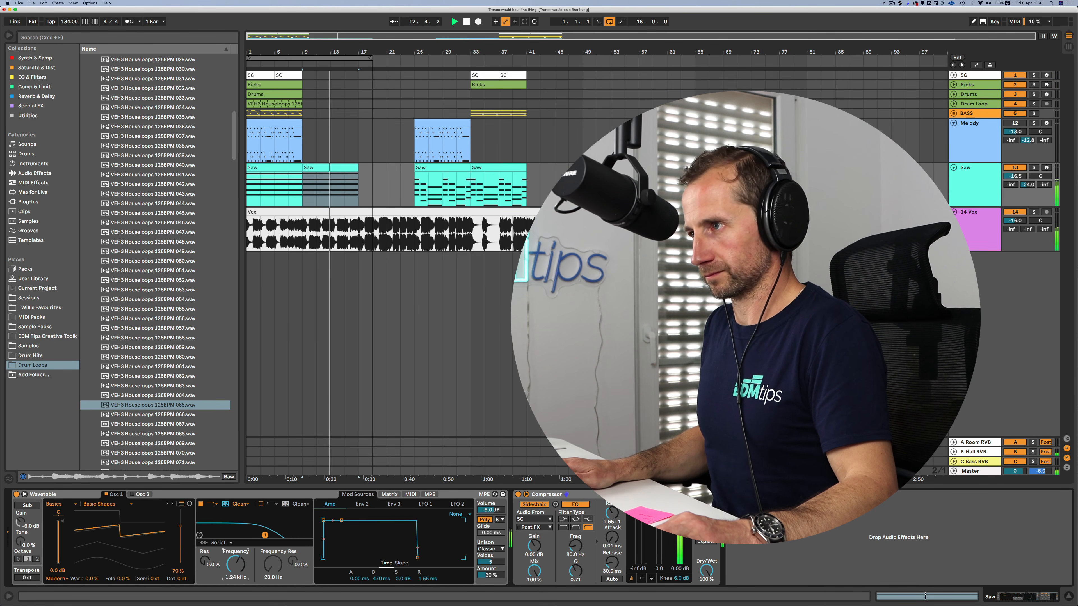
drag(236, 564, 235, 578)
key(l)
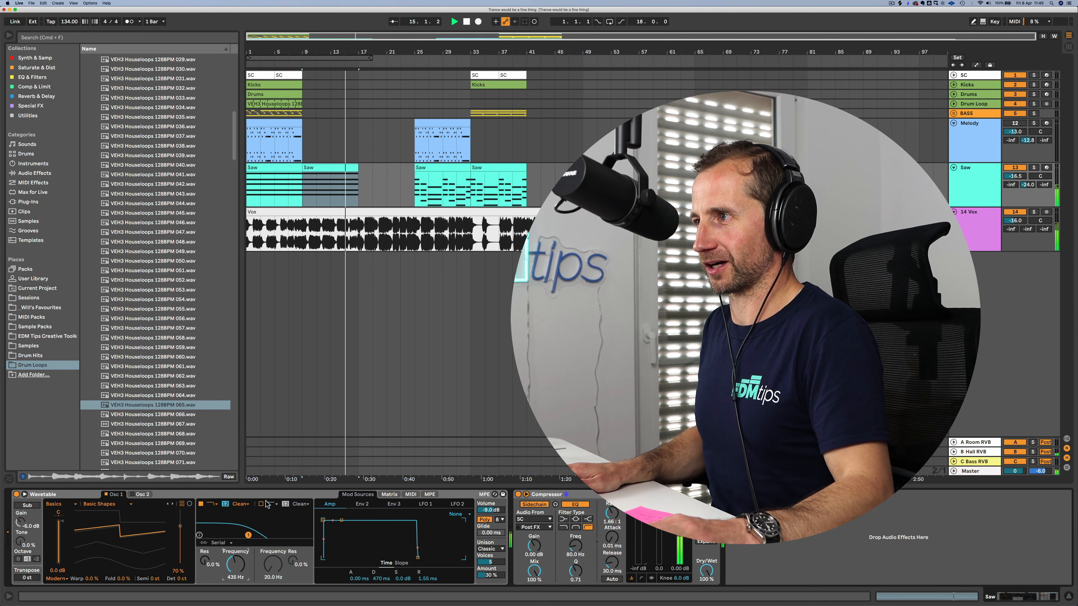
Step: Move the Saw chord clip from bar 25 to bar 17 and raise the filter frequency to 755 Hz
drag(455, 167, 398, 166)
drag(235, 564, 236, 570)
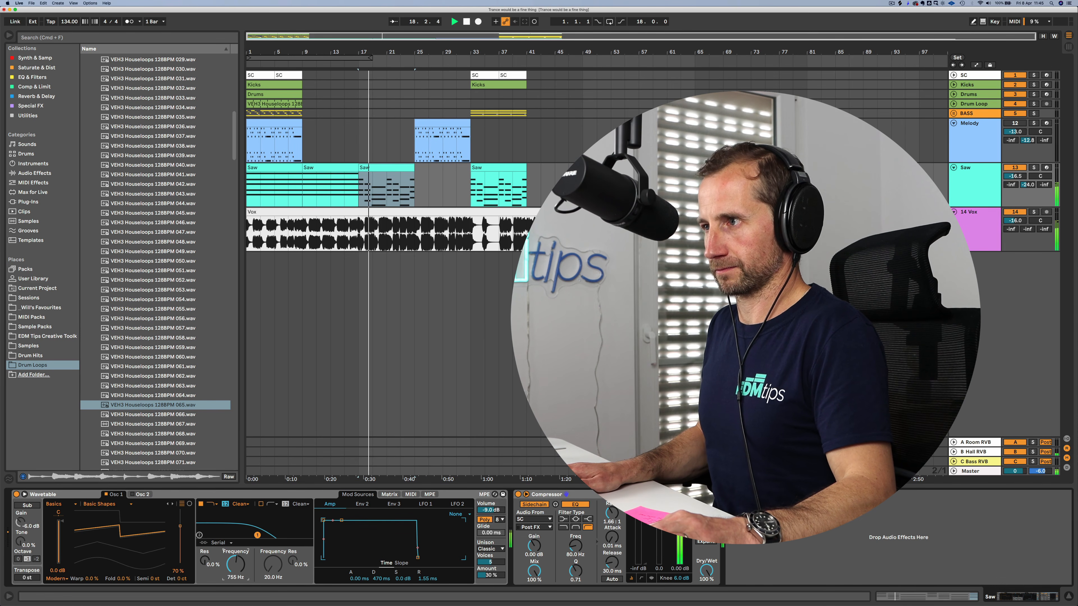
Step: Raise the Saw's filter frequency through 13.2 kHz to 20.5 kHz during playback, duplicating its bar 17 clip into bar 25
drag(235, 564, 236, 542)
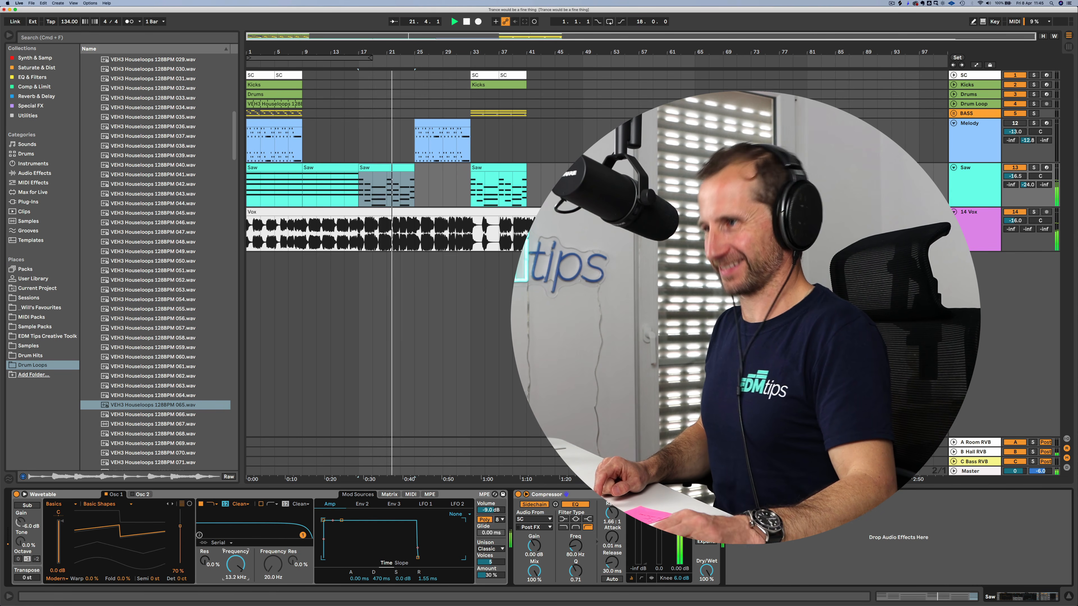
click(398, 168)
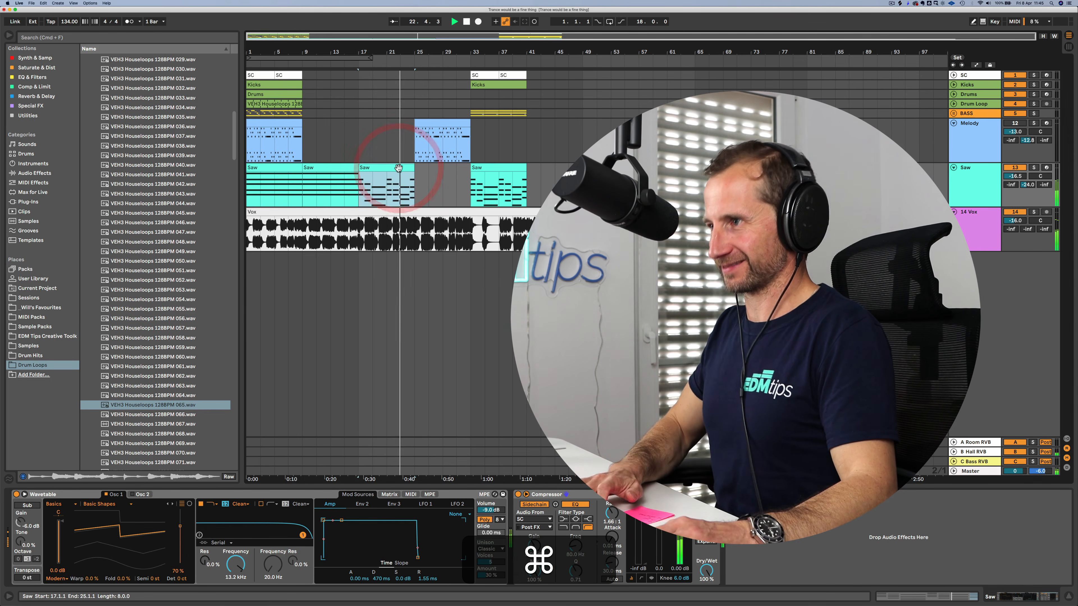
key(super+d)
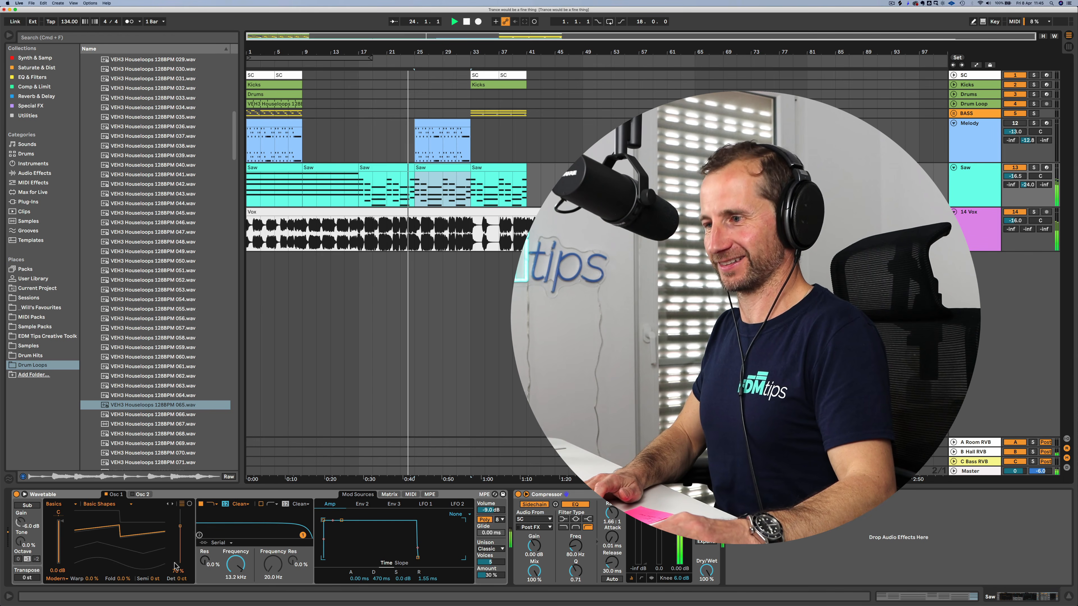
drag(236, 561, 224, 551)
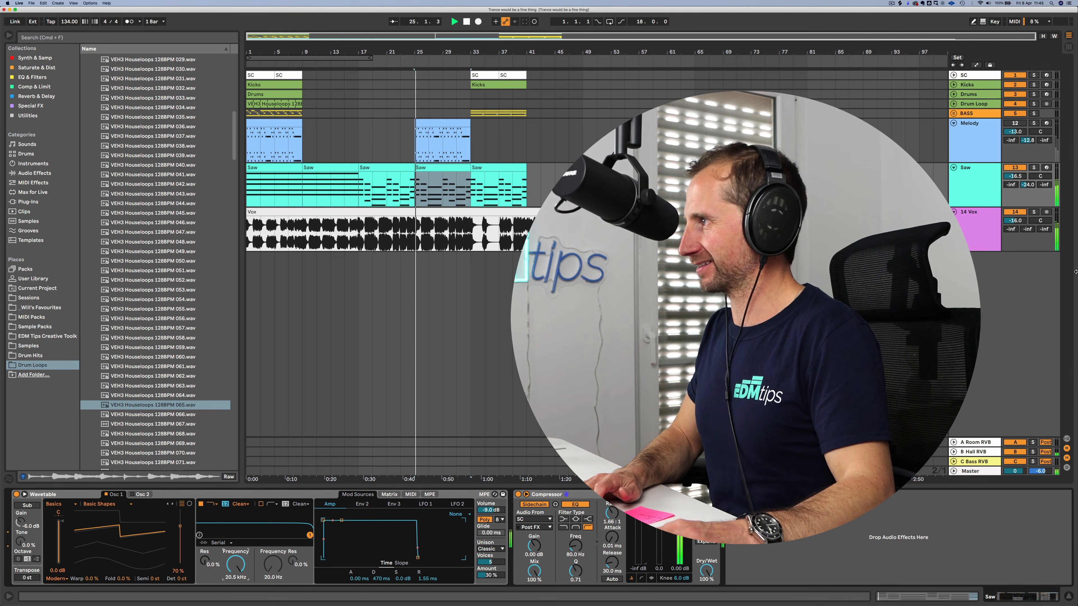
Step: Set the Melody track's volume to -12.7 dB, stop playback and delete the Saw clip at bar 33
click(1021, 124)
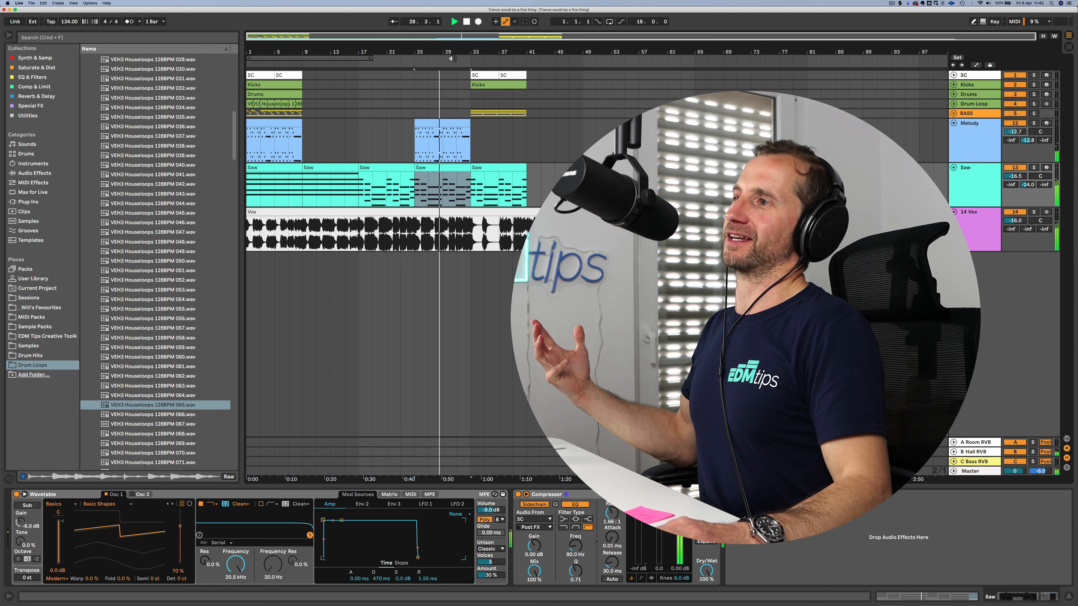
click(478, 148)
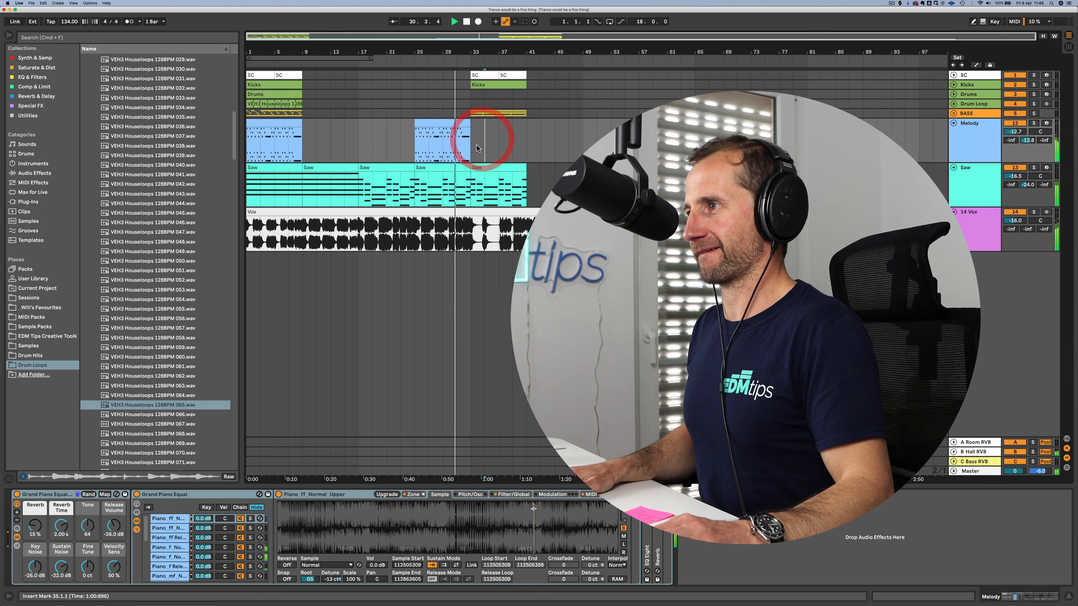
click(472, 137)
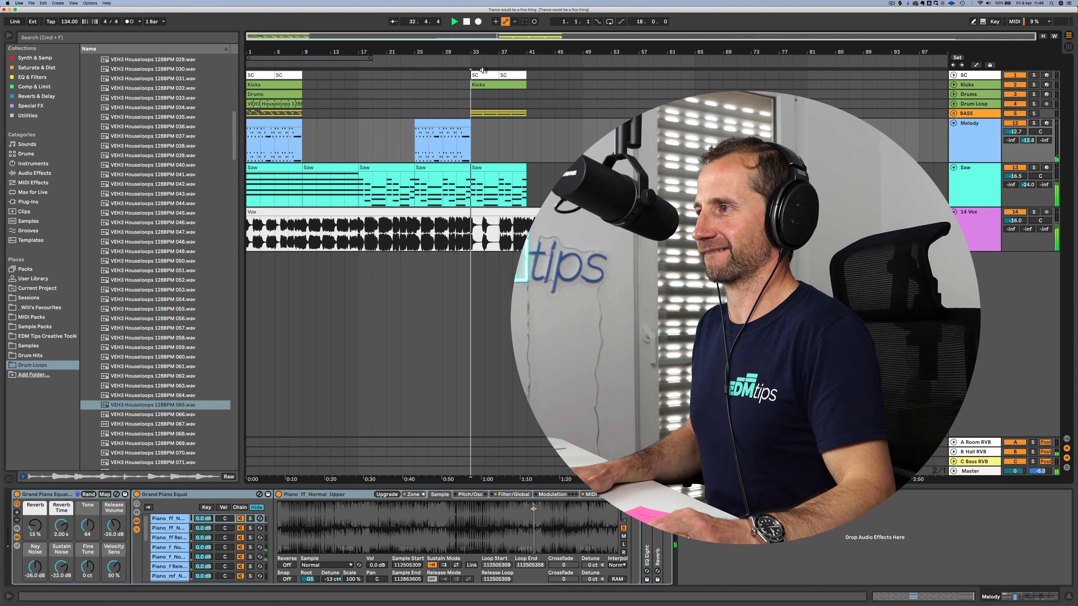
click(485, 153)
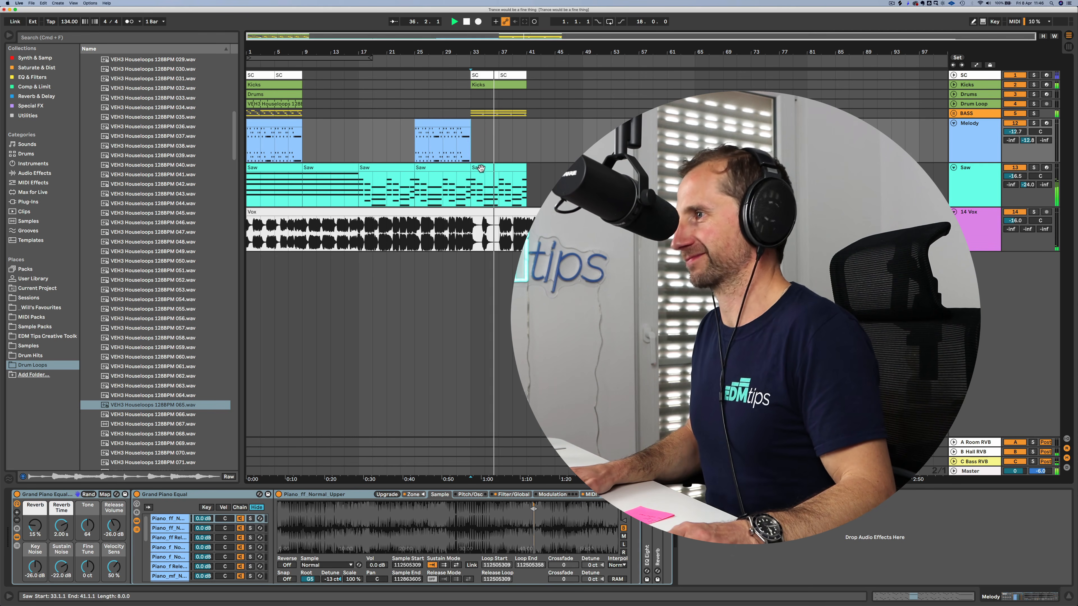
click(481, 167)
key(space)
key(BackSpace)
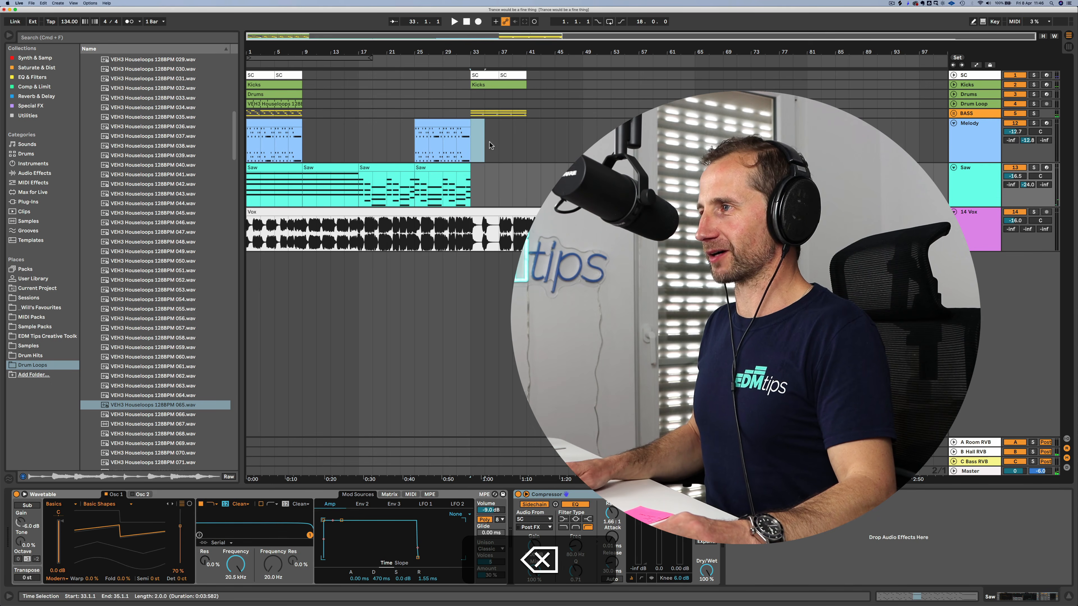
Step: Insert eight bars of silence at bar 33 and extend the first Vox clip across the gap, replacing the split-off remainder
shift+click(529, 142)
key(ctrl+i)
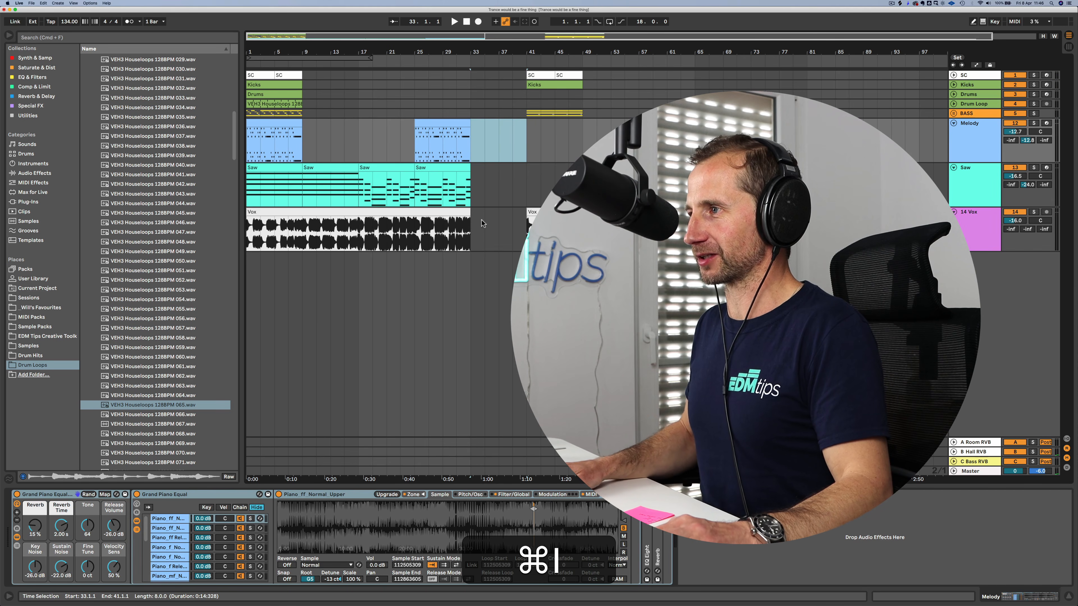
click(466, 212)
click(524, 218)
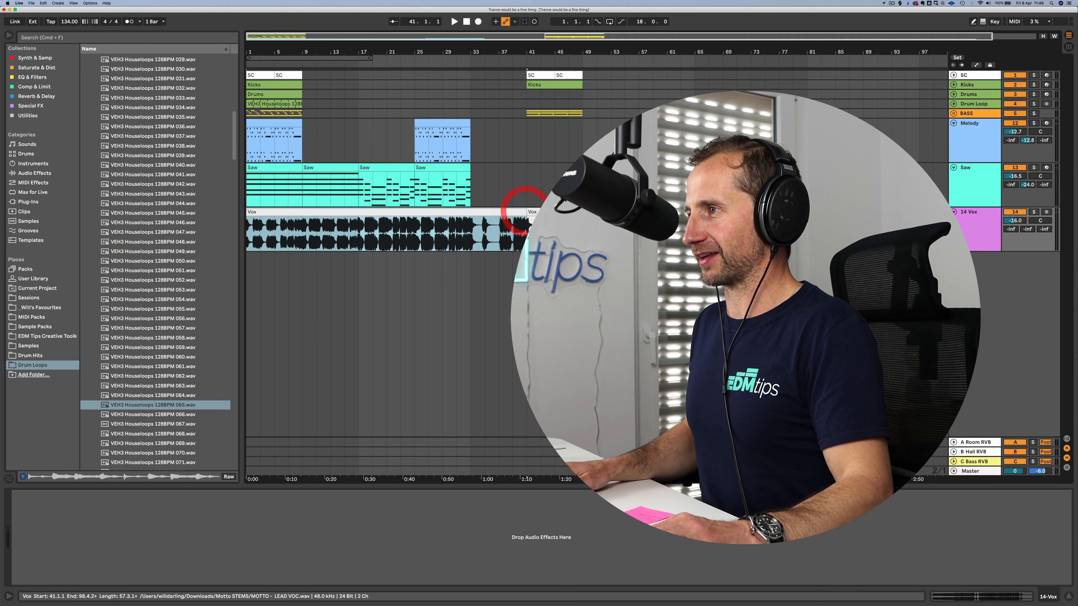
key(BackSpace)
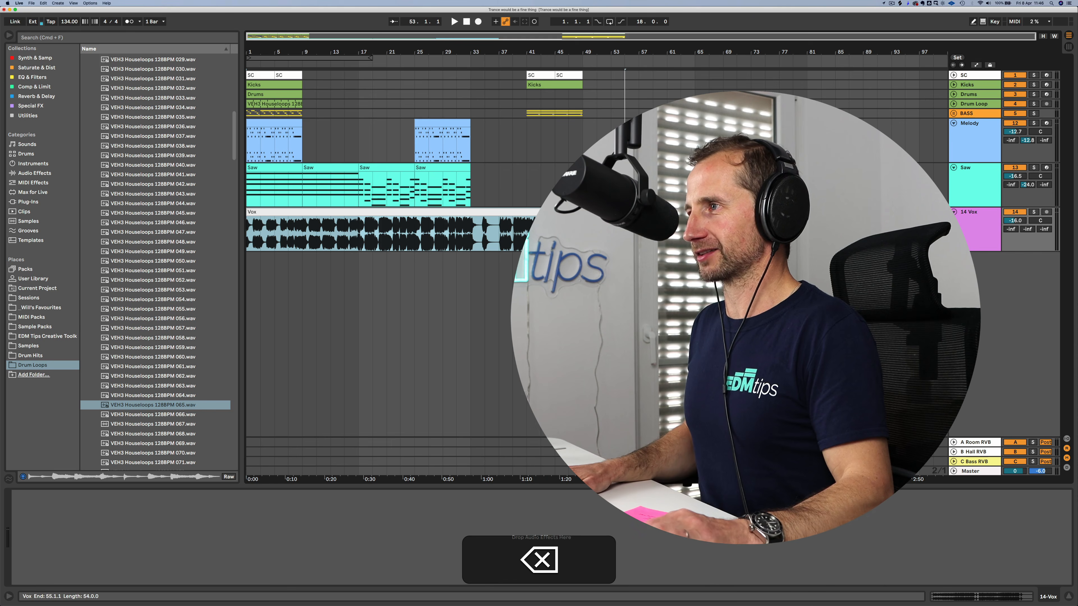
Step: Play the arrangement from just before bar 29 past bar 33 while folding the Melody and Saw tracks
click(444, 62)
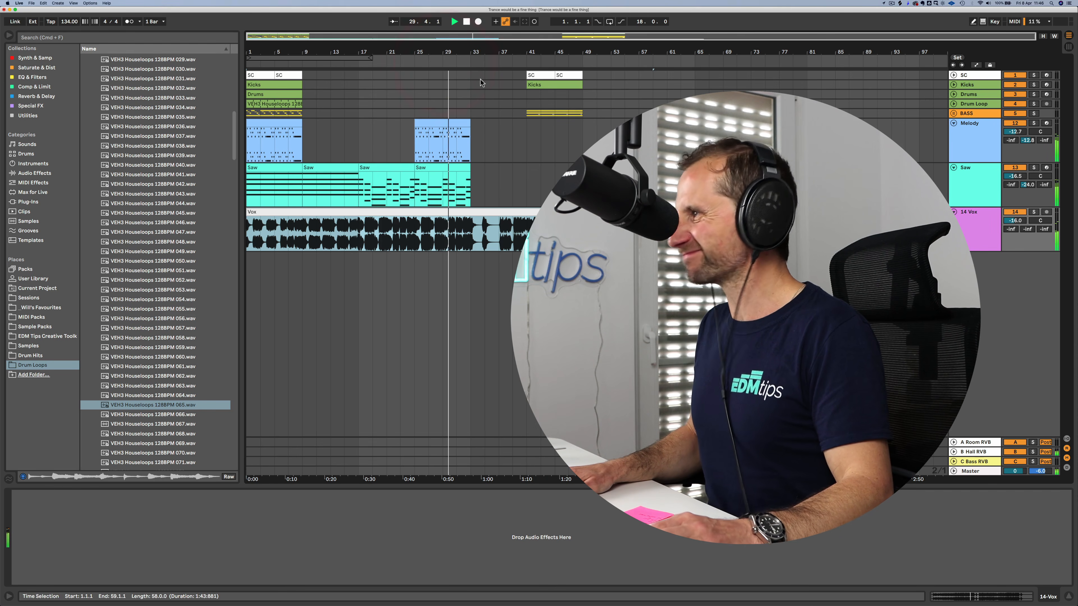
click(953, 123)
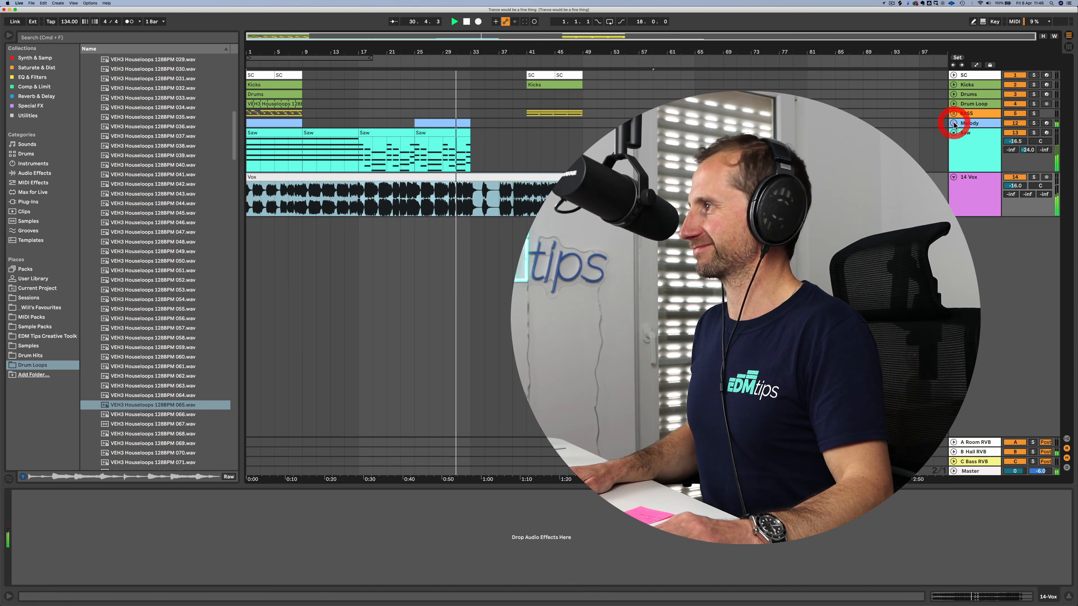
click(954, 132)
click(967, 114)
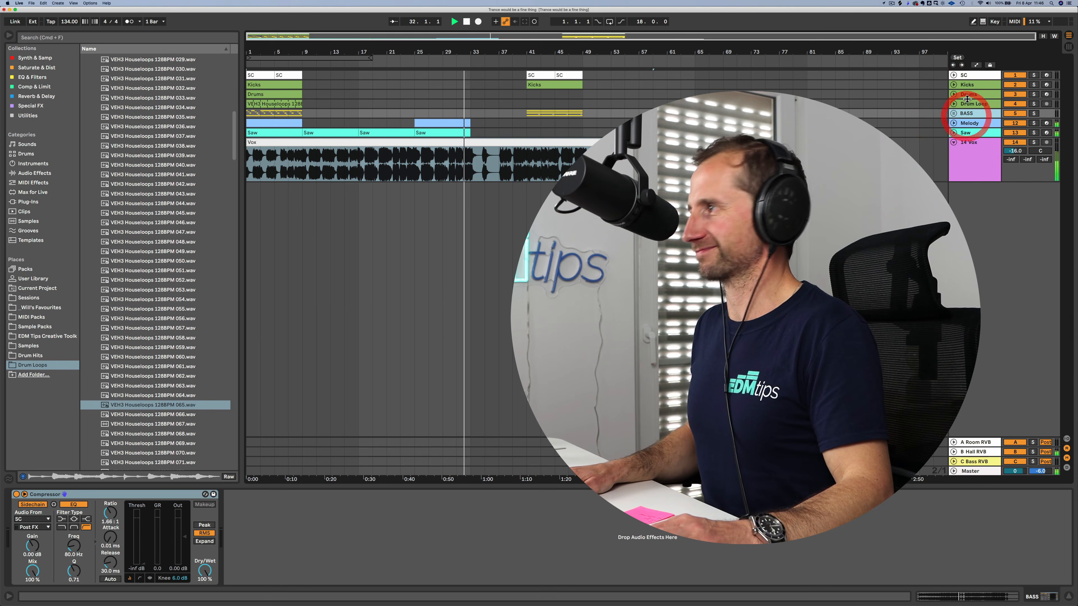
click(967, 106)
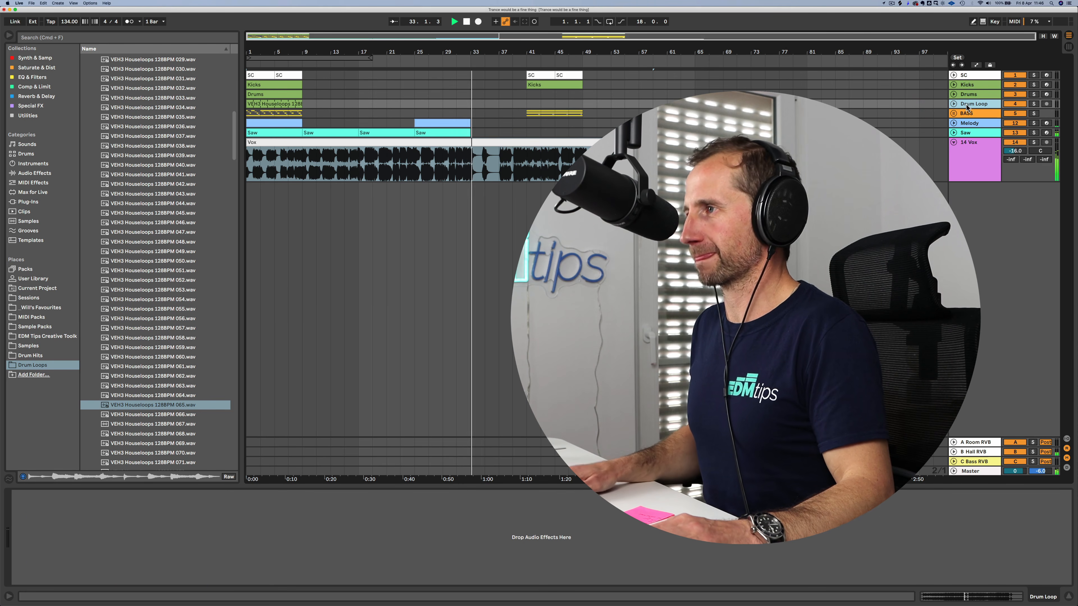
key(space)
Step: Insert a fourth return track in the Session View and load the Echo effect onto it
click(977, 163)
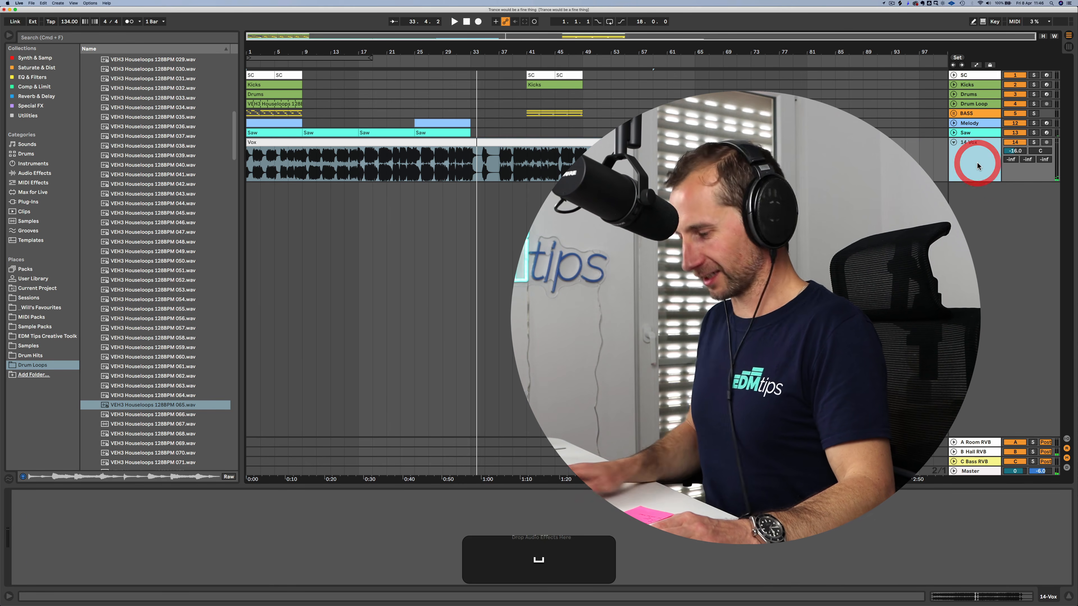
key(Tab)
click(979, 37)
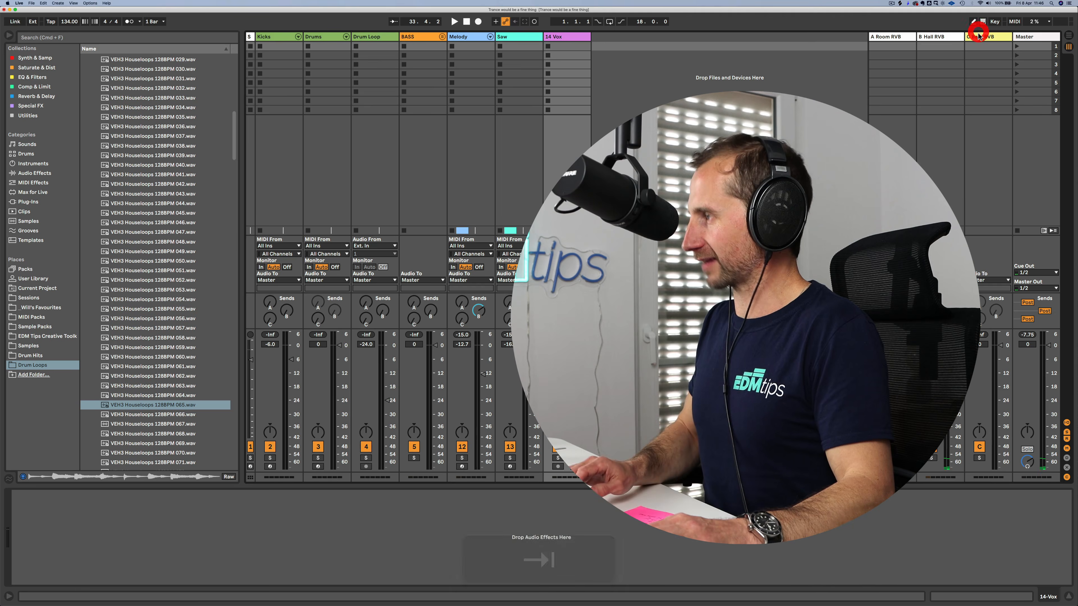
key(alt+super+t)
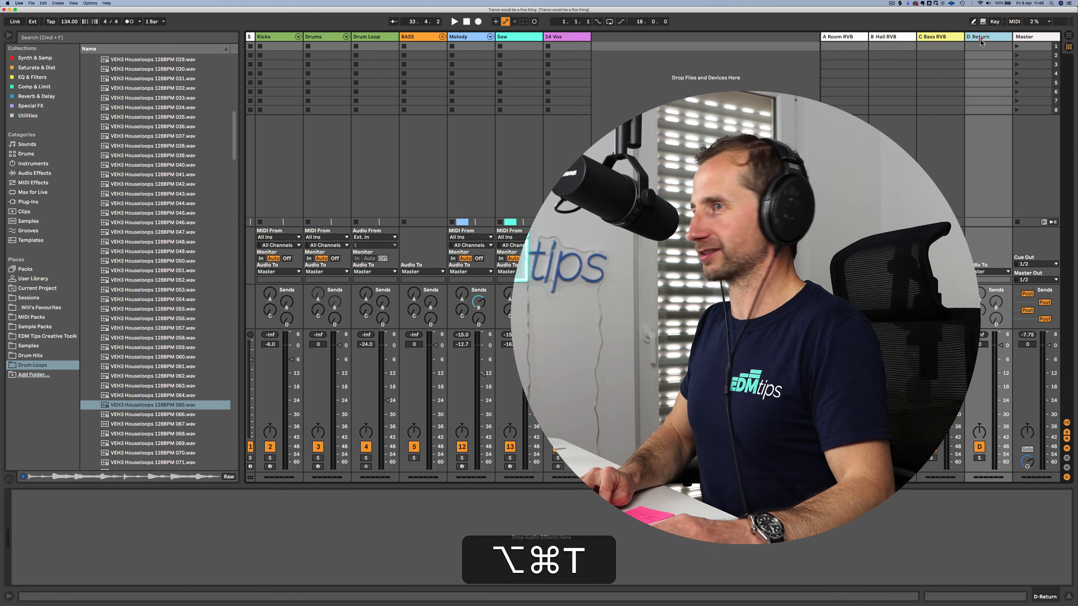
click(980, 41)
click(28, 87)
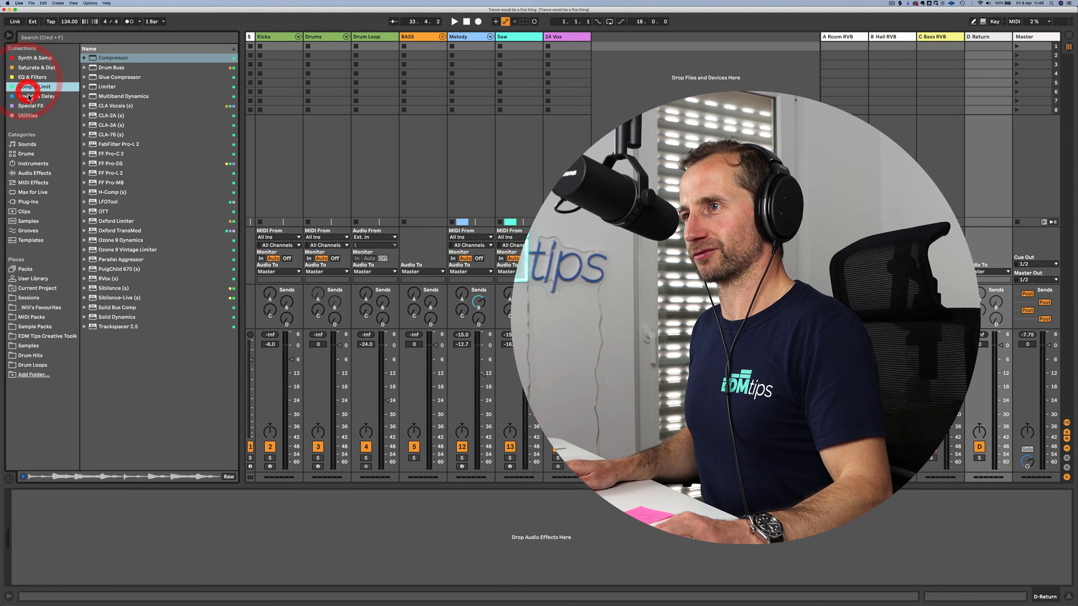
click(28, 96)
drag(104, 68, 609, 110)
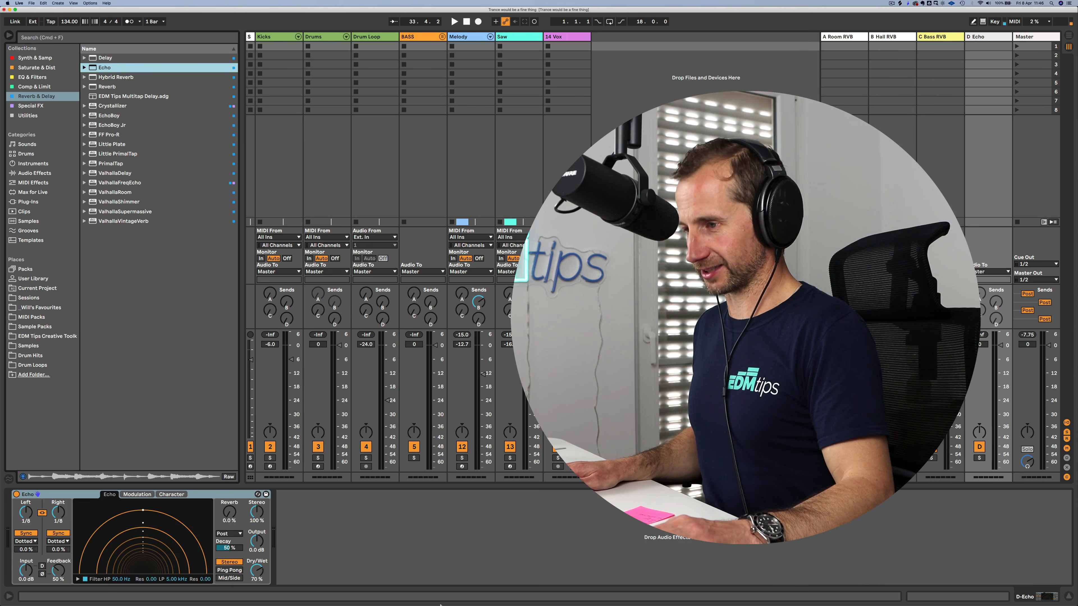
Step: Set Echo to 100% wet, Notes sync at 1/4 on both sides, Ping Pong mode and 101% feedback
drag(263, 579, 263, 556)
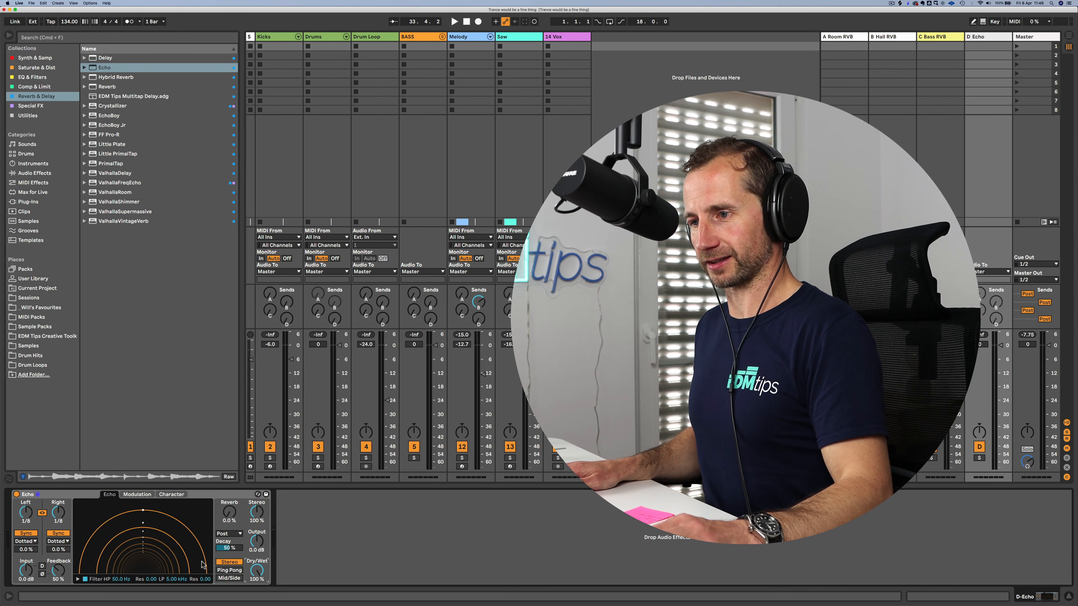
click(55, 549)
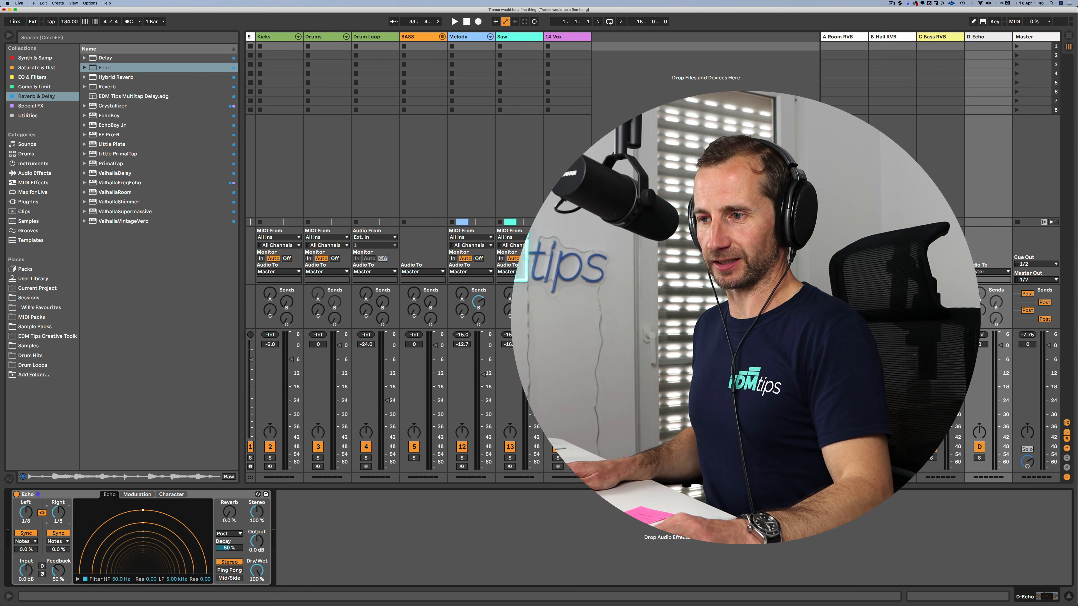
click(226, 571)
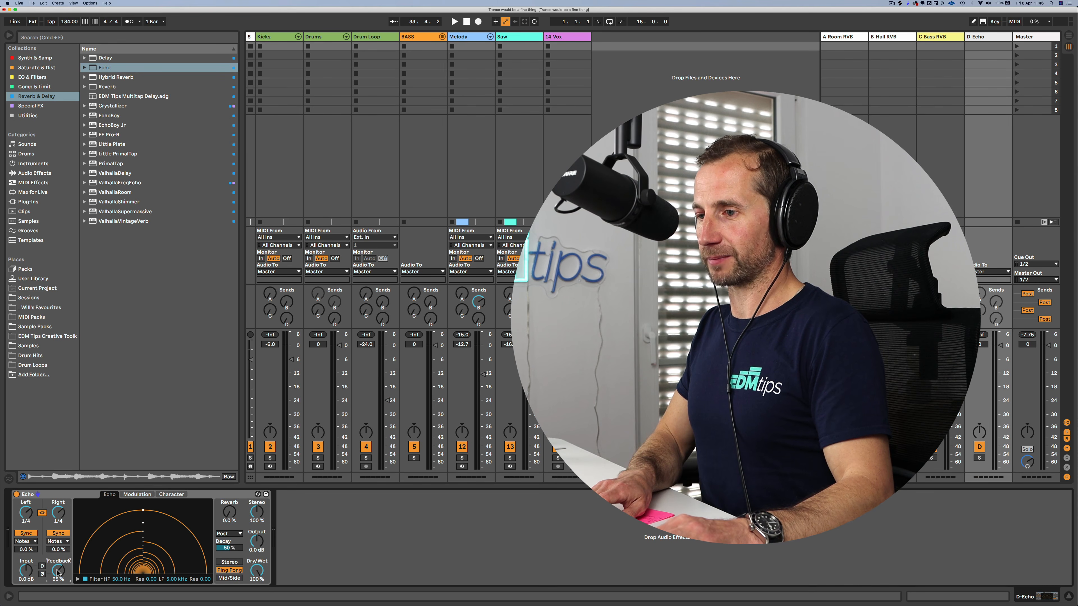
drag(57, 572, 57, 566)
Step: Show the Vox track's D-Echo send automation in the Arrangement View and raise the send to 0.0 dB at bar 33
key(Tab)
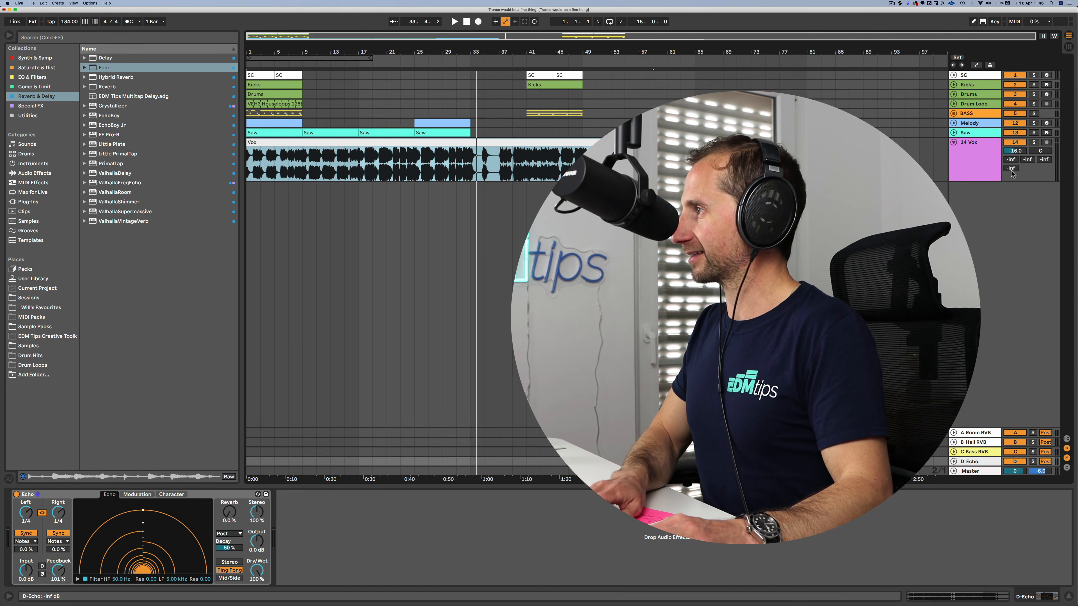
key(Tab)
key(Tab)
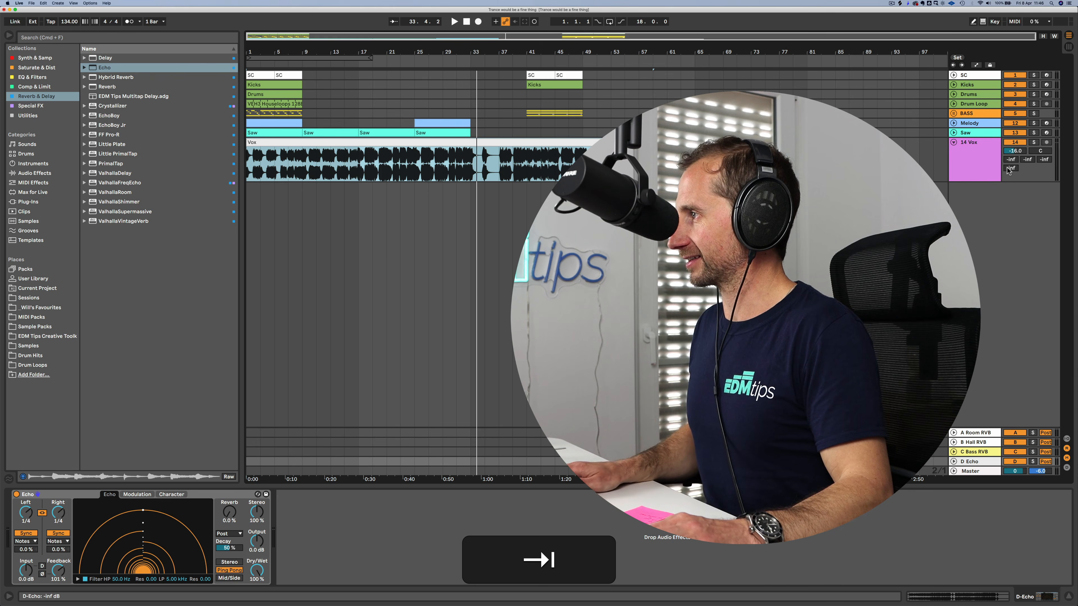
right_click(1008, 169)
click(987, 202)
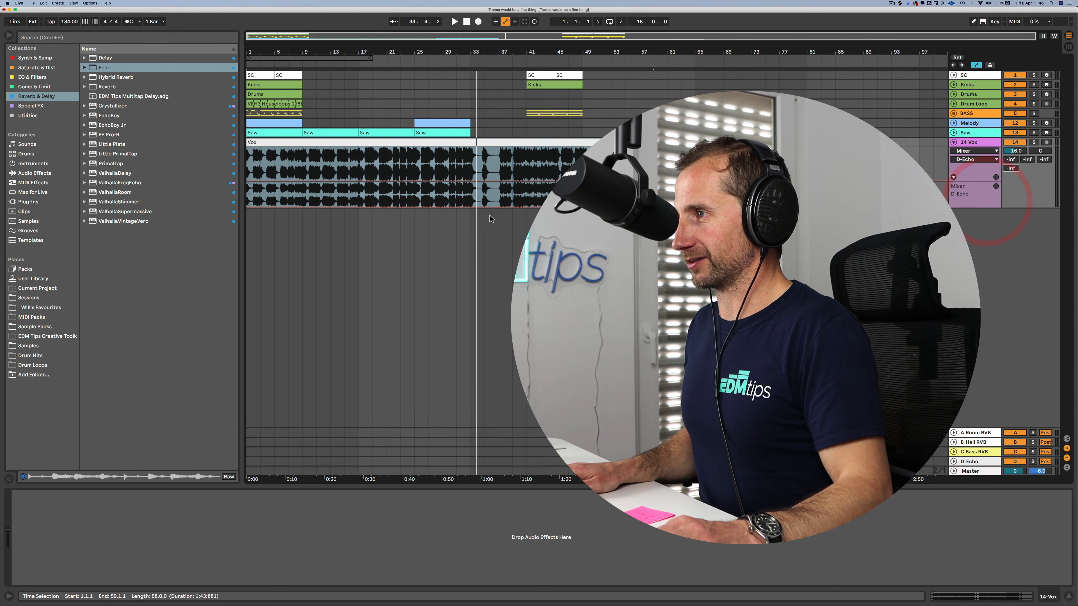
click(474, 208)
key(space)
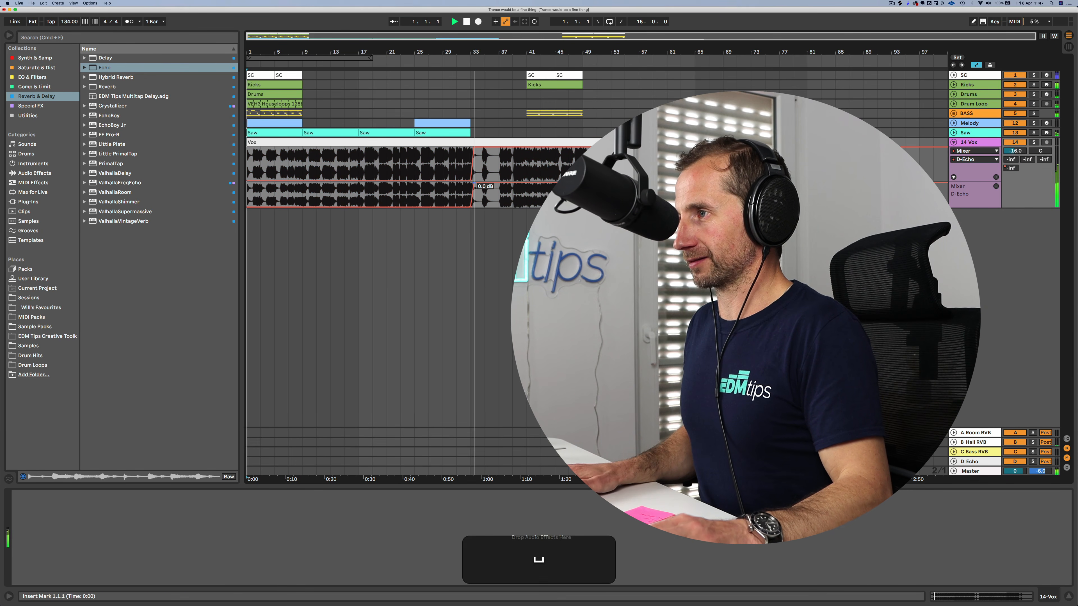
Step: Audition the vocal echo throw from just before bar 33 and hide the automation lanes
click(464, 60)
scroll(470, 147, up, 5)
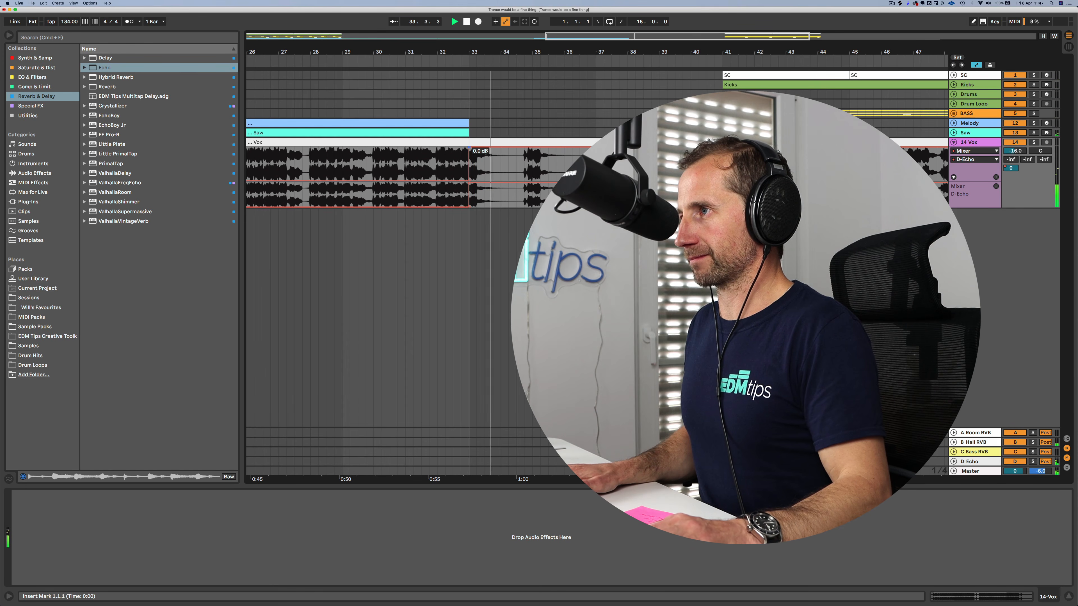
key(space)
click(443, 62)
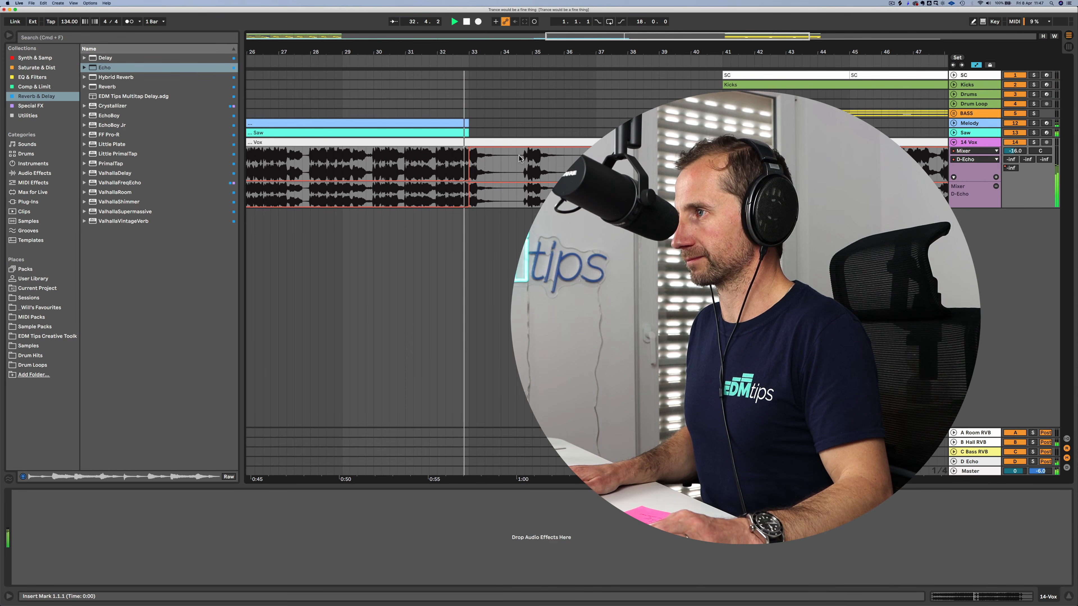
click(518, 166)
key(a)
Step: Split the Vox clip at 34.3.1, delete everything after the split and replay the section from around bar 29
click(517, 164)
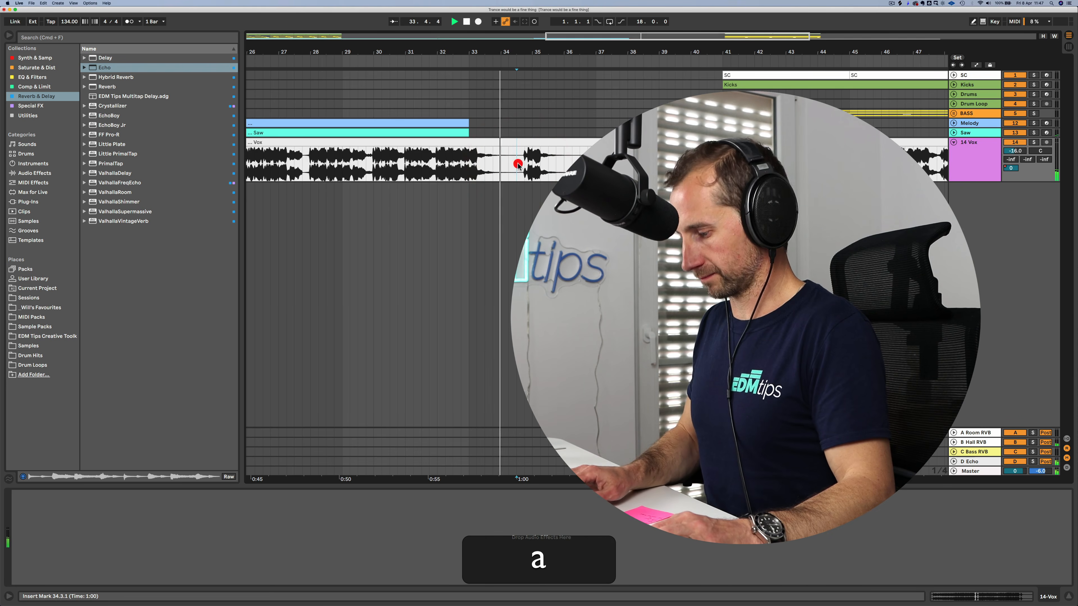
key(space)
key(space)
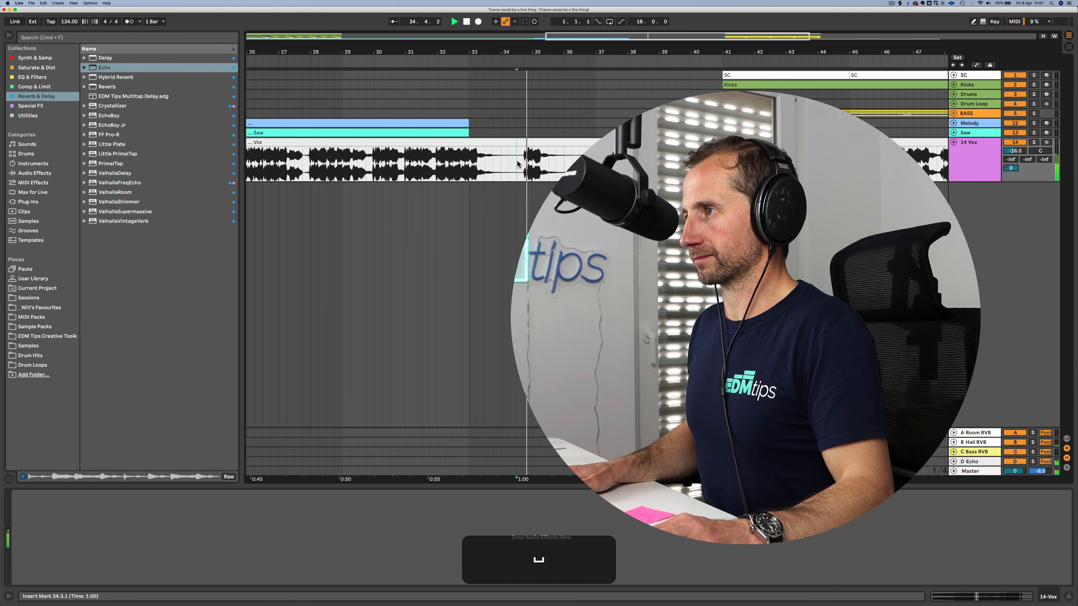
click(518, 162)
key(space)
click(517, 163)
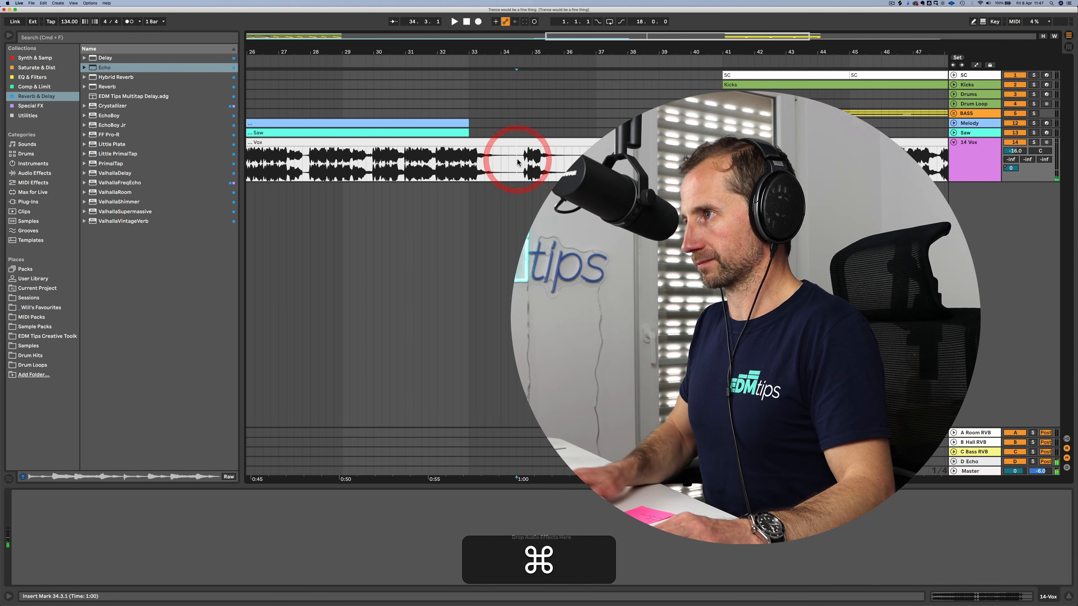
key(cmd+e)
click(534, 146)
key(BackSpace)
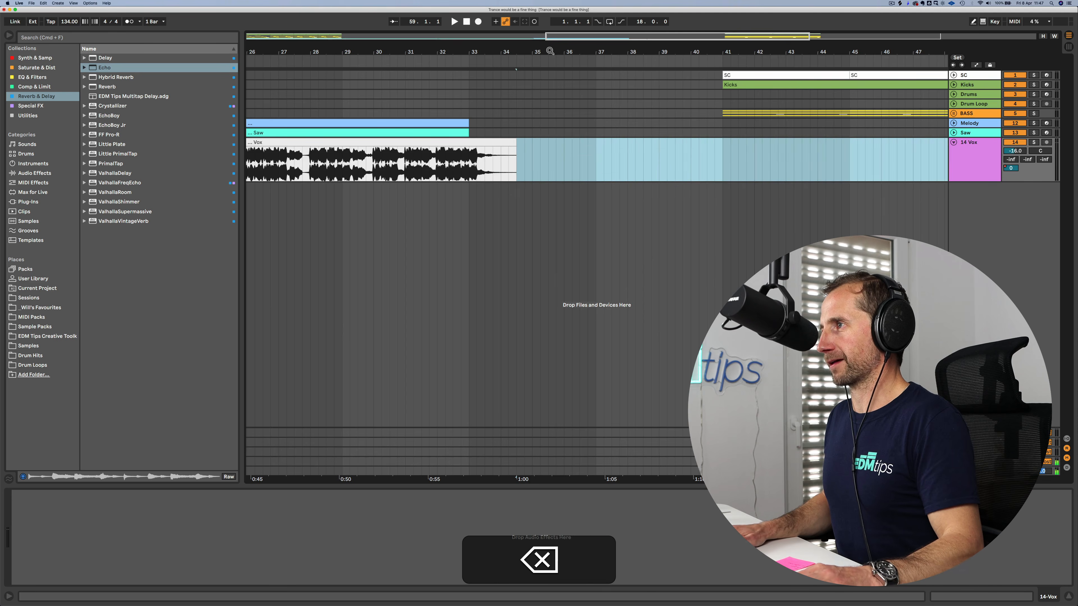
drag(586, 59, 586, 53)
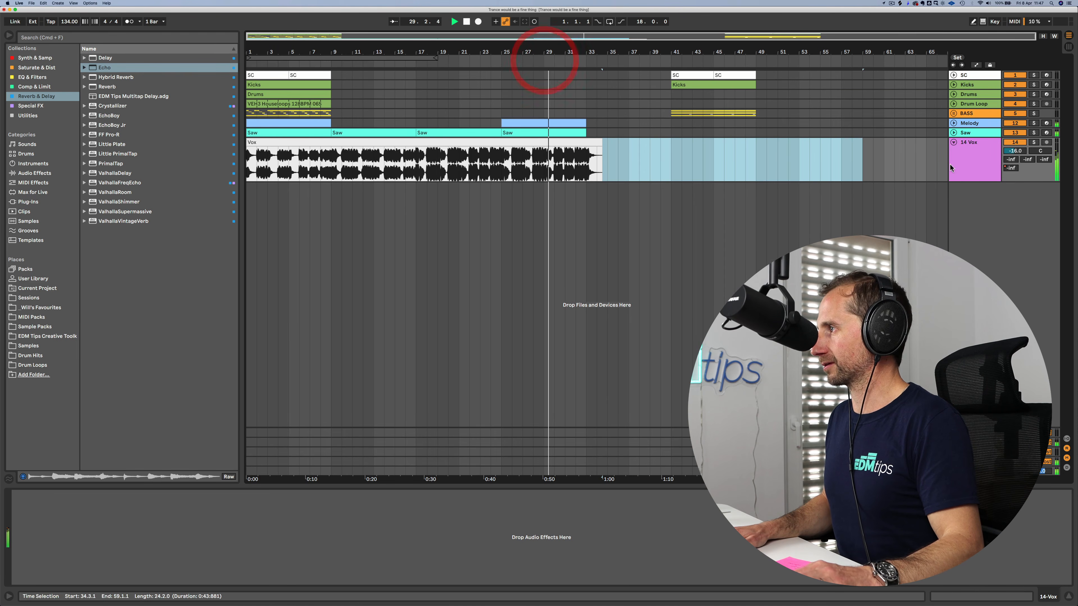
Step: Reduce the feedback of the Echo on the D Echo return track to 95%
click(976, 163)
key(Tab)
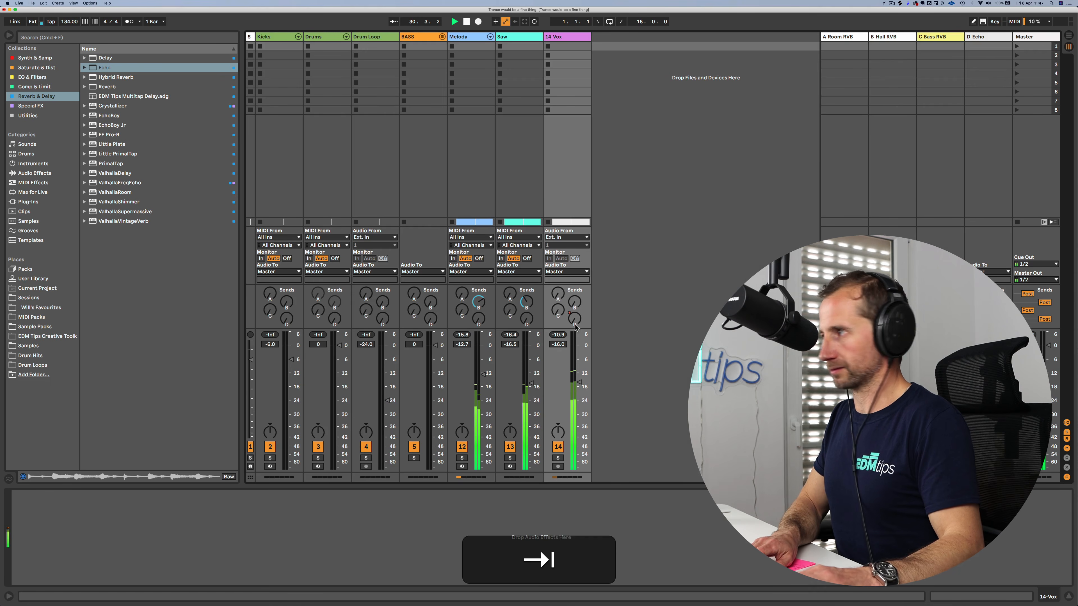
click(981, 37)
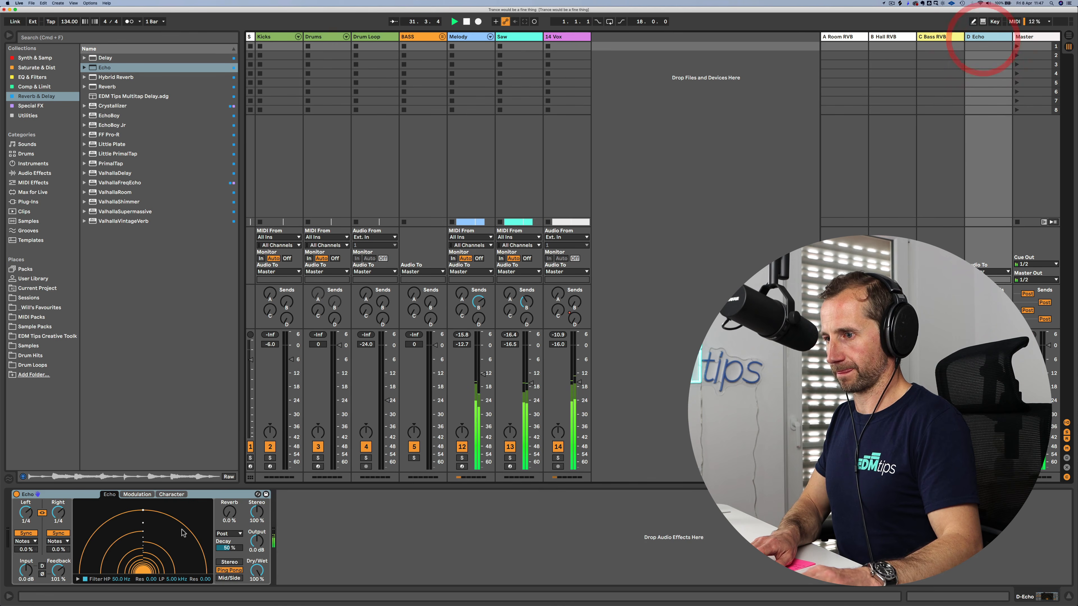
drag(61, 570, 61, 572)
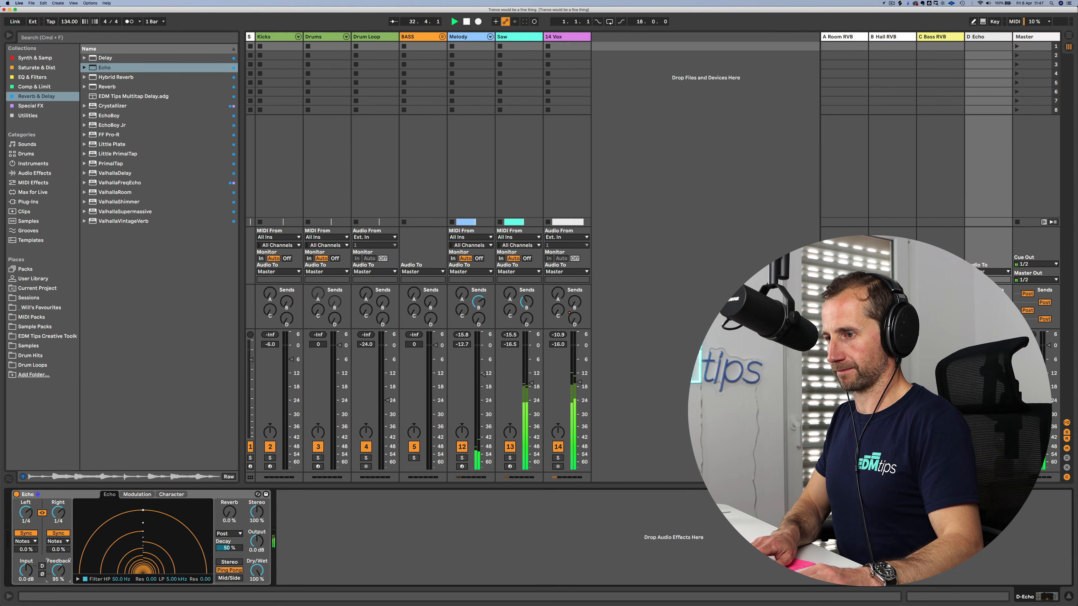
key(Tab)
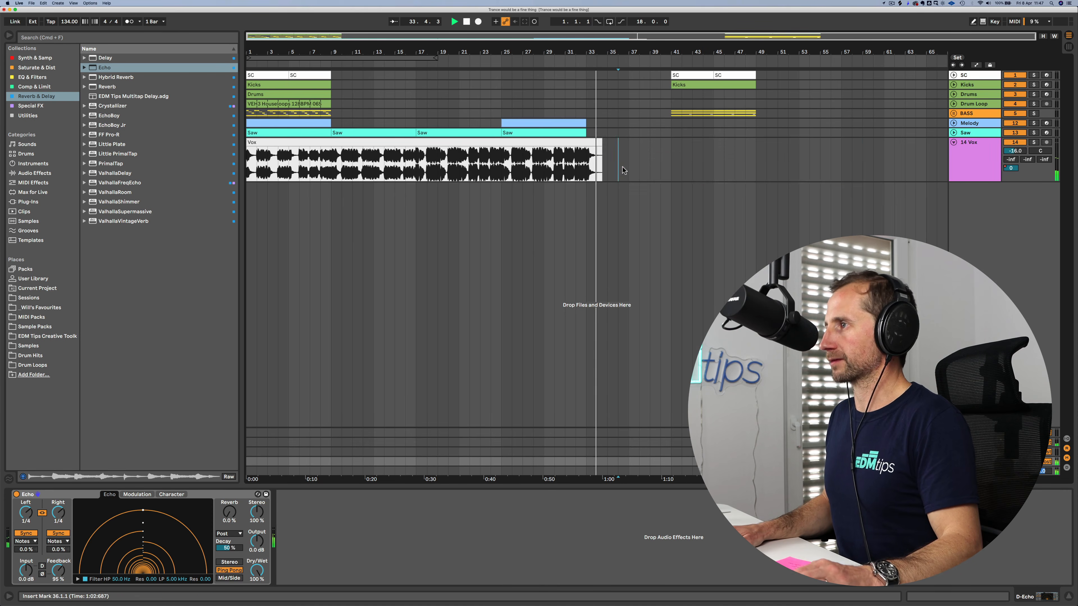
Step: Extend the Vox clip past bar 36, copy the phrase between 34.3.1 and 36.3.1, and paste it at 36.3.1
click(622, 167)
click(976, 113)
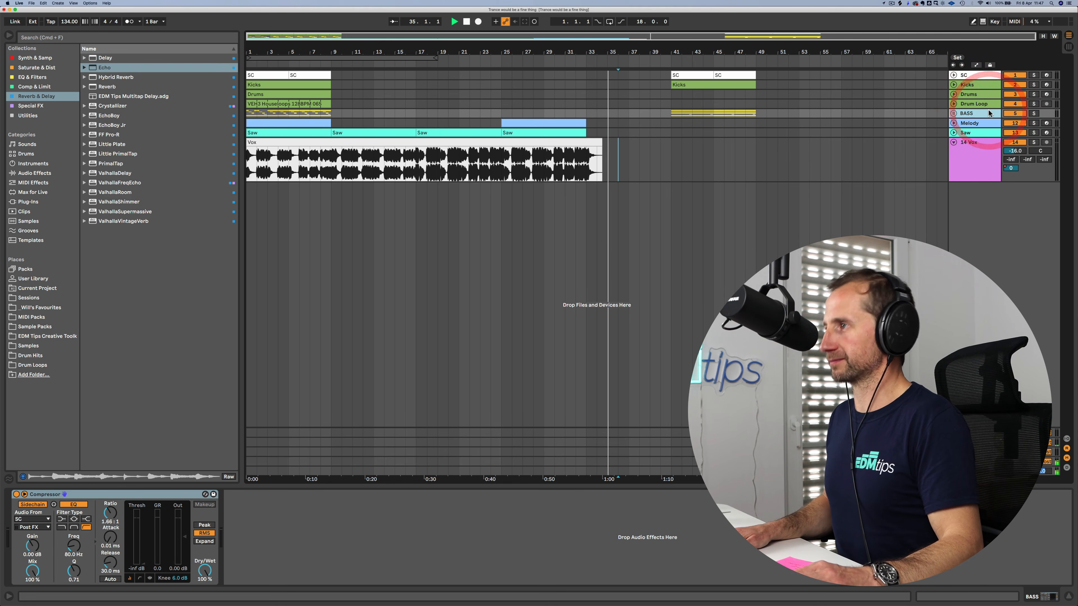
drag(658, 52, 657, 83)
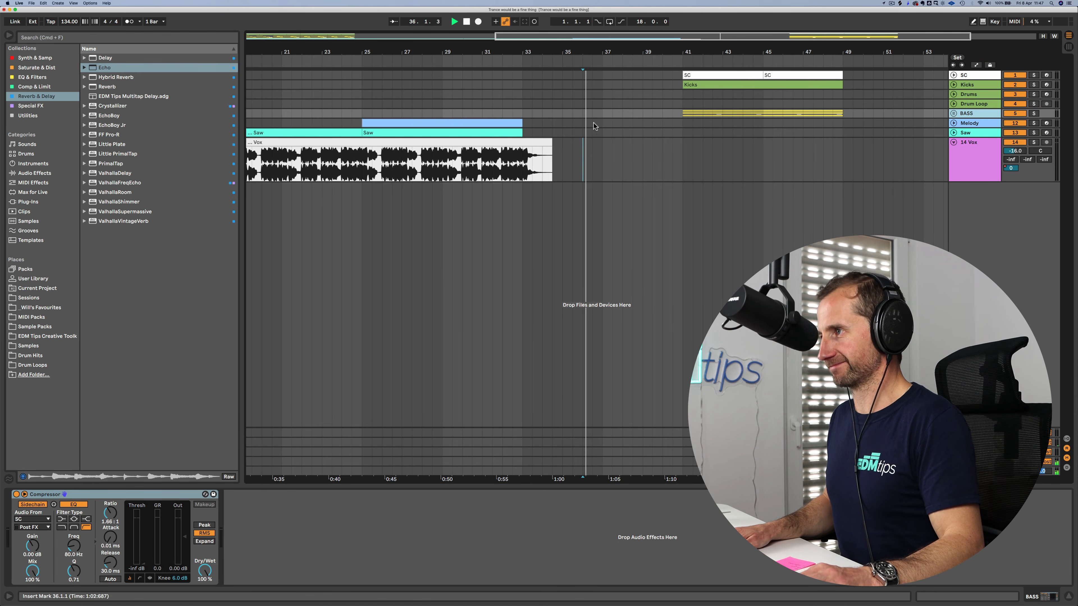
drag(548, 140, 601, 144)
key(space)
click(555, 162)
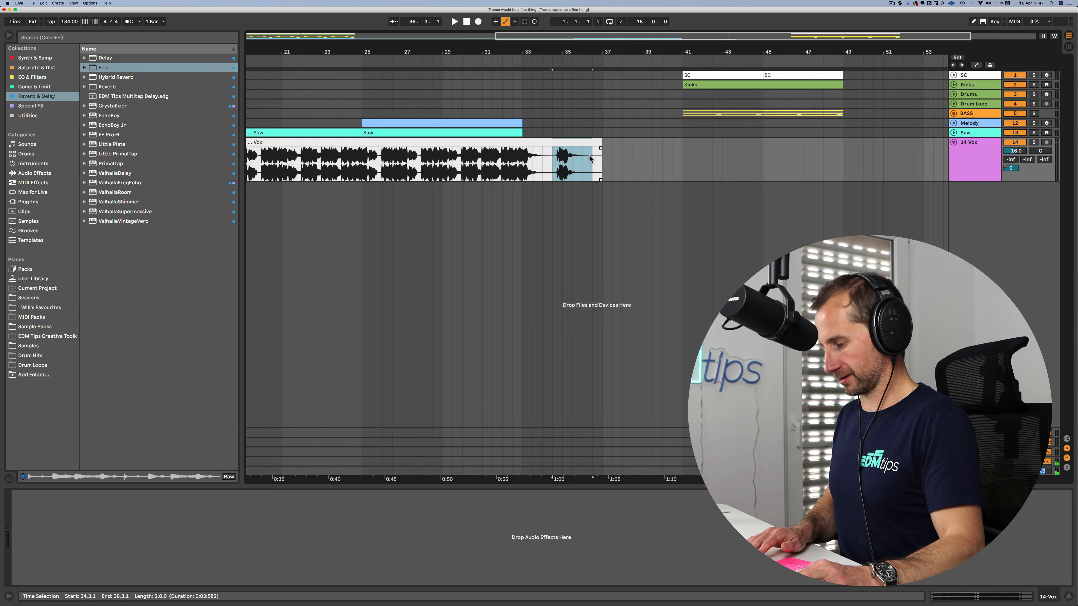
key(super+c)
key(super+v)
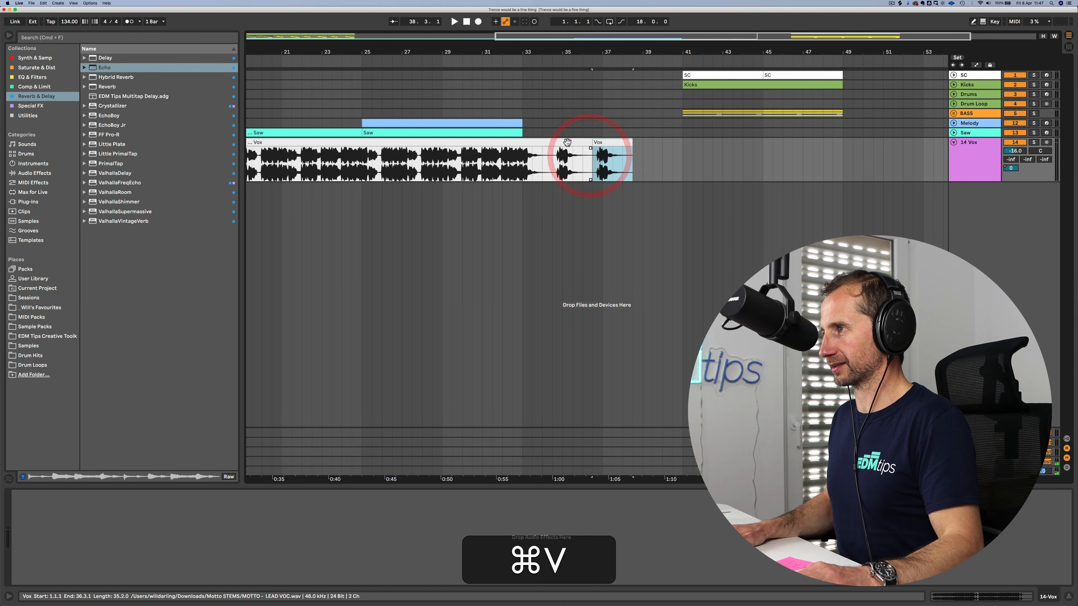
Step: Trim the end of the main Vox clip back to 34.3.1 and play the section from around bar 31
click(581, 143)
drag(592, 143, 552, 147)
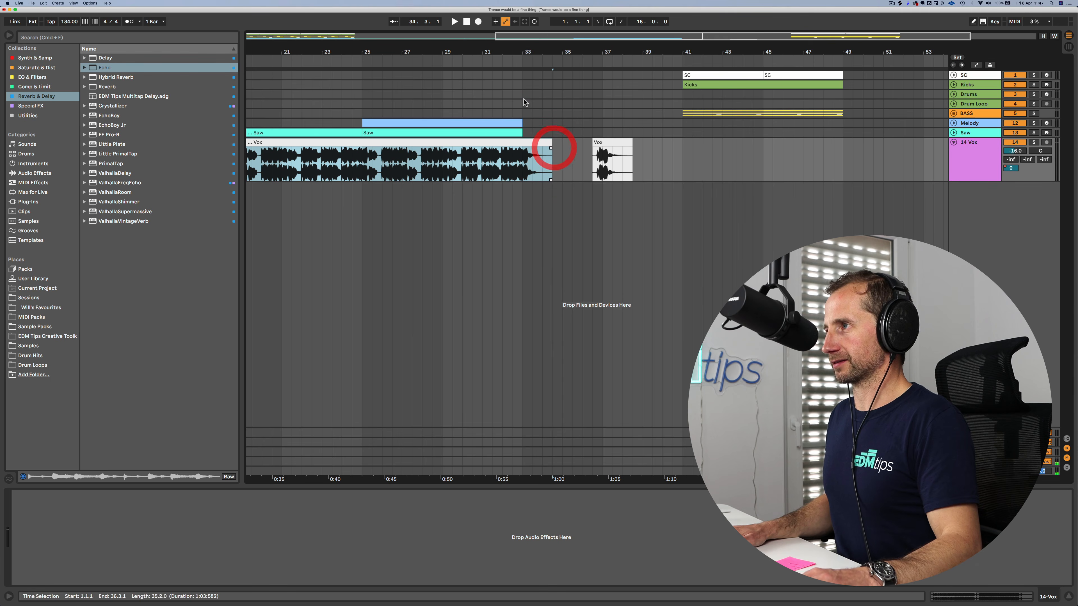
click(491, 64)
key(space)
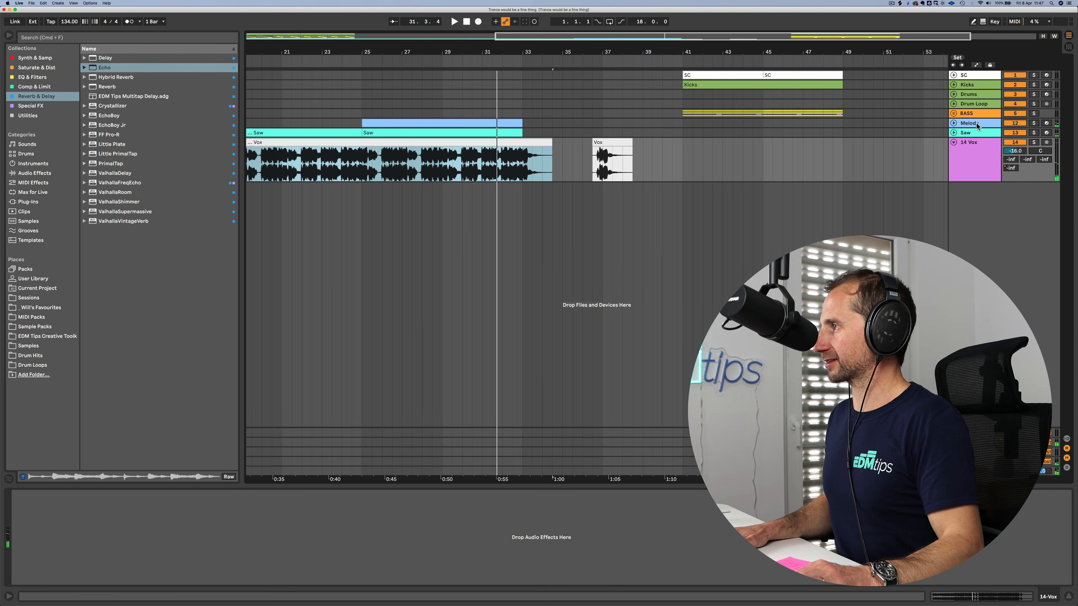
click(976, 133)
key(super)
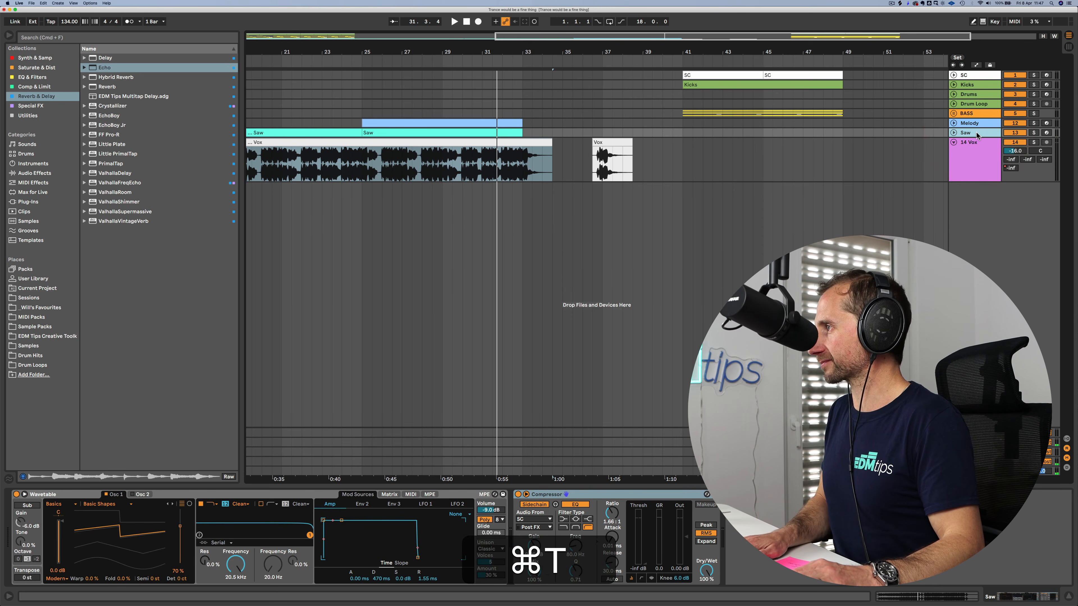
key(super+t)
key(BackSpace)
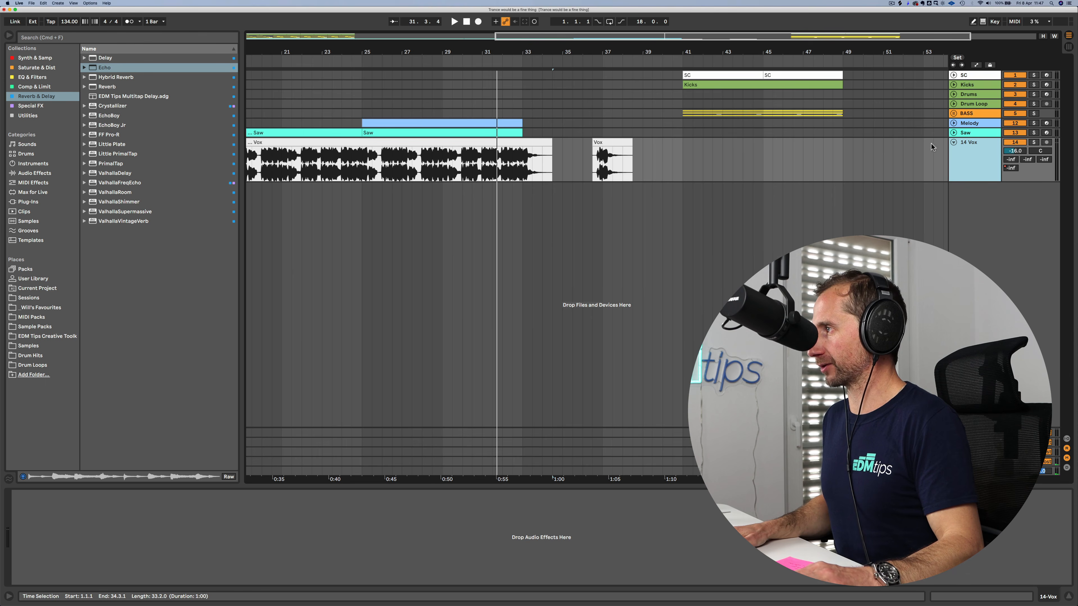
Step: Insert a MIDI track below the Saw track, load Serum onto it and close the plug-in window
click(968, 132)
key(super+shift+t)
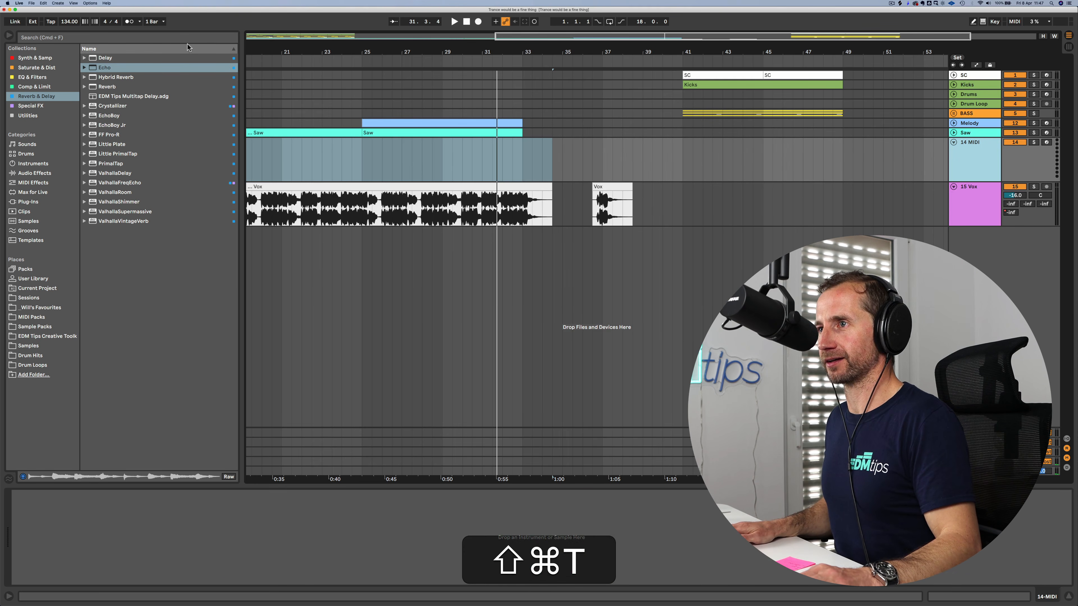
click(34, 58)
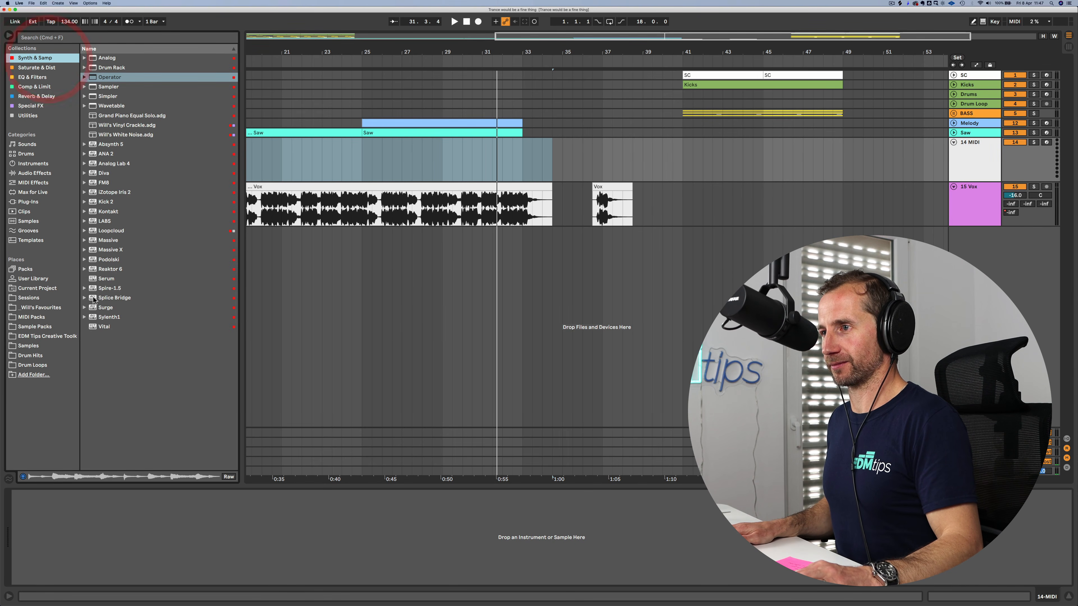
drag(110, 281, 554, 153)
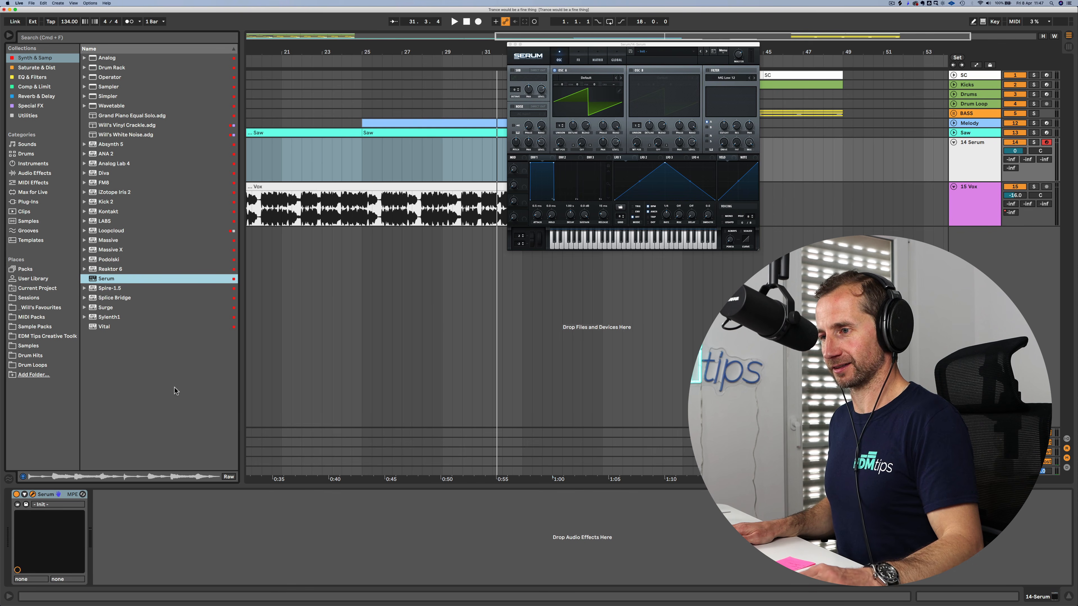
click(511, 44)
Step: Add Ableton's Reverb after Serum on the new synth track
click(27, 78)
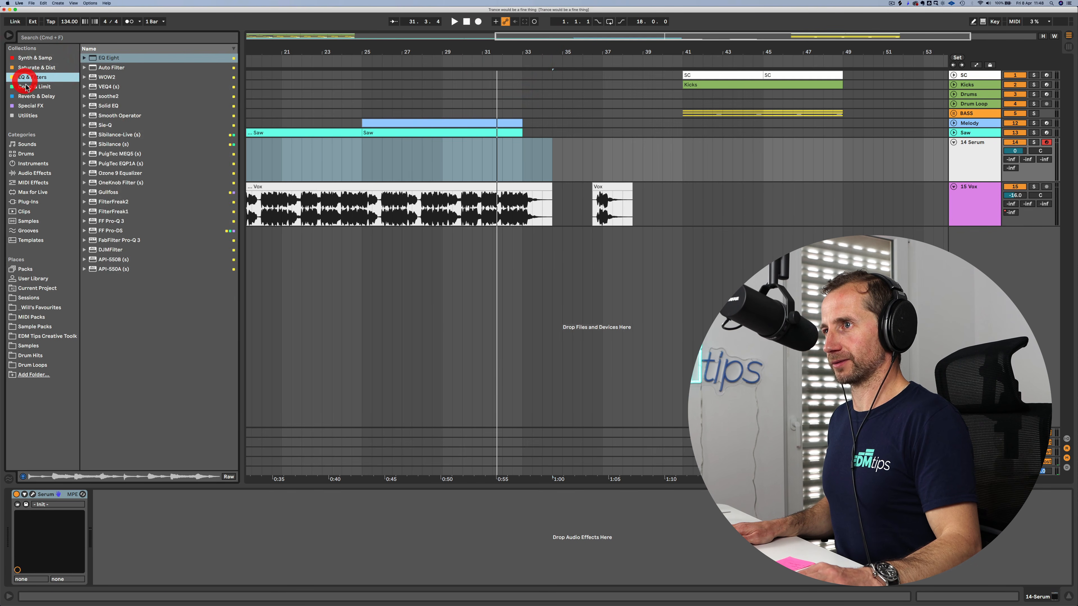
click(27, 68)
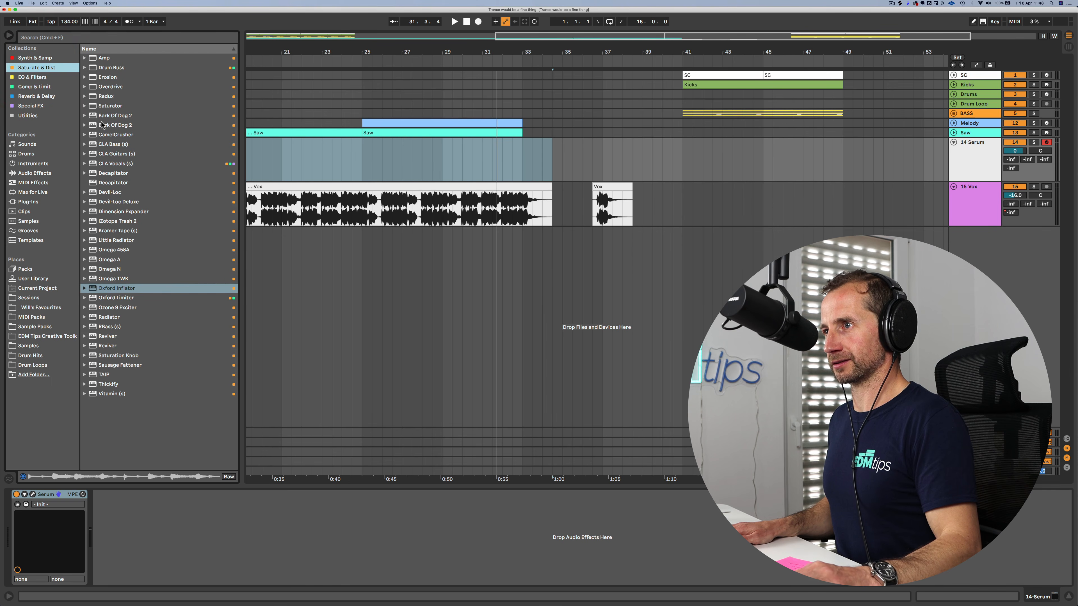
click(42, 96)
drag(100, 87, 140, 548)
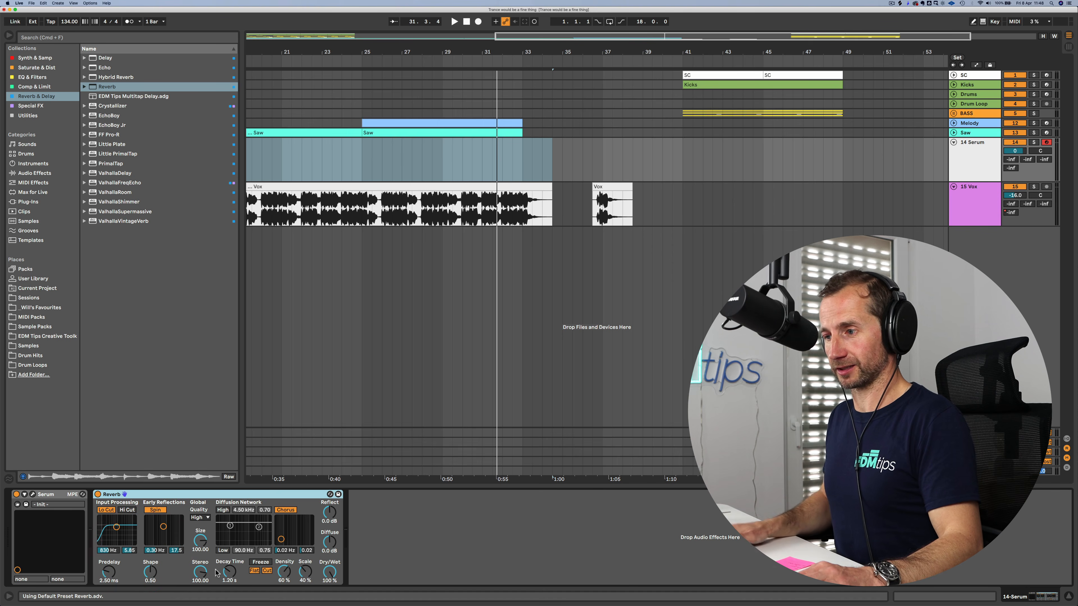
Step: Widen Serum's upward and downward pitch bend range in the plug-in window and close it
click(33, 494)
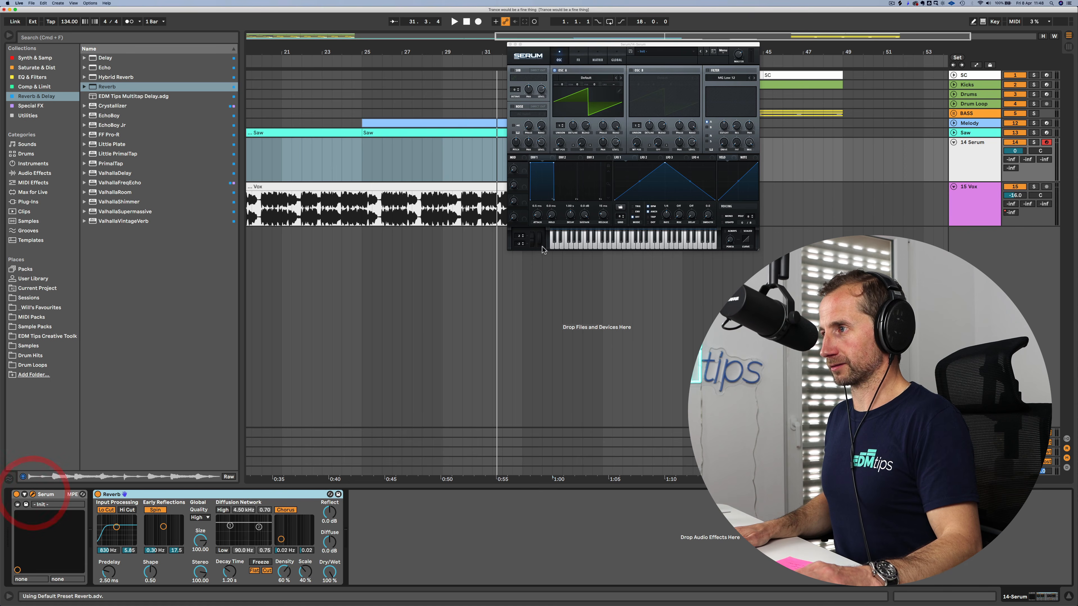
click(520, 239)
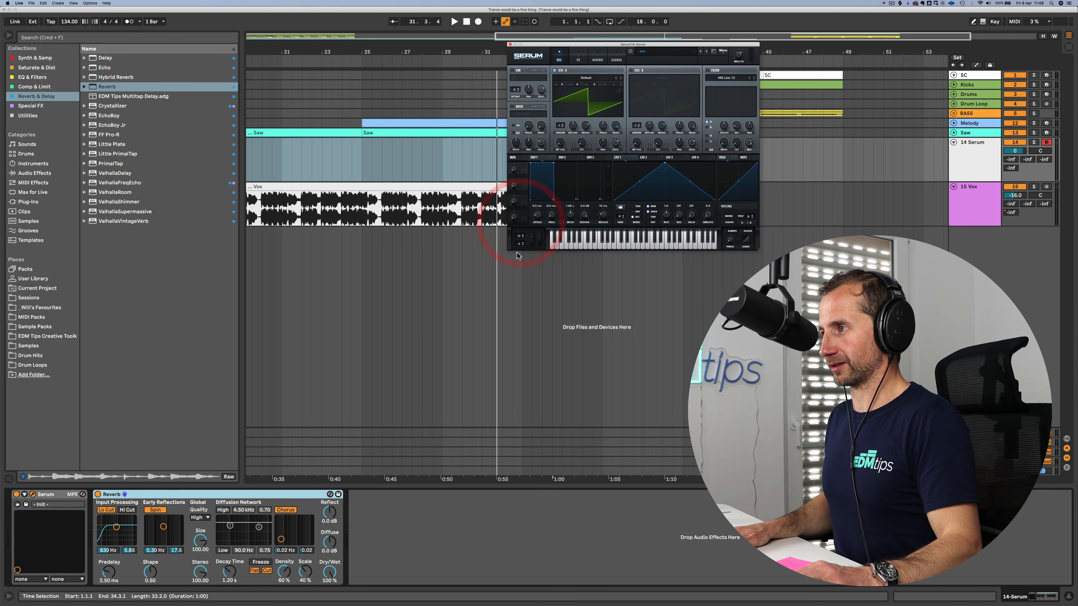
drag(521, 245, 518, 259)
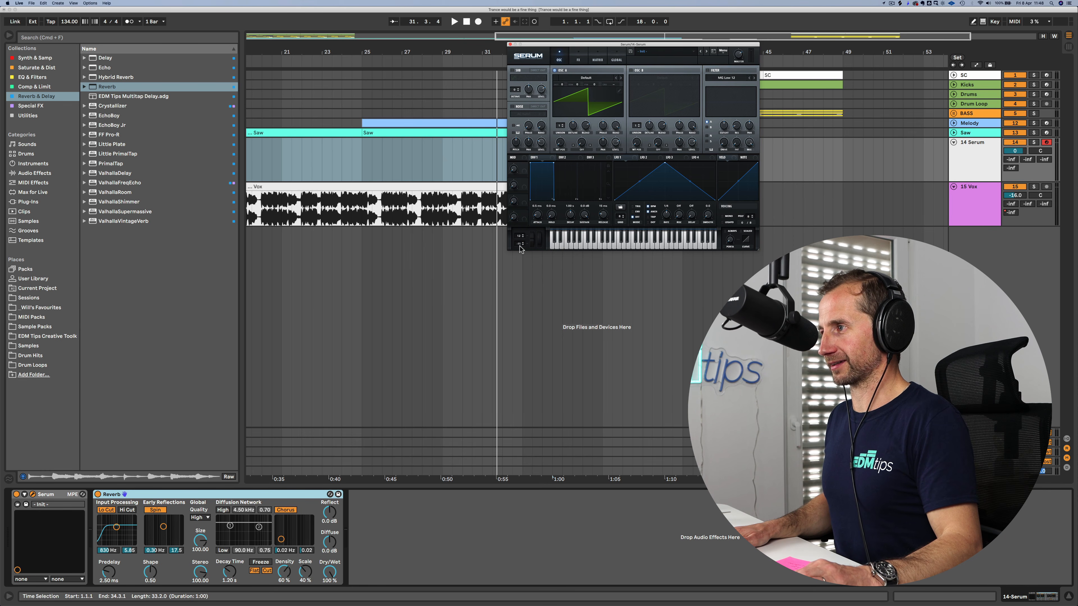
click(520, 245)
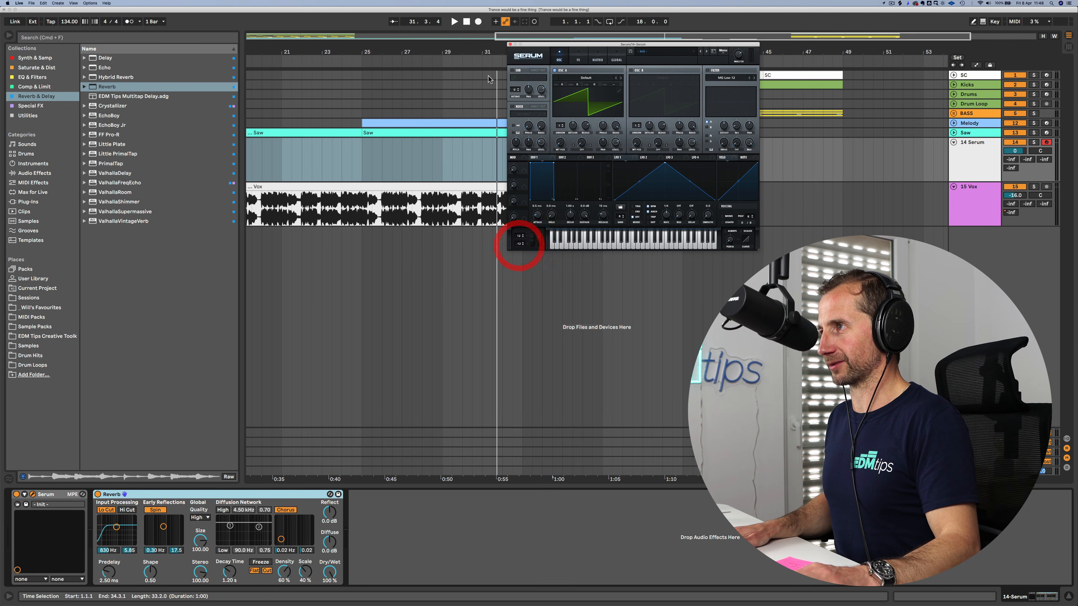
click(510, 45)
Step: Create an empty eight-bar MIDI clip on the Serum track from 33.1.1 to 41.1.1
click(522, 159)
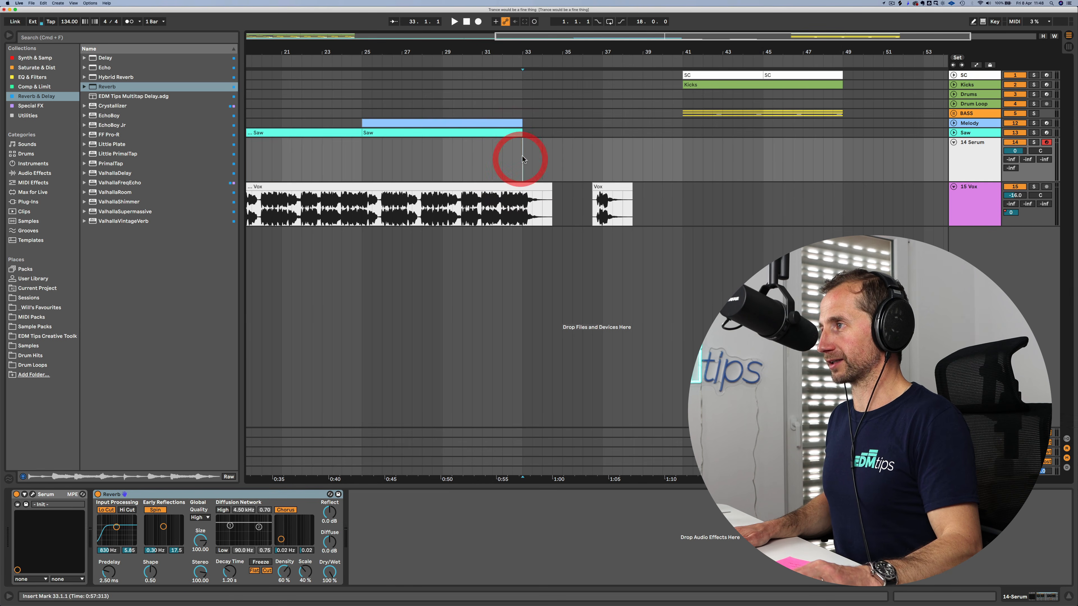
drag(522, 158, 667, 154)
shift+click(679, 154)
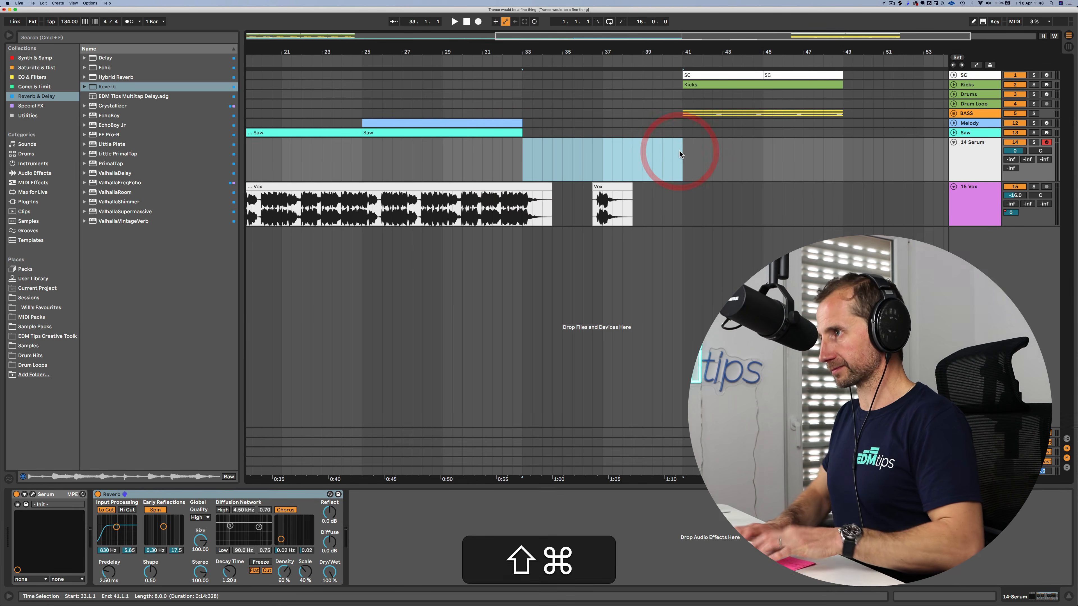
key(shift+super+m)
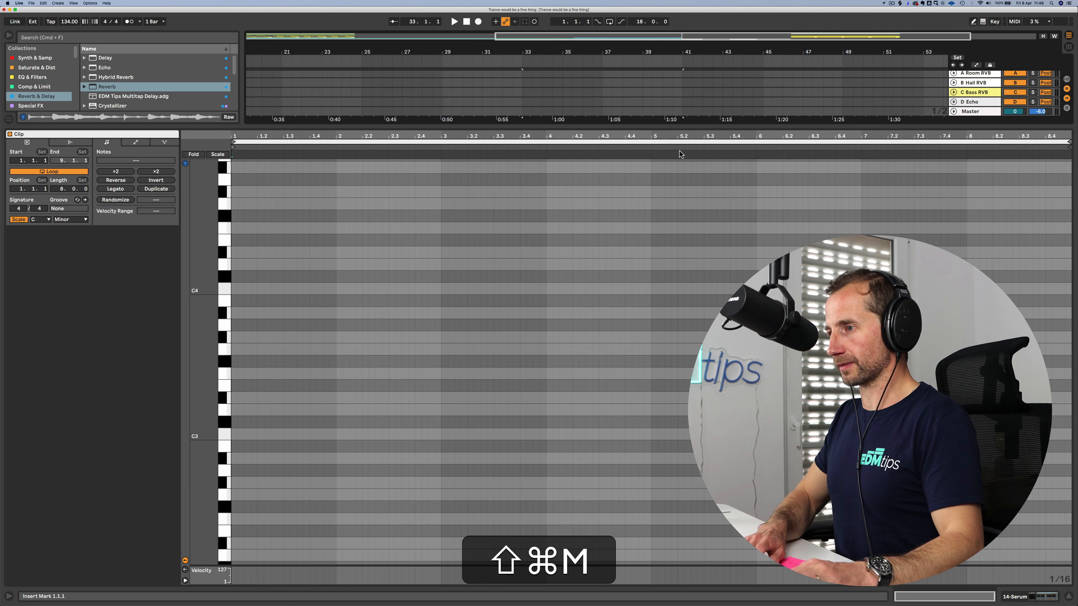
Step: Enter a C2 note spanning the full eight-bar clip and lower the Serum track's volume to about -11.8 dB
double_click(235, 436)
key(shift+Down)
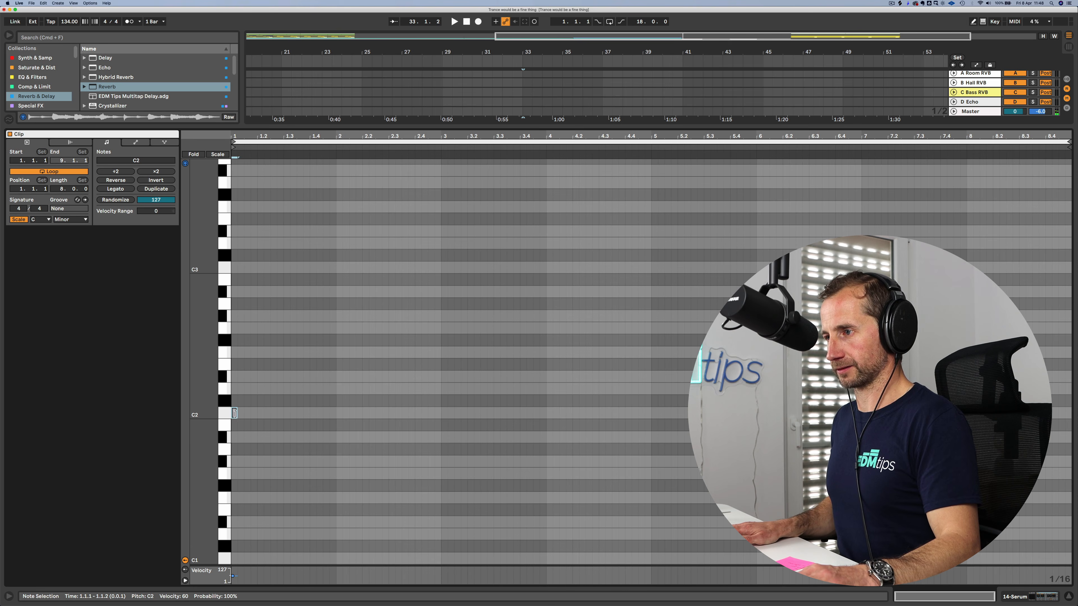
drag(234, 414, 934, 414)
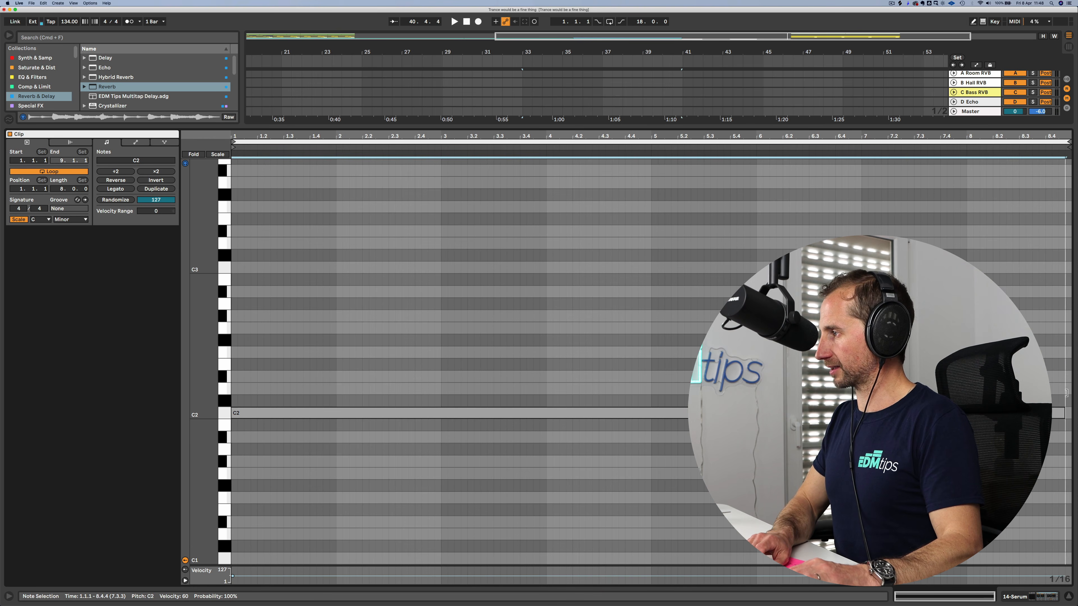
key(shift+Tab)
drag(1020, 153, 1021, 161)
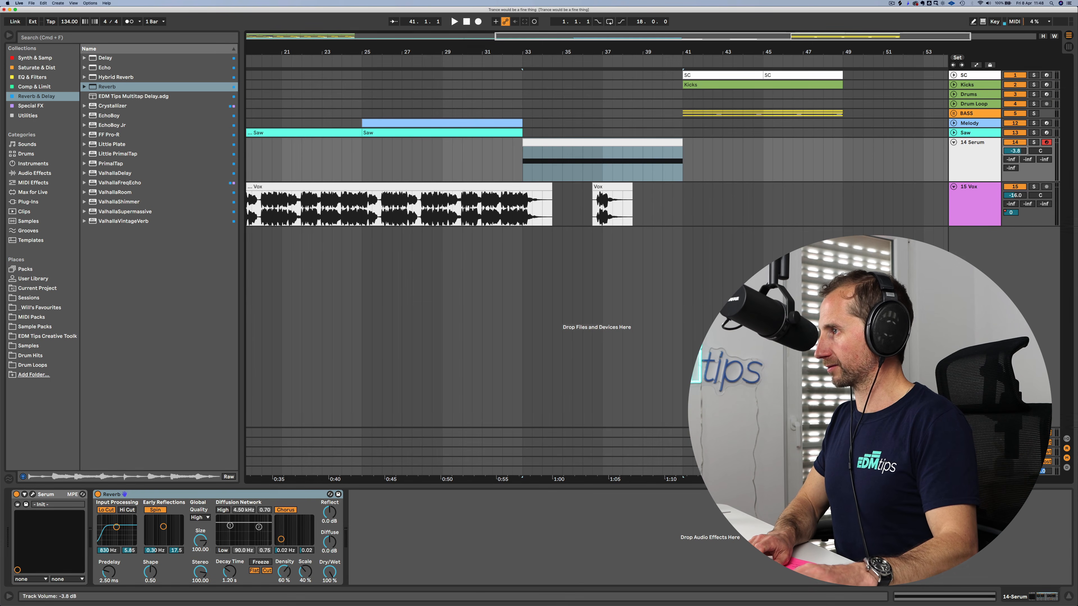
Step: Open the Serum clip's envelope view and display its MIDI Ctrl Pitch Bend envelope
double_click(555, 141)
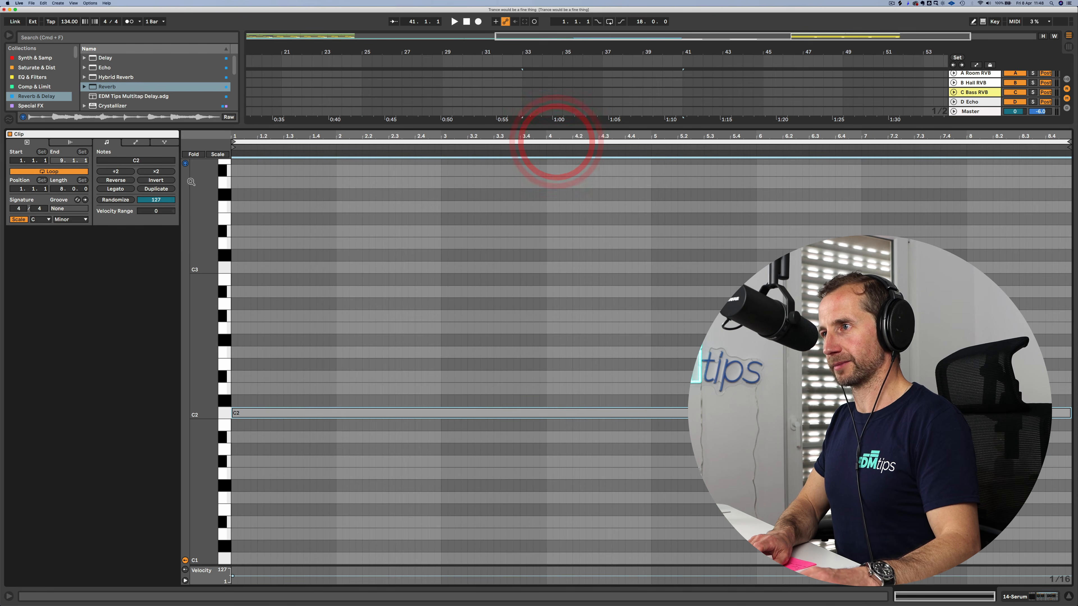
click(135, 143)
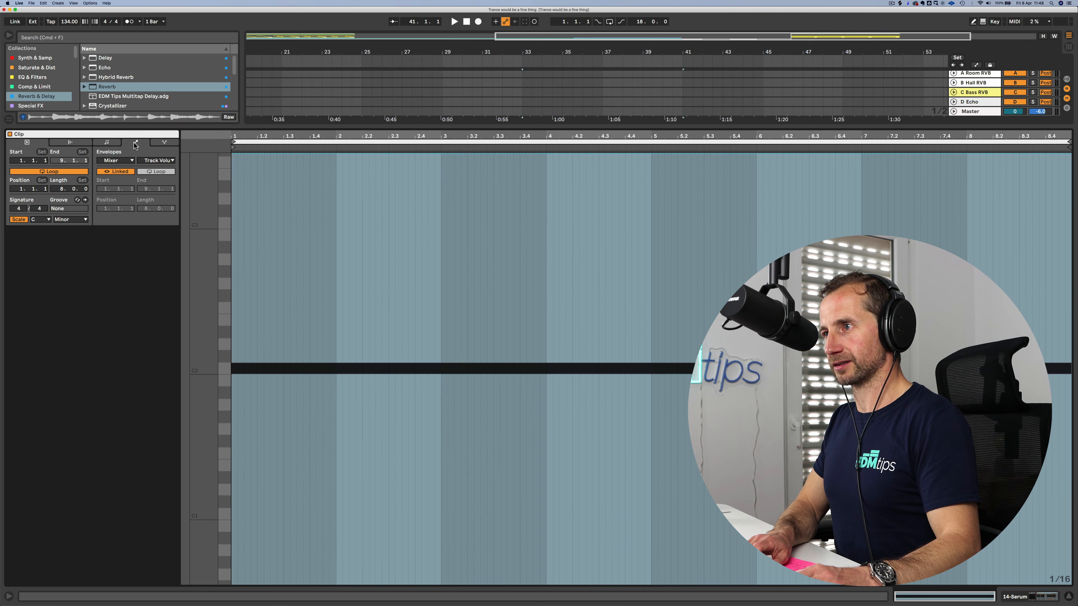
click(124, 163)
click(115, 167)
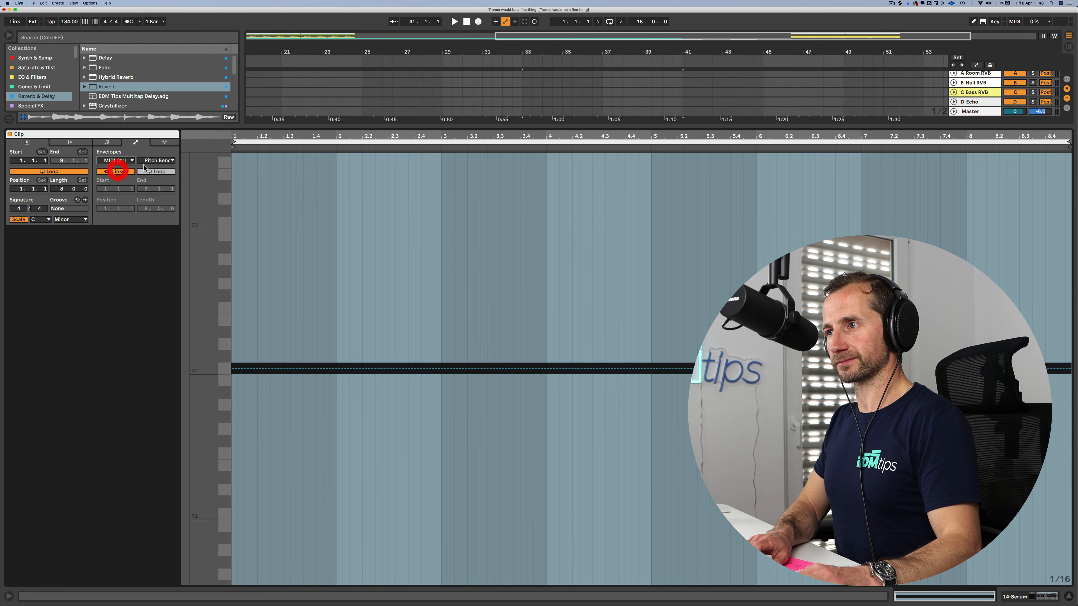
click(158, 161)
click(158, 161)
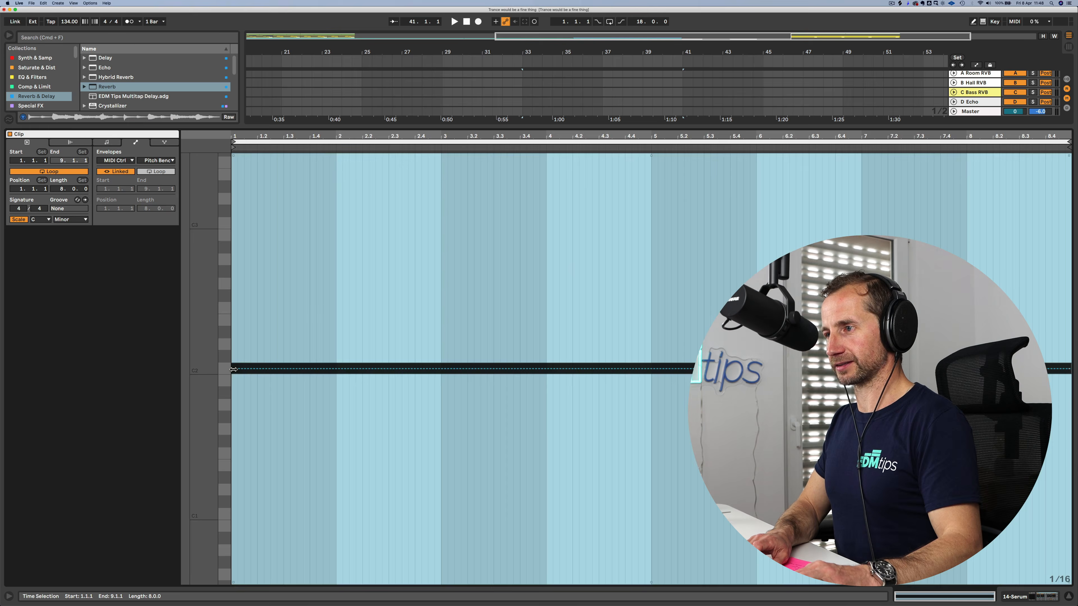
Step: Shape the pitch bend as a straight ramp from the minimum at clip start to 8191 at its end, and audition the riser
click(233, 369)
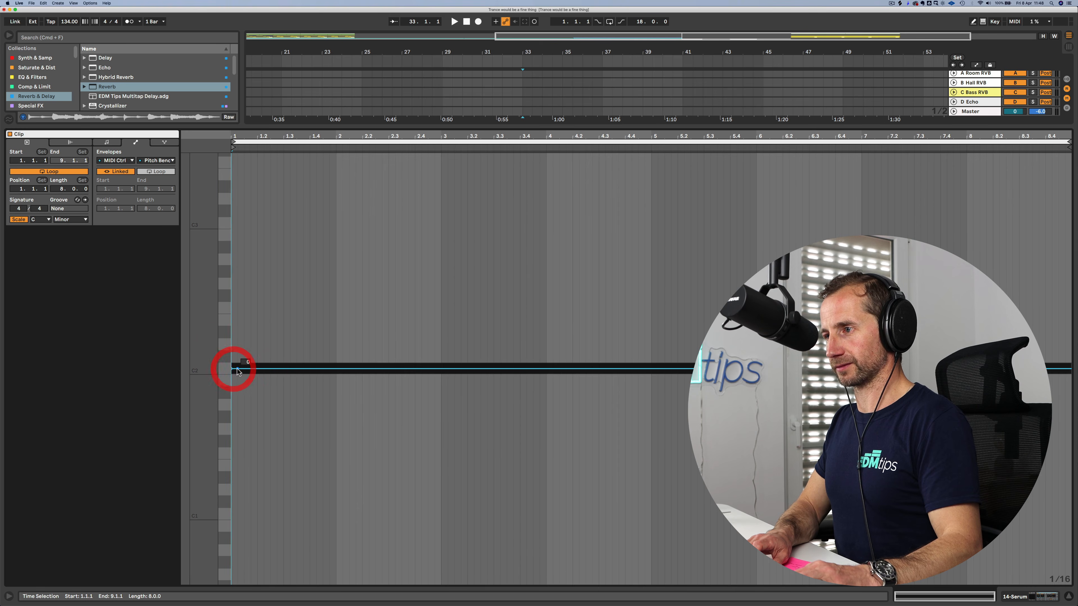
drag(236, 371, 773, 156)
key(space)
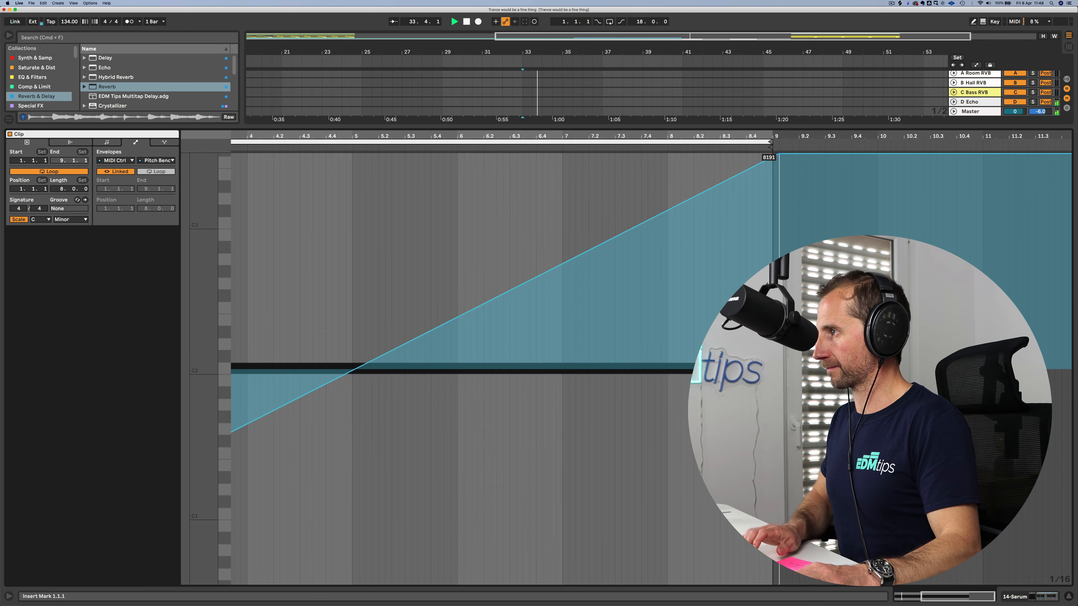
key(shift+Tab)
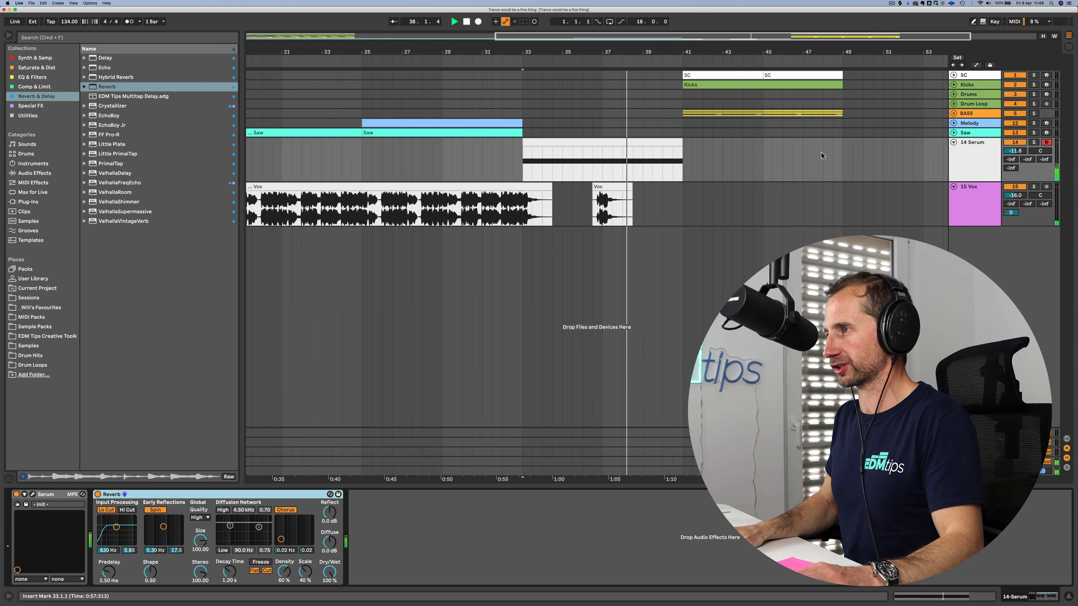
Step: Try moving the long vocal clip towards the drop, starting between 22.1.1 and 26.1.1, and audition its alignment from 41.1.1
drag(485, 56, 485, 30)
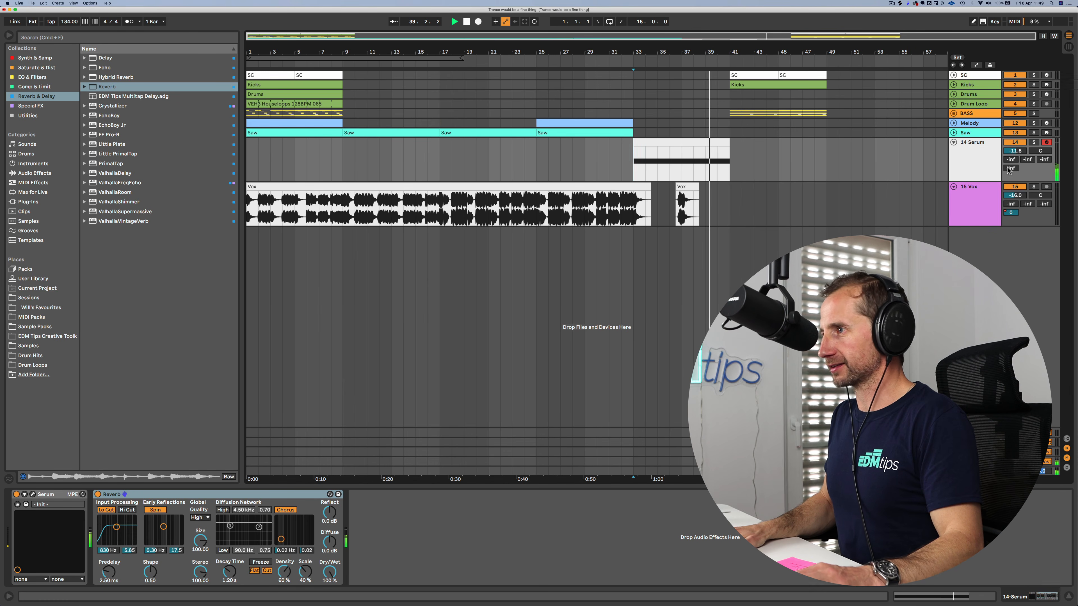
drag(392, 186, 642, 195)
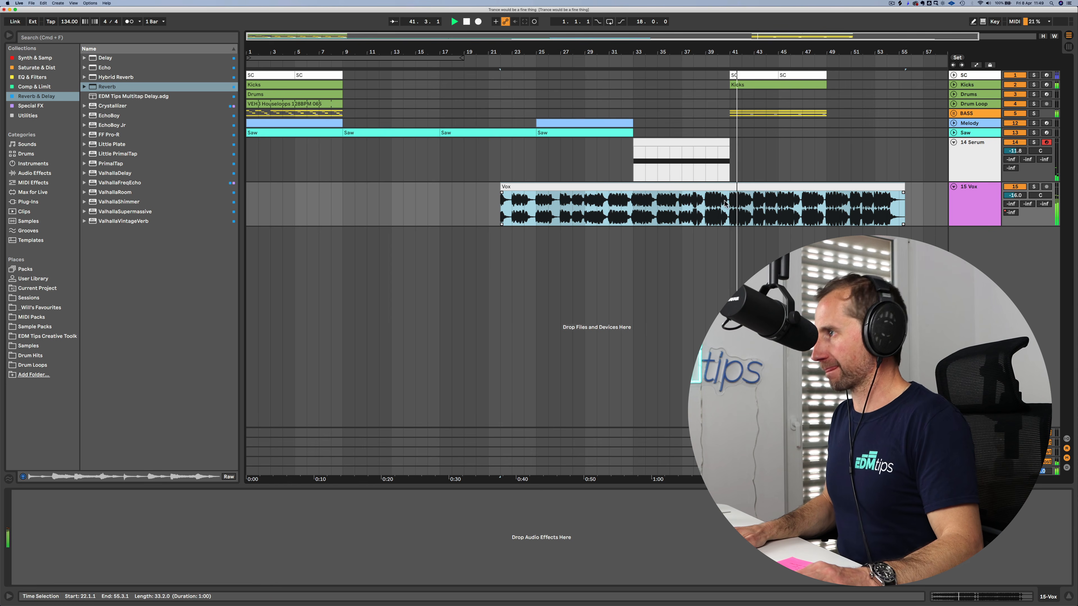
drag(720, 195, 742, 191)
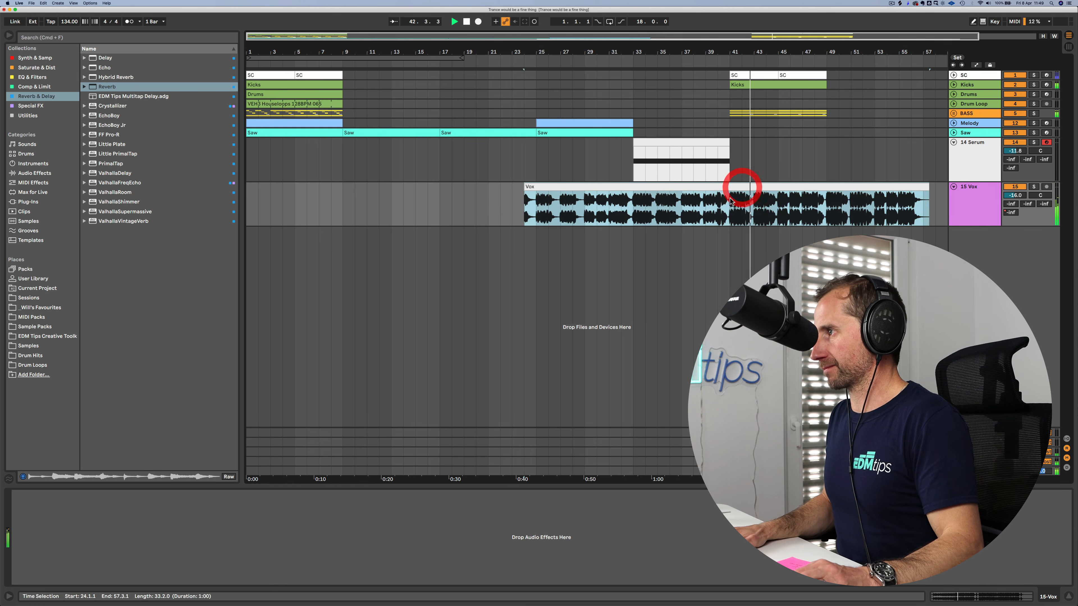
click(730, 204)
key(space)
key(space)
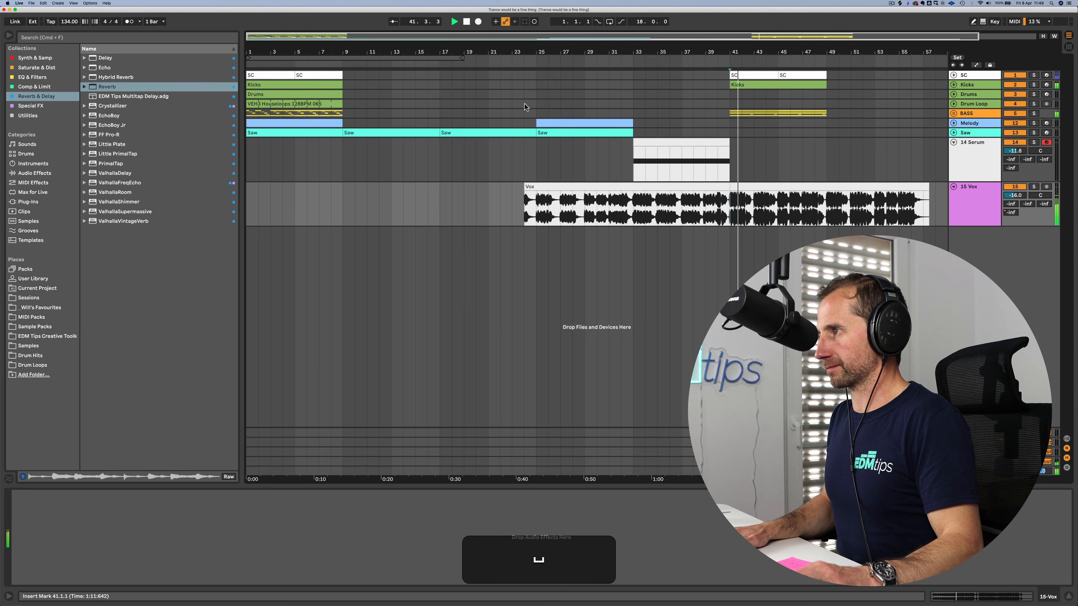
drag(723, 187, 748, 187)
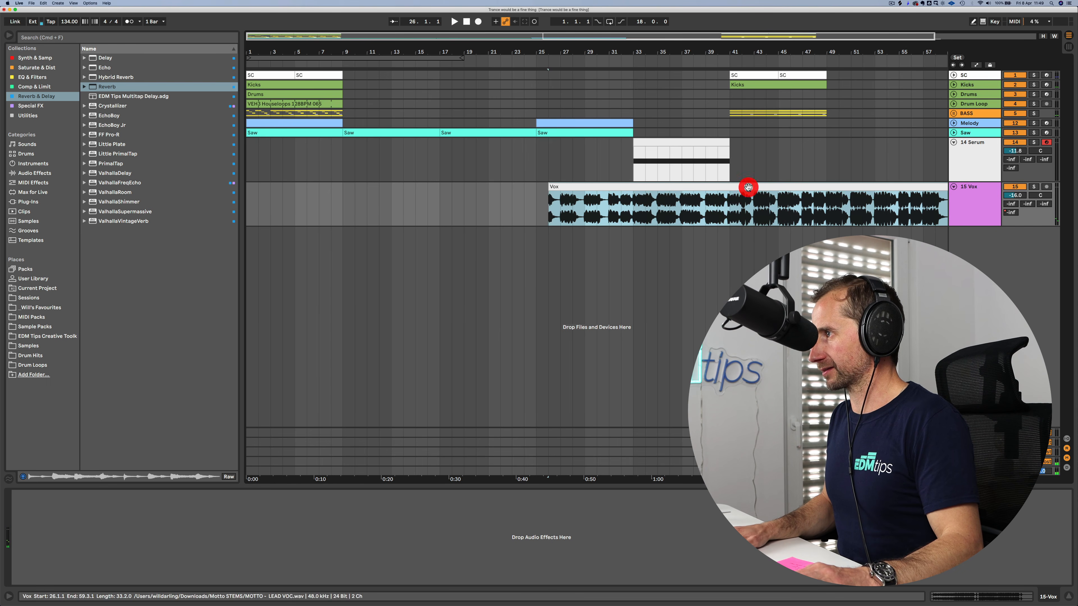
key(space)
click(730, 206)
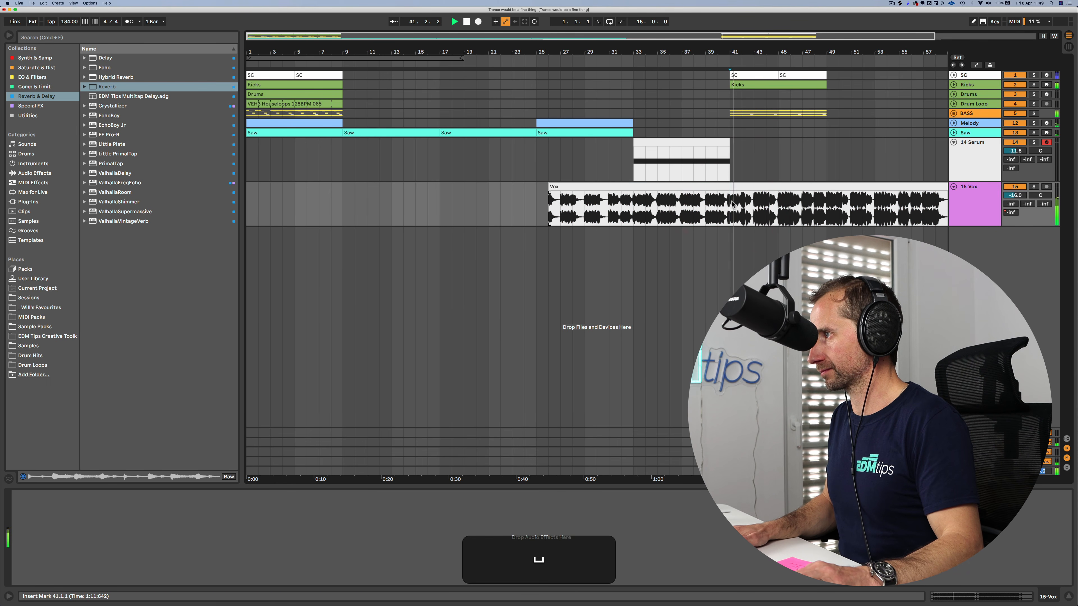
key(space)
drag(748, 188, 739, 188)
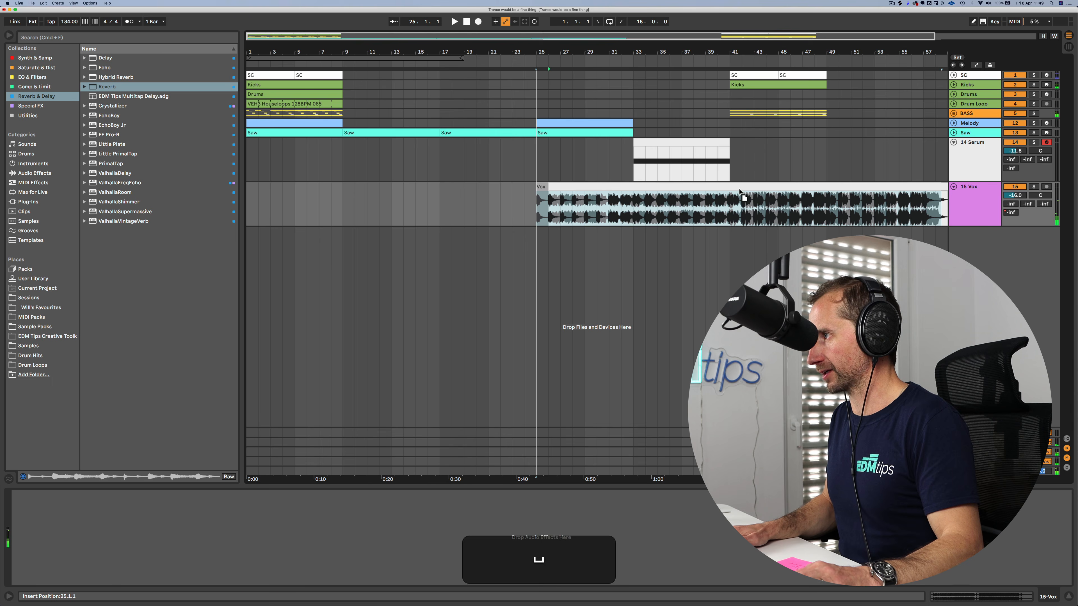
click(716, 207)
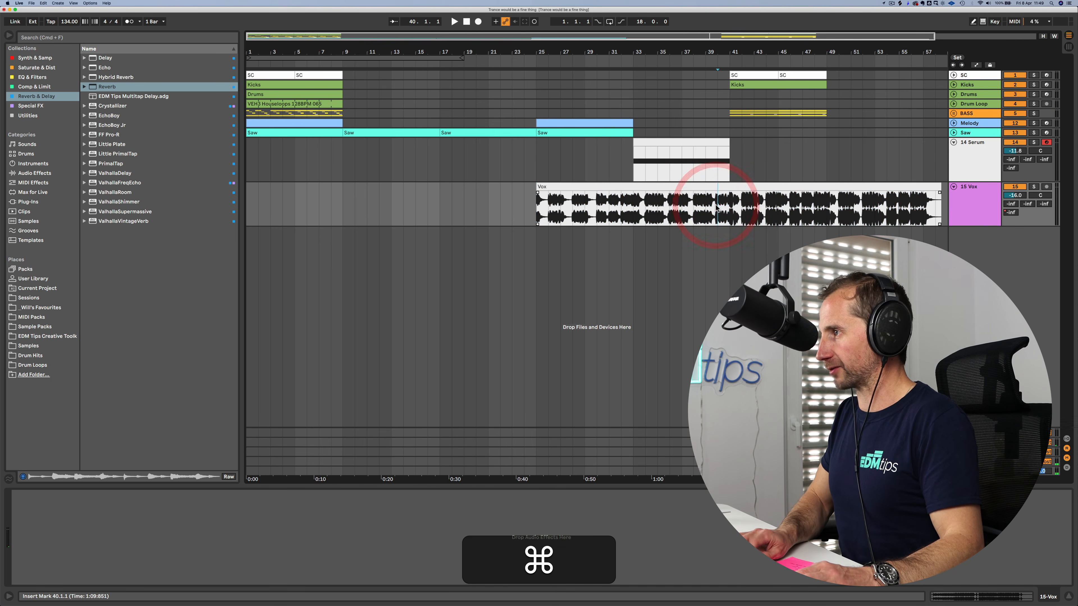
Step: Undo the moves of the long vocal clip
key(super+z)
key(super+z)
key(super+z)
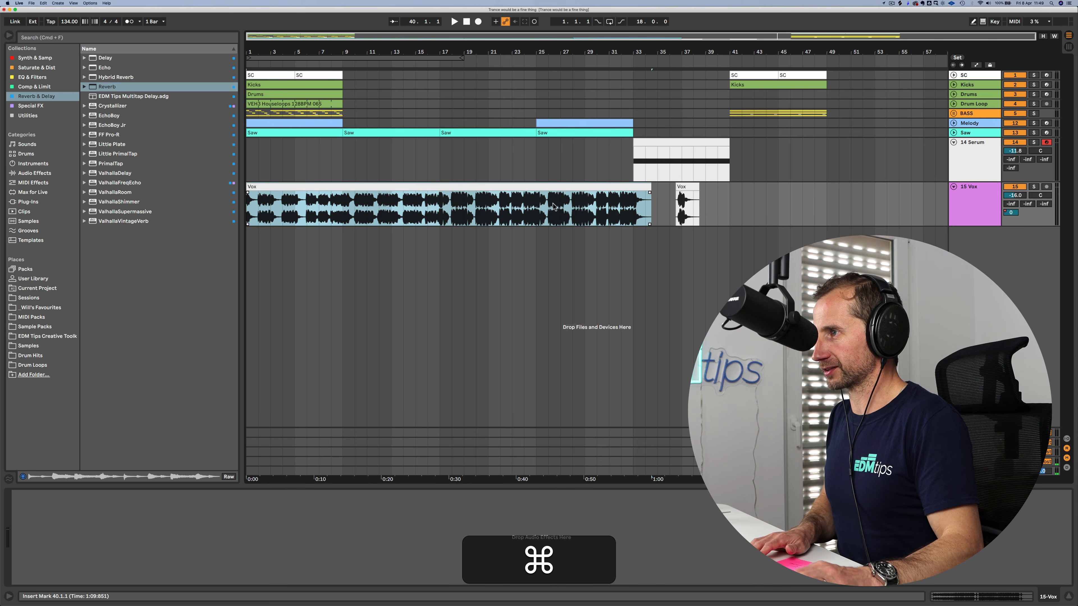
Step: Copy the vocal section from 16.1.1 to 33.1.1 and paste it on the Vox track at 40.1.1
click(552, 207)
click(436, 207)
key(space)
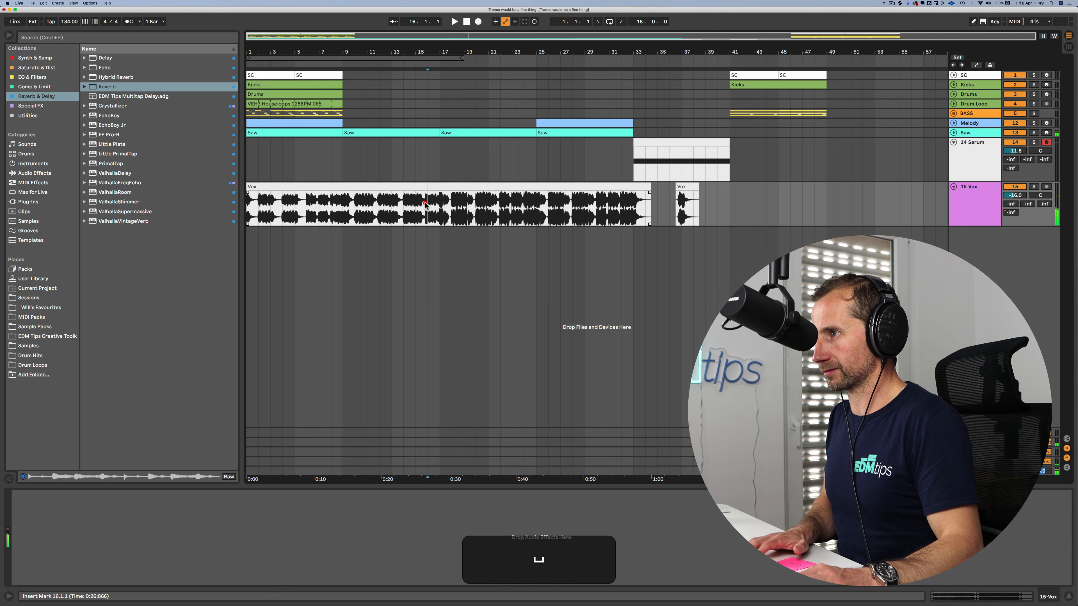
click(425, 206)
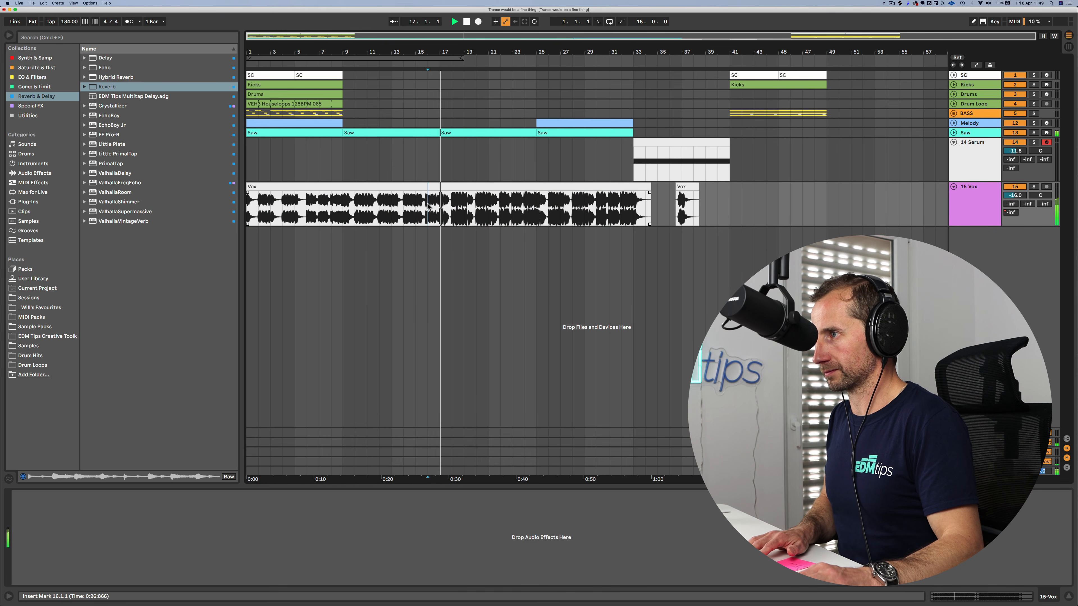
drag(428, 207, 633, 207)
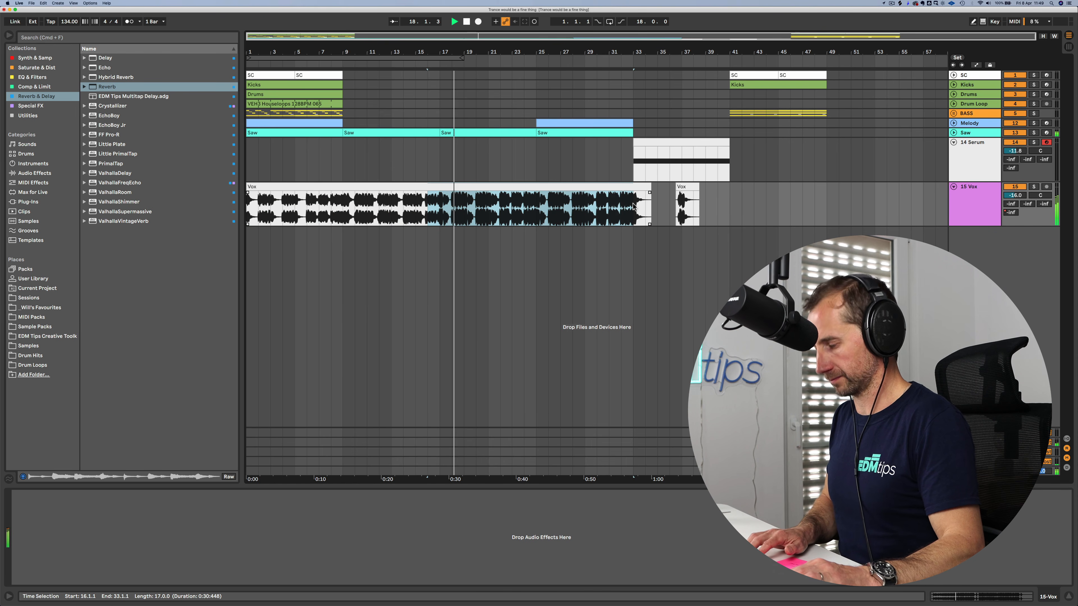
key(super+c)
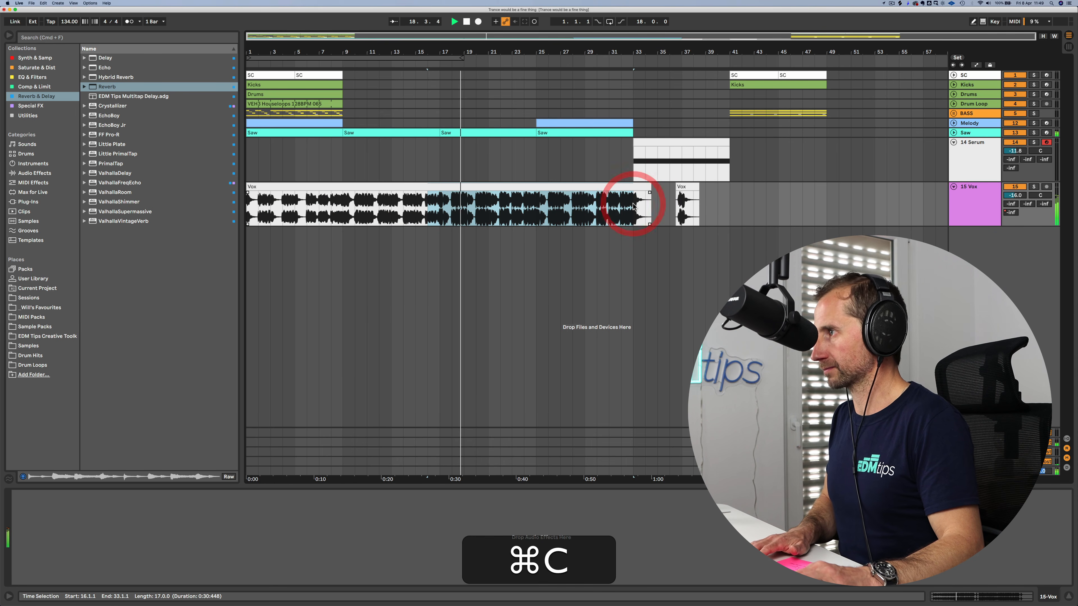
click(718, 194)
key(super+v)
drag(719, 195, 713, 188)
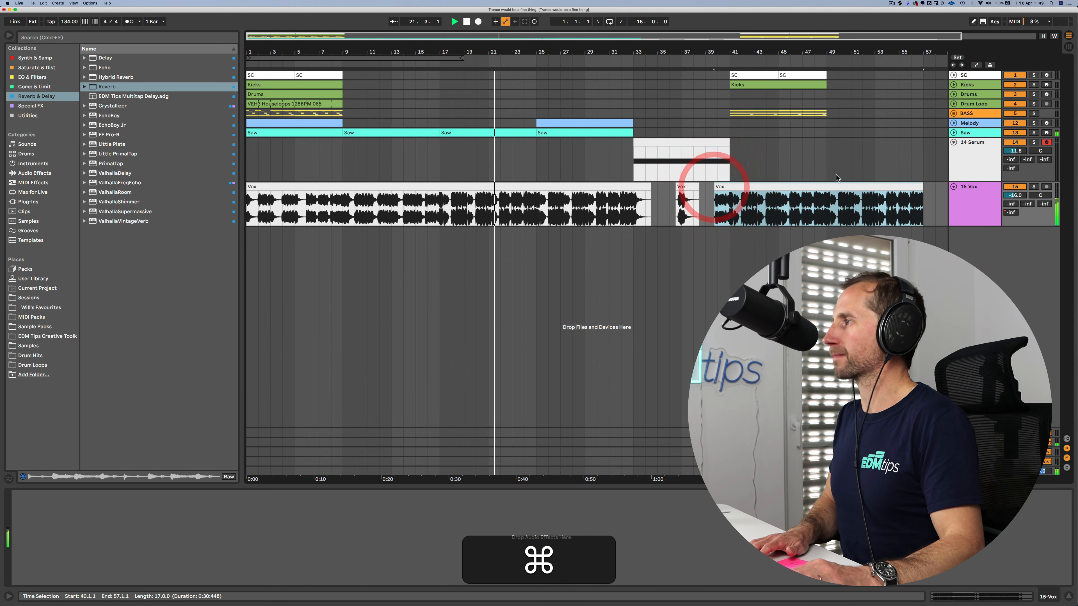
click(977, 150)
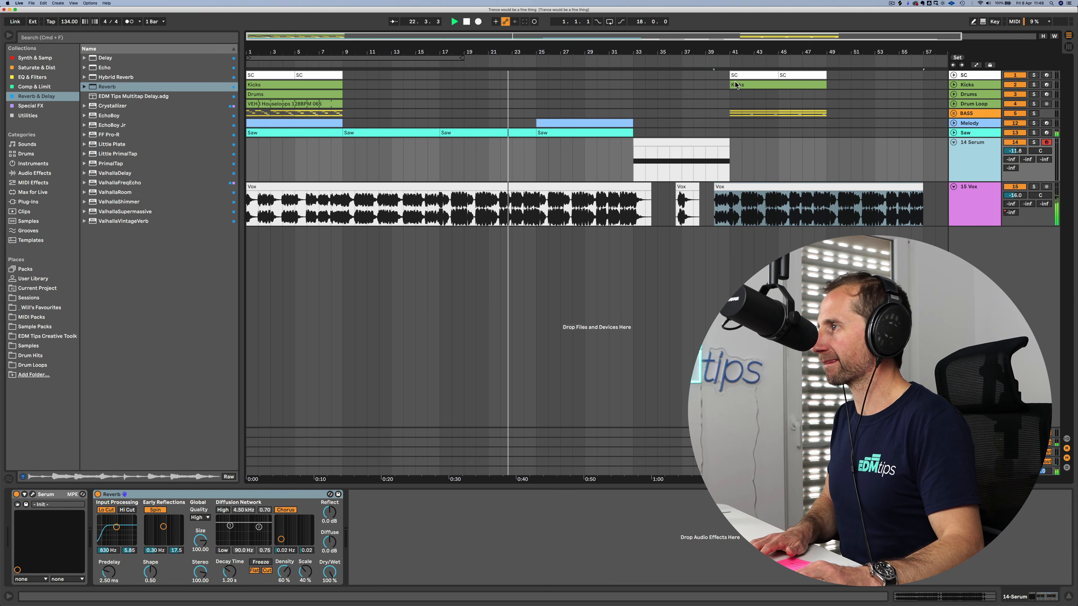
Step: Replace the bass clip at 41.1.1 with a copy of the eight-bar BASS clip from 1.1.1
click(825, 112)
key(BackSpace)
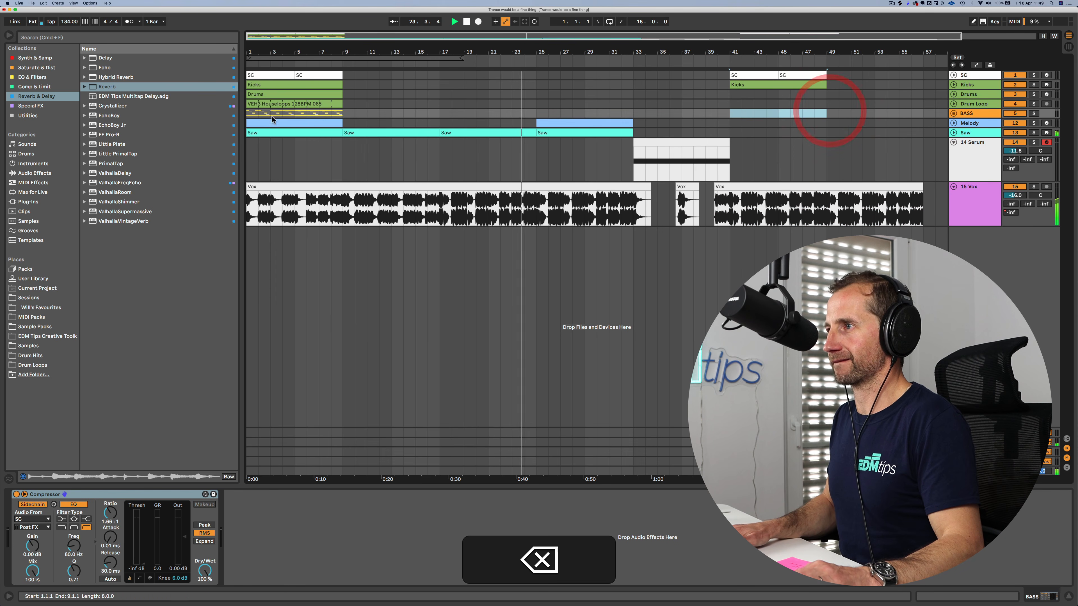
click(333, 117)
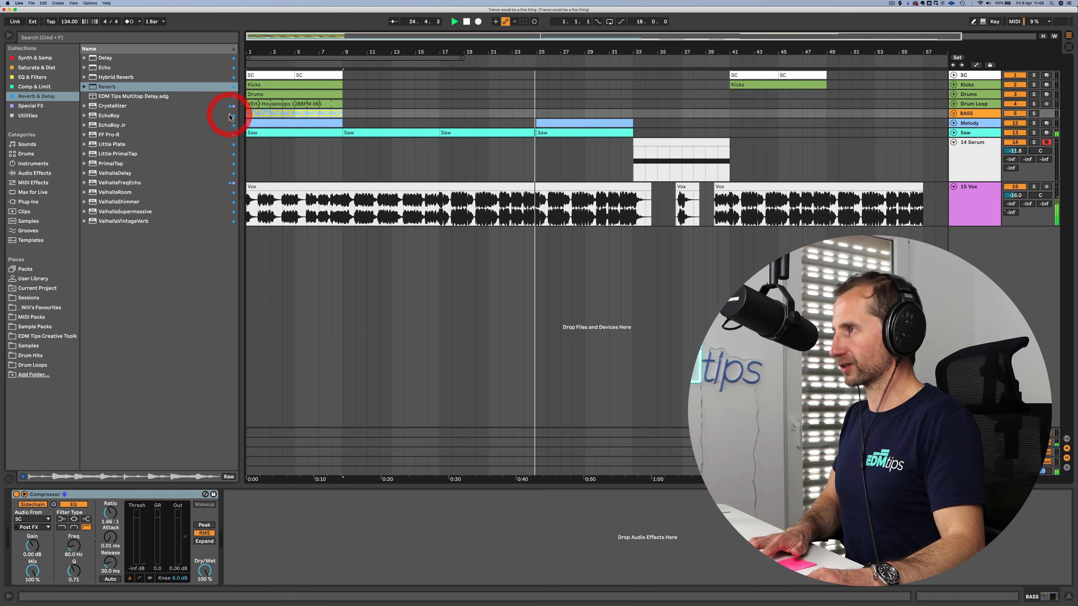
key(super+c)
click(730, 113)
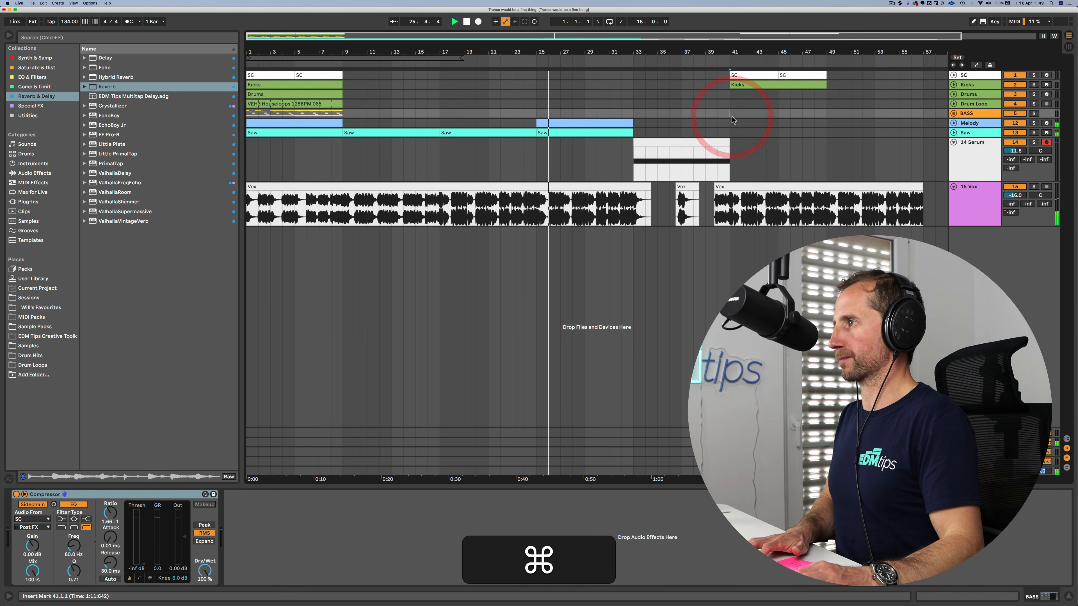
key(super+v)
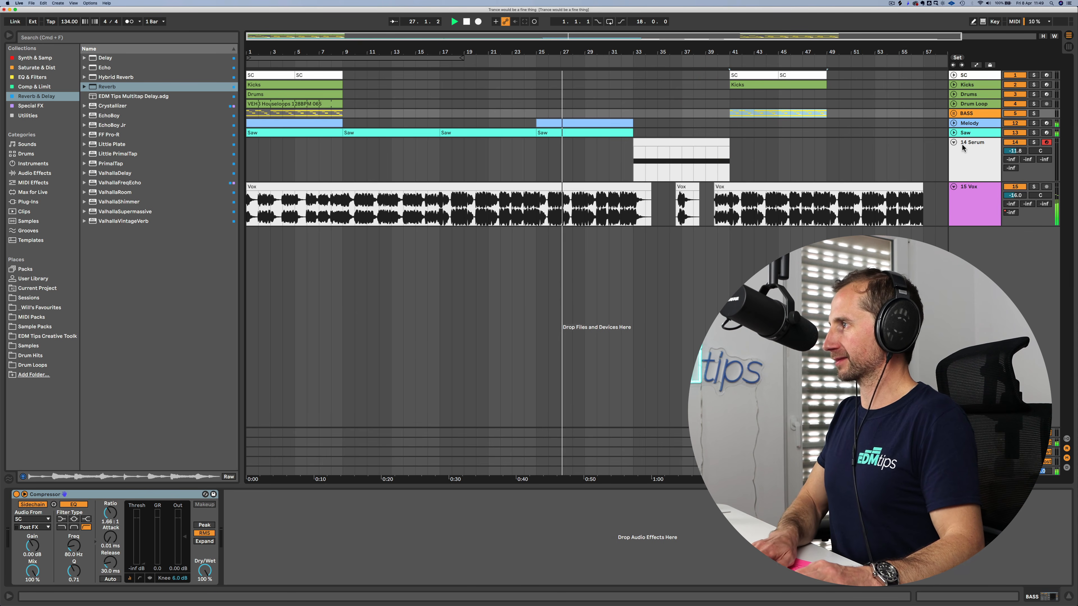
Step: Collapse the Serum track and insert a new audio track directly below the Drum Loop track
key(section)
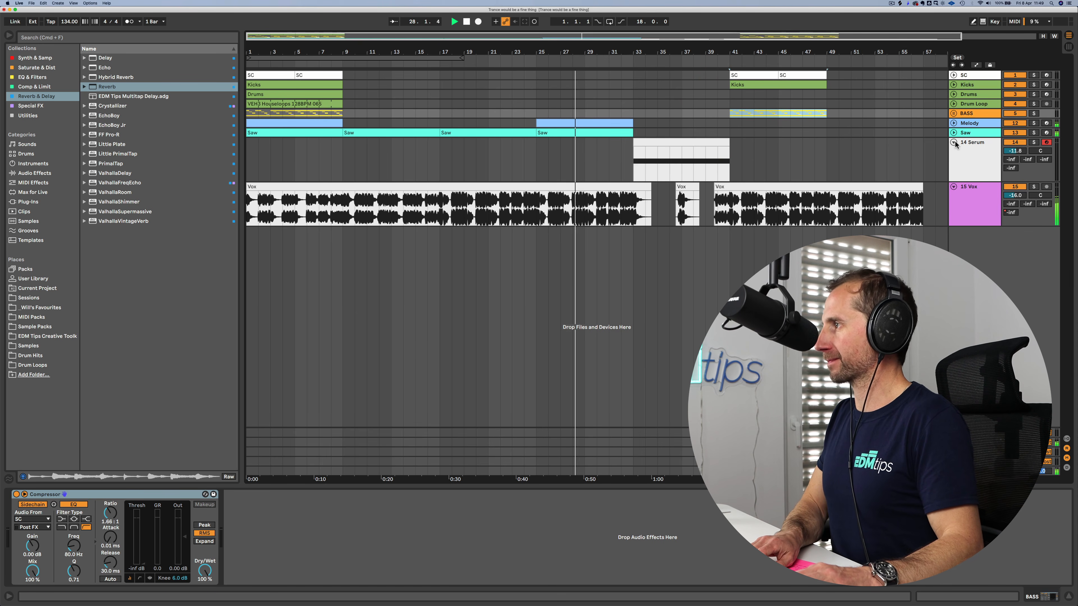
click(954, 143)
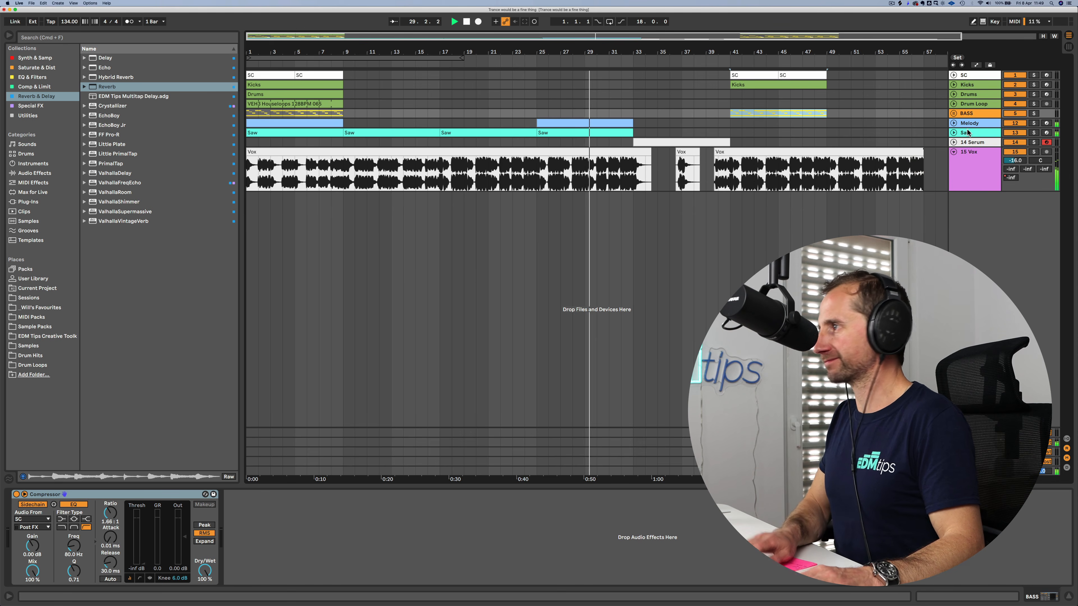
click(967, 104)
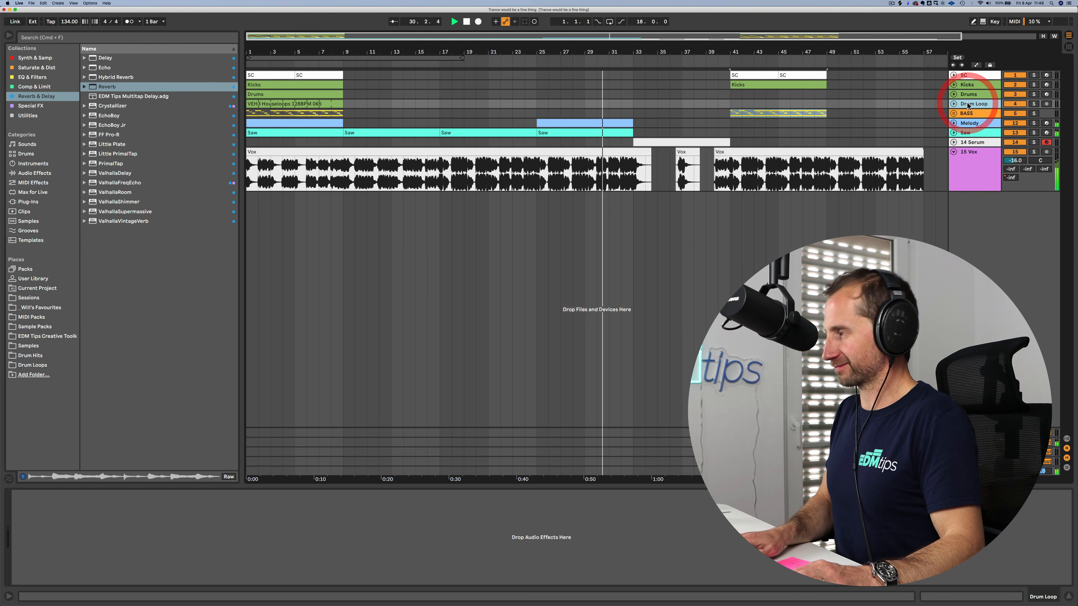
key(super+t)
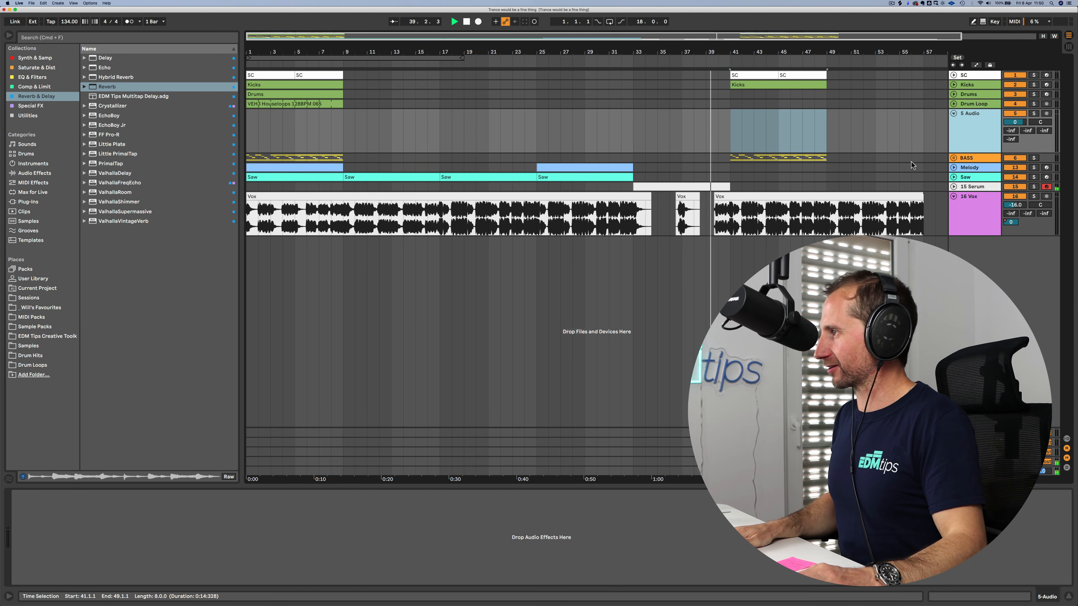
Step: Raise the Serum track's volume to -9.7 dB and loop the sixteen bars starting at 41.1.1
click(953, 187)
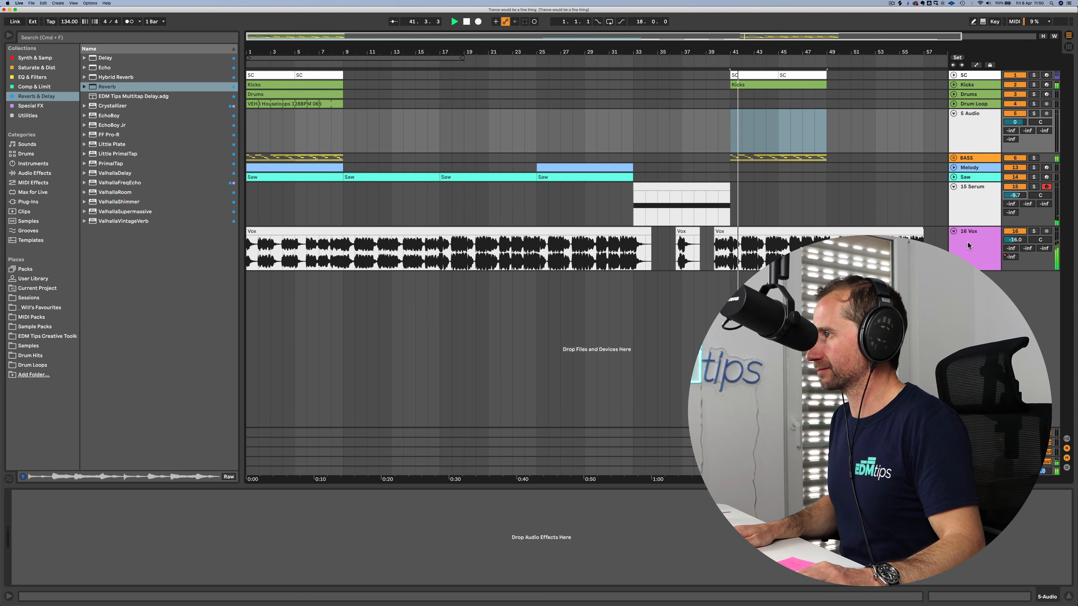
drag(729, 177, 825, 178)
key(super+l)
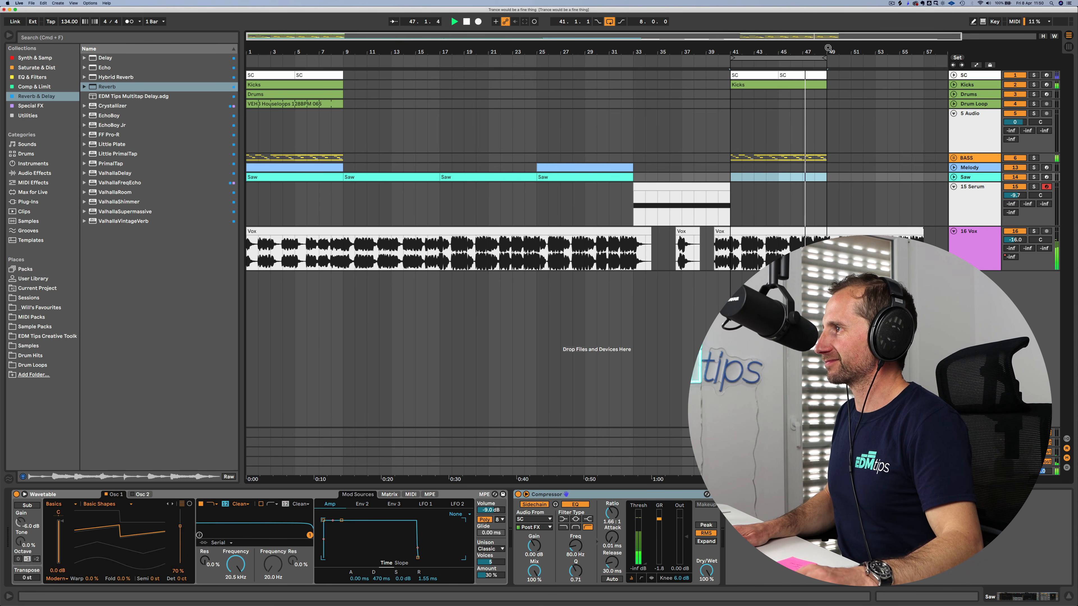
drag(829, 59, 930, 61)
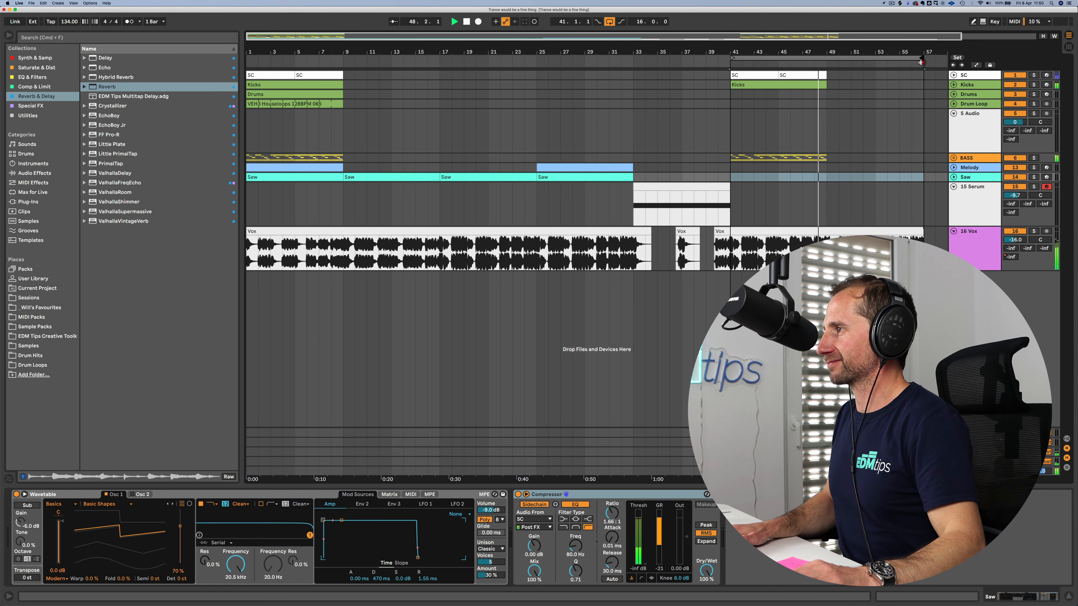
Step: Stop playback and duplicate the eight bars from 41.1.1 to 49.1.1 on the SC through Saw tracks
key(space)
drag(829, 178, 733, 72)
key(cmd+d)
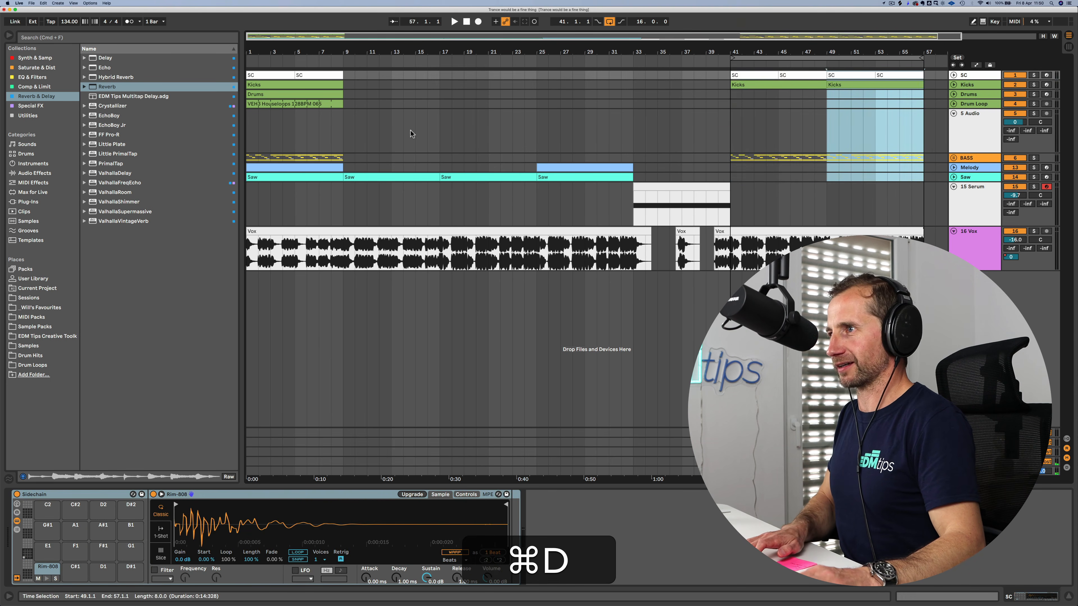
Step: Copy the opening Drums and Drum Loop clips to 49.1.1 on their own tracks
click(265, 94)
drag(265, 94, 843, 99)
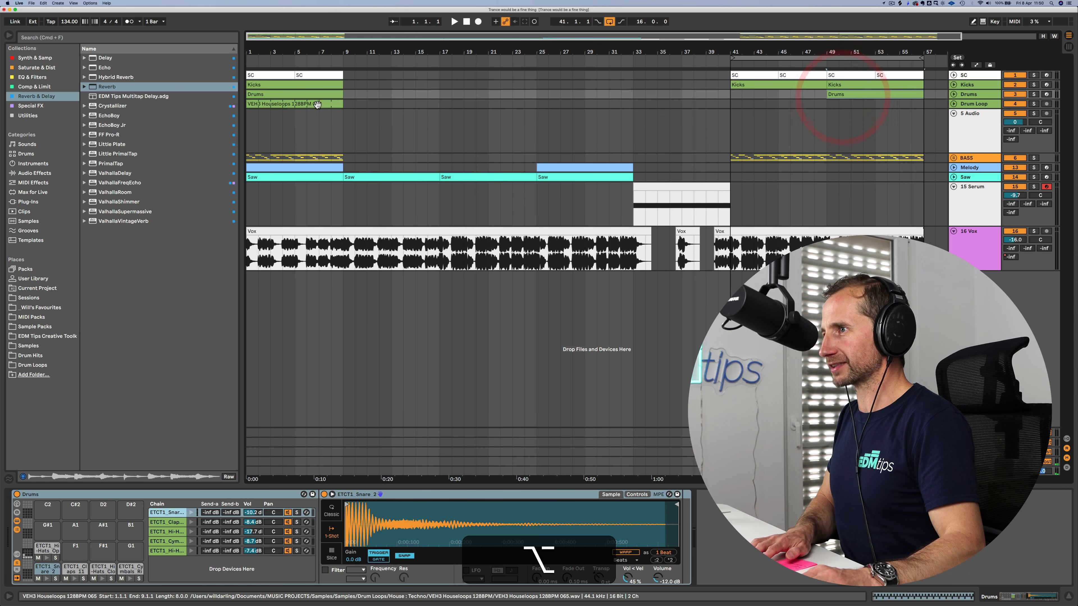
drag(318, 104, 898, 106)
Step: Expand and solo the Drum Loop track and audition its copied clip from 49.1.1
click(954, 104)
drag(855, 52, 706, 50)
click(1033, 103)
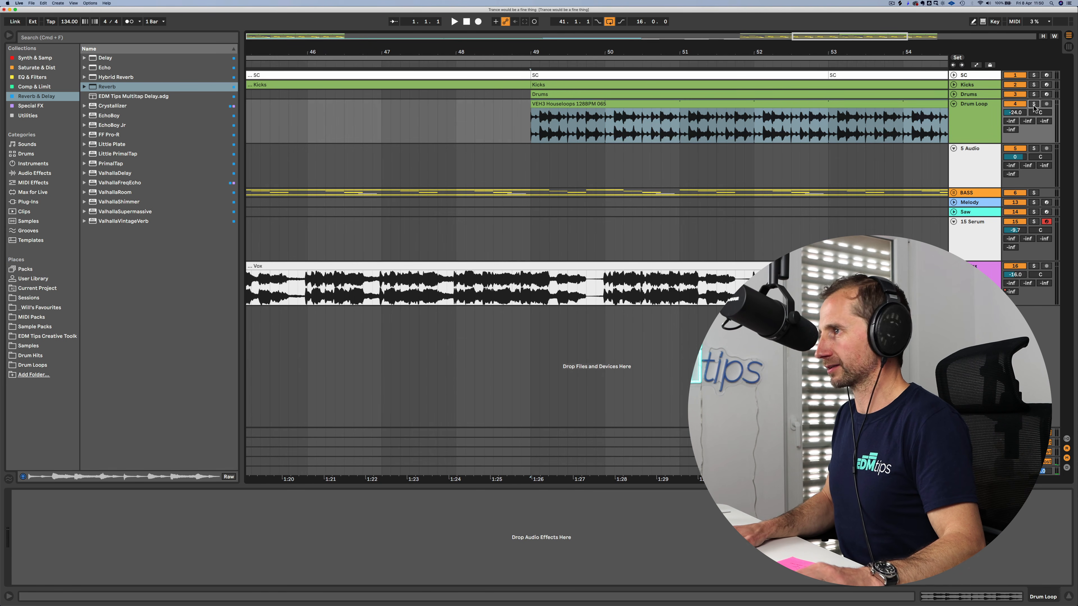
key(space)
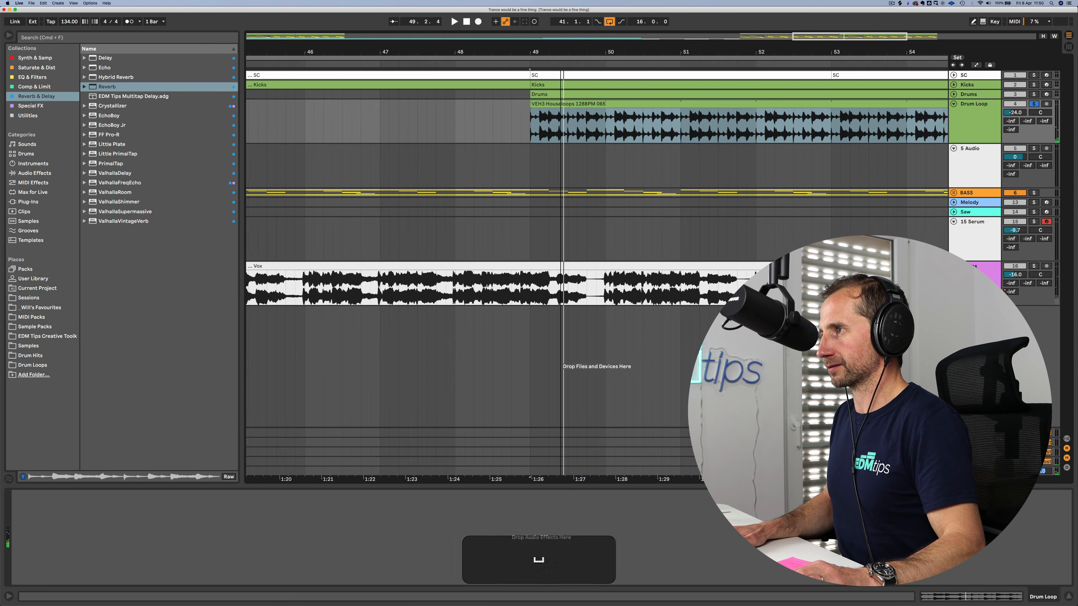
drag(558, 51, 511, 127)
click(483, 125)
key(space)
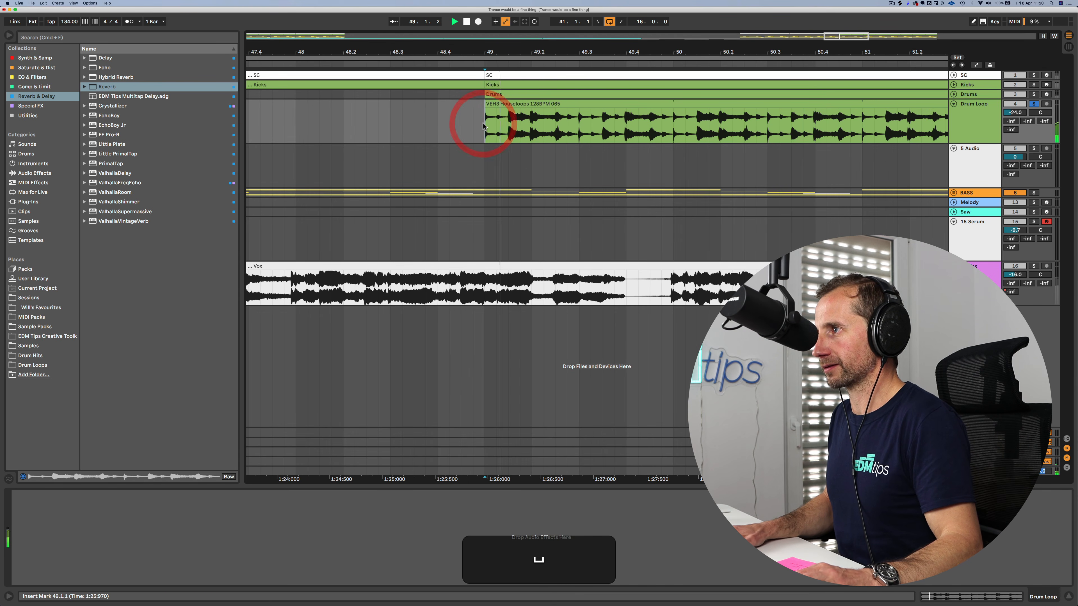
Step: Trim the copied drum loop's start to just after 49.1.4 and delete its section from 49.2.3 to 49.3.1
click(512, 124)
key(BackSpace)
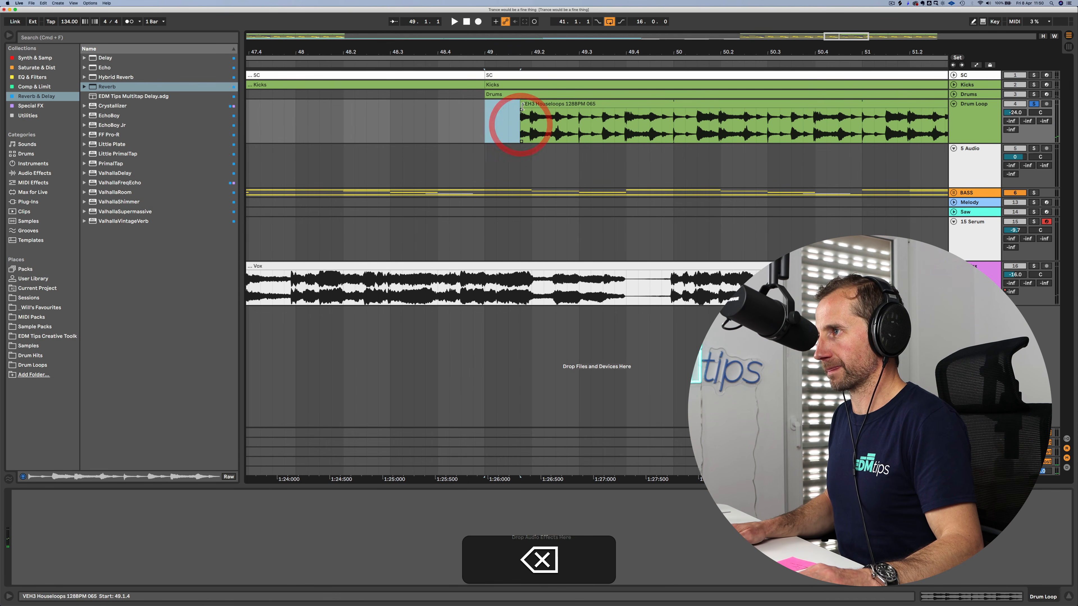
drag(521, 105, 580, 123)
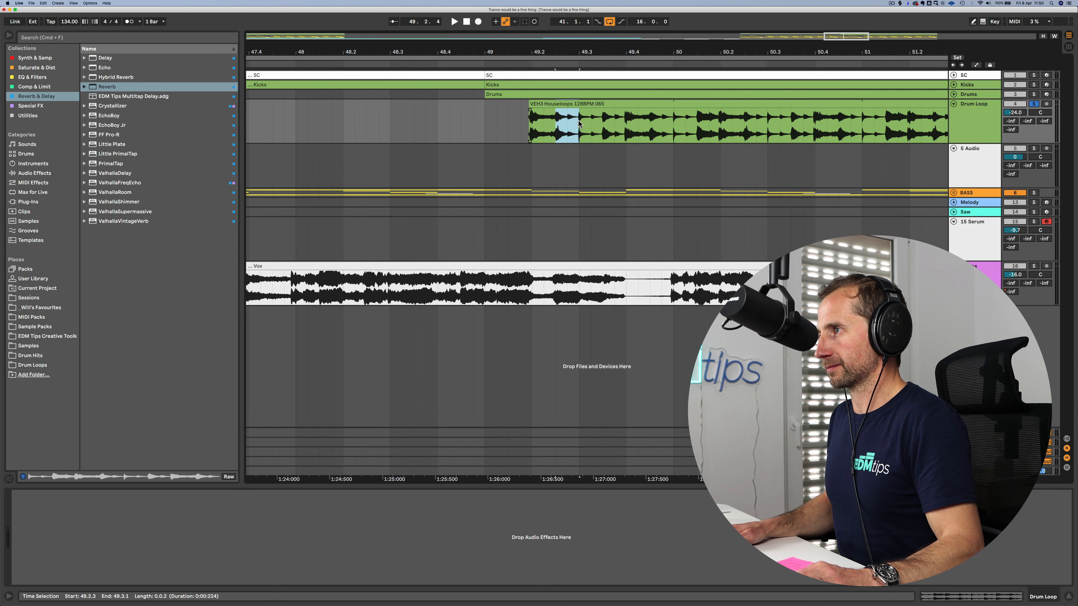
key(BackSpace)
Step: Add a short fade-out to the drum loop fragment ending at 49.2.3 and audition it from 49.1.1
click(553, 105)
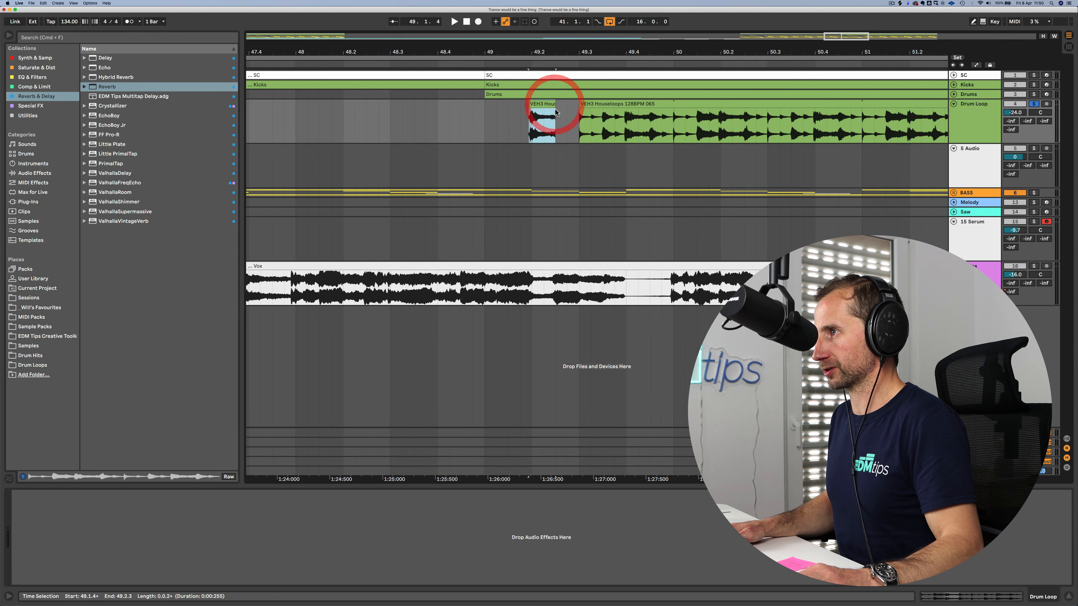
drag(544, 112, 539, 116)
click(479, 120)
key(space)
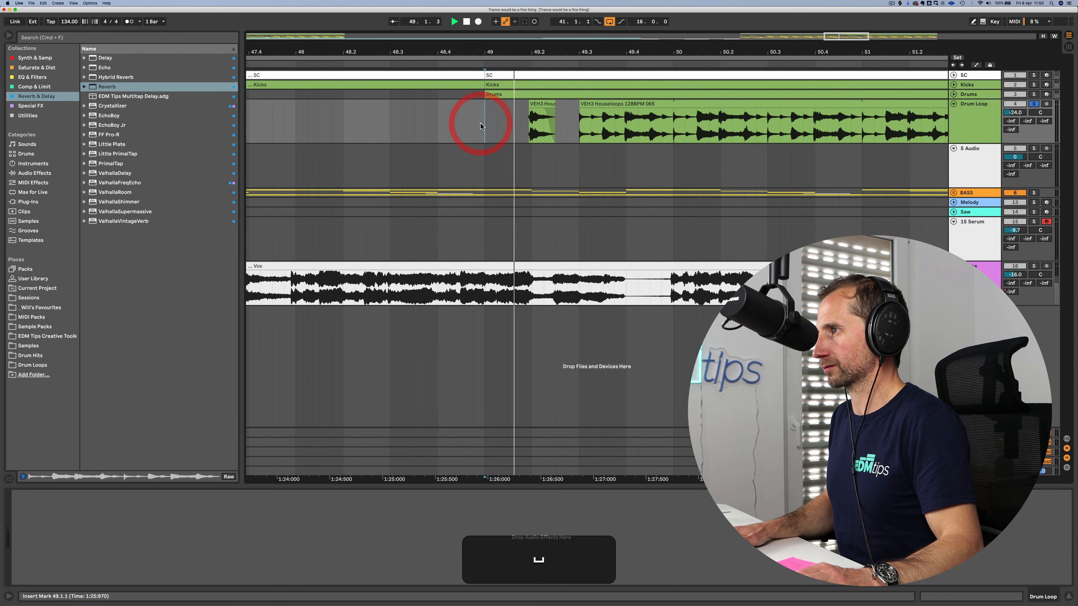
Step: Unsolo the Drum Loop track and delete the closed hi-hat, ride and open hi-hat notes from the Drums clip at 49.1.1
click(1033, 105)
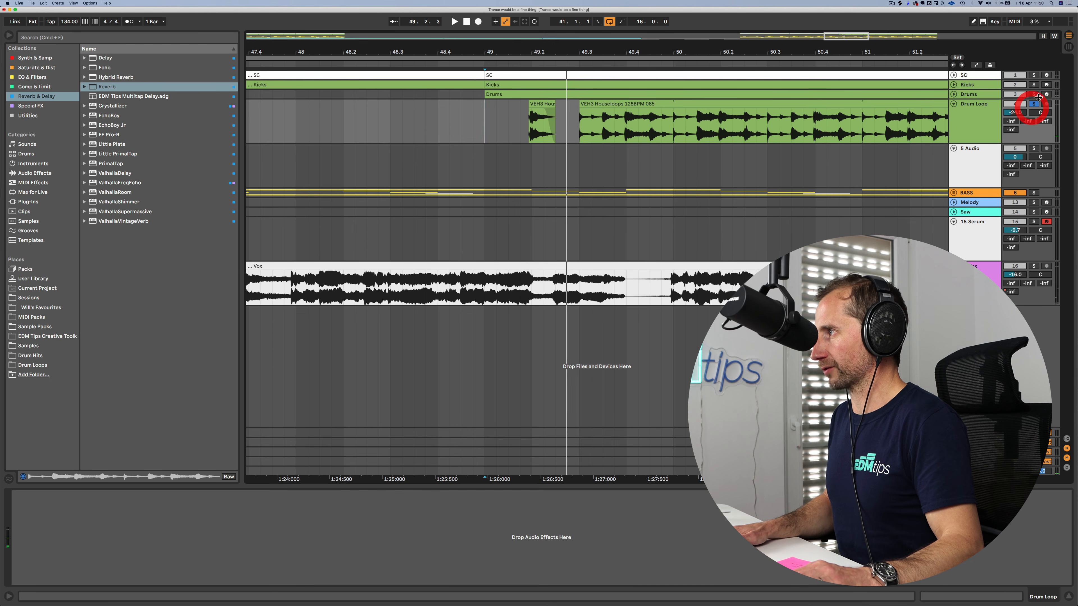
double_click(494, 93)
click(262, 189)
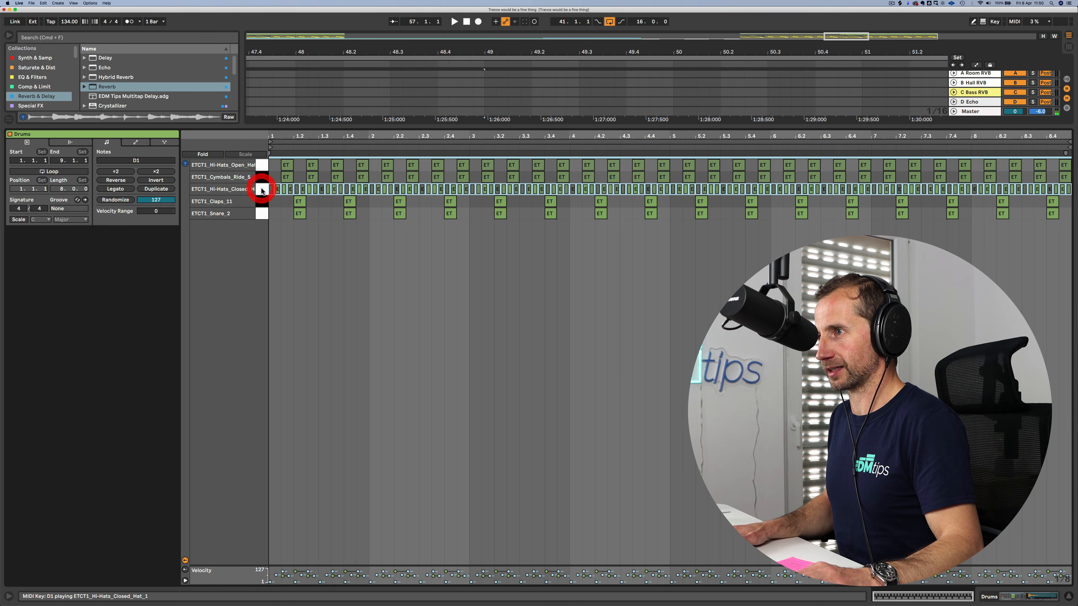
key(BackSpace)
click(261, 177)
key(BackSpace)
click(260, 166)
Step: Return to the Drums devices and audition the transition into the drop from 48.3.1
key(space)
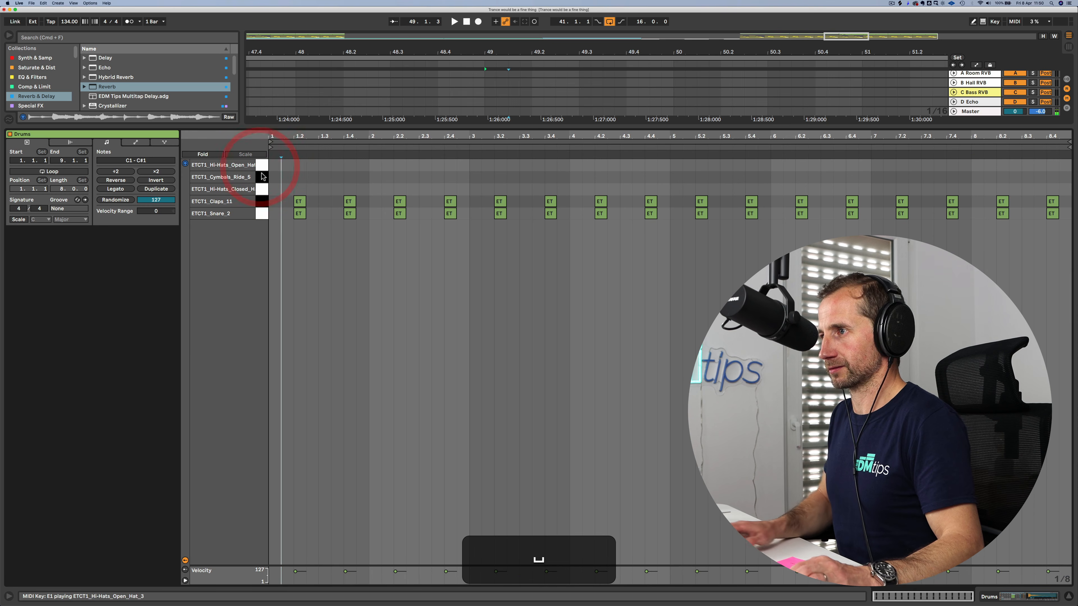
key(shift+Tab)
key(space)
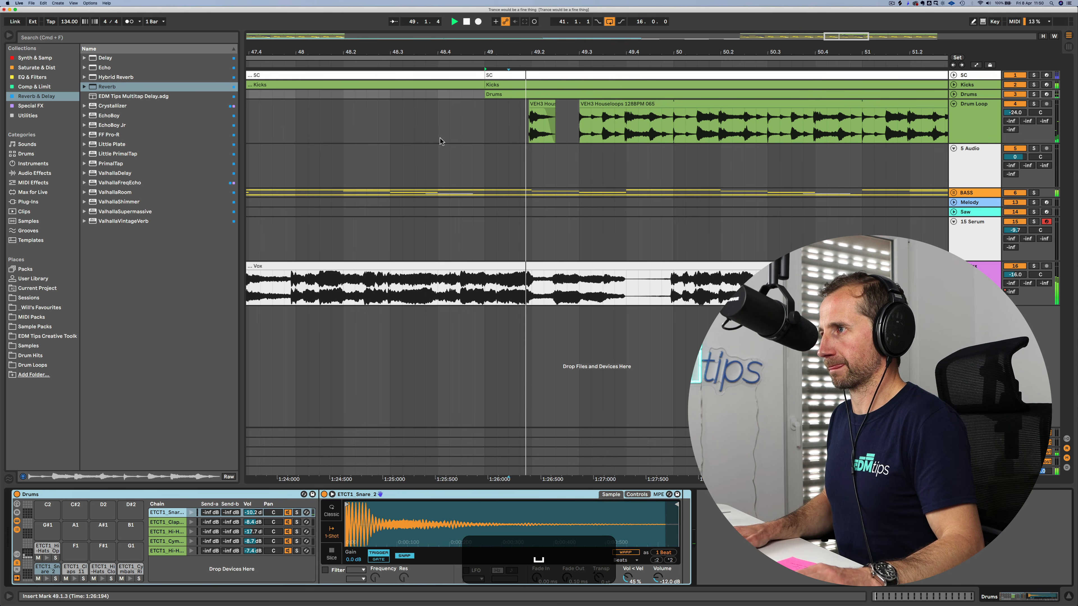
click(387, 127)
key(space)
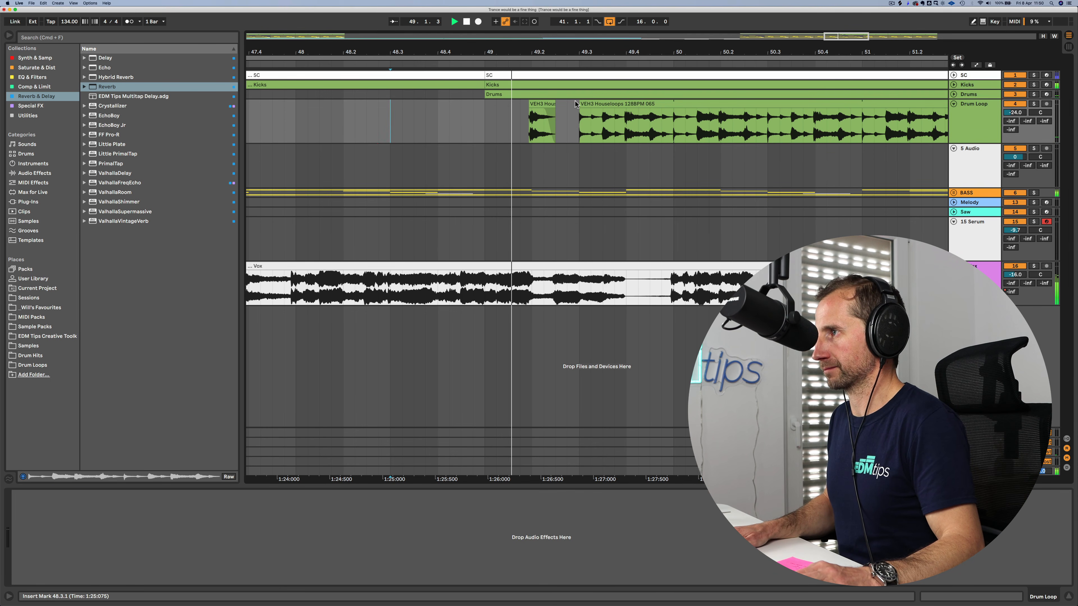
key(space)
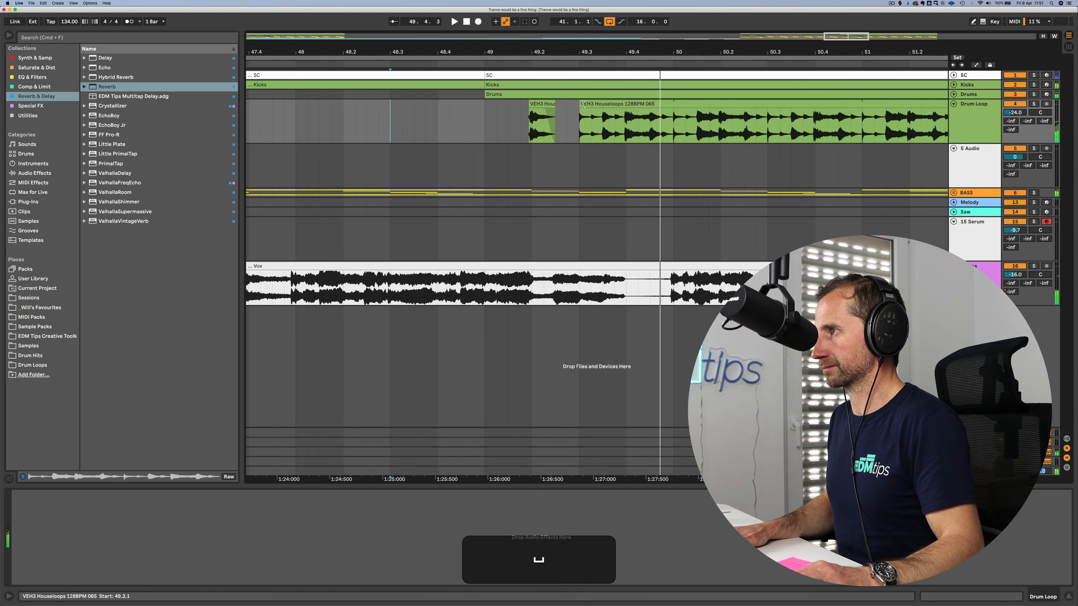
Step: Delete the drum loop section from 49.4.3 to 50.1.1 and audition the edit from 49.1.1
click(670, 107)
drag(672, 118, 650, 117)
key(BackSpace)
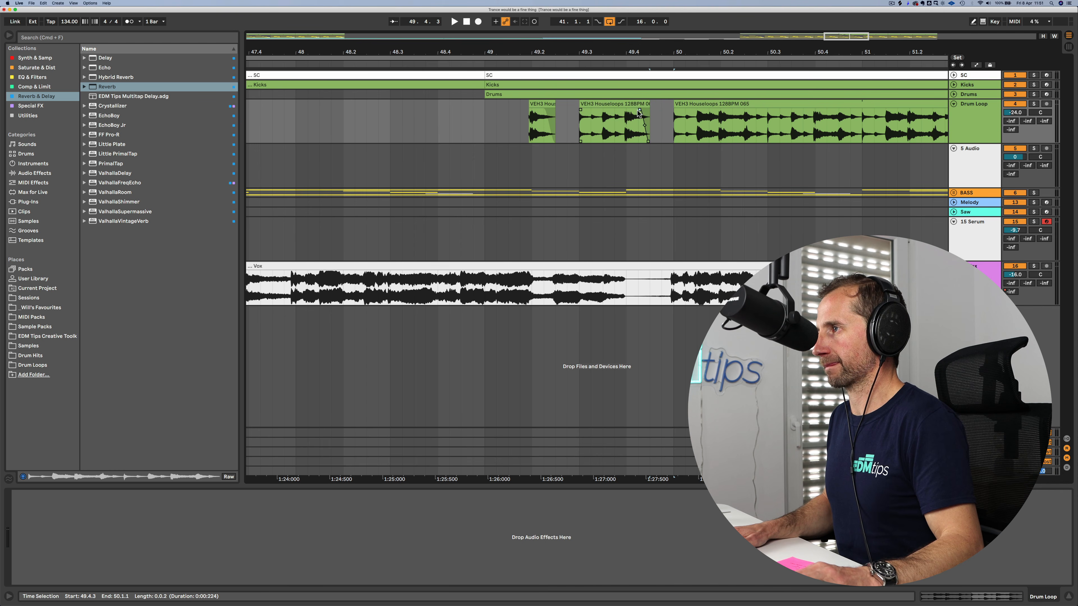
click(487, 126)
key(space)
key(minus)
key(minus)
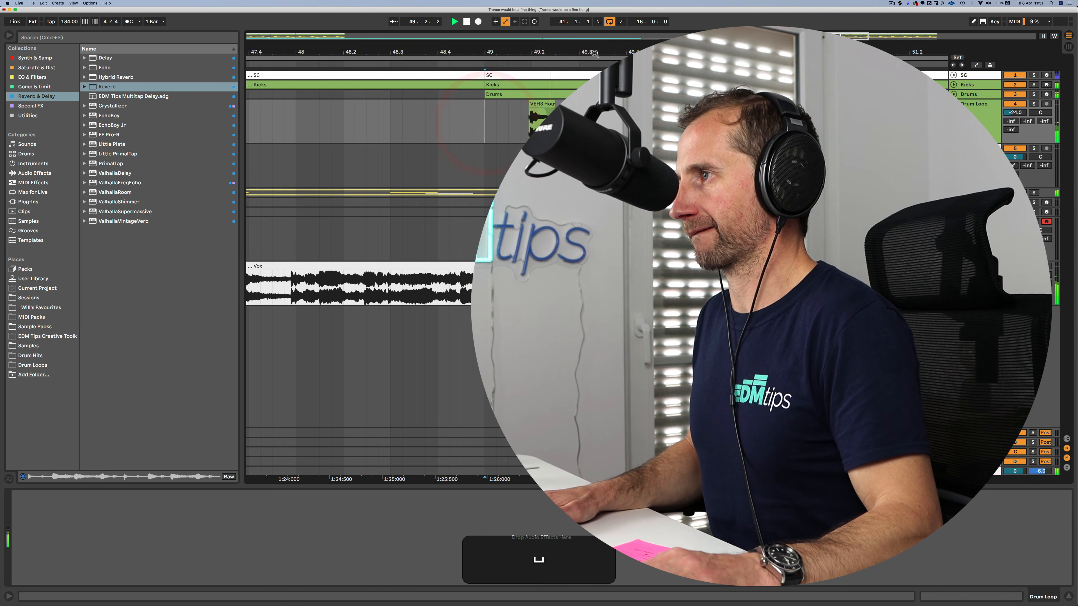
key(space)
Step: Delete the drum loop after 50.1.1 and duplicate the edited bar from 49.1.1 repeatedly up to 57.1.1
click(528, 106)
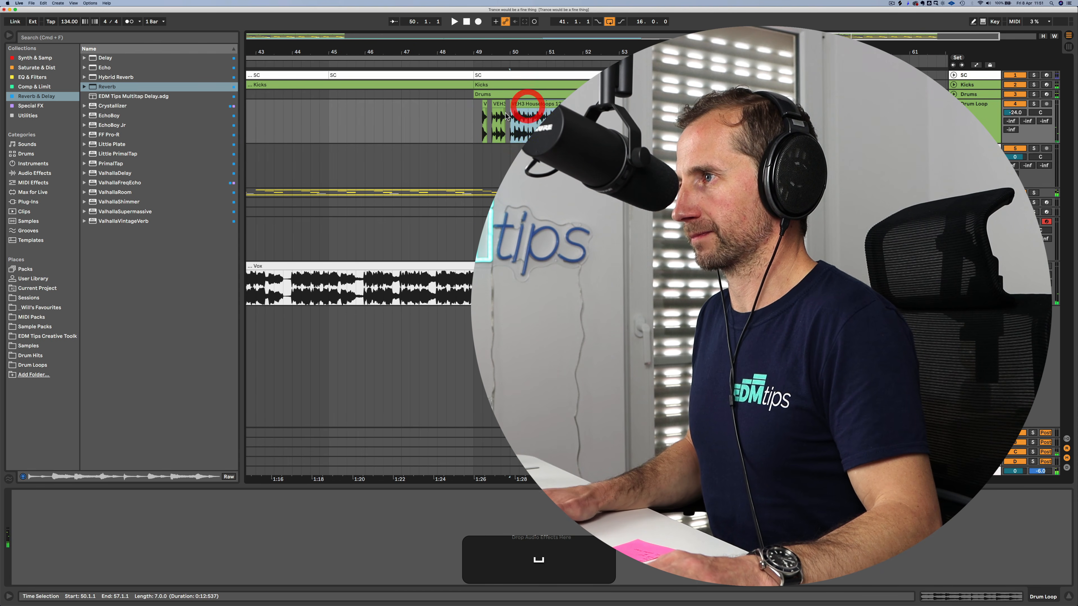
key(BackSpace)
mouse_move(505, 112)
mouse_down()
mouse_move(474, 113)
mouse_move(512, 112)
mouse_up()
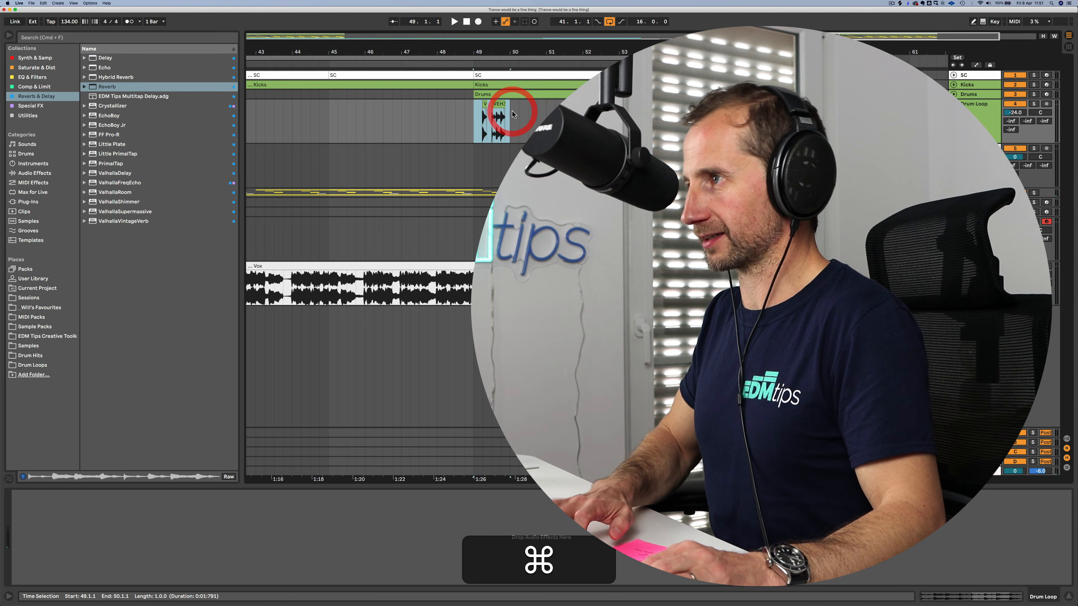
key(super+d)
key(super+d)
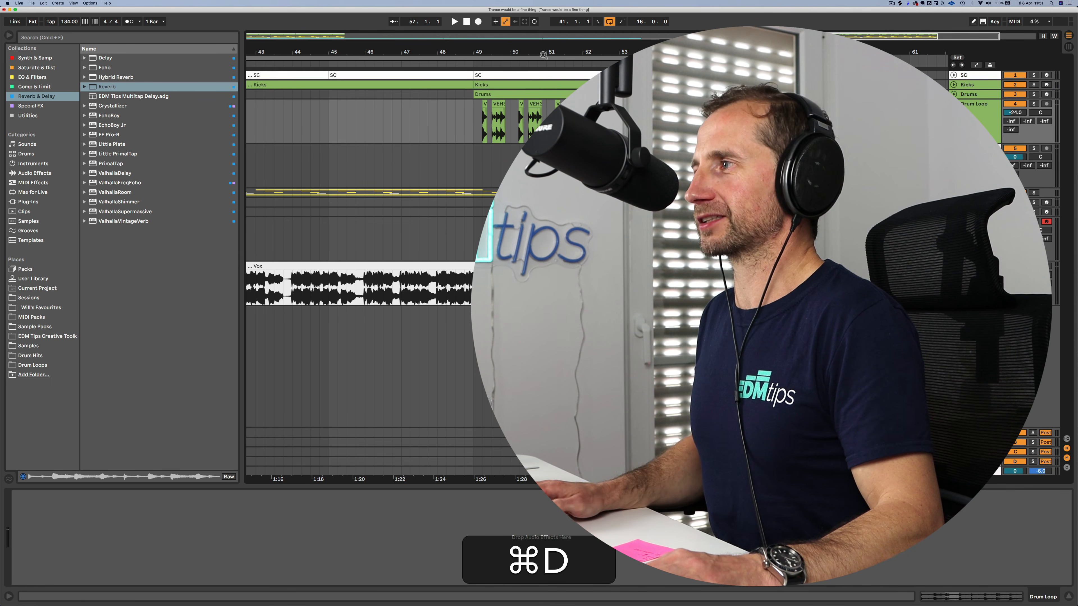
Step: Audition the arrangement from 1.1.1 and move the opening Melody clip to 9.1.1
drag(544, 55, 543, 19)
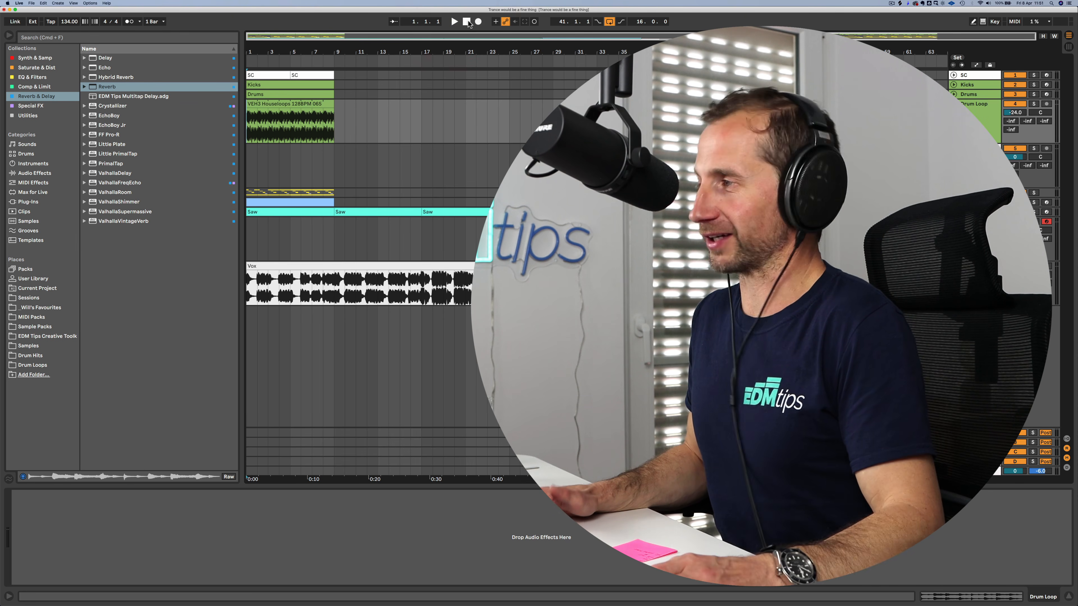
key(space)
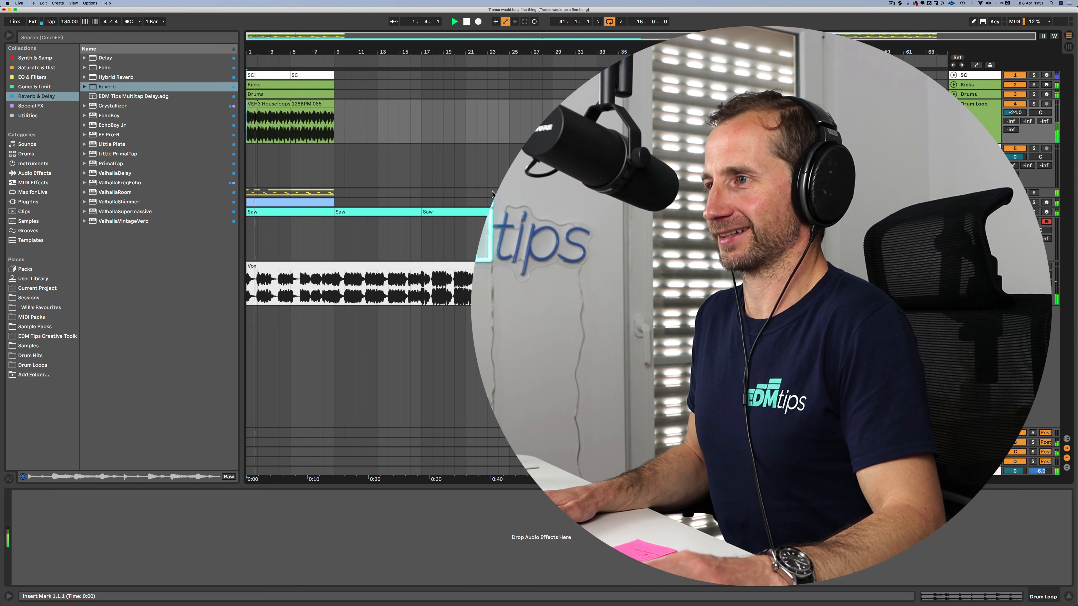
key(space)
click(251, 266)
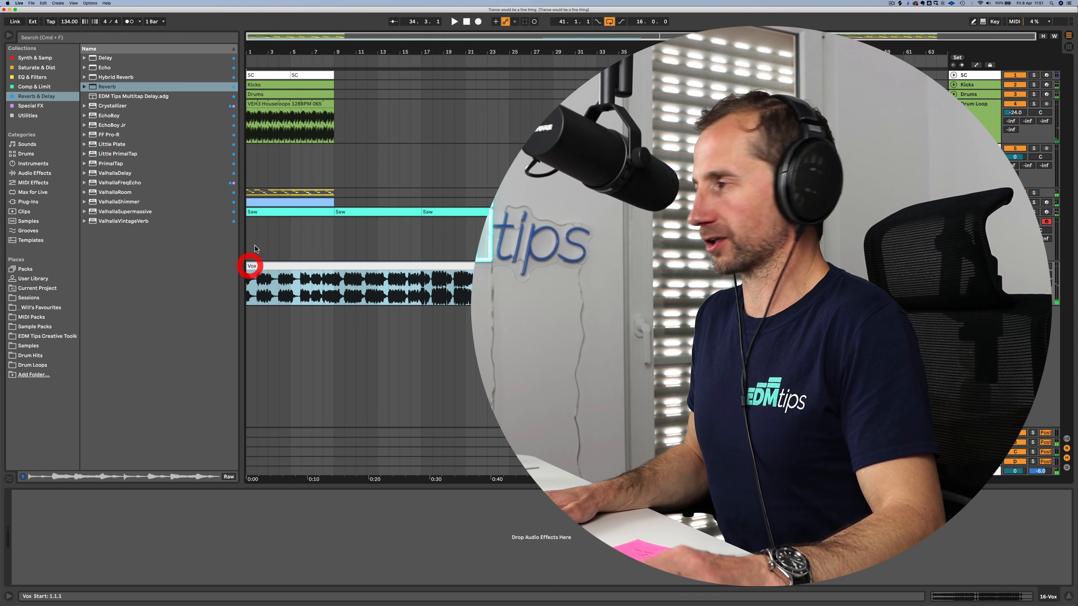
click(310, 201)
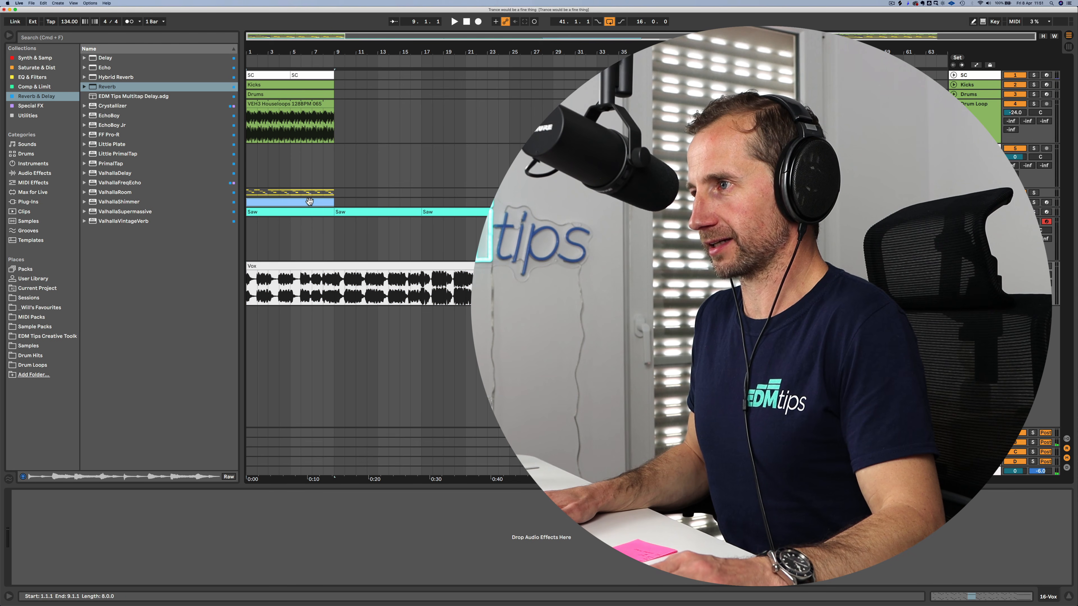
click(400, 203)
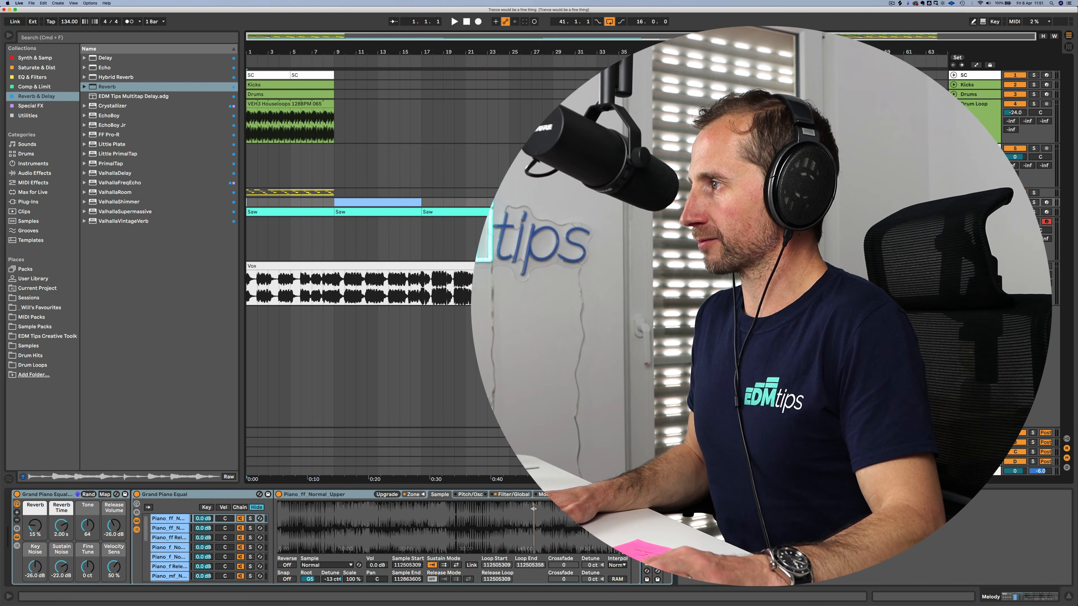
Step: Expand the Saw track, lower its Wavetable filter frequency to 202 Hz and show that parameter's automation
click(975, 212)
key(u)
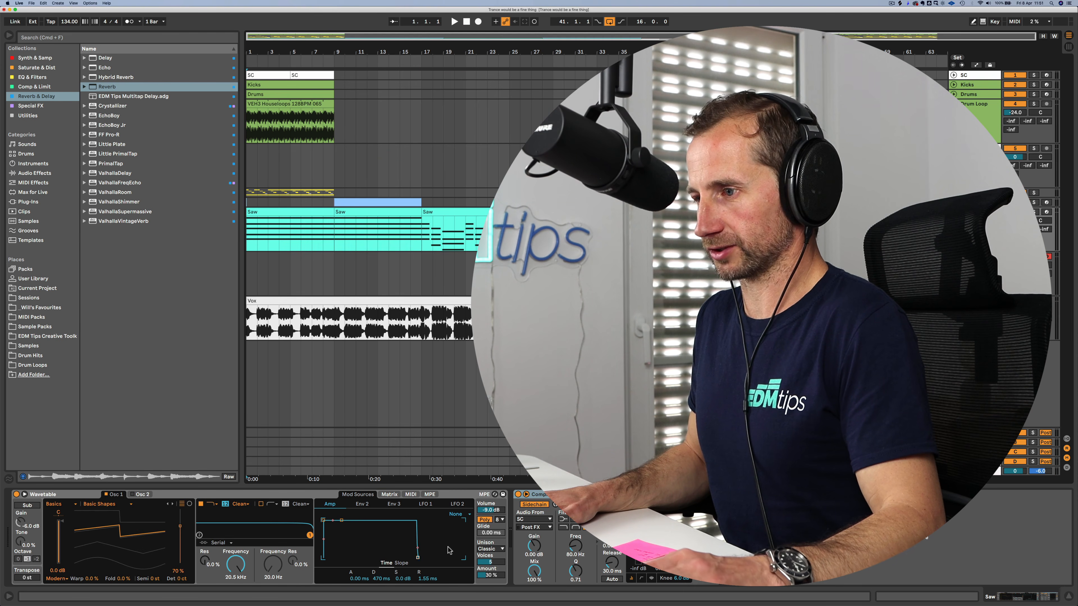
click(240, 569)
key(space)
drag(236, 565, 236, 580)
right_click(233, 565)
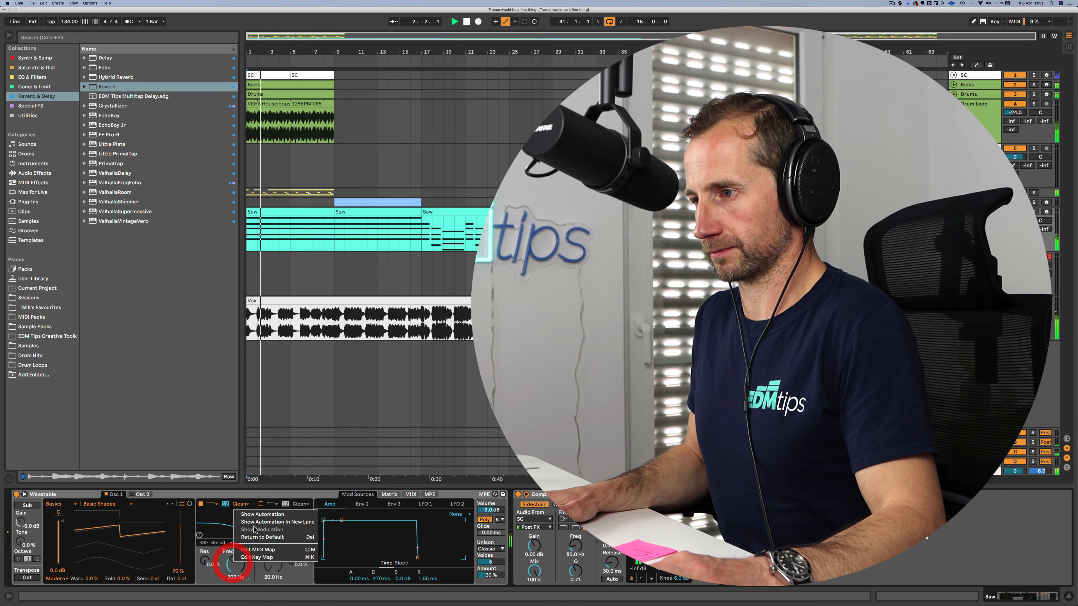
click(253, 519)
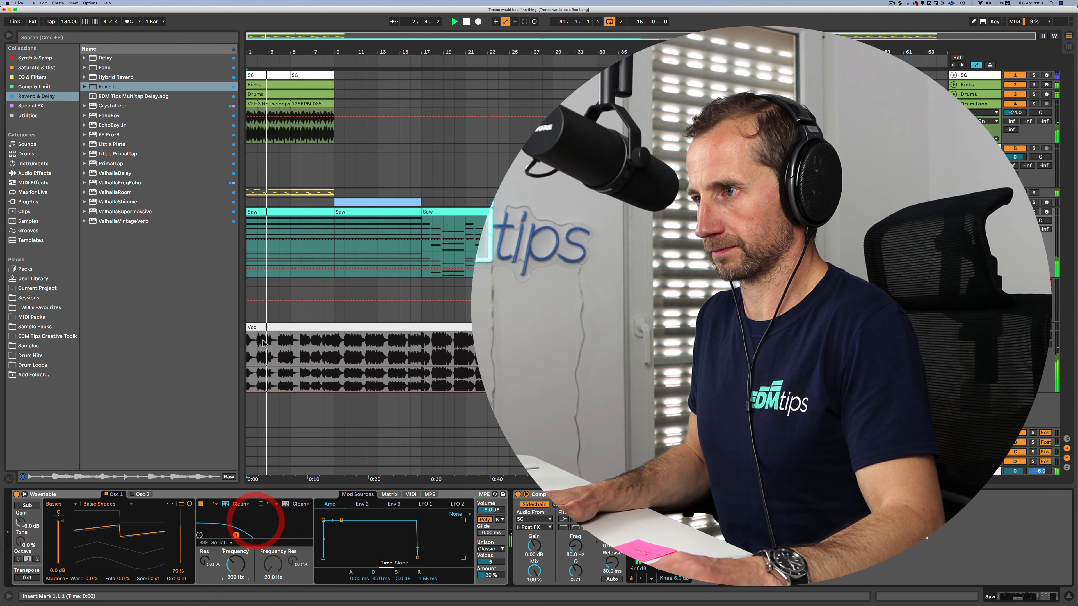
Step: Draw a rising filter frequency automation ramp on the Saw track from 202 Hz at bar 1 to bar 17
click(249, 269)
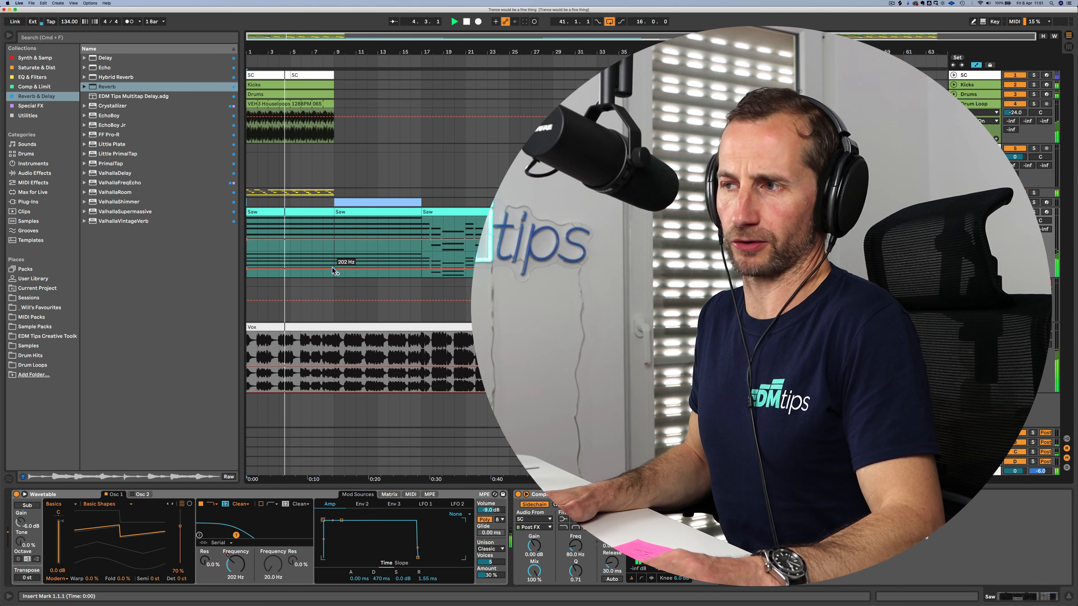
drag(334, 270, 334, 261)
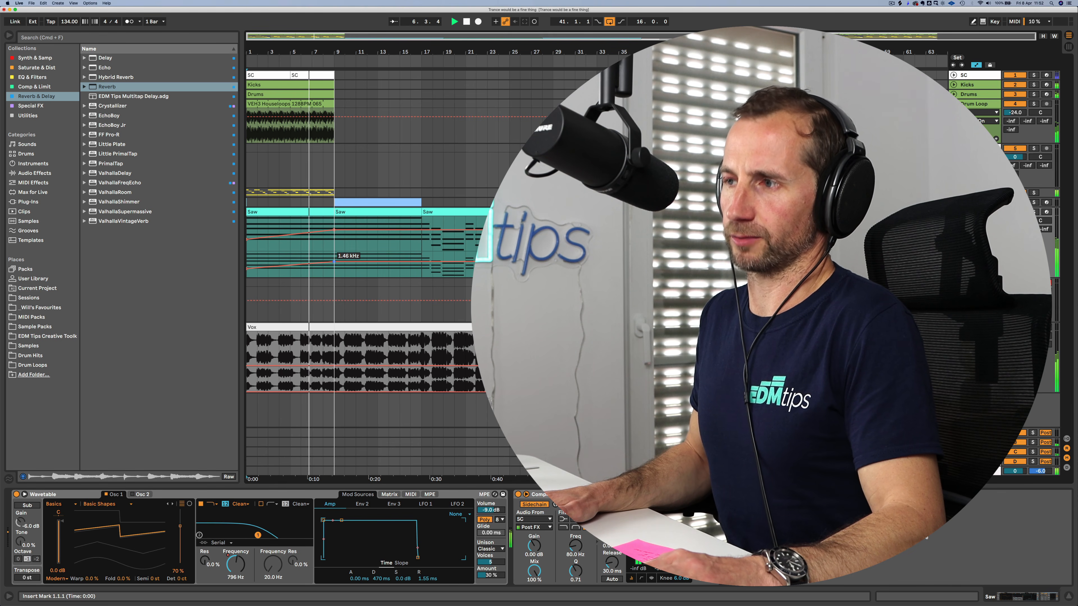
drag(334, 261, 421, 252)
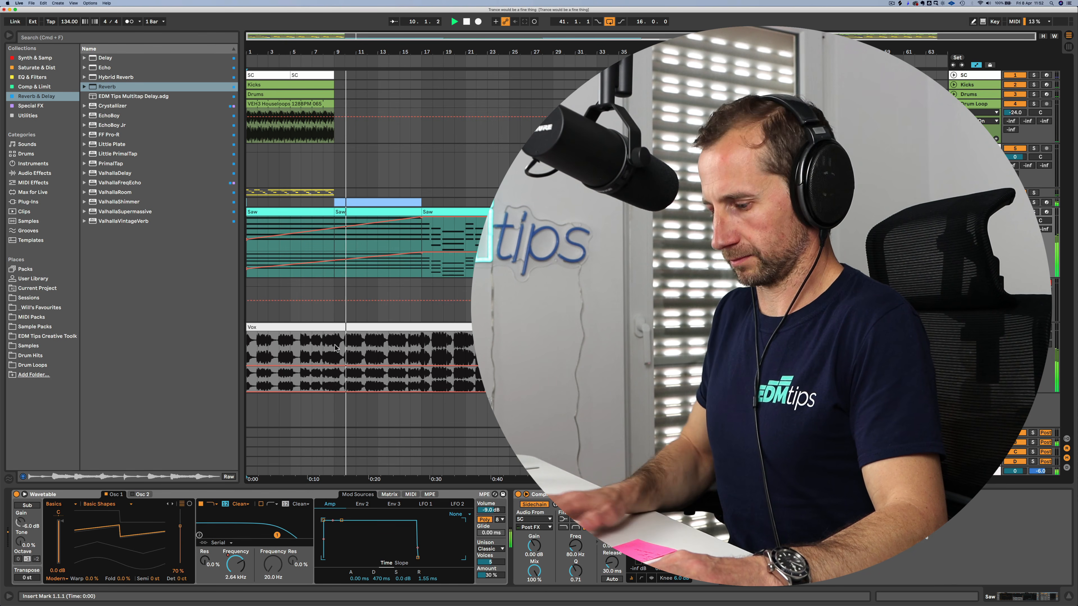
Step: Hide the automation, delete the vocal between bars 9 and 16, and extend the following vocal clip's start back to about 15.3.4
key(a)
click(337, 324)
drag(338, 324, 410, 303)
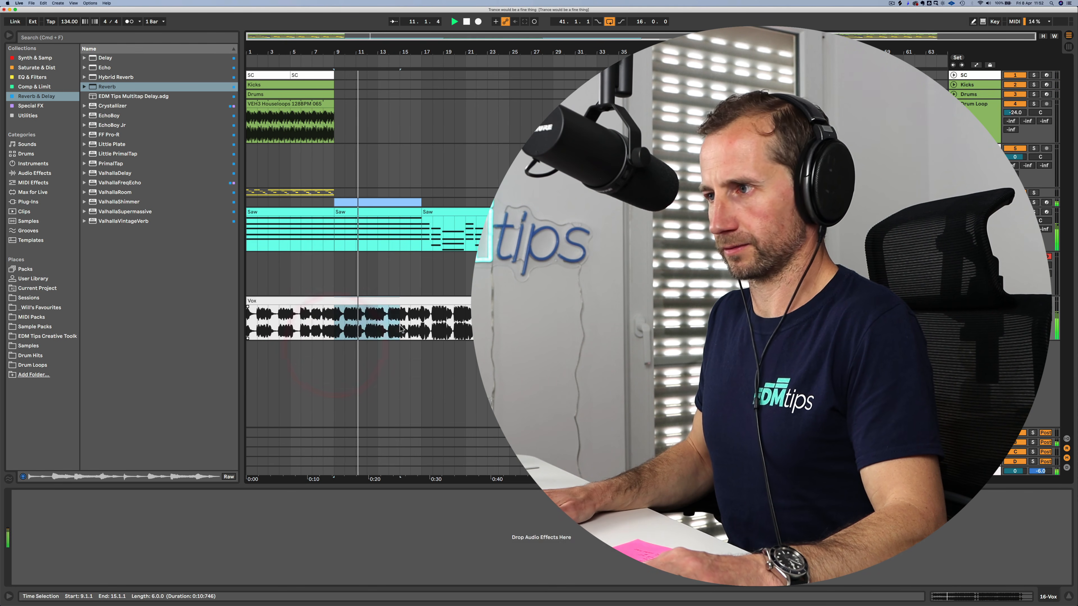
key(BackSpace)
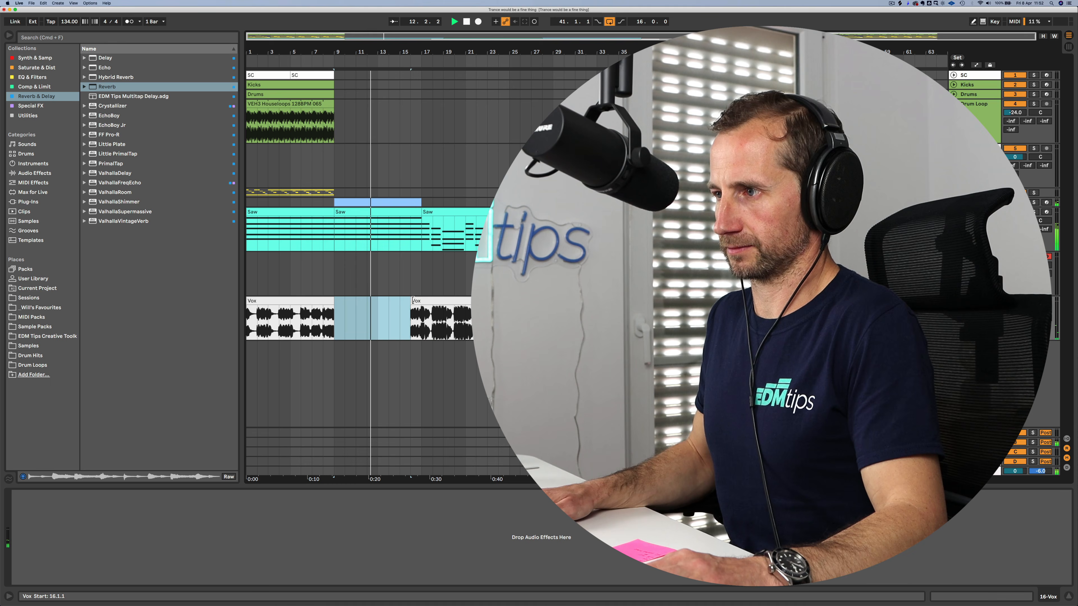
click(413, 302)
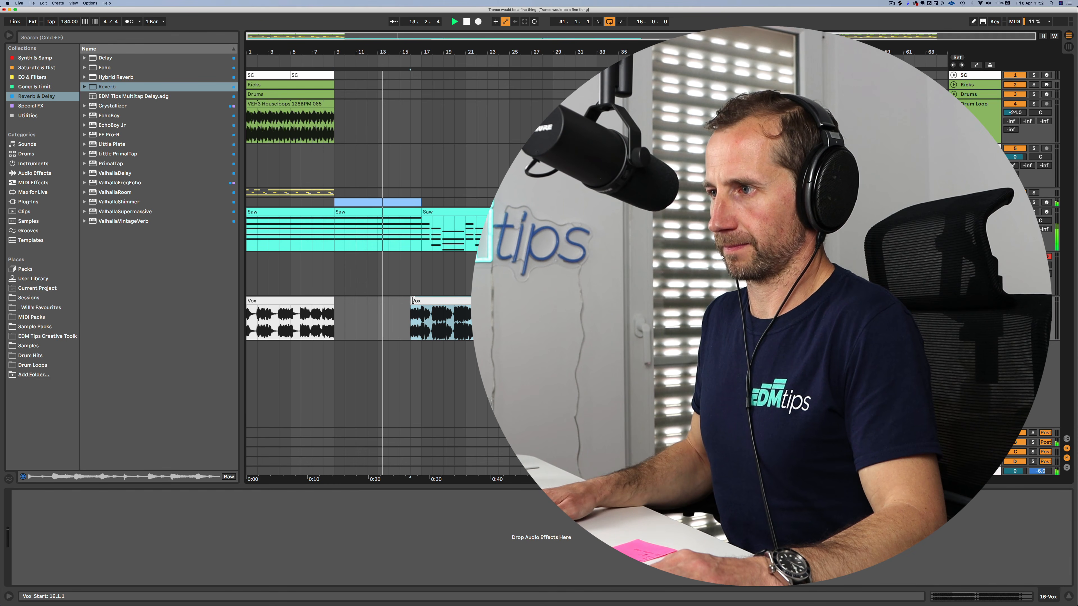
drag(412, 301, 407, 296)
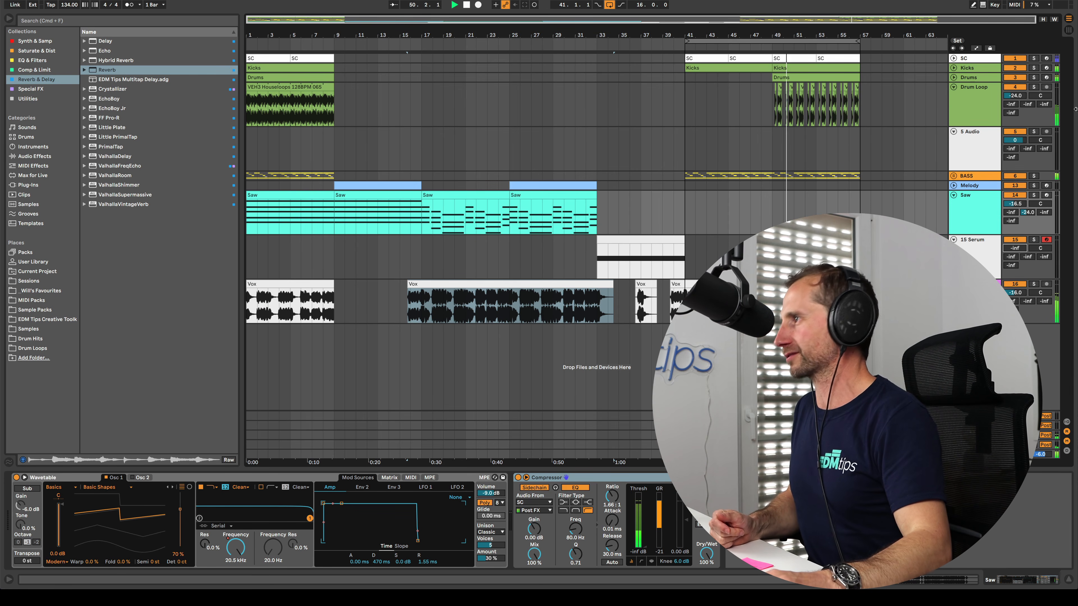
Step: Set the Drums rack's snare chain volume to -9.6 dB and its clap chain volume to -14.0 dB while auditioning the drop
click(959, 78)
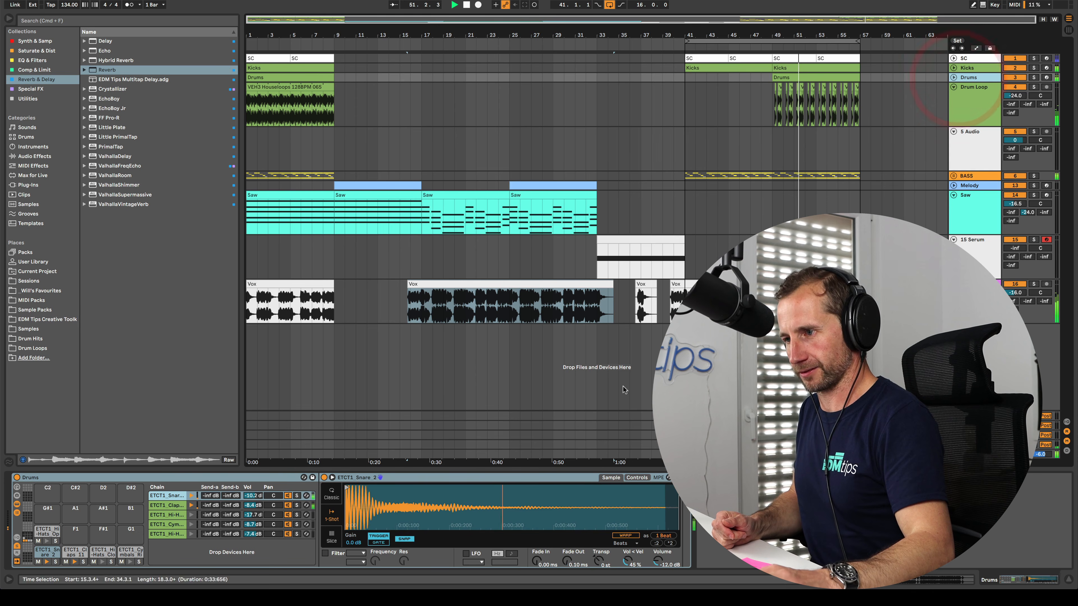
mouse_move(254, 497)
mouse_down()
mouse_move(253, 519)
mouse_move(254, 493)
mouse_up()
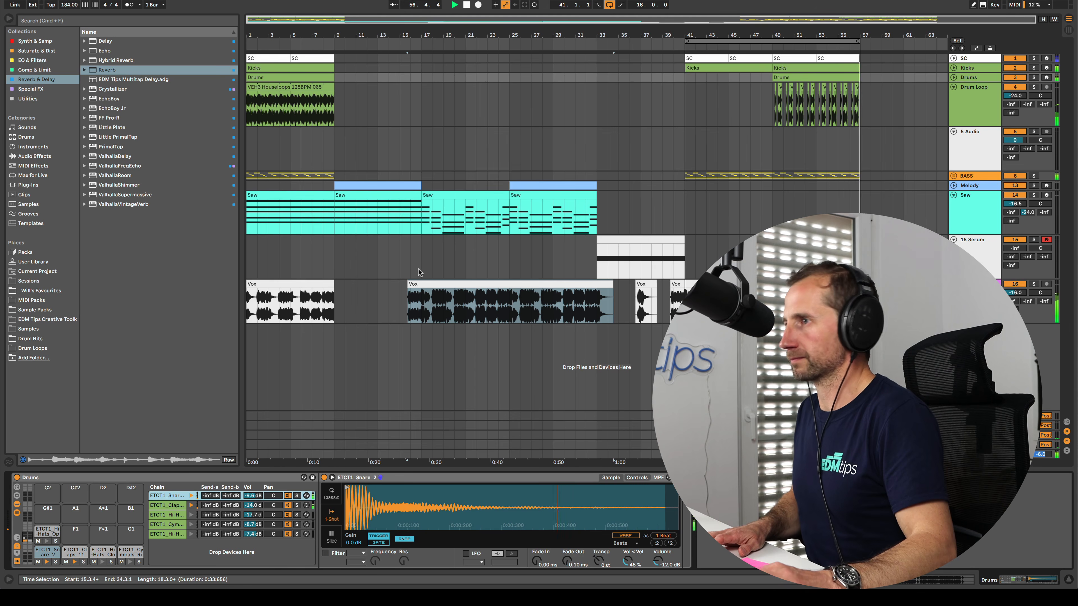
key(space)
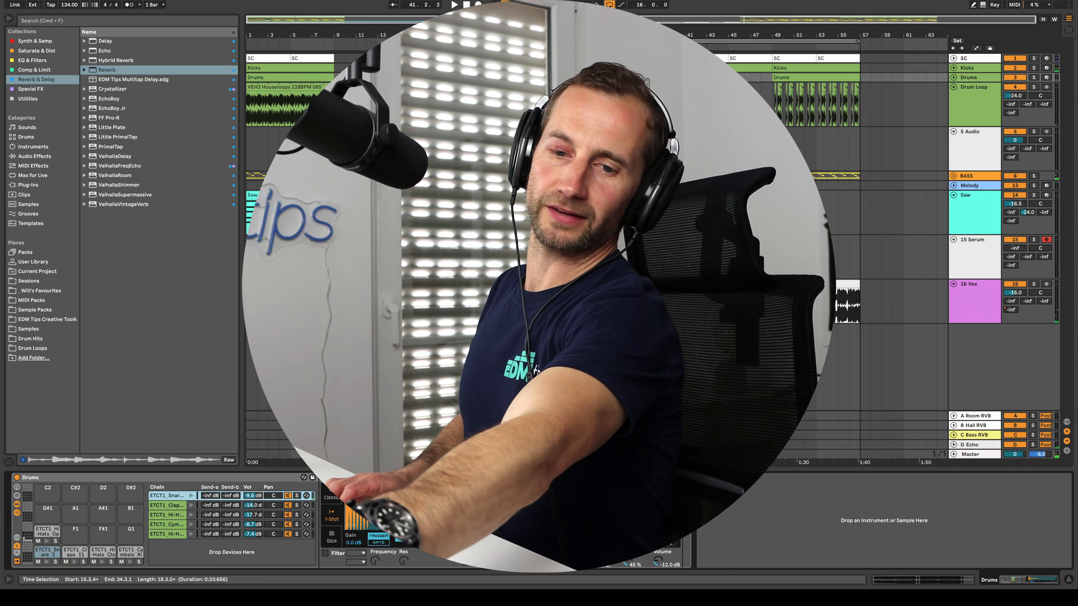